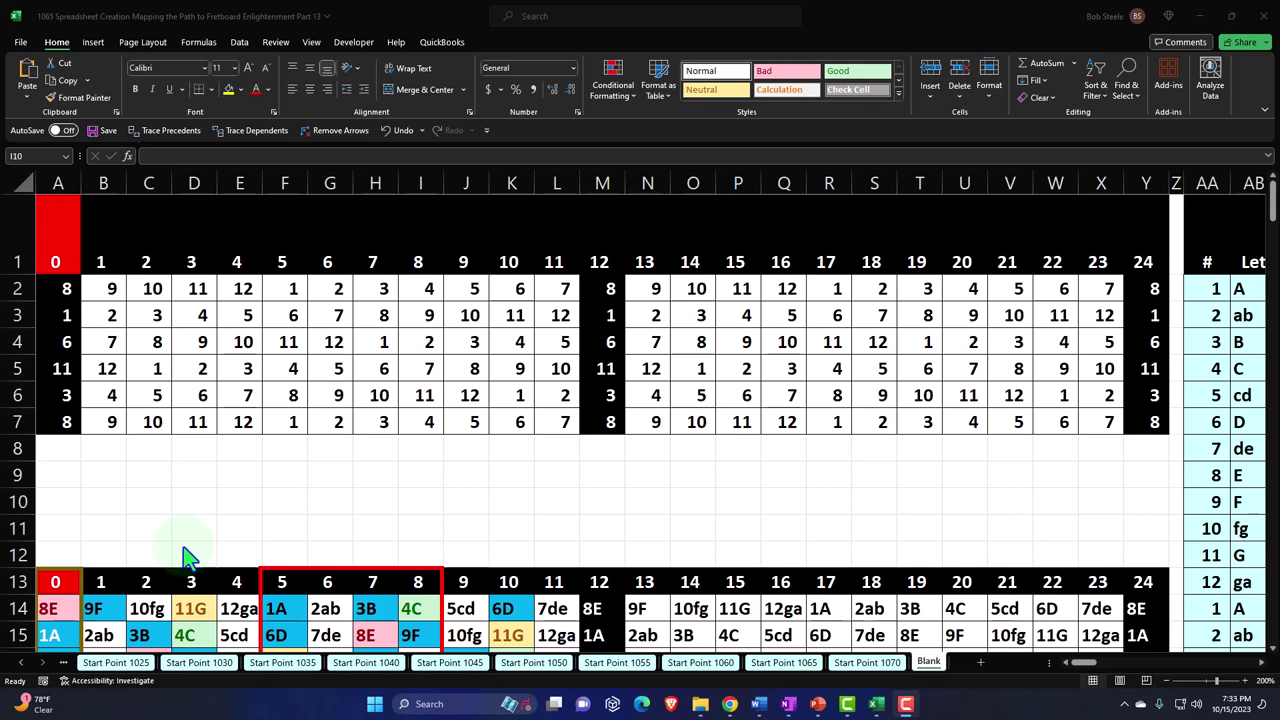
Step: Scroll the sheet tabs to view the Example and Start Point 1016 sheets, then return
{"action": "left_click", "coordinate": [21, 663]}
{"action": "left_click", "coordinate": [21, 663]}
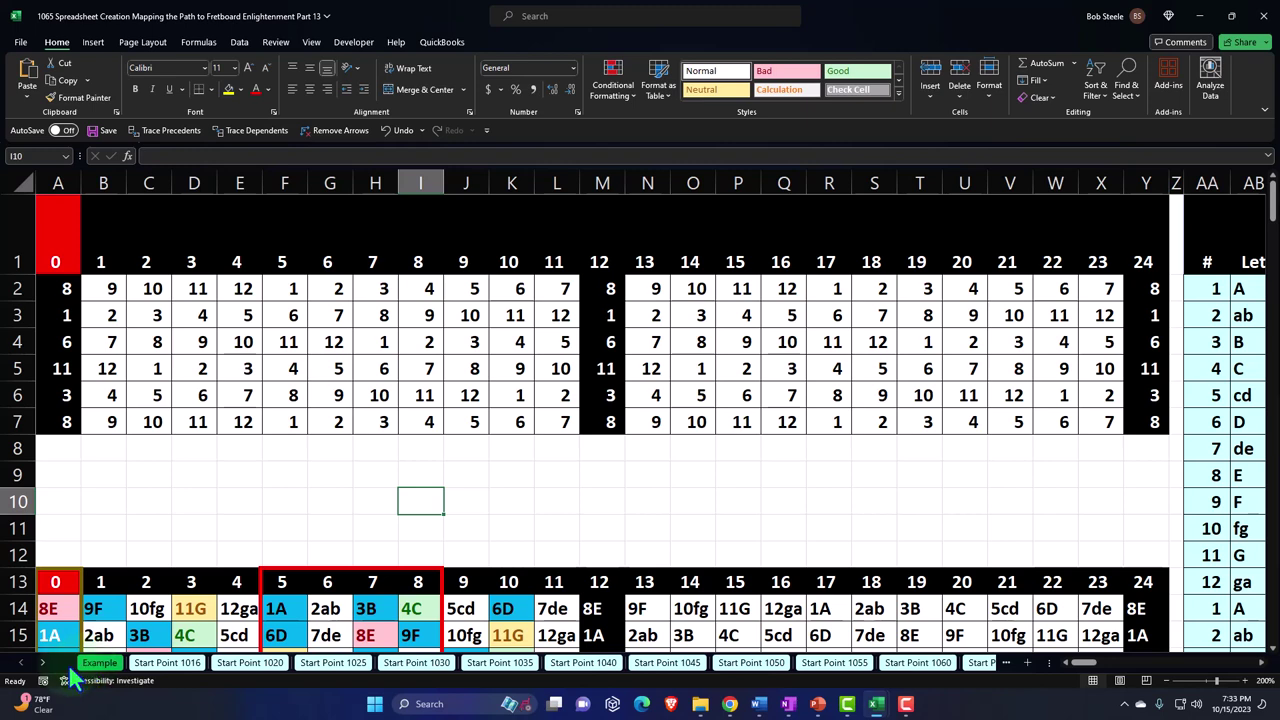
{"action": "left_click", "coordinate": [42, 663]}
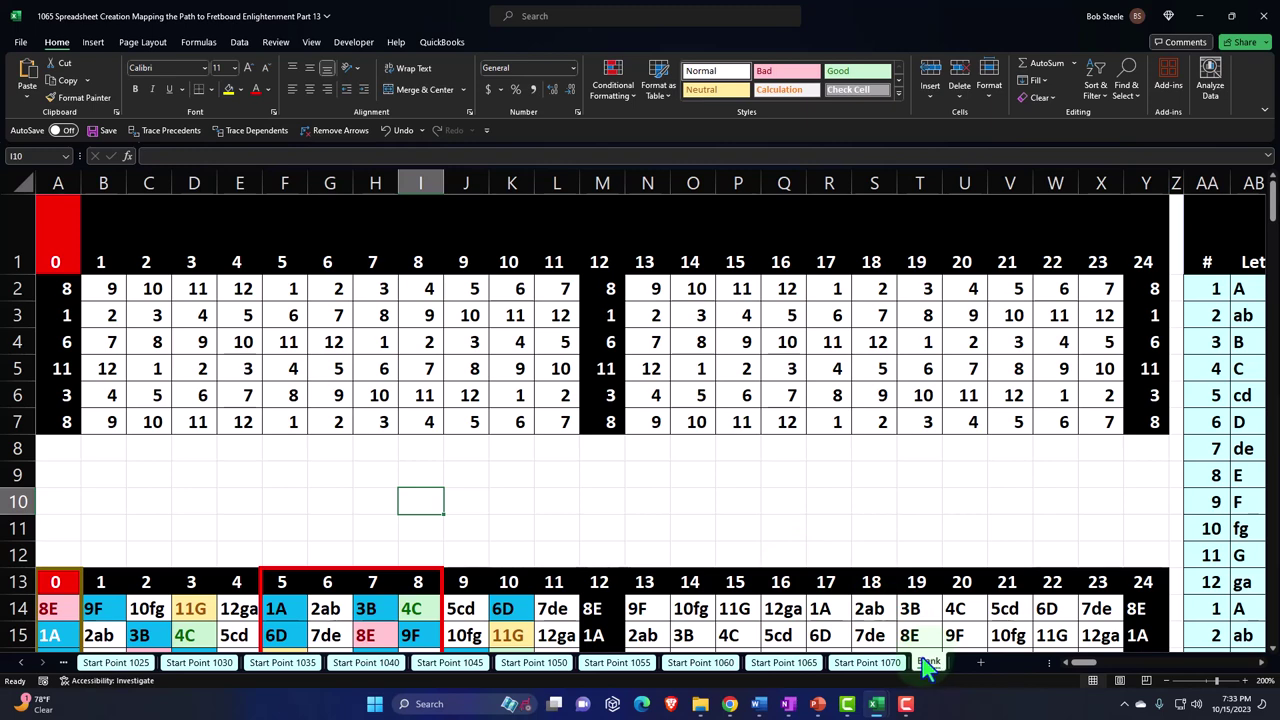
Step: Inspect the fret-counting formula and the note letter list from A in AB2
{"action": "left_click", "coordinate": [955, 366]}
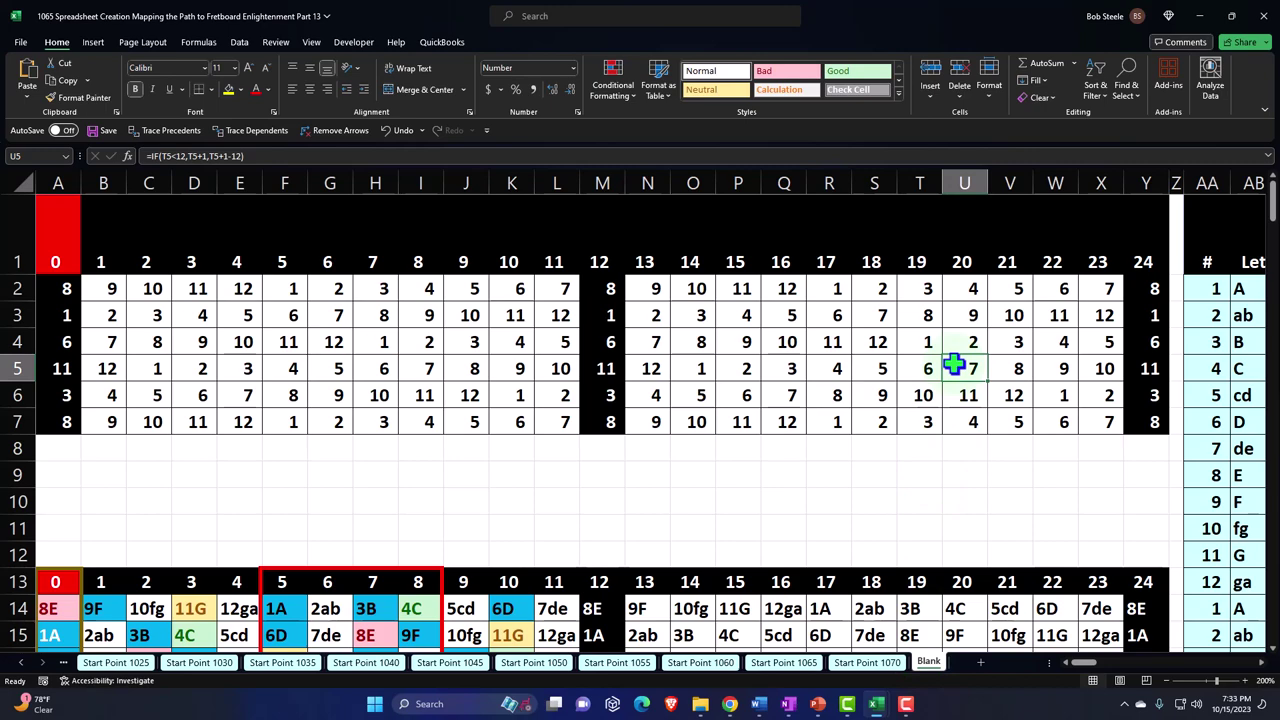
{"action": "key", "text": "Right"}
{"action": "key", "text": "Right"}
{"action": "key", "text": "Right"}
{"action": "key", "text": "Right"}
{"action": "key", "text": "Right"}
{"action": "key", "text": "Right"}
{"action": "key", "text": "Right"}
{"action": "key", "text": "Right"}
{"action": "key", "text": "Right"}
{"action": "key", "text": "Right"}
{"action": "key", "text": "Right"}
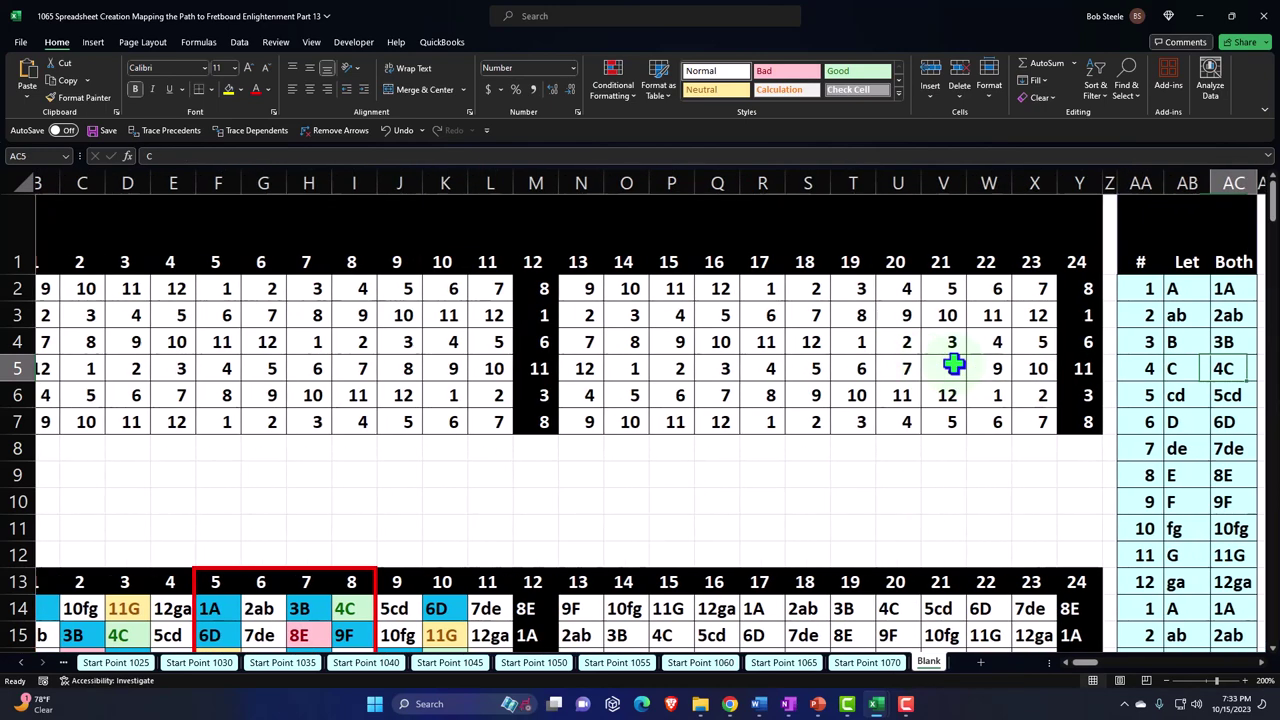
{"action": "key", "text": "Right"}
{"action": "key", "text": "Right"}
{"action": "key", "text": "Right"}
{"action": "key", "text": "Right"}
{"action": "key", "text": "Right"}
{"action": "key", "text": "Right"}
{"action": "key", "text": "Right"}
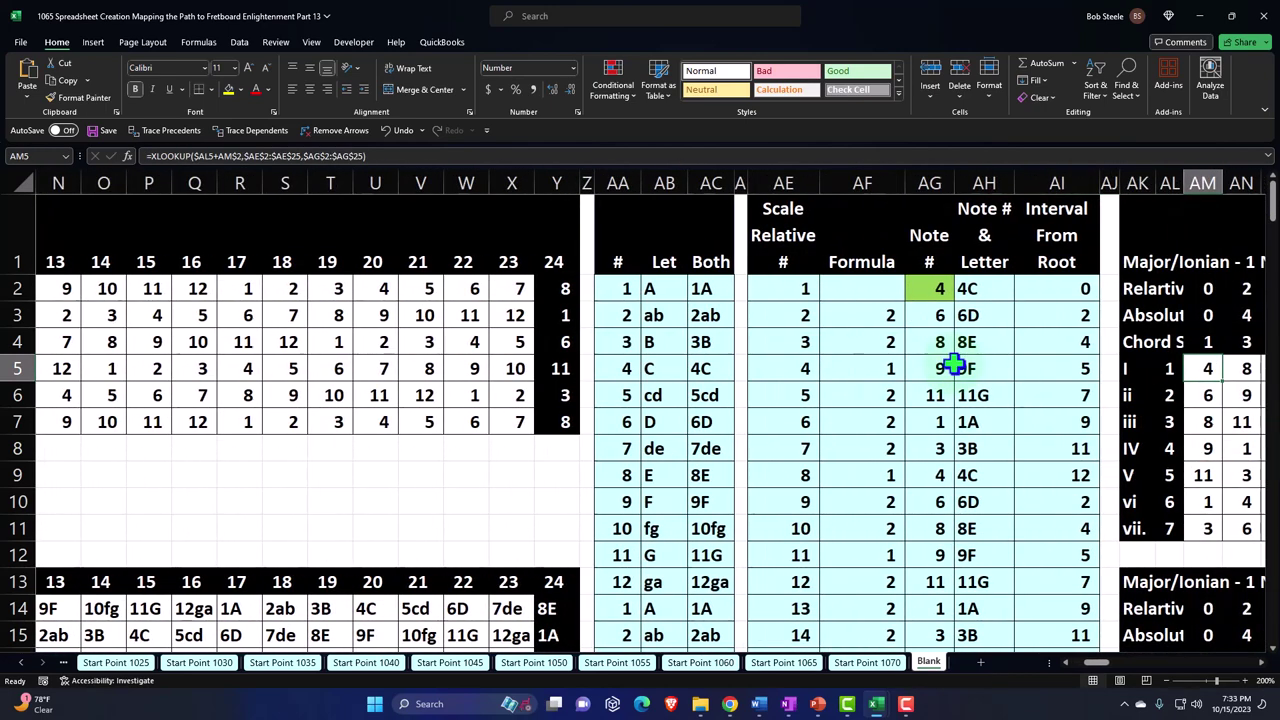
{"action": "left_click", "coordinate": [666, 289]}
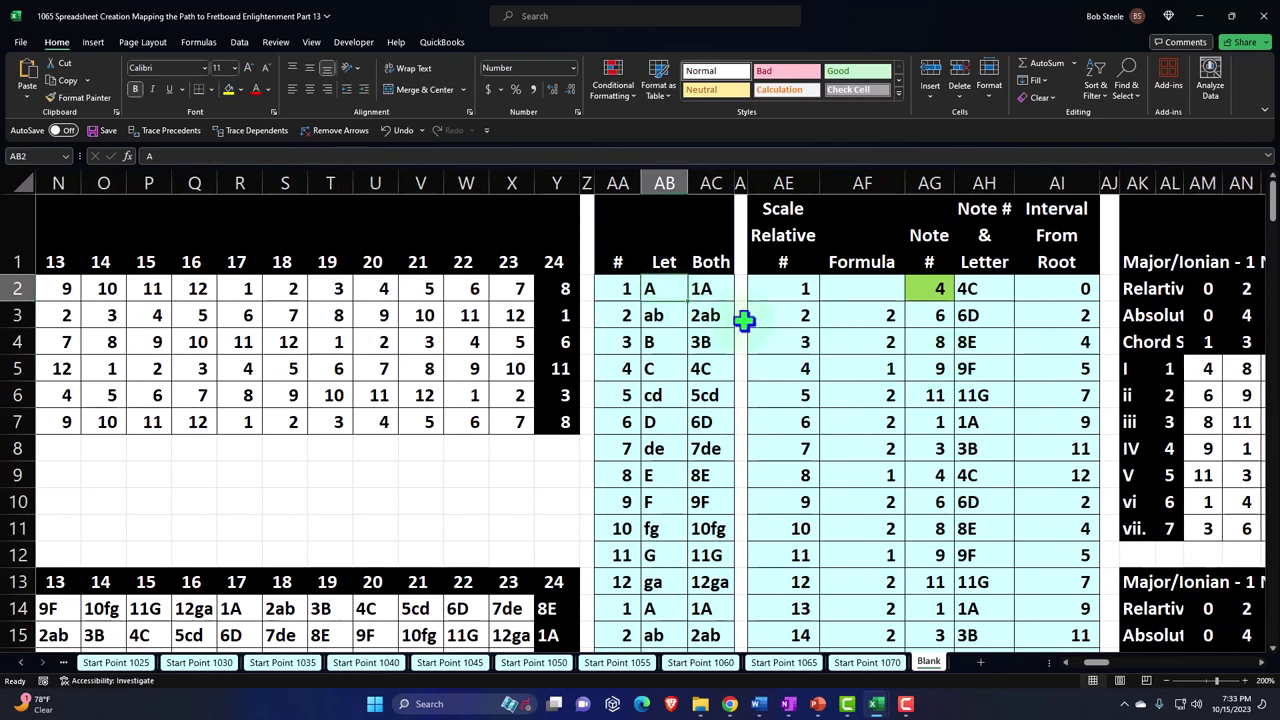
{"action": "key", "text": "Down"}
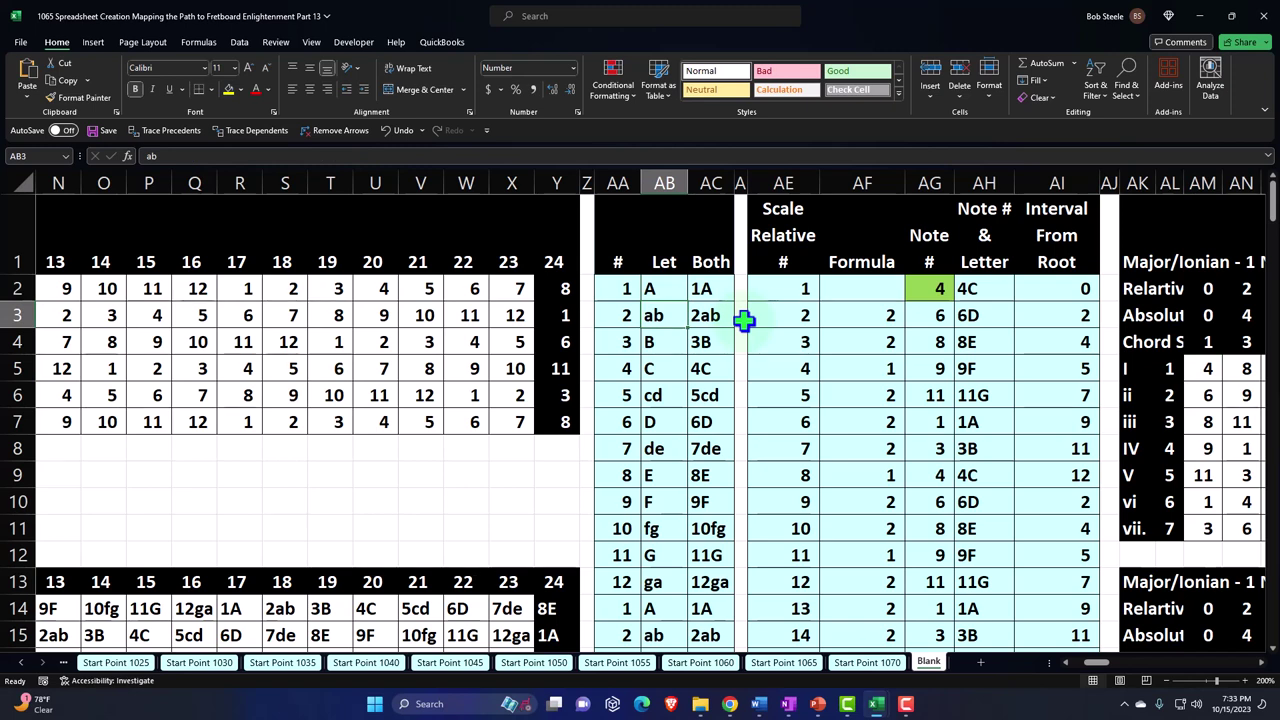
{"action": "key", "text": "Down"}
{"action": "key", "text": "Down"}
{"action": "key", "text": "Down"}
{"action": "key", "text": "Down"}
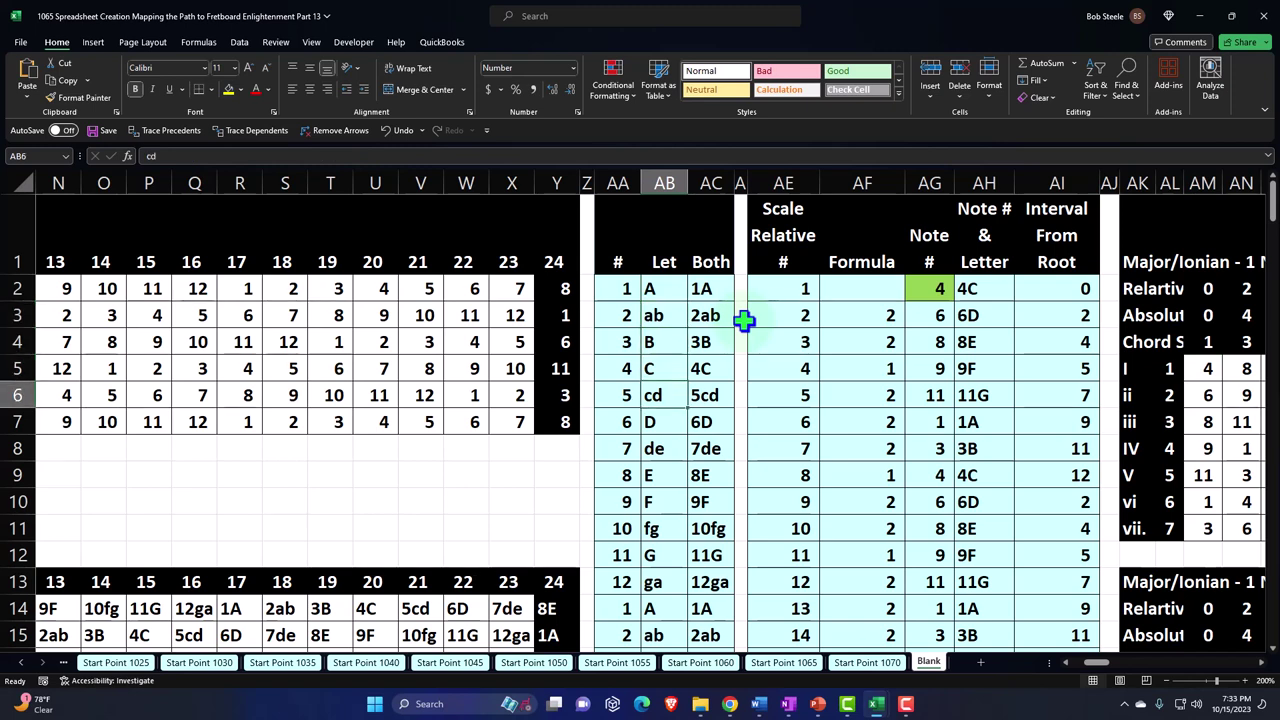
{"action": "key", "text": "Down"}
{"action": "key", "text": "Down"}
{"action": "key", "text": "Down"}
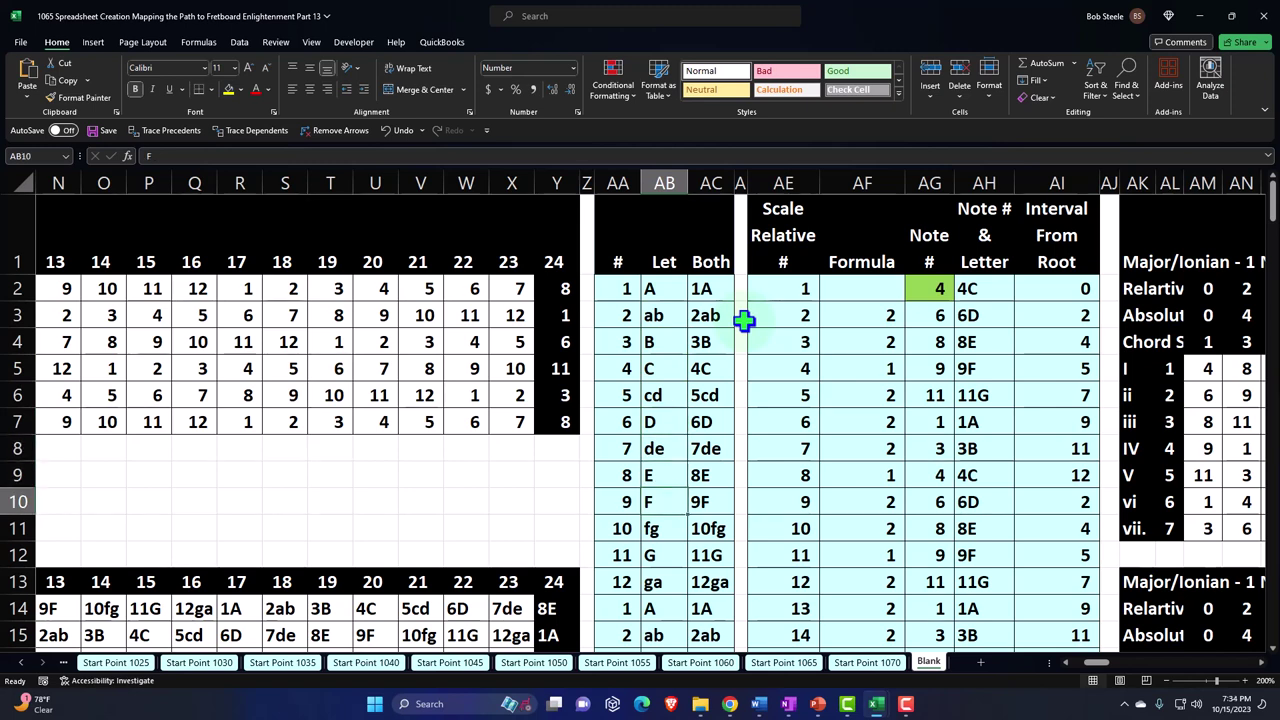
{"action": "key", "text": "Down"}
{"action": "key", "text": "Down"}
{"action": "key", "text": "Down"}
{"action": "key", "text": "Down"}
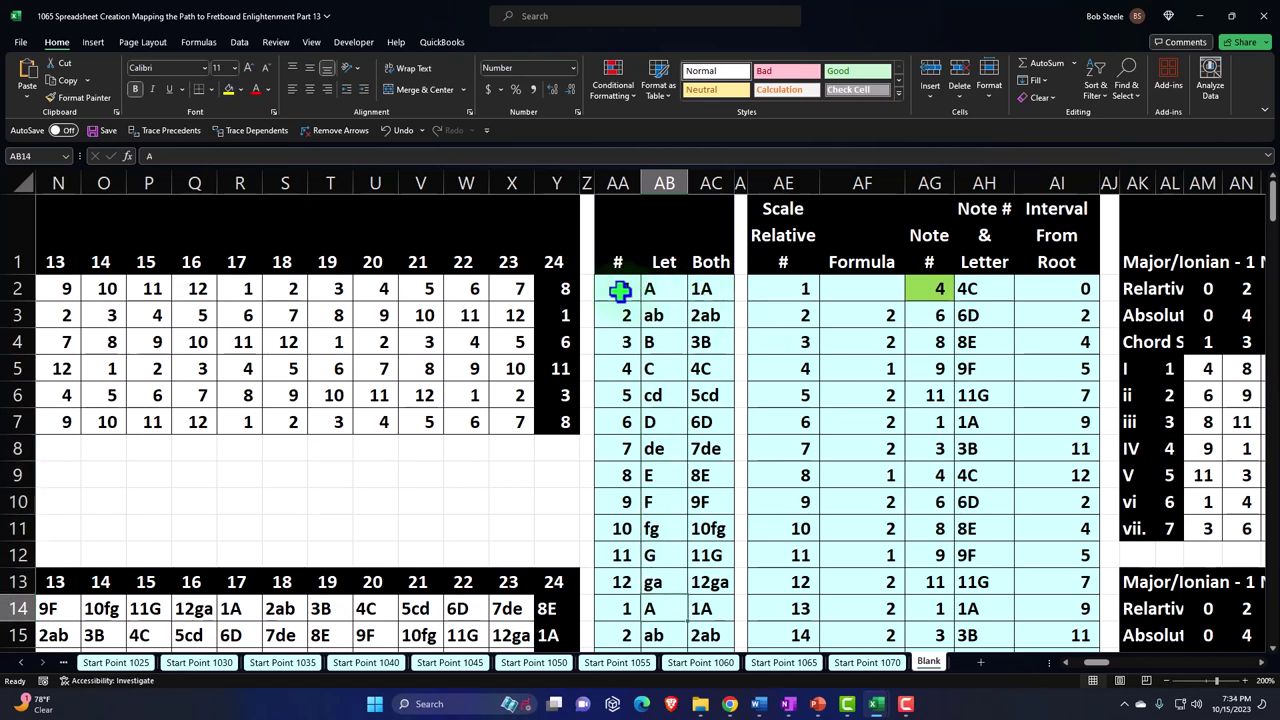
Step: Review the note numbers in column AA and the row 3 fret formula, then select the upper fret grid
{"action": "left_click_drag", "start_coordinate": [623, 290], "coordinate": [623, 577]}
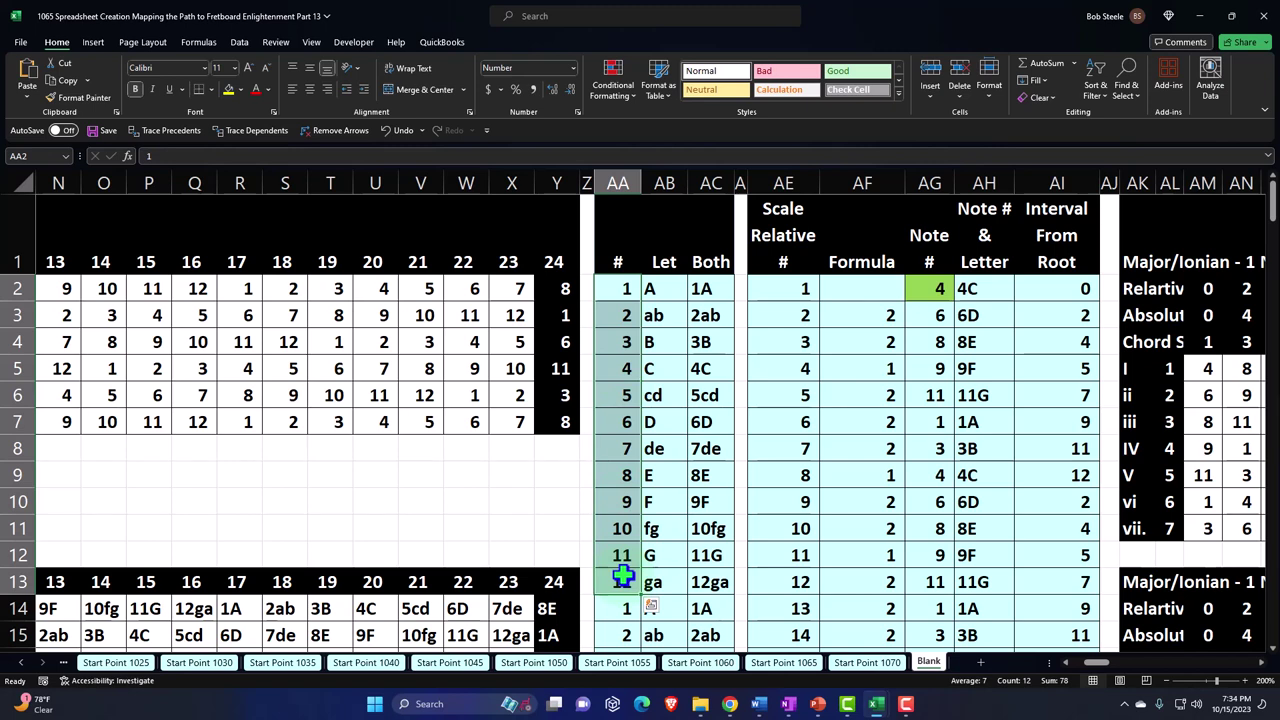
{"action": "left_click", "coordinate": [663, 289]}
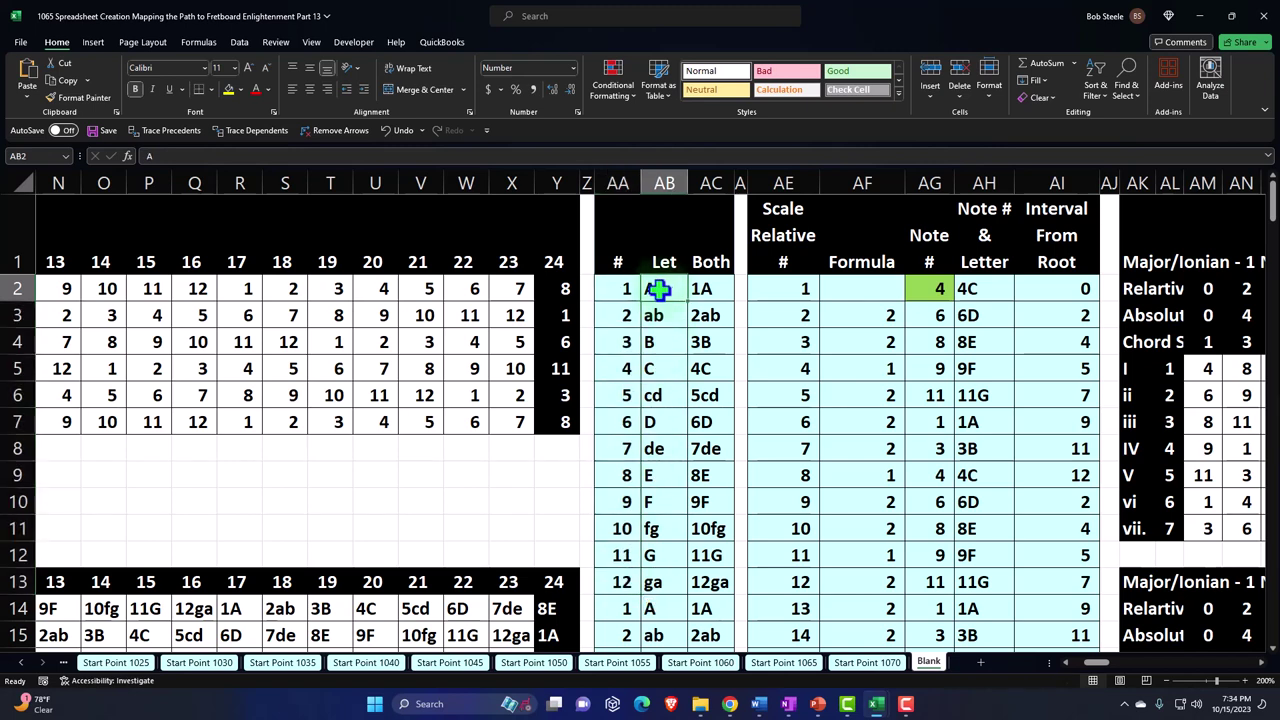
{"action": "left_click", "coordinate": [623, 289]}
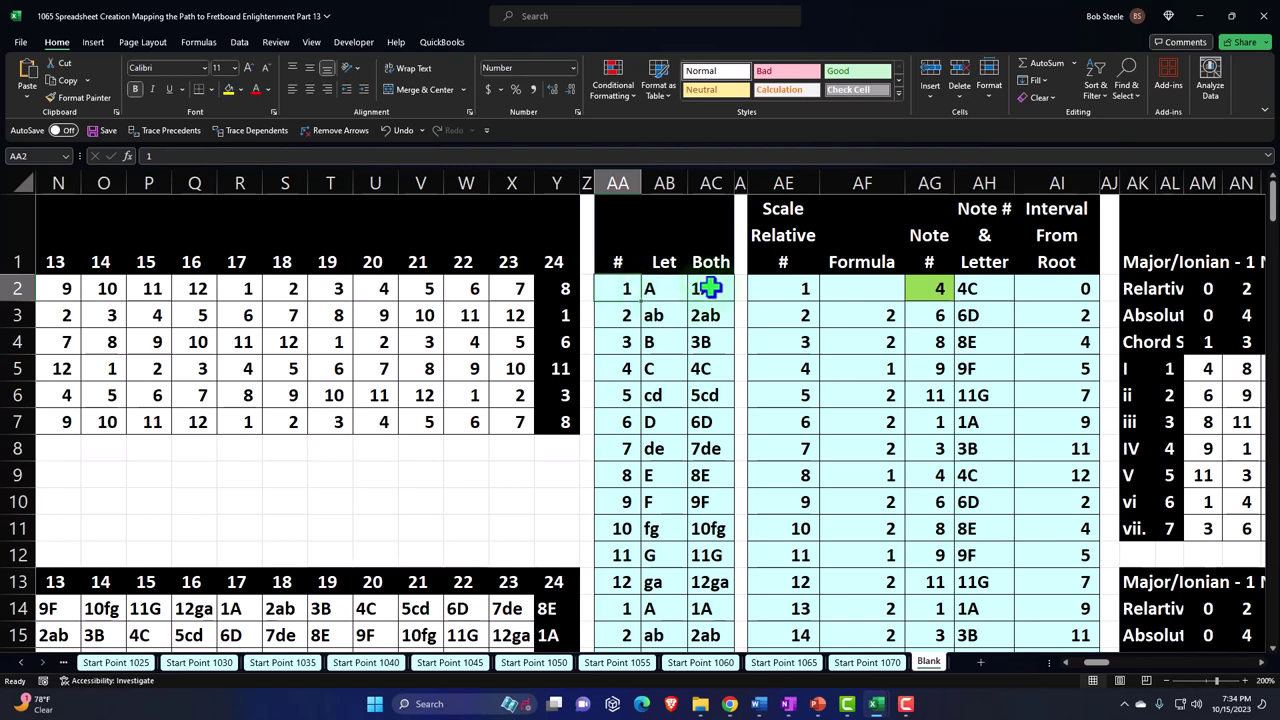
{"action": "left_click", "coordinate": [466, 315]}
{"action": "key", "text": "Left"}
{"action": "key", "text": "Left"}
{"action": "key", "text": "Left"}
{"action": "key", "text": "Left"}
{"action": "key", "text": "Left"}
{"action": "key", "text": "Left"}
{"action": "key", "text": "Left"}
{"action": "key", "text": "Left"}
{"action": "key", "text": "Left"}
{"action": "key", "text": "Left"}
{"action": "key", "text": "Left"}
{"action": "key", "text": "Left"}
{"action": "key", "text": "Left"}
{"action": "key", "text": "Left"}
{"action": "key", "text": "Left"}
{"action": "key", "text": "Left"}
{"action": "key", "text": "Left"}
{"action": "key", "text": "Left"}
{"action": "key", "text": "Left"}
{"action": "key", "text": "Left"}
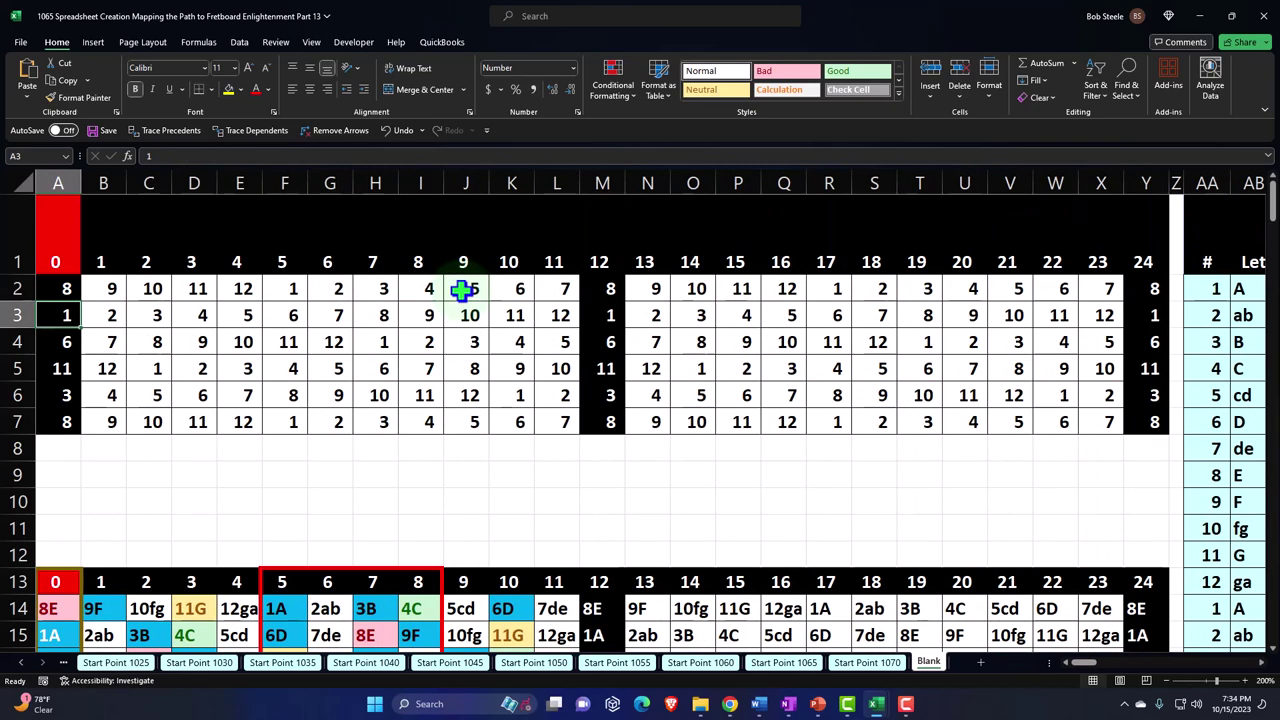
{"action": "left_click_drag", "start_coordinate": [109, 291], "coordinate": [539, 421]}
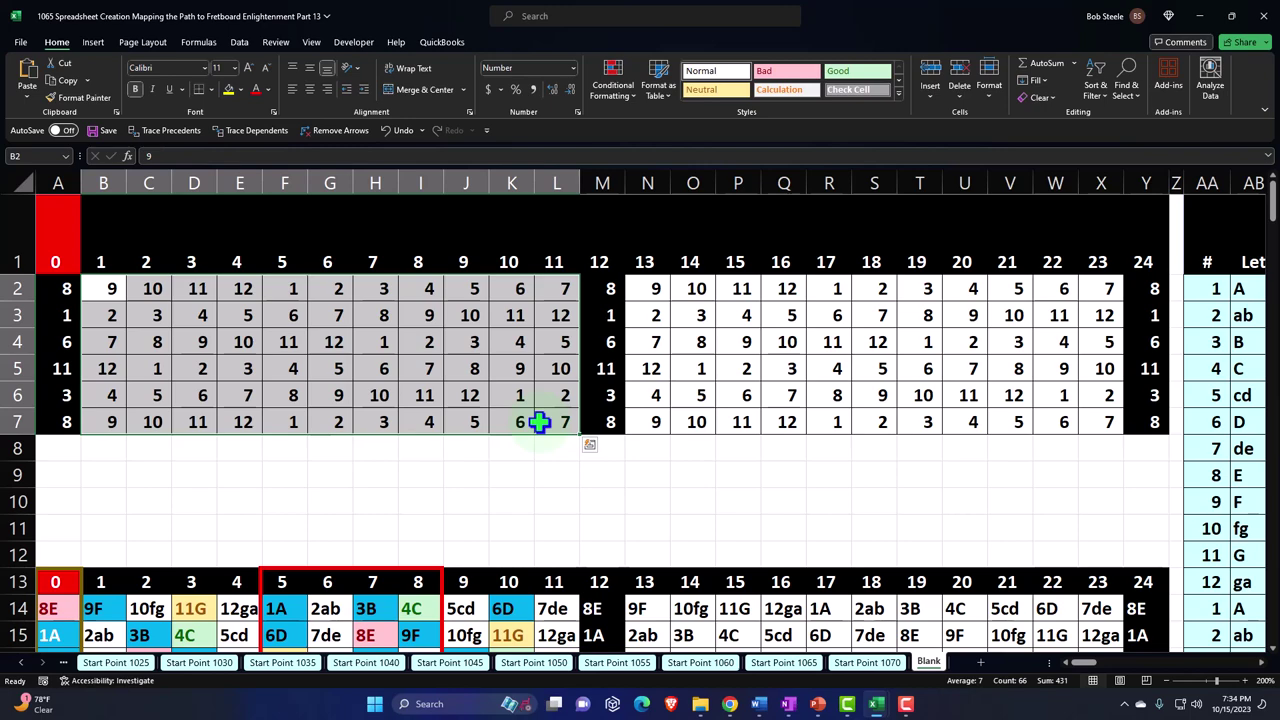
Step: Select the lower block of note labels below the fret grid
{"action": "scroll", "coordinate": [539, 421], "scroll_direction": "down", "scroll_amount": 3}
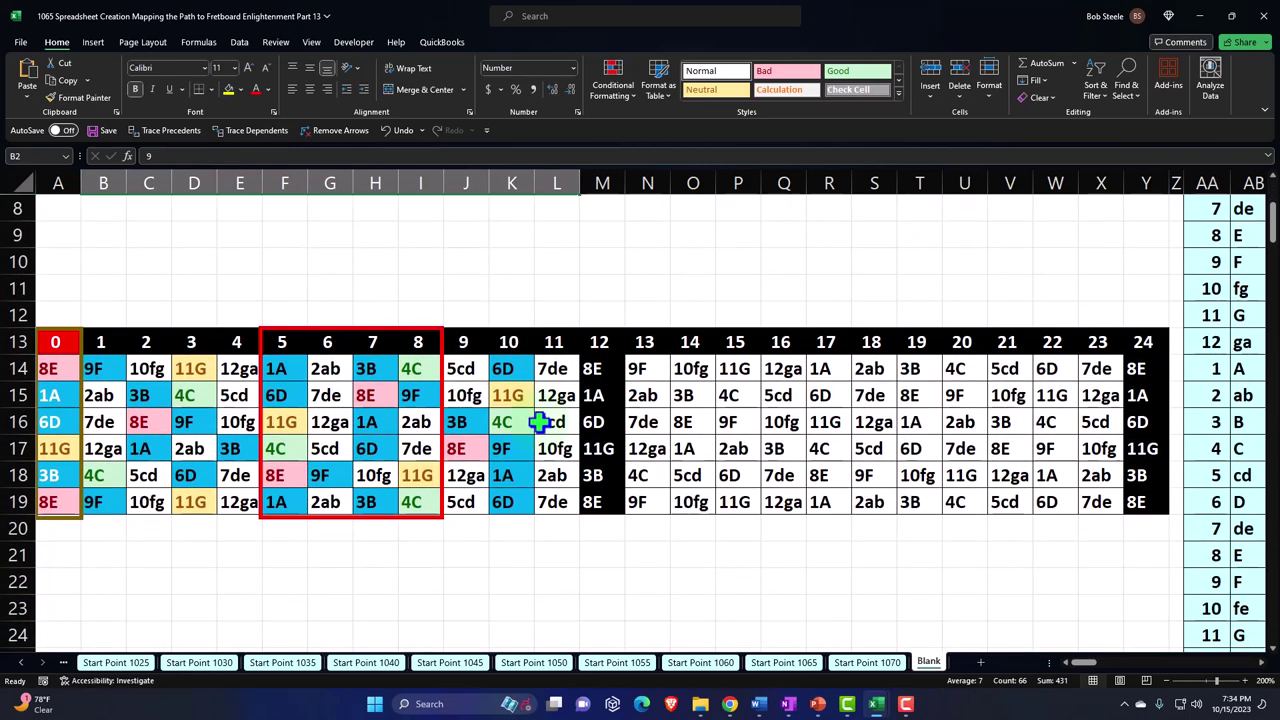
{"action": "left_click_drag", "start_coordinate": [51, 368], "coordinate": [548, 496]}
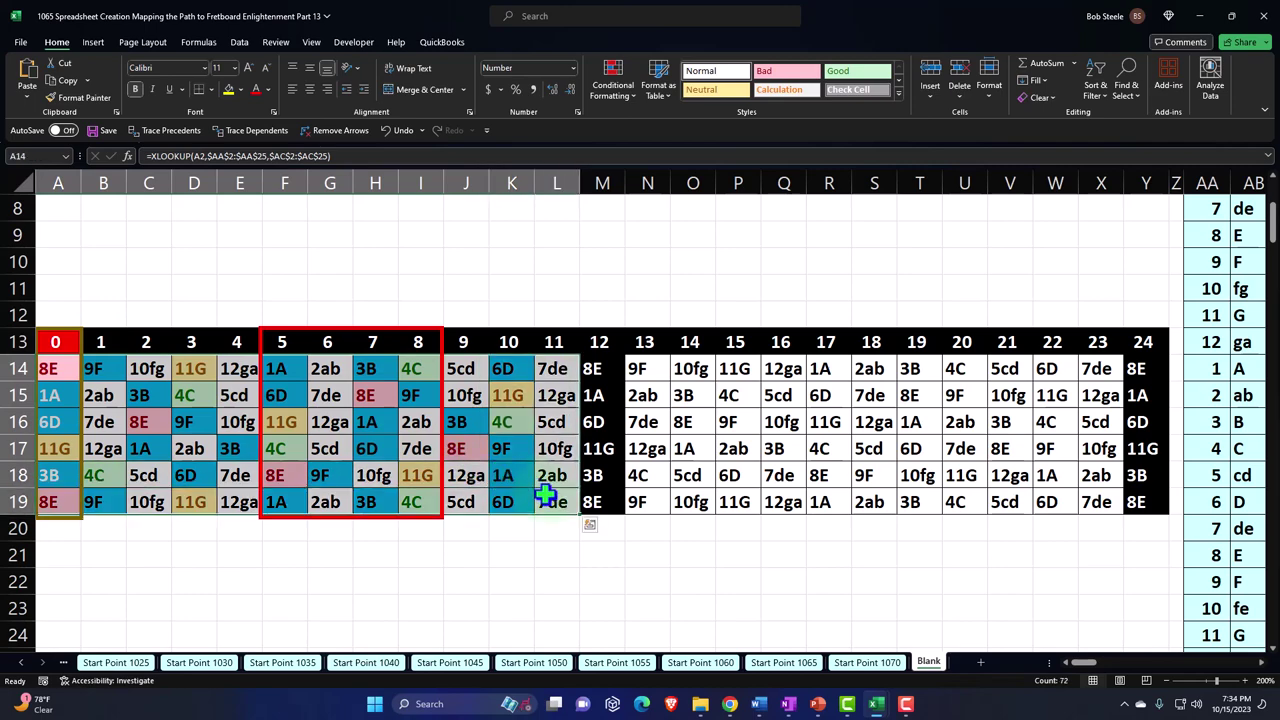
{"action": "scroll", "coordinate": [548, 496], "scroll_direction": "up", "scroll_amount": 3}
{"action": "left_click_drag", "start_coordinate": [1085, 665], "coordinate": [1106, 671]}
Step: Check the starting note 4 in AG2 and the interval steps of 2 and 1 beside it
{"action": "left_click", "coordinate": [420, 289]}
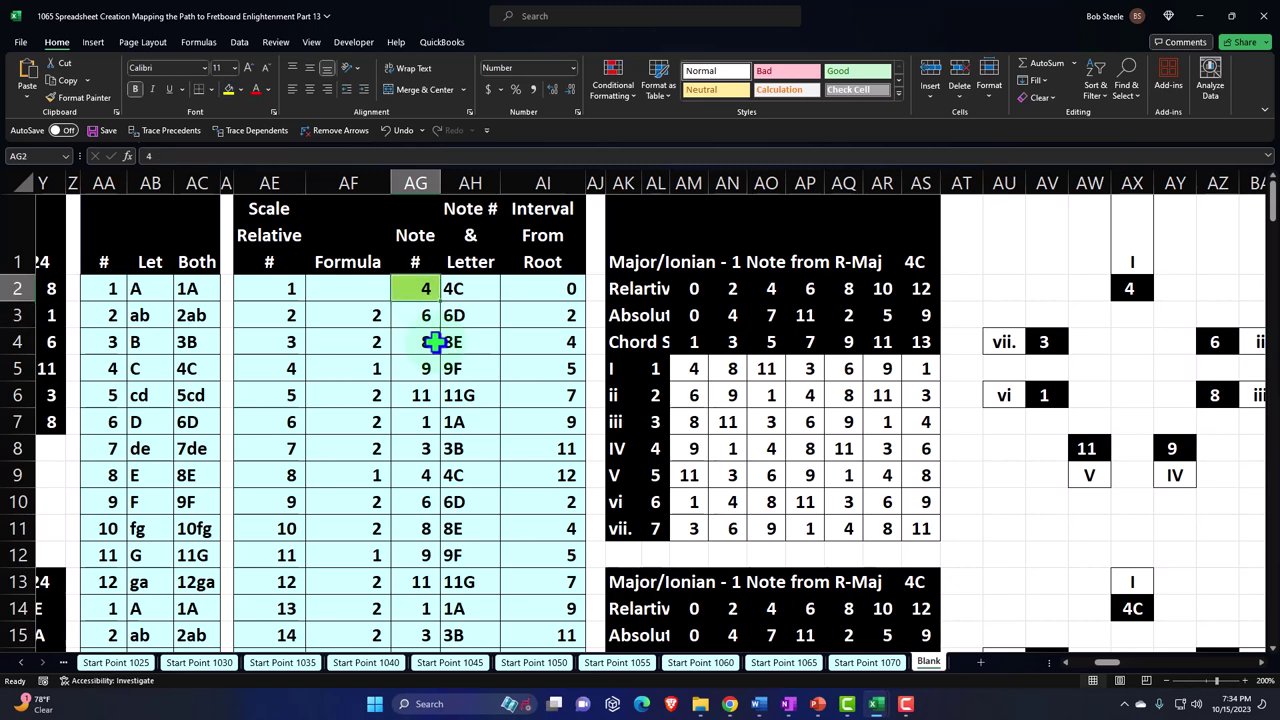
{"action": "key", "text": "Down"}
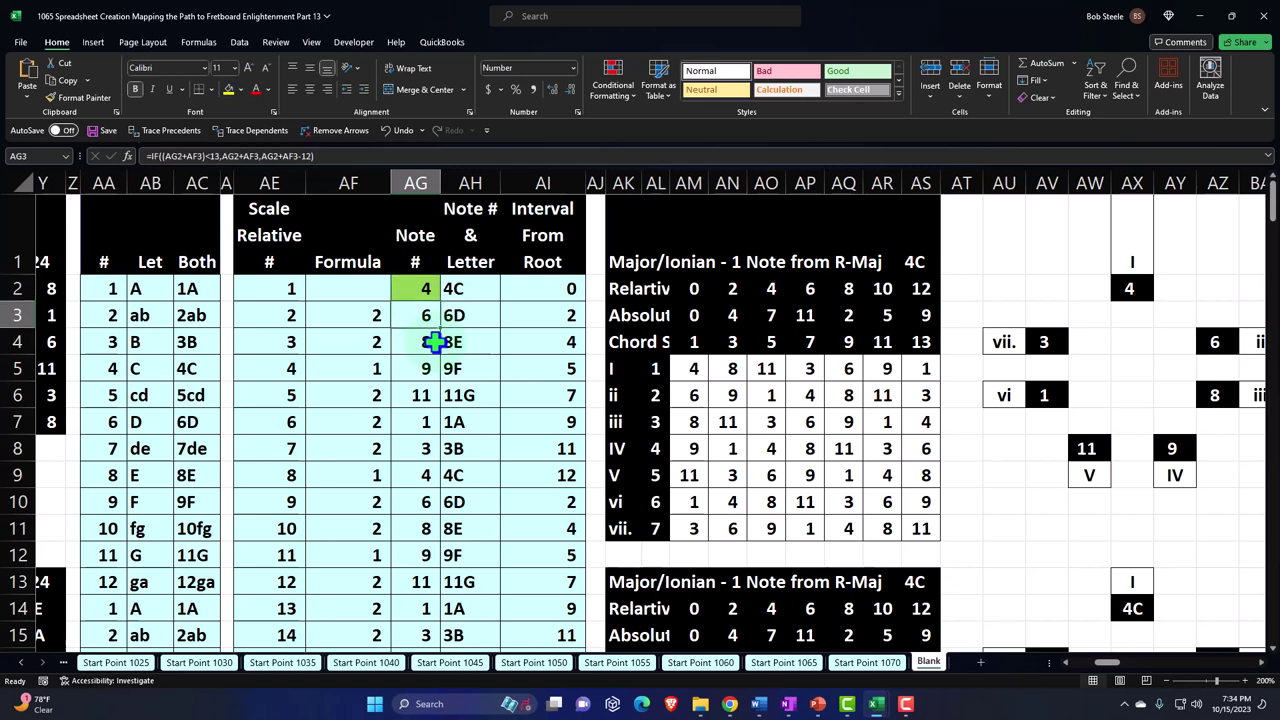
{"action": "key", "text": "Left"}
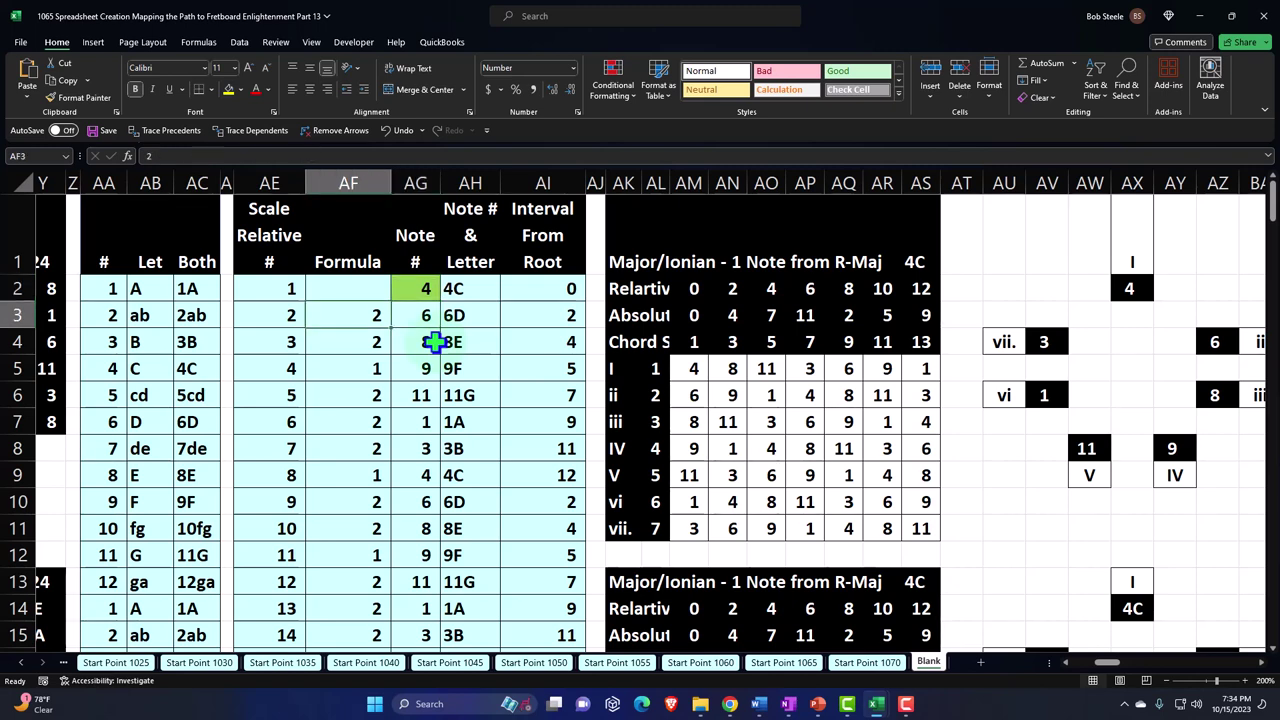
{"action": "key", "text": "Down"}
{"action": "key", "text": "Down"}
{"action": "key", "text": "Down"}
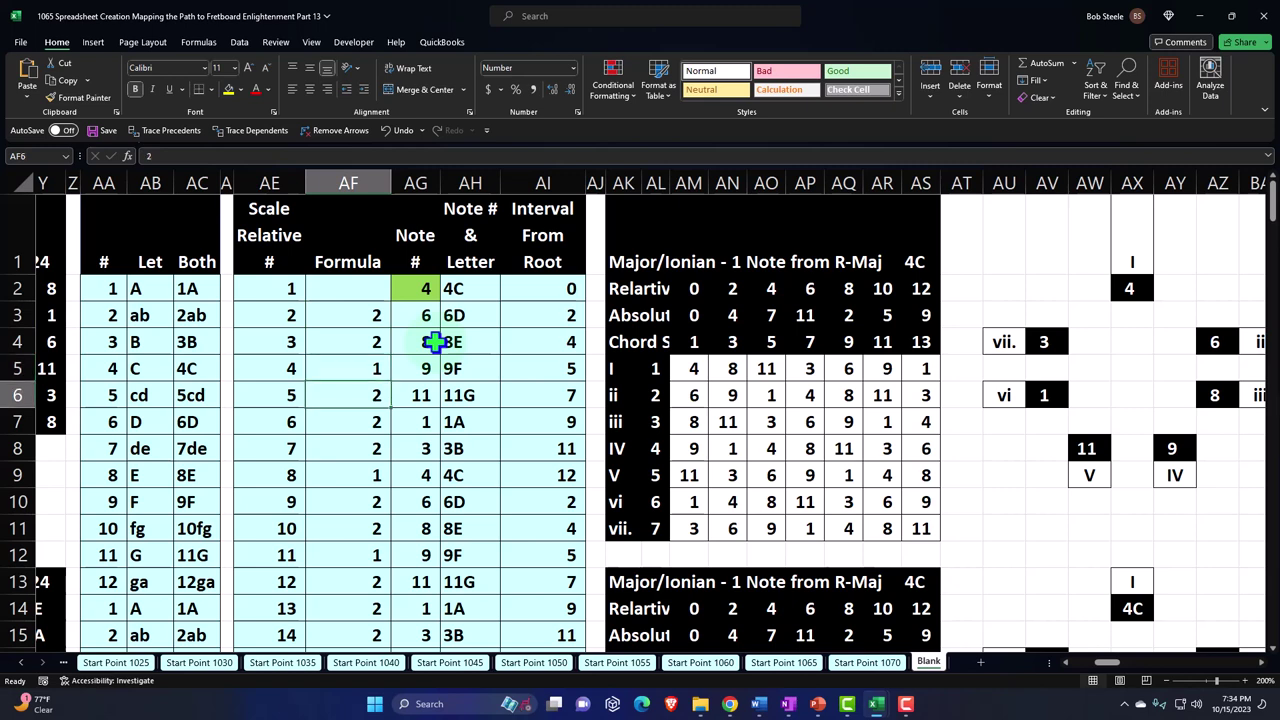
{"action": "key", "text": "Down"}
{"action": "key", "text": "Down"}
{"action": "key", "text": "Down"}
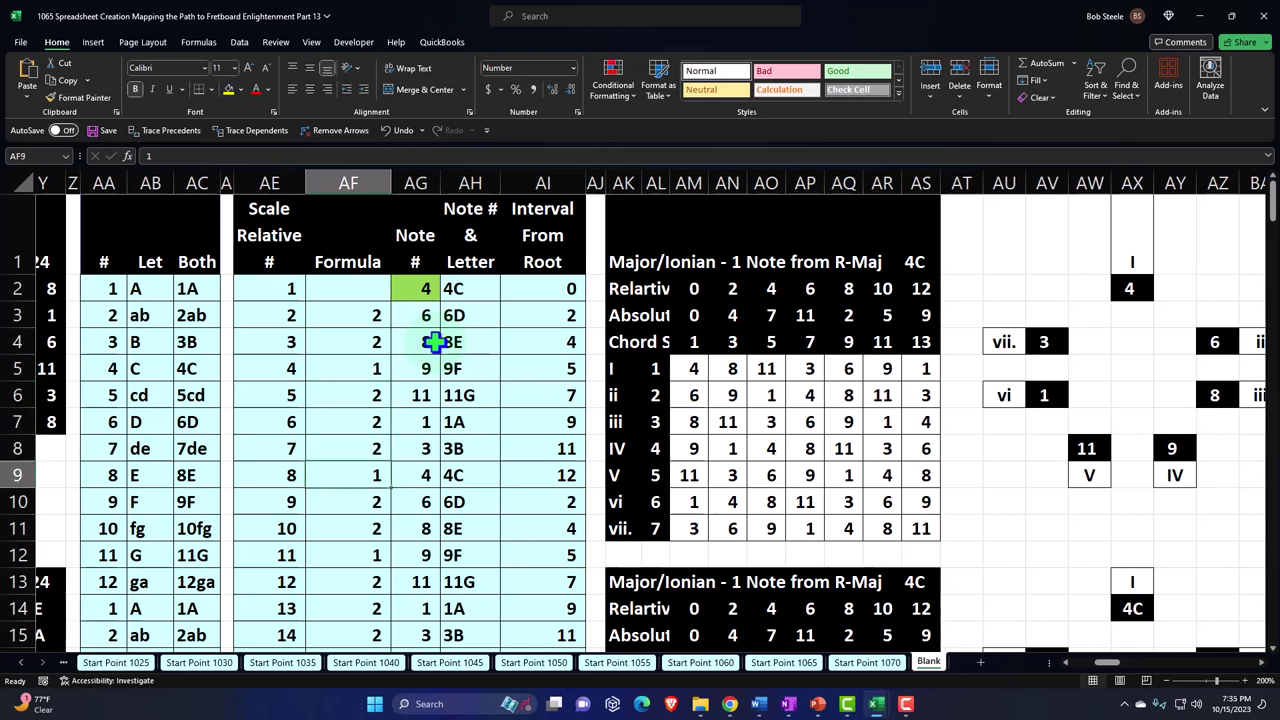
{"action": "key", "text": "Up"}
{"action": "key", "text": "Up"}
{"action": "key", "text": "Up"}
{"action": "key", "text": "Up"}
{"action": "key", "text": "Up"}
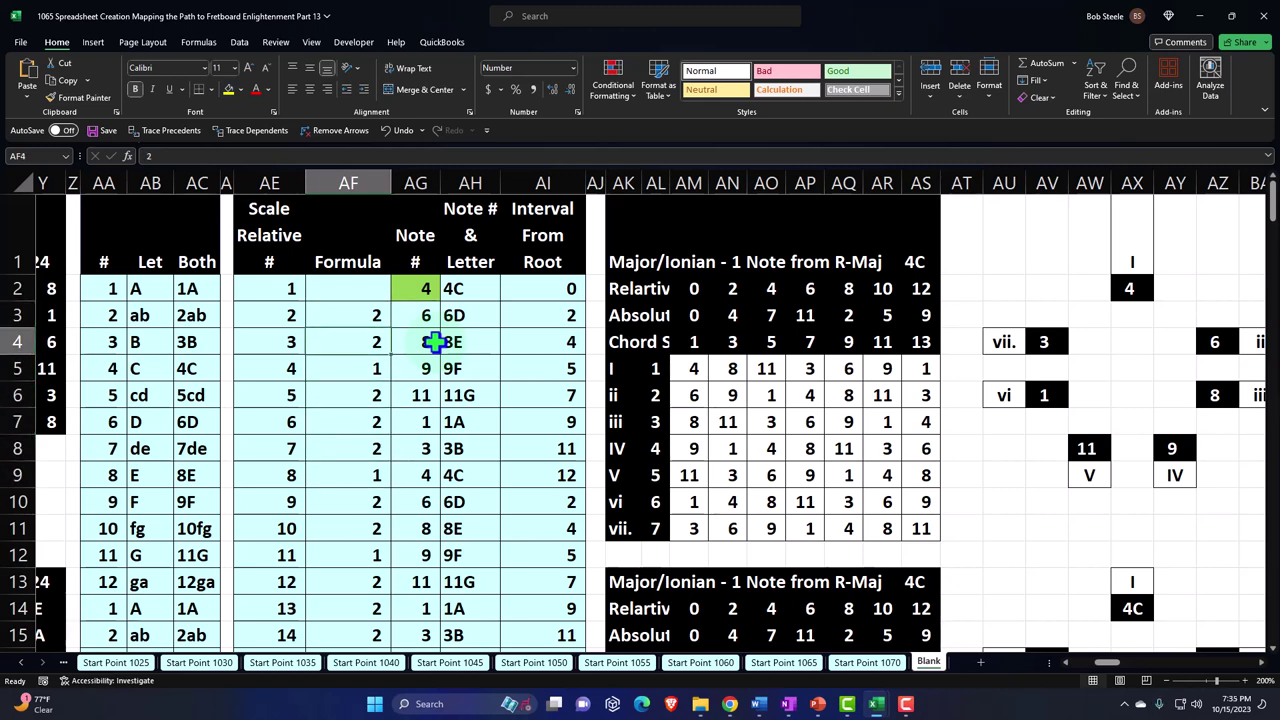
{"action": "key", "text": "Down"}
{"action": "key", "text": "Down"}
{"action": "key", "text": "Down"}
{"action": "key", "text": "Down"}
{"action": "key", "text": "Down"}
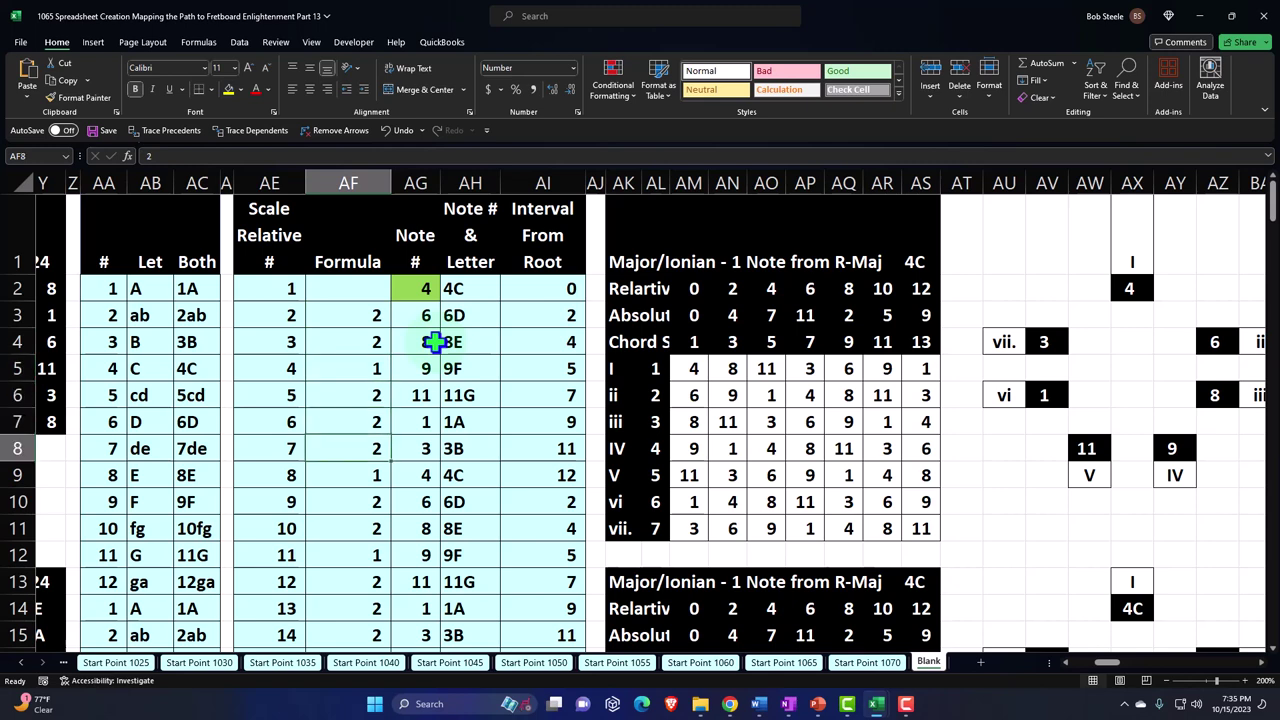
Step: Inspect how AG3 and AG4 add each step, and the note-letter lookup in AH4
{"action": "double_click", "coordinate": [425, 315]}
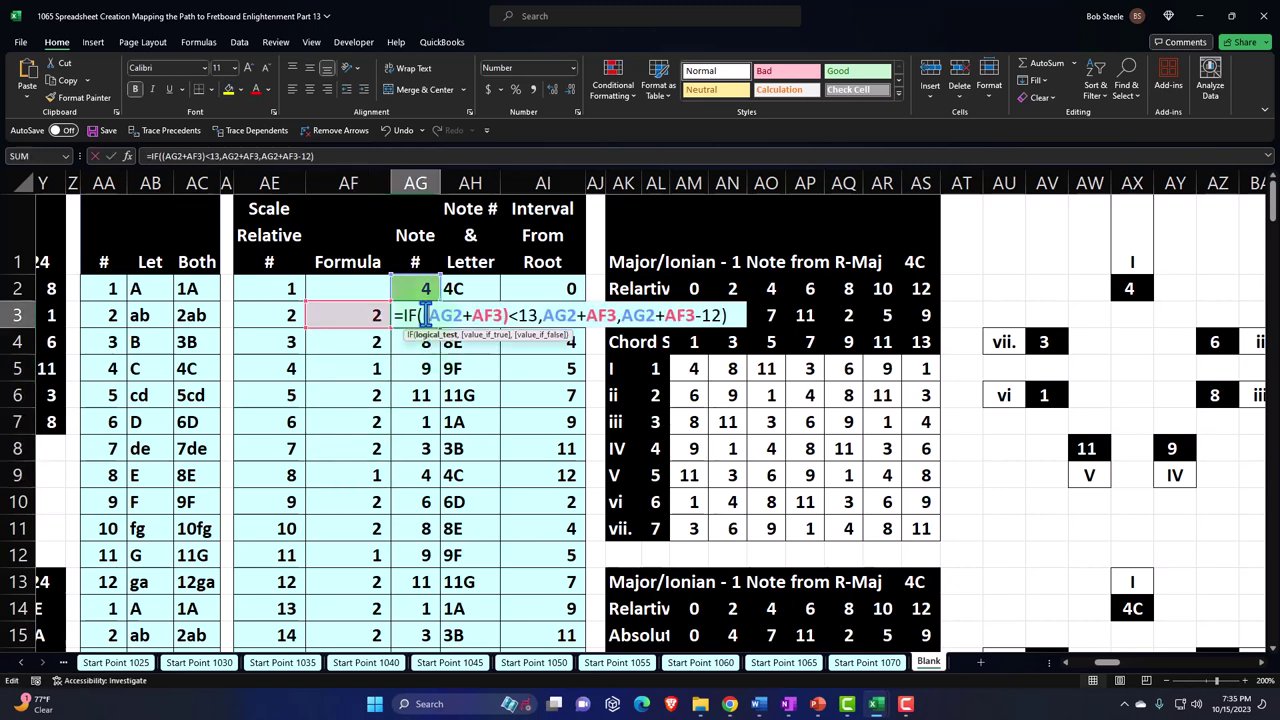
{"action": "key", "text": "Return"}
{"action": "double_click", "coordinate": [425, 342]}
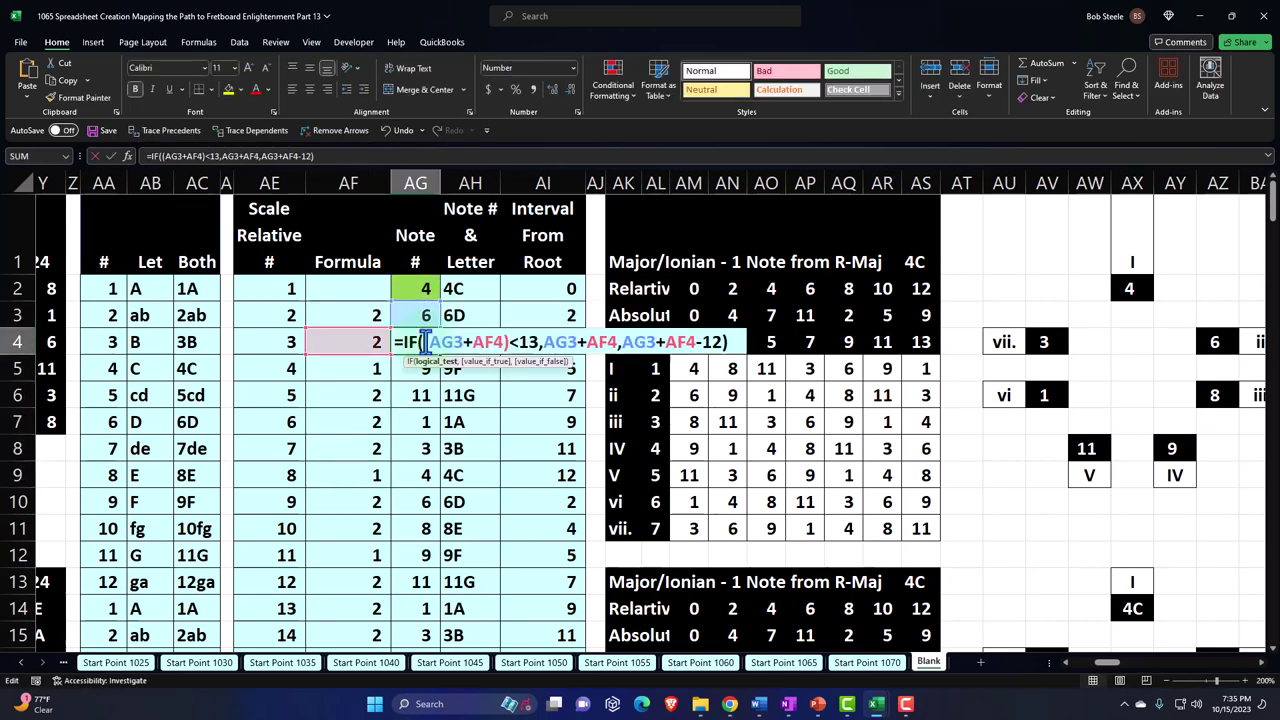
{"action": "key", "text": "Return"}
{"action": "left_click", "coordinate": [465, 341]}
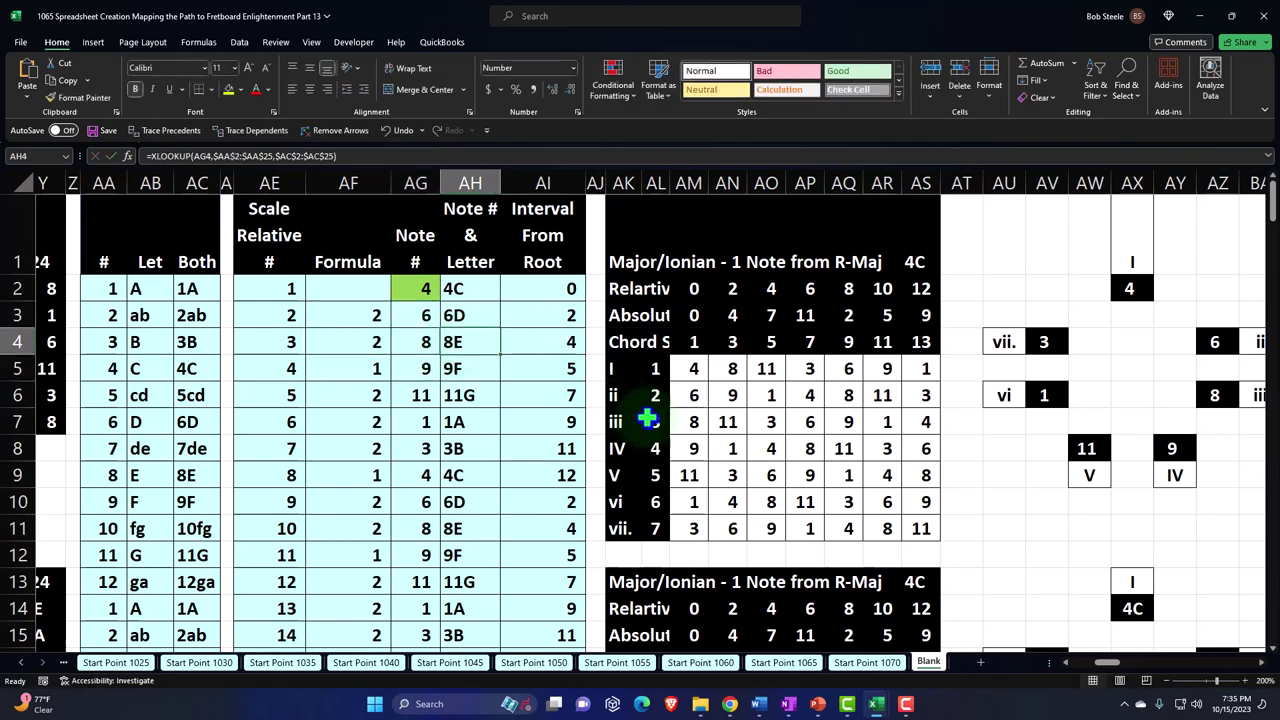
Step: Select the chord I notes, degree numbers and Roman-numeral labels linked to the top table
{"action": "scroll", "coordinate": [655, 402], "scroll_direction": "down", "scroll_amount": 4}
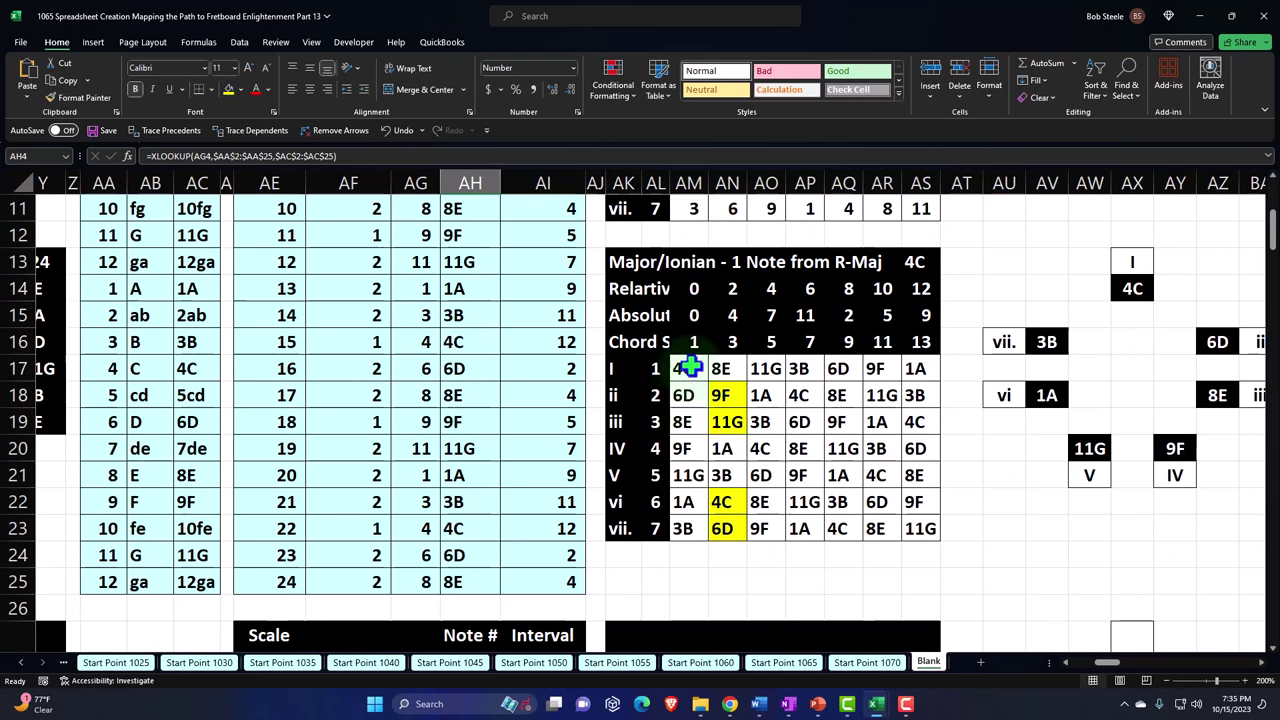
{"action": "left_click_drag", "start_coordinate": [686, 367], "coordinate": [690, 533]}
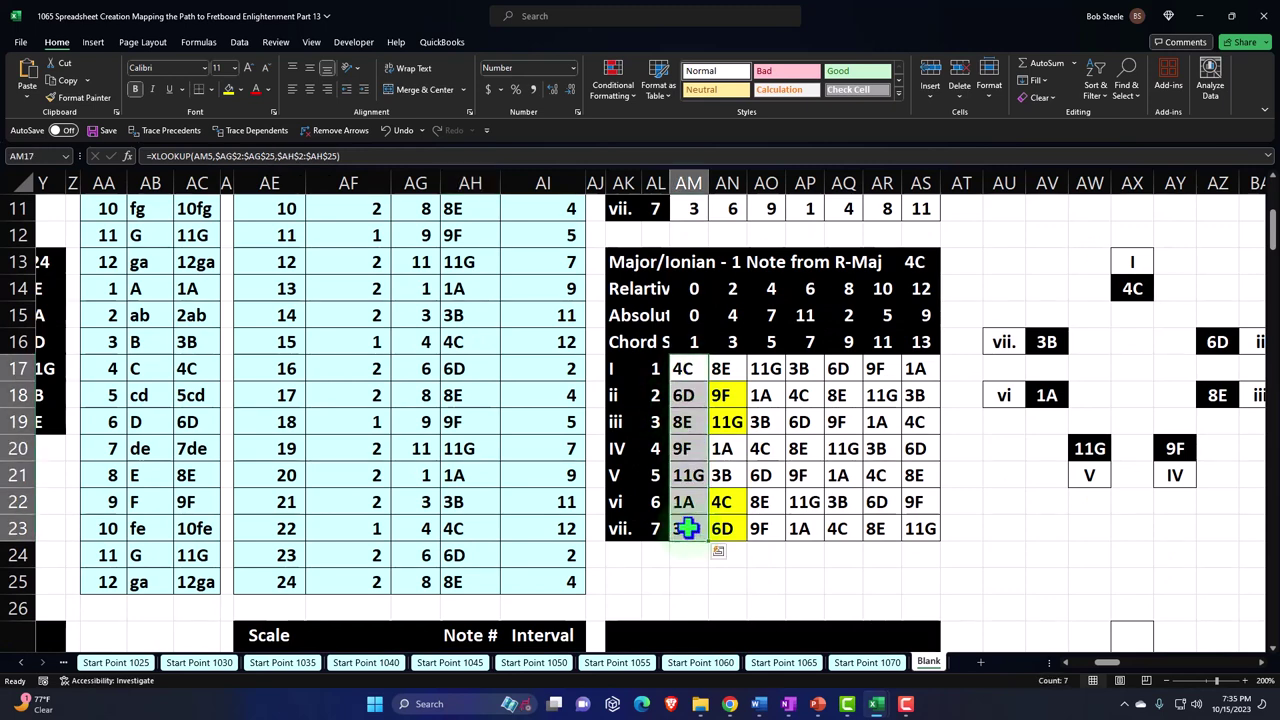
{"action": "left_click_drag", "start_coordinate": [652, 370], "coordinate": [654, 520]}
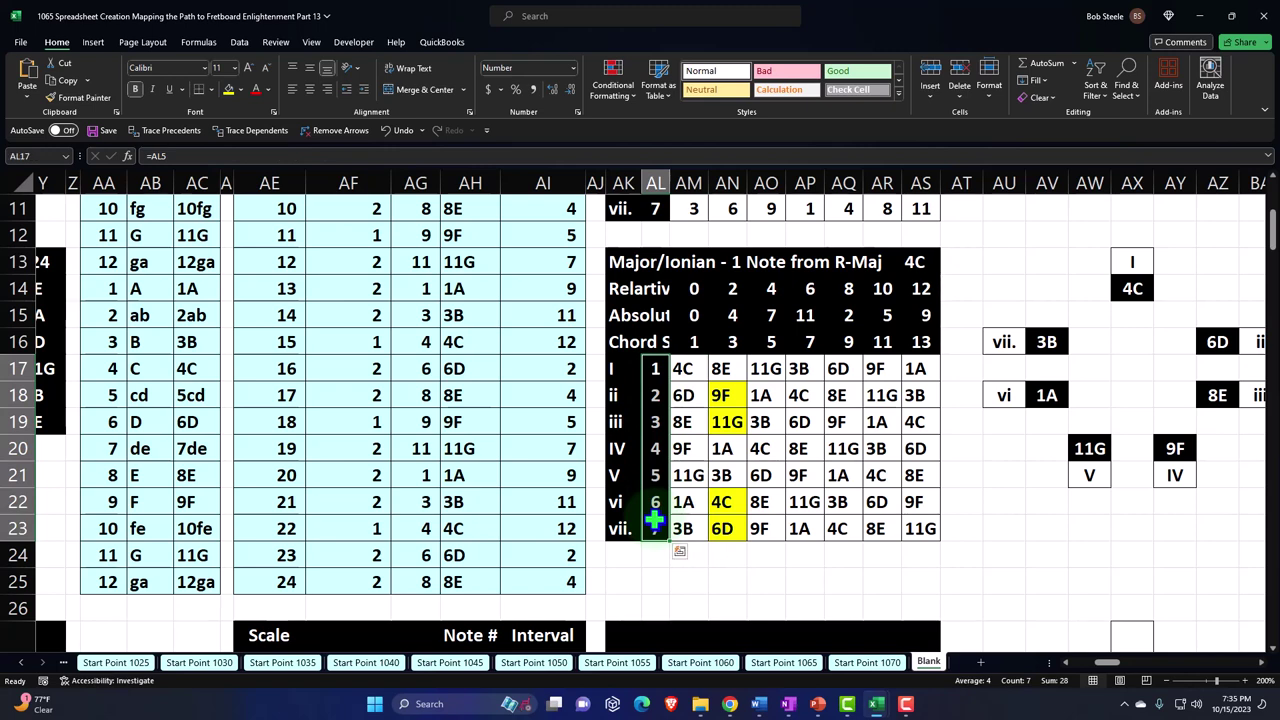
{"action": "mouse_move", "coordinate": [617, 366]}
{"action": "left_click_drag", "start_coordinate": [617, 368], "coordinate": [617, 525]}
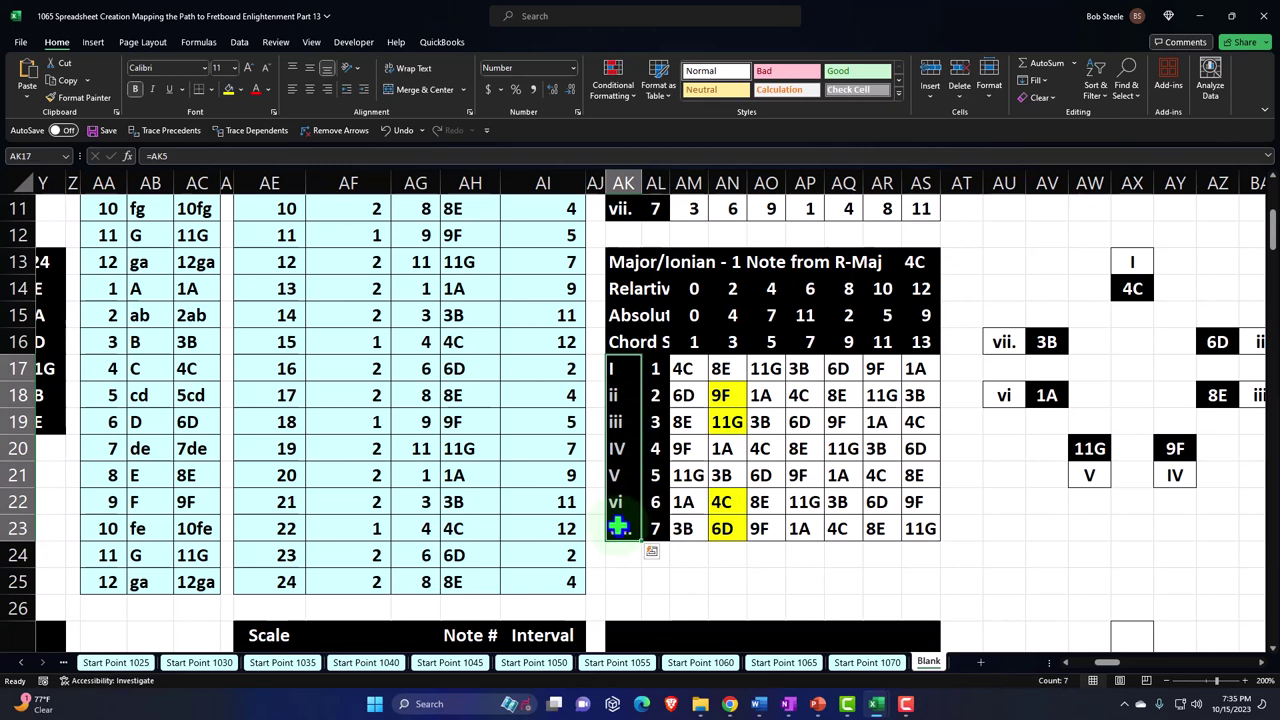
{"action": "left_click", "coordinate": [620, 368]}
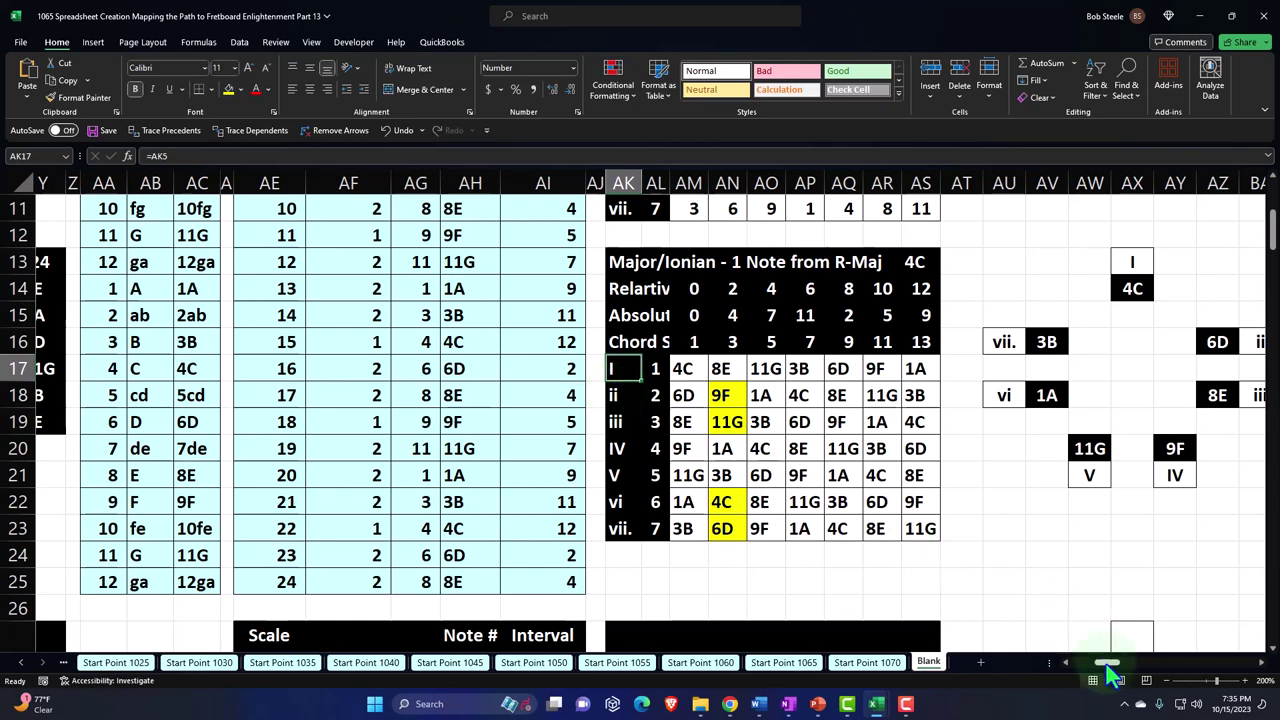
Step: Scroll across the Mixolydian, Locrian and Aeolian tables, then select column headers L through BH
{"action": "left_click_drag", "start_coordinate": [1106, 662], "coordinate": [1113, 666]}
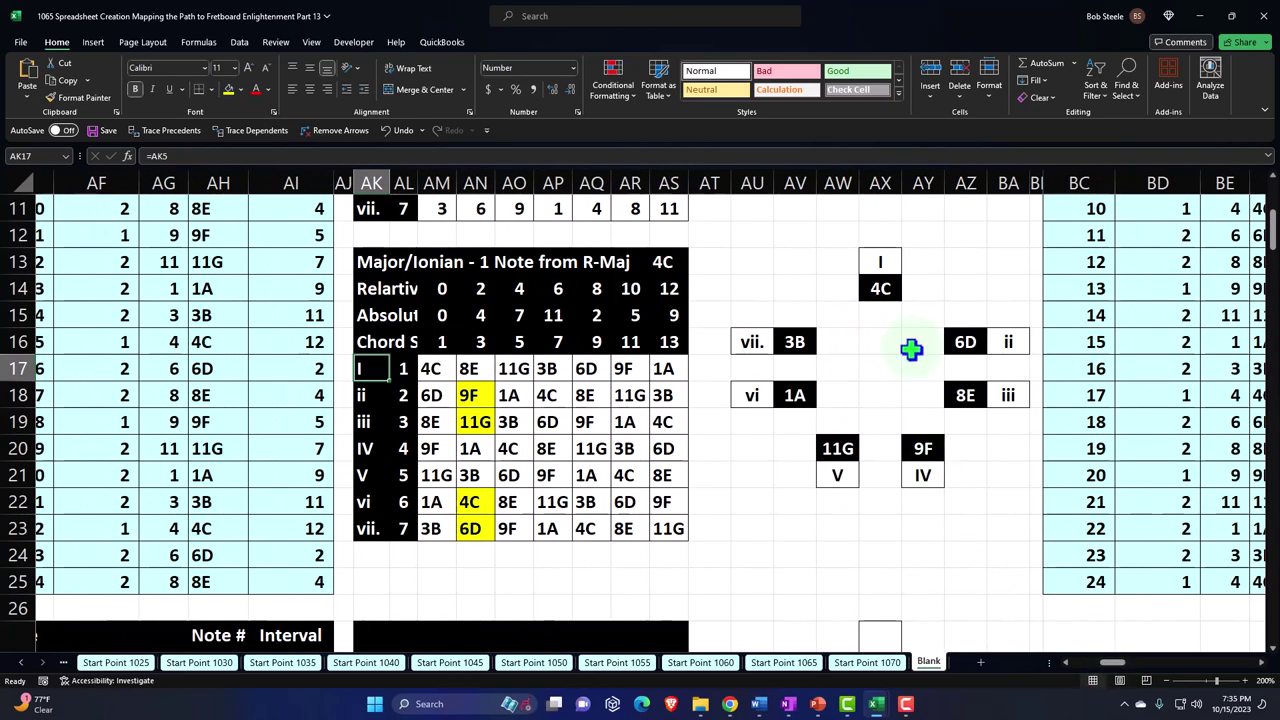
{"action": "scroll", "coordinate": [910, 350], "scroll_direction": "up", "scroll_amount": 4}
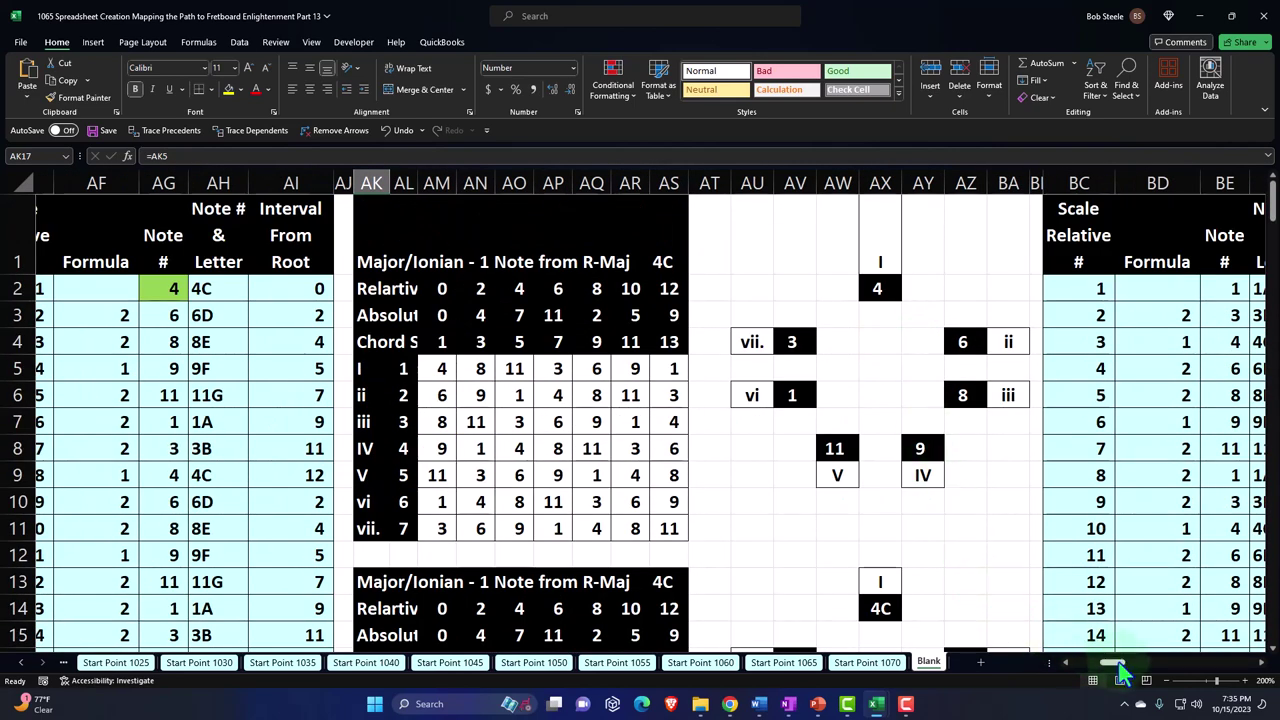
{"action": "left_click_drag", "start_coordinate": [1120, 672], "coordinate": [1143, 668]}
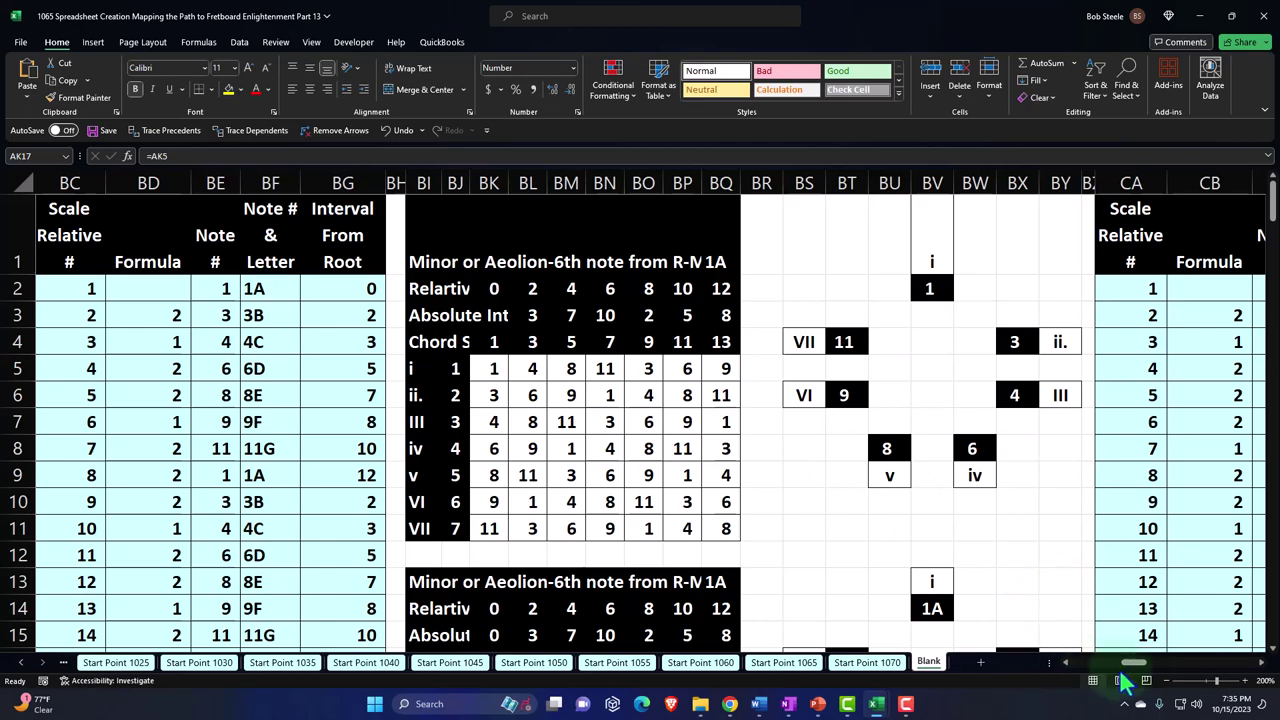
{"action": "left_click_drag", "start_coordinate": [1137, 671], "coordinate": [700, 686]}
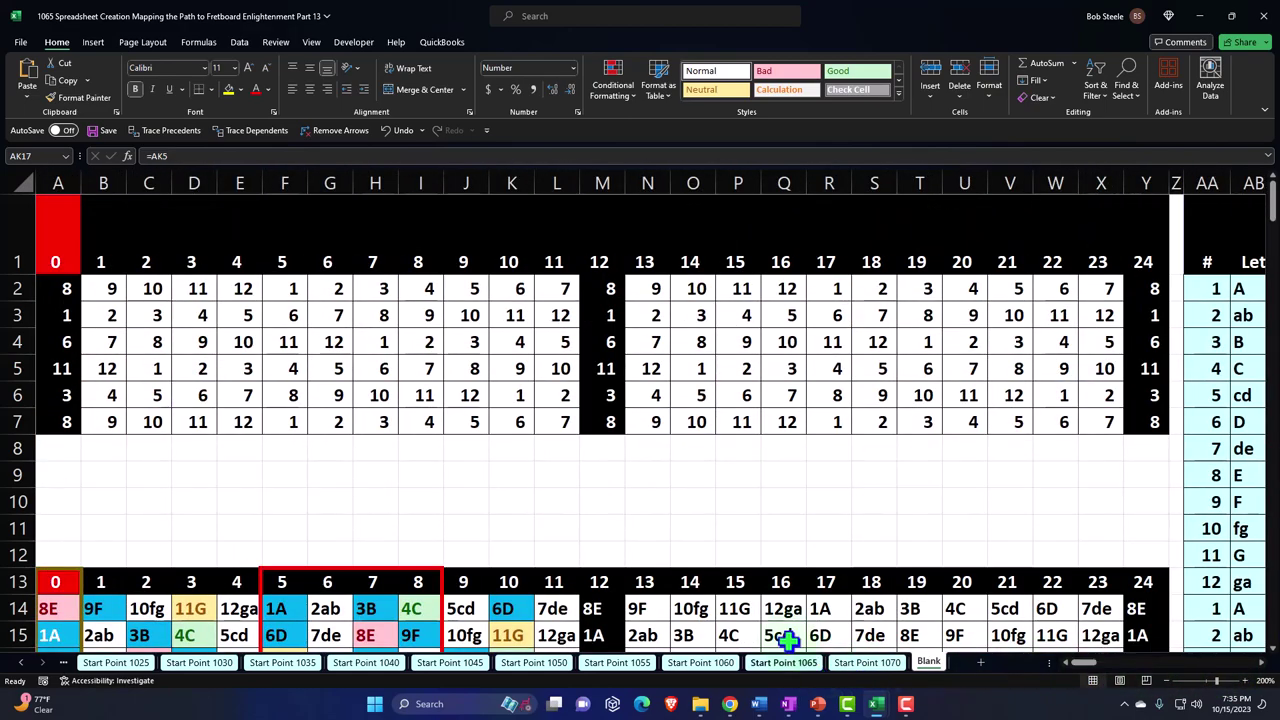
{"action": "scroll", "coordinate": [711, 547], "scroll_direction": "down", "scroll_amount": 2}
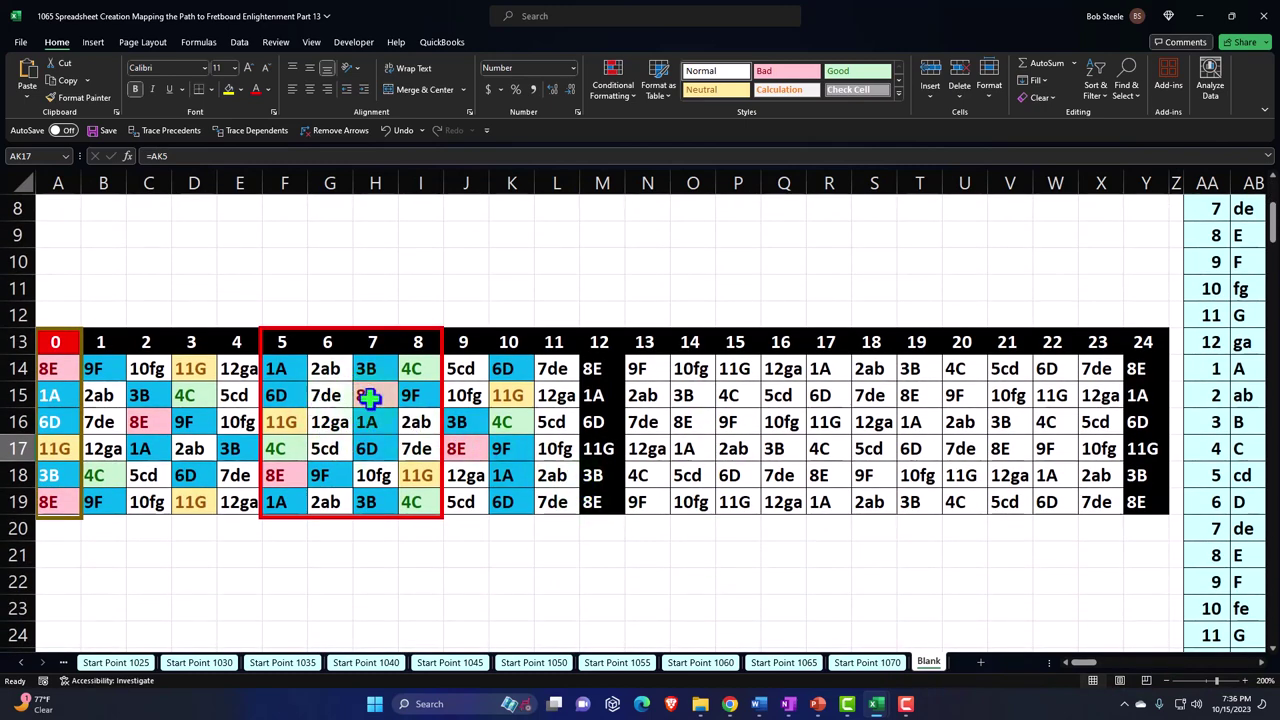
{"action": "left_click_drag", "start_coordinate": [557, 183], "coordinate": [529, 286]}
Step: Hide columns L–BH and then BP–CF
{"action": "right_click", "coordinate": [426, 297]}
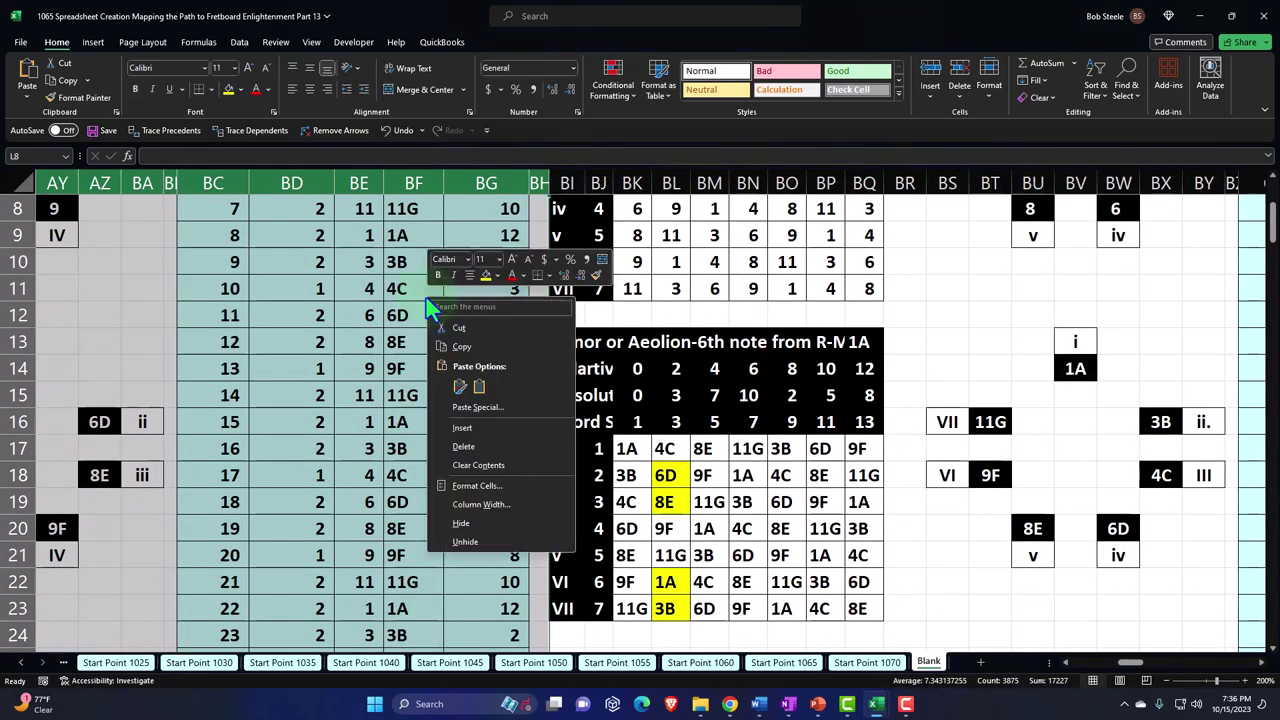
{"action": "left_click", "coordinate": [478, 522]}
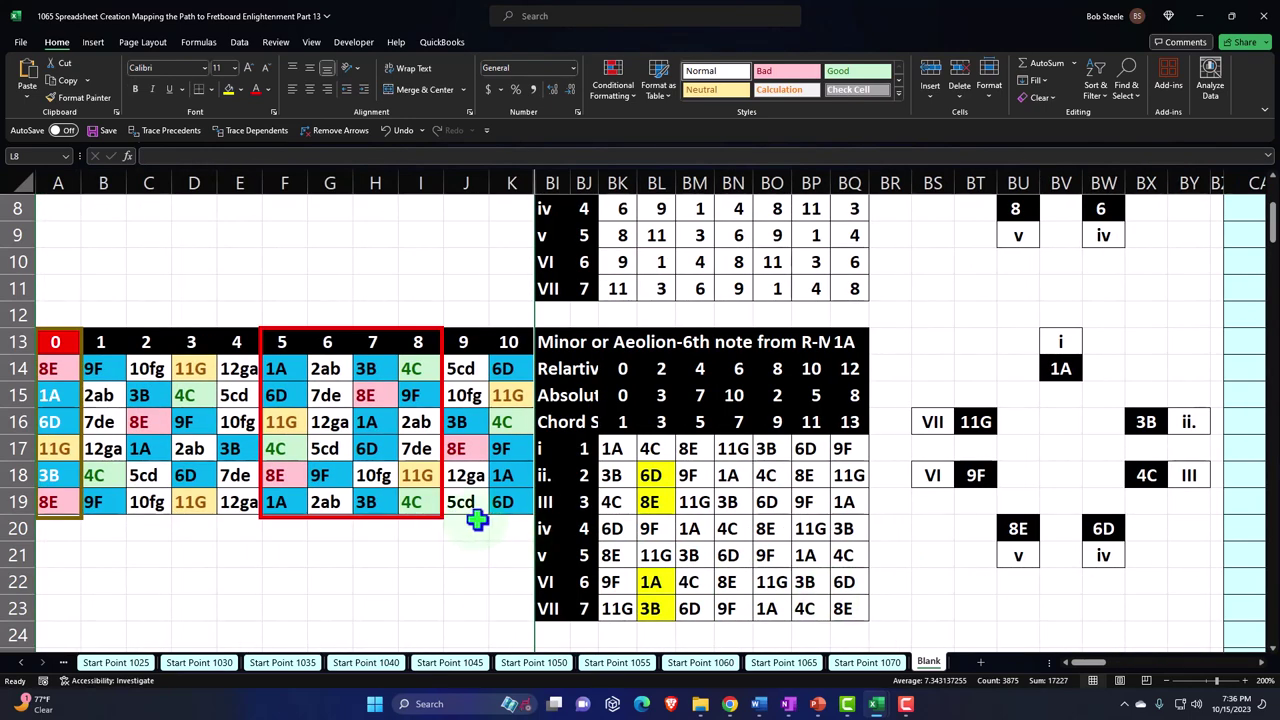
{"action": "left_click_drag", "start_coordinate": [550, 183], "coordinate": [937, 230]}
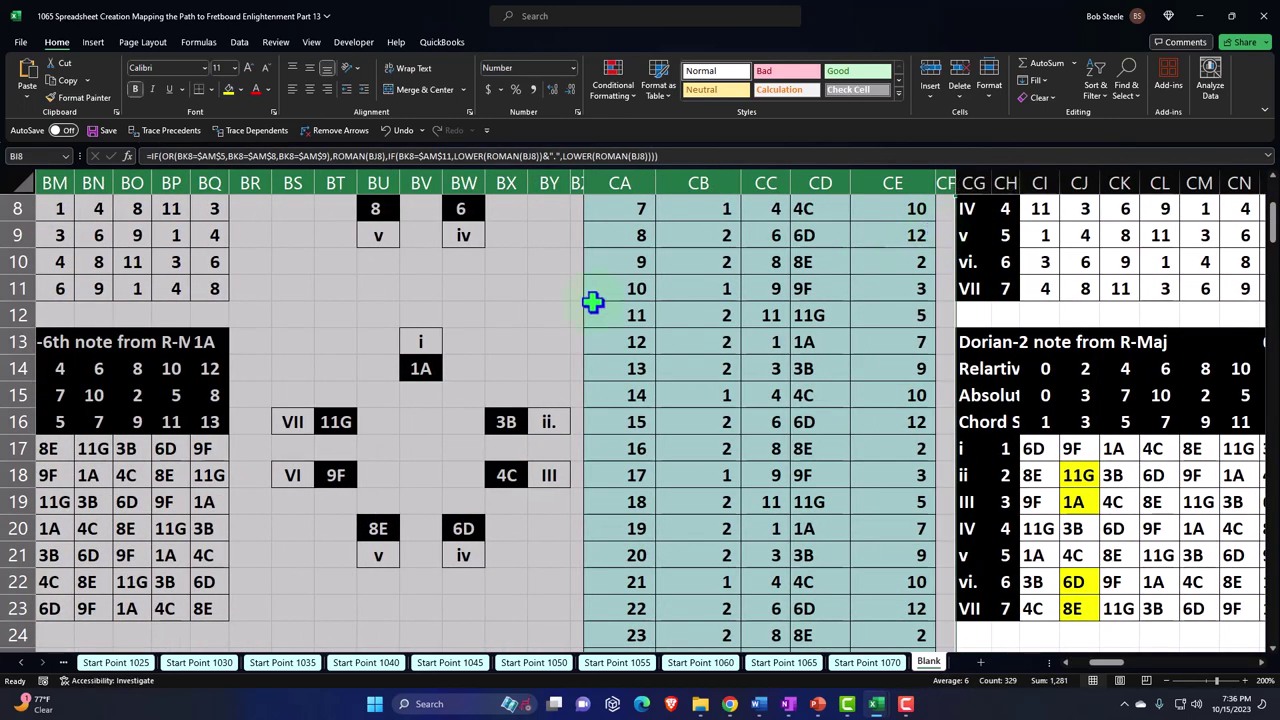
{"action": "right_click", "coordinate": [590, 298]}
{"action": "left_click", "coordinate": [634, 524]}
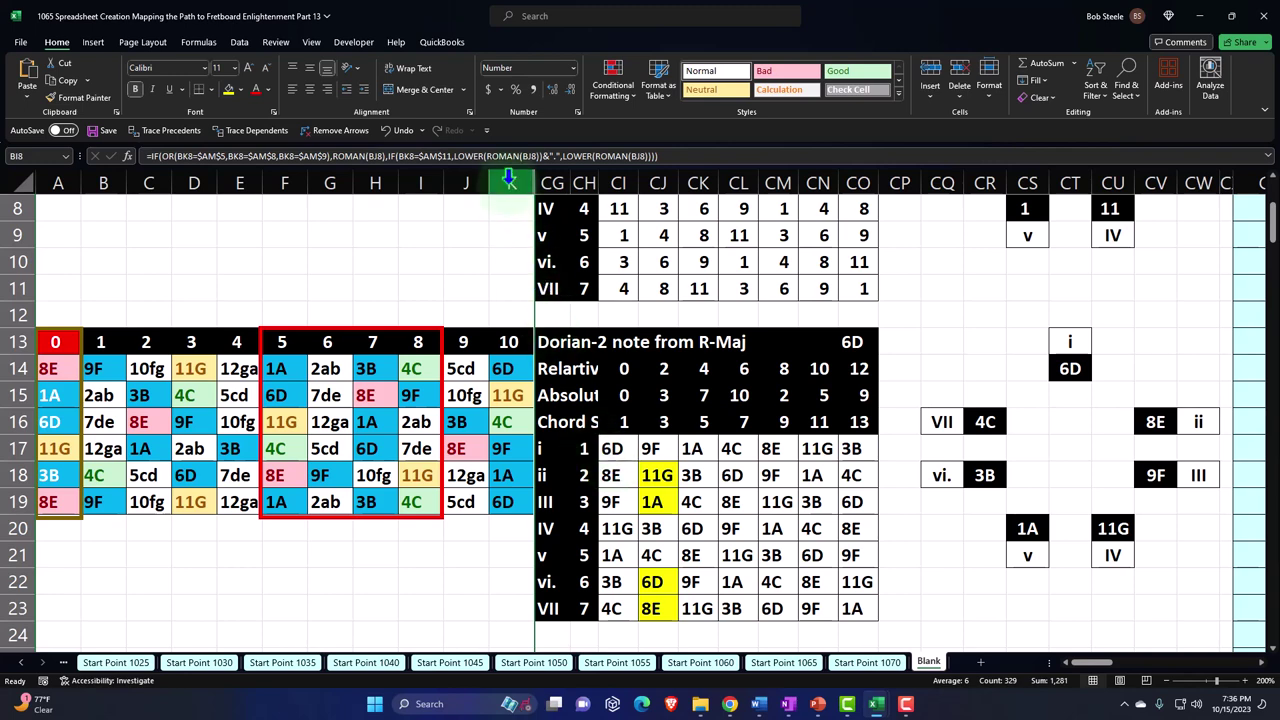
Step: Unhide all columns across K–CH and clear the selection
{"action": "left_click_drag", "start_coordinate": [511, 183], "coordinate": [578, 183]}
{"action": "right_click", "coordinate": [576, 261]}
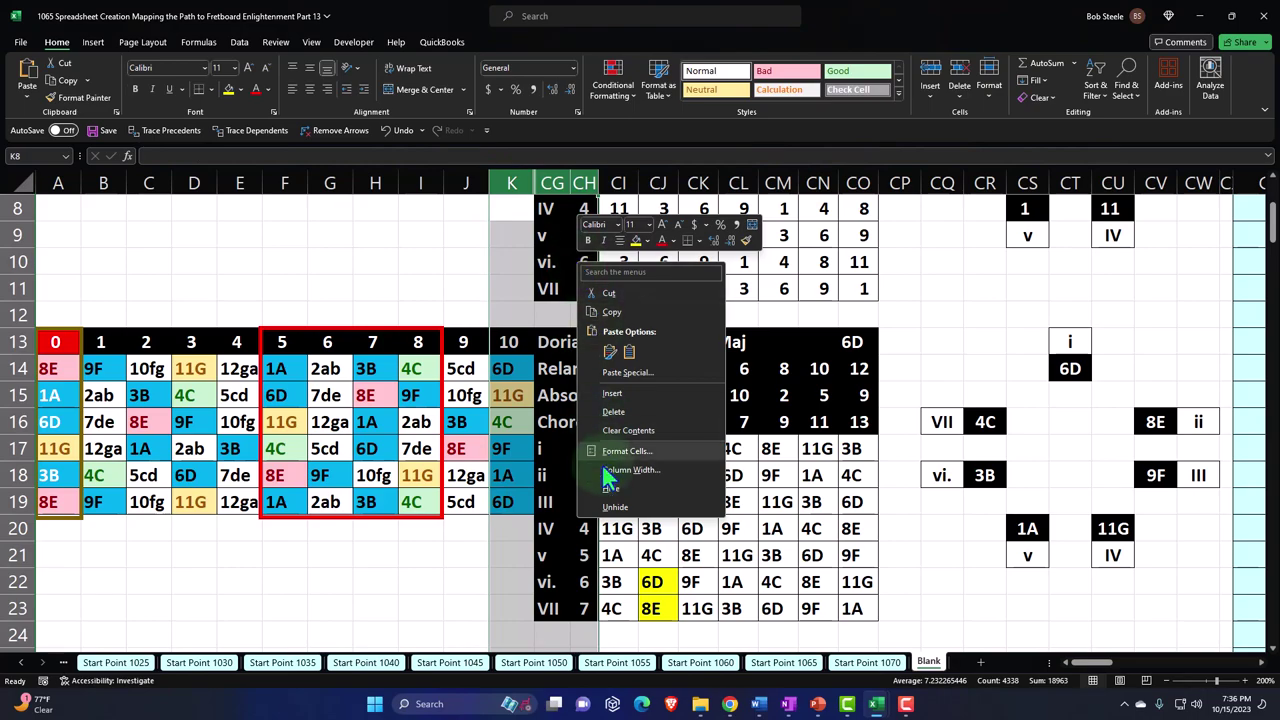
{"action": "left_click", "coordinate": [627, 494]}
{"action": "left_click", "coordinate": [783, 395]}
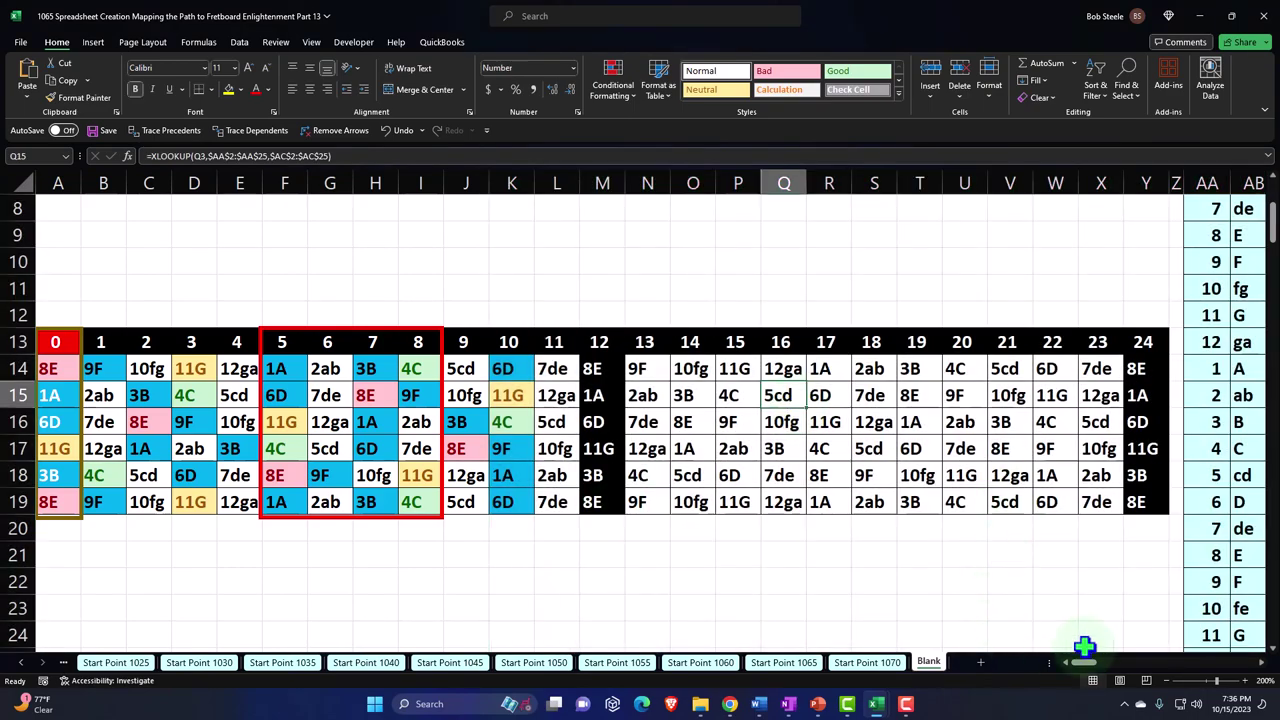
Step: Inspect the lookup formulas in the Ionian and Aeolian chord tables
{"action": "left_click_drag", "start_coordinate": [1087, 666], "coordinate": [1114, 665]}
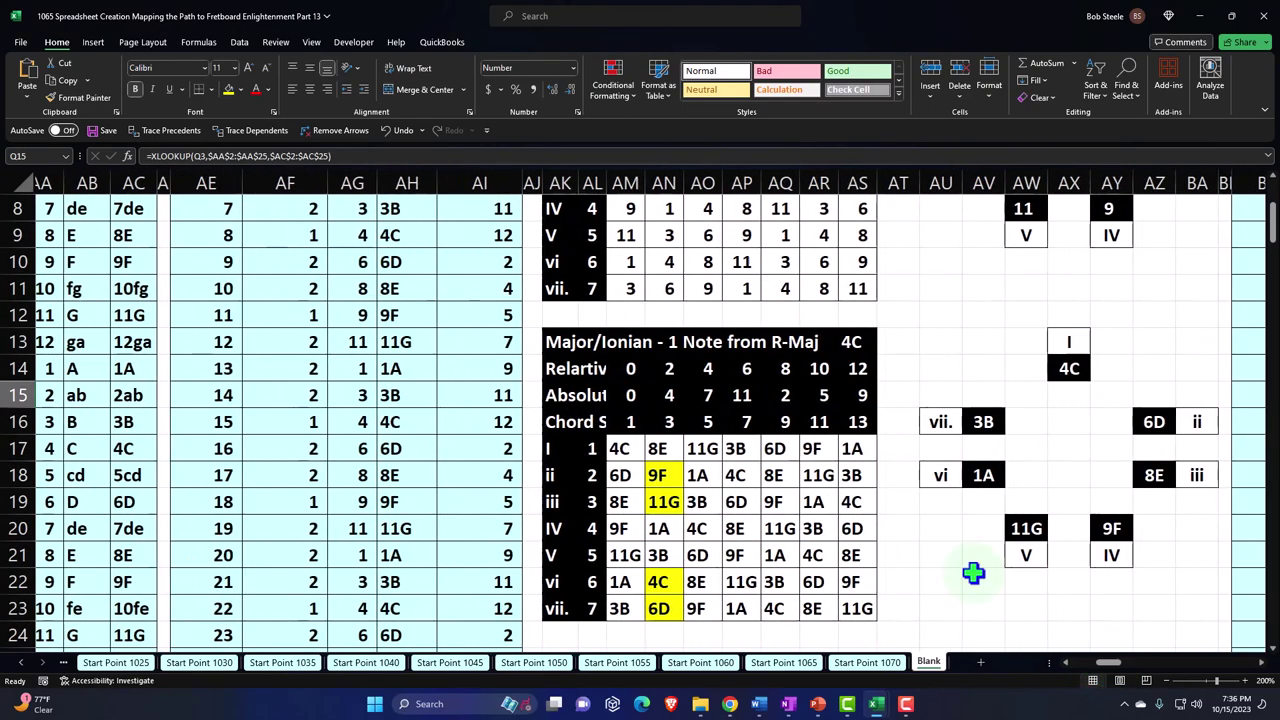
{"action": "scroll", "coordinate": [818, 510], "scroll_direction": "up", "scroll_amount": 1}
{"action": "scroll", "coordinate": [818, 510], "scroll_direction": "up", "scroll_amount": 2}
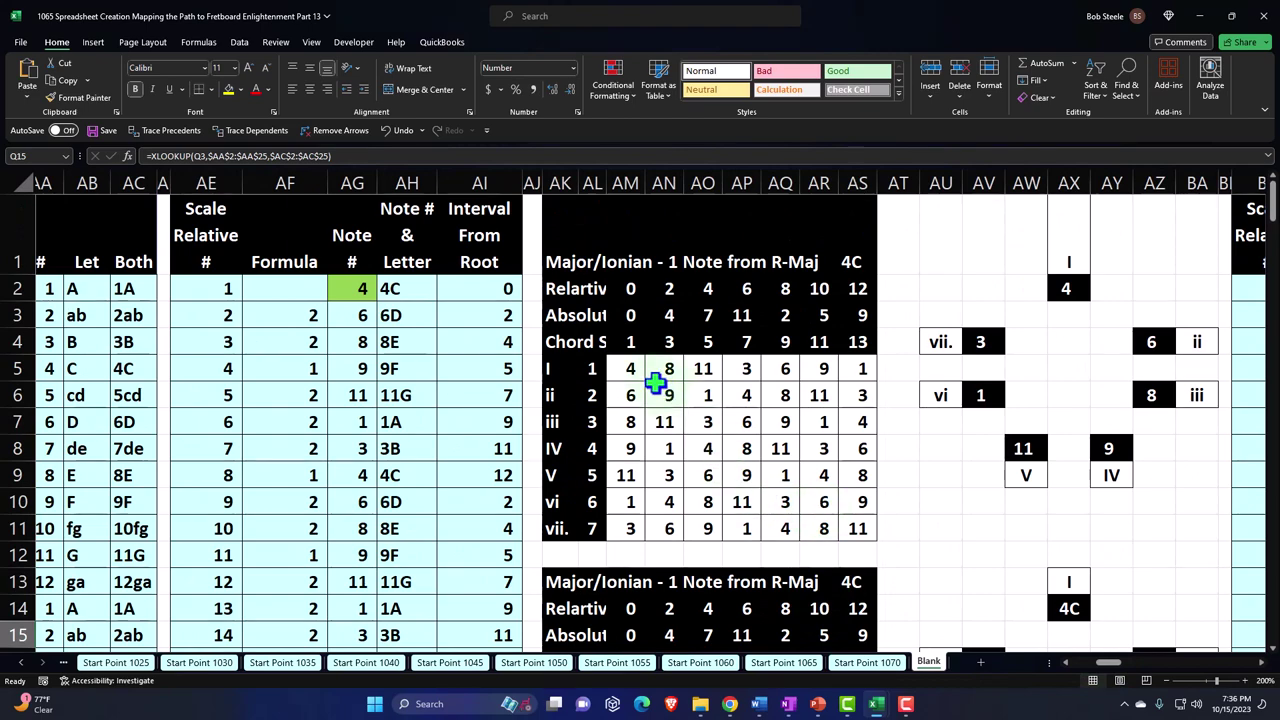
{"action": "scroll", "coordinate": [657, 378], "scroll_direction": "down", "scroll_amount": 3}
{"action": "left_click", "coordinate": [626, 371]}
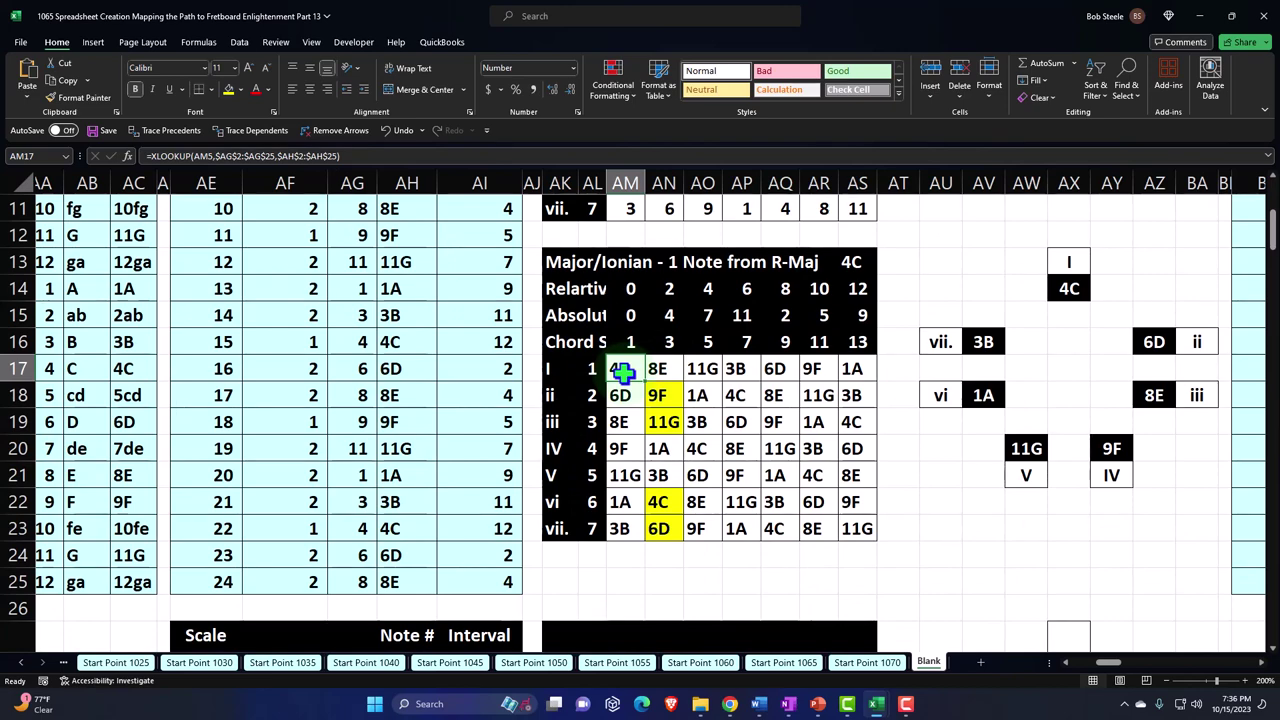
{"action": "scroll", "coordinate": [622, 372], "scroll_direction": "down", "scroll_amount": 7}
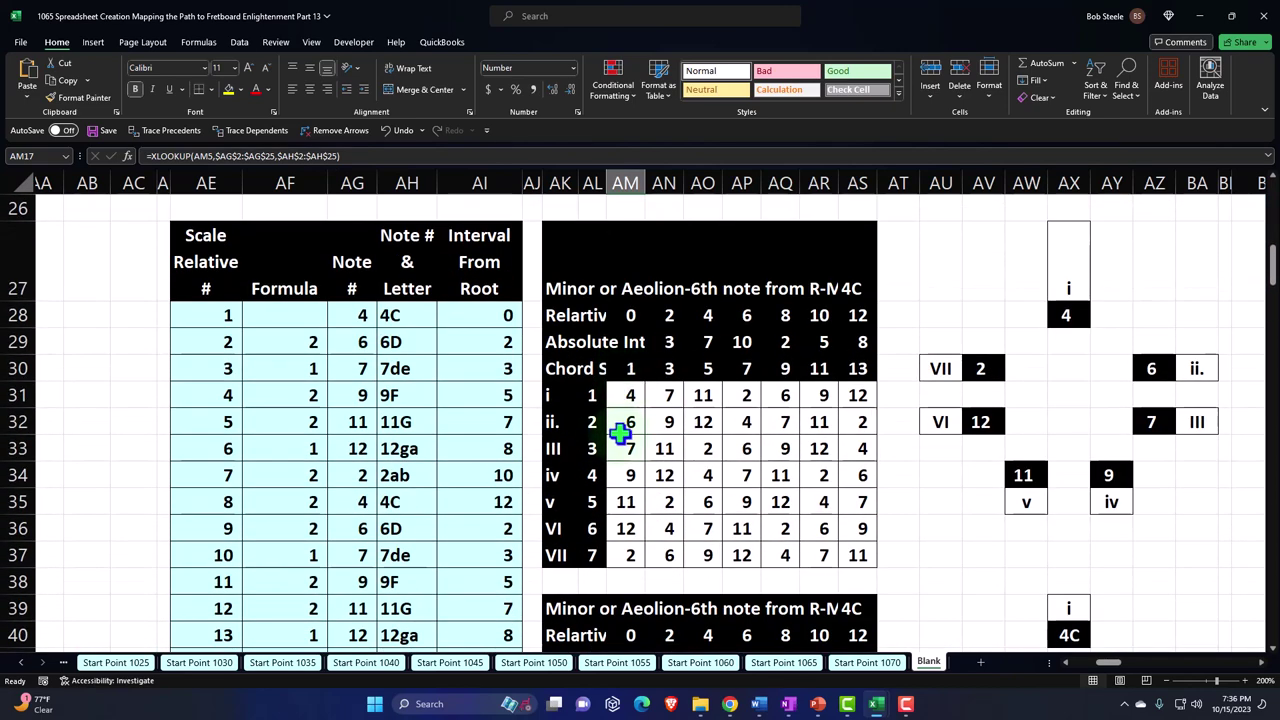
{"action": "left_click", "coordinate": [629, 476]}
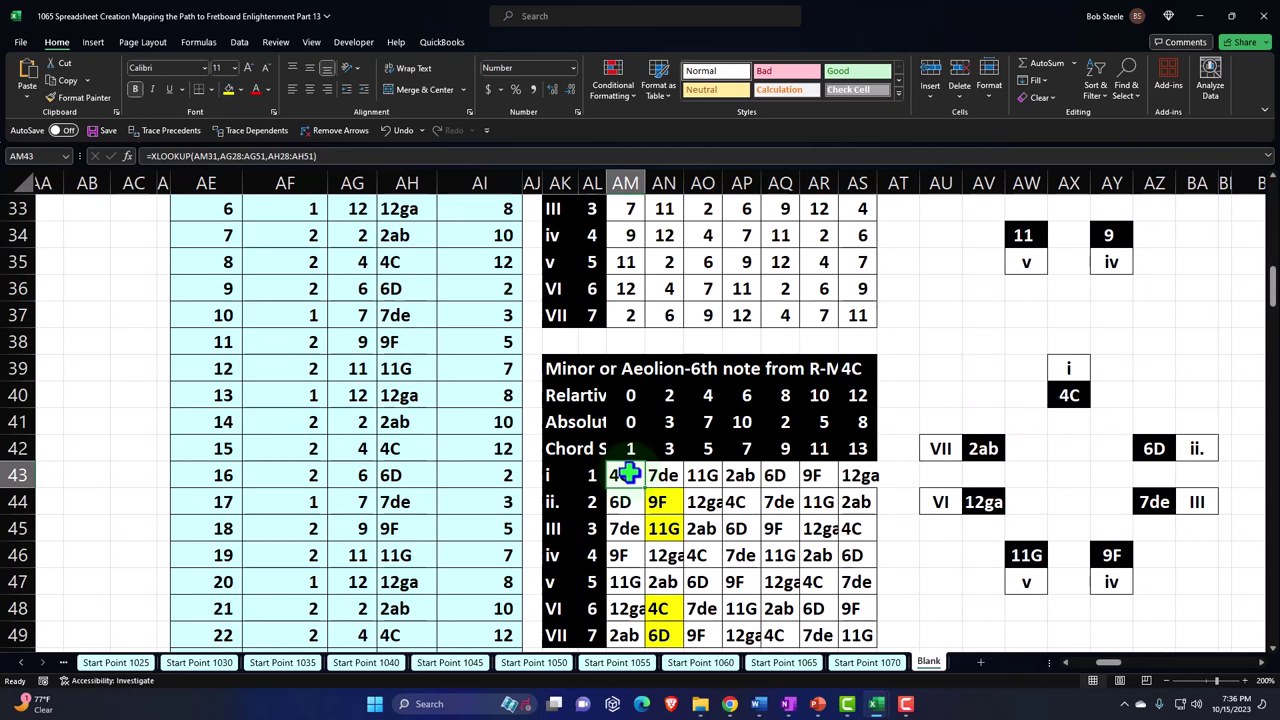
Step: Check the lookup formula in the next mode table and the 4C cell of the Locrian table
{"action": "scroll", "coordinate": [629, 476], "scroll_direction": "down", "scroll_amount": 1}
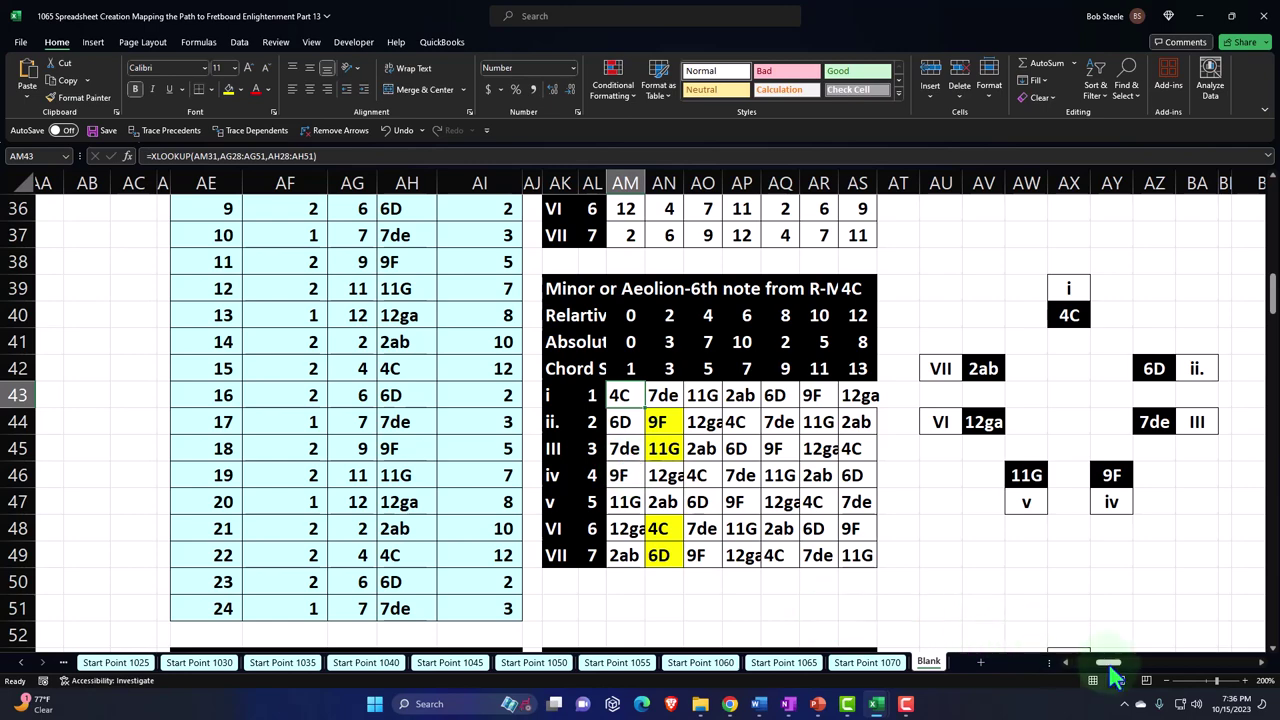
{"action": "left_click_drag", "start_coordinate": [1106, 662], "coordinate": [1094, 662]}
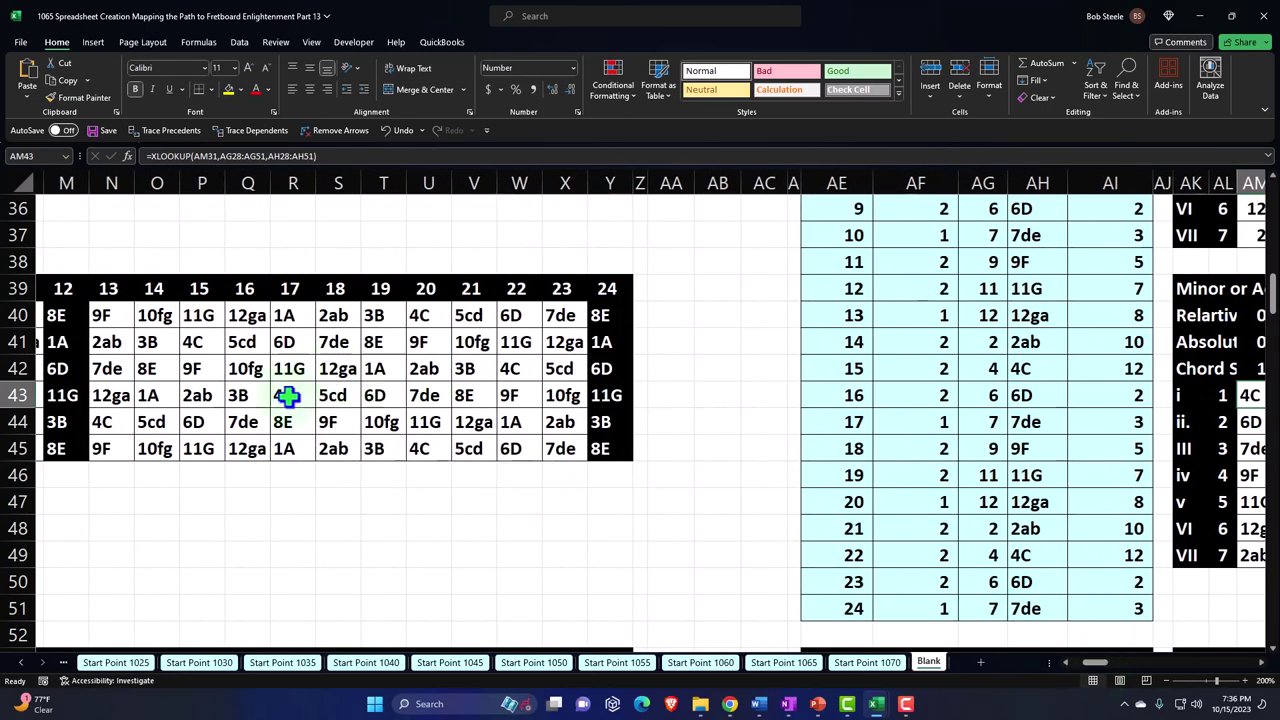
{"action": "scroll", "coordinate": [288, 395], "scroll_direction": "up", "scroll_amount": 7}
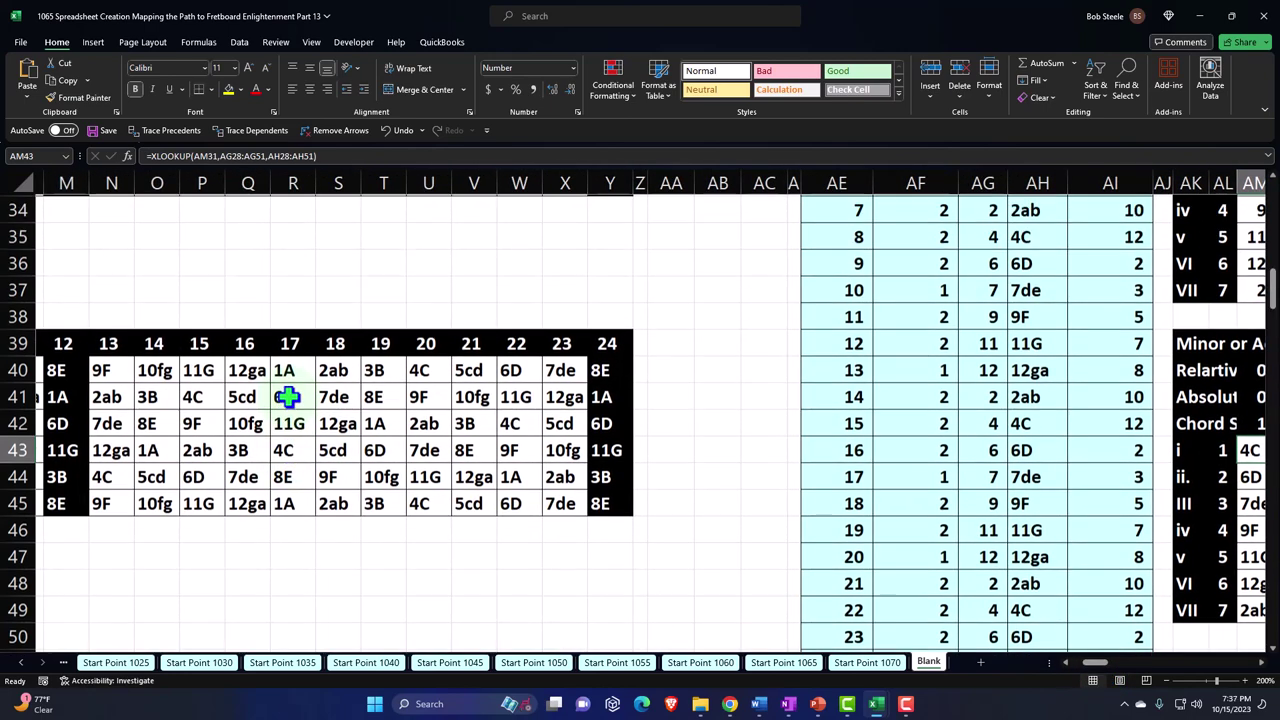
{"action": "scroll", "coordinate": [288, 395], "scroll_direction": "down", "scroll_amount": 5}
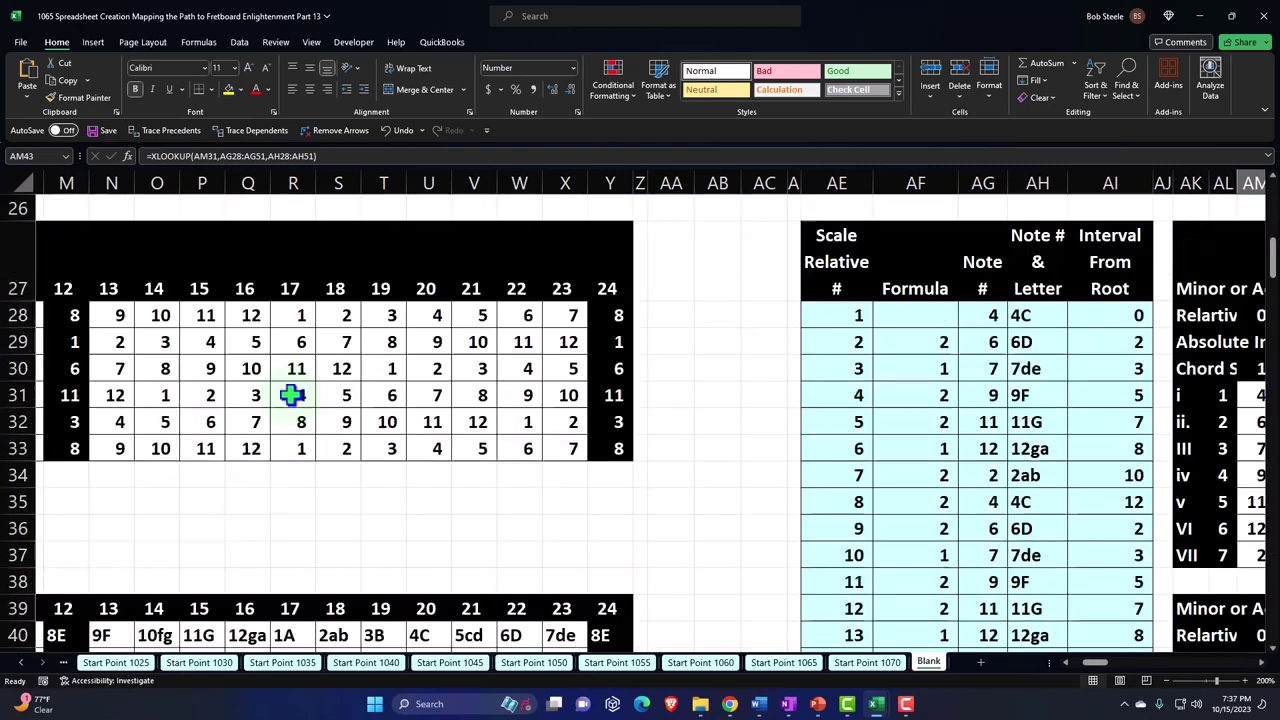
{"action": "left_click_drag", "start_coordinate": [1094, 662], "coordinate": [1116, 662]}
{"action": "scroll", "coordinate": [612, 455], "scroll_direction": "down", "scroll_amount": 10}
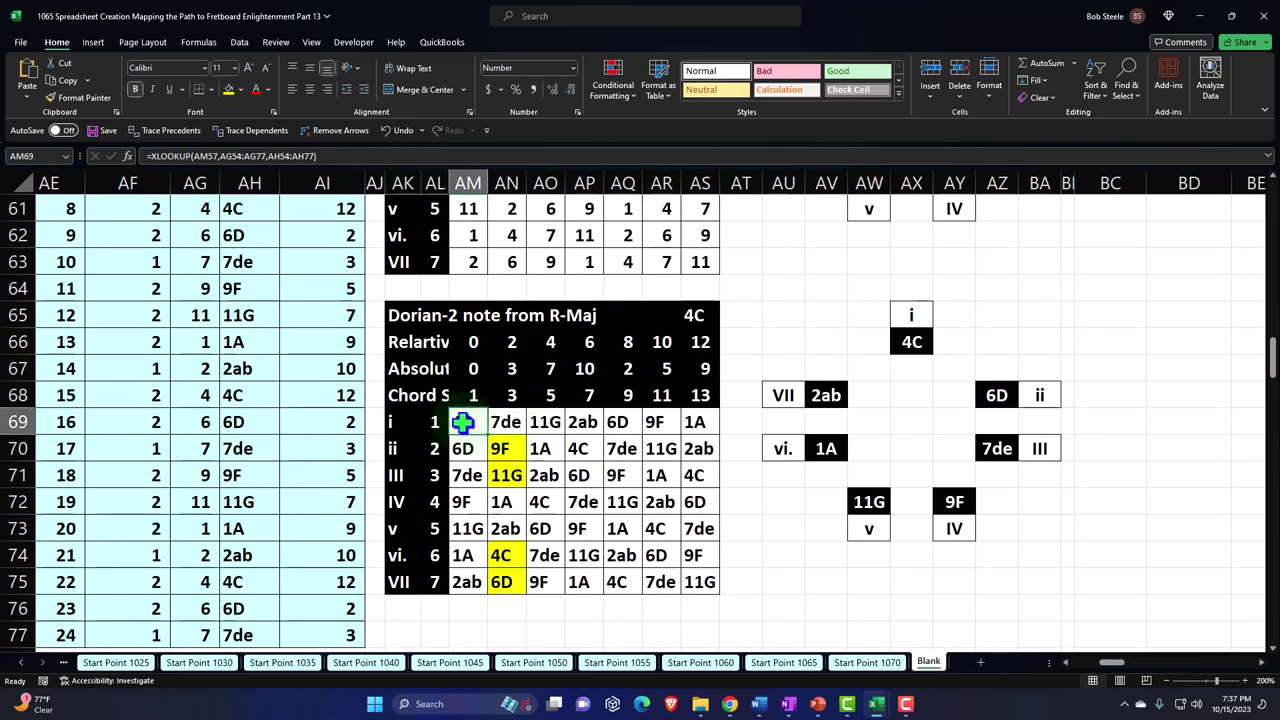
{"action": "scroll", "coordinate": [462, 421], "scroll_direction": "down", "scroll_amount": 8}
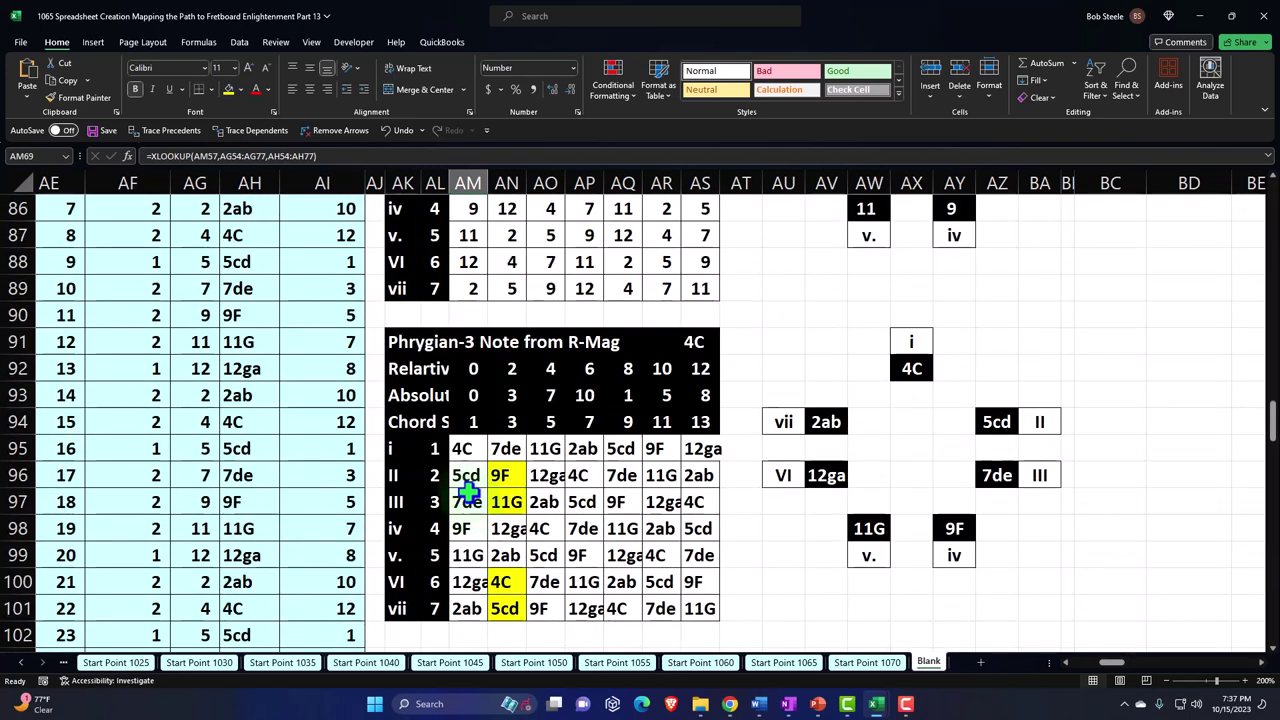
{"action": "scroll", "coordinate": [474, 461], "scroll_direction": "down", "scroll_amount": 8}
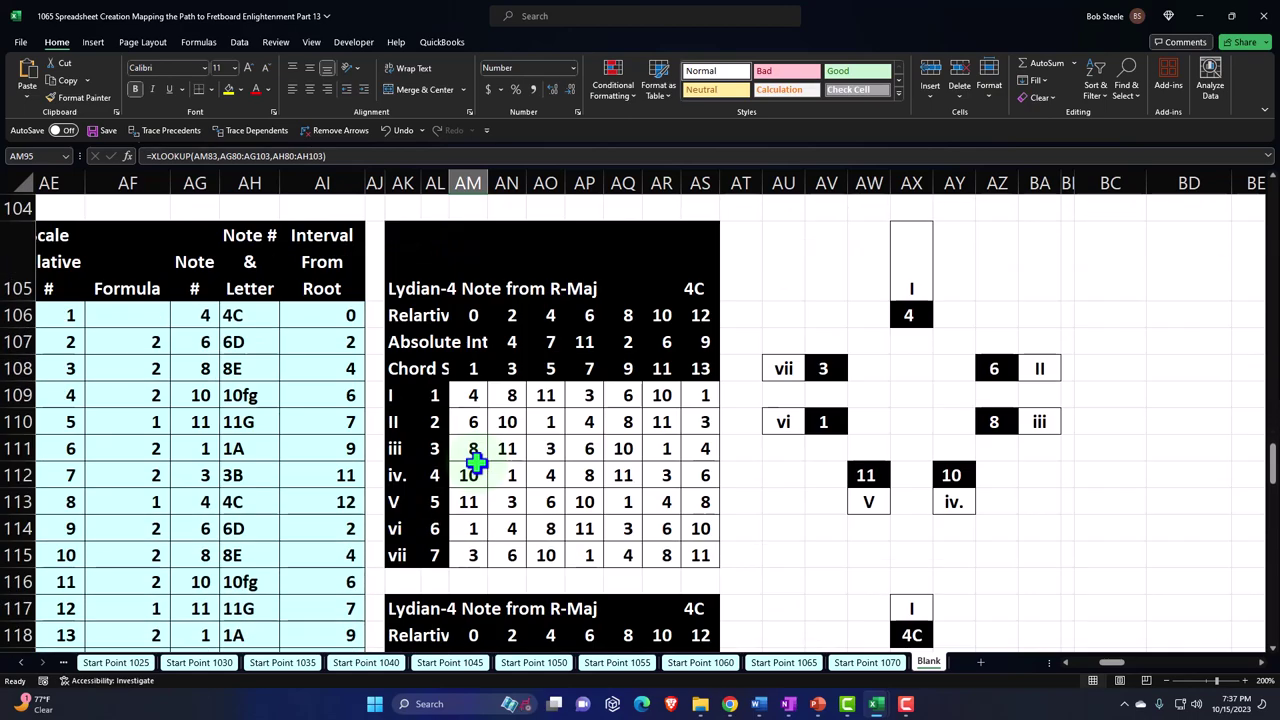
{"action": "left_click", "coordinate": [466, 478]}
{"action": "scroll", "coordinate": [466, 478], "scroll_direction": "down", "scroll_amount": 9}
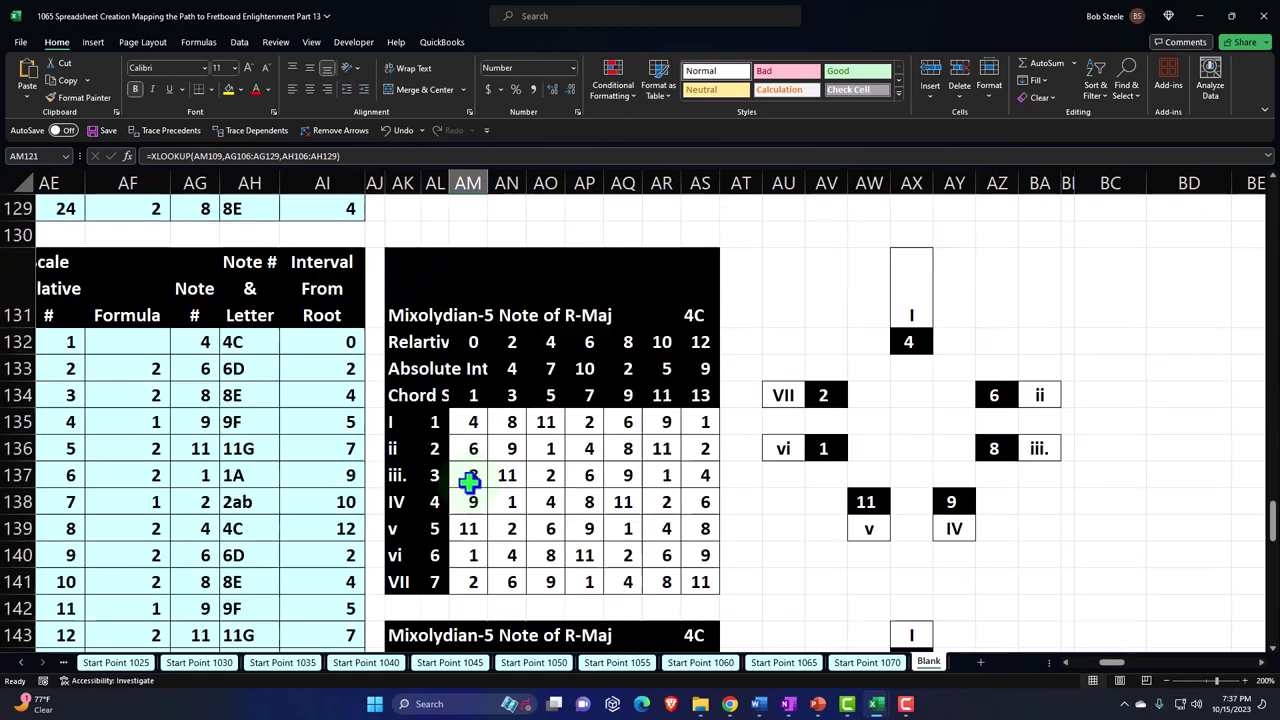
{"action": "scroll", "coordinate": [468, 428], "scroll_direction": "down", "scroll_amount": 9}
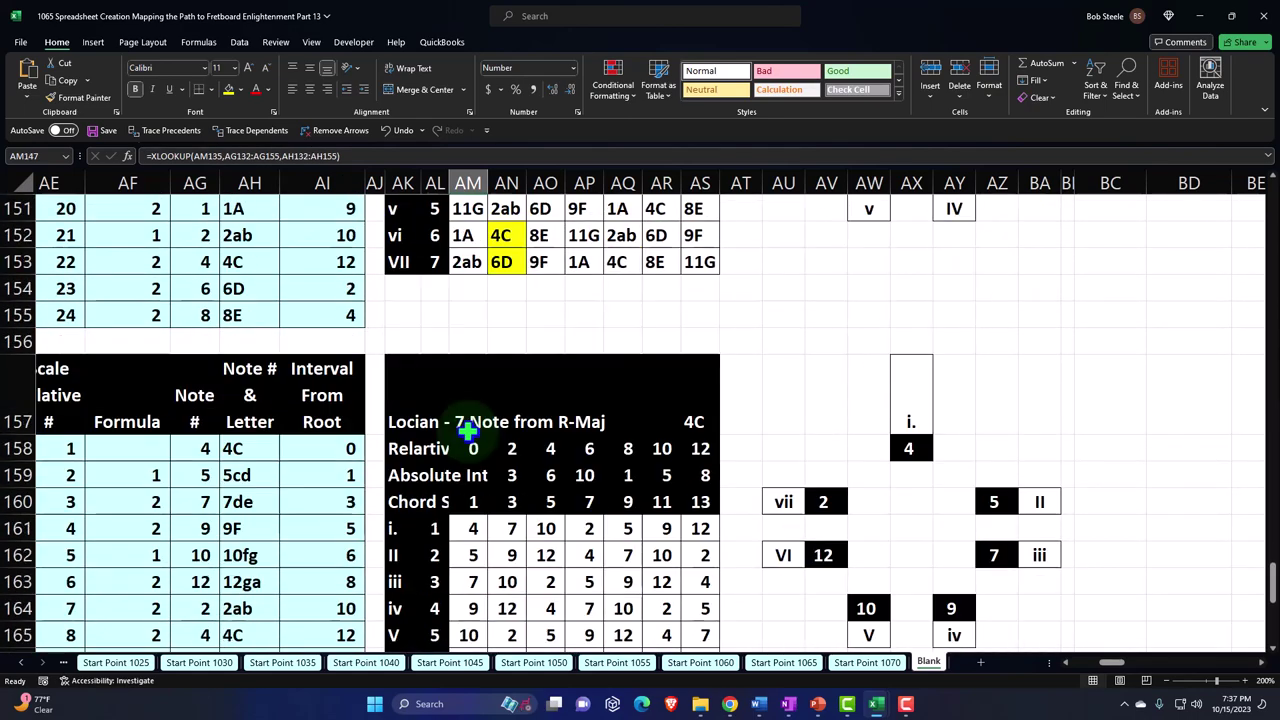
{"action": "left_click", "coordinate": [463, 370]}
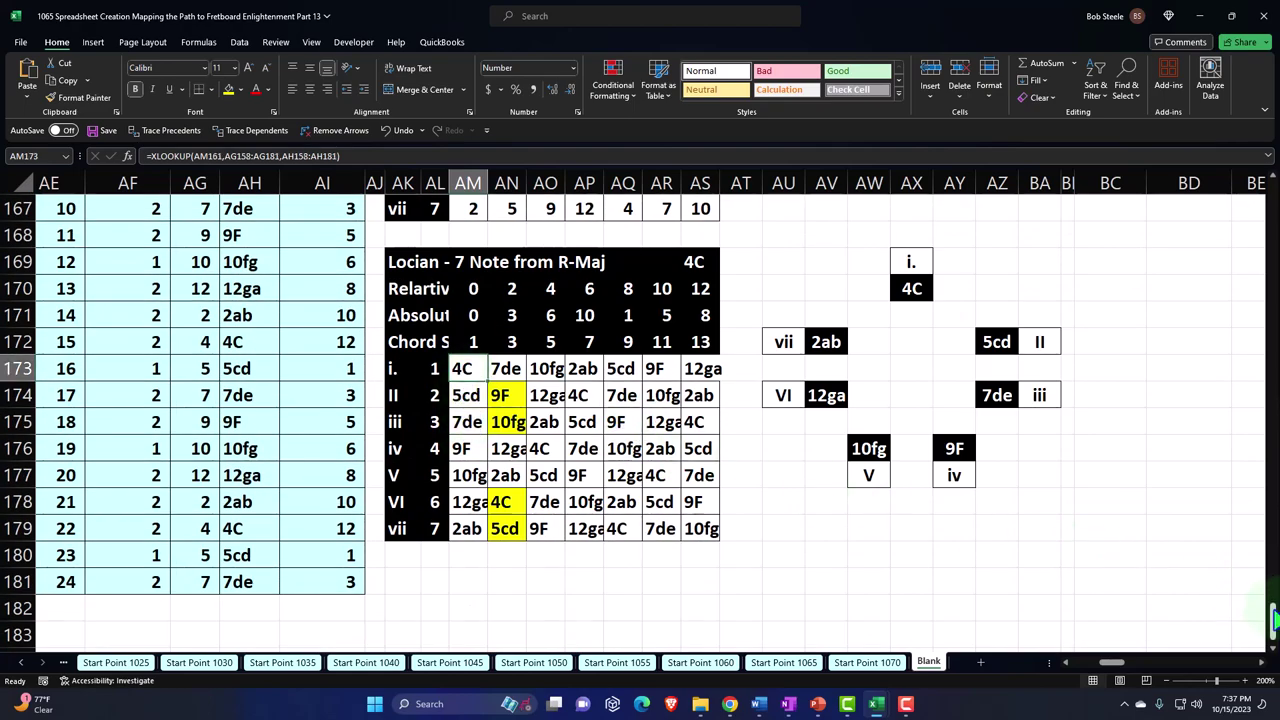
Step: Scroll down to the lower Aeolian chart and check the lookup formula in AM43
{"action": "left_click_drag", "start_coordinate": [1273, 618], "coordinate": [1257, 157]}
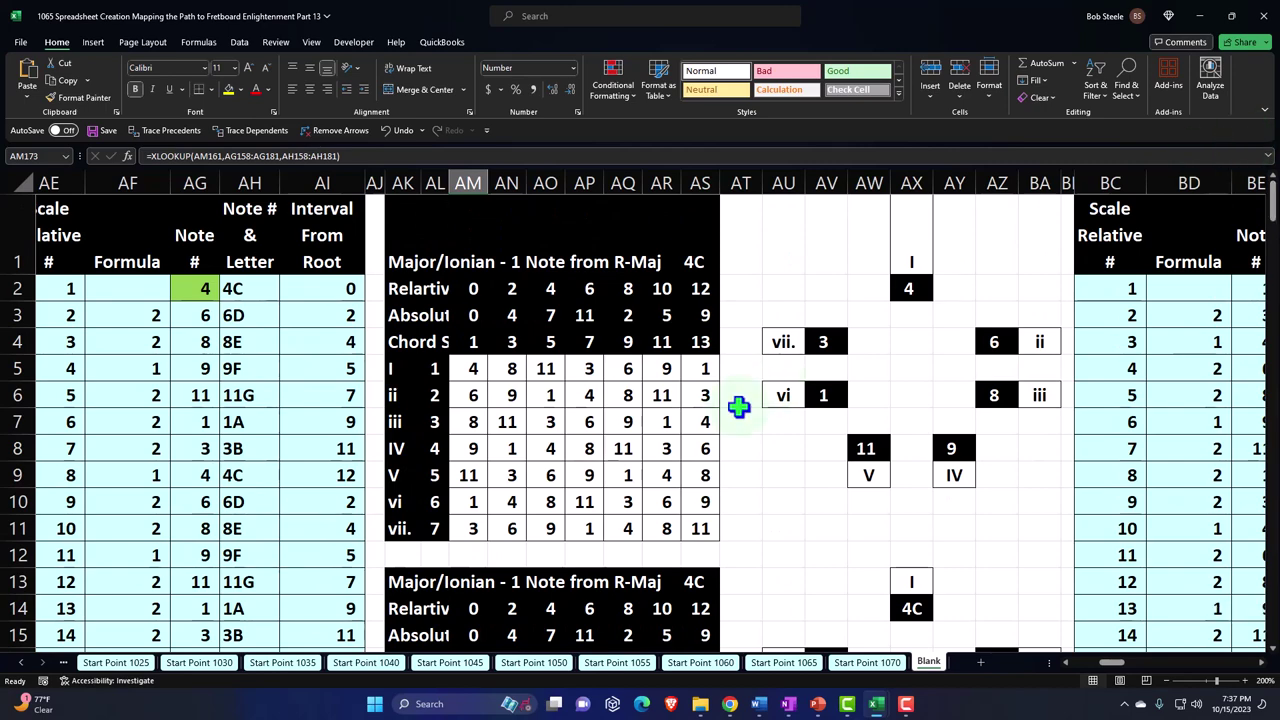
{"action": "scroll", "coordinate": [739, 415], "scroll_direction": "down", "scroll_amount": 7}
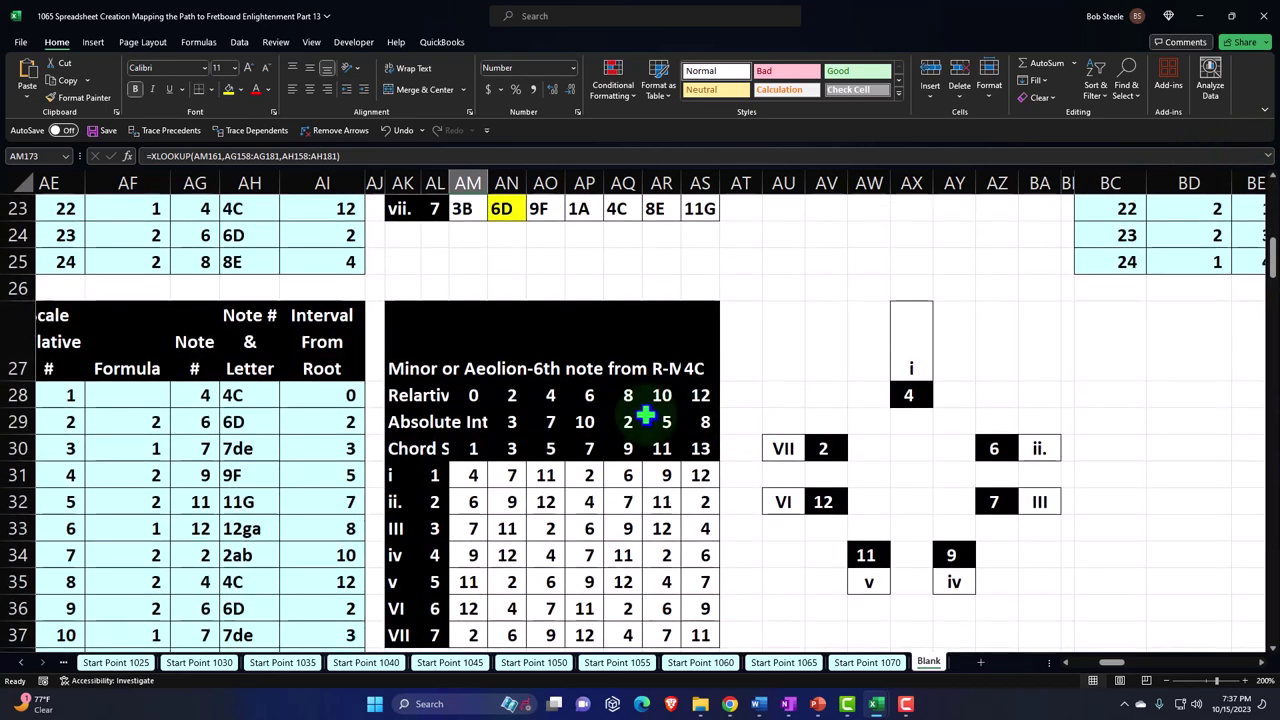
{"action": "scroll", "coordinate": [646, 414], "scroll_direction": "down", "scroll_amount": 1}
{"action": "scroll", "coordinate": [514, 294], "scroll_direction": "up", "scroll_amount": 1}
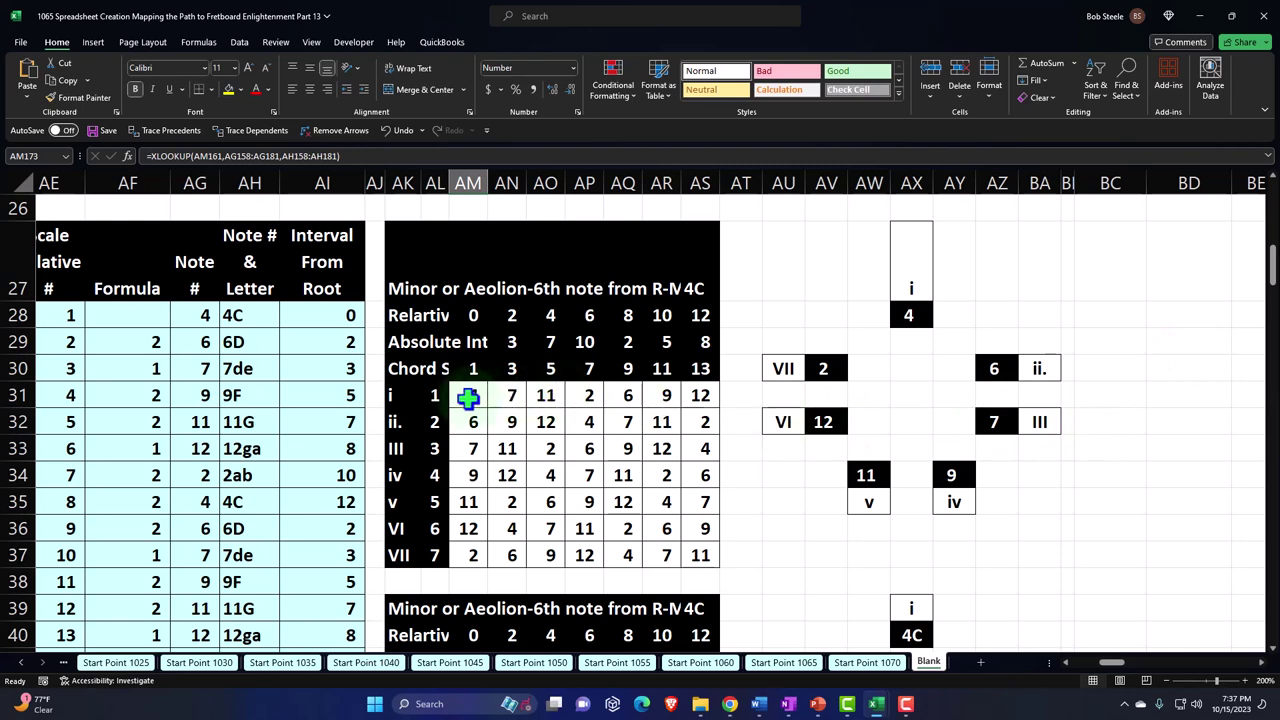
{"action": "scroll", "coordinate": [468, 397], "scroll_direction": "down", "scroll_amount": 1}
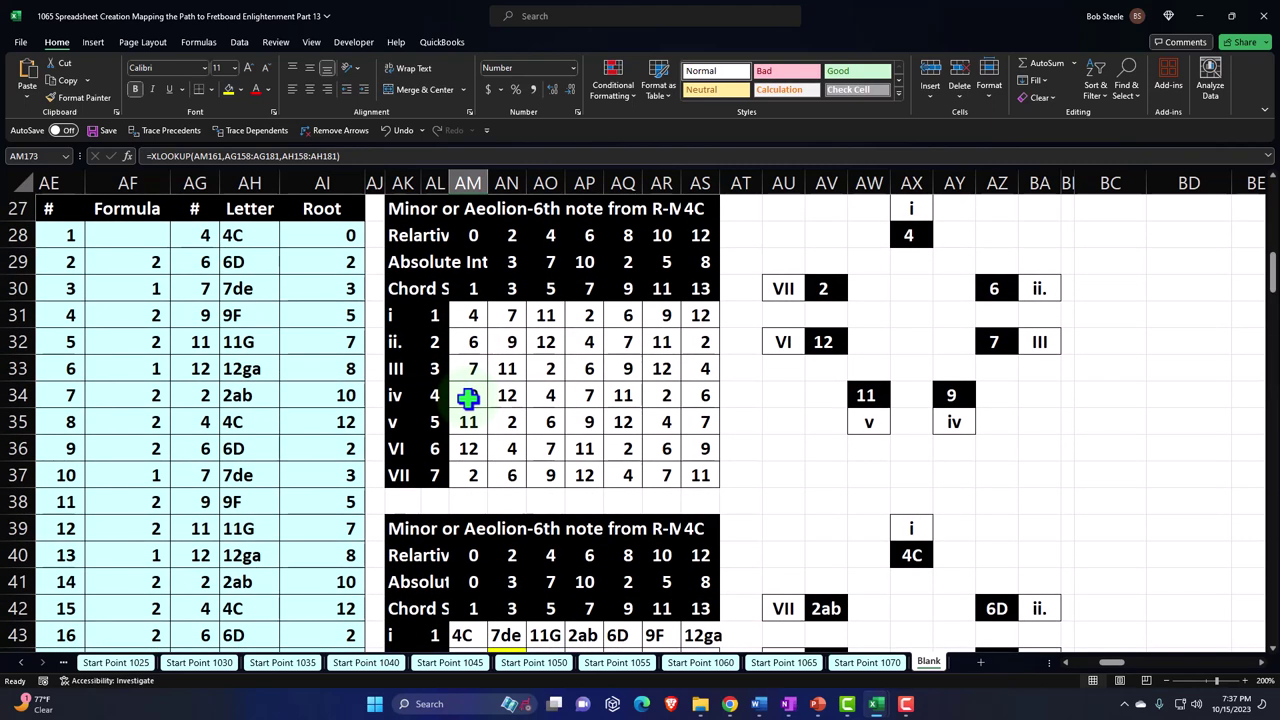
{"action": "scroll", "coordinate": [468, 397], "scroll_direction": "down", "scroll_amount": 1}
{"action": "scroll", "coordinate": [468, 397], "scroll_direction": "up", "scroll_amount": 1}
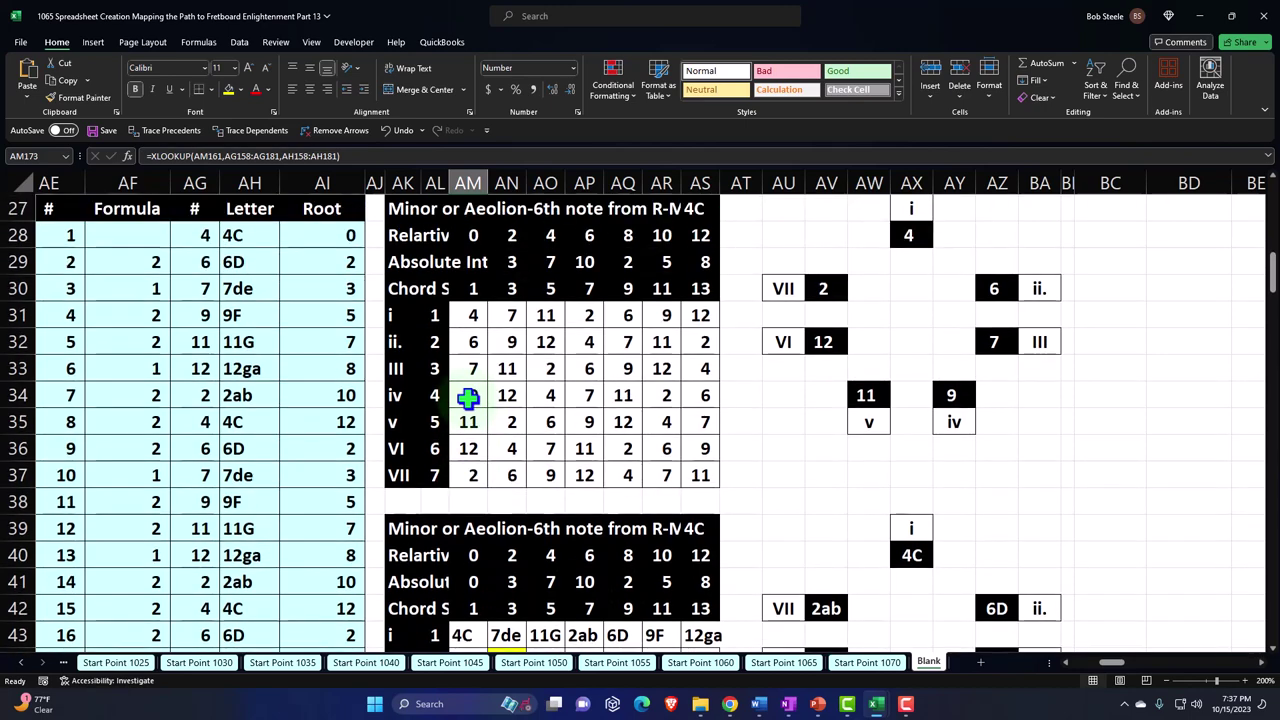
{"action": "scroll", "coordinate": [468, 397], "scroll_direction": "down", "scroll_amount": 3}
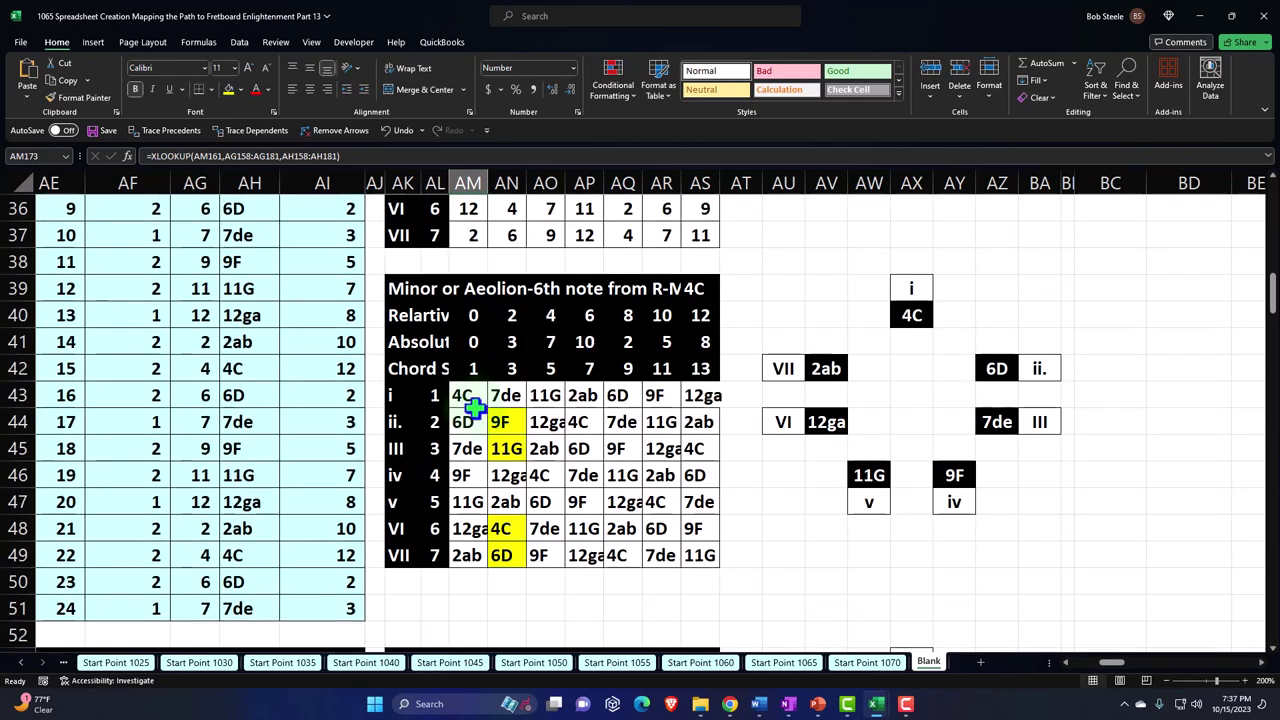
{"action": "left_click", "coordinate": [468, 397]}
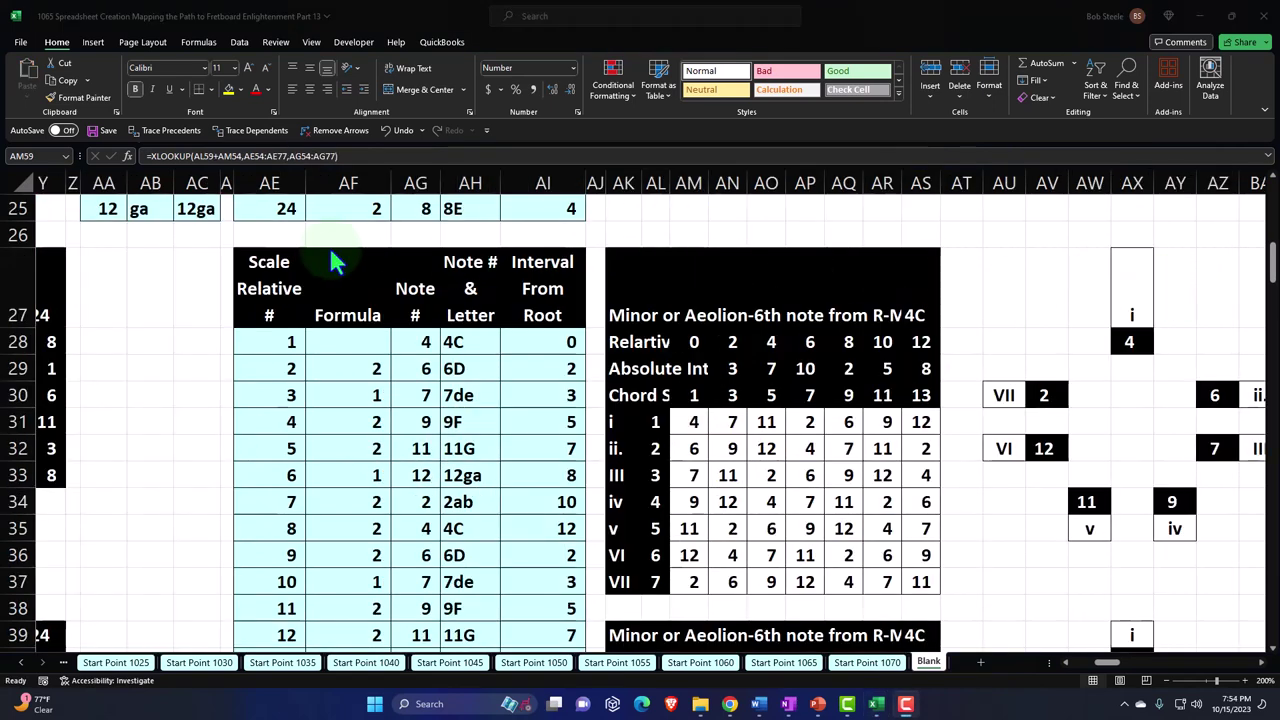
Step: Select AE27 through BA50, covering the scale table and both chord charts, and copy it
{"action": "left_click", "coordinate": [270, 270]}
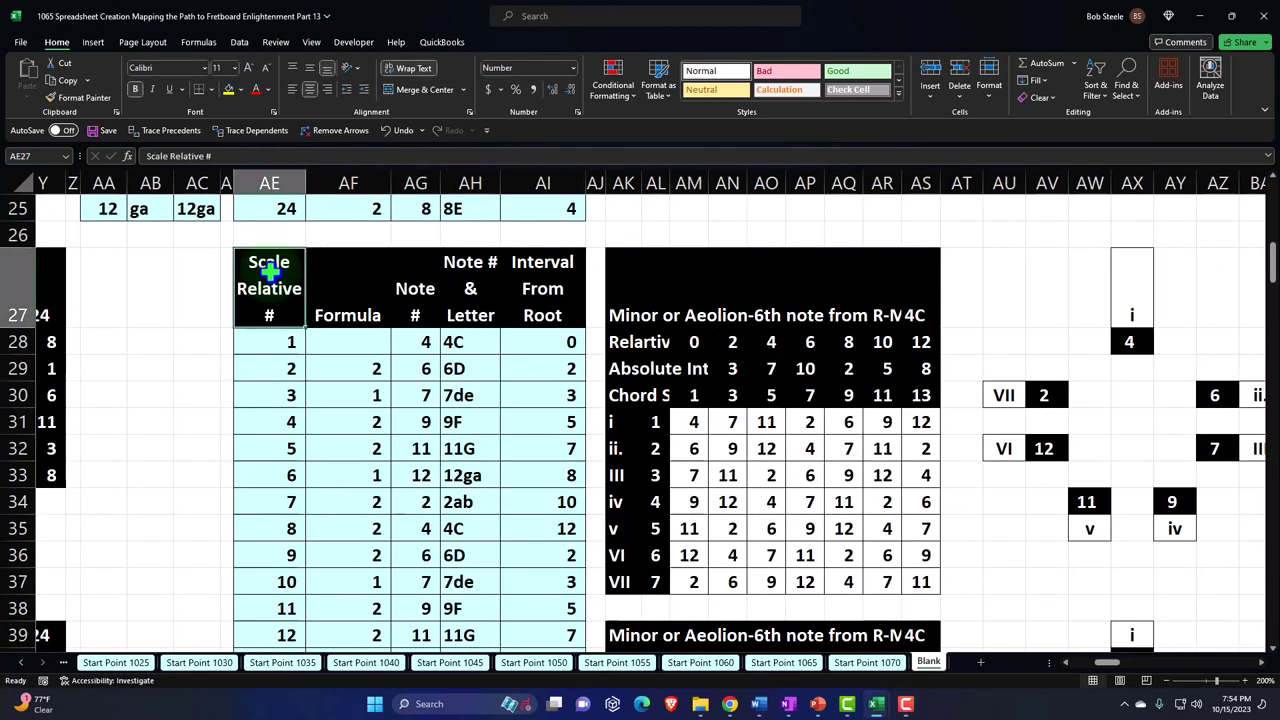
{"action": "key", "text": "shift+Right"}
{"action": "key", "text": "shift+Right"}
{"action": "key", "text": "shift+Right"}
{"action": "key", "text": "shift+Right"}
{"action": "key", "text": "shift+Right"}
{"action": "key", "text": "shift+Right"}
{"action": "key", "text": "shift+Right"}
{"action": "key", "text": "shift+Right"}
{"action": "key", "text": "shift+Right"}
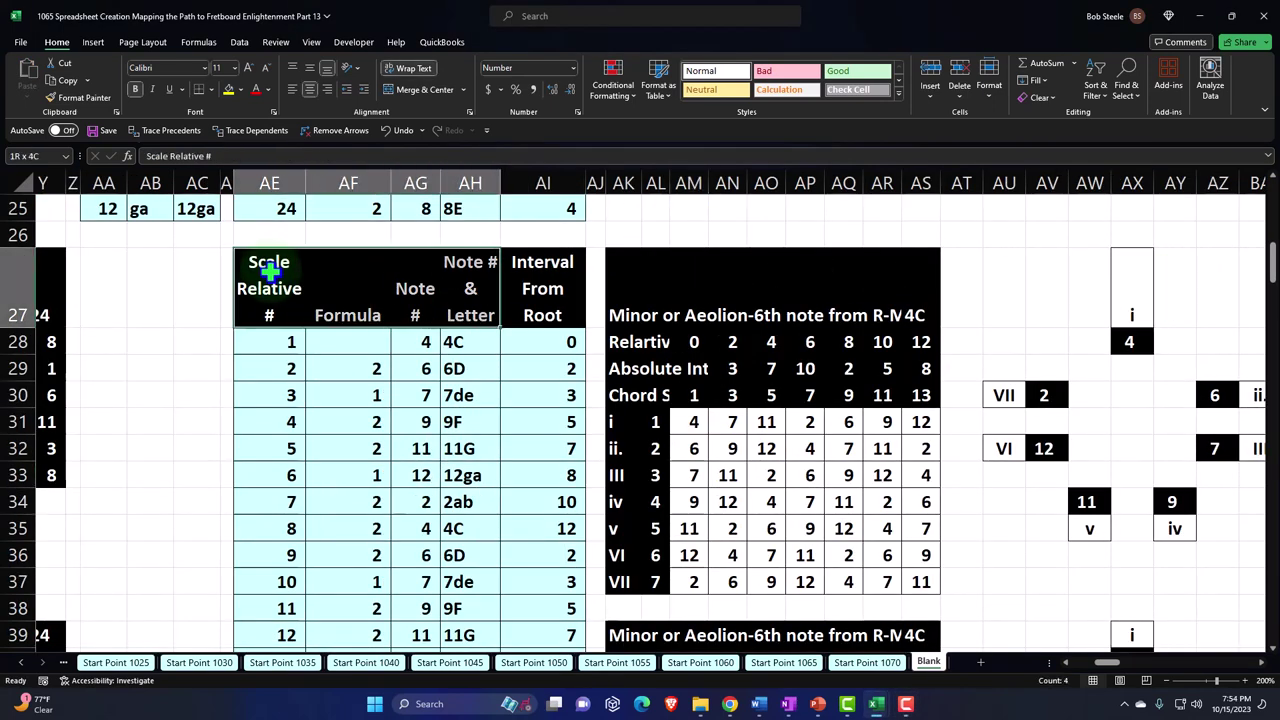
{"action": "key", "text": "shift+Right"}
{"action": "key", "text": "shift+Right"}
{"action": "key", "text": "shift+Right"}
{"action": "key", "text": "shift+Right"}
{"action": "key", "text": "shift+Right"}
{"action": "key", "text": "shift+Right"}
{"action": "key", "text": "shift+Right"}
{"action": "key", "text": "shift+Right"}
{"action": "key", "text": "shift+Right"}
{"action": "key", "text": "shift+Right"}
{"action": "key", "text": "shift+Right"}
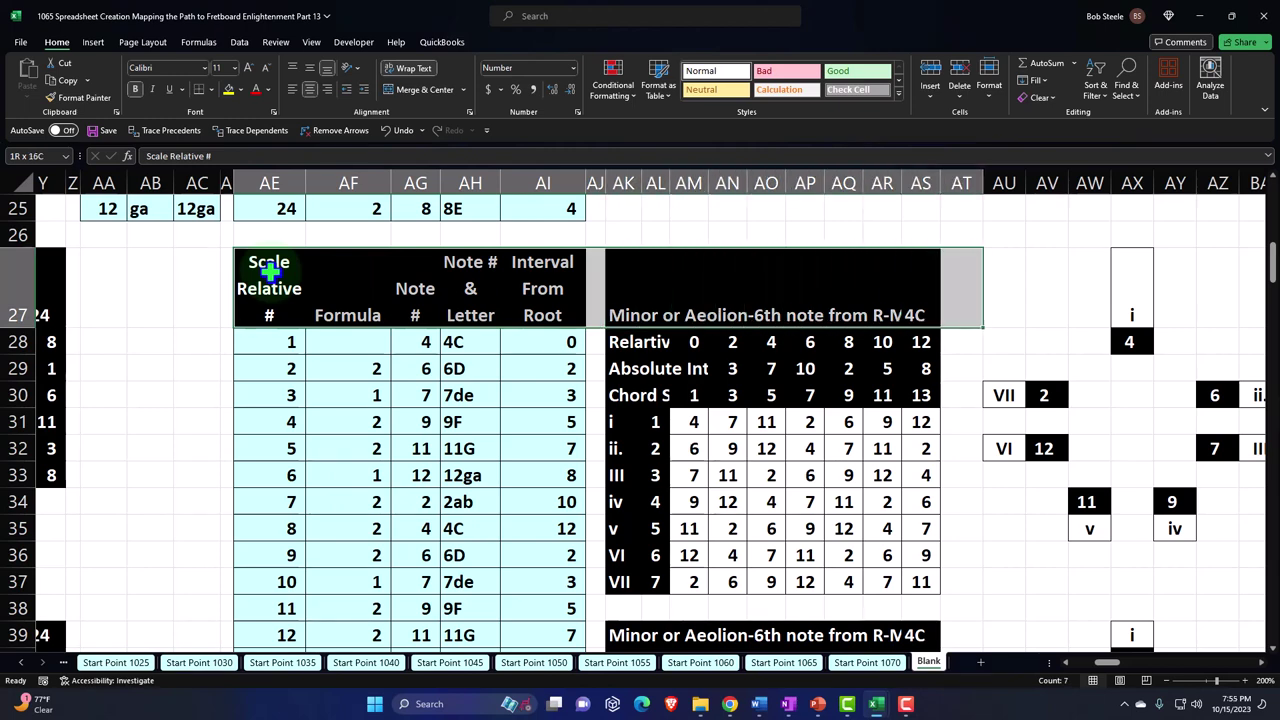
{"action": "key", "text": "shift+Right"}
{"action": "key", "text": "shift+Right"}
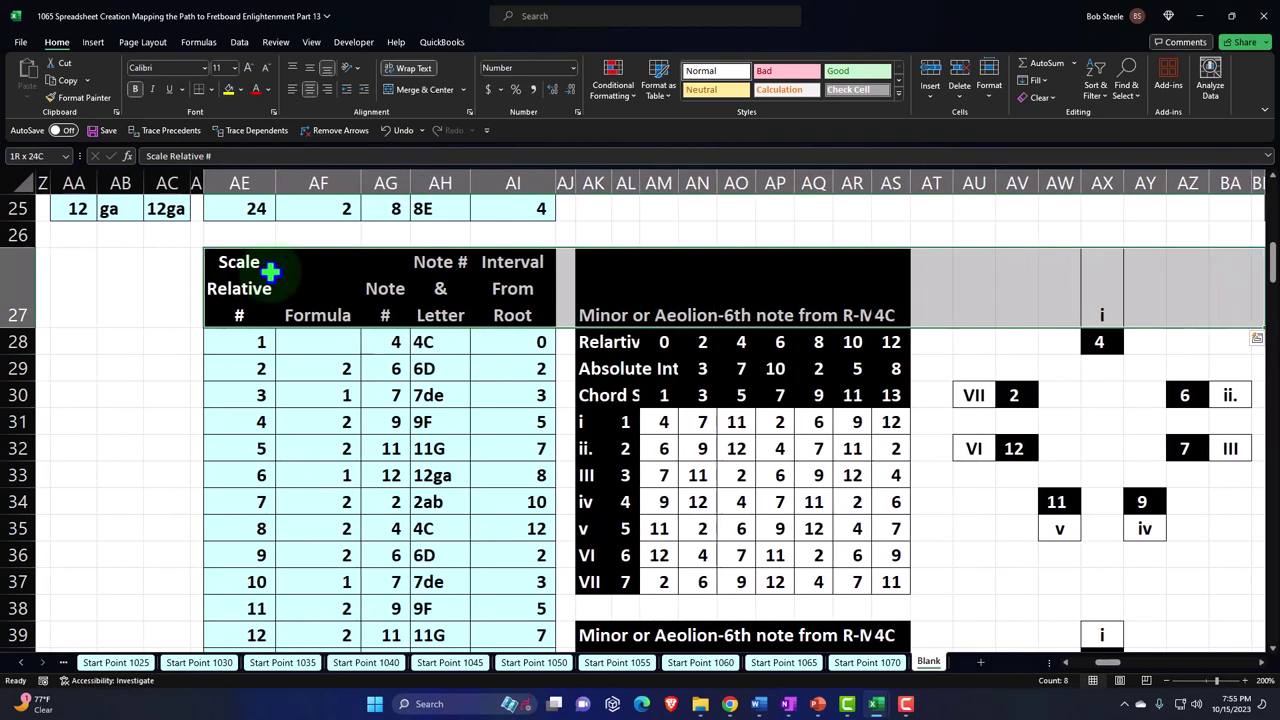
{"action": "key", "text": "shift+Down"}
{"action": "key", "text": "shift+Down"}
{"action": "key", "text": "shift+Down"}
{"action": "key", "text": "shift+Down"}
{"action": "key", "text": "shift+Down"}
{"action": "key", "text": "shift+Down"}
{"action": "key", "text": "shift+Down"}
{"action": "key", "text": "shift+Down"}
{"action": "key", "text": "shift+Down"}
{"action": "key", "text": "shift+Down"}
{"action": "key", "text": "shift+Down"}
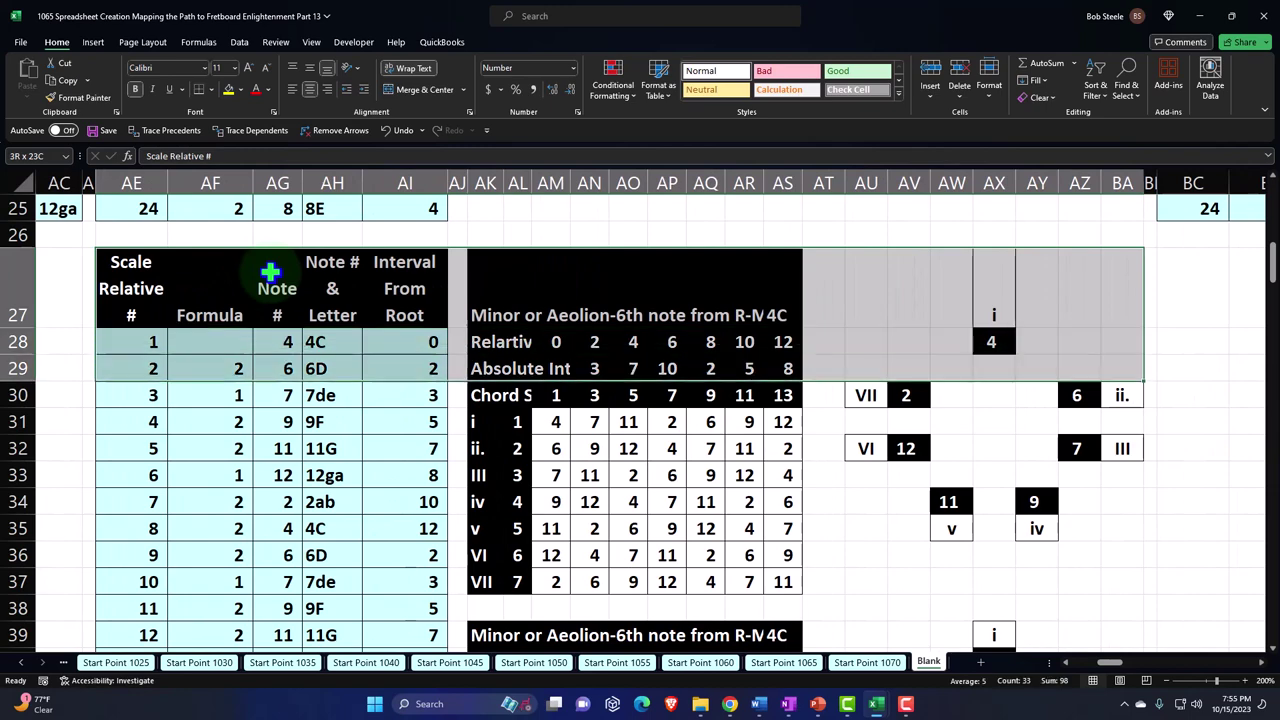
{"action": "key", "text": "shift+Down"}
{"action": "key", "text": "shift+Down"}
{"action": "key", "text": "shift+Down"}
{"action": "key", "text": "shift+Down"}
{"action": "key", "text": "shift+Down"}
{"action": "key", "text": "shift+Down"}
{"action": "key", "text": "shift+Down"}
{"action": "key", "text": "shift+Down"}
{"action": "key", "text": "shift+Down"}
{"action": "key", "text": "shift+Down"}
{"action": "key", "text": "shift+Down"}
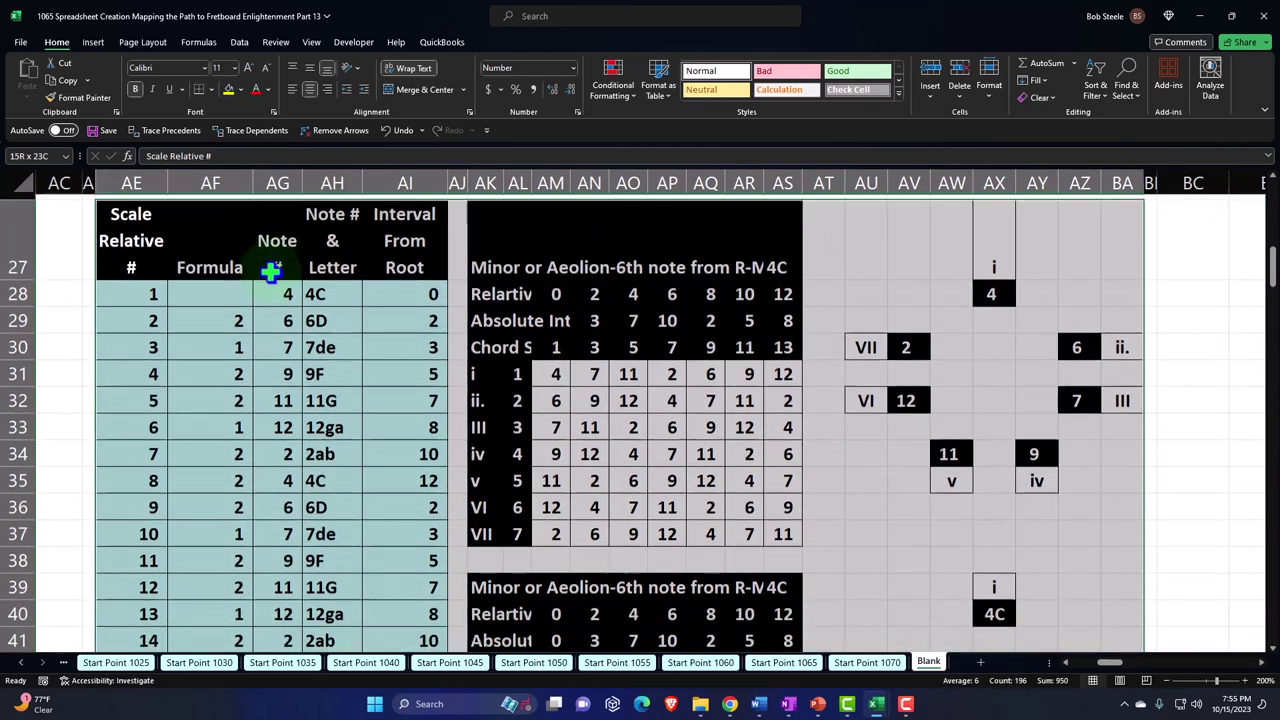
{"action": "scroll", "coordinate": [270, 272], "scroll_direction": "down", "scroll_amount": 2}
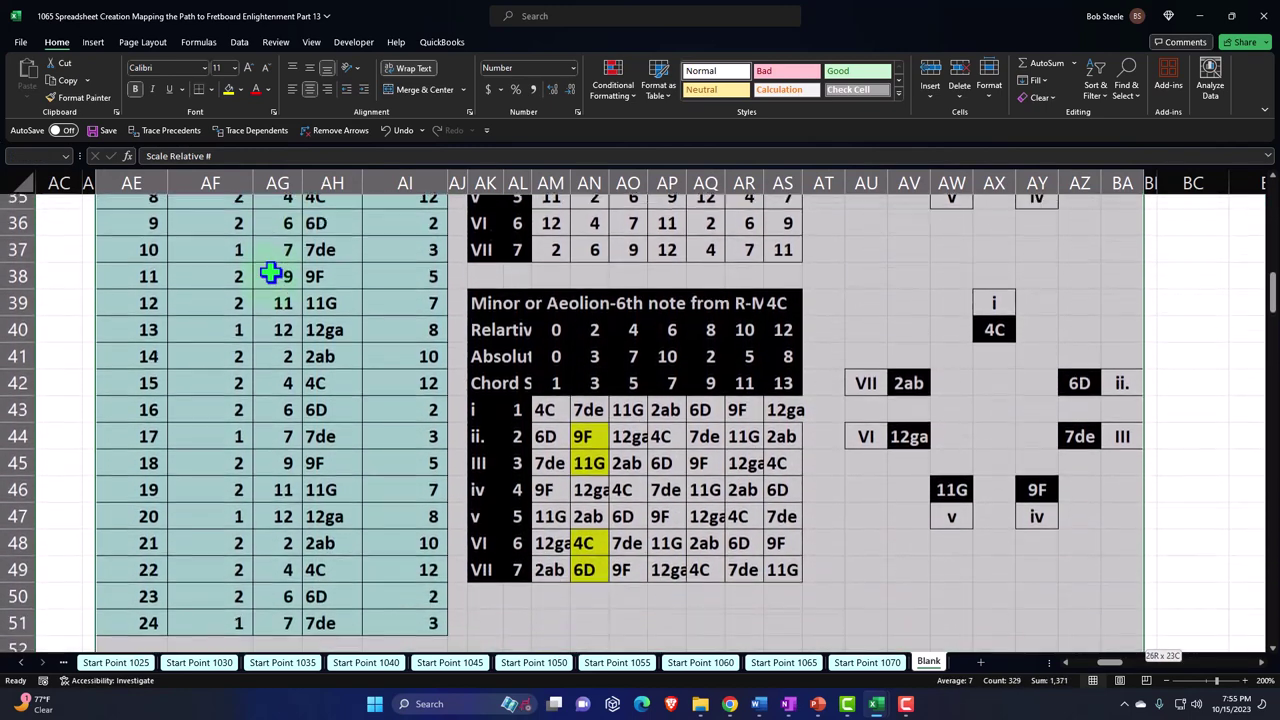
{"action": "key", "text": "shift+Down"}
{"action": "key", "text": "shift+Down"}
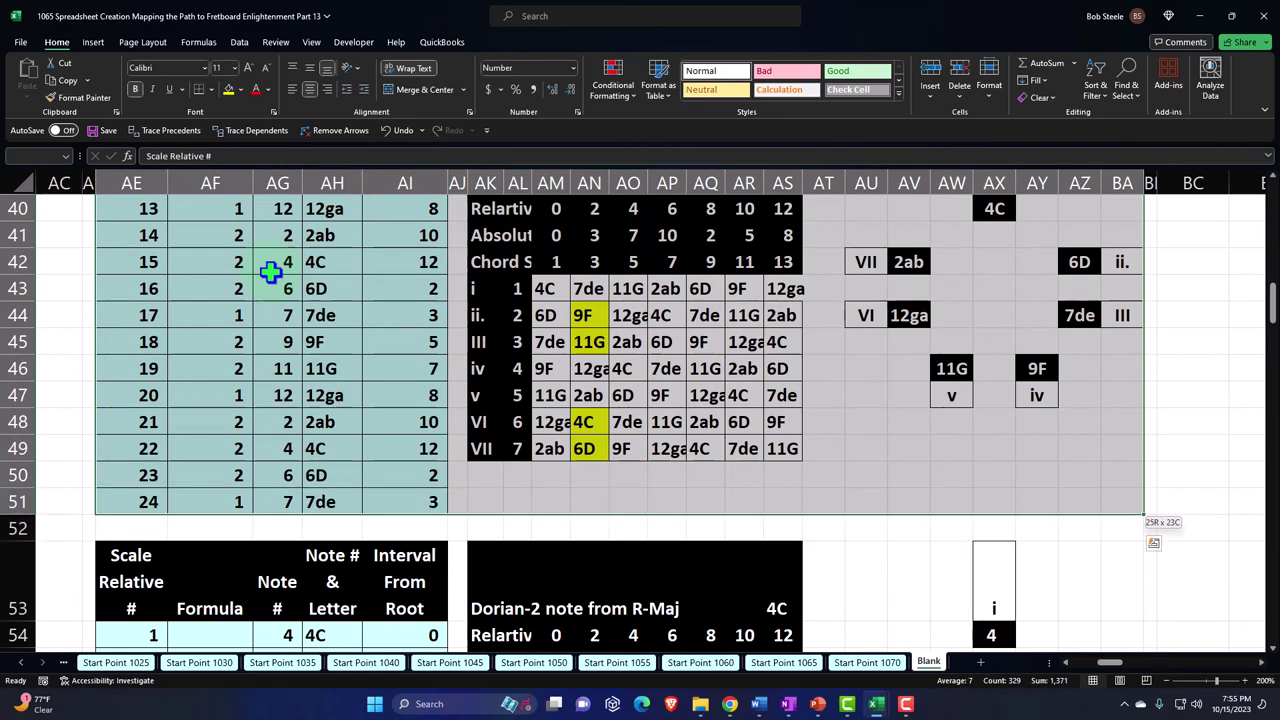
{"action": "key", "text": "ctrl+c"}
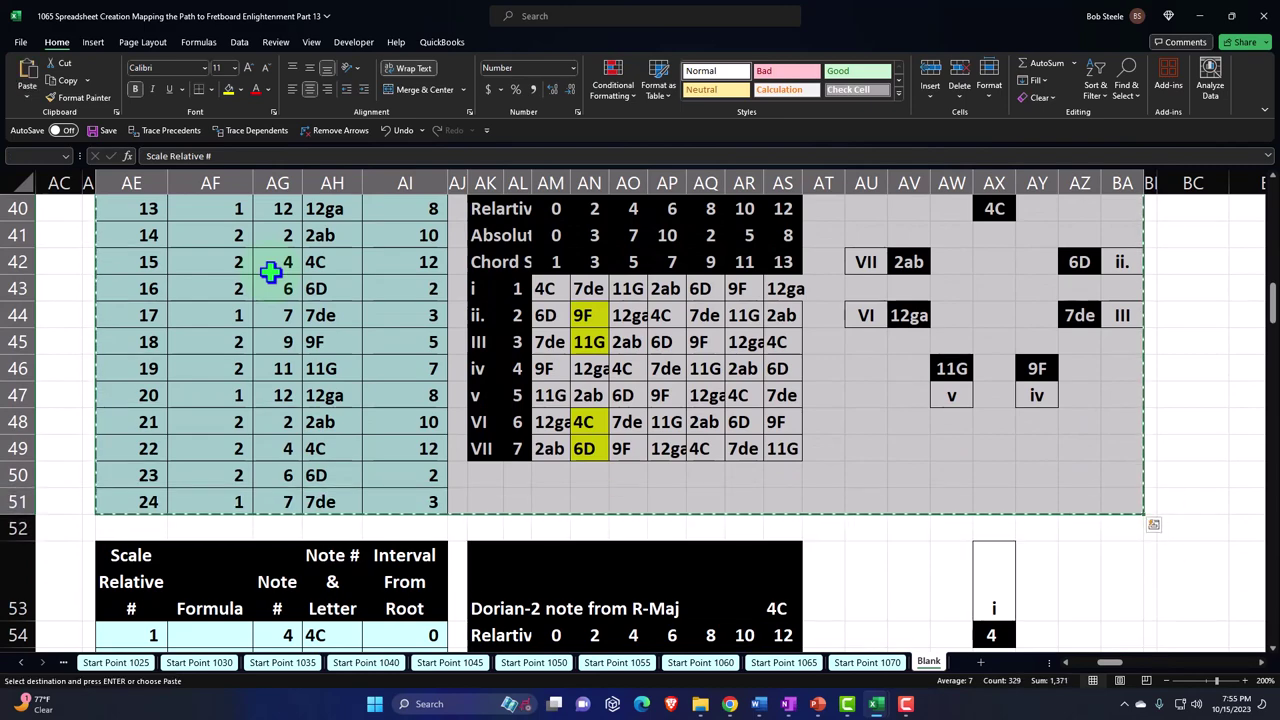
{"action": "scroll", "coordinate": [270, 272], "scroll_direction": "up", "scroll_amount": 5}
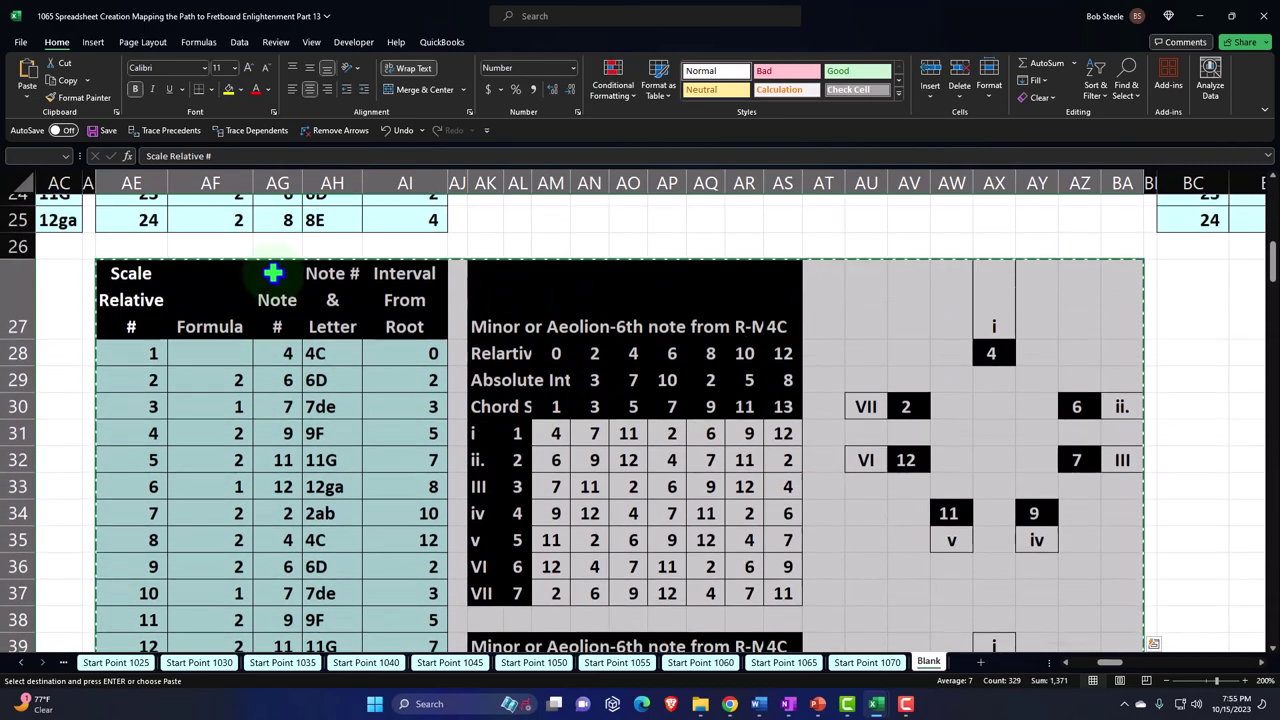
Step: Paste the copied block at BC27, CA27 and CY27
{"action": "left_click_drag", "start_coordinate": [1110, 663], "coordinate": [1127, 670]}
{"action": "left_click", "coordinate": [531, 320]}
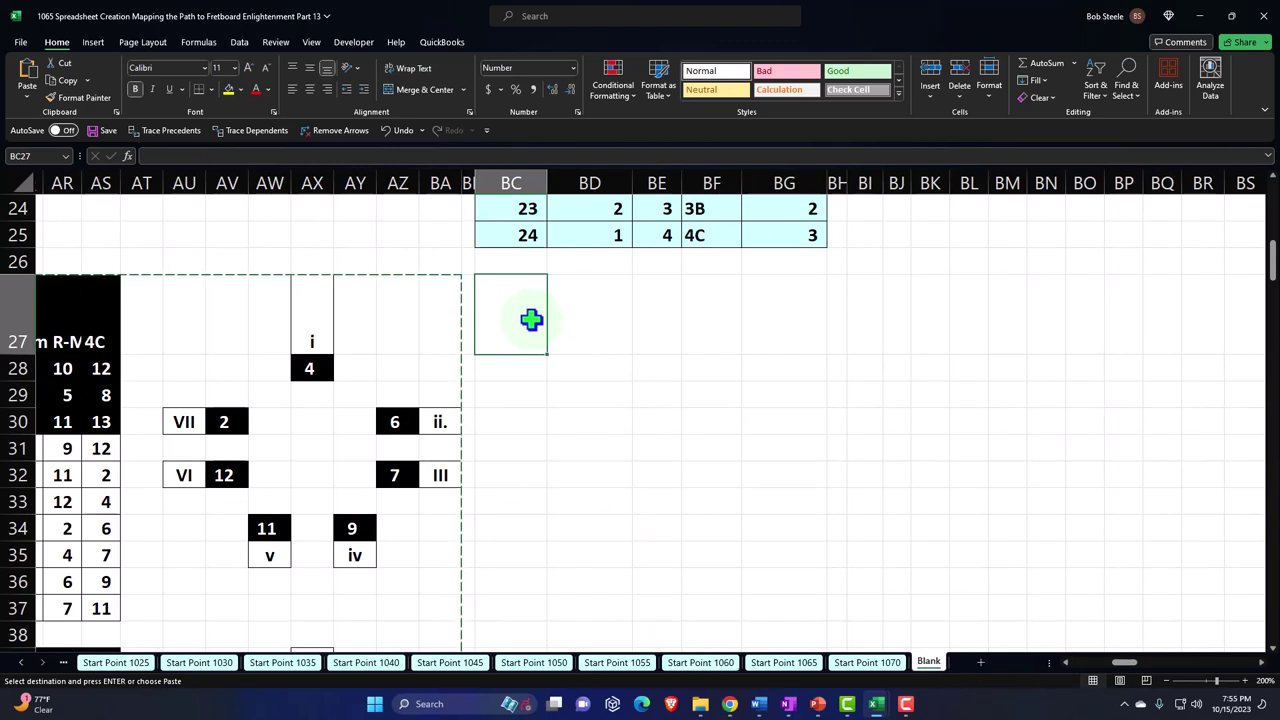
{"action": "key", "text": "ctrl+v"}
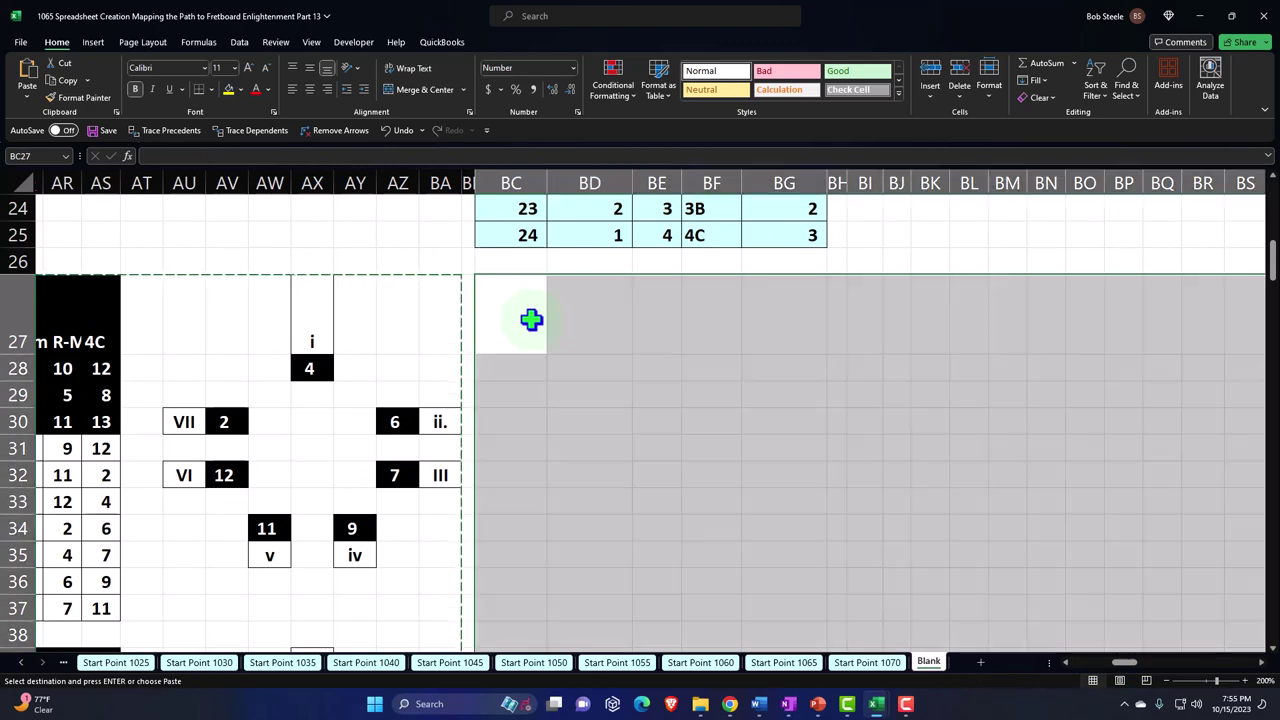
{"action": "left_click_drag", "start_coordinate": [1120, 675], "coordinate": [1139, 671]}
{"action": "left_click", "coordinate": [894, 303]}
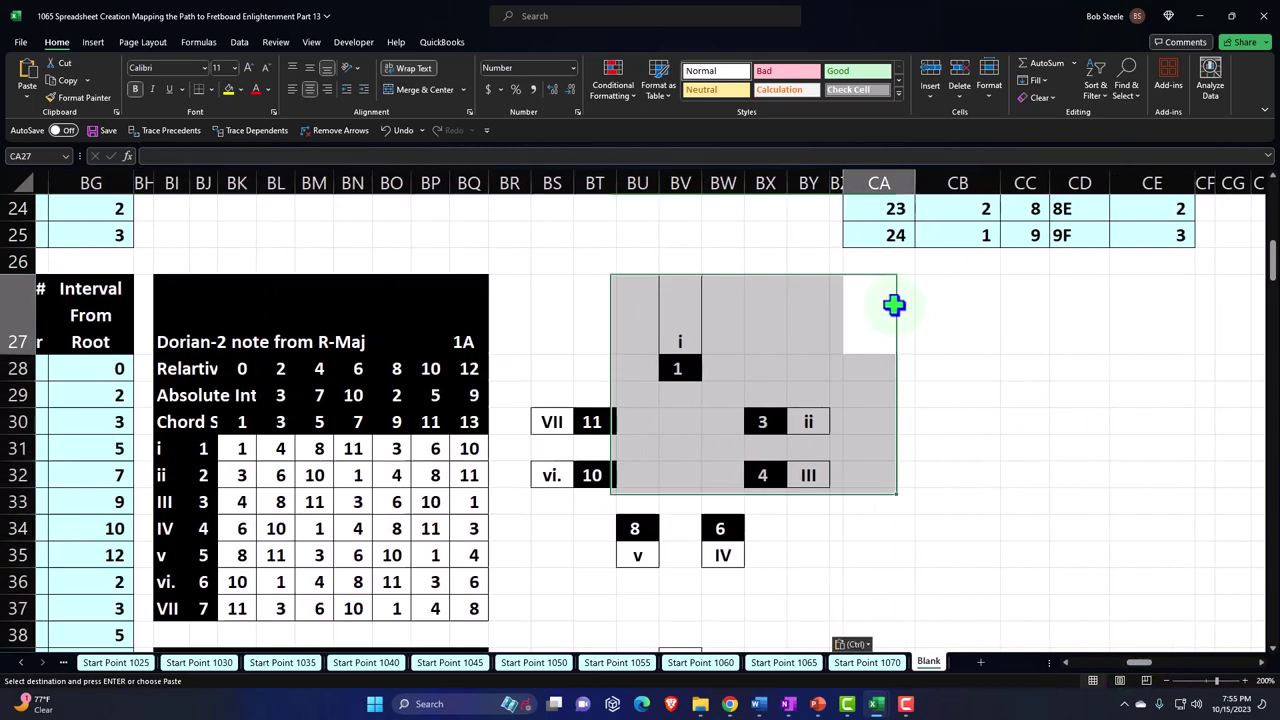
{"action": "key", "text": "ctrl+v"}
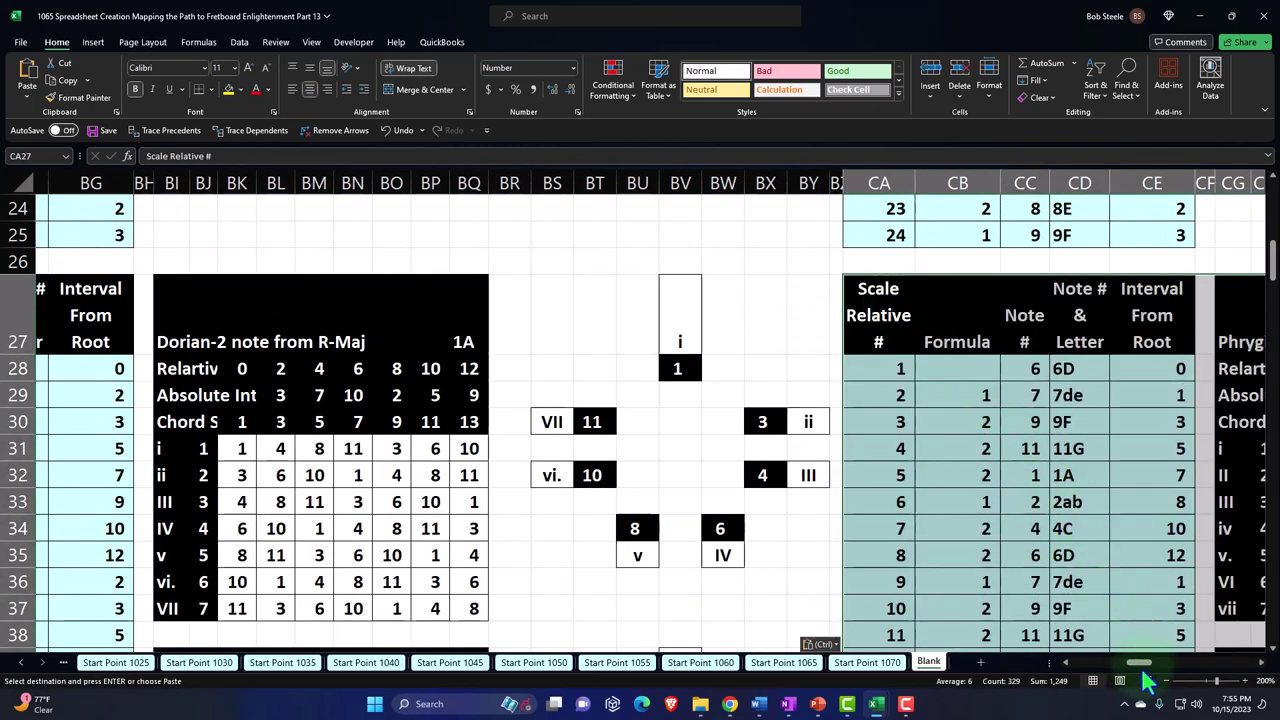
{"action": "left_click_drag", "start_coordinate": [1147, 675], "coordinate": [1168, 669]}
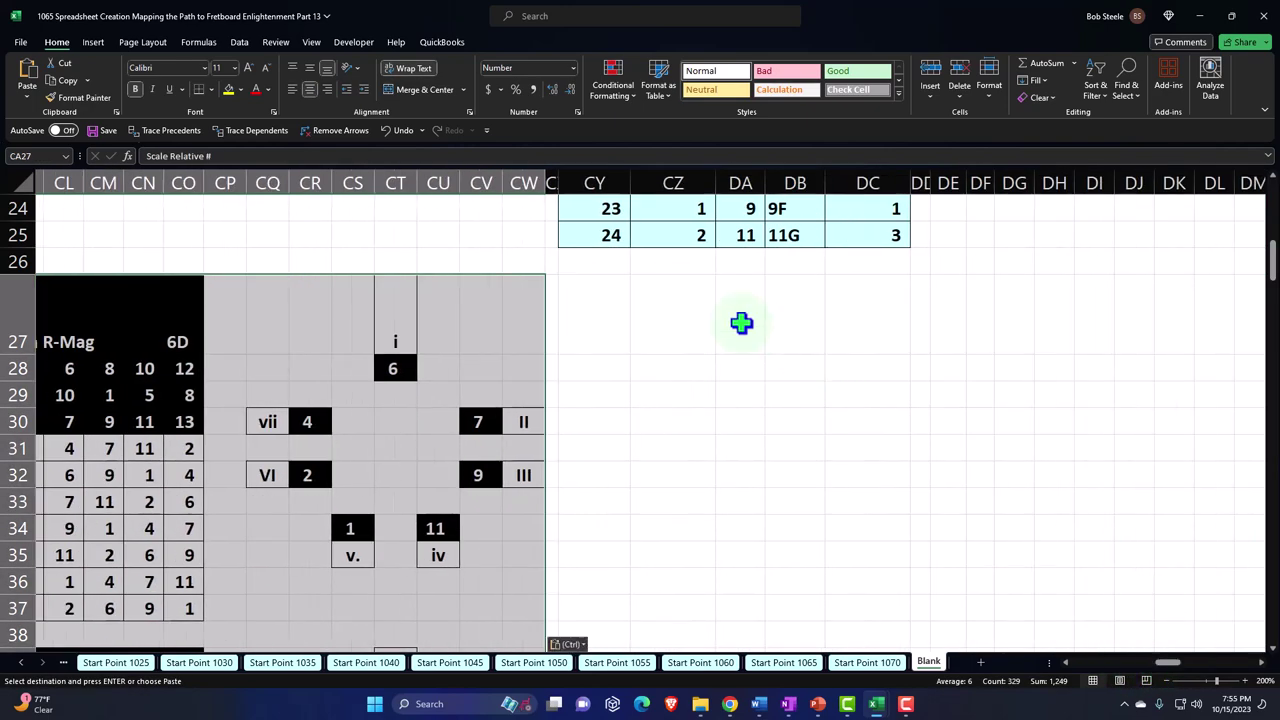
{"action": "left_click", "coordinate": [598, 300]}
{"action": "key", "text": "ctrl+v"}
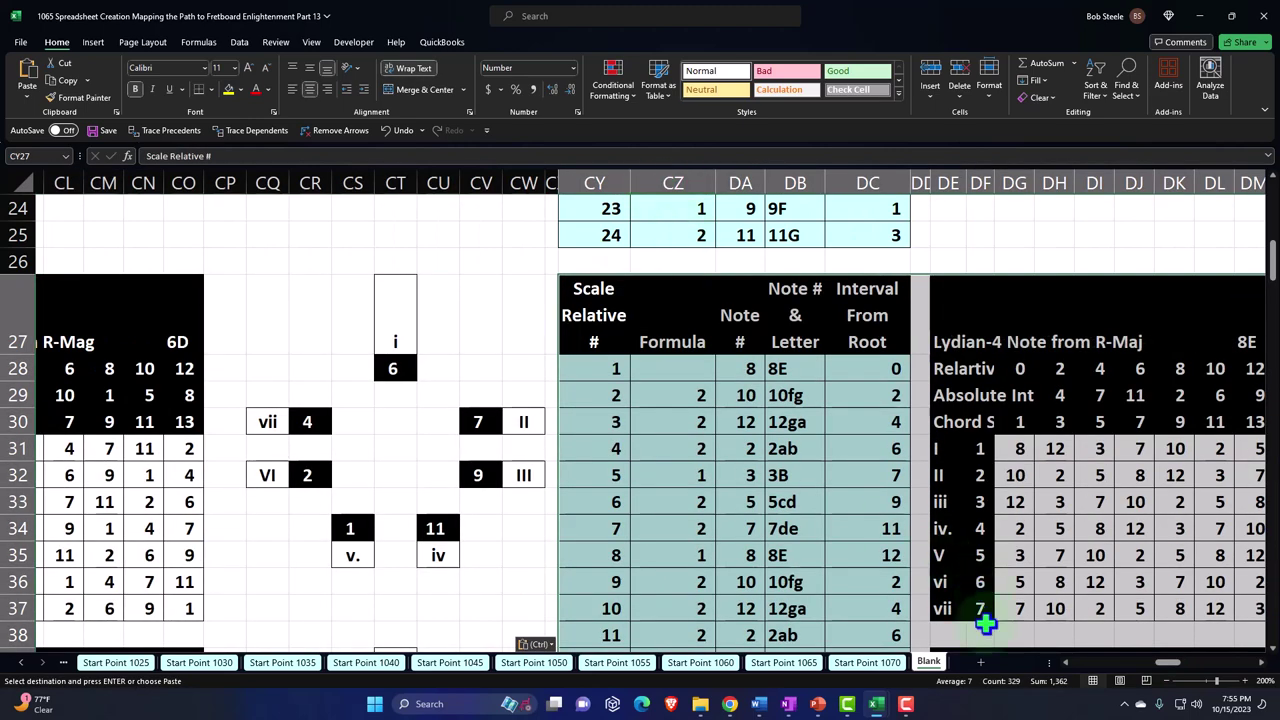
Step: Paste the block at DW27, EU27 and FS27, then check the title link in BI27
{"action": "left_click_drag", "start_coordinate": [1170, 678], "coordinate": [1098, 680]}
{"action": "left_click", "coordinate": [793, 322]}
{"action": "key", "text": "ctrl+v"}
{"action": "left_click", "coordinate": [549, 297]}
{"action": "key", "text": "ctrl+v"}
{"action": "left_click", "coordinate": [807, 304]}
{"action": "key", "text": "ctrl+v"}
{"action": "left_click", "coordinate": [778, 342]}
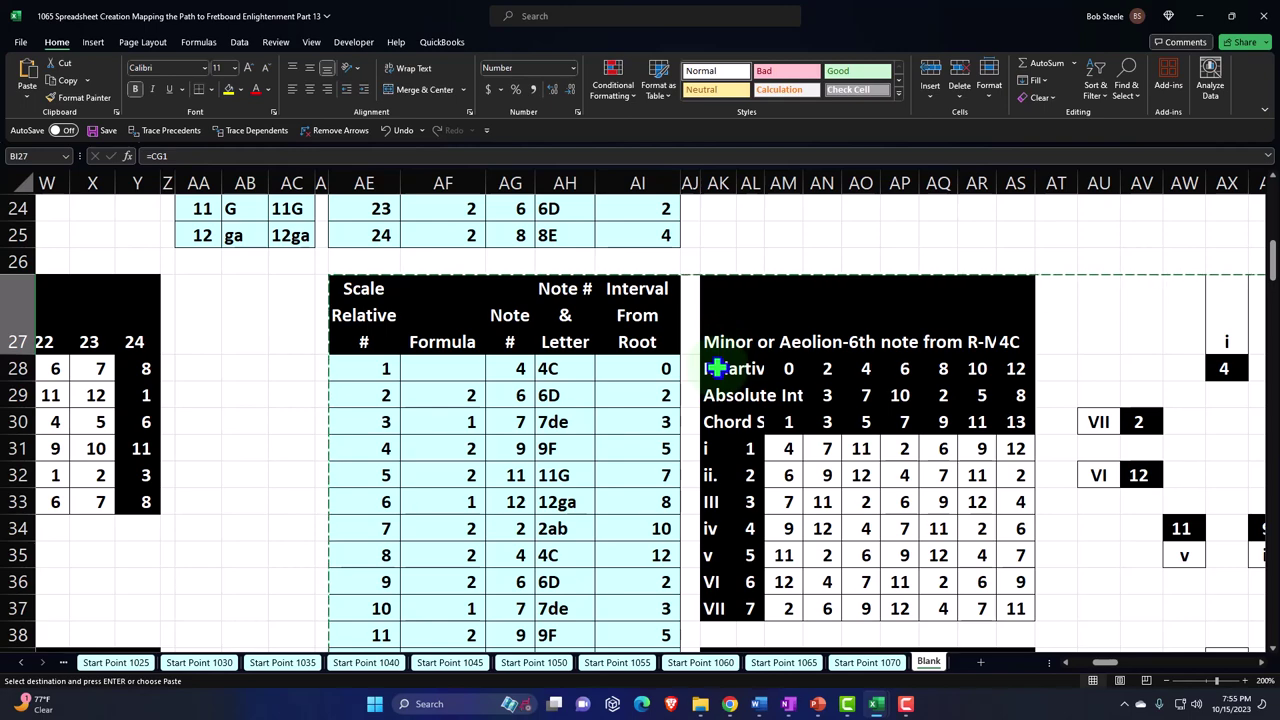
{"action": "left_click_drag", "start_coordinate": [1101, 666], "coordinate": [1128, 667]}
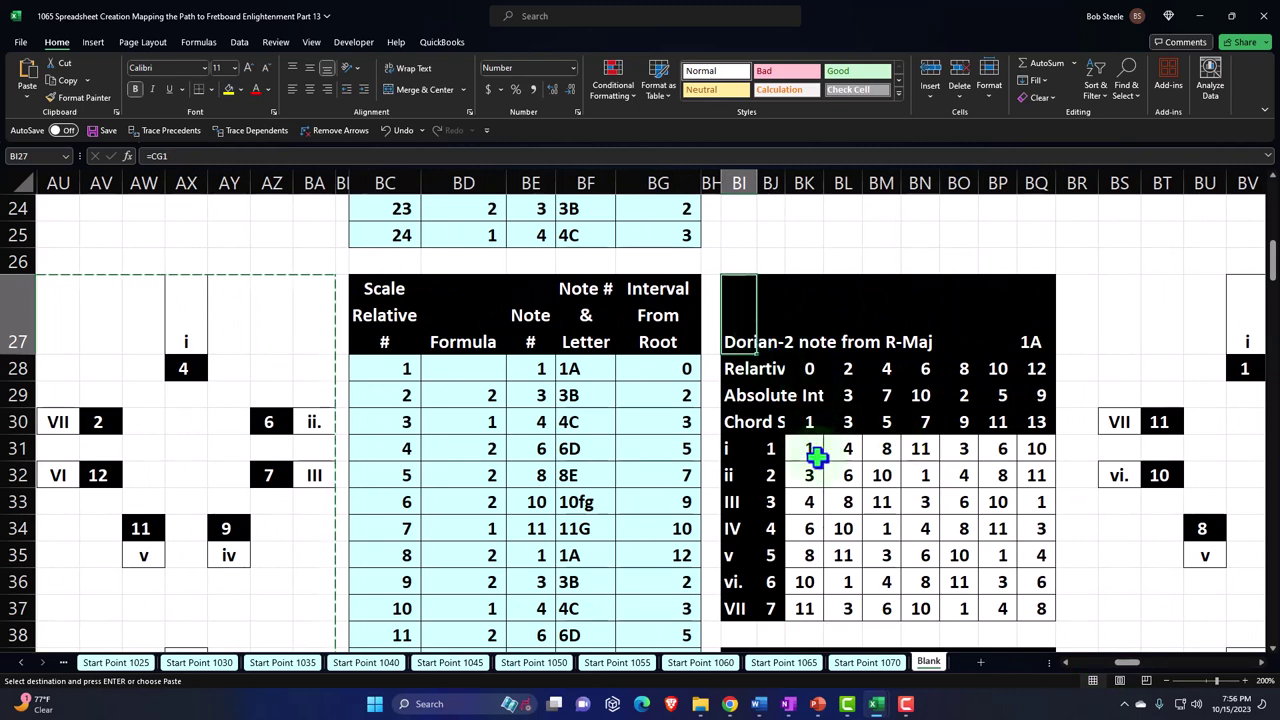
{"action": "mouse_move", "coordinate": [1126, 666]}
{"action": "left_mouse_down"}
{"action": "mouse_move", "coordinate": [1143, 677]}
{"action": "mouse_move", "coordinate": [1128, 668]}
{"action": "left_mouse_up"}
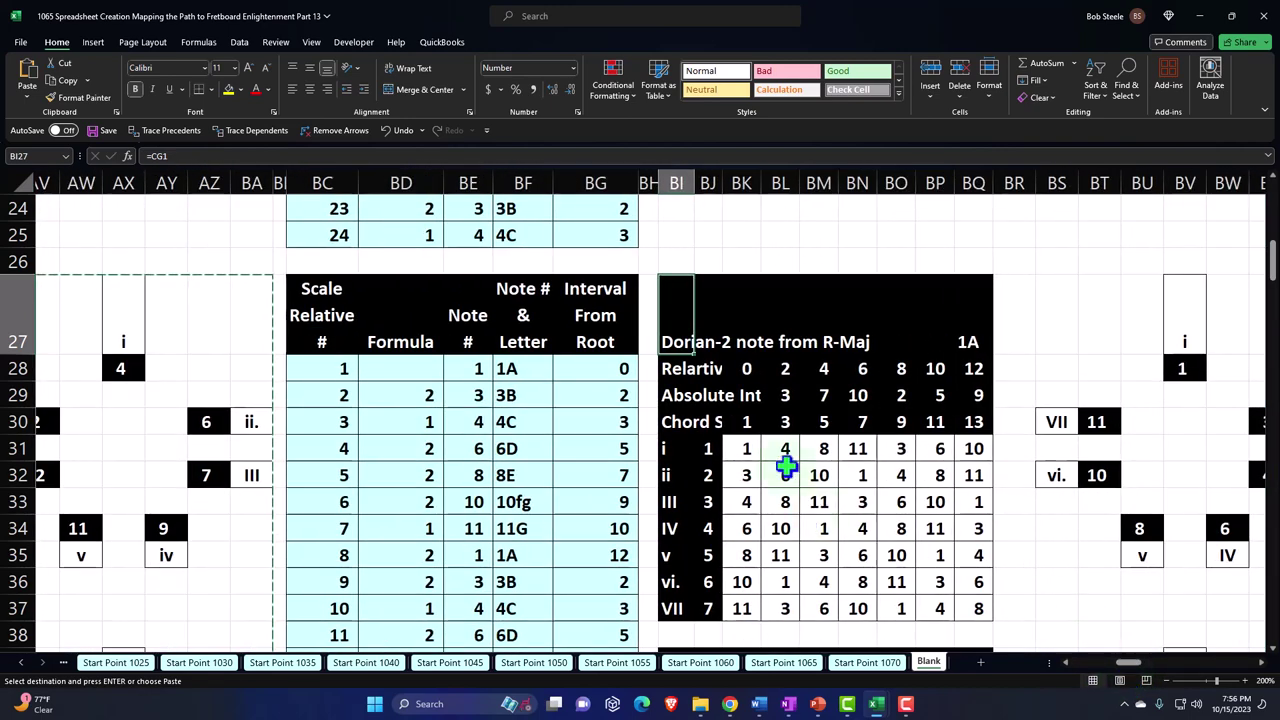
Step: Enter a formula in row 28 linking to the row-1 mode title in CG1
{"action": "type", "text": "="}
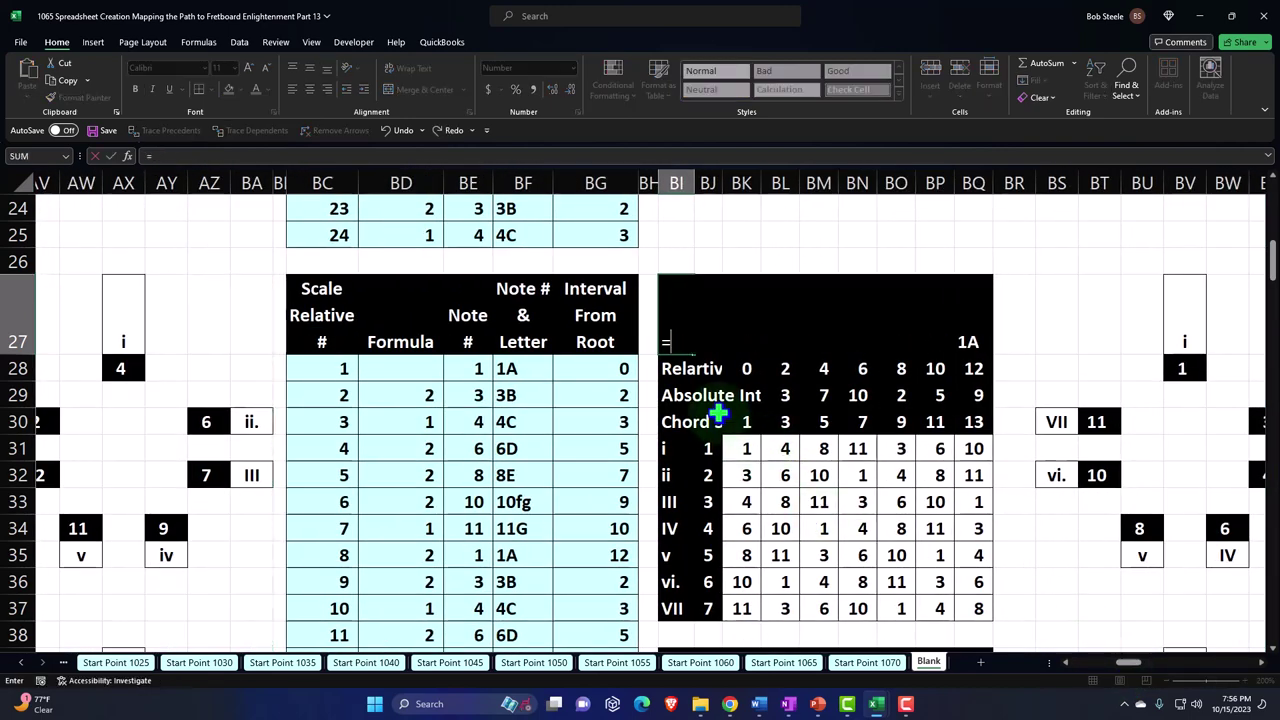
{"action": "key", "text": "Up"}
{"action": "key", "text": "Up"}
{"action": "key", "text": "Up"}
{"action": "key", "text": "Up"}
{"action": "key", "text": "Up"}
{"action": "key", "text": "Up"}
{"action": "key", "text": "Up"}
{"action": "key", "text": "Up"}
{"action": "key", "text": "Up"}
{"action": "key", "text": "Up"}
{"action": "key", "text": "Up"}
{"action": "key", "text": "Up"}
{"action": "key", "text": "Up"}
{"action": "key", "text": "Up"}
{"action": "key", "text": "Up"}
{"action": "key", "text": "Up"}
{"action": "key", "text": "Up"}
{"action": "key", "text": "Up"}
{"action": "key", "text": "Up"}
{"action": "key", "text": "Up"}
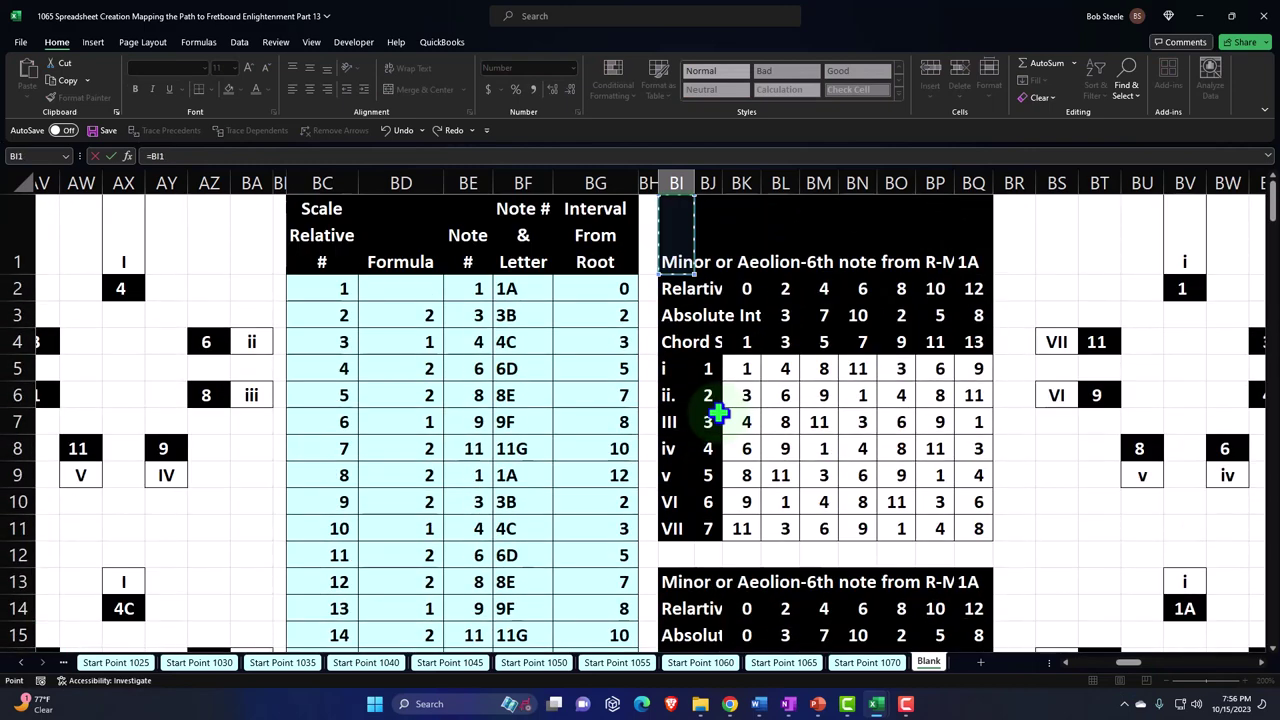
{"action": "key", "text": "Right"}
{"action": "key", "text": "Right"}
{"action": "key", "text": "Right"}
{"action": "key", "text": "Right"}
{"action": "key", "text": "Right"}
{"action": "key", "text": "Right"}
{"action": "key", "text": "Right"}
{"action": "key", "text": "Right"}
{"action": "key", "text": "Right"}
{"action": "key", "text": "Right"}
{"action": "key", "text": "Right"}
{"action": "key", "text": "Right"}
{"action": "key", "text": "Right"}
{"action": "key", "text": "Right"}
{"action": "key", "text": "Right"}
{"action": "key", "text": "Right"}
{"action": "key", "text": "Right"}
{"action": "key", "text": "Right"}
{"action": "key", "text": "Right"}
{"action": "key", "text": "Right"}
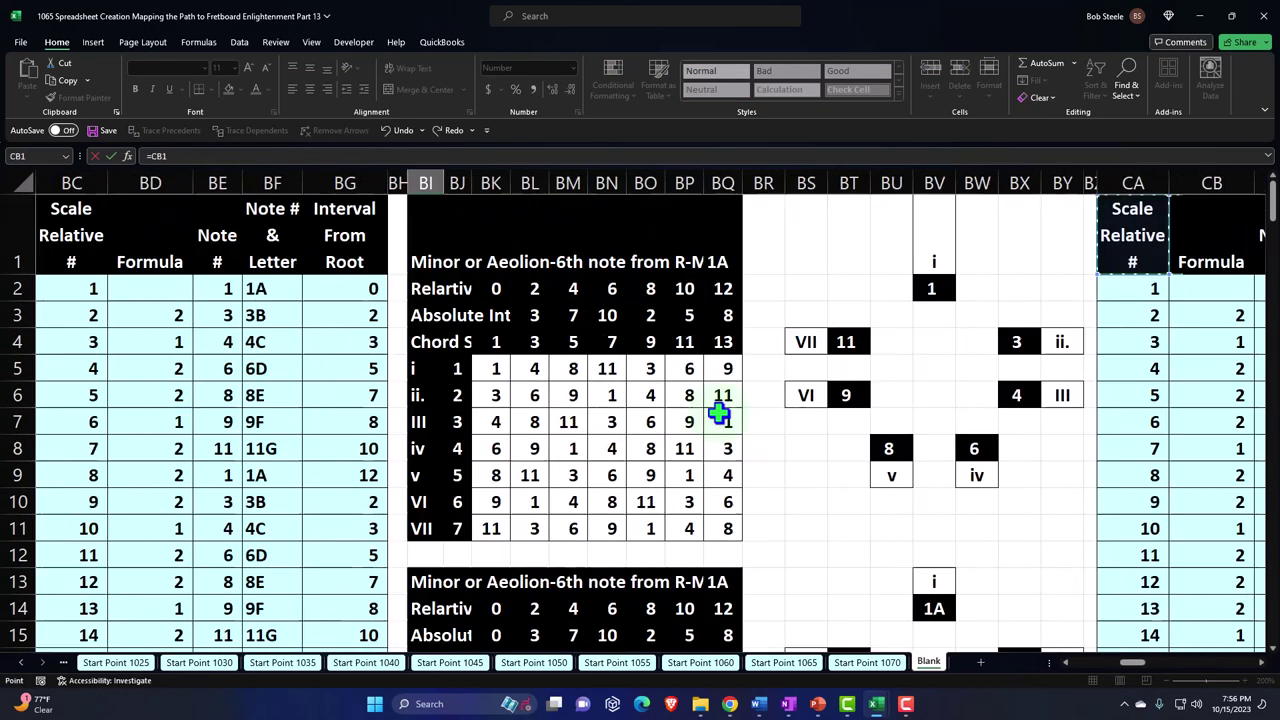
{"action": "key", "text": "Right"}
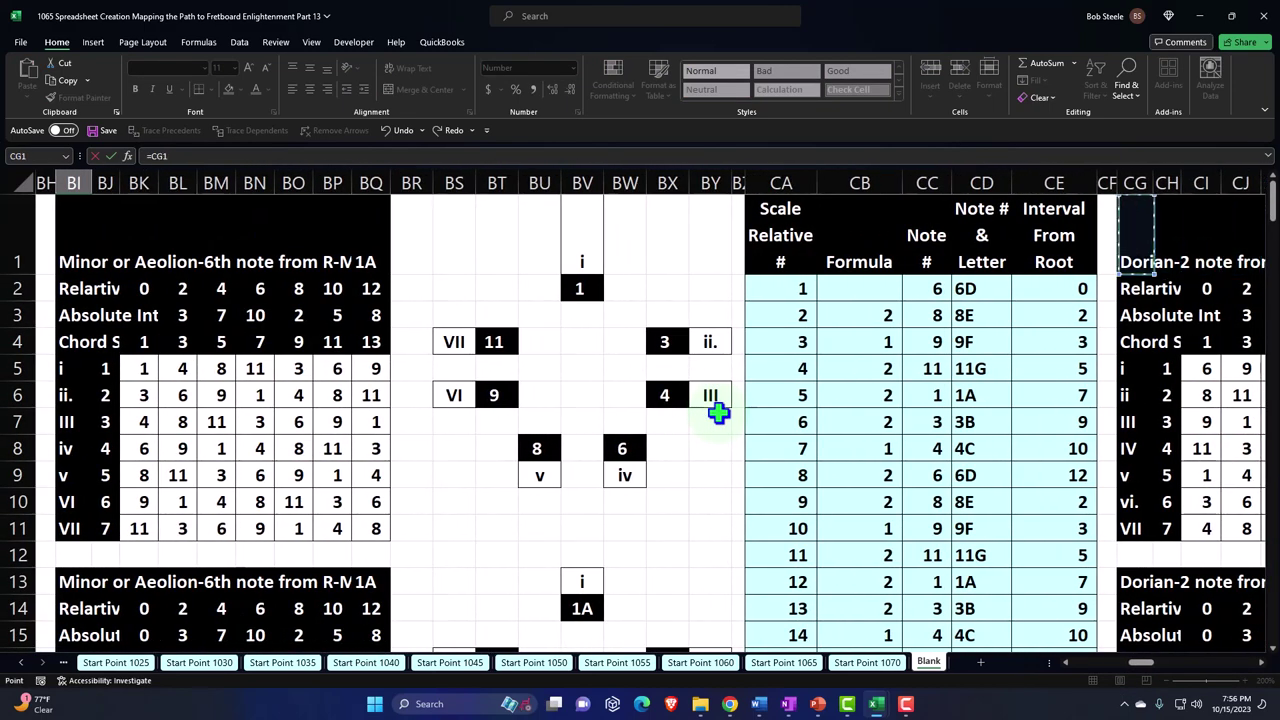
{"action": "key", "text": "Return"}
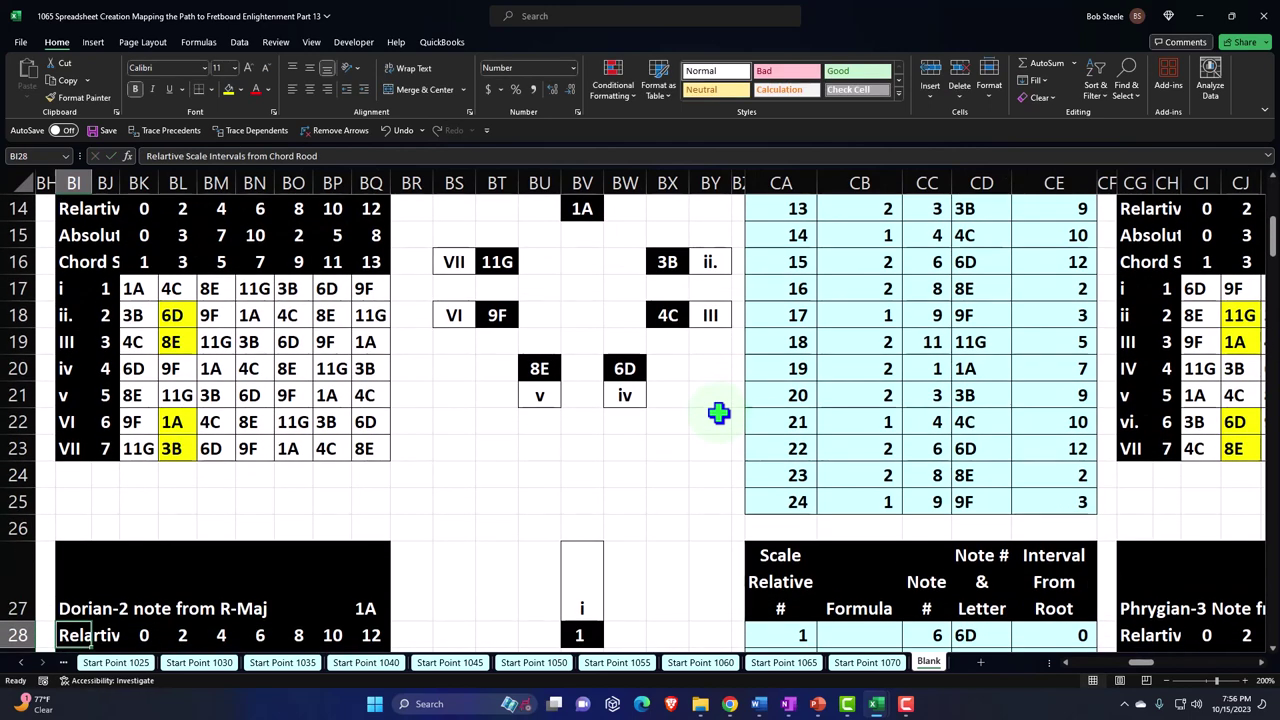
{"action": "key", "text": "Right"}
{"action": "key", "text": "Right"}
{"action": "key", "text": "Right"}
{"action": "key", "text": "Right"}
{"action": "key", "text": "Right"}
{"action": "key", "text": "Right"}
{"action": "key", "text": "Right"}
{"action": "key", "text": "Right"}
{"action": "key", "text": "Right"}
{"action": "key", "text": "Right"}
{"action": "key", "text": "Right"}
{"action": "key", "text": "Right"}
{"action": "key", "text": "Right"}
{"action": "key", "text": "Right"}
{"action": "key", "text": "Right"}
{"action": "key", "text": "Right"}
{"action": "key", "text": "Right"}
{"action": "key", "text": "Right"}
{"action": "key", "text": "Right"}
{"action": "key", "text": "Right"}
{"action": "key", "text": "Right"}
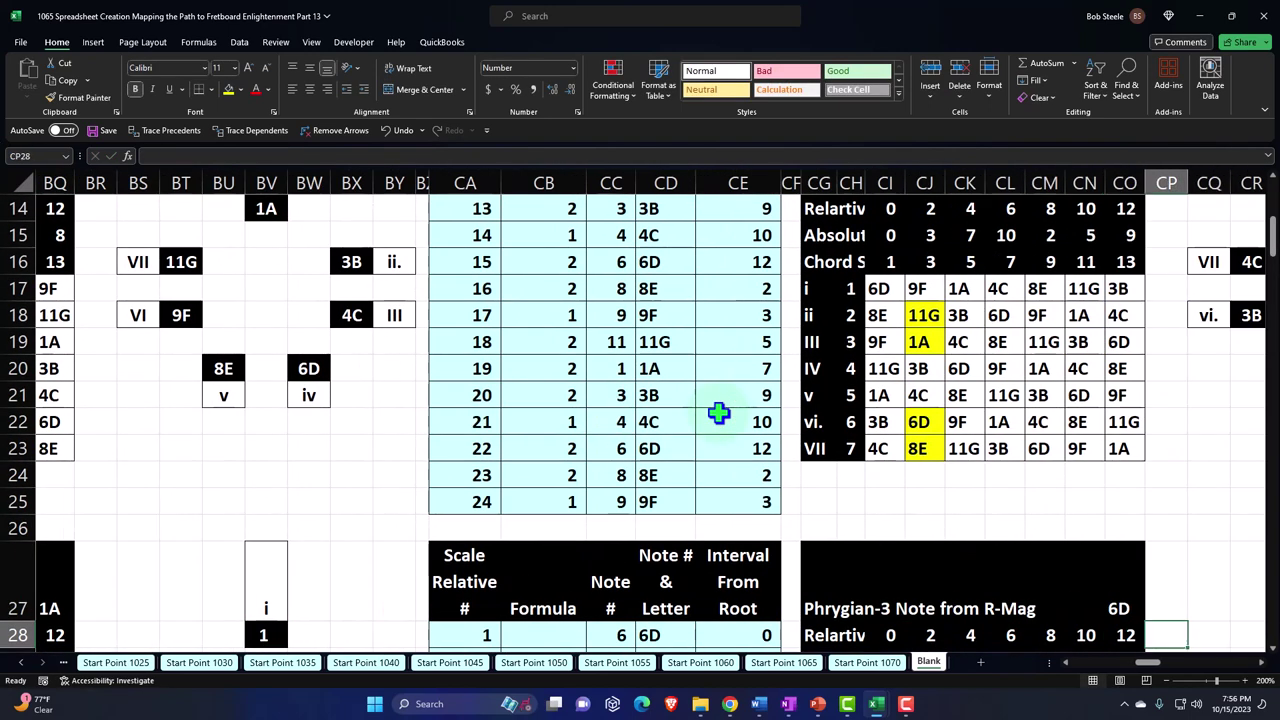
{"action": "key", "text": "Left"}
{"action": "key", "text": "Left"}
{"action": "key", "text": "Left"}
{"action": "key", "text": "Left"}
{"action": "key", "text": "Left"}
{"action": "key", "text": "Left"}
{"action": "key", "text": "Up"}
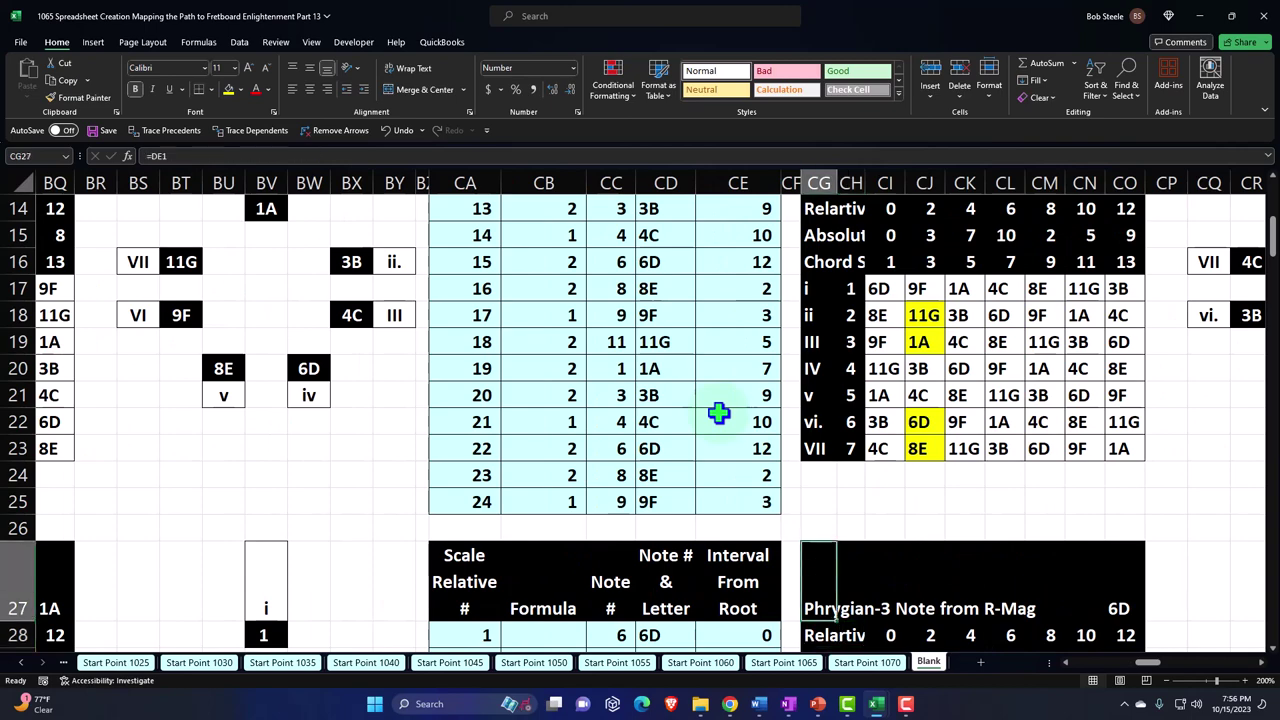
Step: Link the Phrygian title cell CG27 to the Phrygian-3 title in row 1
{"action": "type", "text": "="}
{"action": "key", "text": "Up"}
{"action": "key", "text": "Up"}
{"action": "key", "text": "Up"}
{"action": "key", "text": "Up"}
{"action": "key", "text": "Up"}
{"action": "key", "text": "Up"}
{"action": "key", "text": "Up"}
{"action": "key", "text": "Up"}
{"action": "key", "text": "Up"}
{"action": "key", "text": "Up"}
{"action": "key", "text": "Up"}
{"action": "key", "text": "Up"}
{"action": "key", "text": "Up"}
{"action": "key", "text": "Up"}
{"action": "key", "text": "Up"}
{"action": "key", "text": "Up"}
{"action": "key", "text": "Up"}
{"action": "key", "text": "Up"}
{"action": "key", "text": "Up"}
{"action": "key", "text": "Up"}
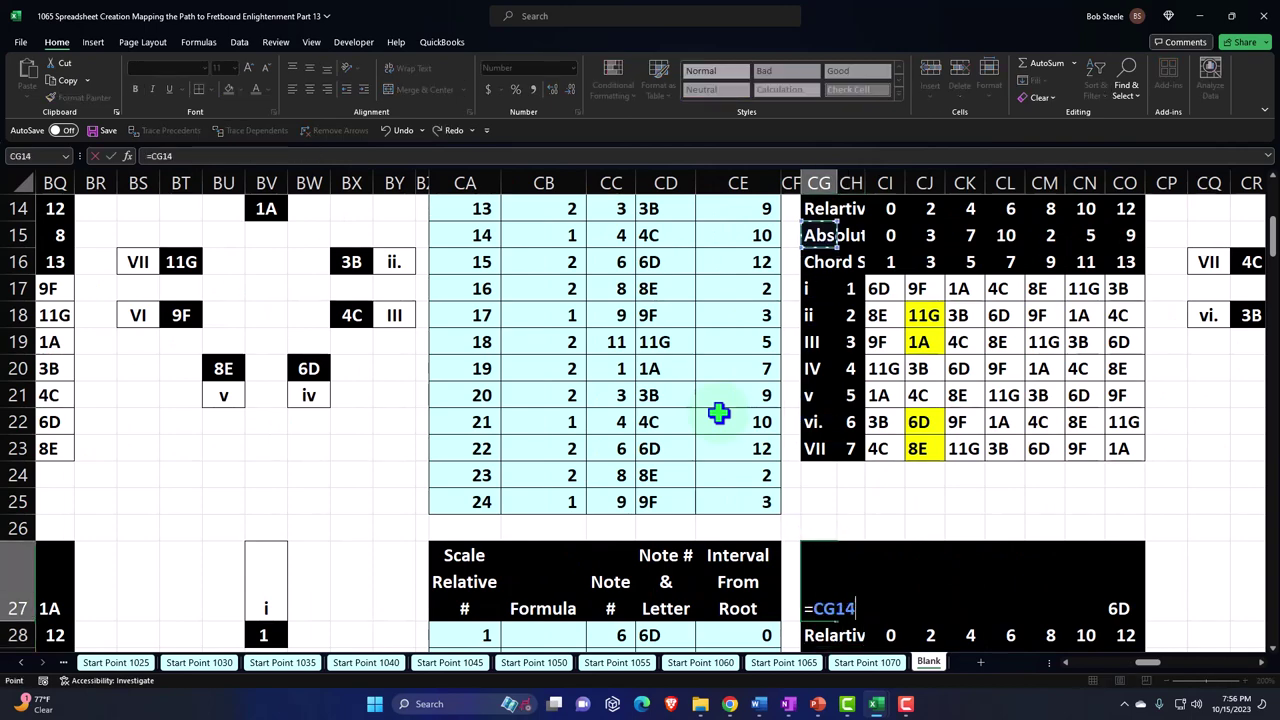
{"action": "key", "text": "Right"}
{"action": "key", "text": "Right"}
{"action": "key", "text": "Right"}
{"action": "key", "text": "Right"}
{"action": "key", "text": "Right"}
{"action": "key", "text": "Right"}
{"action": "key", "text": "Right"}
{"action": "key", "text": "Right"}
{"action": "key", "text": "Right"}
{"action": "key", "text": "Right"}
{"action": "key", "text": "Right"}
{"action": "key", "text": "Right"}
{"action": "key", "text": "Right"}
{"action": "key", "text": "Right"}
{"action": "key", "text": "Right"}
{"action": "key", "text": "Right"}
{"action": "key", "text": "Right"}
{"action": "key", "text": "Right"}
{"action": "key", "text": "Right"}
{"action": "key", "text": "Right"}
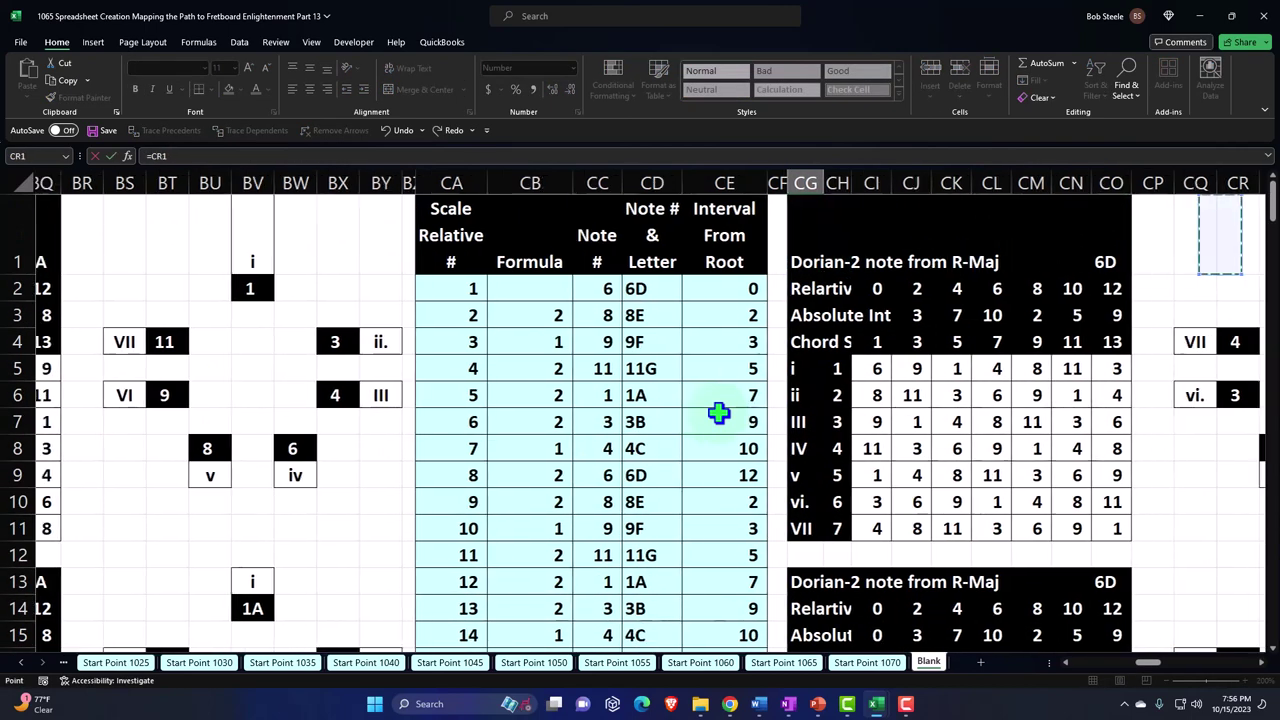
{"action": "key", "text": "Right"}
{"action": "key", "text": "Right"}
{"action": "key", "text": "Right"}
{"action": "key", "text": "Right"}
{"action": "key", "text": "Right"}
{"action": "key", "text": "Right"}
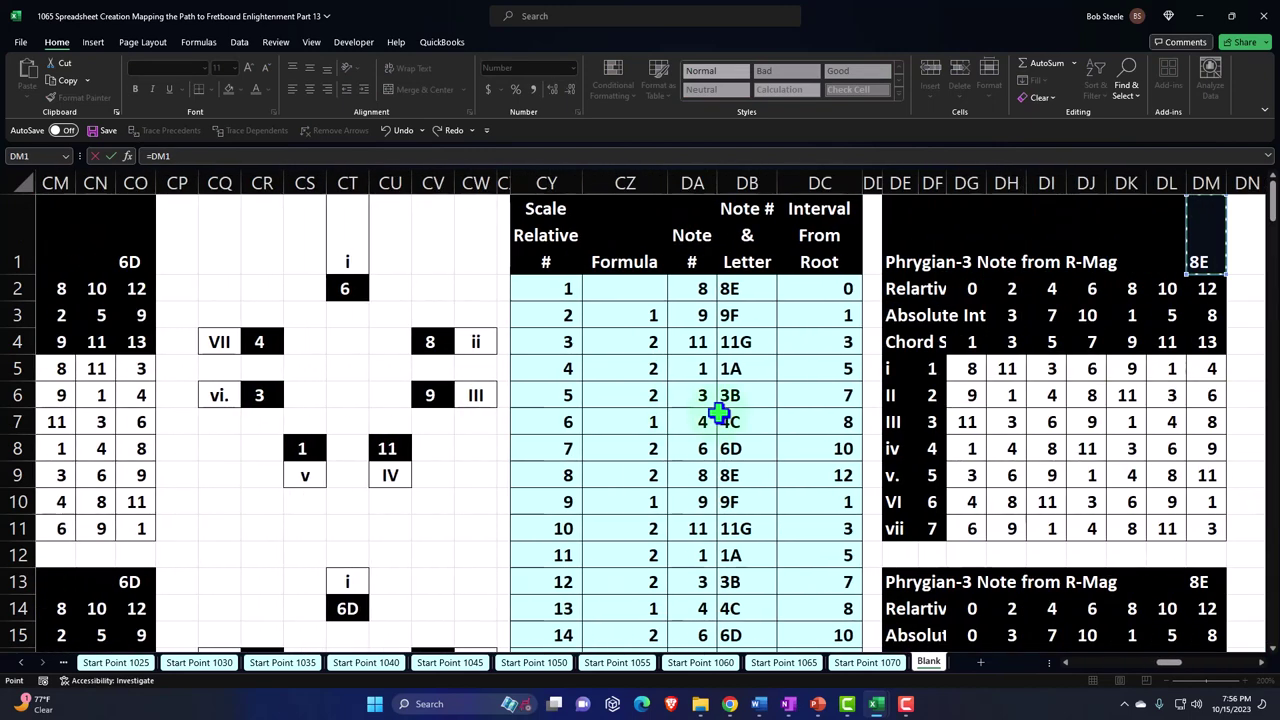
{"action": "key", "text": "Left"}
{"action": "key", "text": "Left"}
{"action": "key", "text": "Return"}
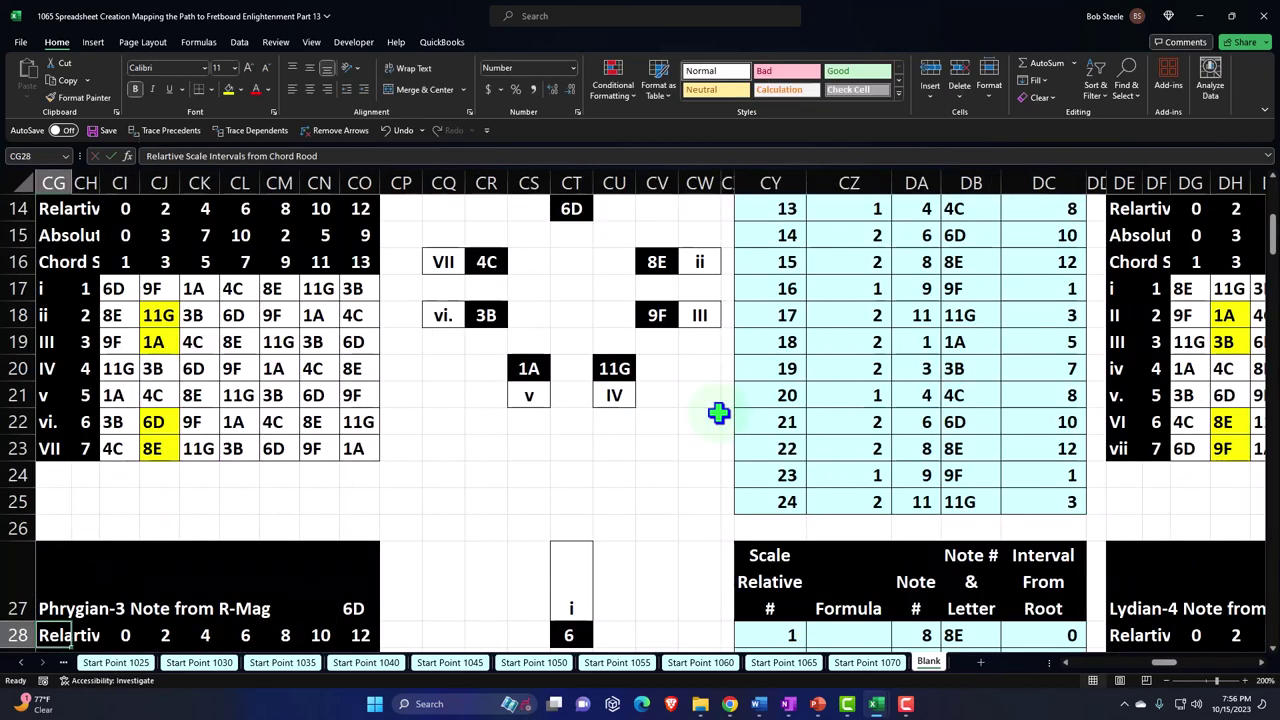
{"action": "key", "text": "Up"}
{"action": "key", "text": "Right"}
{"action": "key", "text": "Right"}
{"action": "key", "text": "Right"}
{"action": "key", "text": "Right"}
{"action": "key", "text": "Right"}
{"action": "key", "text": "Right"}
{"action": "key", "text": "Right"}
{"action": "key", "text": "Right"}
{"action": "key", "text": "Right"}
{"action": "key", "text": "Right"}
{"action": "key", "text": "Right"}
{"action": "key", "text": "Right"}
{"action": "key", "text": "Right"}
{"action": "key", "text": "Right"}
{"action": "key", "text": "Right"}
{"action": "key", "text": "Right"}
{"action": "key", "text": "Right"}
{"action": "key", "text": "Right"}
{"action": "key", "text": "Right"}
{"action": "key", "text": "Right"}
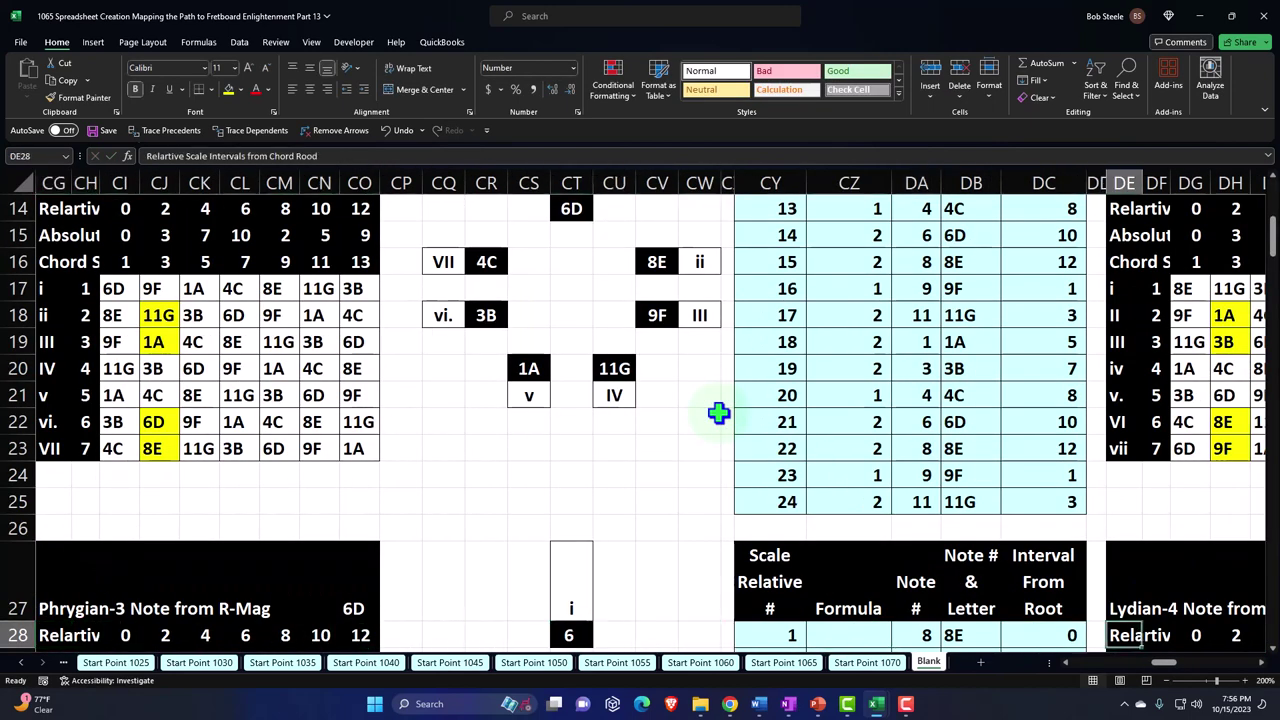
Step: Cancel an unneeded title formula in the next block
{"action": "type", "text": "="}
{"action": "key", "text": "Up"}
{"action": "key", "text": "Up"}
{"action": "key", "text": "Up"}
{"action": "key", "text": "Up"}
{"action": "key", "text": "Up"}
{"action": "key", "text": "Up"}
{"action": "key", "text": "Up"}
{"action": "key", "text": "Up"}
{"action": "key", "text": "Up"}
{"action": "key", "text": "Up"}
{"action": "key", "text": "Up"}
{"action": "key", "text": "Up"}
{"action": "key", "text": "Up"}
{"action": "key", "text": "Up"}
{"action": "key", "text": "Up"}
{"action": "key", "text": "Up"}
{"action": "key", "text": "Up"}
{"action": "key", "text": "Up"}
{"action": "key", "text": "Up"}
{"action": "key", "text": "Up"}
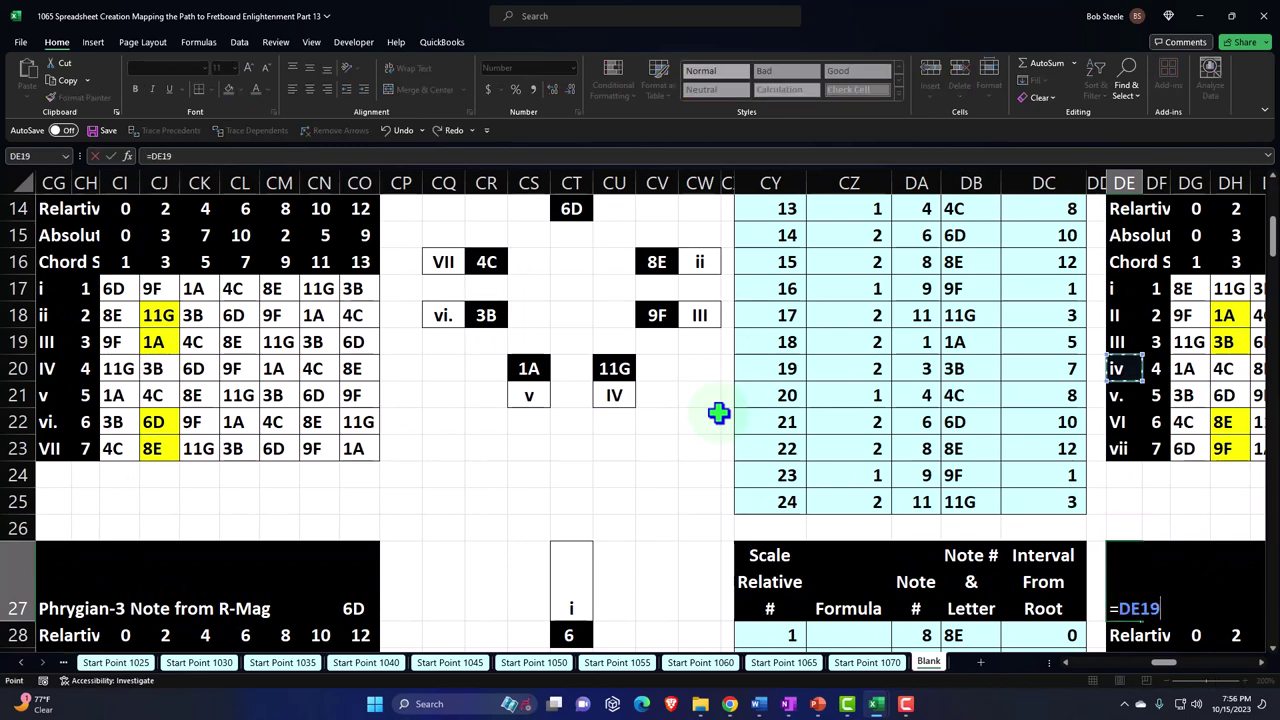
{"action": "key", "text": "Up"}
{"action": "key", "text": "Up"}
{"action": "key", "text": "Up"}
{"action": "key", "text": "Up"}
{"action": "key", "text": "Right"}
{"action": "key", "text": "Right"}
{"action": "key", "text": "Right"}
{"action": "key", "text": "Right"}
{"action": "key", "text": "Right"}
{"action": "key", "text": "Right"}
{"action": "key", "text": "Right"}
{"action": "key", "text": "Right"}
{"action": "key", "text": "Right"}
{"action": "key", "text": "Right"}
{"action": "key", "text": "Right"}
{"action": "key", "text": "Right"}
{"action": "key", "text": "Right"}
{"action": "key", "text": "Right"}
{"action": "key", "text": "Right"}
{"action": "key", "text": "Right"}
{"action": "key", "text": "Right"}
{"action": "key", "text": "Right"}
{"action": "key", "text": "Right"}
{"action": "key", "text": "Right"}
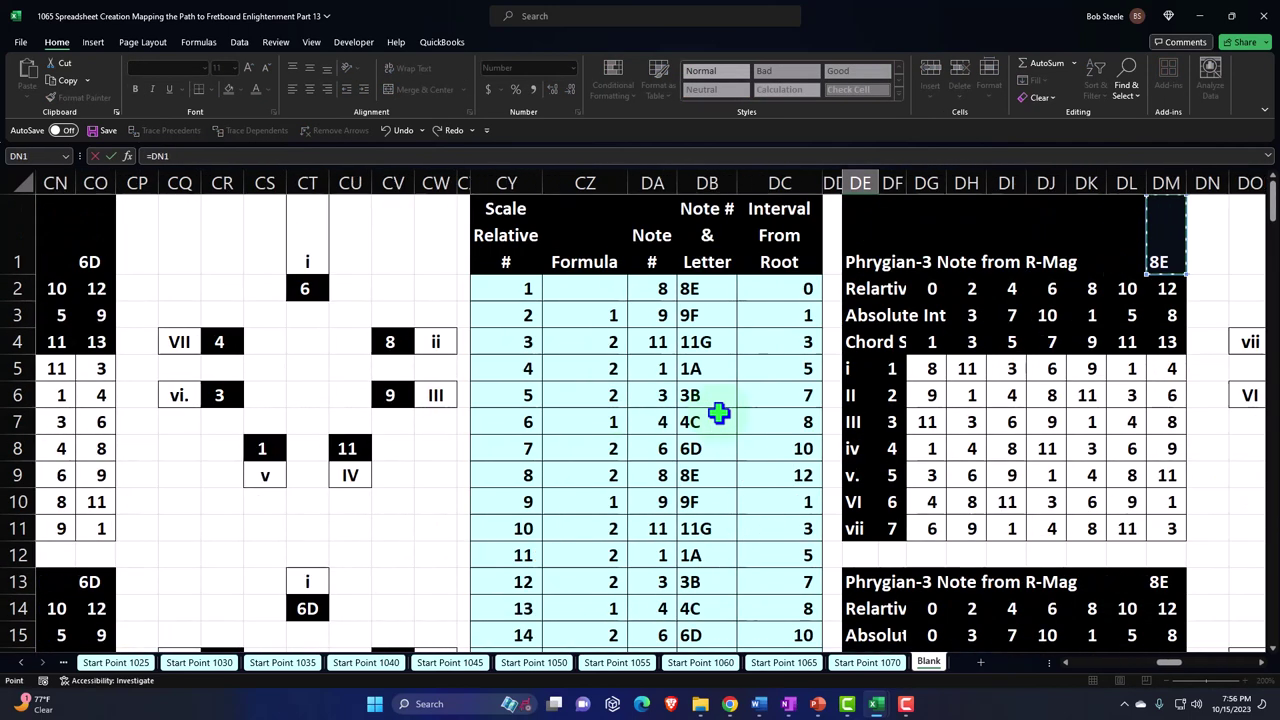
{"action": "key", "text": "Right"}
{"action": "key", "text": "Right"}
{"action": "key", "text": "Right"}
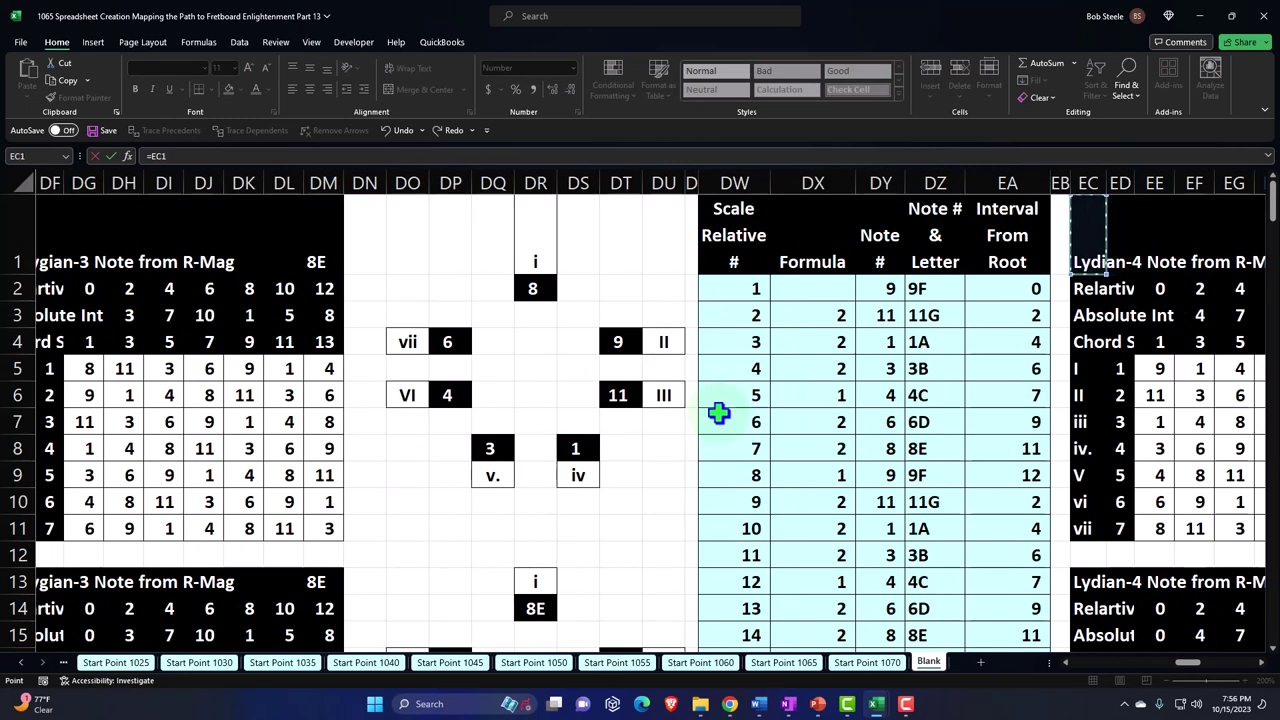
{"action": "key", "text": "Escape"}
{"action": "key", "text": "Right"}
{"action": "key", "text": "Right"}
{"action": "key", "text": "Right"}
{"action": "key", "text": "Right"}
{"action": "key", "text": "Right"}
{"action": "key", "text": "Right"}
{"action": "key", "text": "Right"}
{"action": "key", "text": "Right"}
{"action": "key", "text": "Right"}
{"action": "key", "text": "Right"}
{"action": "key", "text": "Right"}
{"action": "key", "text": "Right"}
{"action": "key", "text": "Right"}
{"action": "key", "text": "Right"}
{"action": "key", "text": "Right"}
{"action": "key", "text": "Right"}
{"action": "key", "text": "Right"}
{"action": "key", "text": "Right"}
{"action": "key", "text": "Right"}
{"action": "key", "text": "Right"}
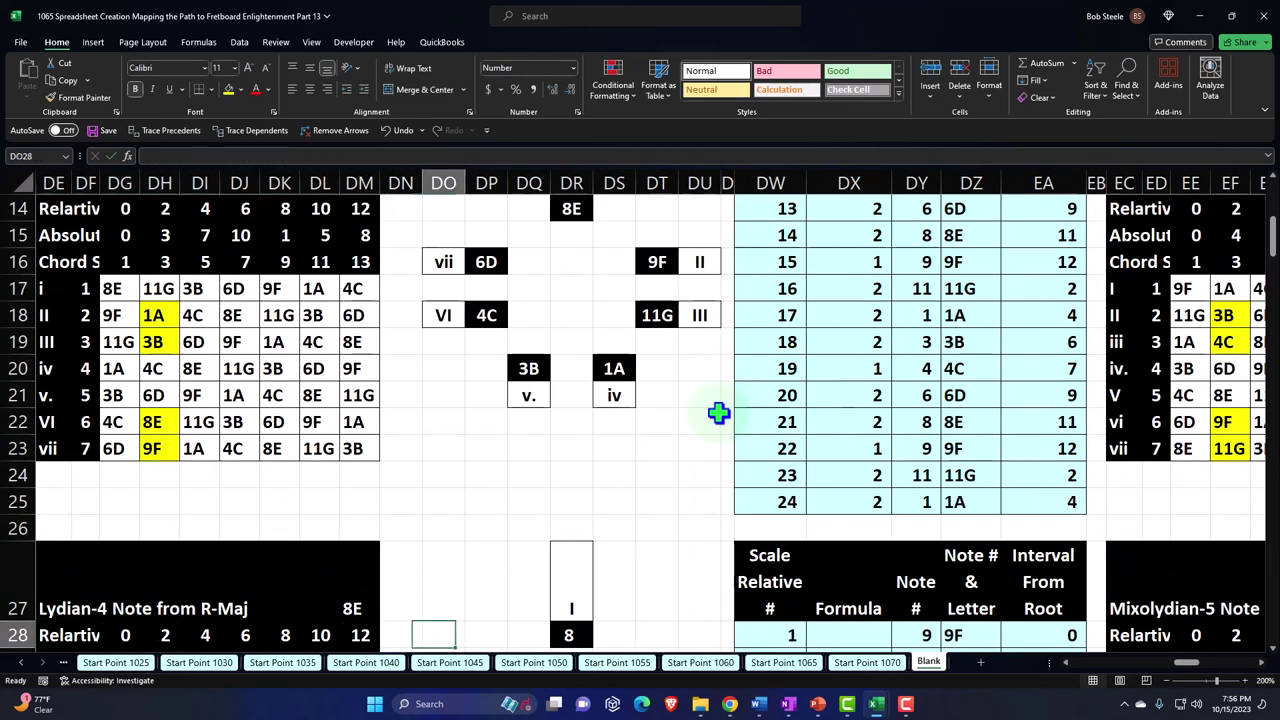
{"action": "key", "text": "Up"}
{"action": "key", "text": "Left"}
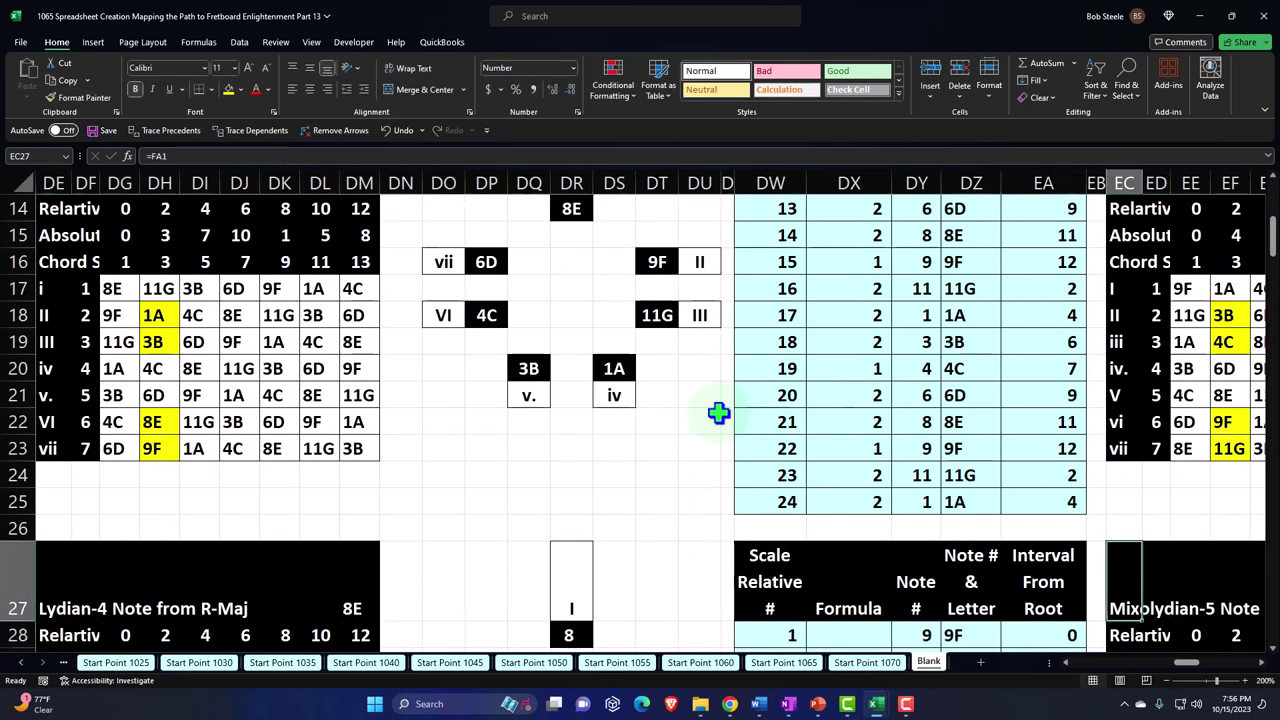
Step: Link the Mixolydian title cell EC27 to the Mixolydian-5 title in row 1
{"action": "type", "text": "="}
{"action": "key", "text": "Up"}
{"action": "key", "text": "Up"}
{"action": "key", "text": "Up"}
{"action": "key", "text": "Up"}
{"action": "key", "text": "Up"}
{"action": "key", "text": "Up"}
{"action": "key", "text": "Up"}
{"action": "key", "text": "Up"}
{"action": "key", "text": "Up"}
{"action": "key", "text": "Up"}
{"action": "key", "text": "Up"}
{"action": "key", "text": "Up"}
{"action": "key", "text": "Up"}
{"action": "key", "text": "Up"}
{"action": "key", "text": "Up"}
{"action": "key", "text": "Up"}
{"action": "key", "text": "Up"}
{"action": "key", "text": "Up"}
{"action": "key", "text": "Up"}
{"action": "key", "text": "Up"}
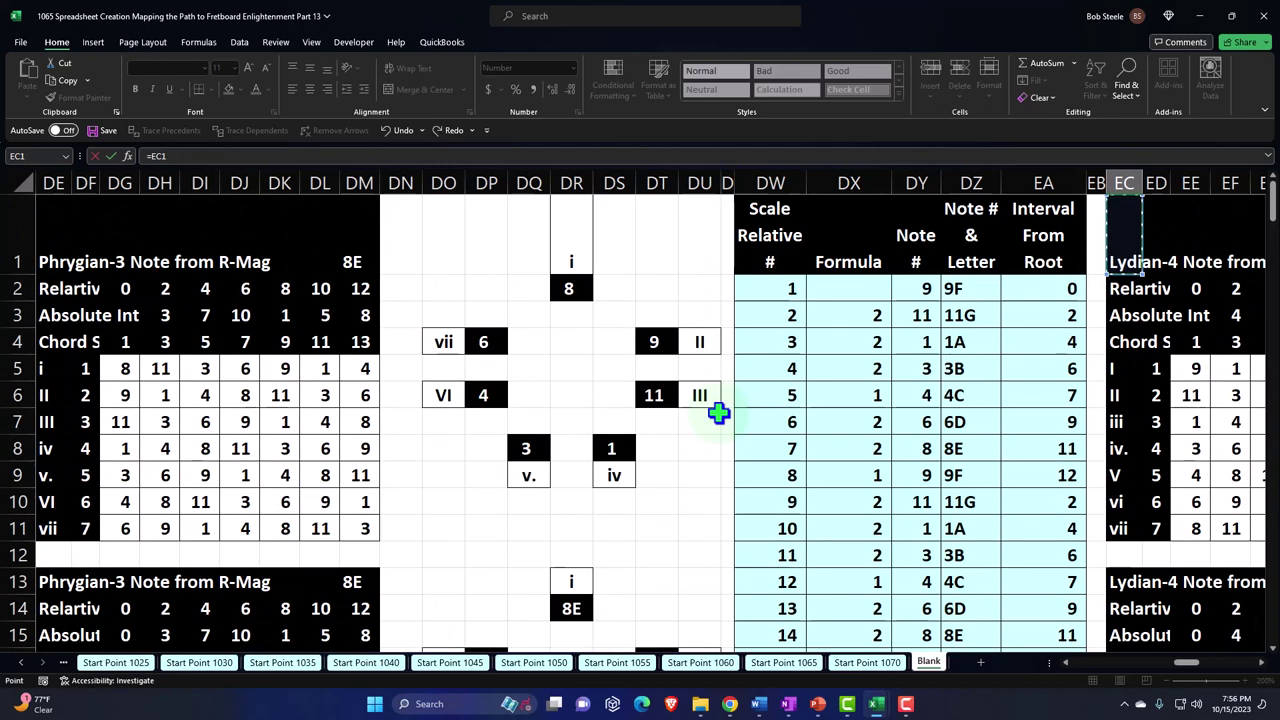
{"action": "key", "text": "Right"}
{"action": "key", "text": "Right"}
{"action": "key", "text": "Right"}
{"action": "key", "text": "Right"}
{"action": "key", "text": "Right"}
{"action": "key", "text": "Right"}
{"action": "key", "text": "Right"}
{"action": "key", "text": "Right"}
{"action": "key", "text": "Right"}
{"action": "key", "text": "Right"}
{"action": "key", "text": "Right"}
{"action": "key", "text": "Right"}
{"action": "key", "text": "Right"}
{"action": "key", "text": "Right"}
{"action": "key", "text": "Right"}
{"action": "key", "text": "Right"}
{"action": "key", "text": "Right"}
{"action": "key", "text": "Right"}
{"action": "key", "text": "Right"}
{"action": "key", "text": "Right"}
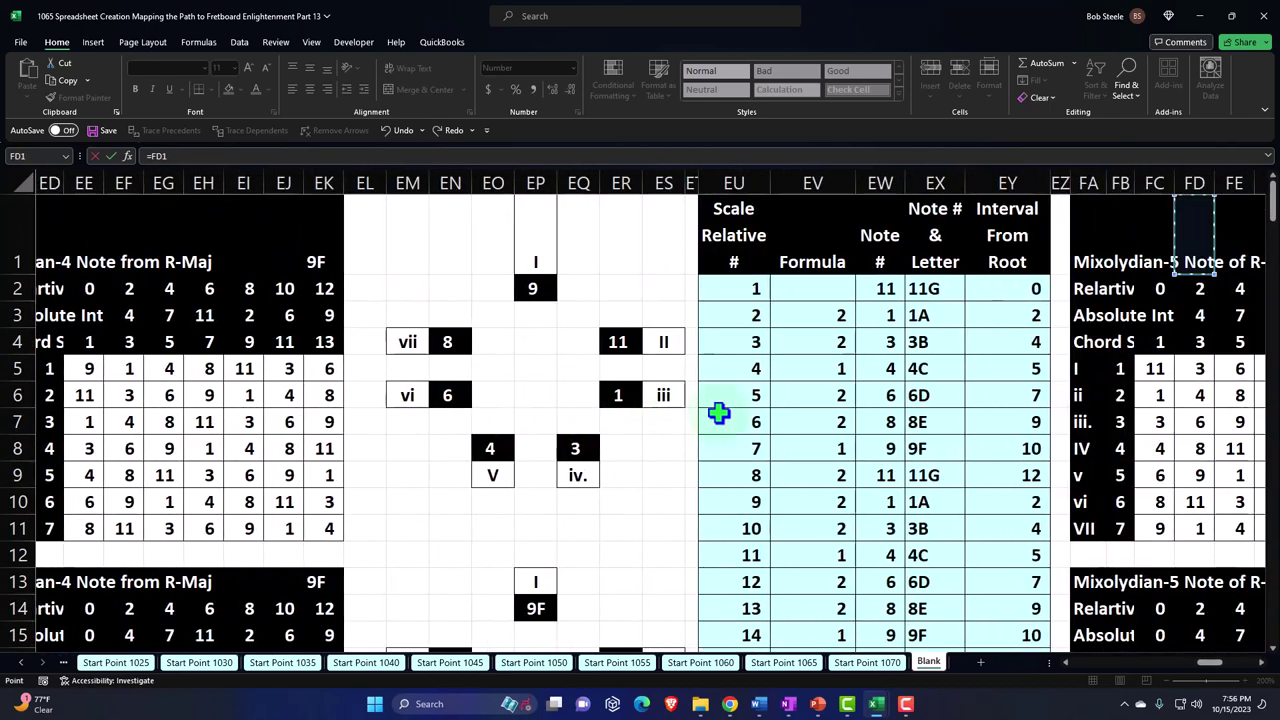
{"action": "key", "text": "Left"}
{"action": "key", "text": "Left"}
{"action": "key", "text": "Left"}
{"action": "key", "text": "Return"}
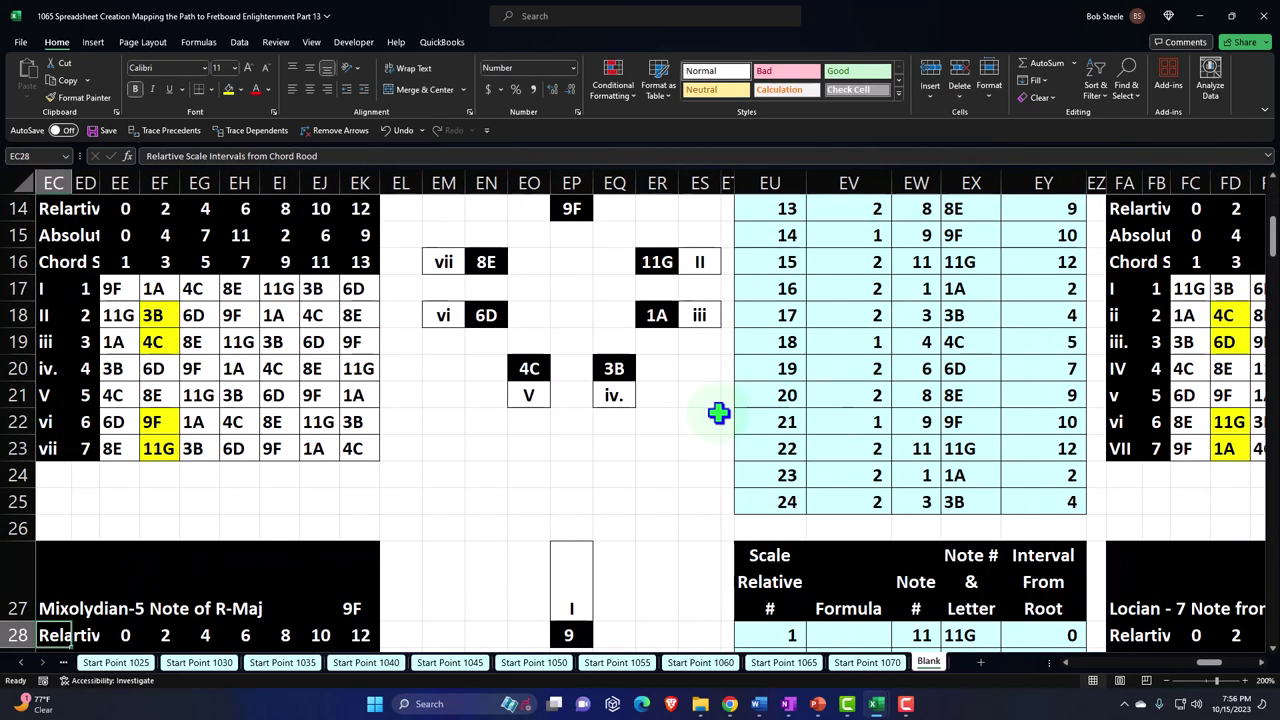
{"action": "key", "text": "Right"}
{"action": "key", "text": "Right"}
{"action": "key", "text": "Right"}
{"action": "key", "text": "Right"}
{"action": "key", "text": "Right"}
{"action": "key", "text": "Right"}
{"action": "key", "text": "Right"}
{"action": "key", "text": "Right"}
{"action": "key", "text": "Right"}
{"action": "key", "text": "Right"}
{"action": "key", "text": "Right"}
{"action": "key", "text": "Right"}
{"action": "key", "text": "Right"}
{"action": "key", "text": "Right"}
{"action": "key", "text": "Right"}
{"action": "key", "text": "Right"}
{"action": "key", "text": "Right"}
{"action": "key", "text": "Right"}
{"action": "key", "text": "Right"}
{"action": "key", "text": "Right"}
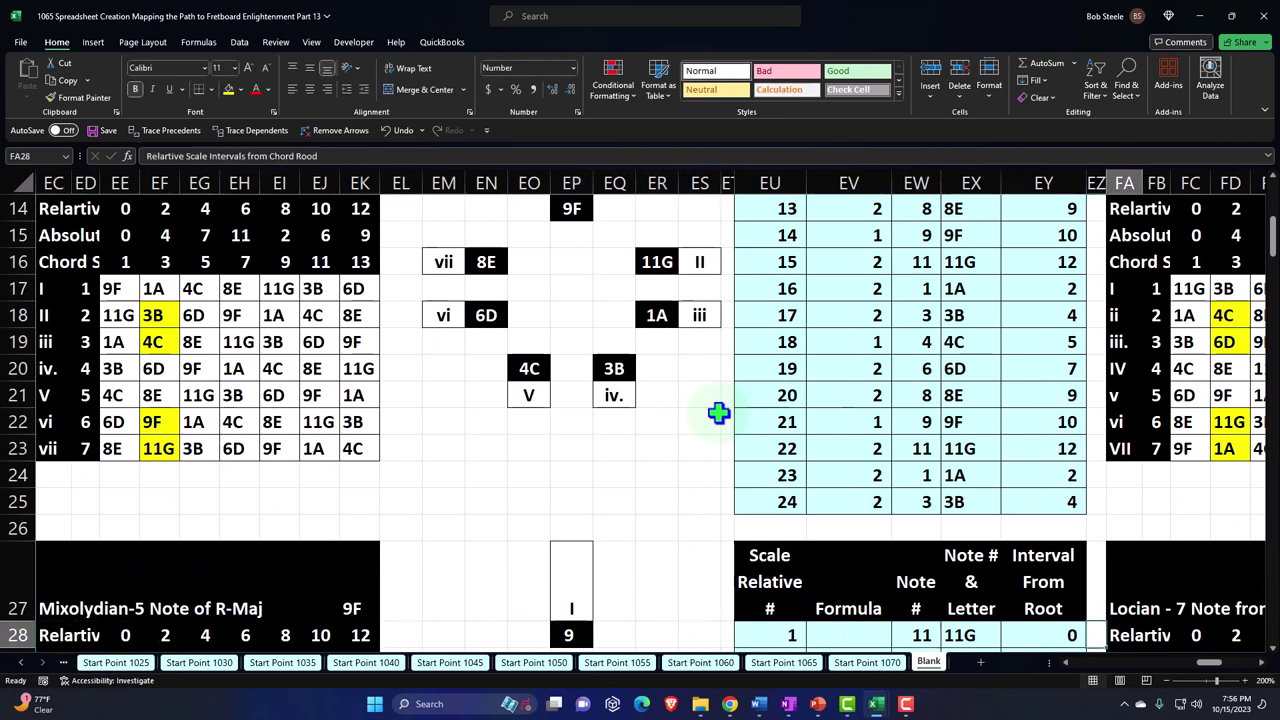
{"action": "key", "text": "Right"}
{"action": "key", "text": "Right"}
{"action": "key", "text": "Left"}
{"action": "key", "text": "Left"}
{"action": "key", "text": "Up"}
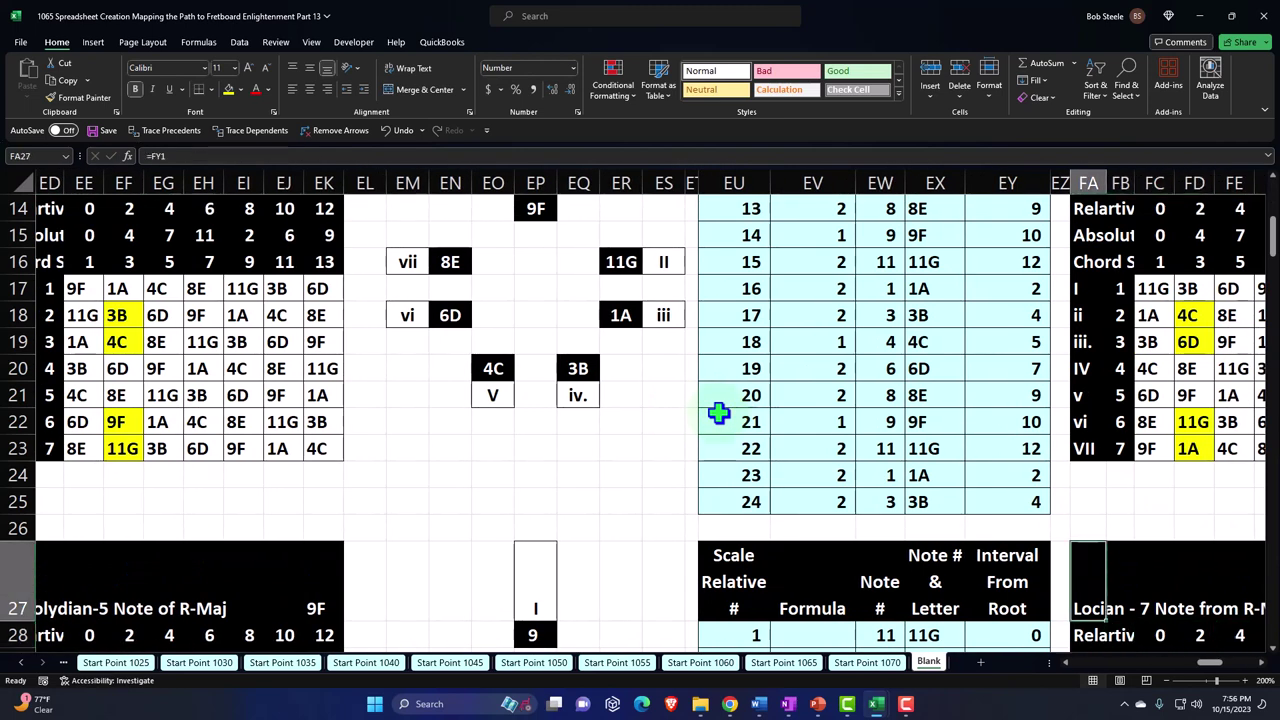
Step: Link FA27 to the Locian - 7 title and start the last block's title formula
{"action": "type", "text": "="}
{"action": "key", "text": "Up"}
{"action": "key", "text": "Up"}
{"action": "key", "text": "Up"}
{"action": "key", "text": "Up"}
{"action": "key", "text": "Up"}
{"action": "key", "text": "Up"}
{"action": "key", "text": "Up"}
{"action": "key", "text": "Up"}
{"action": "key", "text": "Up"}
{"action": "key", "text": "Up"}
{"action": "key", "text": "Up"}
{"action": "key", "text": "Up"}
{"action": "key", "text": "Up"}
{"action": "key", "text": "Up"}
{"action": "key", "text": "Up"}
{"action": "key", "text": "Up"}
{"action": "key", "text": "Up"}
{"action": "key", "text": "Up"}
{"action": "key", "text": "Up"}
{"action": "key", "text": "Up"}
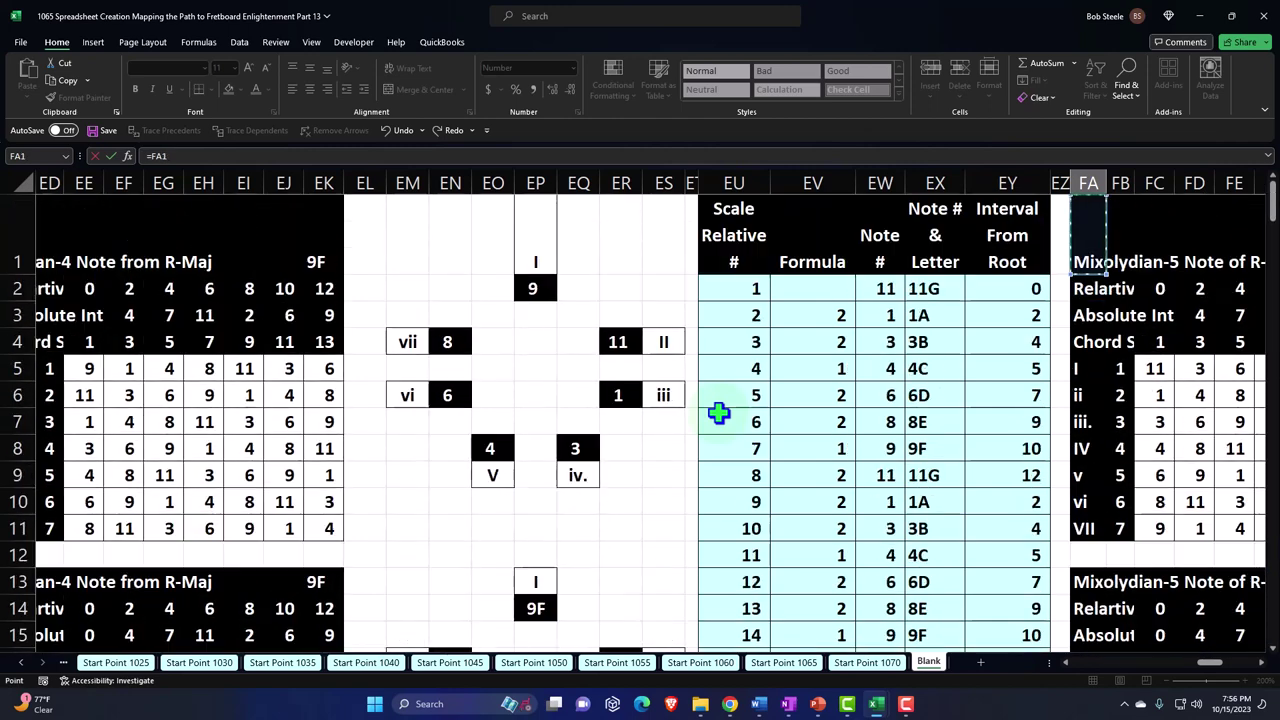
{"action": "key", "text": "Right"}
{"action": "key", "text": "Right"}
{"action": "key", "text": "Right"}
{"action": "key", "text": "Right"}
{"action": "key", "text": "Right"}
{"action": "key", "text": "Right"}
{"action": "key", "text": "Right"}
{"action": "key", "text": "Right"}
{"action": "key", "text": "Right"}
{"action": "key", "text": "Right"}
{"action": "key", "text": "Right"}
{"action": "key", "text": "Right"}
{"action": "key", "text": "Right"}
{"action": "key", "text": "Right"}
{"action": "key", "text": "Right"}
{"action": "key", "text": "Right"}
{"action": "key", "text": "Right"}
{"action": "key", "text": "Right"}
{"action": "key", "text": "Right"}
{"action": "key", "text": "Right"}
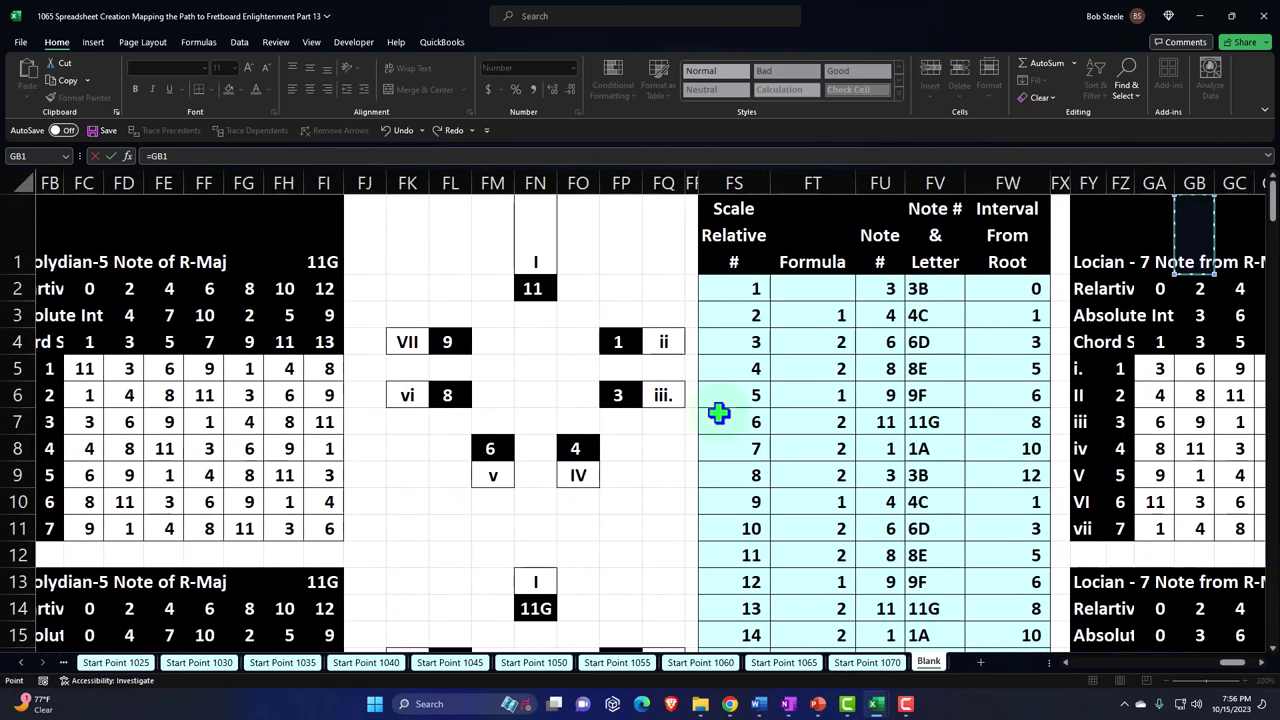
{"action": "key", "text": "Left"}
{"action": "key", "text": "Left"}
{"action": "key", "text": "Left"}
{"action": "key", "text": "Return"}
{"action": "key", "text": "Right"}
{"action": "key", "text": "Right"}
{"action": "key", "text": "Right"}
{"action": "key", "text": "Right"}
{"action": "key", "text": "Right"}
{"action": "key", "text": "Right"}
{"action": "key", "text": "Right"}
{"action": "key", "text": "Right"}
{"action": "key", "text": "Right"}
{"action": "key", "text": "Right"}
{"action": "key", "text": "Right"}
{"action": "key", "text": "Right"}
{"action": "key", "text": "Right"}
{"action": "key", "text": "Right"}
{"action": "key", "text": "Right"}
{"action": "key", "text": "Right"}
{"action": "key", "text": "Right"}
{"action": "key", "text": "Right"}
{"action": "key", "text": "Right"}
{"action": "key", "text": "Right"}
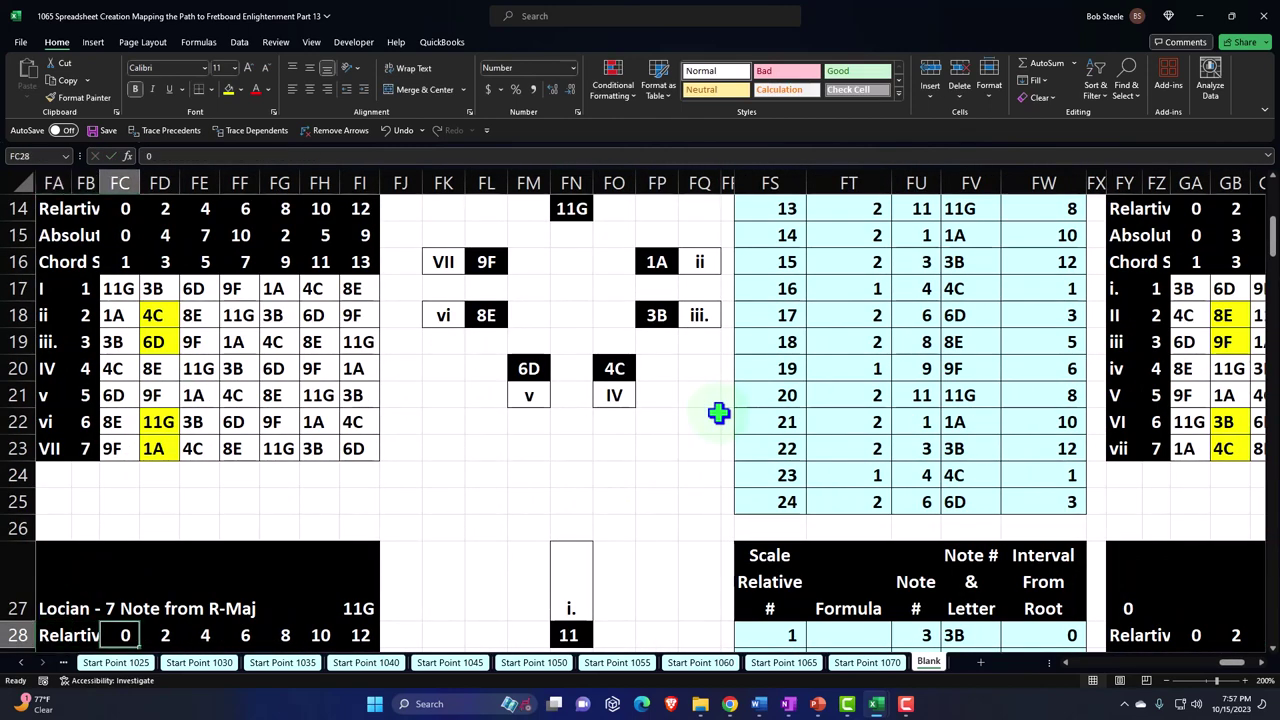
{"action": "key", "text": "Right"}
{"action": "key", "text": "Right"}
{"action": "key", "text": "Right"}
{"action": "key", "text": "Up"}
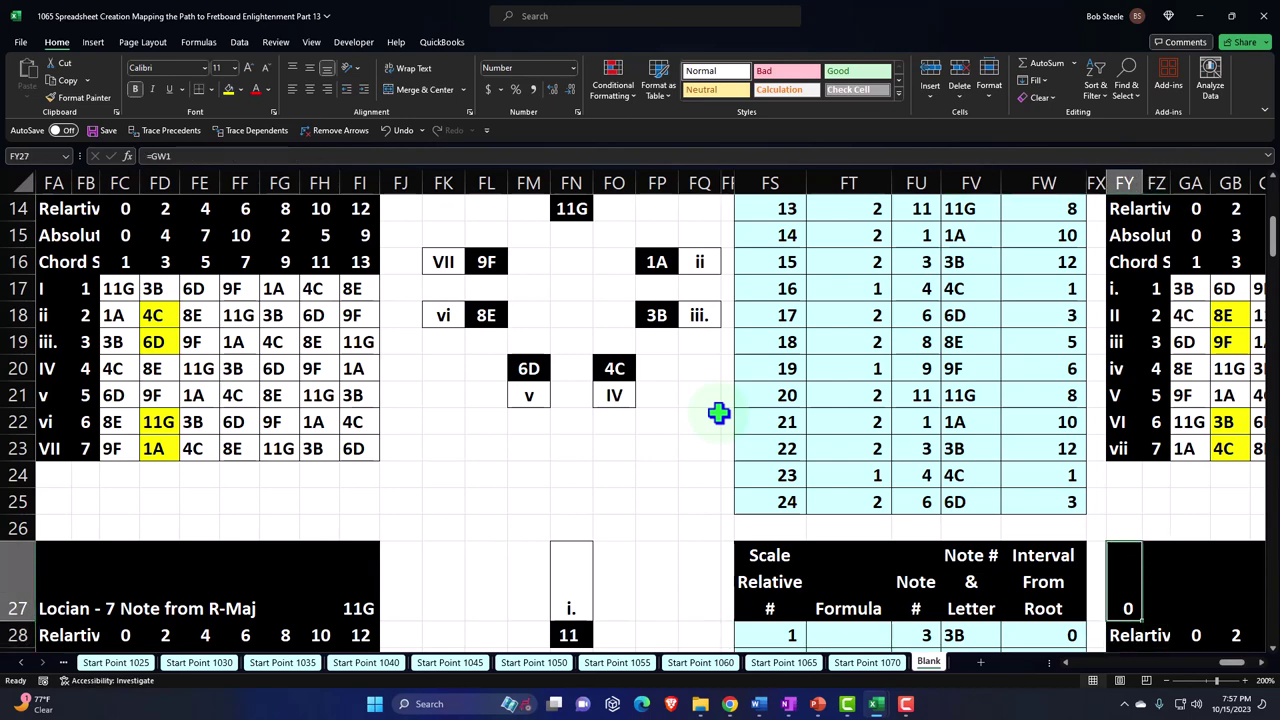
{"action": "type", "text": "="}
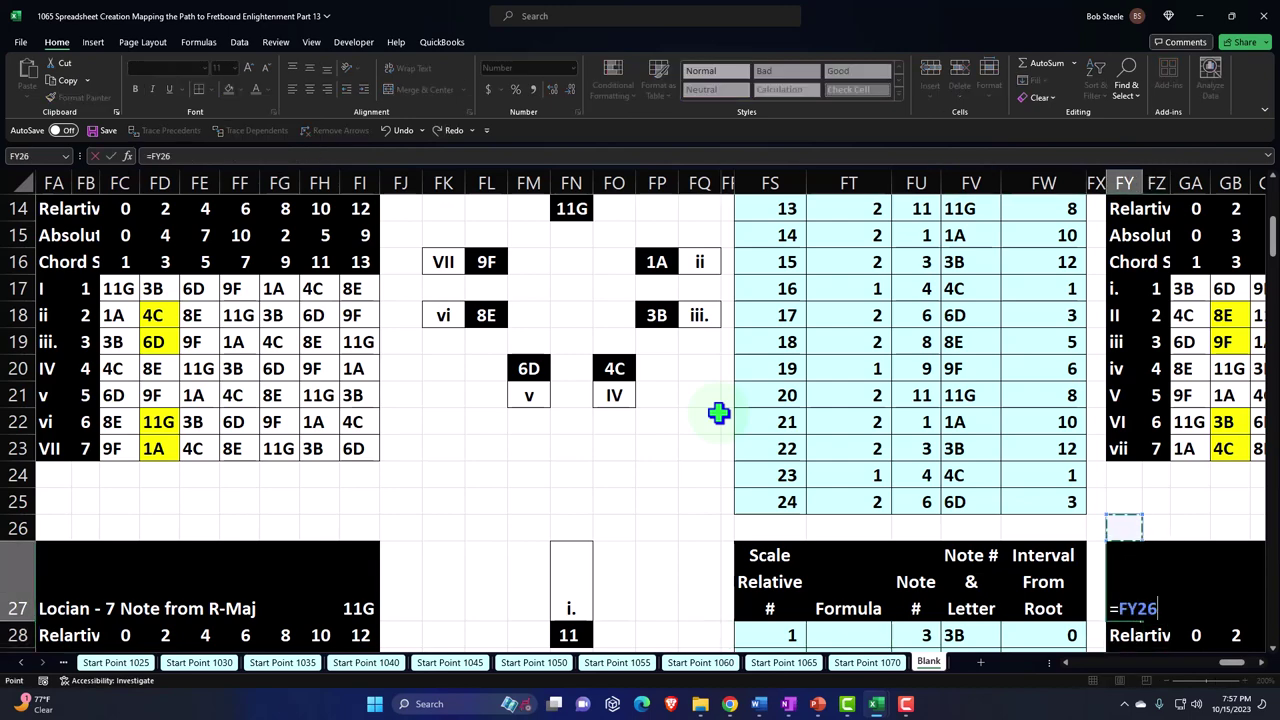
{"action": "key", "text": "Up"}
{"action": "key", "text": "Up"}
{"action": "key", "text": "Up"}
{"action": "key", "text": "Up"}
{"action": "key", "text": "Up"}
{"action": "key", "text": "Up"}
{"action": "key", "text": "Up"}
{"action": "key", "text": "Up"}
{"action": "key", "text": "Up"}
{"action": "key", "text": "Up"}
{"action": "key", "text": "Up"}
{"action": "key", "text": "Up"}
{"action": "key", "text": "Up"}
{"action": "key", "text": "Up"}
{"action": "key", "text": "Up"}
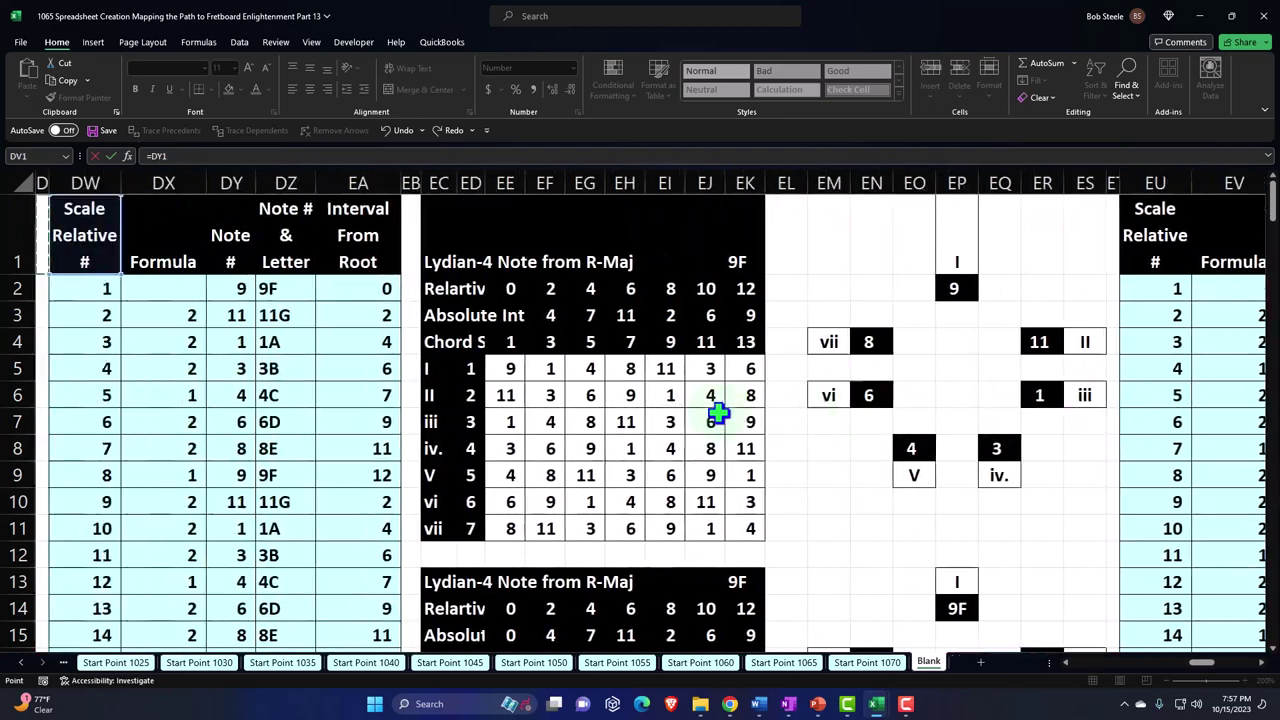
Step: Point FY27's title formula at the Major/Ionian - 1 Note from R-Maj title in AJ1
{"action": "key", "text": "Left"}
{"action": "key", "text": "Left"}
{"action": "key", "text": "Left"}
{"action": "key", "text": "Left"}
{"action": "key", "text": "Left"}
{"action": "key", "text": "Left"}
{"action": "key", "text": "Left"}
{"action": "key", "text": "Left"}
{"action": "key", "text": "Left"}
{"action": "key", "text": "Left"}
{"action": "key", "text": "Left"}
{"action": "key", "text": "Left"}
{"action": "key", "text": "Left"}
{"action": "key", "text": "Left"}
{"action": "key", "text": "Left"}
{"action": "key", "text": "Left"}
{"action": "key", "text": "Left"}
{"action": "key", "text": "Left"}
{"action": "key", "text": "Left"}
{"action": "key", "text": "Left"}
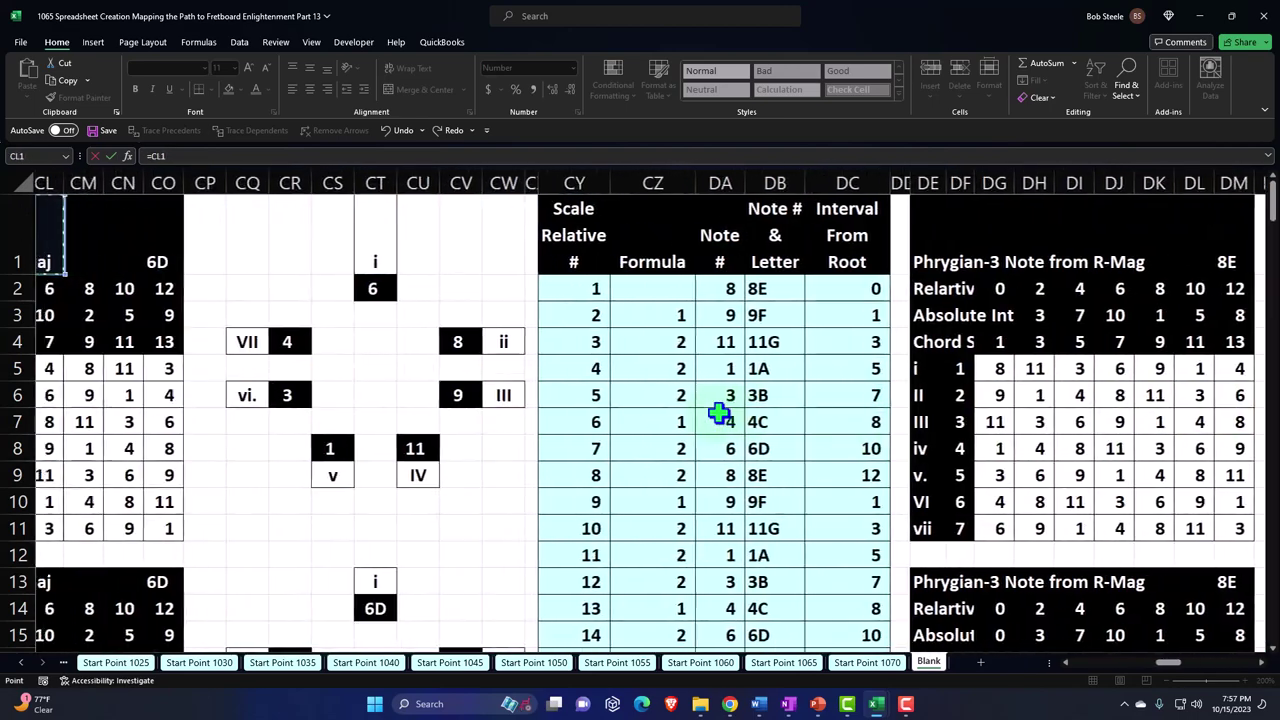
{"action": "key", "text": "Left"}
{"action": "key", "text": "Left"}
{"action": "key", "text": "Left"}
{"action": "key", "text": "Left"}
{"action": "key", "text": "Left"}
{"action": "key", "text": "Left"}
{"action": "key", "text": "Left"}
{"action": "key", "text": "Left"}
{"action": "key", "text": "Left"}
{"action": "key", "text": "Left"}
{"action": "key", "text": "Left"}
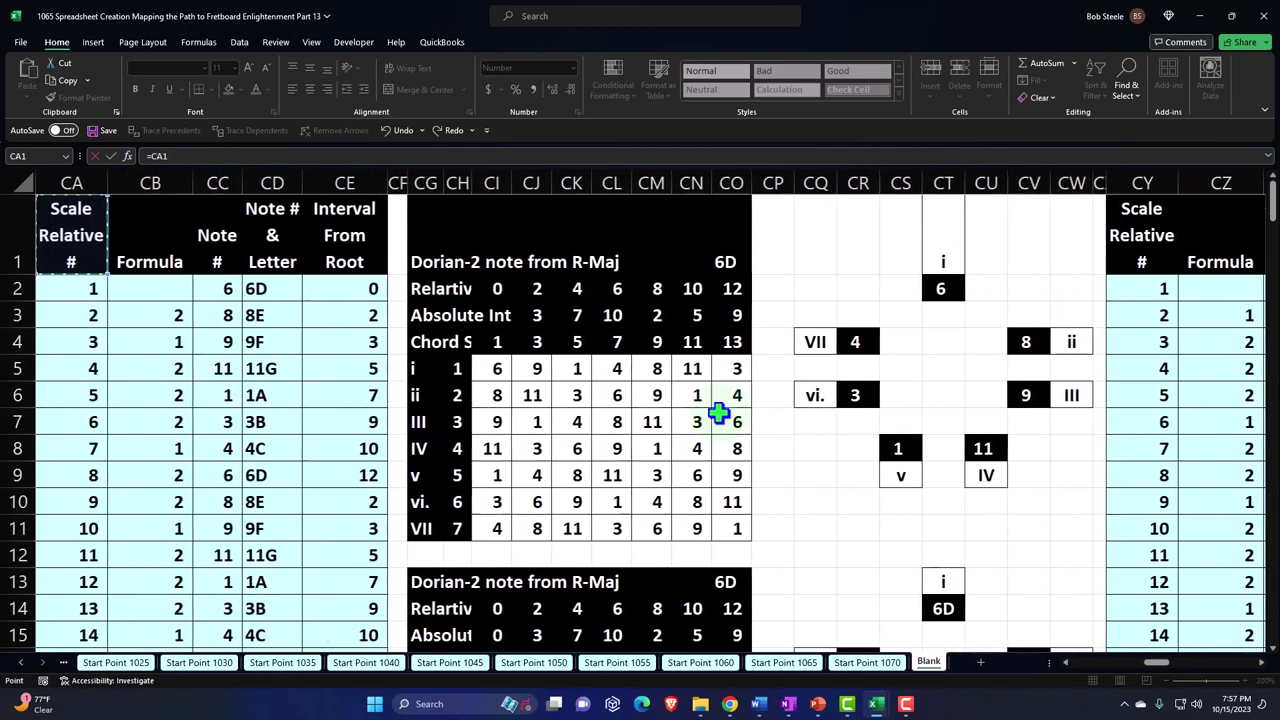
{"action": "key", "text": "Left"}
{"action": "key", "text": "Left"}
{"action": "key", "text": "Left"}
{"action": "key", "text": "Left"}
{"action": "key", "text": "Left"}
{"action": "key", "text": "Left"}
{"action": "key", "text": "Left"}
{"action": "key", "text": "Left"}
{"action": "key", "text": "Left"}
{"action": "key", "text": "Left"}
{"action": "key", "text": "Left"}
{"action": "key", "text": "Left"}
{"action": "key", "text": "Left"}
{"action": "key", "text": "Left"}
{"action": "key", "text": "Left"}
{"action": "key", "text": "Left"}
{"action": "key", "text": "Left"}
{"action": "key", "text": "Left"}
{"action": "key", "text": "Left"}
{"action": "key", "text": "Left"}
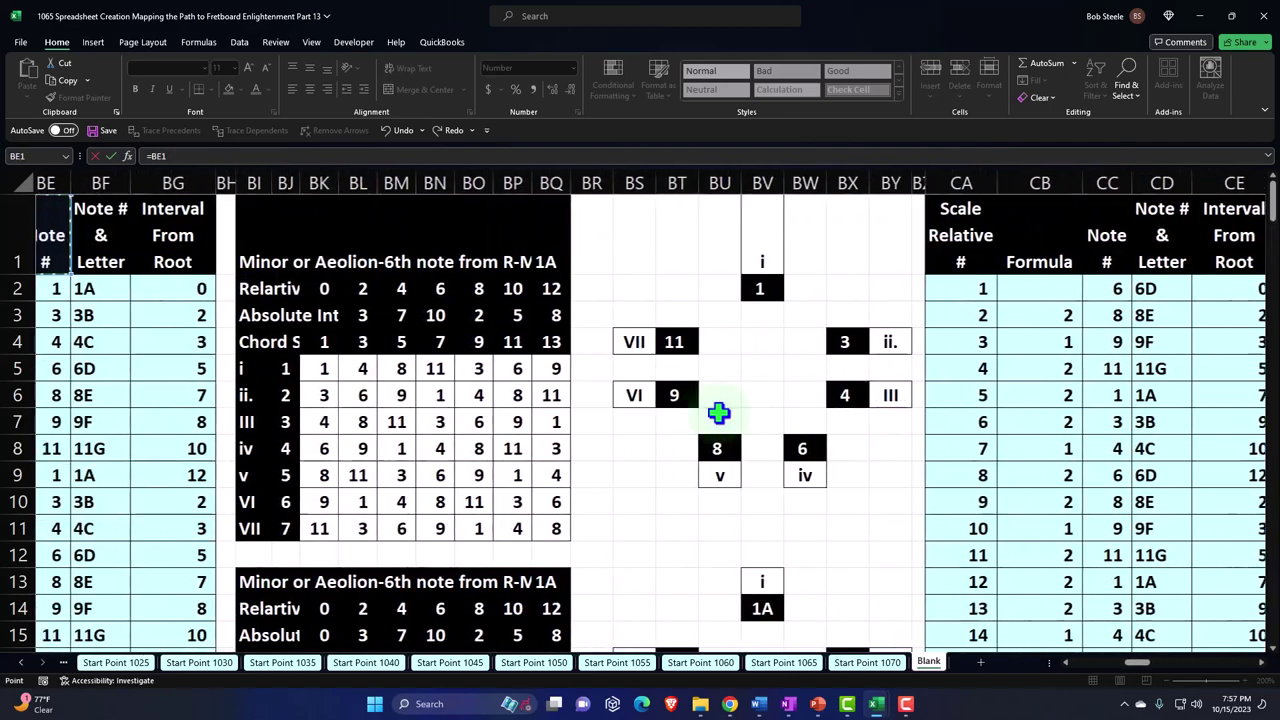
{"action": "key", "text": "Left"}
{"action": "key", "text": "Left"}
{"action": "key", "text": "Left"}
{"action": "key", "text": "Left"}
{"action": "key", "text": "Left"}
{"action": "key", "text": "Left"}
{"action": "key", "text": "Left"}
{"action": "key", "text": "Left"}
{"action": "key", "text": "Left"}
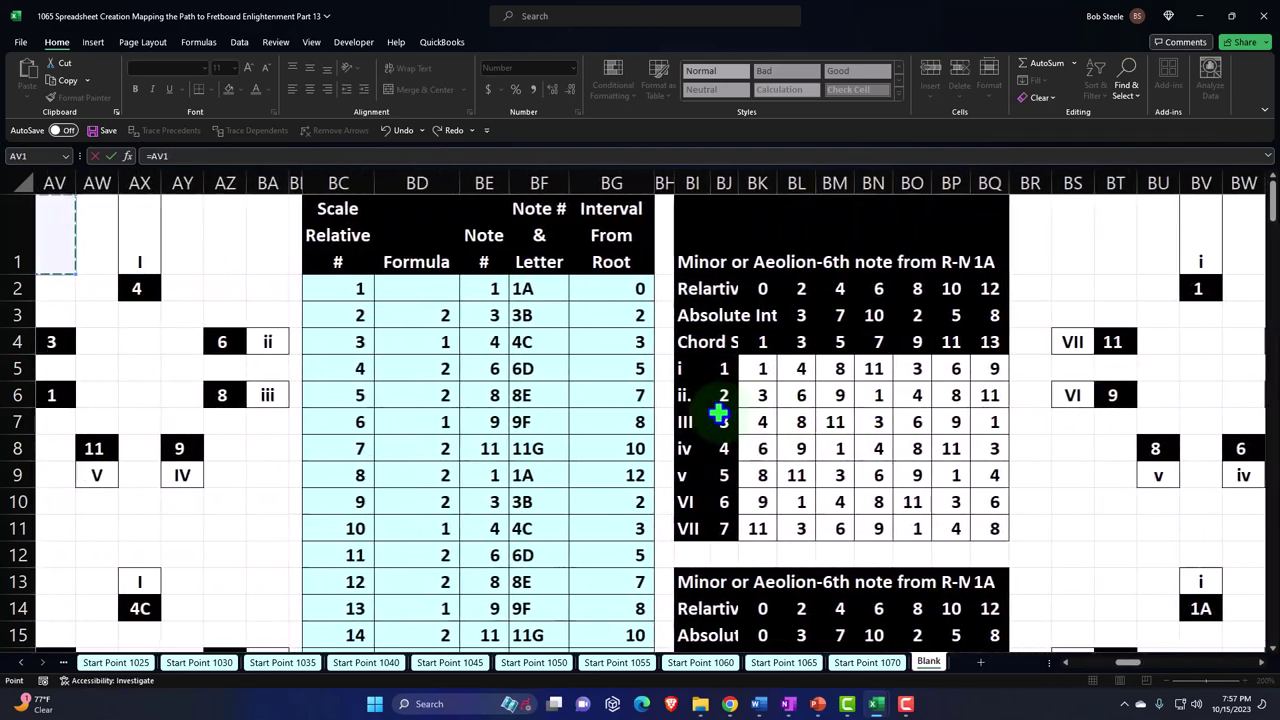
{"action": "key", "text": "Left"}
{"action": "key", "text": "Left"}
{"action": "key", "text": "Left"}
{"action": "key", "text": "Left"}
{"action": "key", "text": "Left"}
{"action": "key", "text": "Left"}
{"action": "key", "text": "Left"}
{"action": "key", "text": "Left"}
{"action": "key", "text": "Left"}
{"action": "key", "text": "Left"}
{"action": "key", "text": "Left"}
{"action": "key", "text": "Left"}
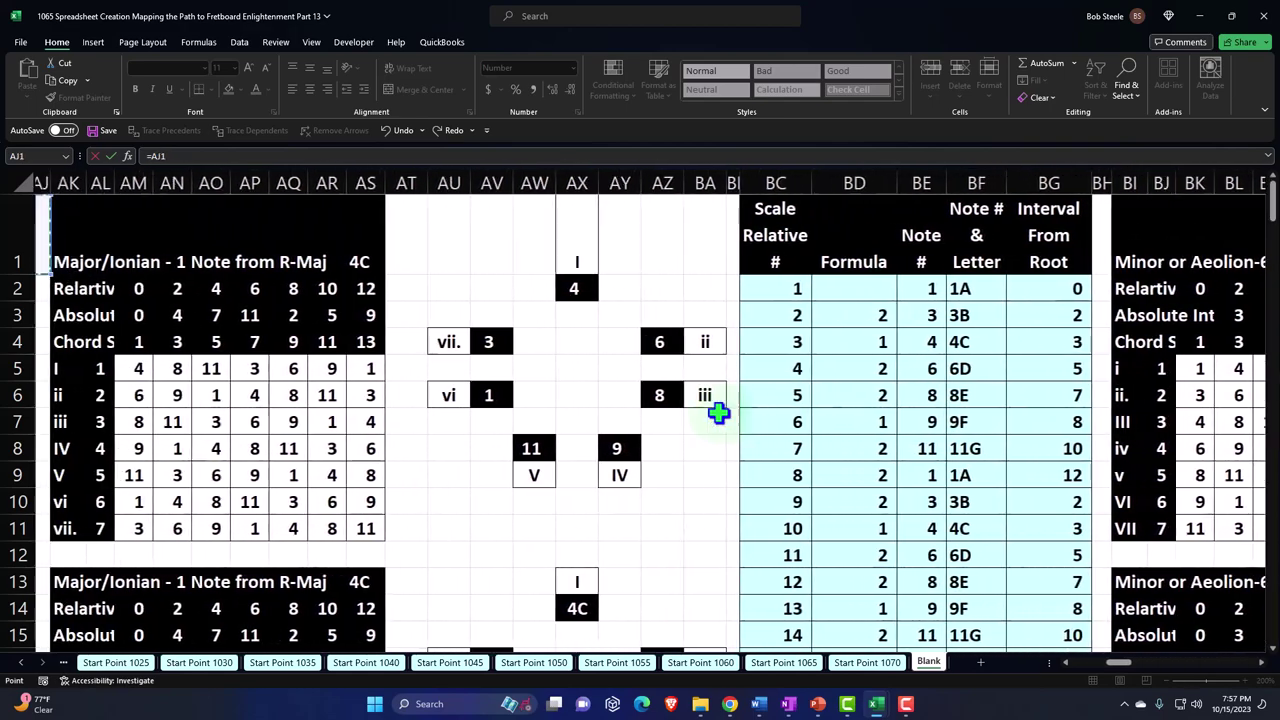
{"action": "key", "text": "Left"}
{"action": "key", "text": "Left"}
{"action": "key", "text": "Escape"}
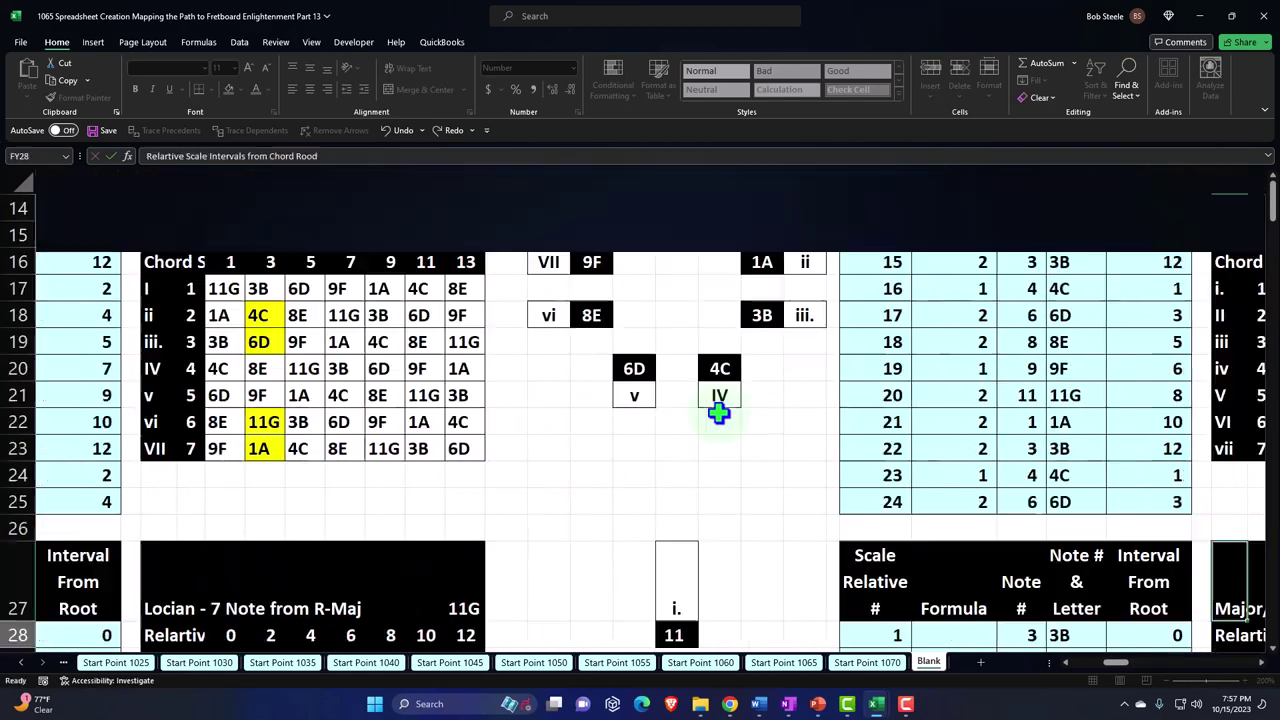
{"action": "key", "text": "Right"}
{"action": "key", "text": "Right"}
{"action": "key", "text": "Right"}
{"action": "key", "text": "Right"}
{"action": "key", "text": "Right"}
{"action": "key", "text": "Right"}
{"action": "key", "text": "Right"}
{"action": "key", "text": "Right"}
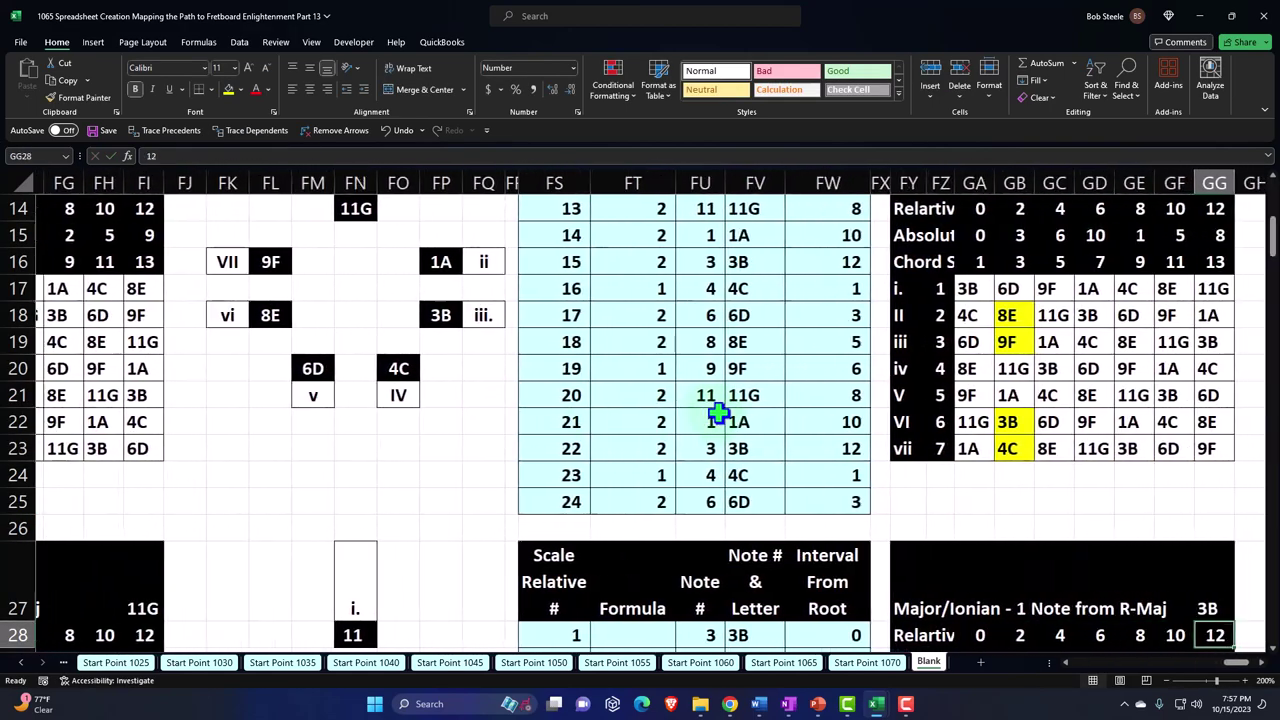
{"action": "key", "text": "Right"}
{"action": "key", "text": "Right"}
{"action": "key", "text": "Right"}
Step: Fill header cell FS27 Red, then check the formulas in FT29 and FU28
{"action": "scroll", "coordinate": [719, 413], "scroll_direction": "down", "scroll_amount": 3}
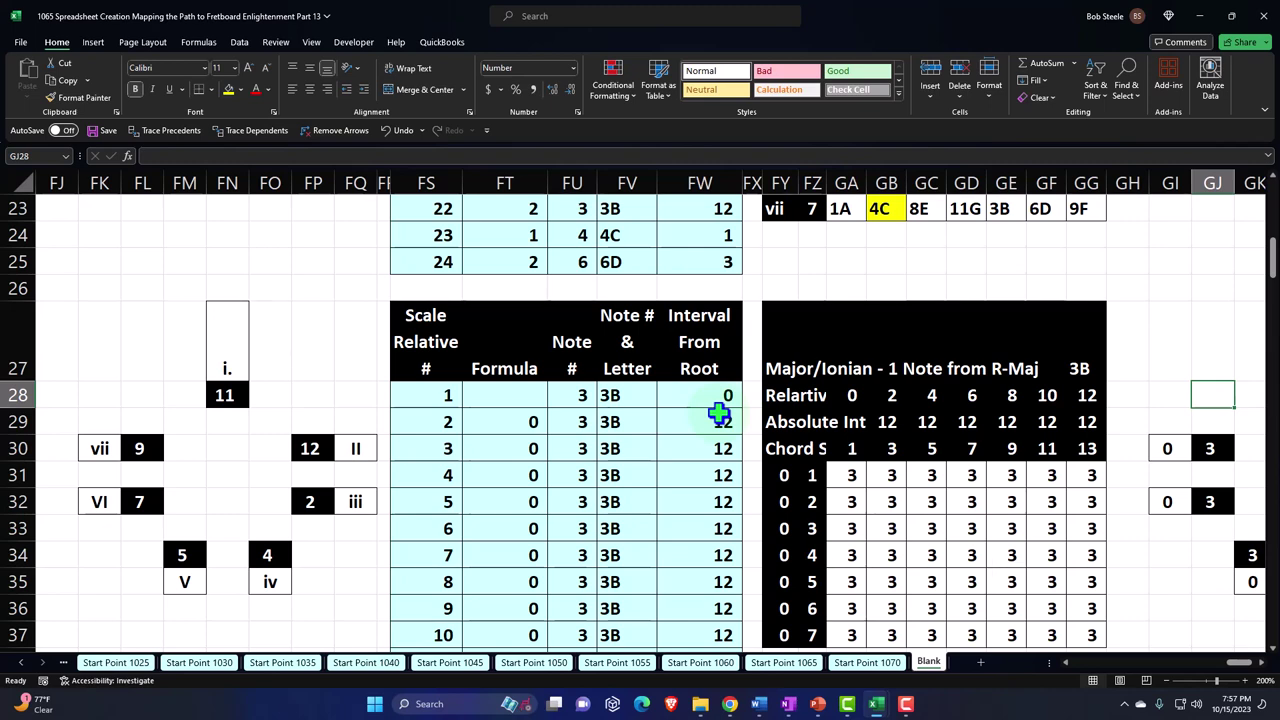
{"action": "left_click", "coordinate": [423, 323]}
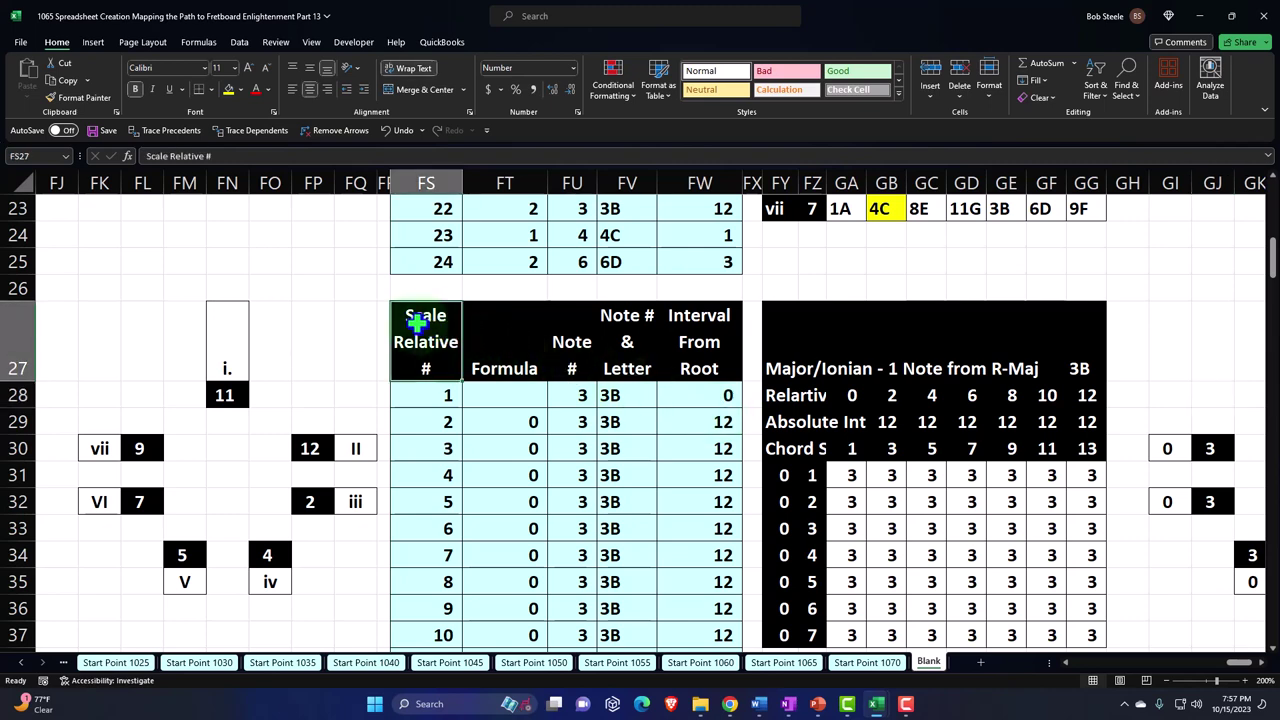
{"action": "left_click", "coordinate": [241, 88]}
{"action": "left_click", "coordinate": [240, 213]}
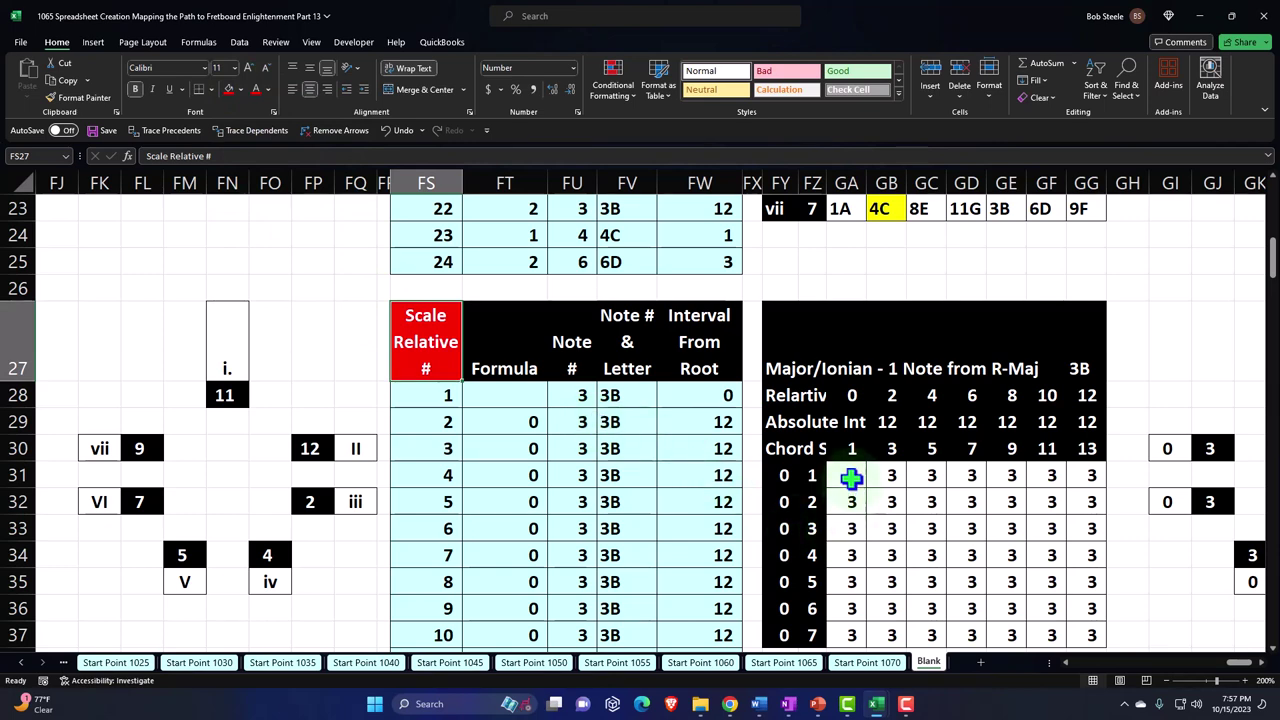
{"action": "left_click", "coordinate": [529, 421]}
{"action": "left_click", "coordinate": [577, 397]}
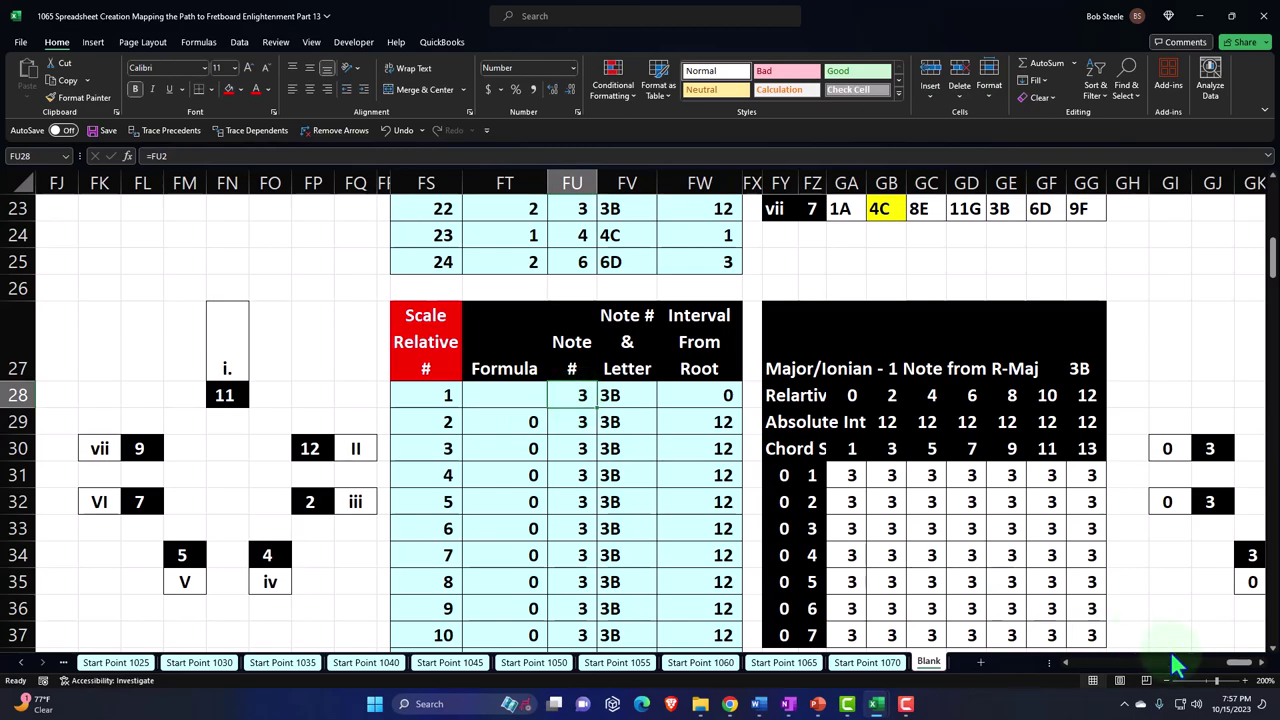
Step: Inspect the lookup formula in the 4C chord table
{"action": "left_click_drag", "start_coordinate": [1228, 663], "coordinate": [1106, 663]}
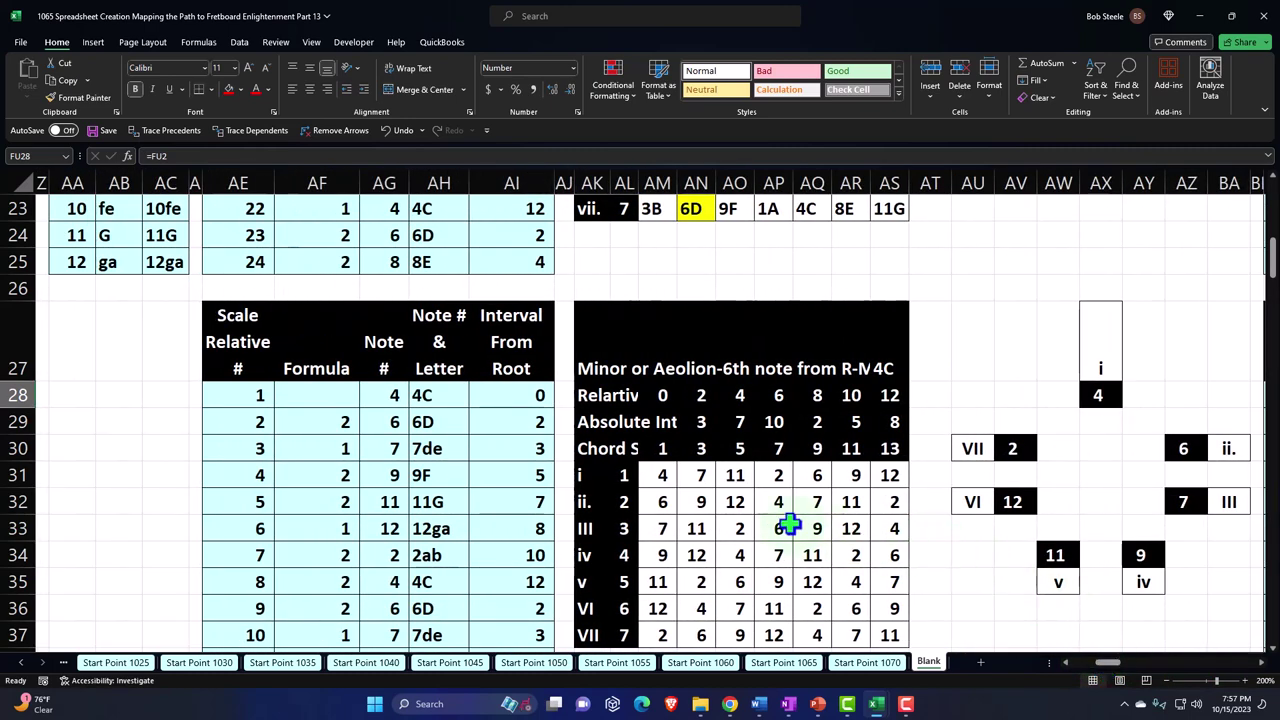
{"action": "scroll", "coordinate": [790, 525], "scroll_direction": "down", "scroll_amount": 3}
{"action": "left_click", "coordinate": [651, 475]}
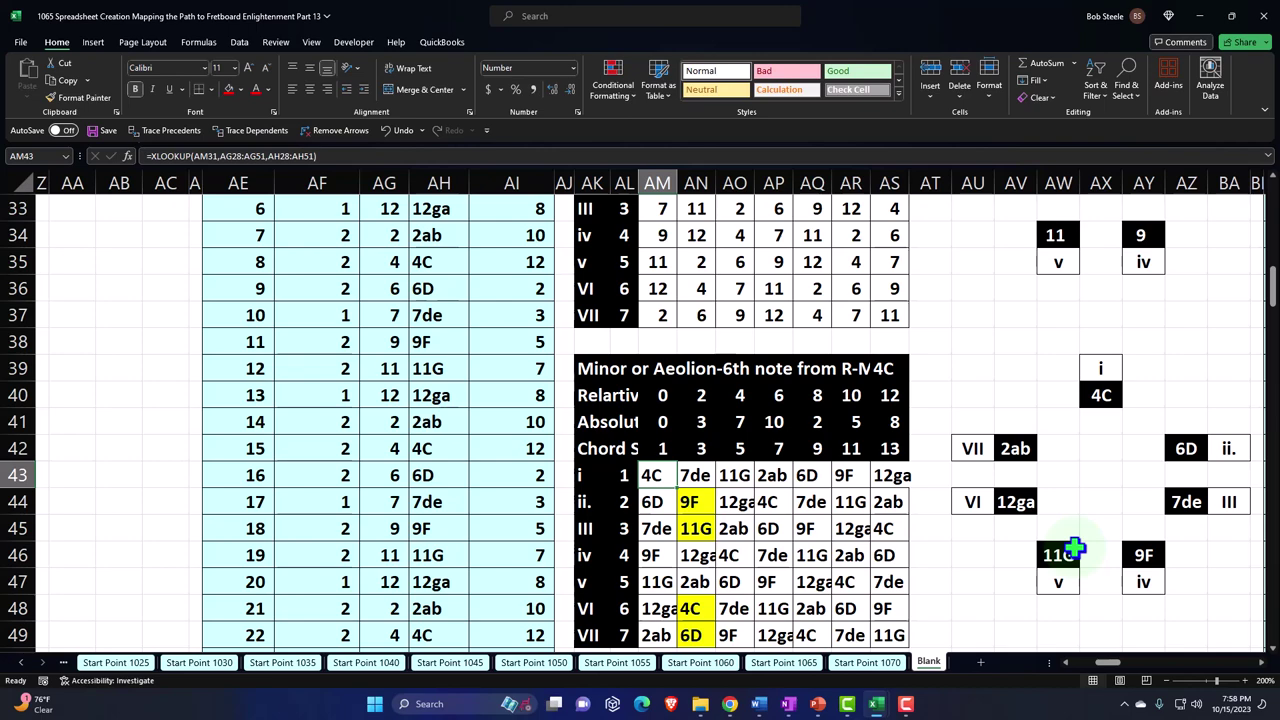
{"action": "scroll", "coordinate": [1076, 548], "scroll_direction": "up", "scroll_amount": 10}
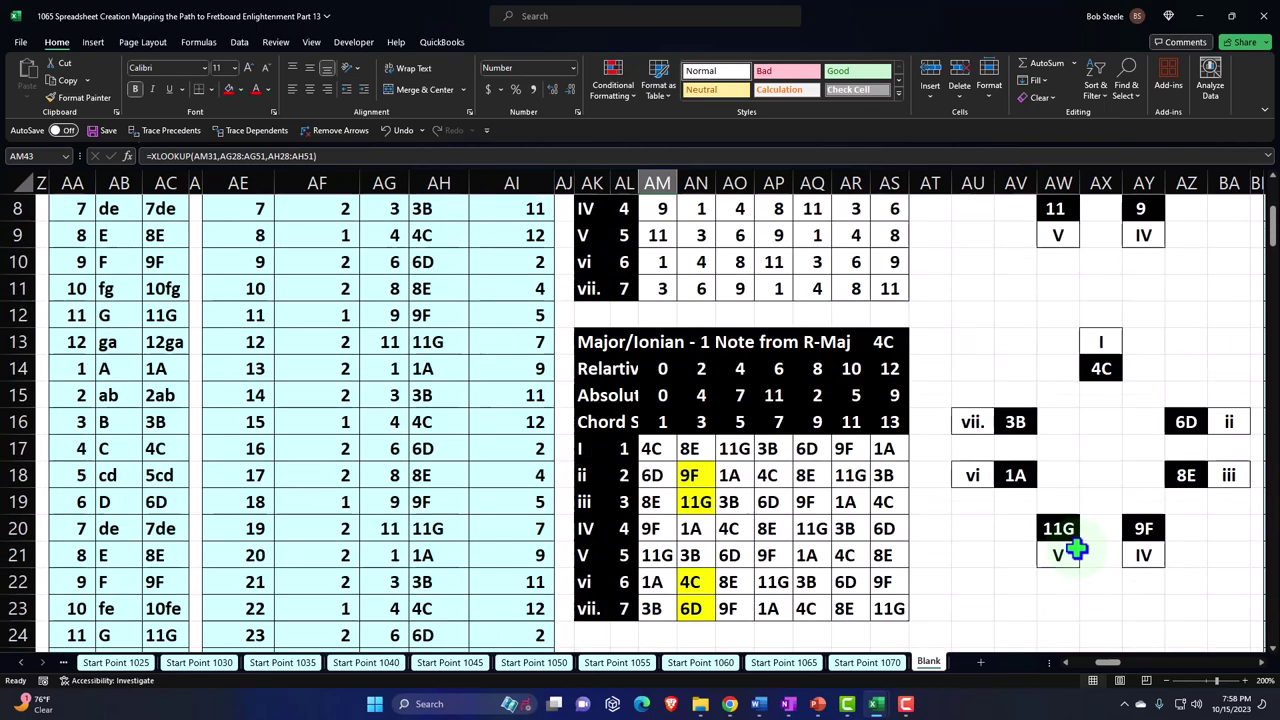
Step: Jump across the mode blocks and check a key cell's link to the chord table
{"action": "left_click", "coordinate": [1018, 427]}
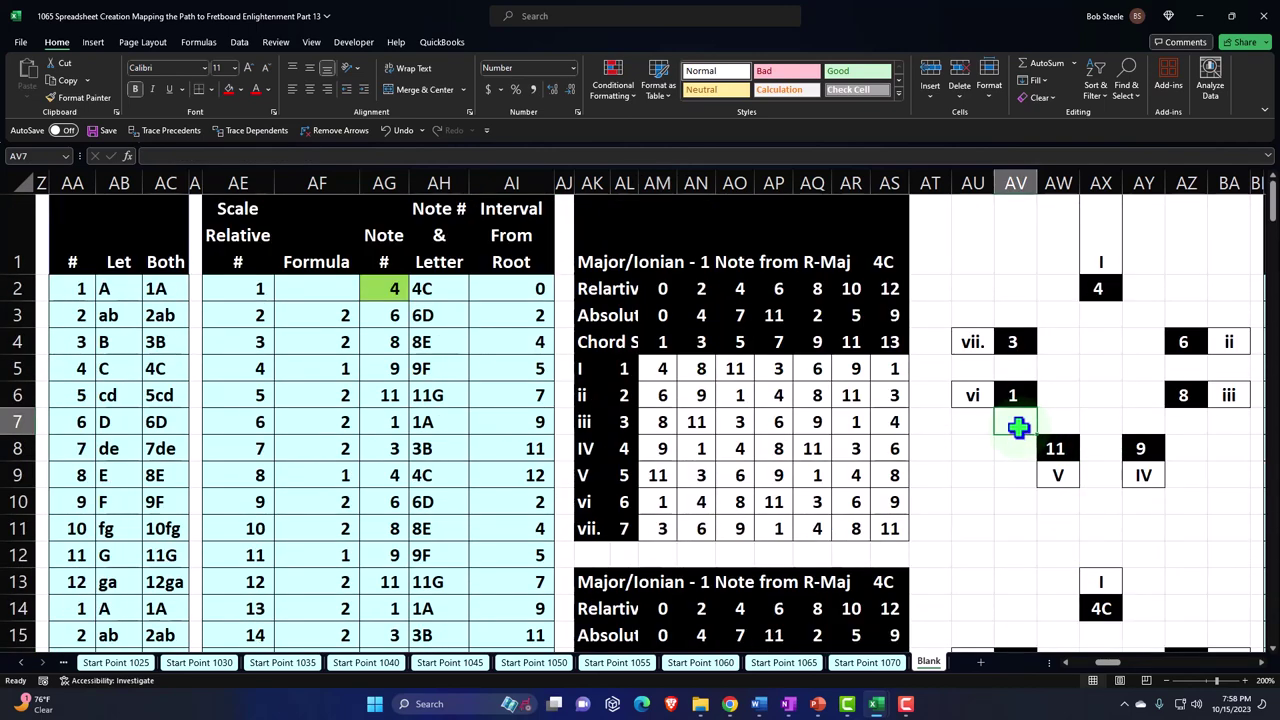
{"action": "key", "text": "Right"}
{"action": "key", "text": "Right"}
{"action": "key", "text": "Right"}
{"action": "key", "text": "Right"}
{"action": "key", "text": "Right"}
{"action": "key", "text": "Right"}
{"action": "key", "text": "Right"}
{"action": "key", "text": "Right"}
{"action": "key", "text": "Right"}
{"action": "key", "text": "Right"}
{"action": "key", "text": "Right"}
{"action": "key", "text": "Right"}
{"action": "key", "text": "Right"}
{"action": "key", "text": "Right"}
{"action": "key", "text": "Right"}
{"action": "key", "text": "Right"}
{"action": "key", "text": "Right"}
{"action": "key", "text": "Right"}
{"action": "key", "text": "Right"}
{"action": "key", "text": "Right"}
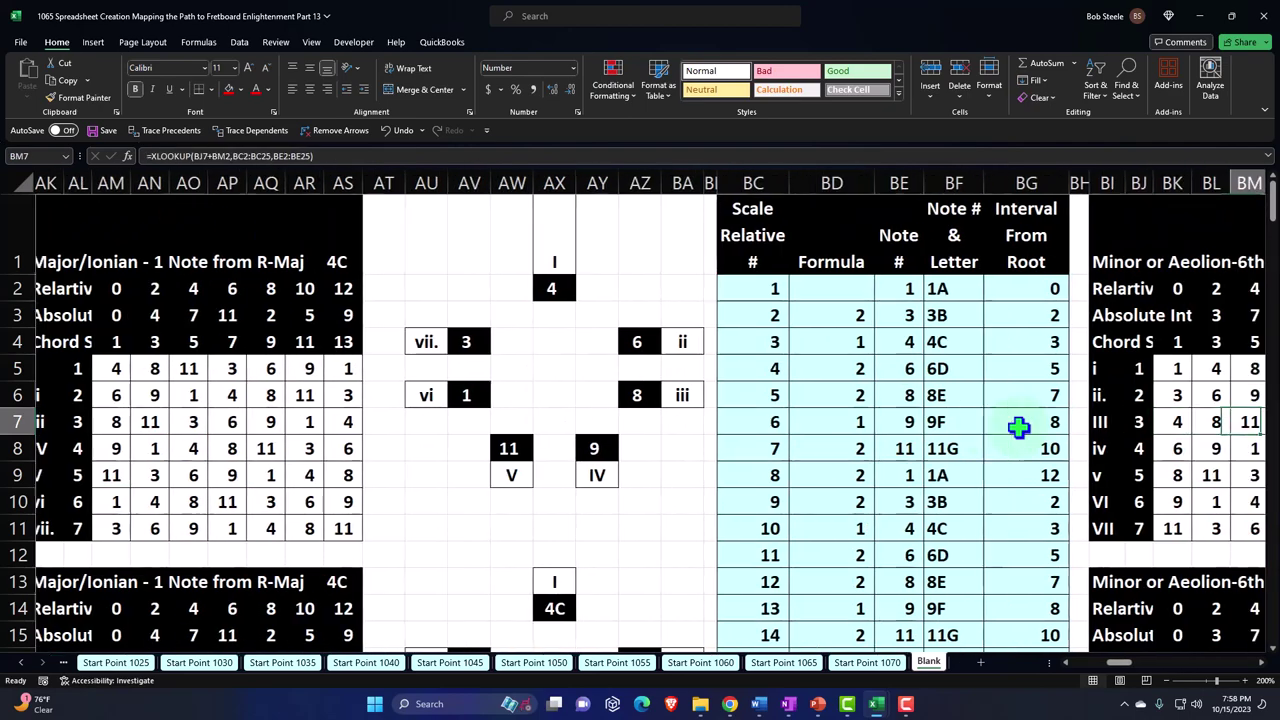
{"action": "key", "text": "Right"}
{"action": "key", "text": "Right"}
{"action": "key", "text": "Right"}
{"action": "key", "text": "Right"}
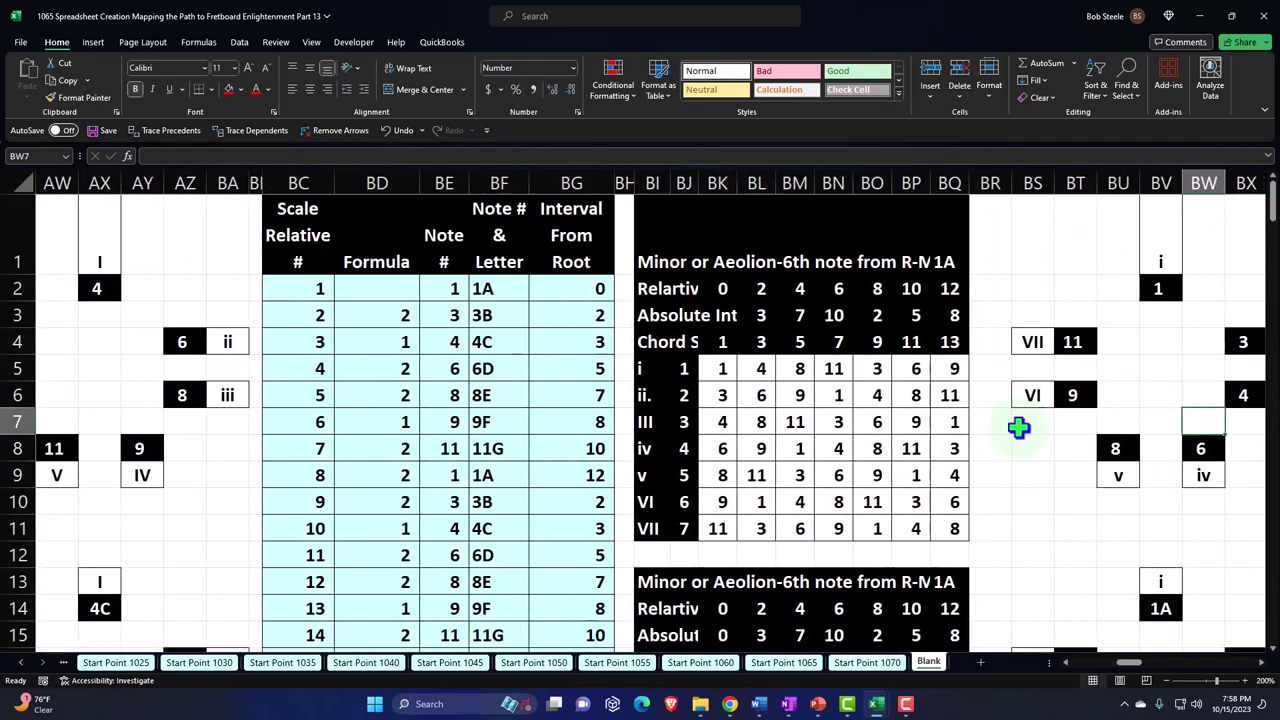
{"action": "scroll", "coordinate": [1018, 427], "scroll_direction": "down", "scroll_amount": 4}
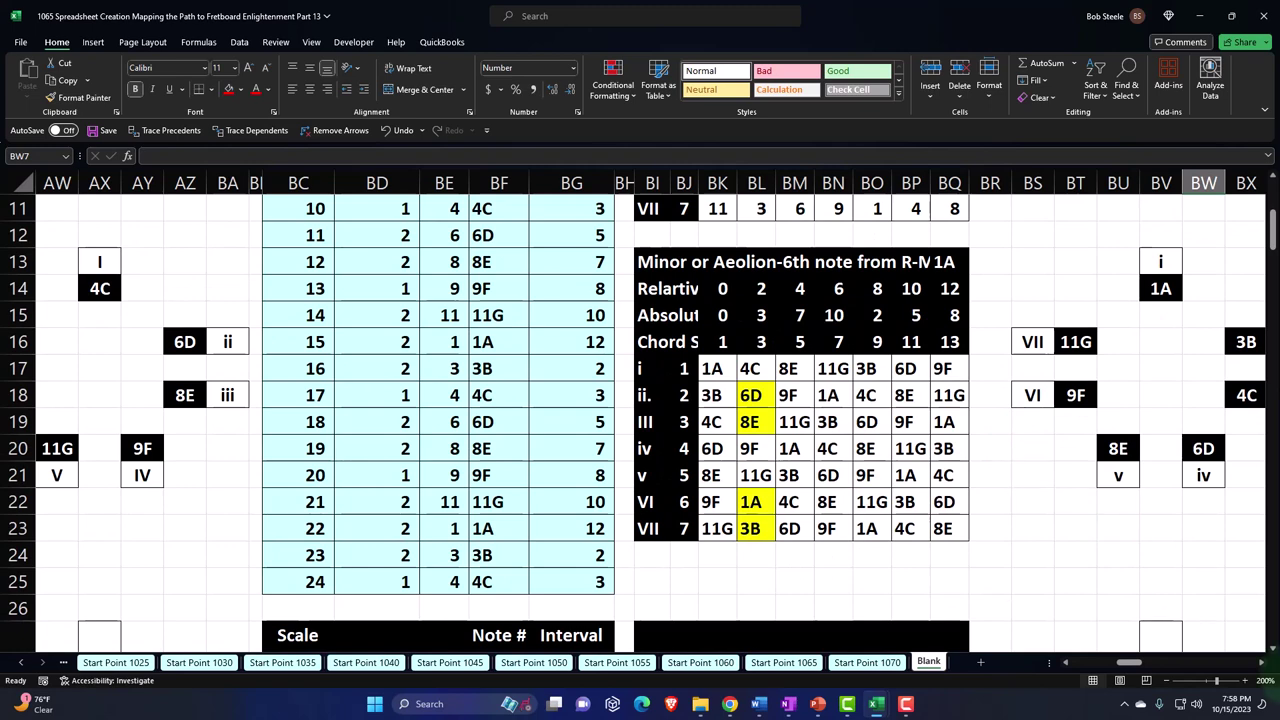
{"action": "left_click", "coordinate": [1260, 664]}
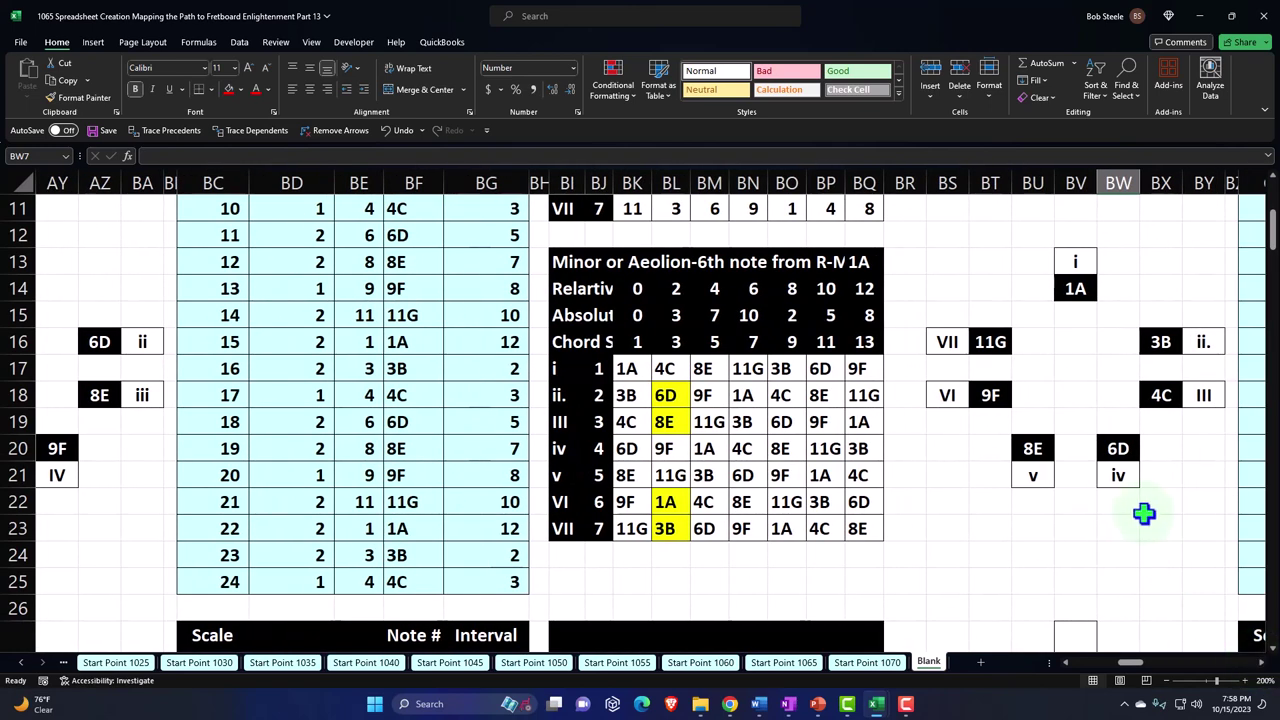
{"action": "left_click", "coordinate": [1075, 290]}
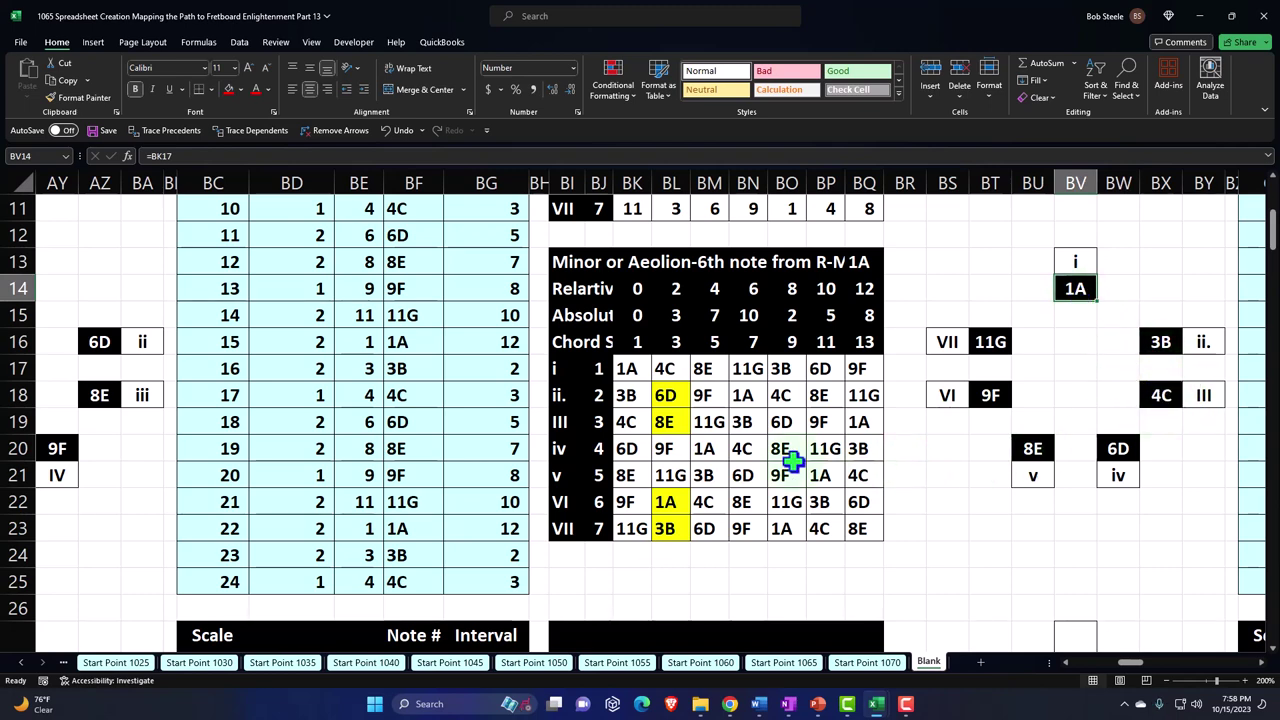
{"action": "scroll", "coordinate": [790, 460], "scroll_direction": "down", "scroll_amount": 8}
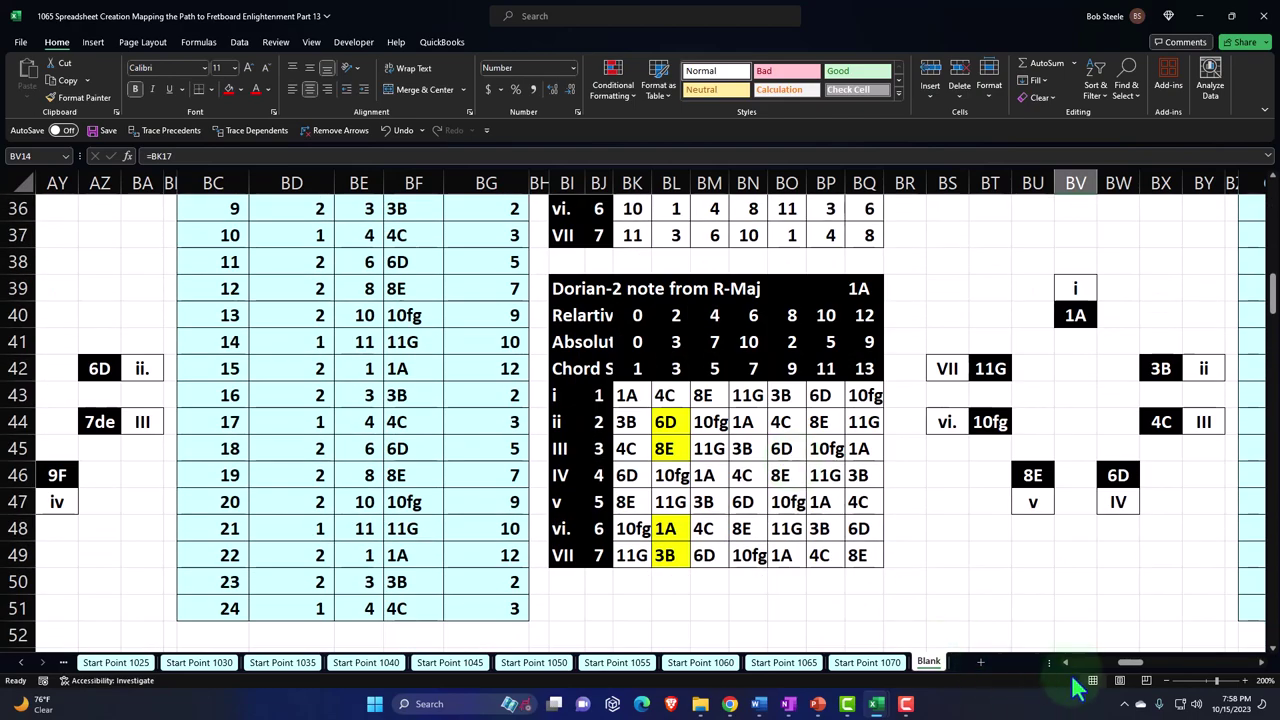
{"action": "left_click_drag", "start_coordinate": [1065, 662], "coordinate": [1064, 660]}
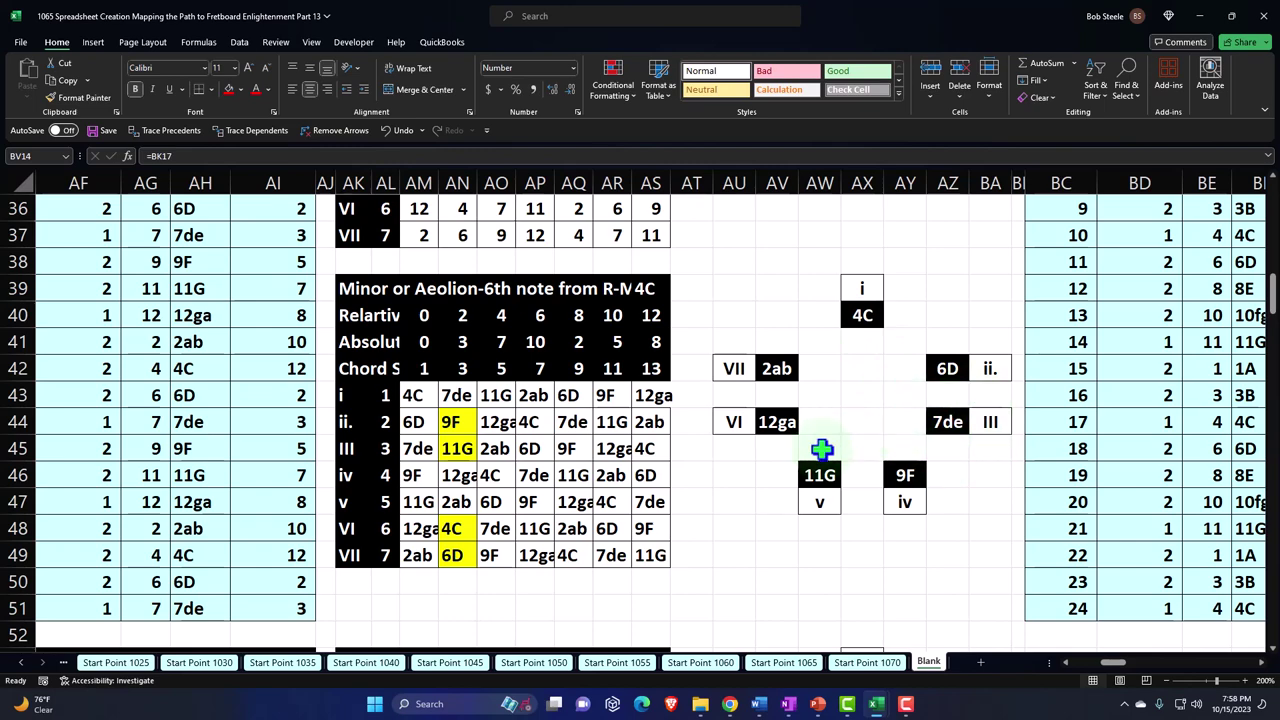
Step: Select the 4C minor block's third note and jump right toward the empty block
{"action": "scroll", "coordinate": [821, 449], "scroll_direction": "up", "scroll_amount": 3}
{"action": "scroll", "coordinate": [821, 449], "scroll_direction": "up", "scroll_amount": 1}
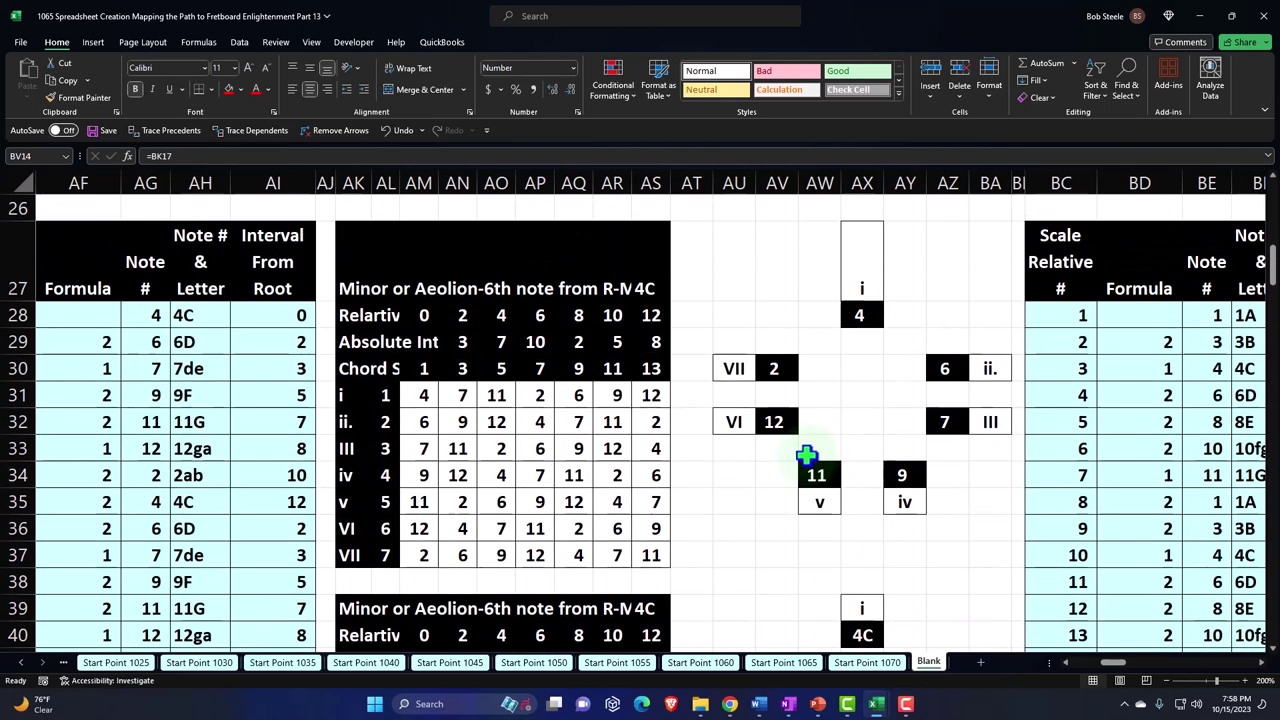
{"action": "left_click", "coordinate": [138, 370]}
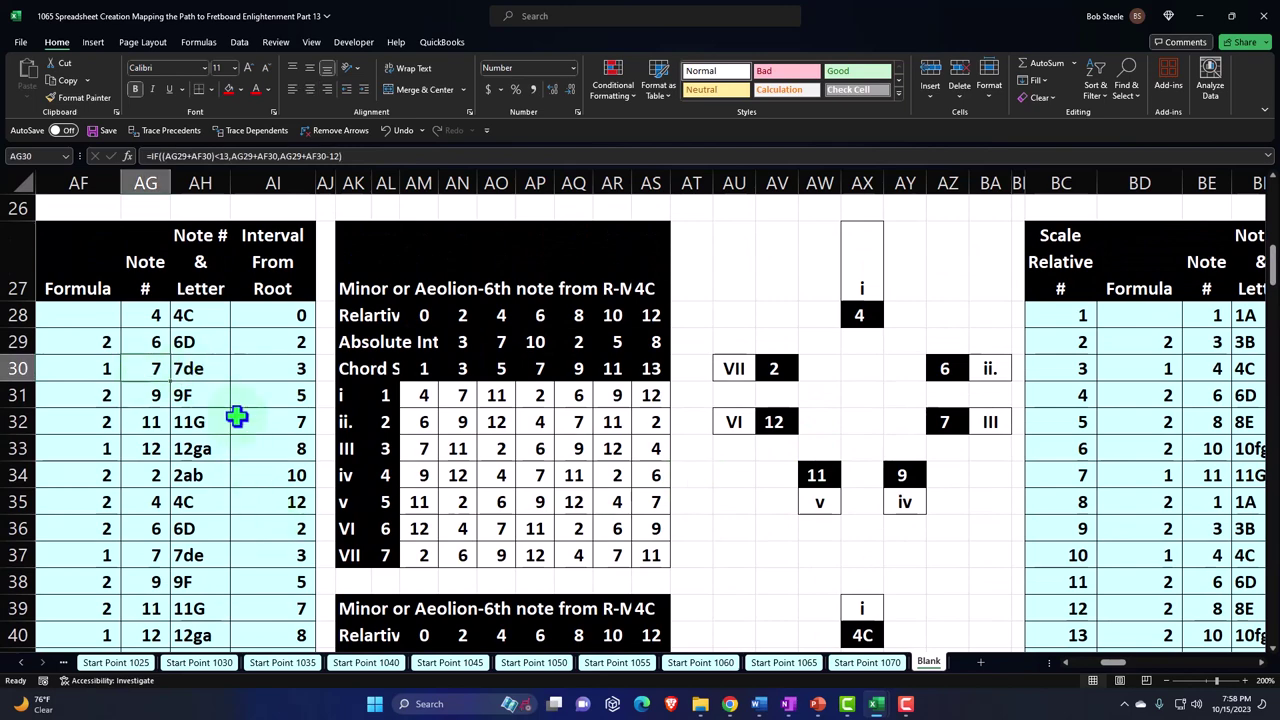
{"action": "key", "text": "Right"}
{"action": "key", "text": "Right"}
{"action": "key", "text": "Right"}
{"action": "key", "text": "Right"}
{"action": "key", "text": "Right"}
{"action": "key", "text": "Right"}
{"action": "key", "text": "Right"}
{"action": "key", "text": "Right"}
{"action": "key", "text": "Right"}
{"action": "key", "text": "Right"}
{"action": "key", "text": "Right"}
{"action": "key", "text": "Right"}
{"action": "key", "text": "Right"}
{"action": "key", "text": "Right"}
{"action": "key", "text": "Right"}
{"action": "key", "text": "Right"}
{"action": "key", "text": "Right"}
{"action": "key", "text": "Right"}
{"action": "key", "text": "Right"}
{"action": "key", "text": "Right"}
{"action": "key", "text": "Right"}
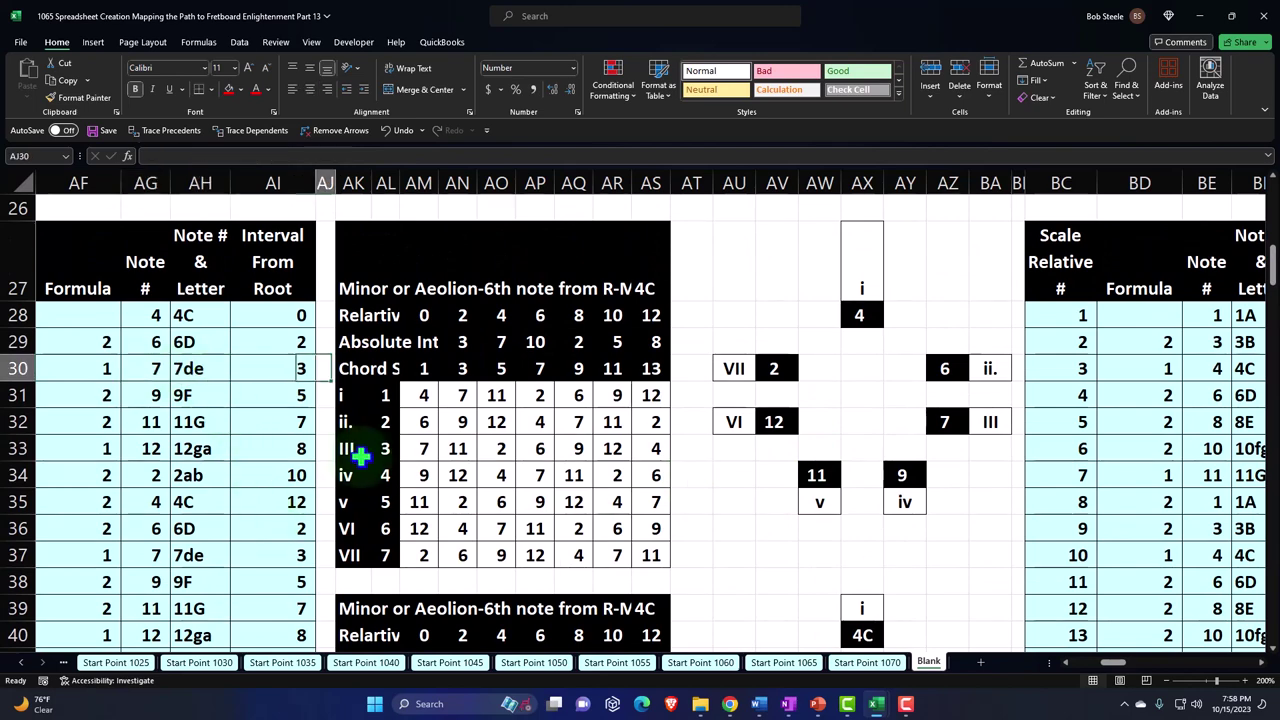
{"action": "key", "text": "Right"}
{"action": "key", "text": "Right"}
{"action": "key", "text": "Right"}
{"action": "key", "text": "Right"}
{"action": "key", "text": "Right"}
{"action": "key", "text": "Right"}
{"action": "key", "text": "Right"}
{"action": "key", "text": "Right"}
{"action": "key", "text": "Right"}
{"action": "key", "text": "Right"}
{"action": "key", "text": "Right"}
{"action": "key", "text": "Right"}
{"action": "key", "text": "Right"}
{"action": "key", "text": "Right"}
{"action": "key", "text": "Right"}
{"action": "key", "text": "Right"}
{"action": "key", "text": "Right"}
{"action": "key", "text": "Right"}
{"action": "key", "text": "Right"}
{"action": "key", "text": "Right"}
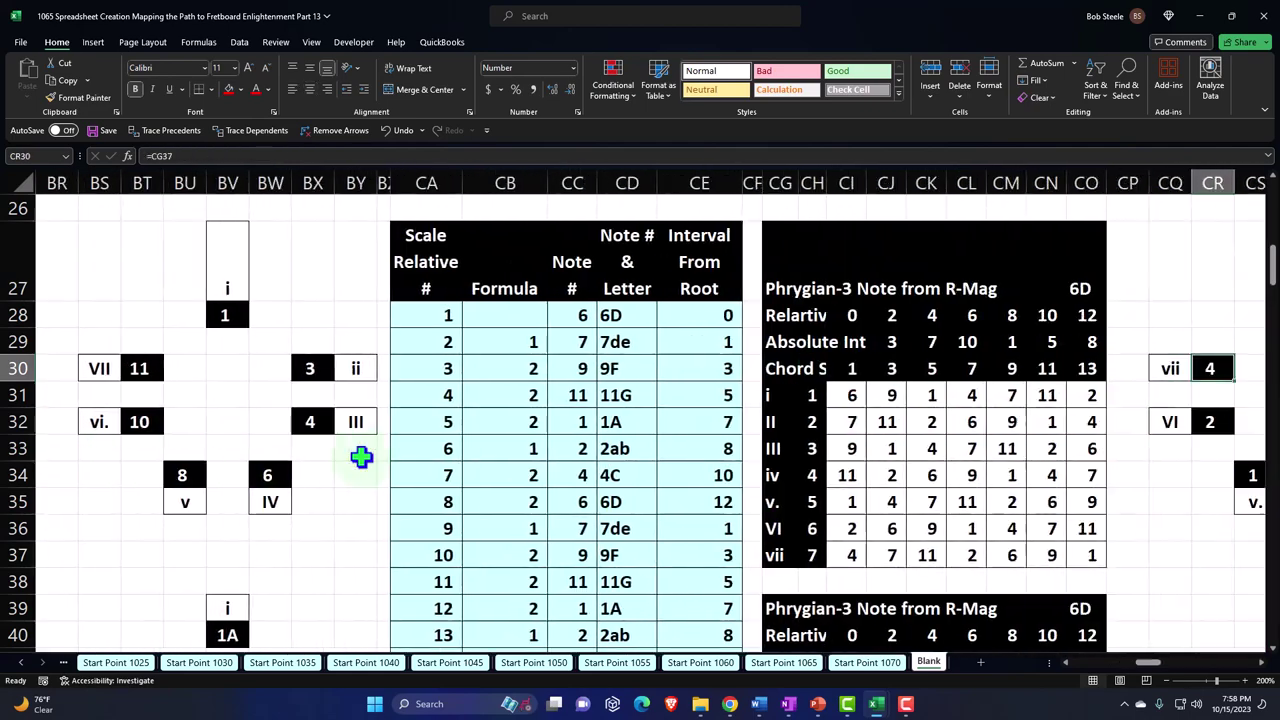
{"action": "key", "text": "Right"}
{"action": "key", "text": "Right"}
{"action": "key", "text": "Right"}
{"action": "key", "text": "Right"}
{"action": "key", "text": "Right"}
{"action": "key", "text": "Right"}
{"action": "key", "text": "Right"}
{"action": "key", "text": "Right"}
{"action": "key", "text": "Right"}
{"action": "key", "text": "Right"}
{"action": "key", "text": "Right"}
{"action": "key", "text": "Right"}
{"action": "key", "text": "Right"}
{"action": "key", "text": "Right"}
{"action": "key", "text": "Right"}
{"action": "key", "text": "Right"}
{"action": "key", "text": "Right"}
{"action": "key", "text": "Right"}
{"action": "key", "text": "Right"}
{"action": "key", "text": "Right"}
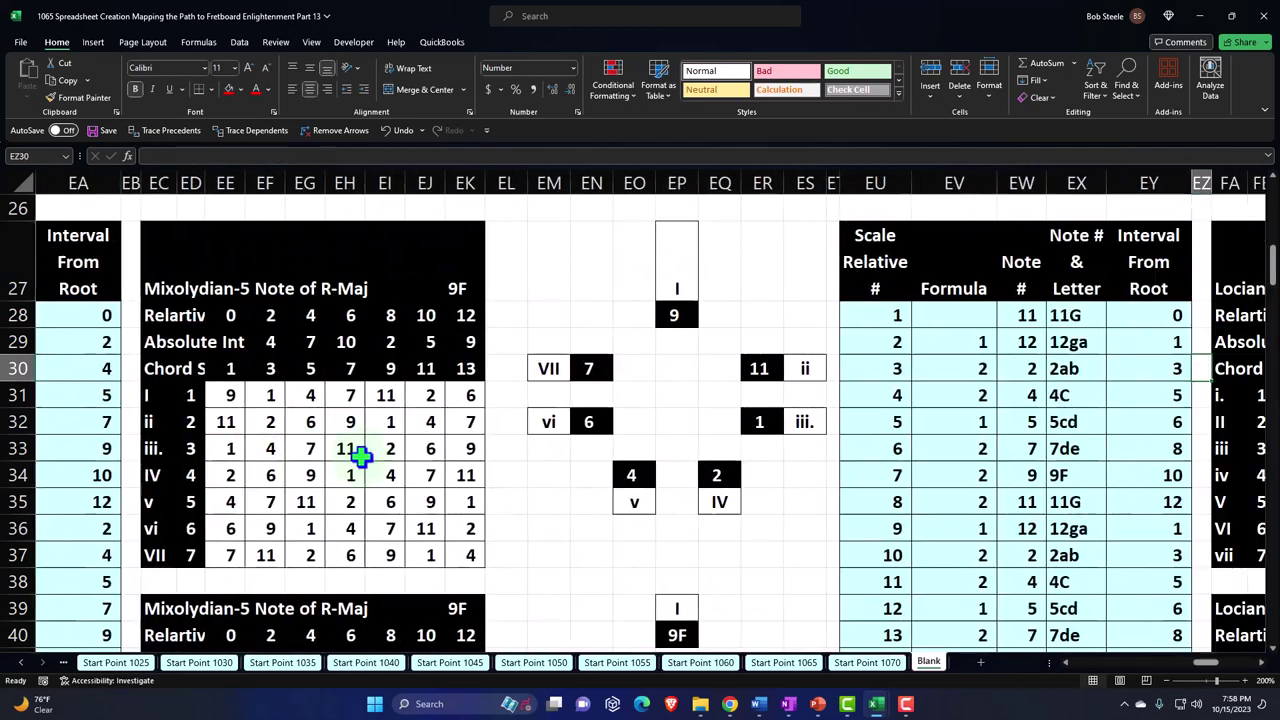
Step: Set FU28 to =AG30, the 4C minor block's third note, so the block keys on 7de
{"action": "key", "text": "Left"}
{"action": "key", "text": "Left"}
{"action": "key", "text": "Left"}
{"action": "key", "text": "Left"}
{"action": "key", "text": "Left"}
{"action": "key", "text": "Left"}
{"action": "key", "text": "Left"}
{"action": "key", "text": "Left"}
{"action": "key", "text": "Left"}
{"action": "key", "text": "Left"}
{"action": "key", "text": "Left"}
{"action": "key", "text": "Left"}
{"action": "key", "text": "Left"}
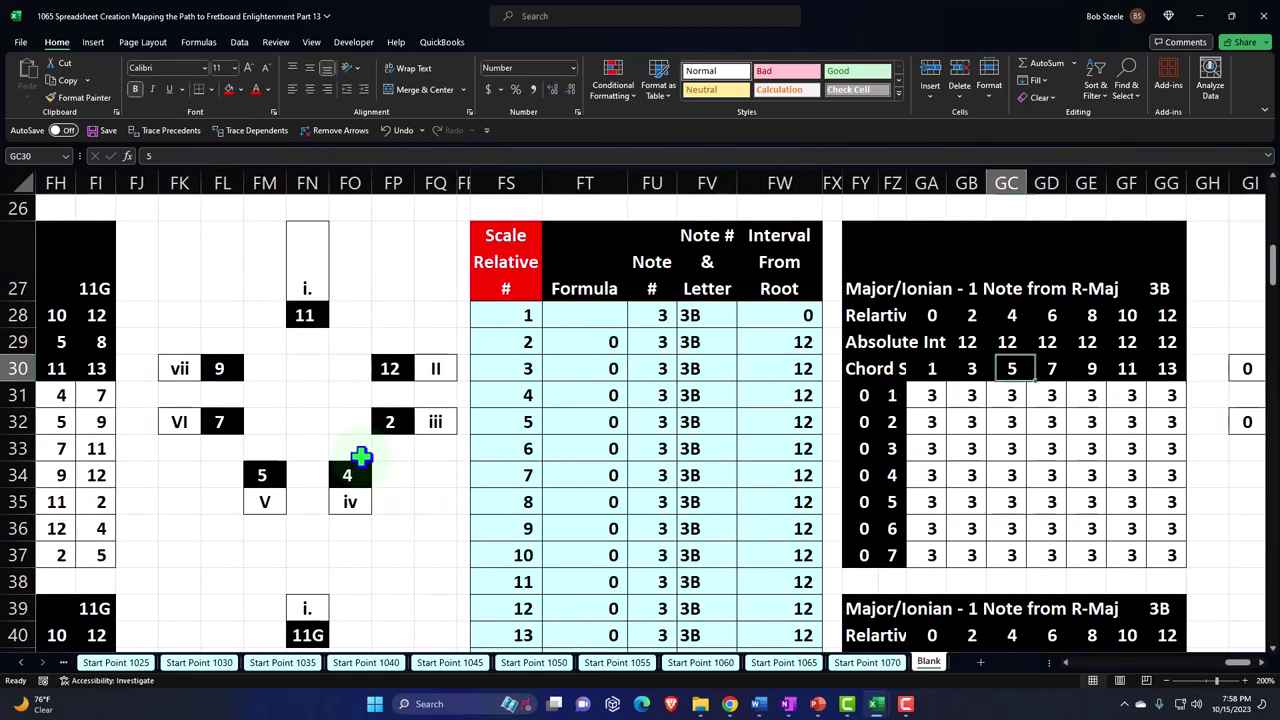
{"action": "key", "text": "Up"}
{"action": "key", "text": "Up"}
{"action": "key", "text": "Right"}
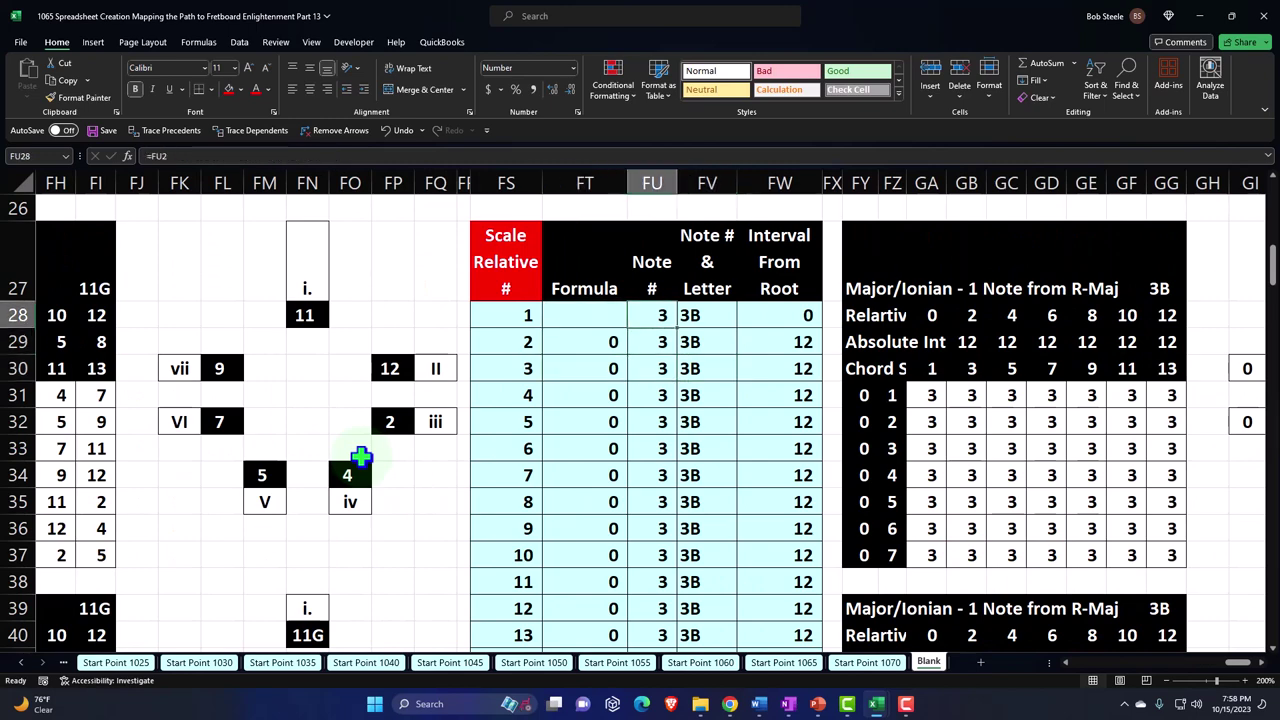
{"action": "type", "text": "="}
{"action": "key", "text": "Left"}
{"action": "key", "text": "Left"}
{"action": "key", "text": "Left"}
{"action": "key", "text": "Left"}
{"action": "key", "text": "Left"}
{"action": "key", "text": "Left"}
{"action": "key", "text": "Left"}
{"action": "key", "text": "Left"}
{"action": "key", "text": "Left"}
{"action": "key", "text": "Left"}
{"action": "key", "text": "Left"}
{"action": "key", "text": "Left"}
{"action": "key", "text": "Left"}
{"action": "key", "text": "Left"}
{"action": "key", "text": "Left"}
{"action": "key", "text": "Left"}
{"action": "key", "text": "Left"}
{"action": "key", "text": "Left"}
{"action": "key", "text": "Left"}
{"action": "key", "text": "Left"}
{"action": "key", "text": "Left"}
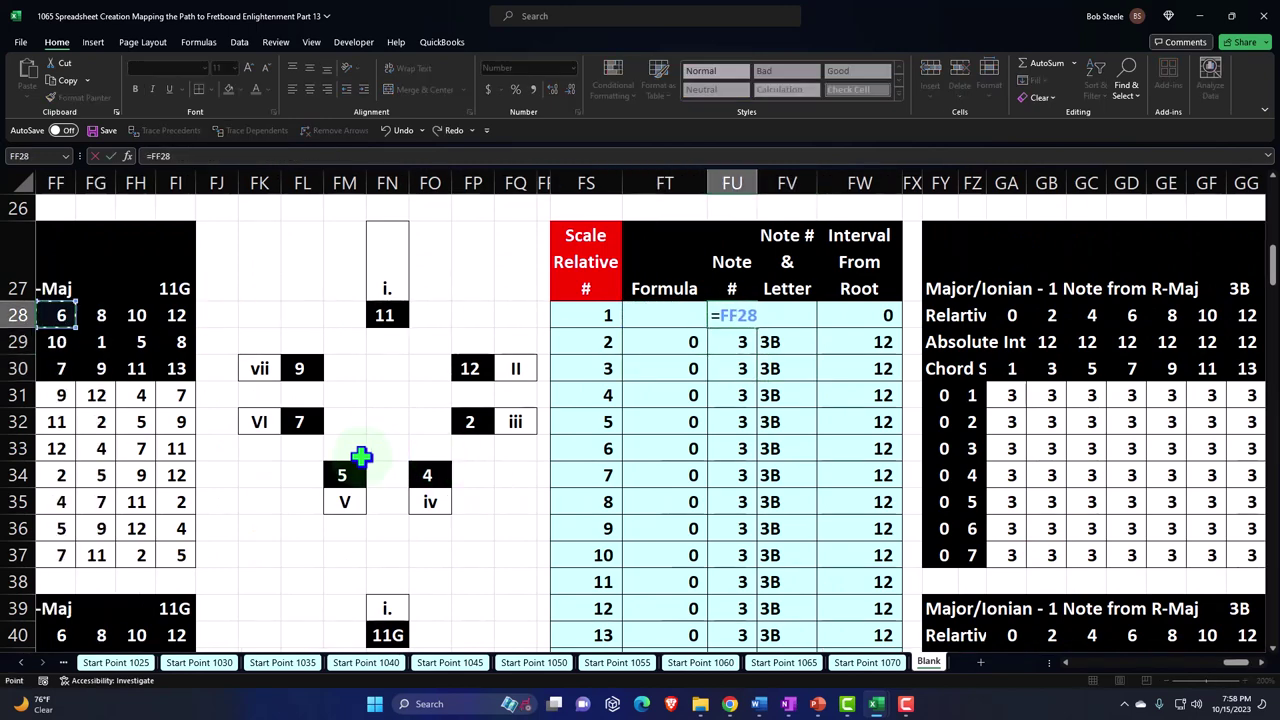
{"action": "key", "text": "Left"}
{"action": "key", "text": "Left"}
{"action": "key", "text": "Left"}
{"action": "key", "text": "Left"}
{"action": "key", "text": "Left"}
{"action": "key", "text": "Left"}
{"action": "key", "text": "Left"}
{"action": "key", "text": "Left"}
{"action": "key", "text": "Left"}
{"action": "key", "text": "Left"}
{"action": "key", "text": "Left"}
{"action": "key", "text": "Left"}
{"action": "key", "text": "Left"}
{"action": "key", "text": "Left"}
{"action": "key", "text": "Left"}
{"action": "key", "text": "Left"}
{"action": "key", "text": "Left"}
{"action": "key", "text": "Left"}
{"action": "key", "text": "Left"}
{"action": "key", "text": "Left"}
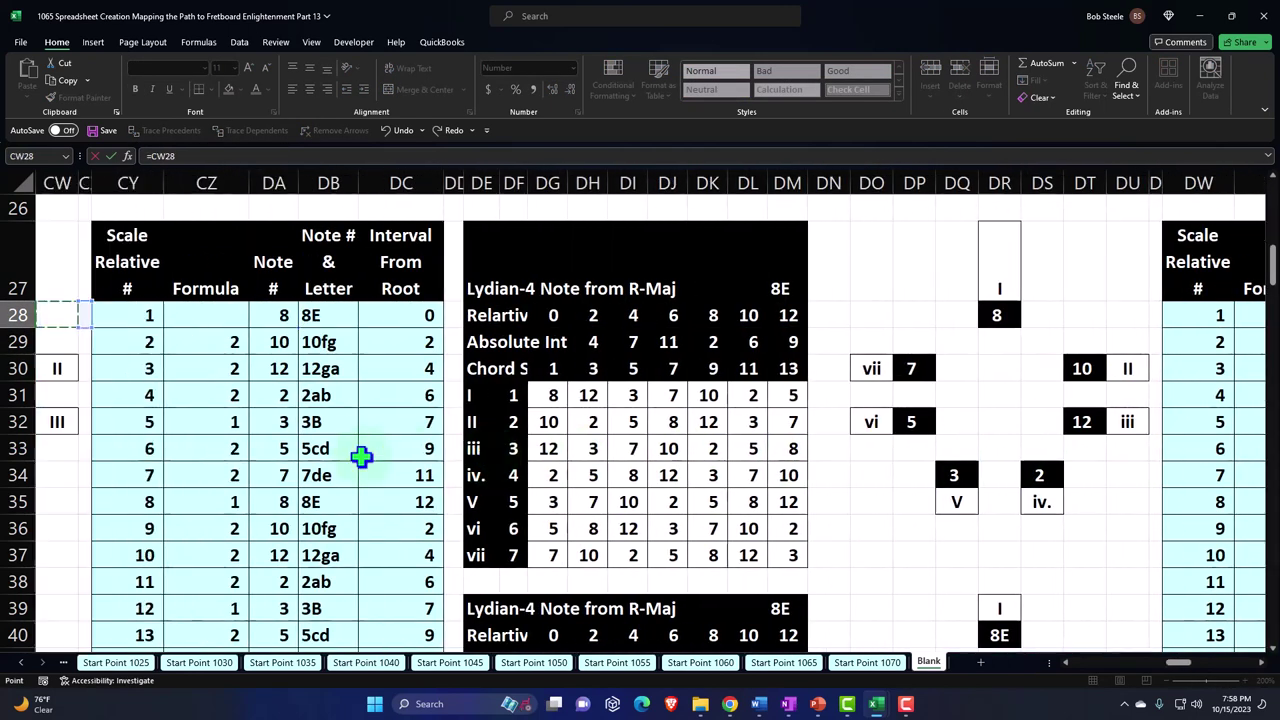
{"action": "key", "text": "Left"}
{"action": "key", "text": "Left"}
{"action": "key", "text": "Left"}
{"action": "key", "text": "Left"}
{"action": "key", "text": "Left"}
{"action": "key", "text": "Left"}
{"action": "key", "text": "Left"}
{"action": "key", "text": "Left"}
{"action": "key", "text": "Left"}
{"action": "key", "text": "Left"}
{"action": "key", "text": "Left"}
{"action": "key", "text": "Left"}
{"action": "key", "text": "Left"}
{"action": "key", "text": "Left"}
{"action": "key", "text": "Left"}
{"action": "key", "text": "Left"}
{"action": "key", "text": "Left"}
{"action": "key", "text": "Left"}
{"action": "key", "text": "Left"}
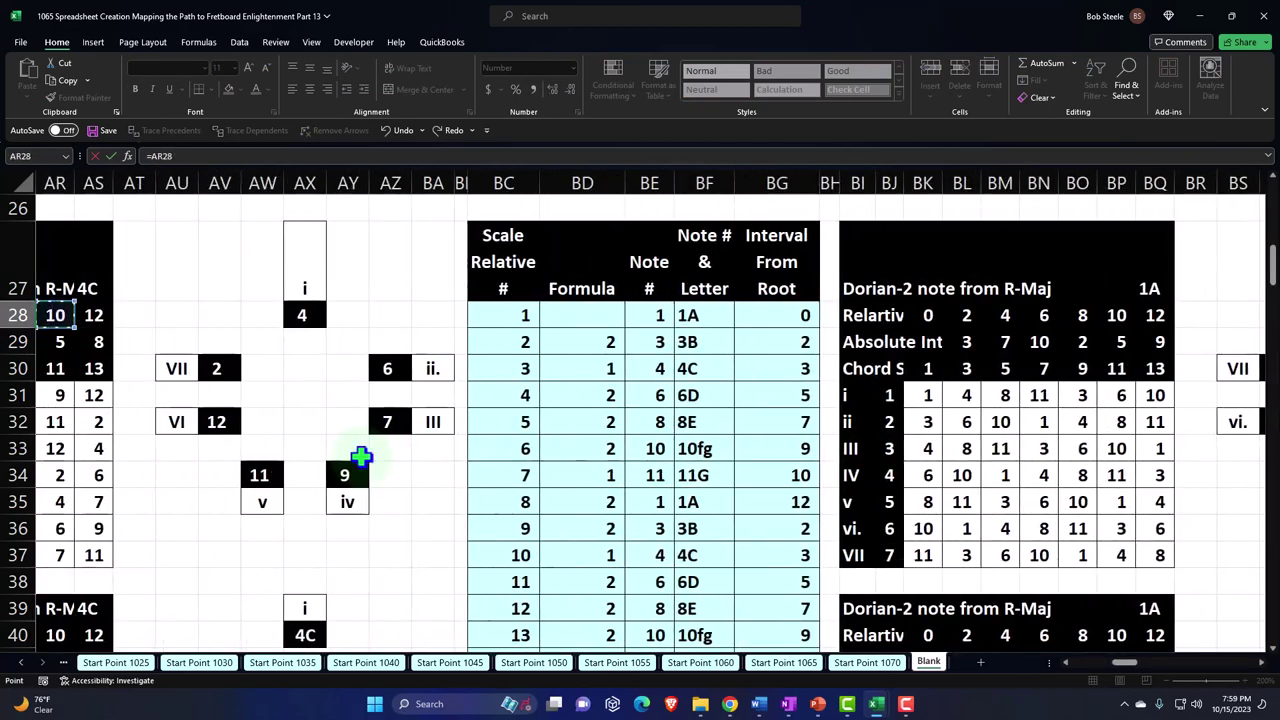
{"action": "key", "text": "Left"}
{"action": "key", "text": "Left"}
{"action": "key", "text": "Left"}
{"action": "key", "text": "Left"}
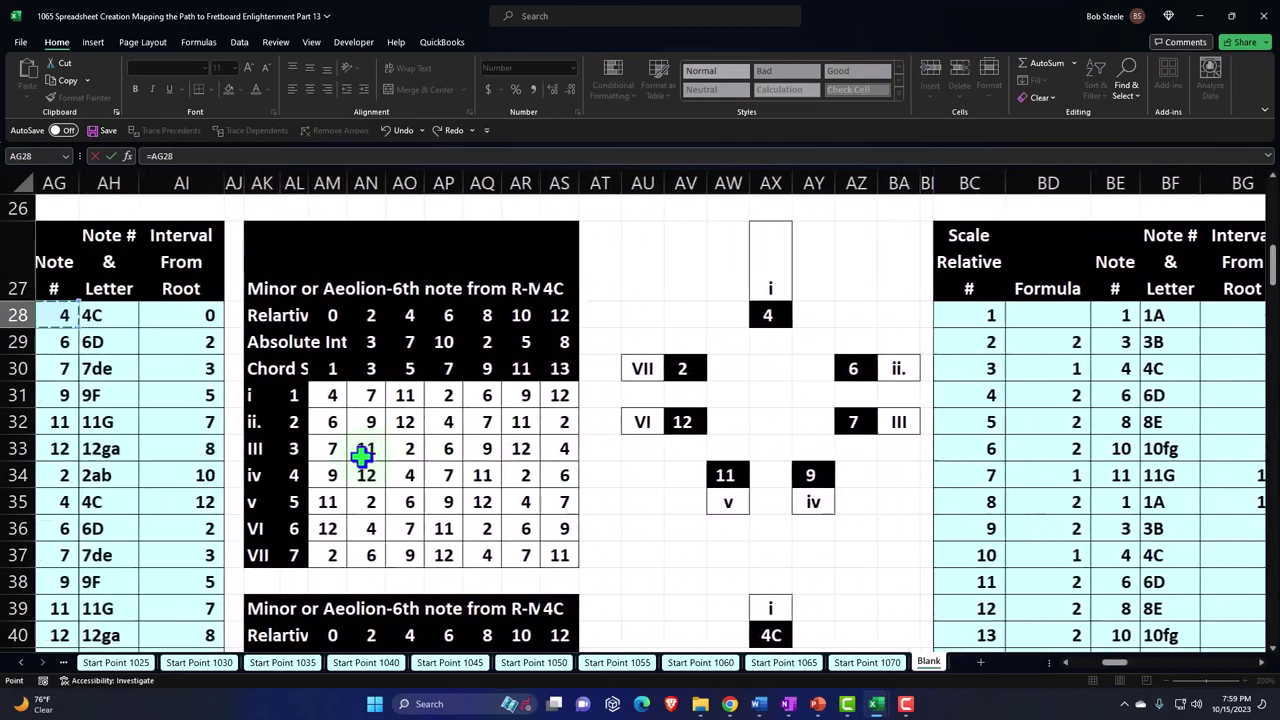
{"action": "key", "text": "Right"}
{"action": "key", "text": "Right"}
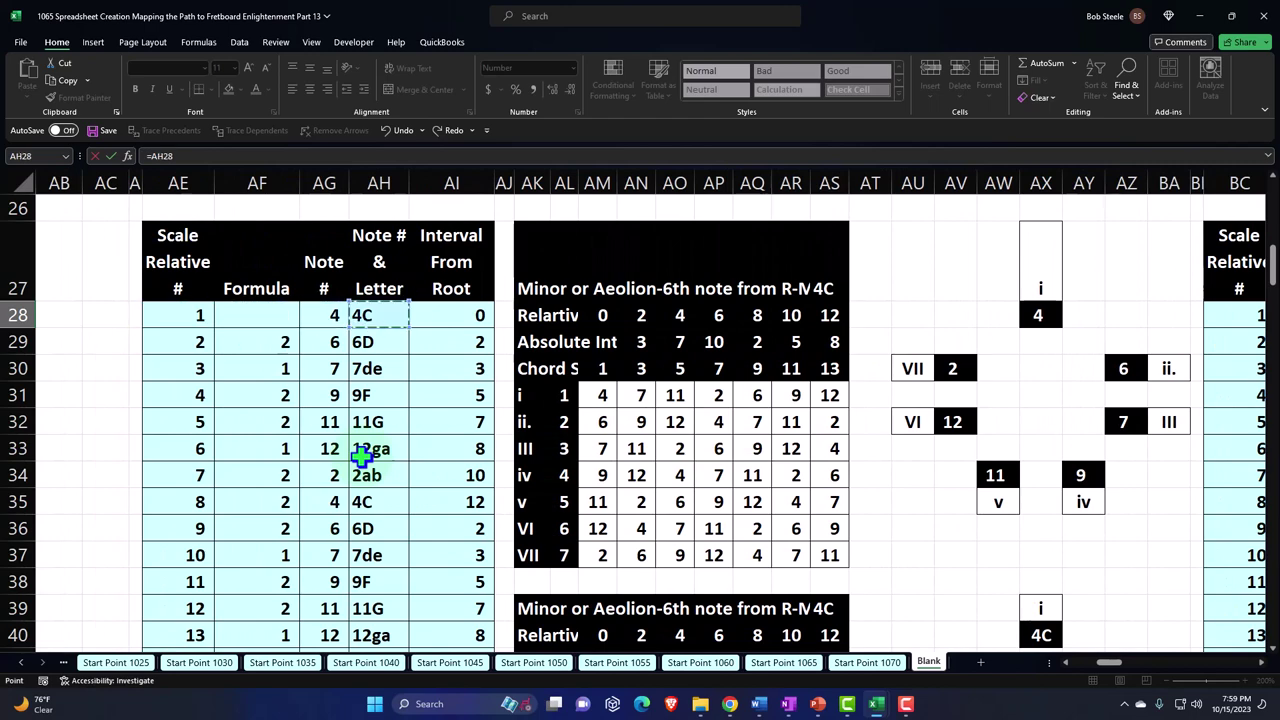
{"action": "key", "text": "Down"}
{"action": "key", "text": "Down"}
{"action": "key", "text": "Left"}
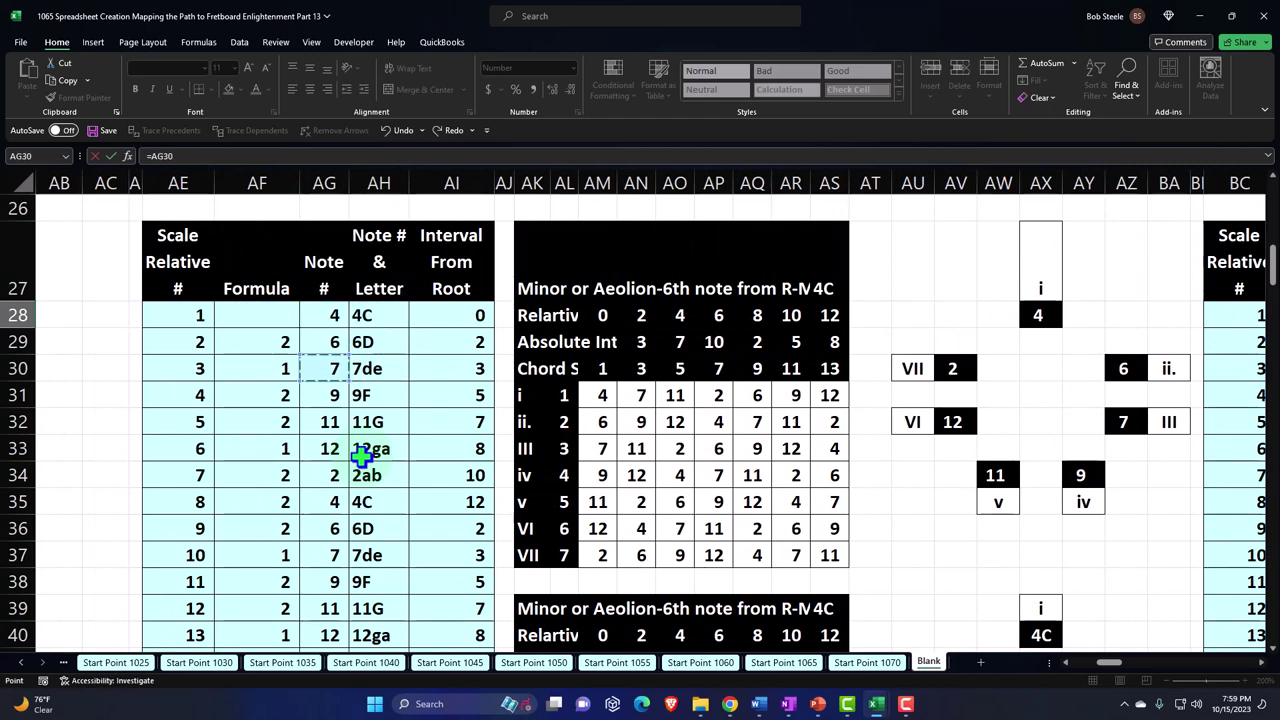
{"action": "key", "text": "Return"}
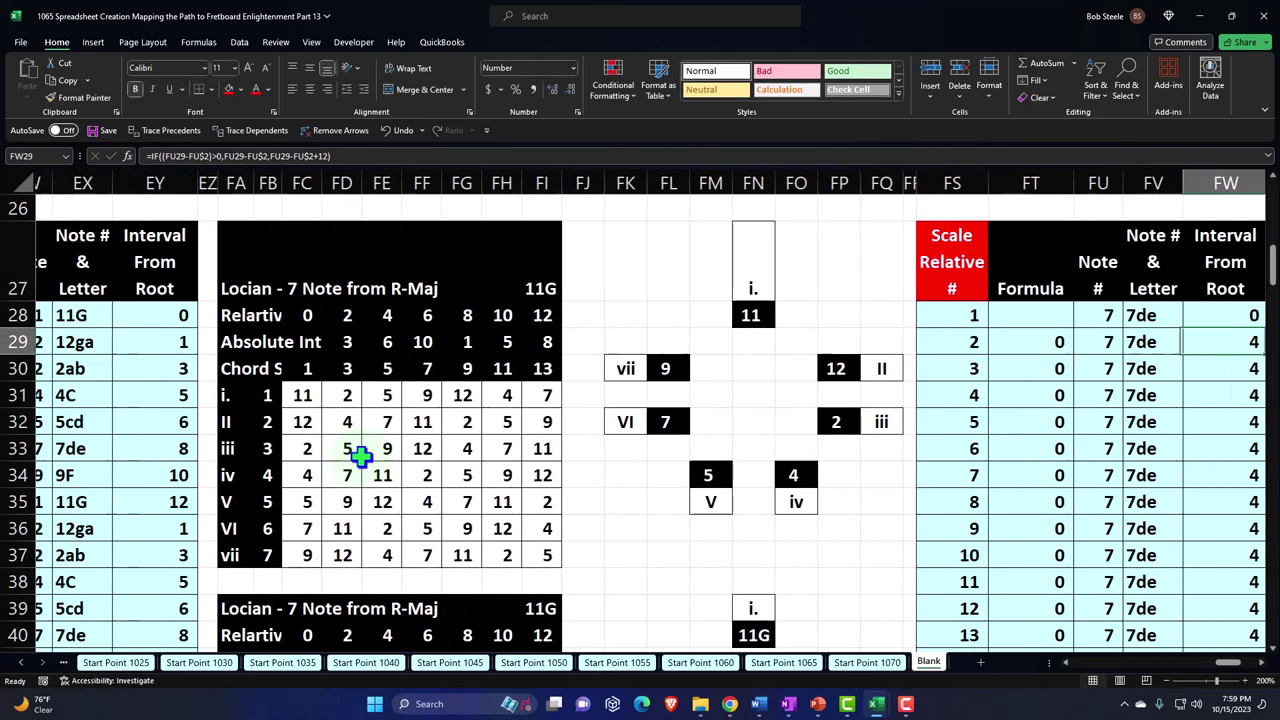
{"action": "key", "text": "Right"}
{"action": "key", "text": "Right"}
{"action": "key", "text": "Right"}
{"action": "key", "text": "Right"}
{"action": "key", "text": "Right"}
{"action": "key", "text": "Right"}
{"action": "key", "text": "Right"}
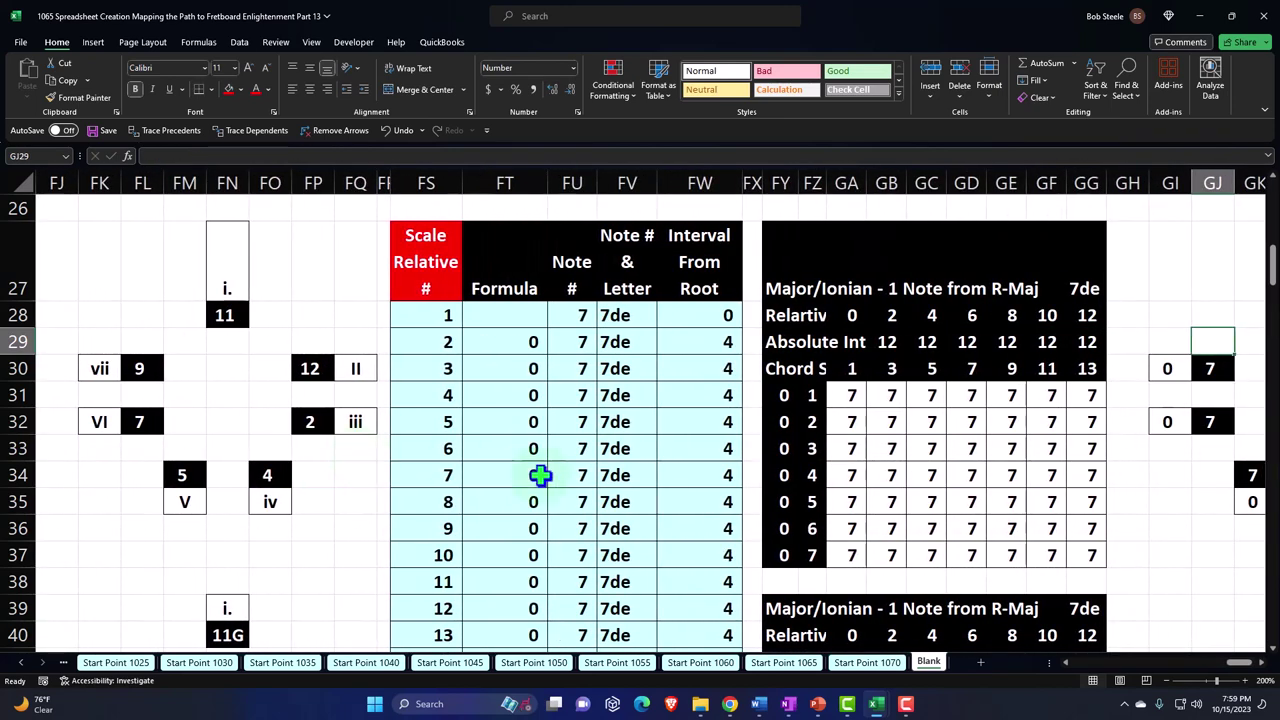
Step: Paste the step formula into the new block's Formula column and fill it down
{"action": "left_click", "coordinate": [771, 281]}
{"action": "key", "text": "ctrl+c"}
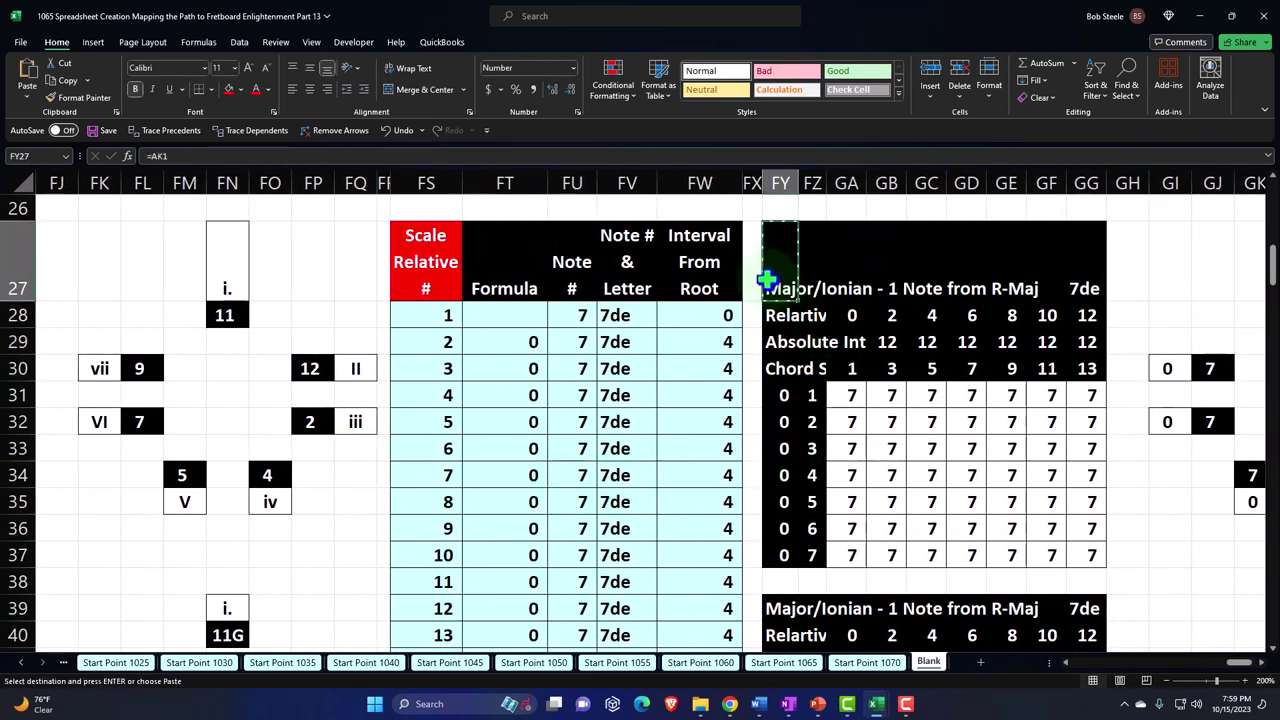
{"action": "left_click", "coordinate": [513, 336]}
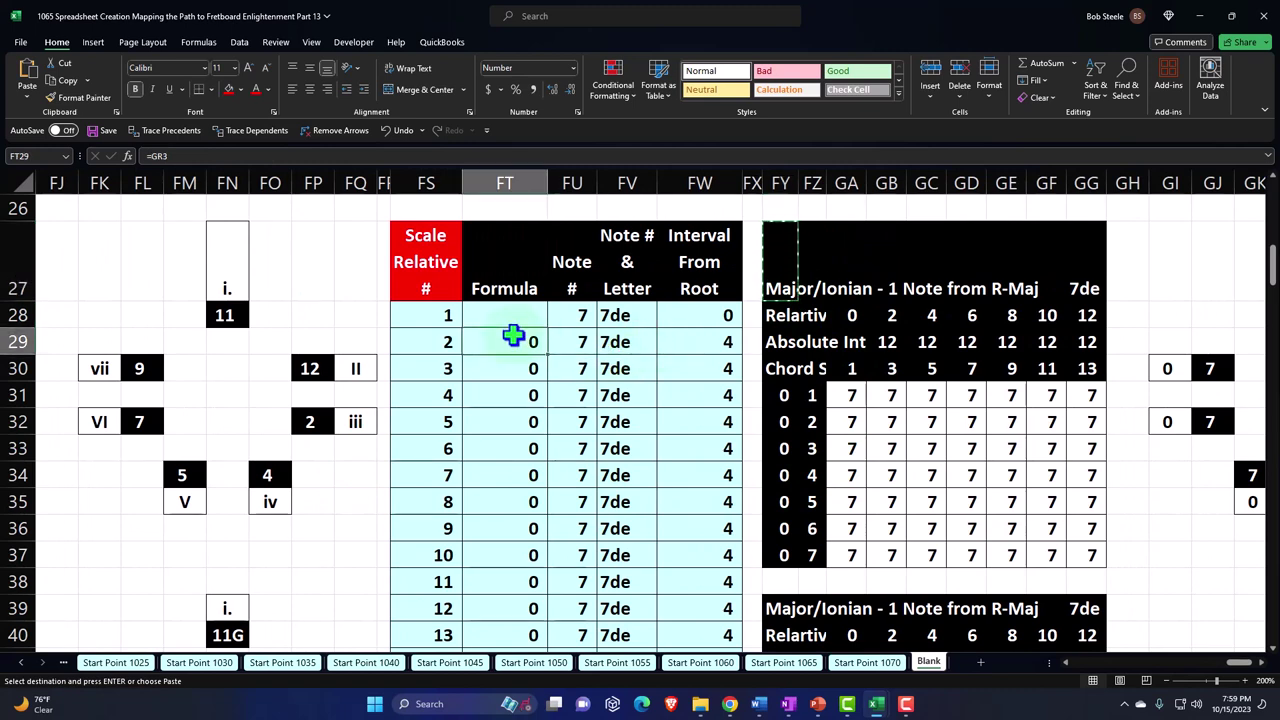
{"action": "right_click", "coordinate": [513, 338]}
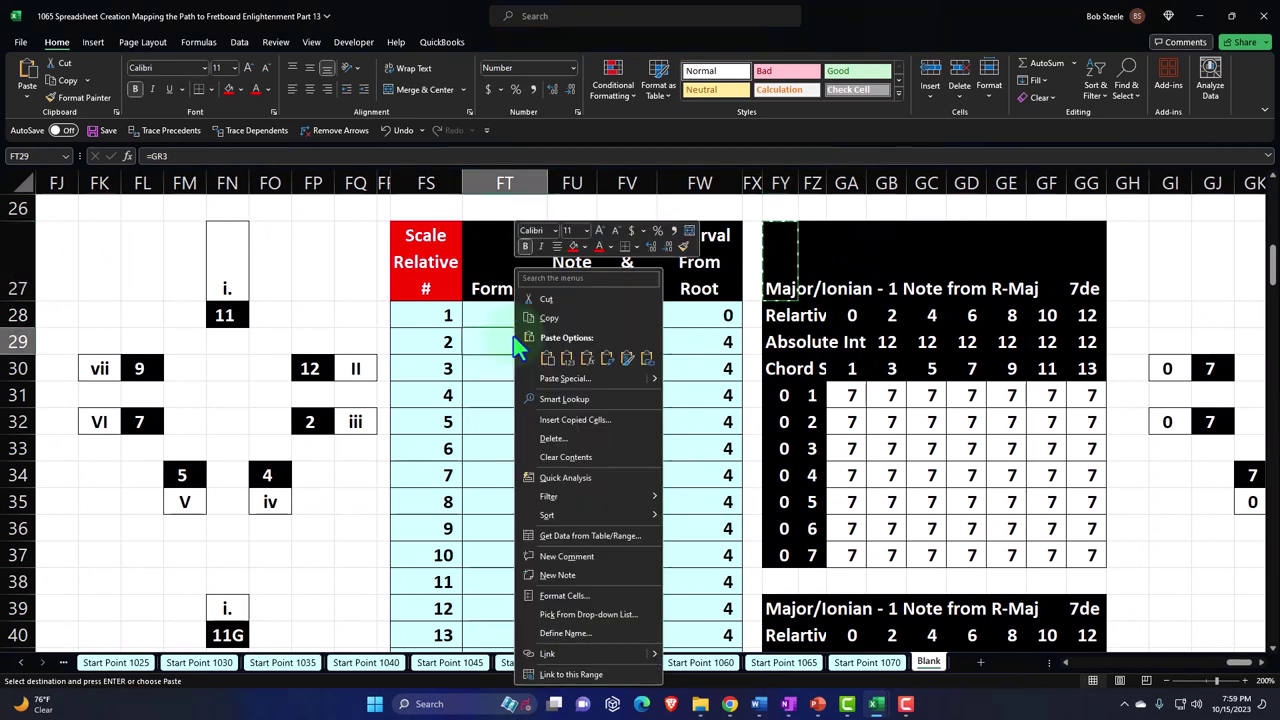
{"action": "left_click", "coordinate": [587, 358]}
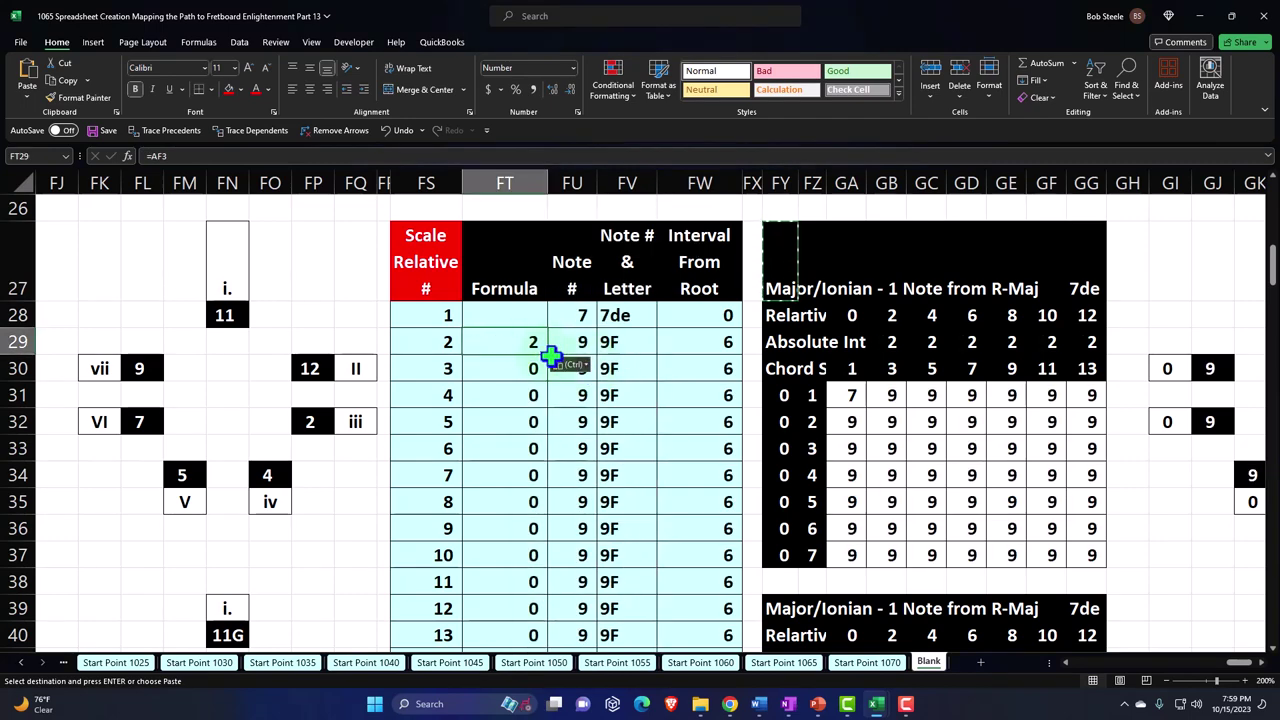
{"action": "left_click_drag", "start_coordinate": [549, 357], "coordinate": [540, 638]}
{"action": "scroll", "coordinate": [571, 523], "scroll_direction": "up", "scroll_amount": 3}
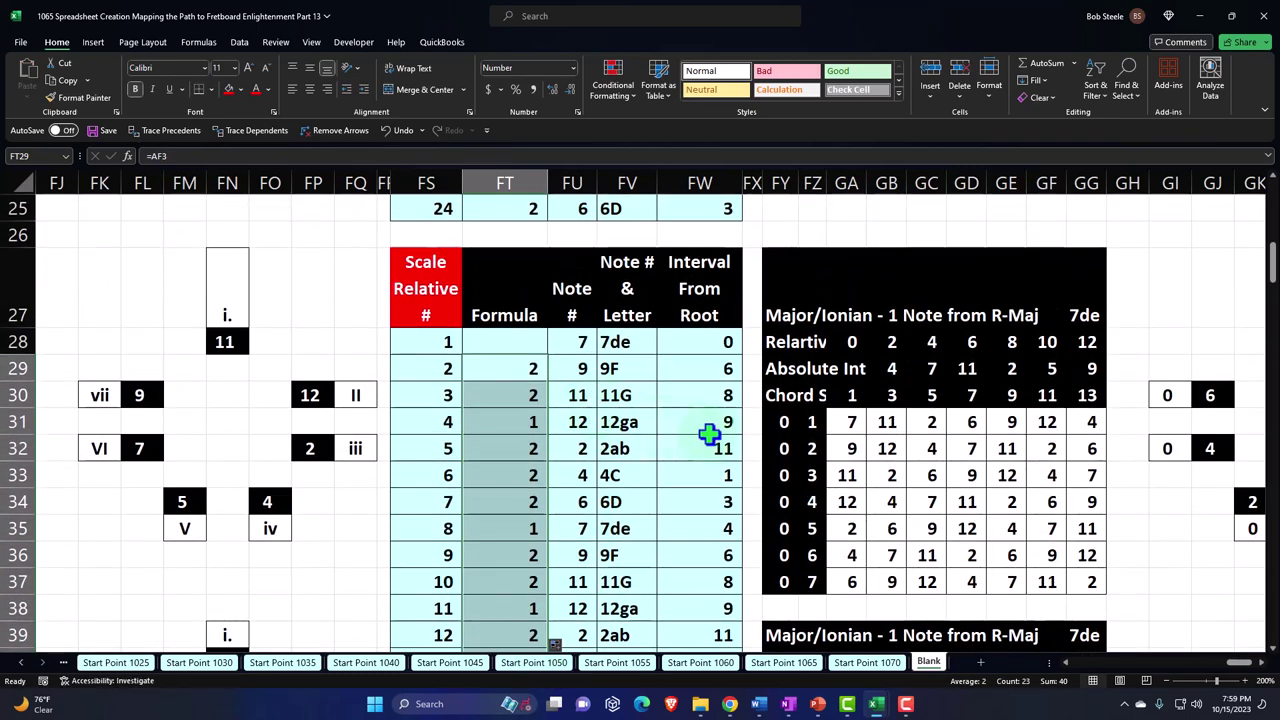
Step: Paste the title formula into FY31 as Formulas and fill the chord labels down to FY37
{"action": "left_click", "coordinate": [780, 314]}
{"action": "right_click", "coordinate": [780, 266]}
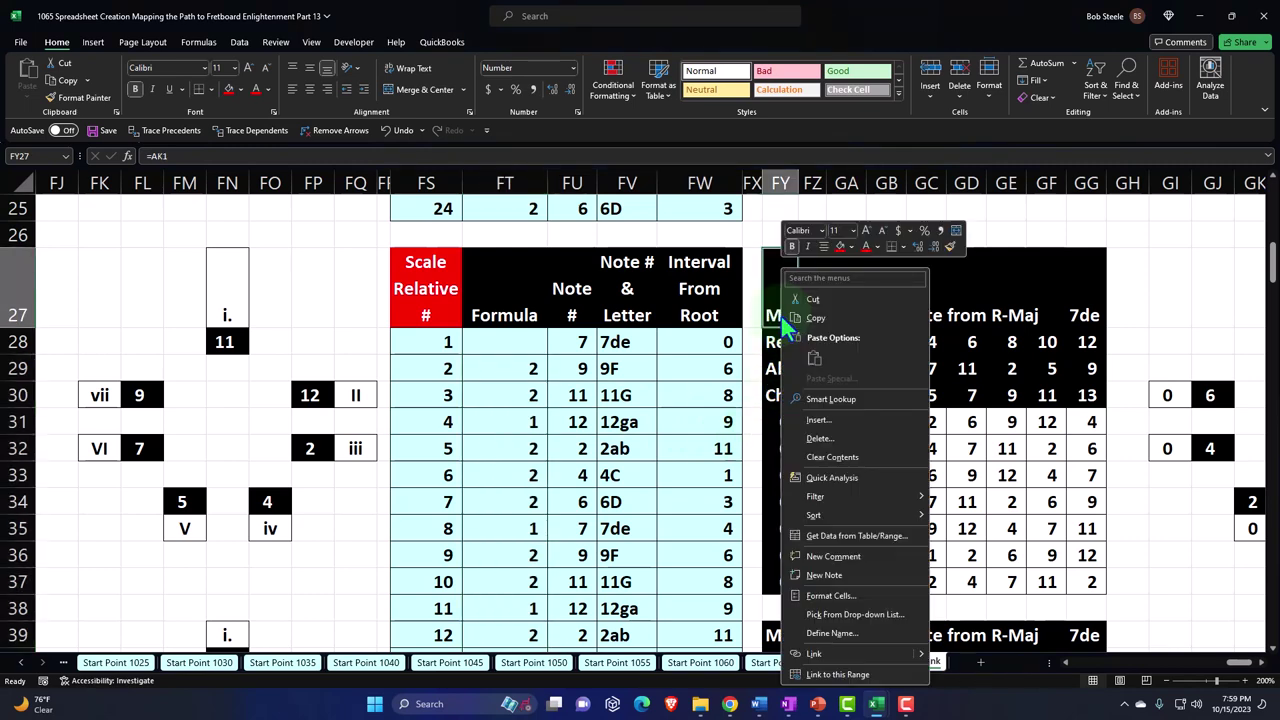
{"action": "left_click", "coordinate": [804, 316]}
{"action": "left_click", "coordinate": [784, 421]}
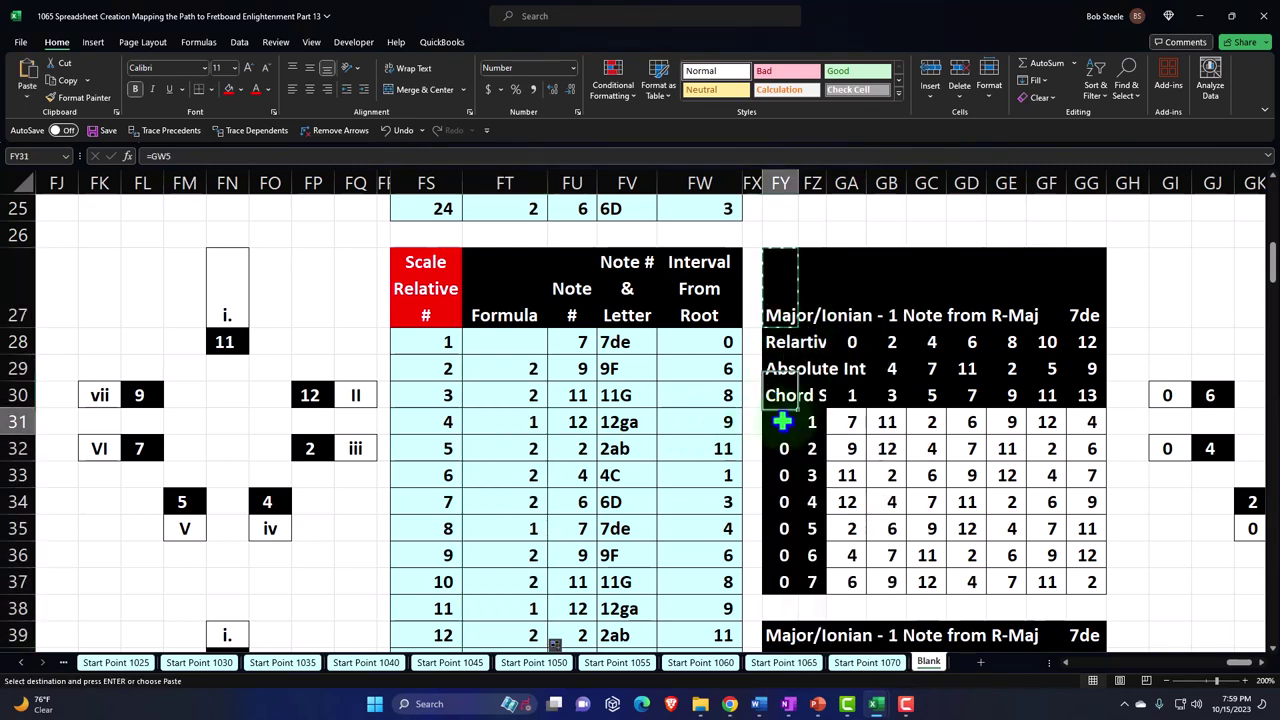
{"action": "right_click", "coordinate": [784, 422]}
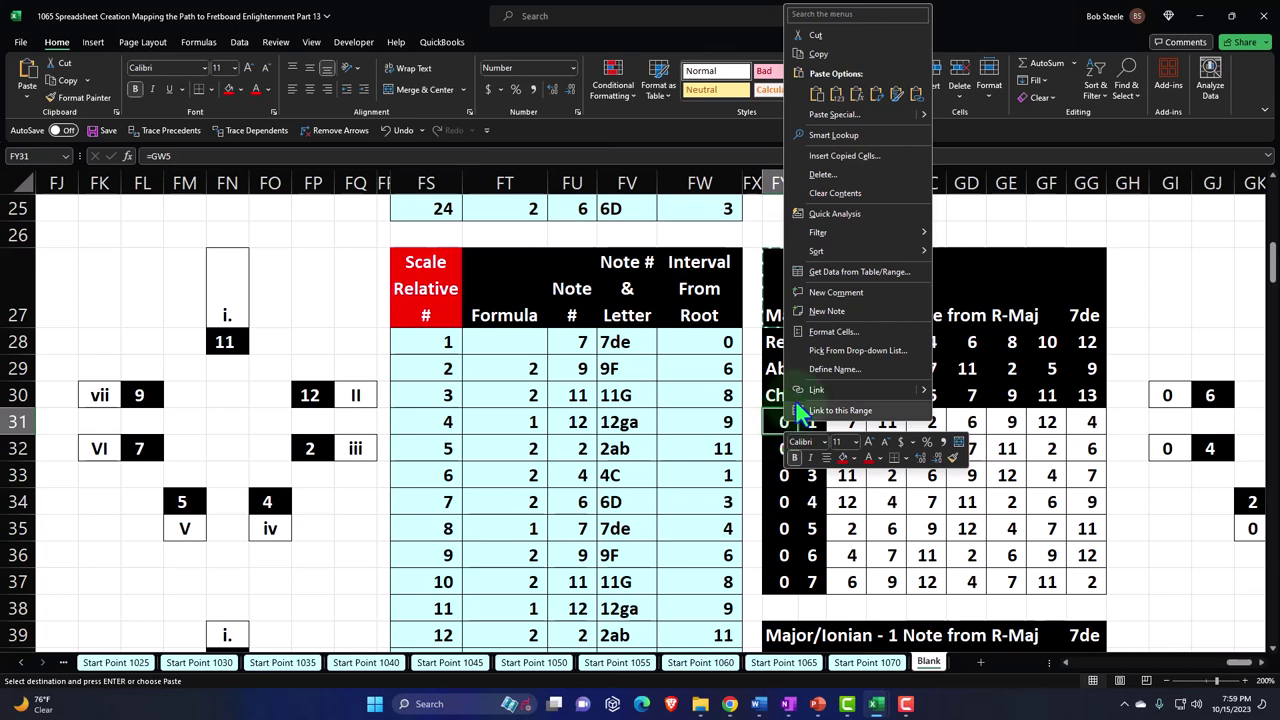
{"action": "left_click", "coordinate": [857, 96]}
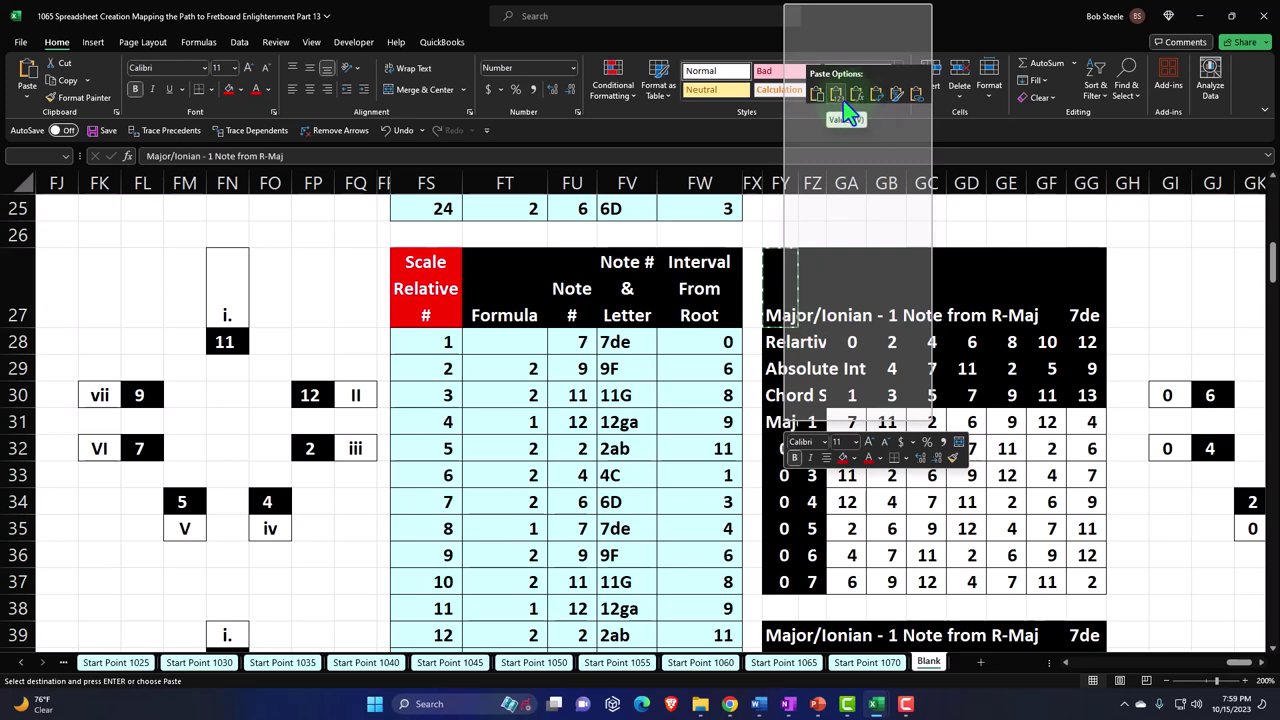
{"action": "left_click", "coordinate": [857, 95]}
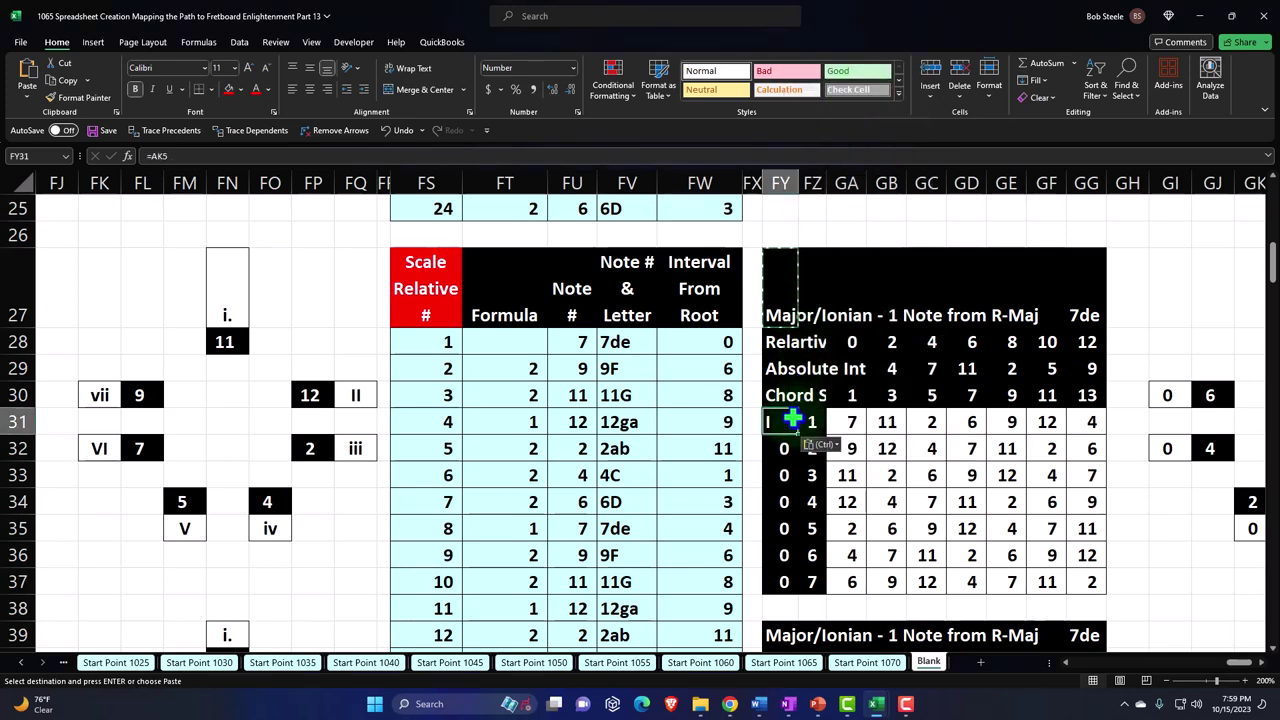
{"action": "left_click_drag", "start_coordinate": [800, 437], "coordinate": [791, 582]}
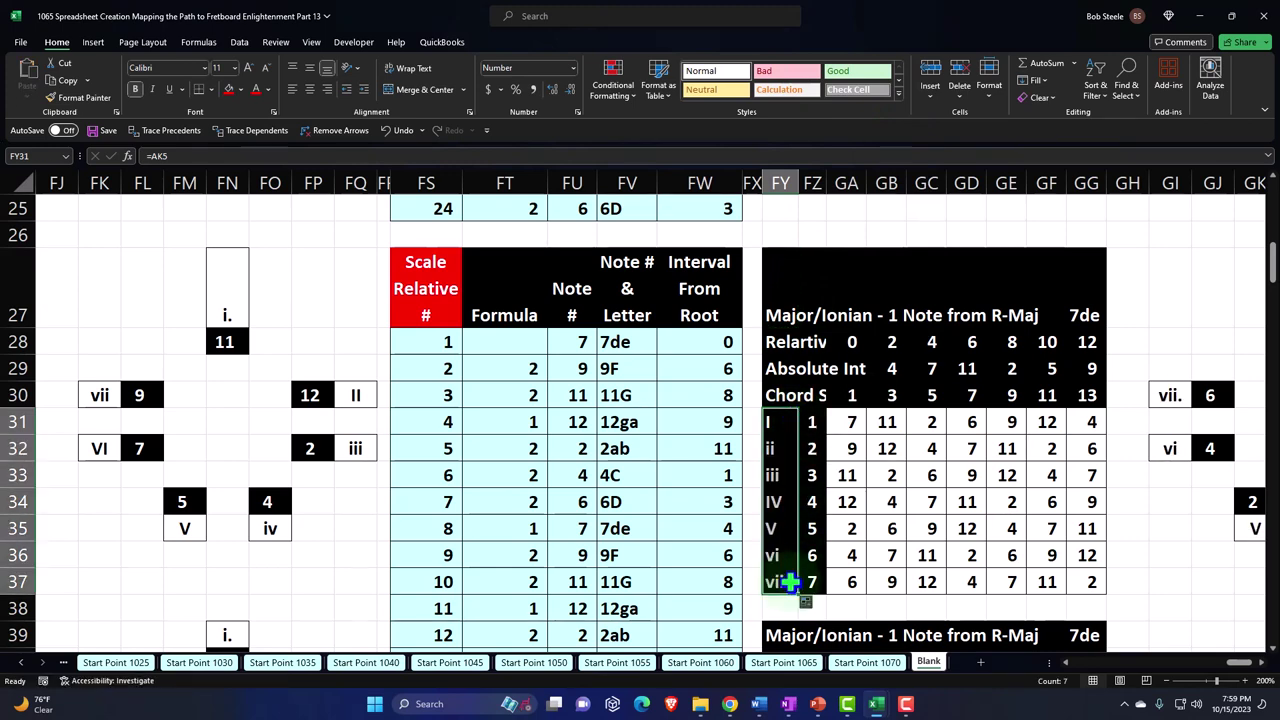
{"action": "left_click", "coordinate": [776, 476]}
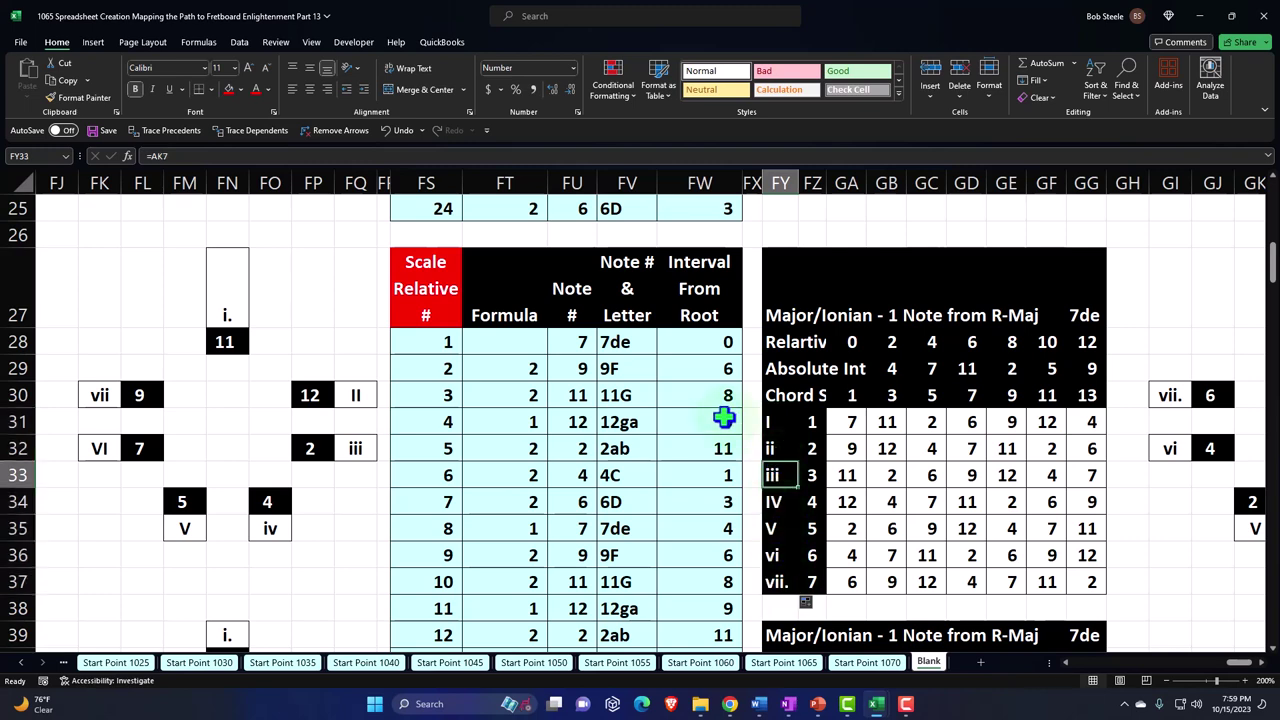
{"action": "key", "text": "Left"}
{"action": "key", "text": "Left"}
{"action": "key", "text": "Left"}
{"action": "key", "text": "Left"}
{"action": "key", "text": "Left"}
{"action": "key", "text": "Left"}
{"action": "key", "text": "Left"}
{"action": "key", "text": "Left"}
{"action": "key", "text": "Left"}
{"action": "key", "text": "Left"}
{"action": "key", "text": "Left"}
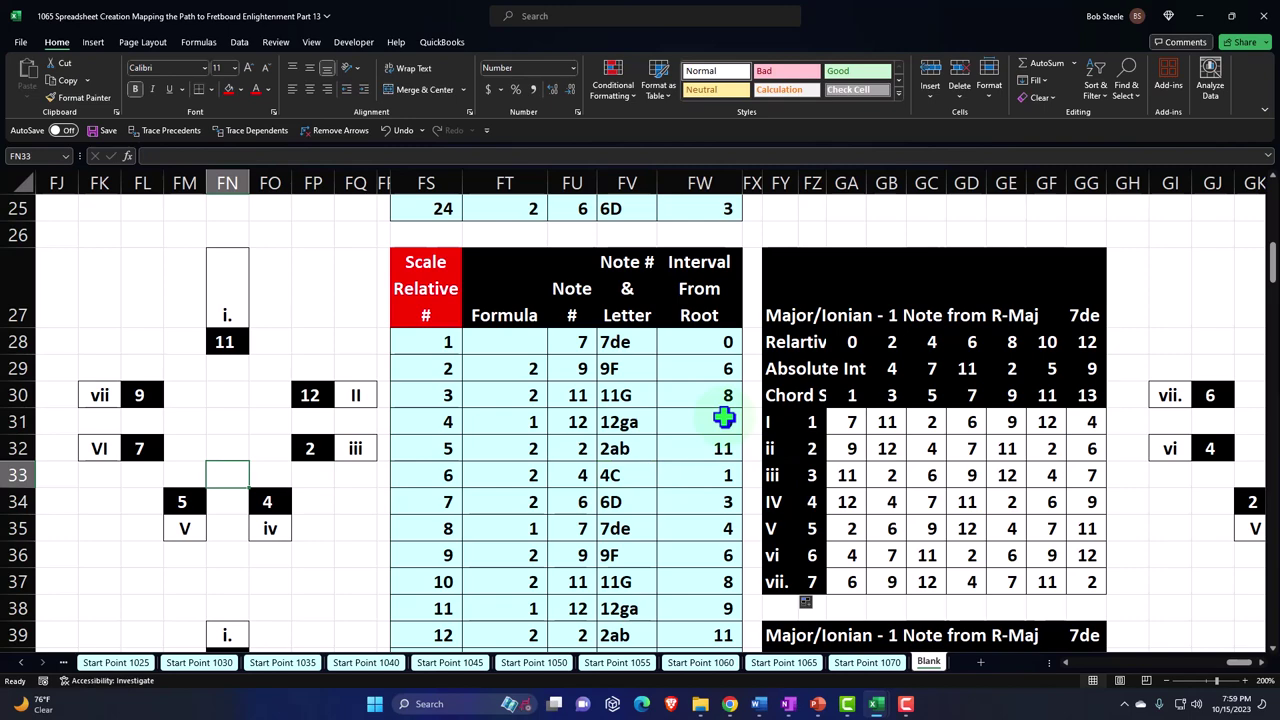
Step: Move right along row 28 until the Dorian block at BC27 and its note table show
{"action": "scroll", "coordinate": [723, 420], "scroll_direction": "down", "scroll_amount": 5}
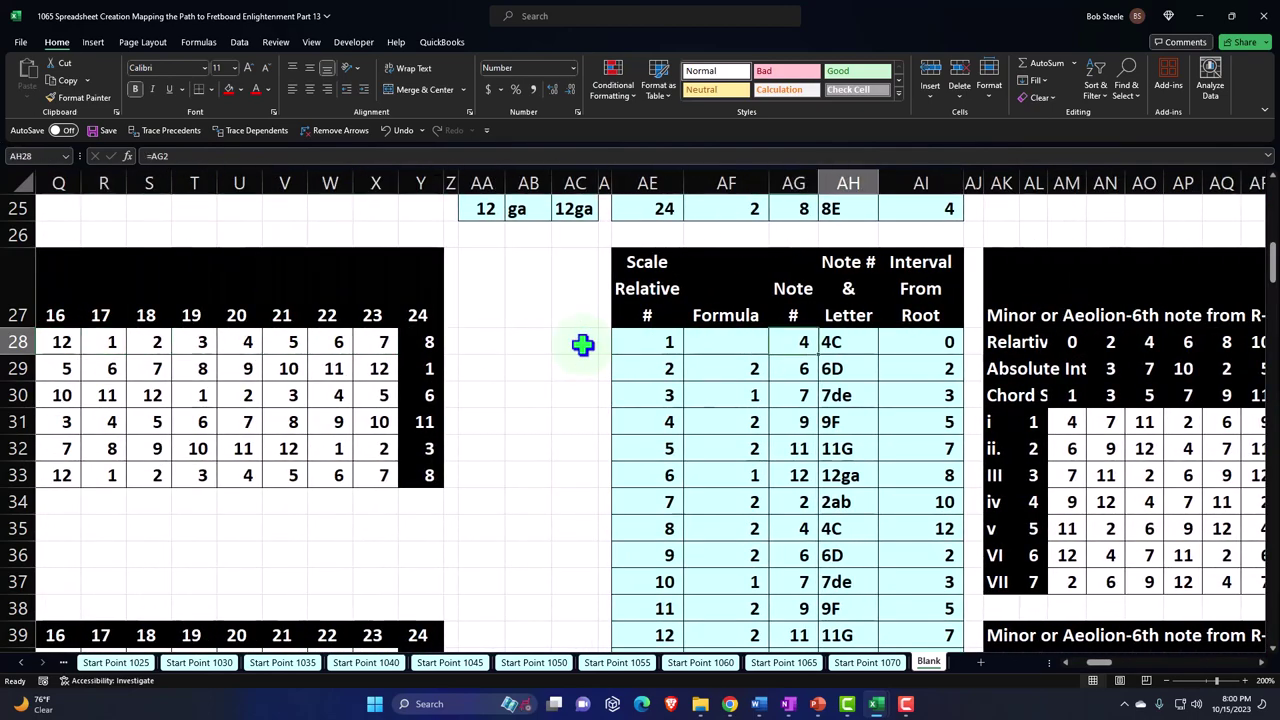
{"action": "key", "text": "Right"}
{"action": "key", "text": "Right"}
{"action": "key", "text": "Right"}
{"action": "key", "text": "Right"}
{"action": "key", "text": "Right"}
{"action": "key", "text": "Right"}
{"action": "key", "text": "Right"}
{"action": "key", "text": "Right"}
{"action": "key", "text": "Right"}
{"action": "key", "text": "Right"}
{"action": "key", "text": "Right"}
{"action": "key", "text": "Right"}
{"action": "key", "text": "Right"}
{"action": "key", "text": "Right"}
{"action": "key", "text": "Right"}
{"action": "key", "text": "Right"}
{"action": "key", "text": "Right"}
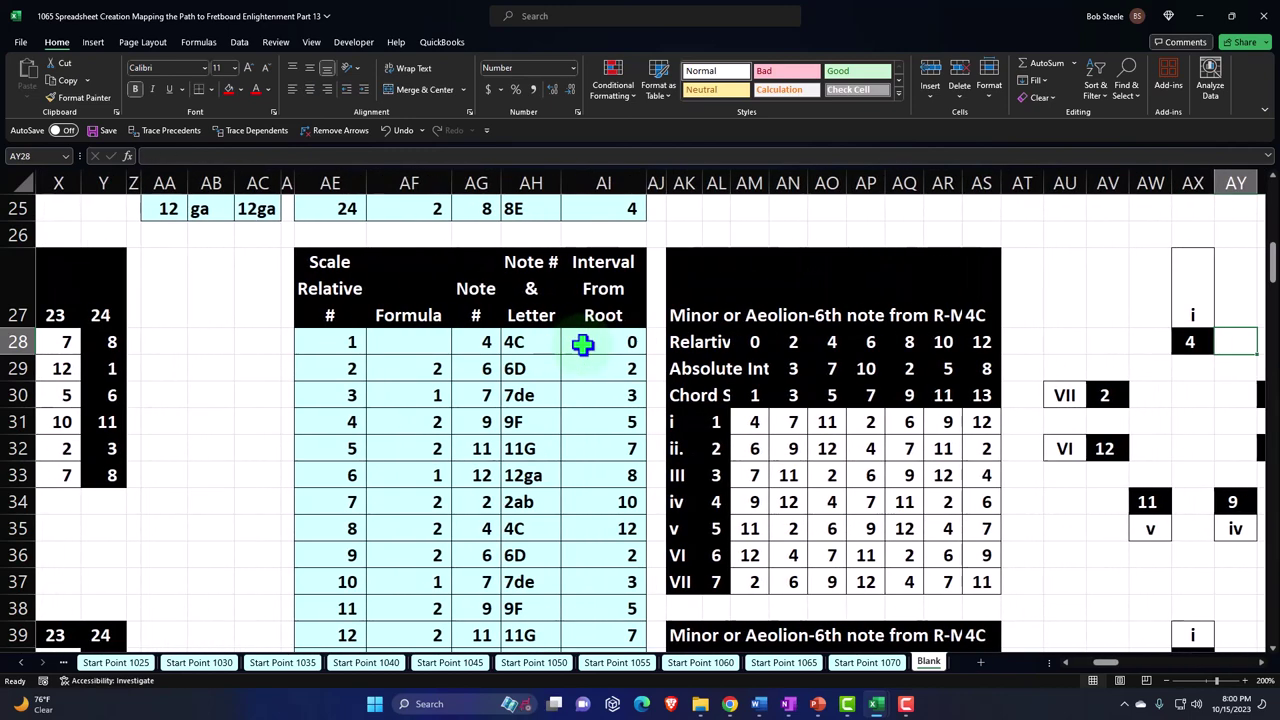
{"action": "key", "text": "Right"}
{"action": "key", "text": "Right"}
{"action": "key", "text": "Right"}
{"action": "key", "text": "Right"}
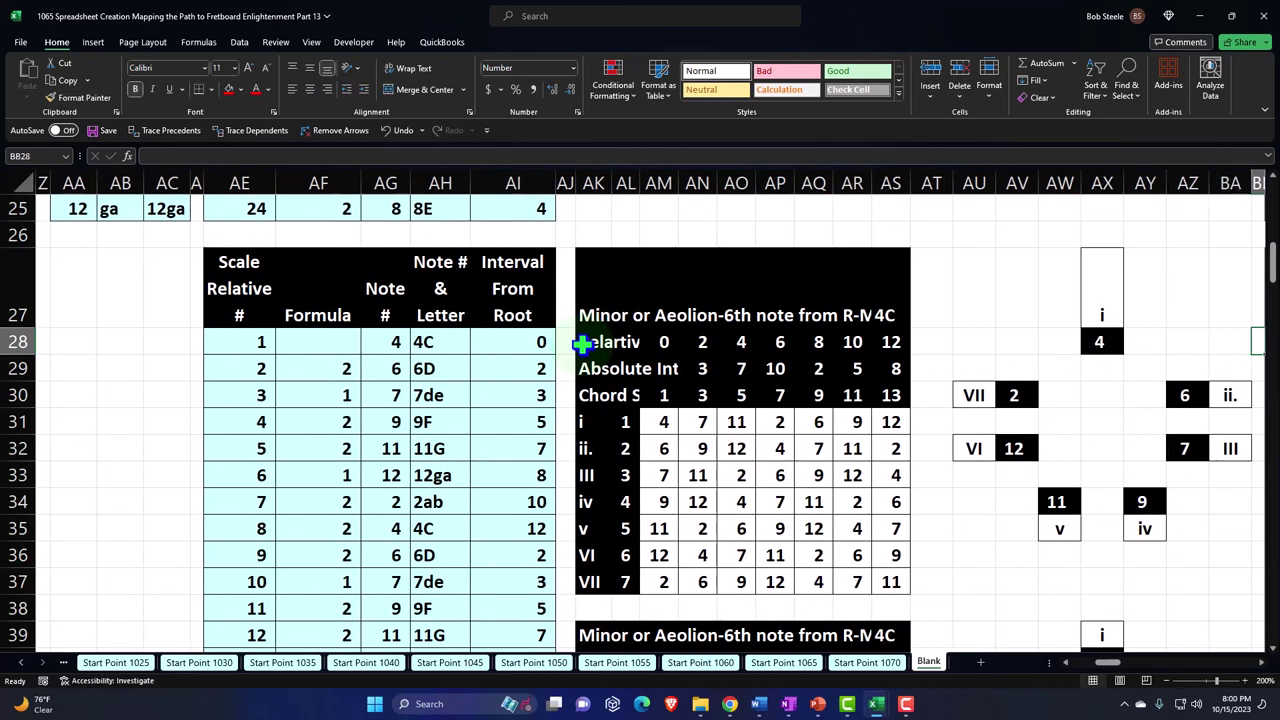
{"action": "key", "text": "Right"}
{"action": "key", "text": "Right"}
{"action": "key", "text": "Right"}
{"action": "key", "text": "Right"}
{"action": "key", "text": "Right"}
{"action": "key", "text": "Right"}
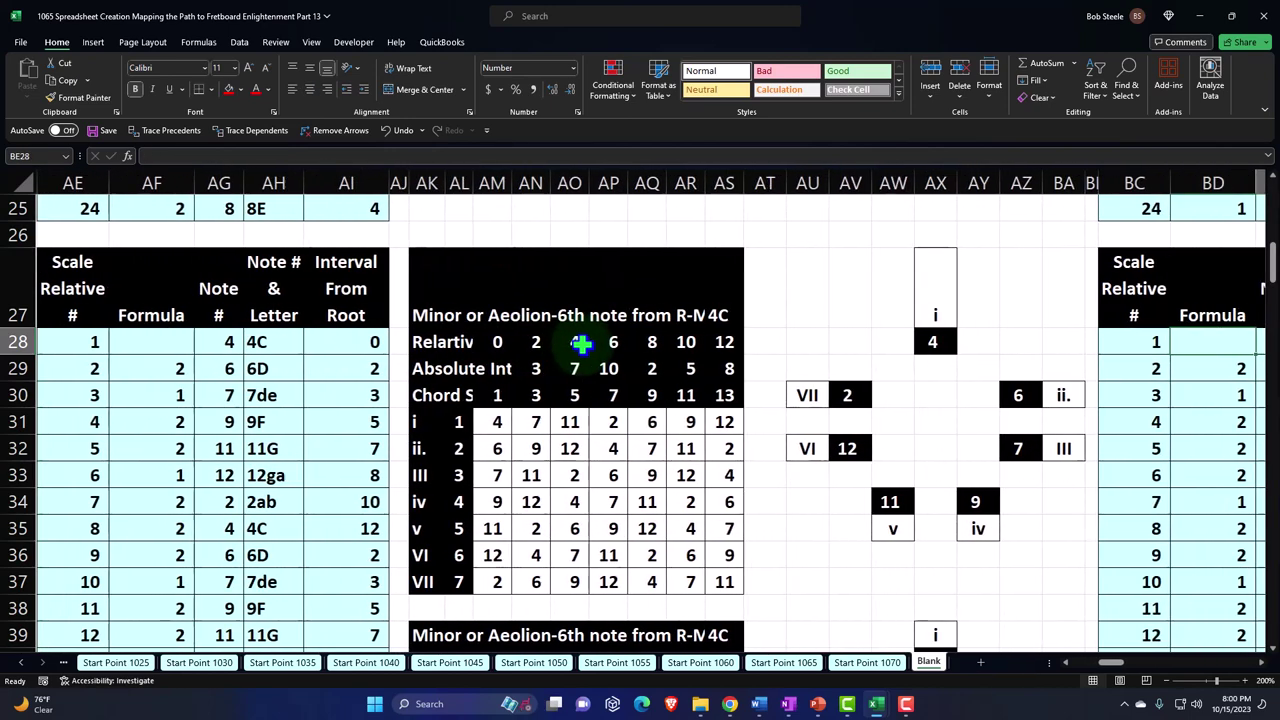
{"action": "key", "text": "Right"}
{"action": "key", "text": "Right"}
{"action": "key", "text": "Right"}
{"action": "key", "text": "Right"}
{"action": "key", "text": "Right"}
{"action": "key", "text": "Right"}
{"action": "key", "text": "Right"}
{"action": "key", "text": "Right"}
{"action": "key", "text": "Right"}
{"action": "key", "text": "Right"}
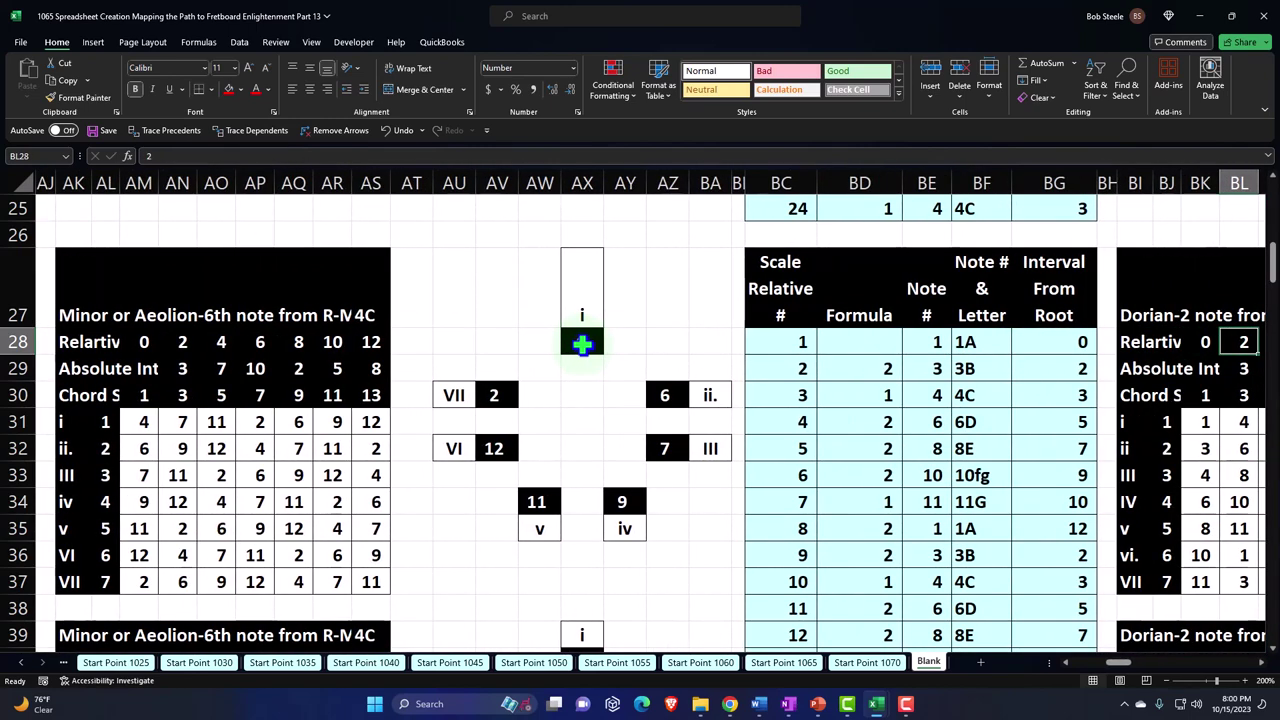
{"action": "key", "text": "Right"}
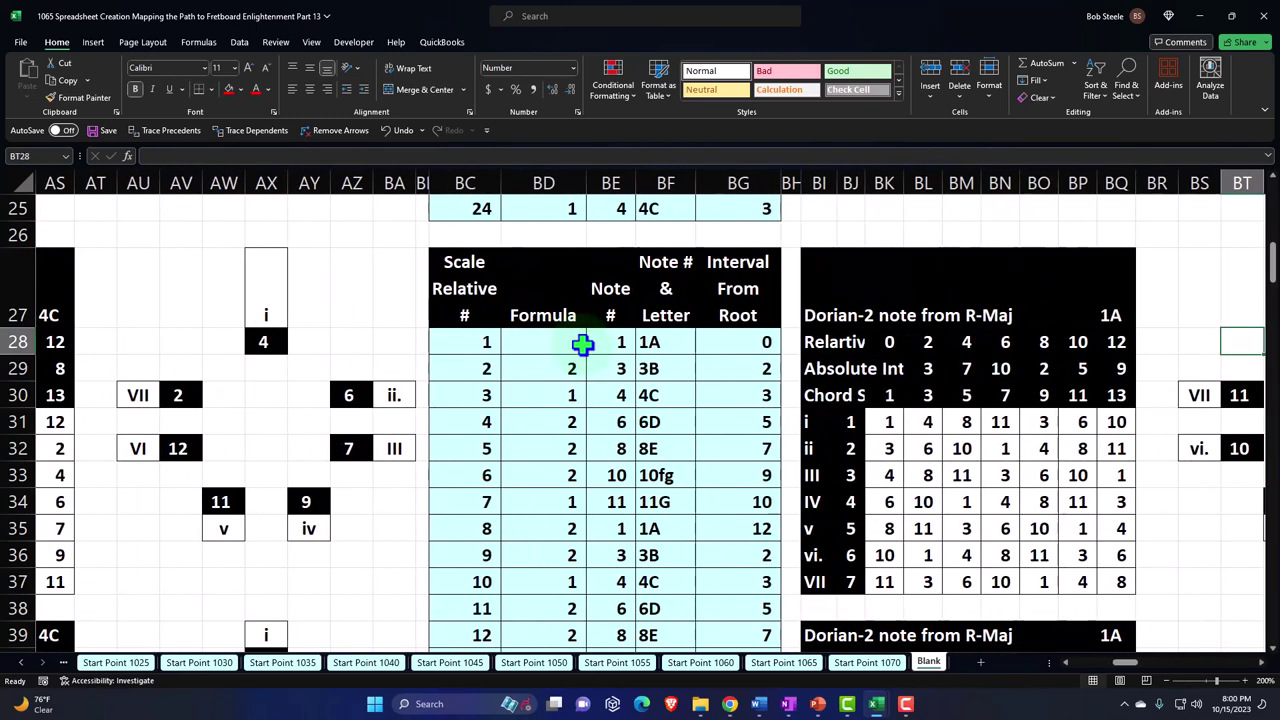
Step: Point the Dorian starting note BE28 at the Major/Ionian block's key cell
{"action": "key", "text": "Left"}
{"action": "key", "text": "Left"}
{"action": "key", "text": "Left"}
{"action": "key", "text": "Left"}
{"action": "key", "text": "Left"}
{"action": "key", "text": "Left"}
{"action": "key", "text": "Left"}
{"action": "key", "text": "Left"}
{"action": "key", "text": "Left"}
{"action": "key", "text": "Left"}
{"action": "key", "text": "Left"}
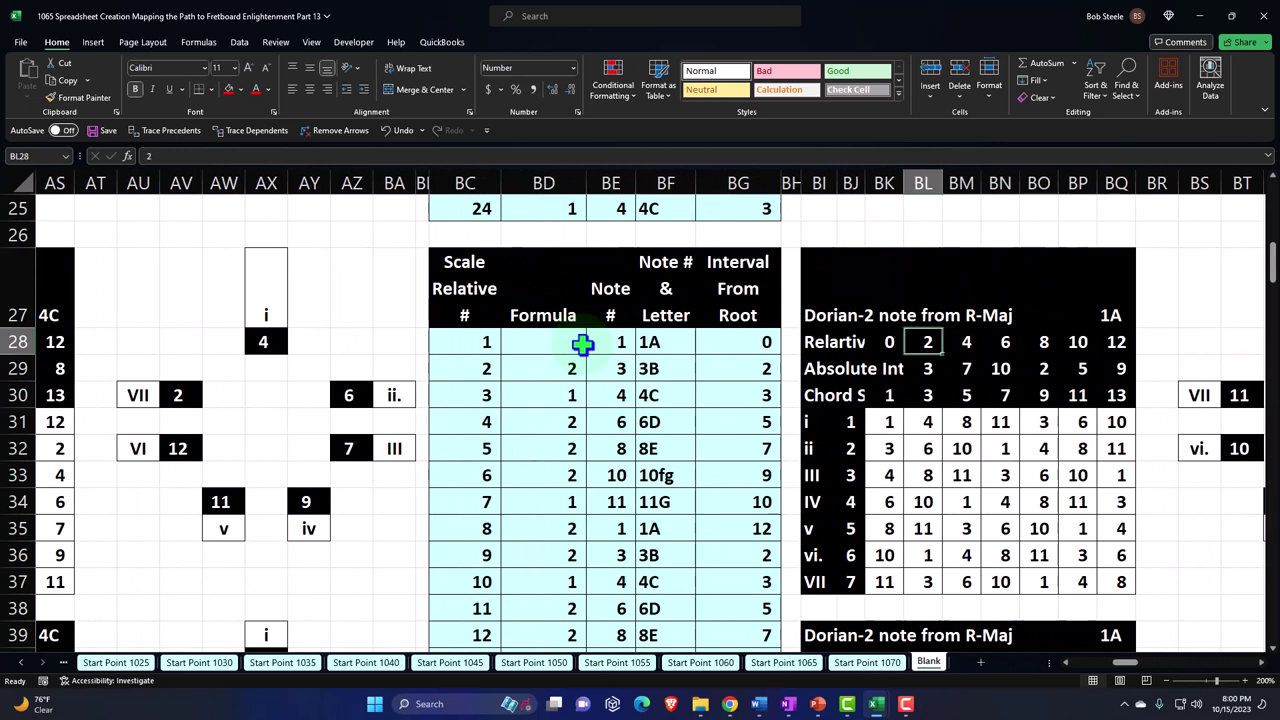
{"action": "key", "text": "Left"}
{"action": "key", "text": "Left"}
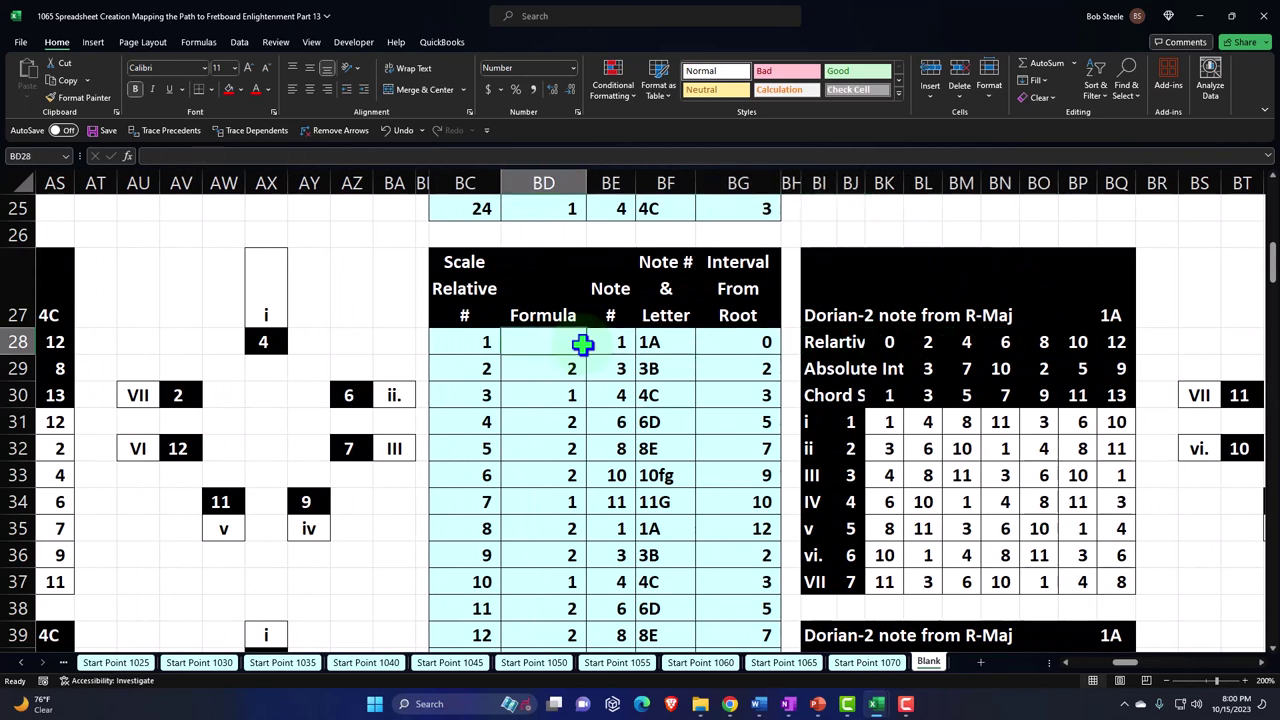
{"action": "key", "text": "Right"}
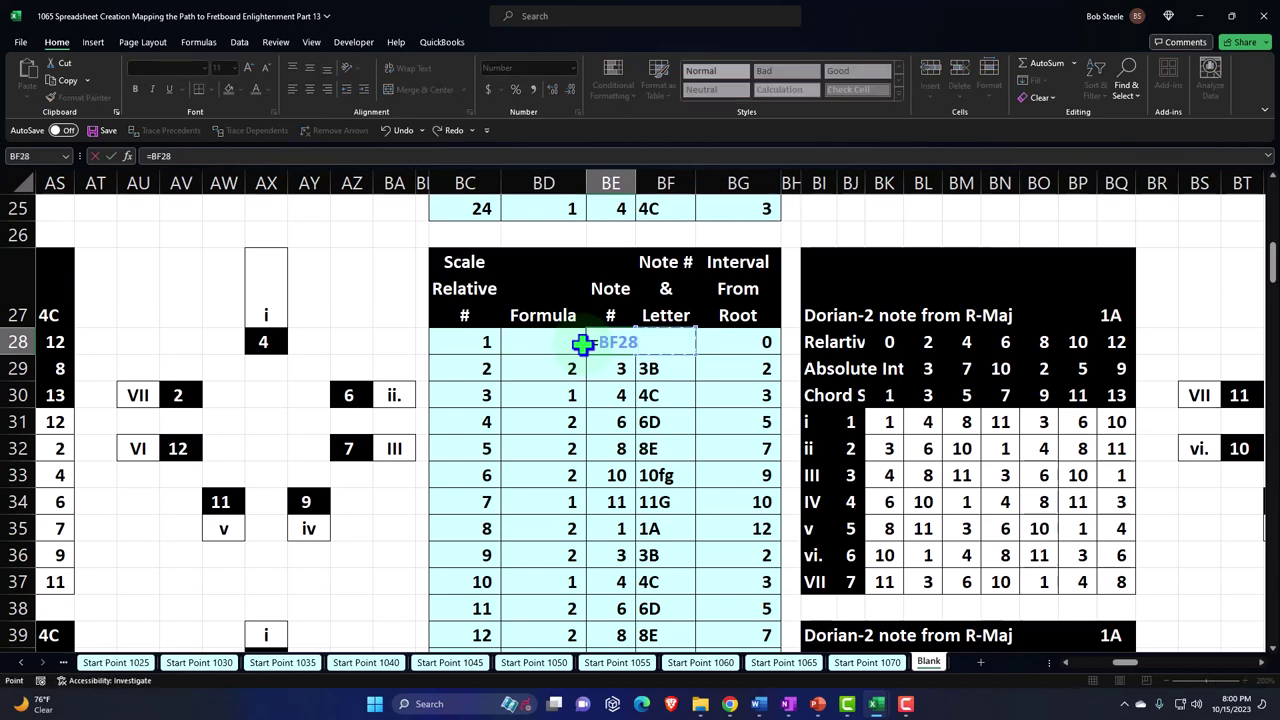
{"action": "key", "text": "Right"}
{"action": "key", "text": "Right"}
{"action": "key", "text": "Right"}
{"action": "key", "text": "Right"}
{"action": "key", "text": "Right"}
{"action": "key", "text": "Right"}
{"action": "key", "text": "Right"}
{"action": "key", "text": "Right"}
{"action": "key", "text": "Right"}
{"action": "key", "text": "Right"}
{"action": "key", "text": "Right"}
{"action": "key", "text": "Right"}
{"action": "key", "text": "Right"}
{"action": "key", "text": "Right"}
{"action": "key", "text": "Right"}
{"action": "key", "text": "Right"}
{"action": "key", "text": "Right"}
{"action": "key", "text": "Right"}
{"action": "key", "text": "Right"}
{"action": "key", "text": "Right"}
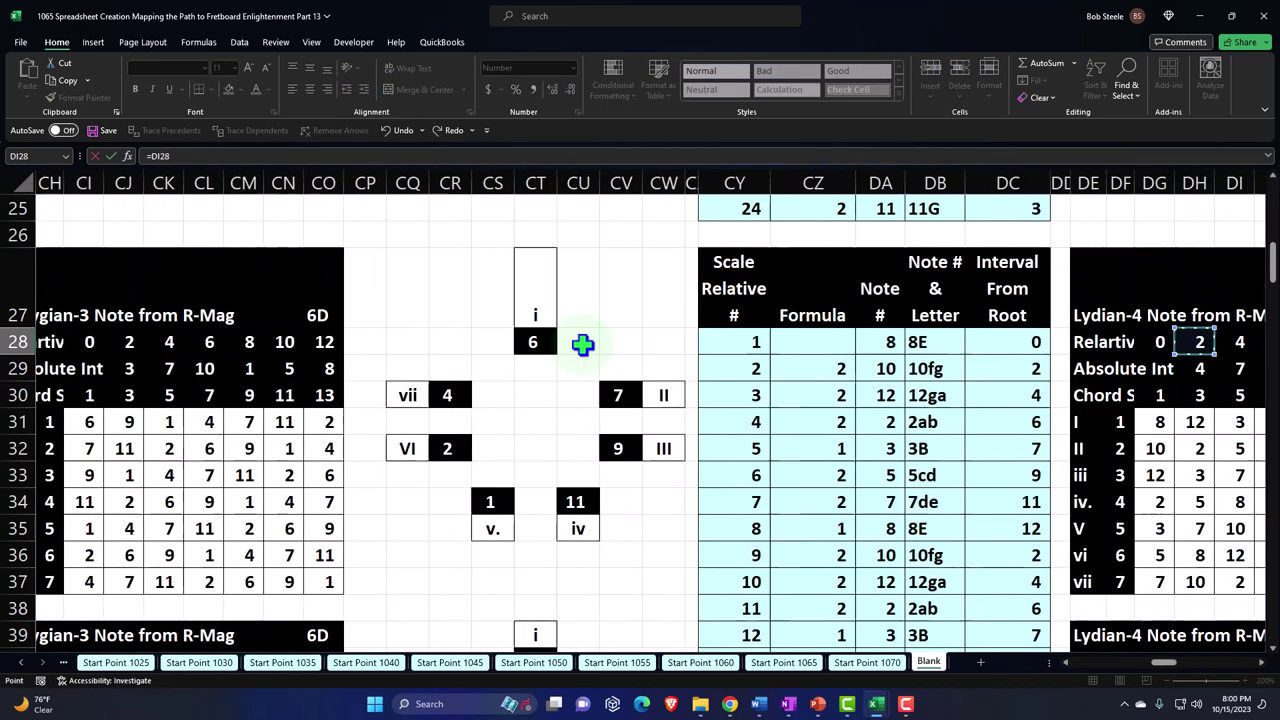
{"action": "key", "text": "Right"}
{"action": "key", "text": "Right"}
{"action": "key", "text": "Right"}
{"action": "key", "text": "Right"}
{"action": "key", "text": "Right"}
{"action": "key", "text": "Right"}
{"action": "key", "text": "Right"}
{"action": "key", "text": "Right"}
{"action": "key", "text": "Right"}
{"action": "key", "text": "Right"}
{"action": "key", "text": "Right"}
{"action": "key", "text": "Right"}
{"action": "key", "text": "Right"}
{"action": "key", "text": "Right"}
{"action": "key", "text": "Right"}
{"action": "key", "text": "Right"}
{"action": "key", "text": "Right"}
{"action": "key", "text": "Right"}
{"action": "key", "text": "Right"}
{"action": "key", "text": "Right"}
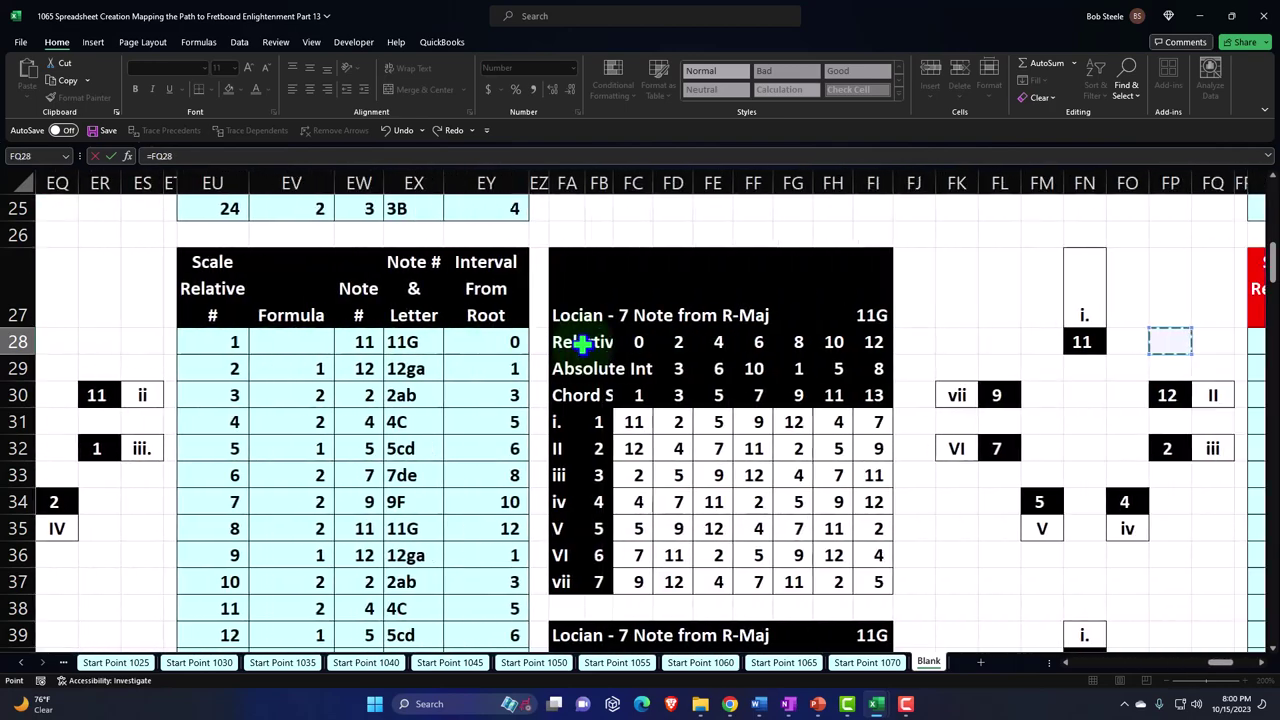
{"action": "key", "text": "Right"}
{"action": "key", "text": "Right"}
{"action": "key", "text": "Right"}
{"action": "key", "text": "Right"}
{"action": "key", "text": "Right"}
{"action": "key", "text": "Right"}
{"action": "key", "text": "Right"}
{"action": "key", "text": "Right"}
{"action": "key", "text": "Right"}
{"action": "key", "text": "Right"}
{"action": "key", "text": "Right"}
{"action": "key", "text": "Right"}
{"action": "key", "text": "Right"}
{"action": "key", "text": "Right"}
{"action": "key", "text": "Right"}
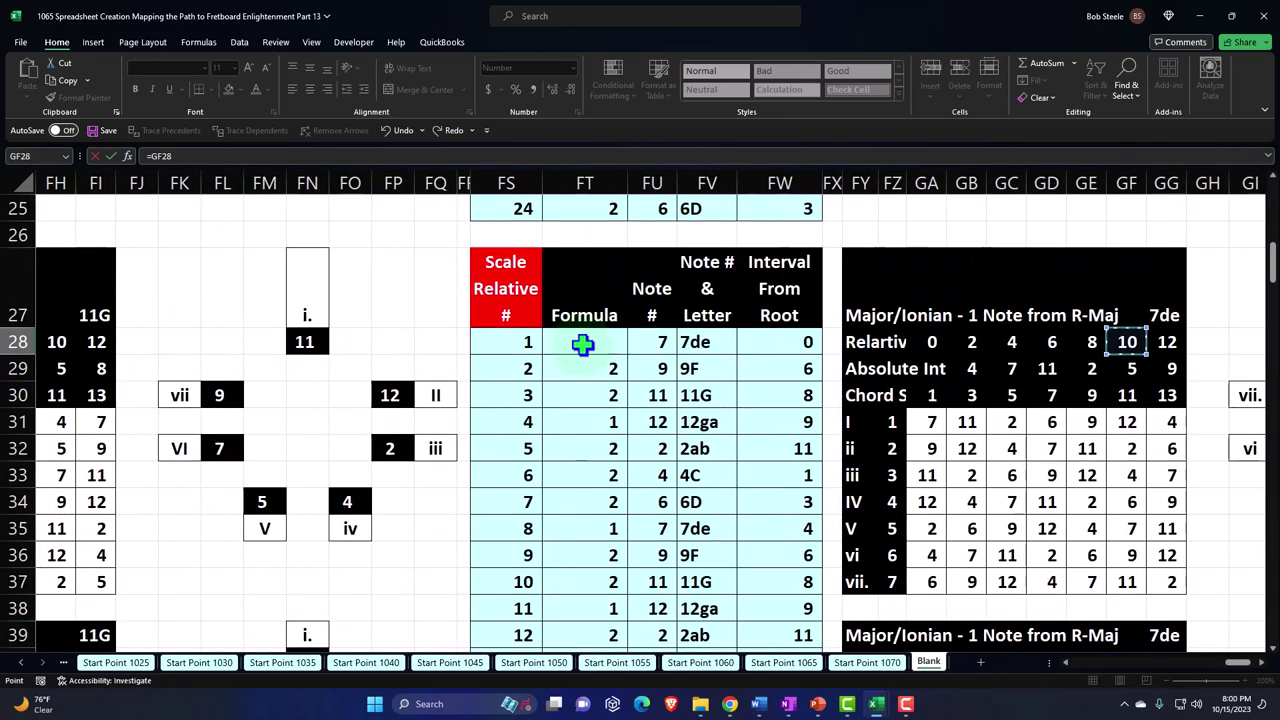
{"action": "key", "text": "Left"}
{"action": "key", "text": "Left"}
{"action": "key", "text": "Left"}
{"action": "key", "text": "Left"}
{"action": "key", "text": "Left"}
{"action": "key", "text": "Left"}
{"action": "key", "text": "Left"}
{"action": "key", "text": "Left"}
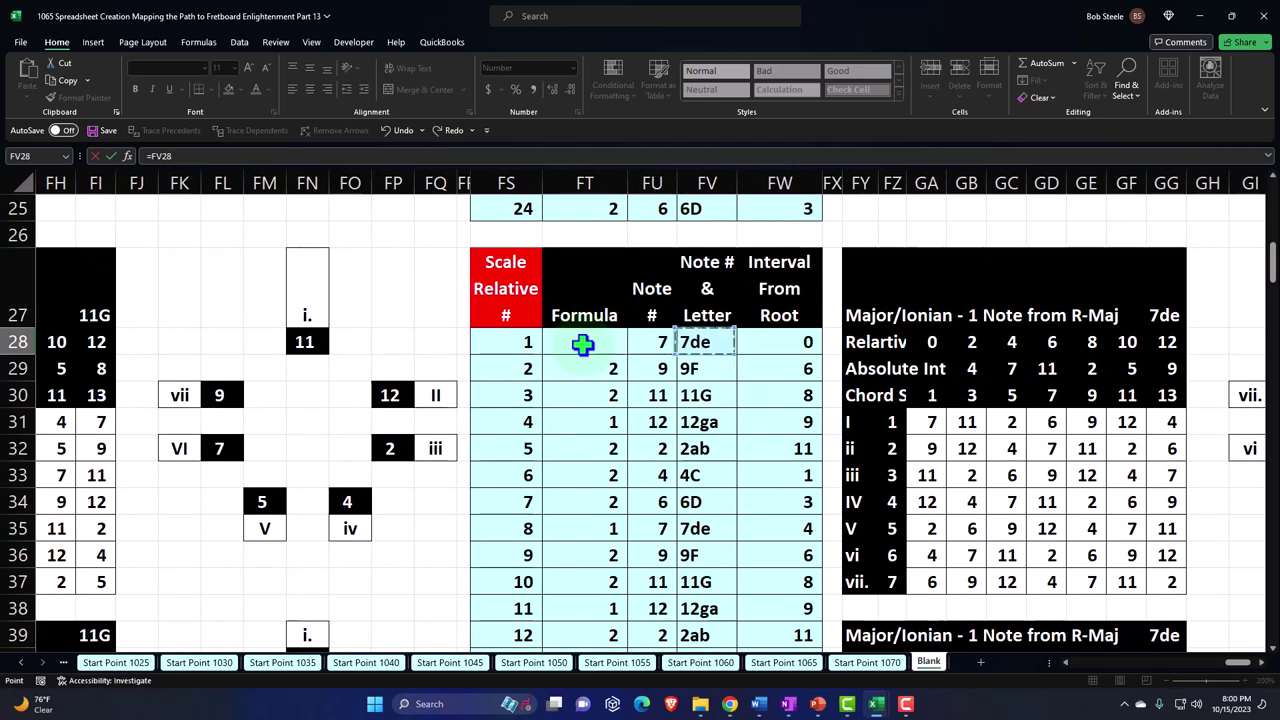
{"action": "key", "text": "Right"}
{"action": "key", "text": "Right"}
{"action": "key", "text": "Right"}
{"action": "key", "text": "Right"}
{"action": "key", "text": "Right"}
{"action": "key", "text": "Right"}
{"action": "key", "text": "Right"}
{"action": "key", "text": "Right"}
{"action": "key", "text": "Right"}
{"action": "key", "text": "Right"}
{"action": "key", "text": "Right"}
{"action": "key", "text": "Right"}
{"action": "key", "text": "Right"}
{"action": "key", "text": "Right"}
{"action": "key", "text": "Right"}
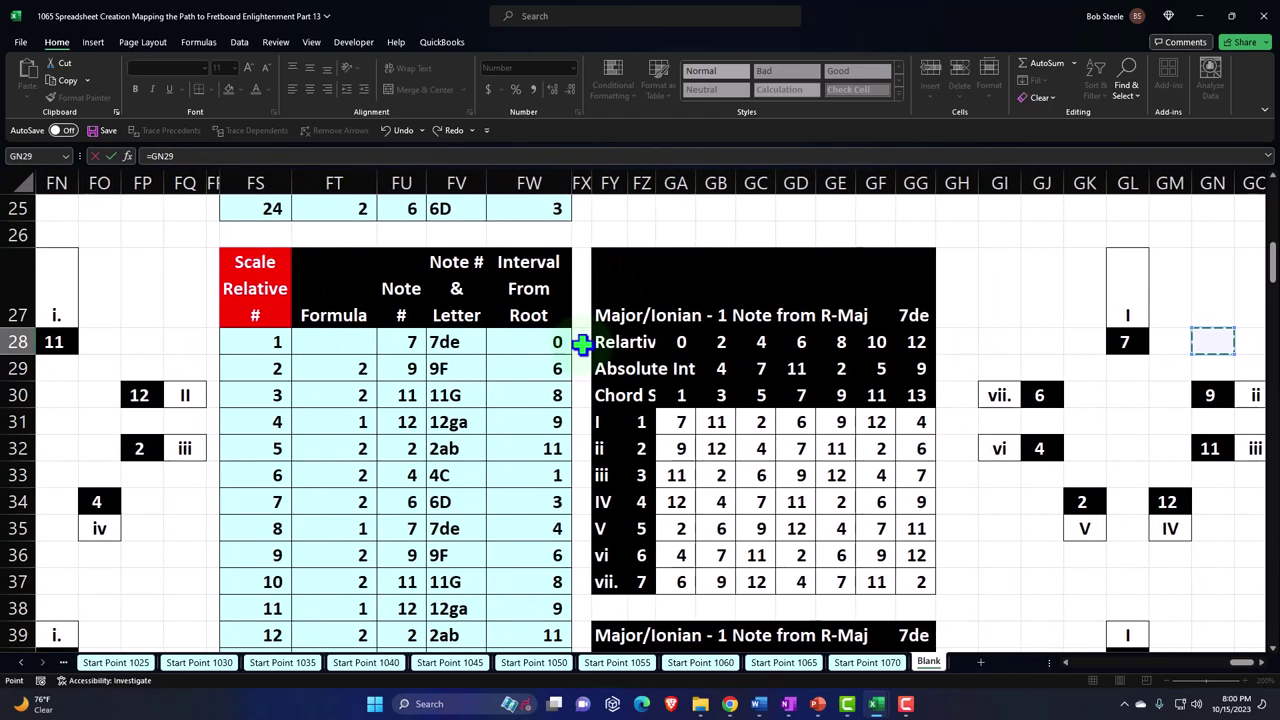
{"action": "key", "text": "Down"}
{"action": "key", "text": "Down"}
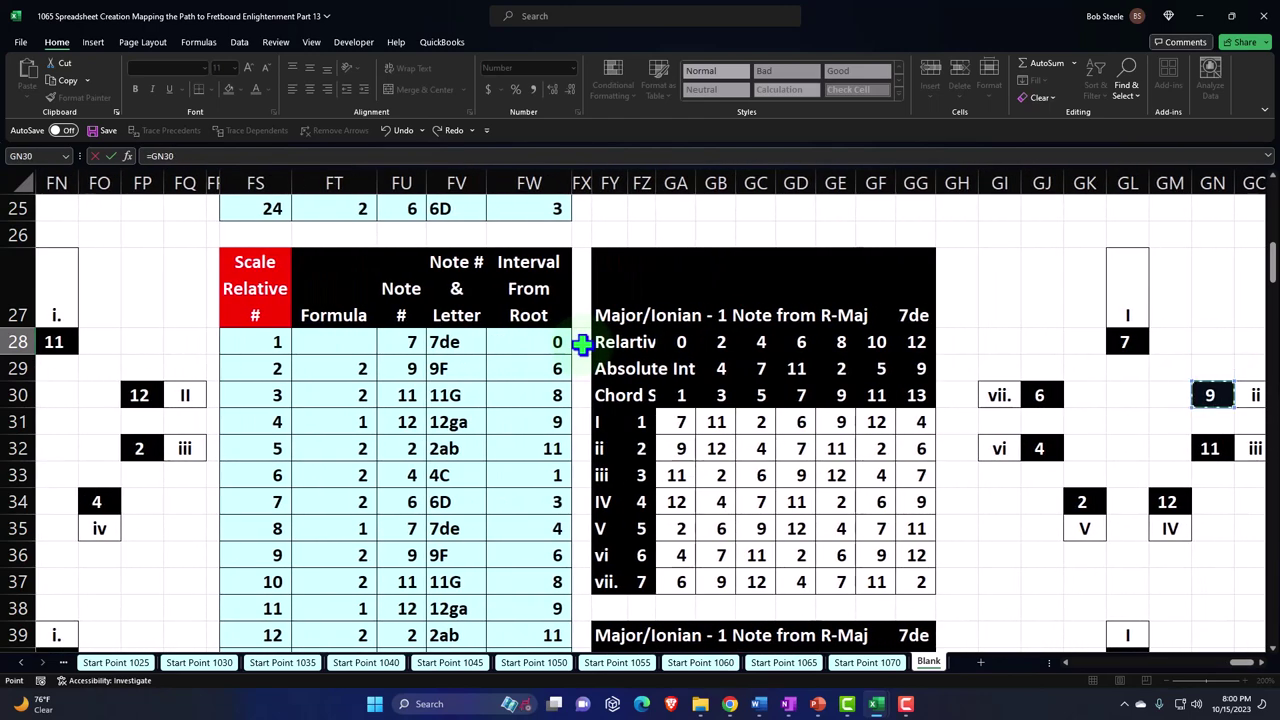
{"action": "key", "text": "Left"}
{"action": "key", "text": "Left"}
{"action": "key", "text": "Left"}
{"action": "key", "text": "Left"}
{"action": "key", "text": "Left"}
{"action": "key", "text": "Left"}
{"action": "key", "text": "Left"}
{"action": "key", "text": "Left"}
{"action": "key", "text": "Left"}
{"action": "key", "text": "Left"}
{"action": "key", "text": "Left"}
{"action": "key", "text": "Left"}
{"action": "key", "text": "Left"}
{"action": "key", "text": "Left"}
{"action": "key", "text": "Left"}
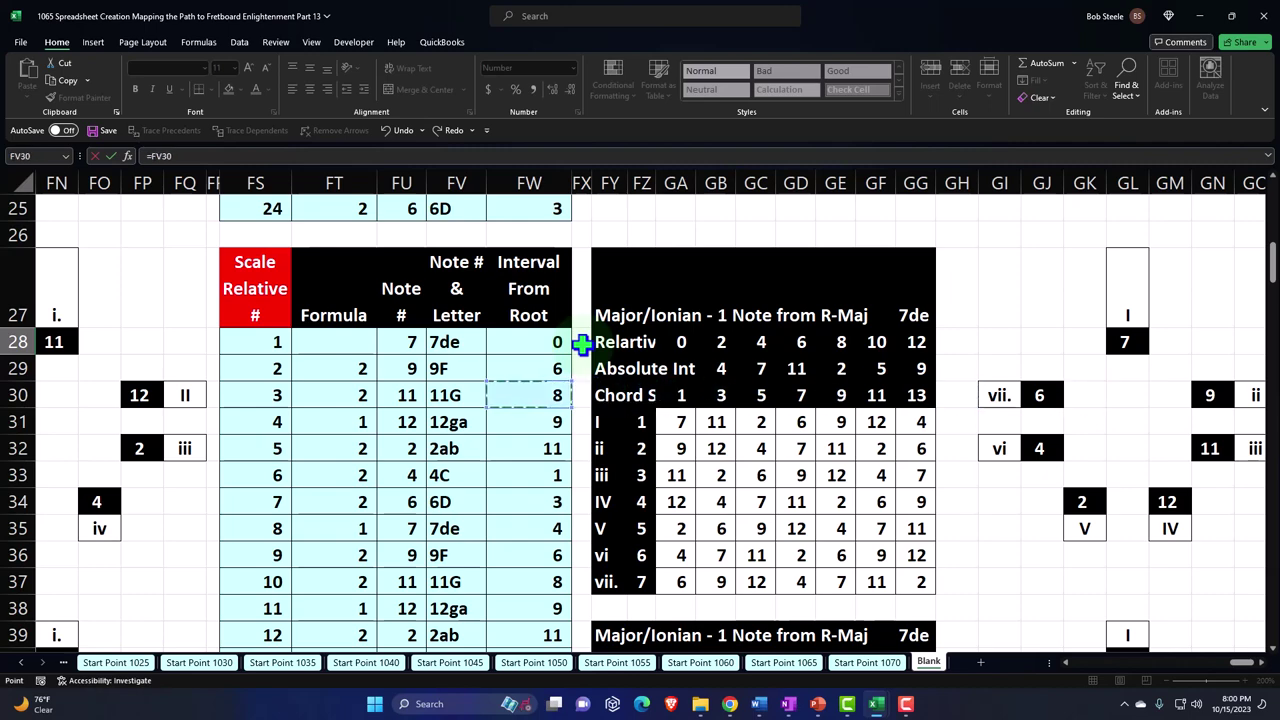
Step: Paste the Dorian title cell's formula down the Formula column from BD29, then check BI31's label formula
{"action": "key", "text": "Escape"}
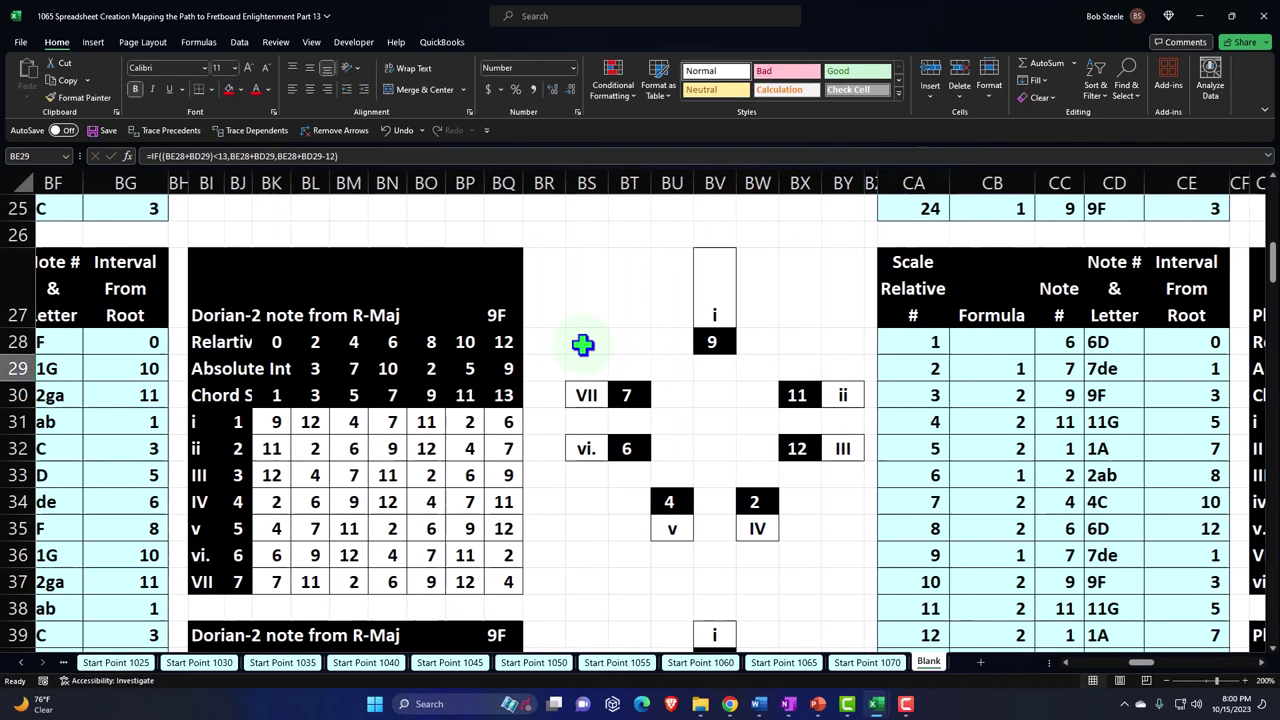
{"action": "key", "text": "Right"}
{"action": "key", "text": "Right"}
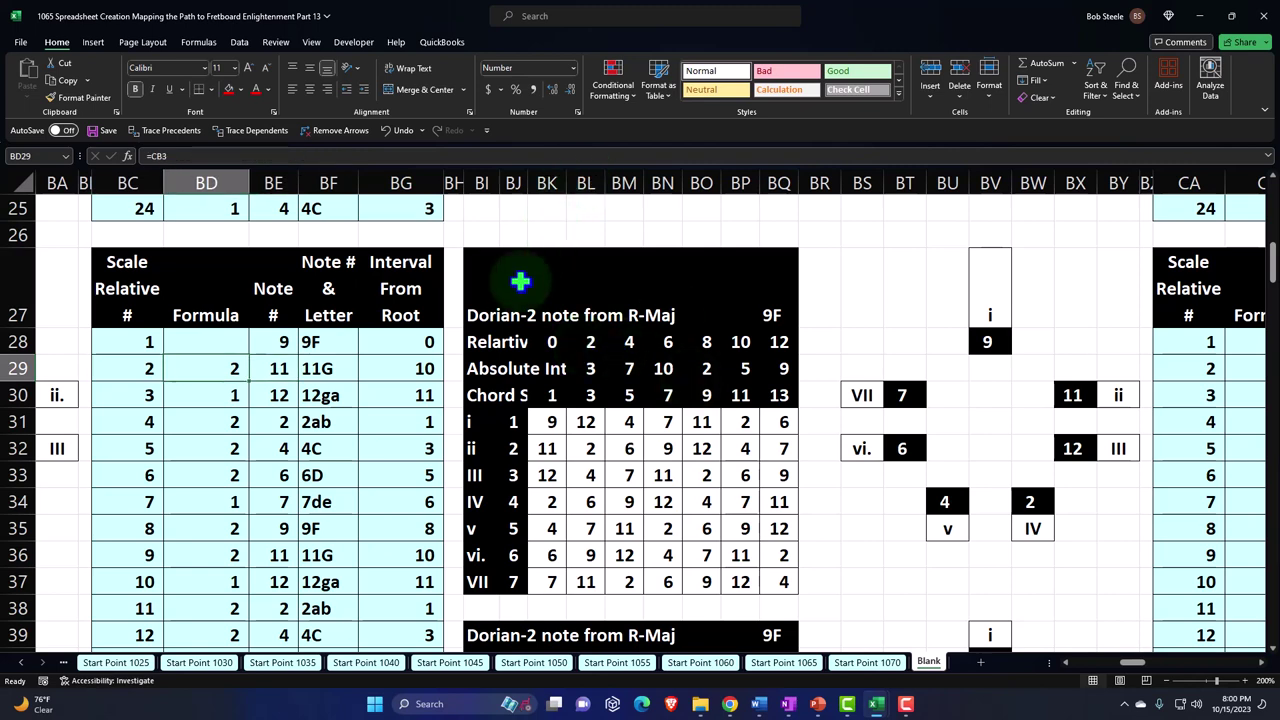
{"action": "left_click", "coordinate": [485, 313]}
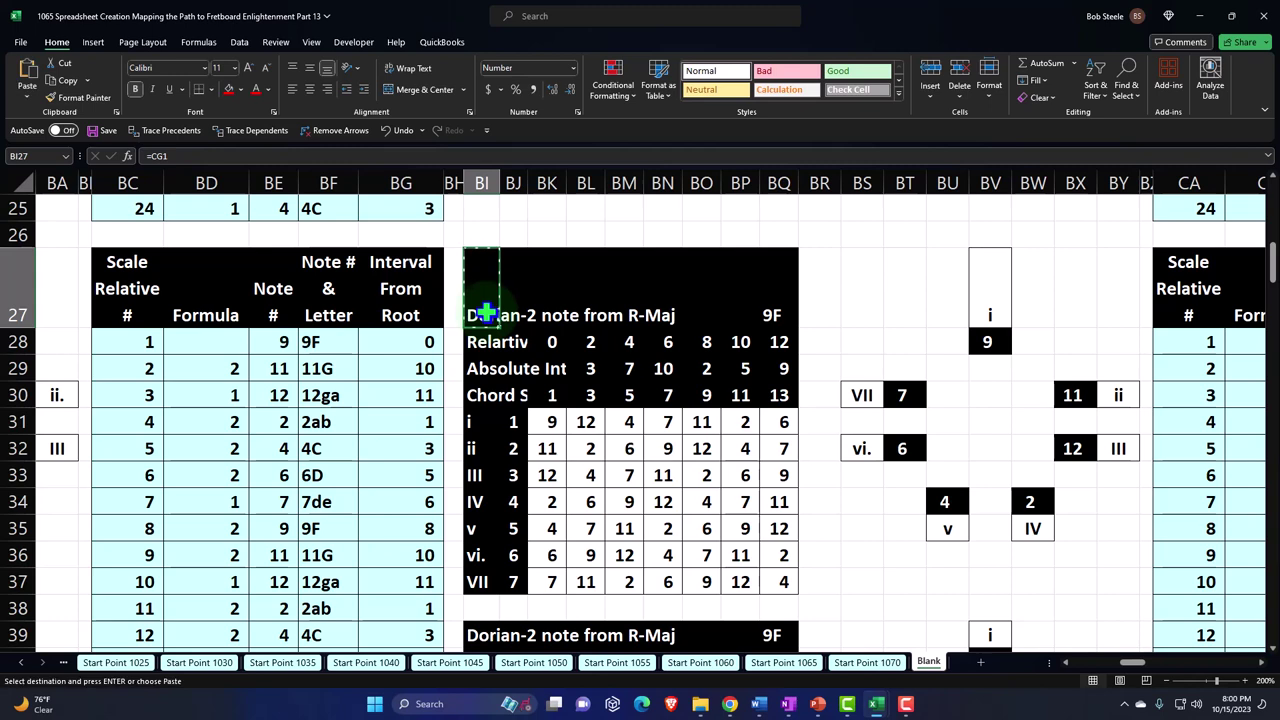
{"action": "right_click", "coordinate": [223, 362]}
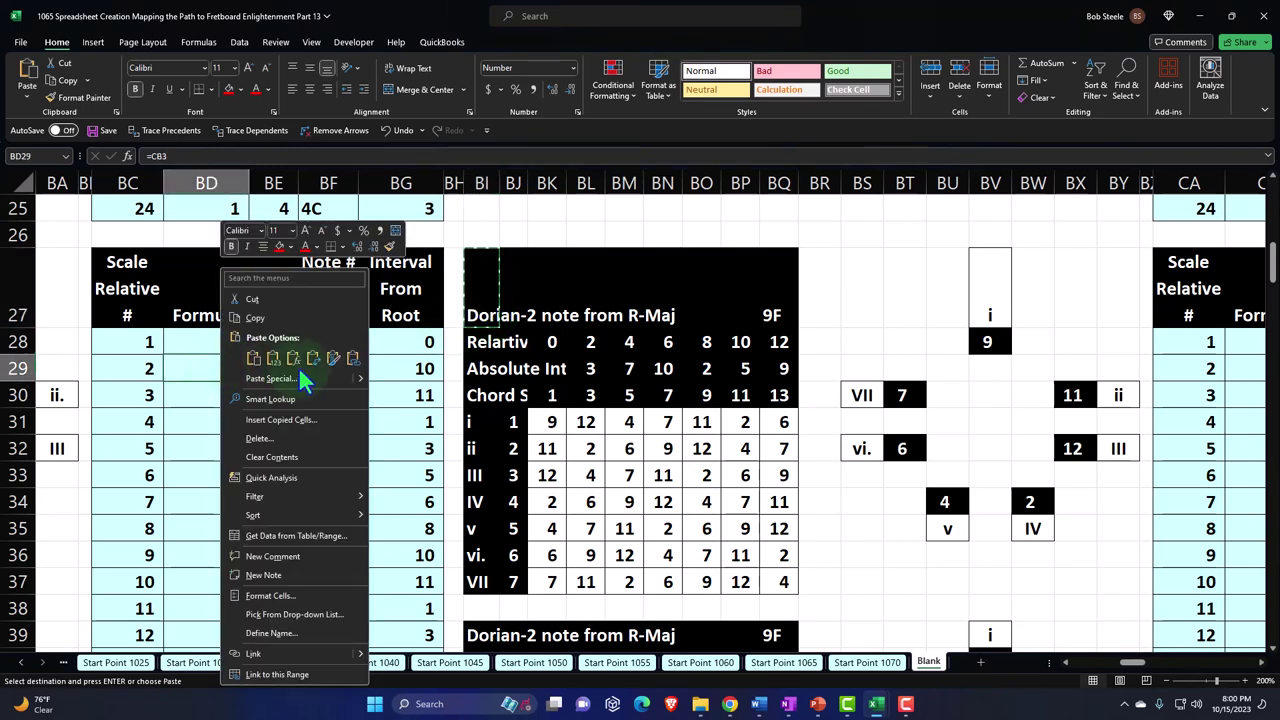
{"action": "left_click", "coordinate": [290, 362]}
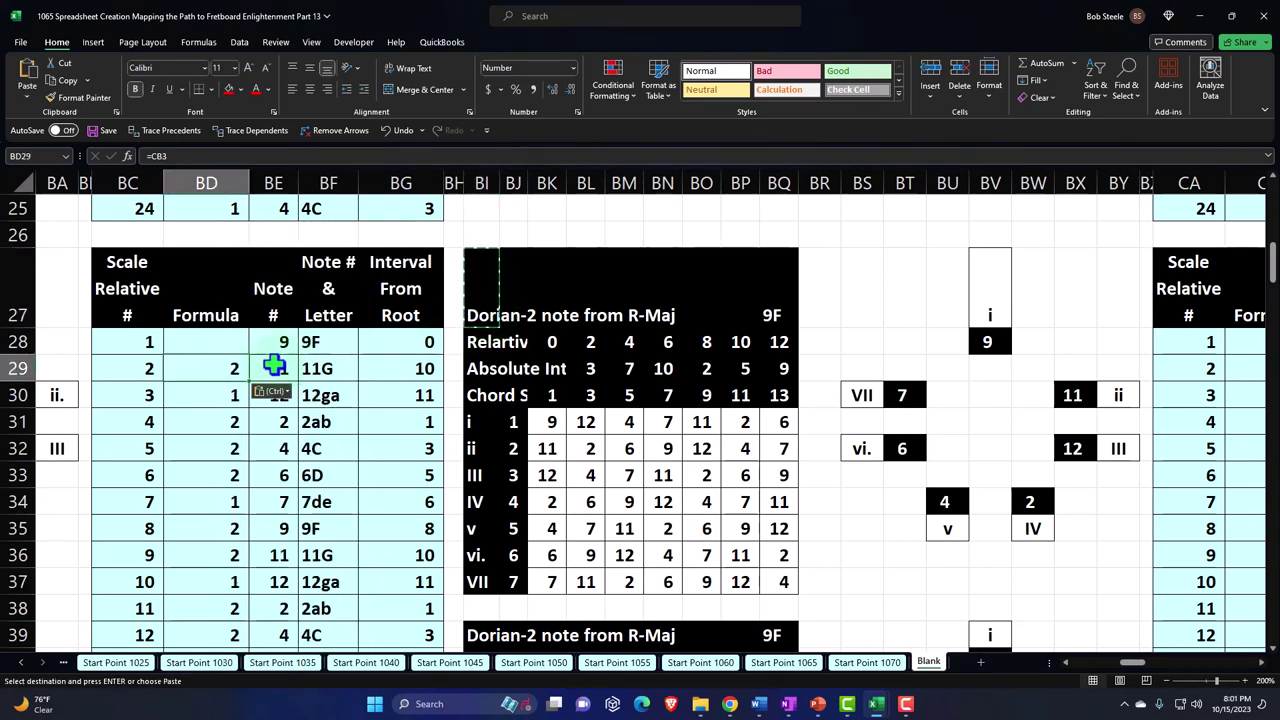
{"action": "key", "text": "Escape"}
{"action": "key", "text": "ctrl+shift+Down"}
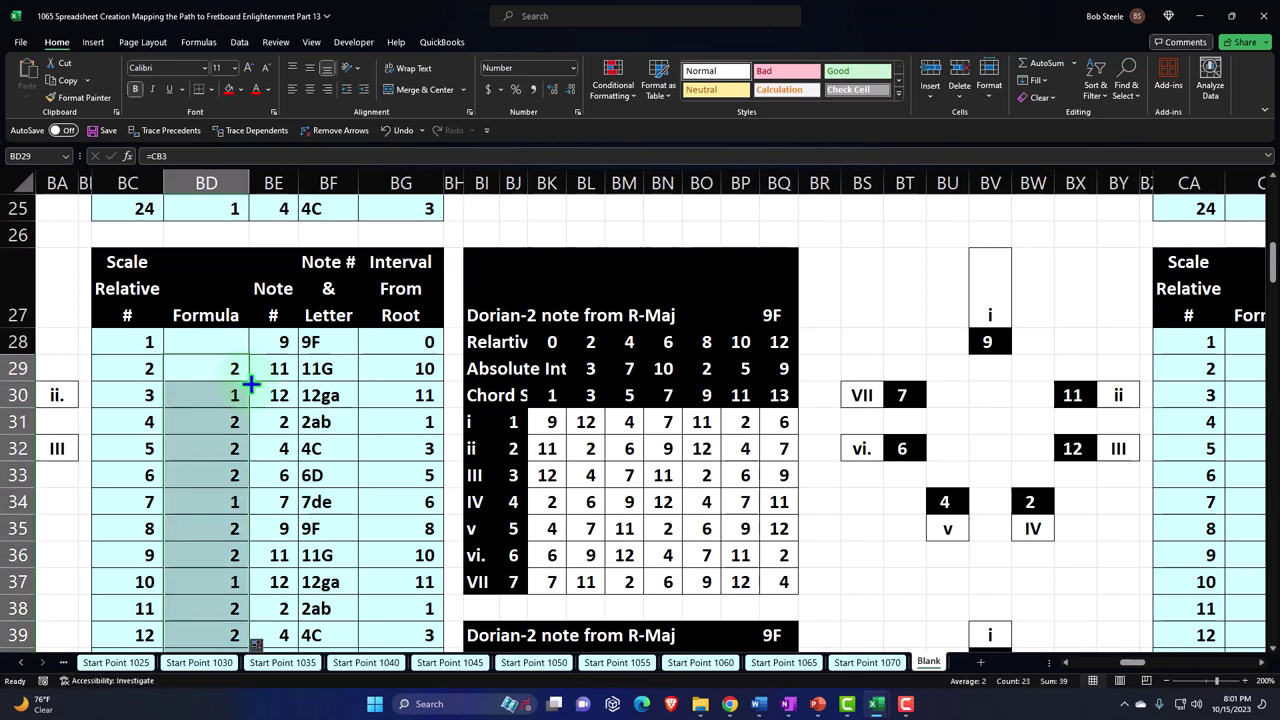
{"action": "double_click", "coordinate": [470, 422]}
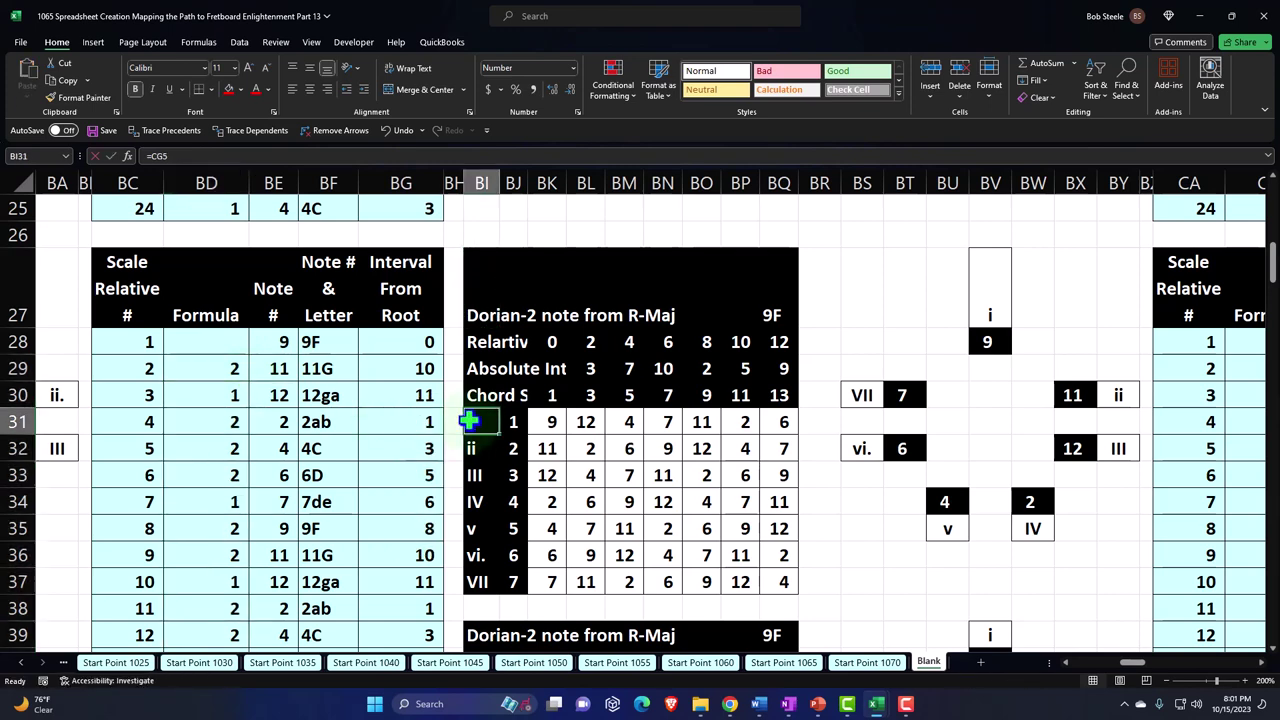
{"action": "key", "text": "Return"}
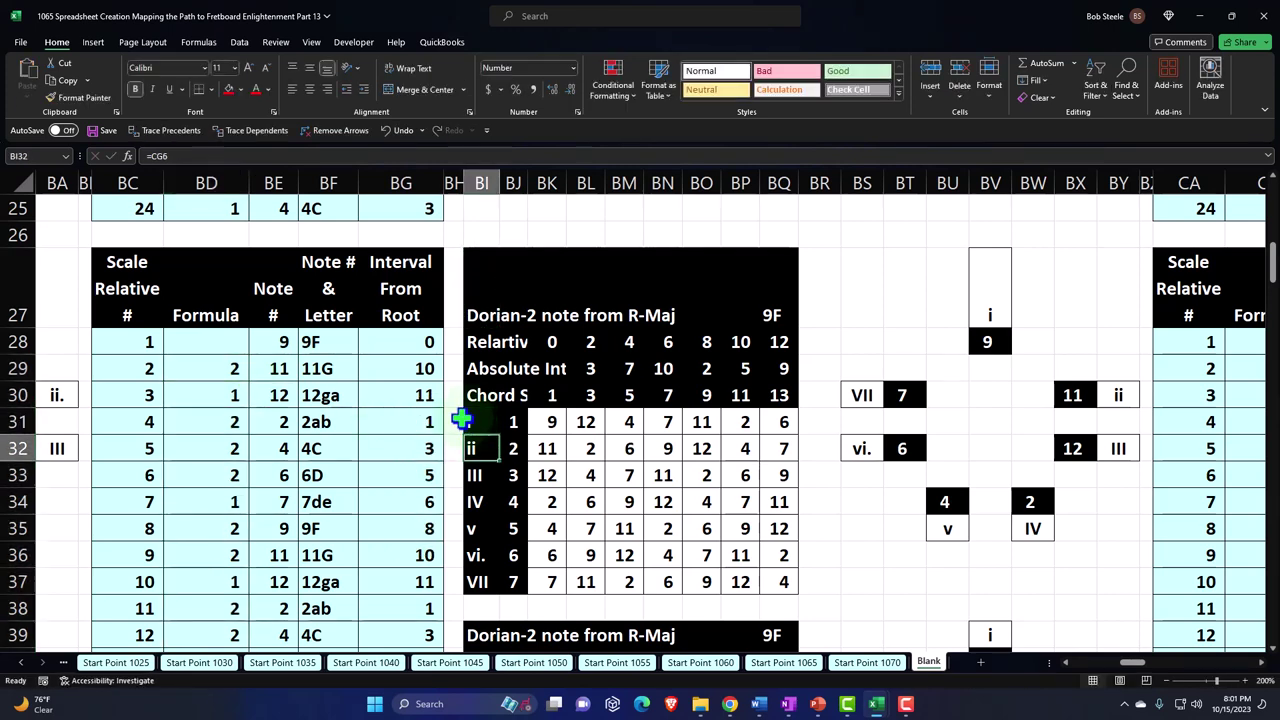
Step: Paste BD29's formula into BI31 as a formula and fill it down to BI37 to show i–VII
{"action": "left_click", "coordinate": [213, 366]}
{"action": "key", "text": "ctrl+c"}
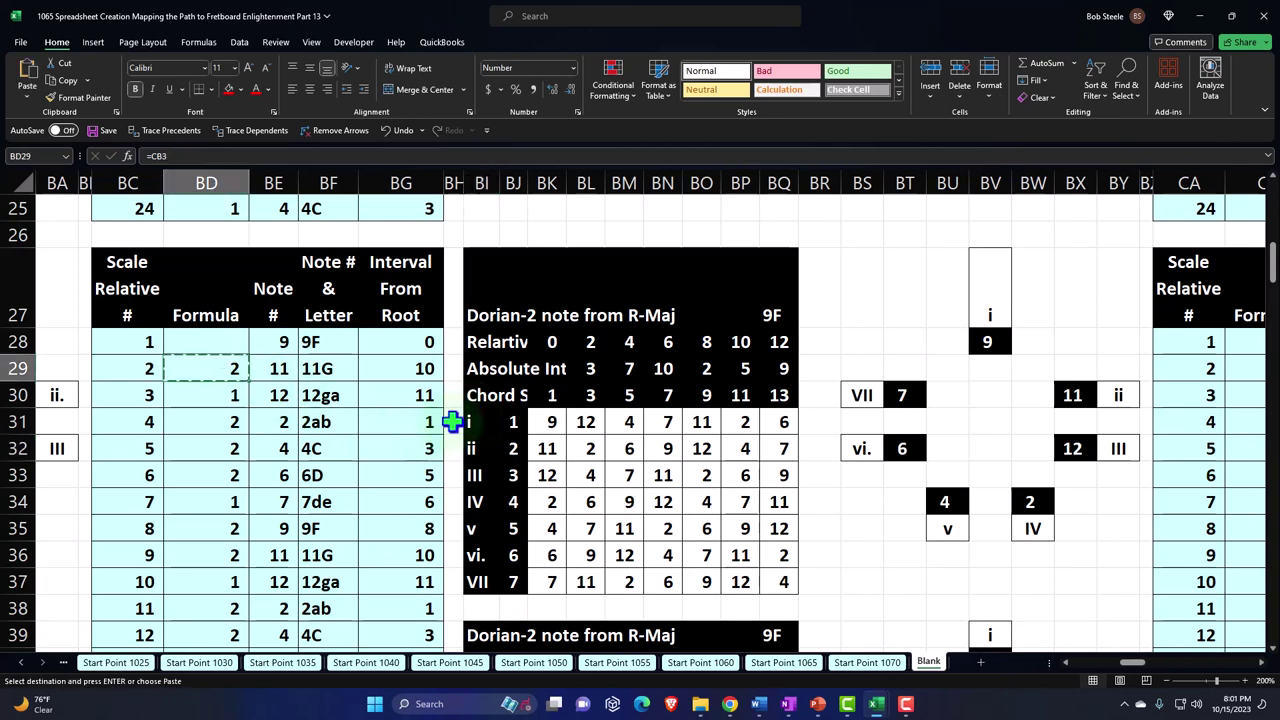
{"action": "left_click", "coordinate": [470, 421]}
{"action": "right_click", "coordinate": [478, 418]}
{"action": "left_click", "coordinate": [540, 354]}
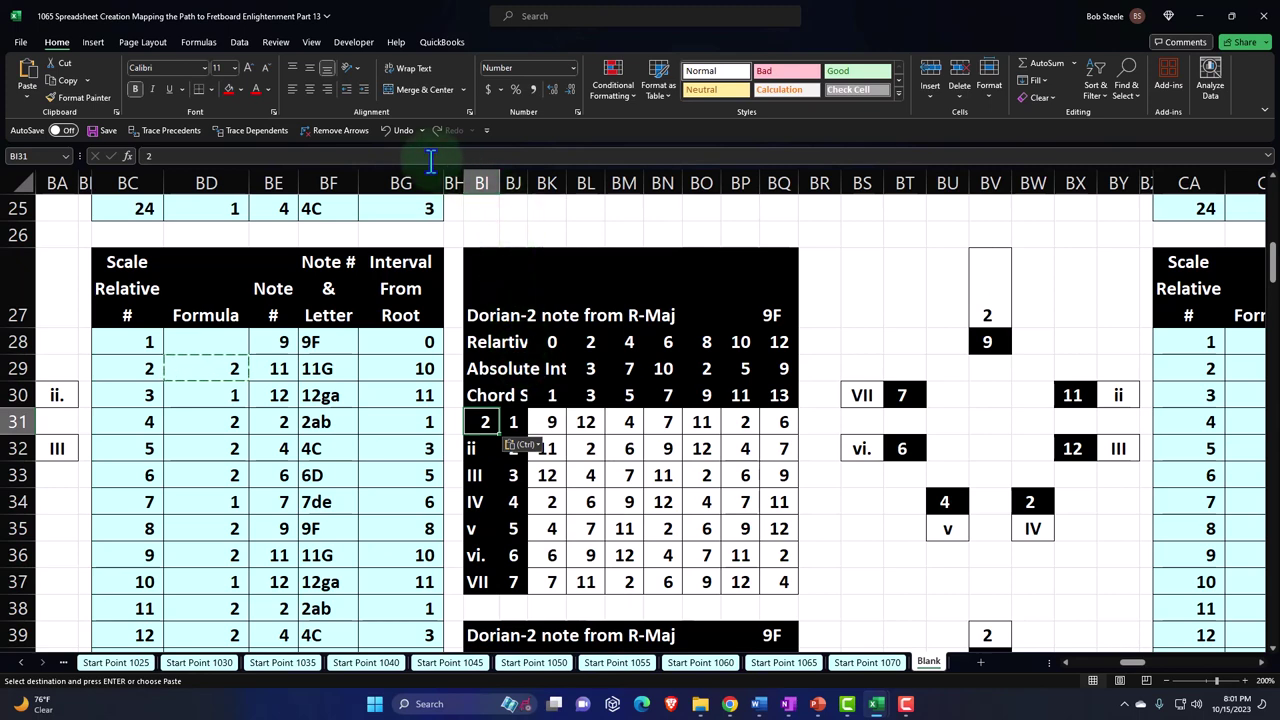
{"action": "key", "text": "ctrl+z"}
{"action": "right_click", "coordinate": [481, 431]}
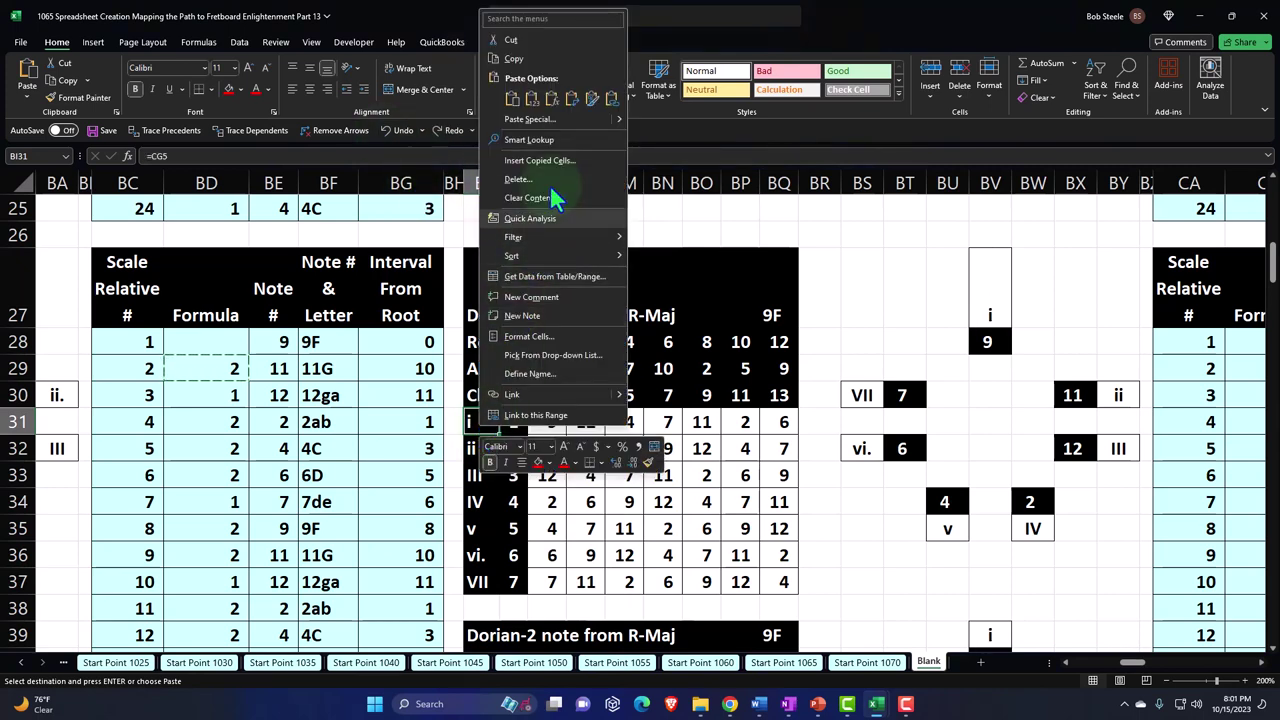
{"action": "left_click", "coordinate": [554, 100]}
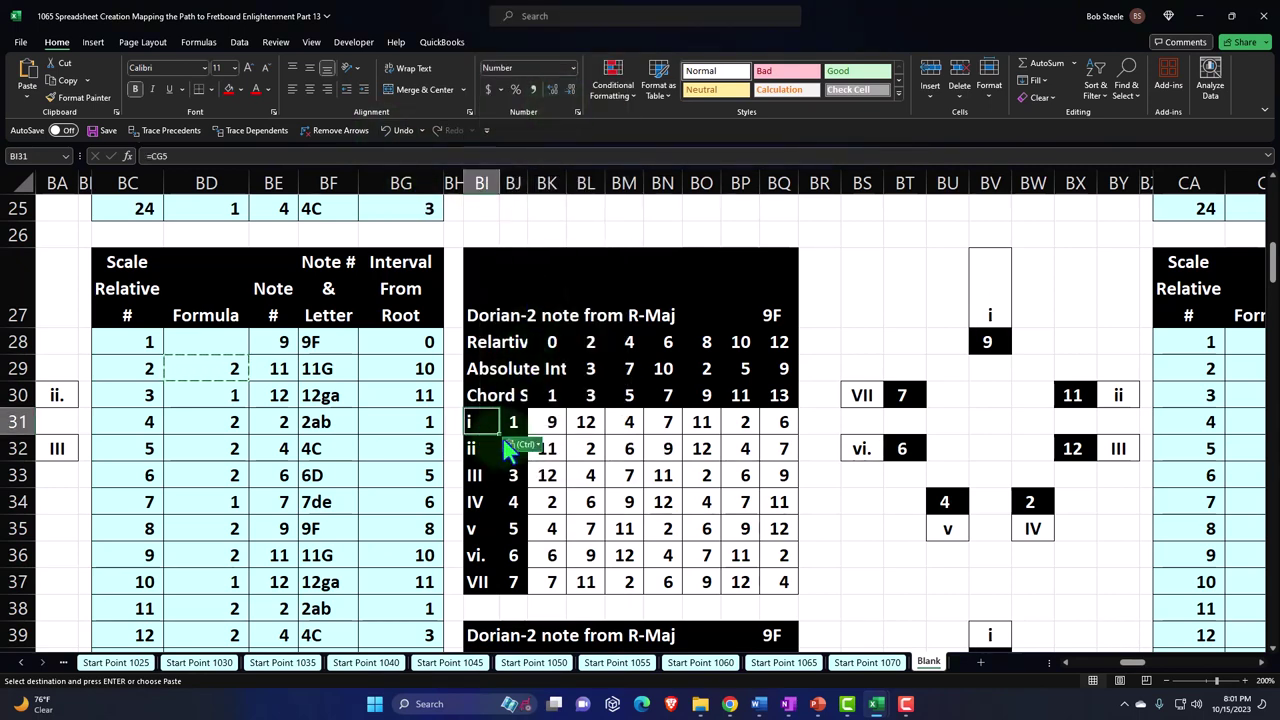
{"action": "left_click_drag", "start_coordinate": [503, 436], "coordinate": [499, 582]}
{"action": "scroll", "coordinate": [500, 580], "scroll_direction": "down", "scroll_amount": 2}
{"action": "scroll", "coordinate": [500, 580], "scroll_direction": "up", "scroll_amount": 2}
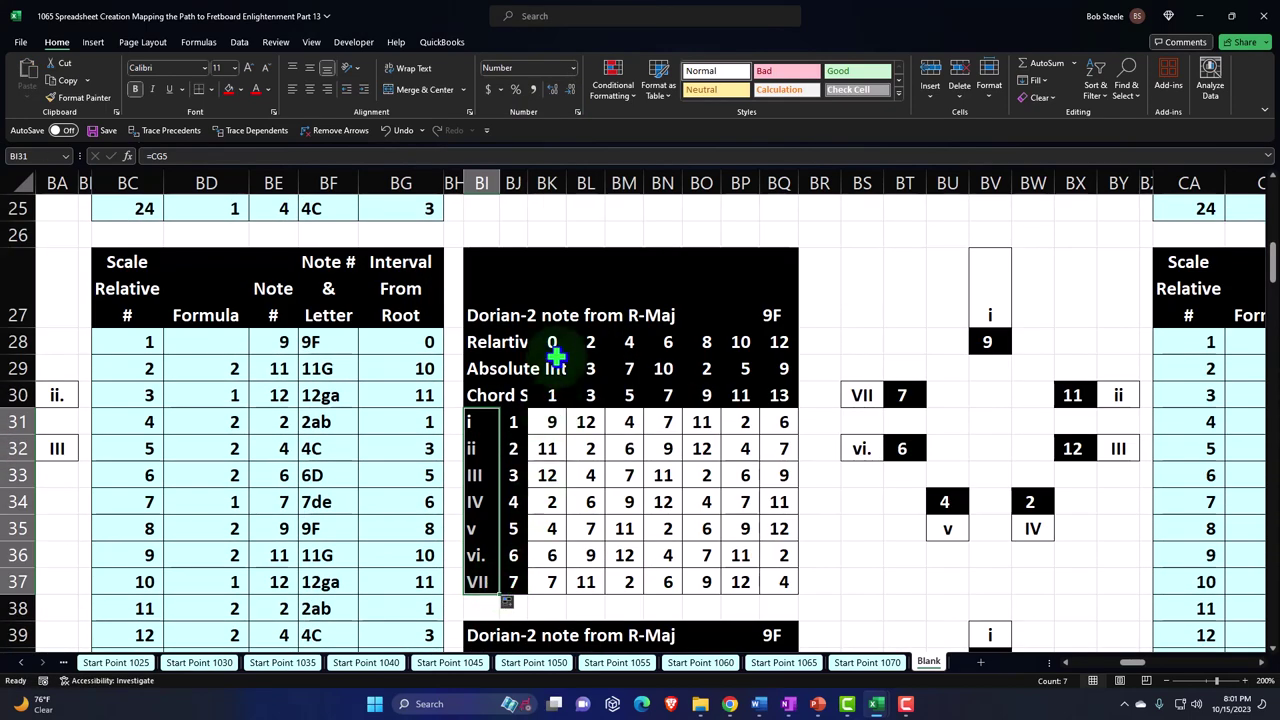
{"action": "left_click", "coordinate": [569, 291]}
{"action": "key", "text": "Right"}
{"action": "key", "text": "Right"}
{"action": "key", "text": "Right"}
{"action": "key", "text": "Right"}
{"action": "key", "text": "Right"}
{"action": "key", "text": "Right"}
{"action": "key", "text": "Right"}
{"action": "key", "text": "Right"}
{"action": "key", "text": "Right"}
{"action": "key", "text": "Right"}
{"action": "key", "text": "Right"}
{"action": "key", "text": "Right"}
{"action": "key", "text": "Right"}
{"action": "key", "text": "Right"}
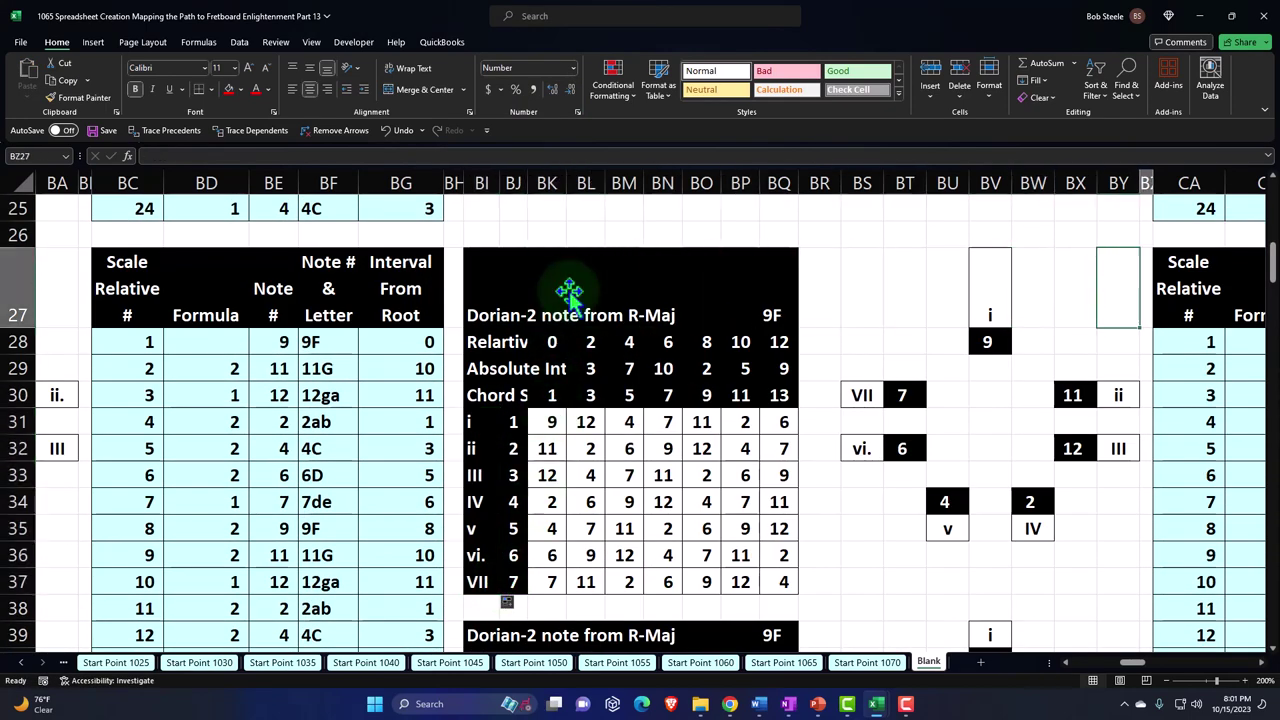
Step: Move to the Phrygian-3 block's first note cell CC28
{"action": "key", "text": "Right"}
{"action": "key", "text": "Right"}
{"action": "key", "text": "Right"}
{"action": "key", "text": "Right"}
{"action": "key", "text": "Right"}
{"action": "key", "text": "Right"}
{"action": "key", "text": "Right"}
{"action": "key", "text": "Right"}
{"action": "key", "text": "Right"}
{"action": "key", "text": "Right"}
{"action": "key", "text": "Right"}
{"action": "key", "text": "Right"}
{"action": "key", "text": "Right"}
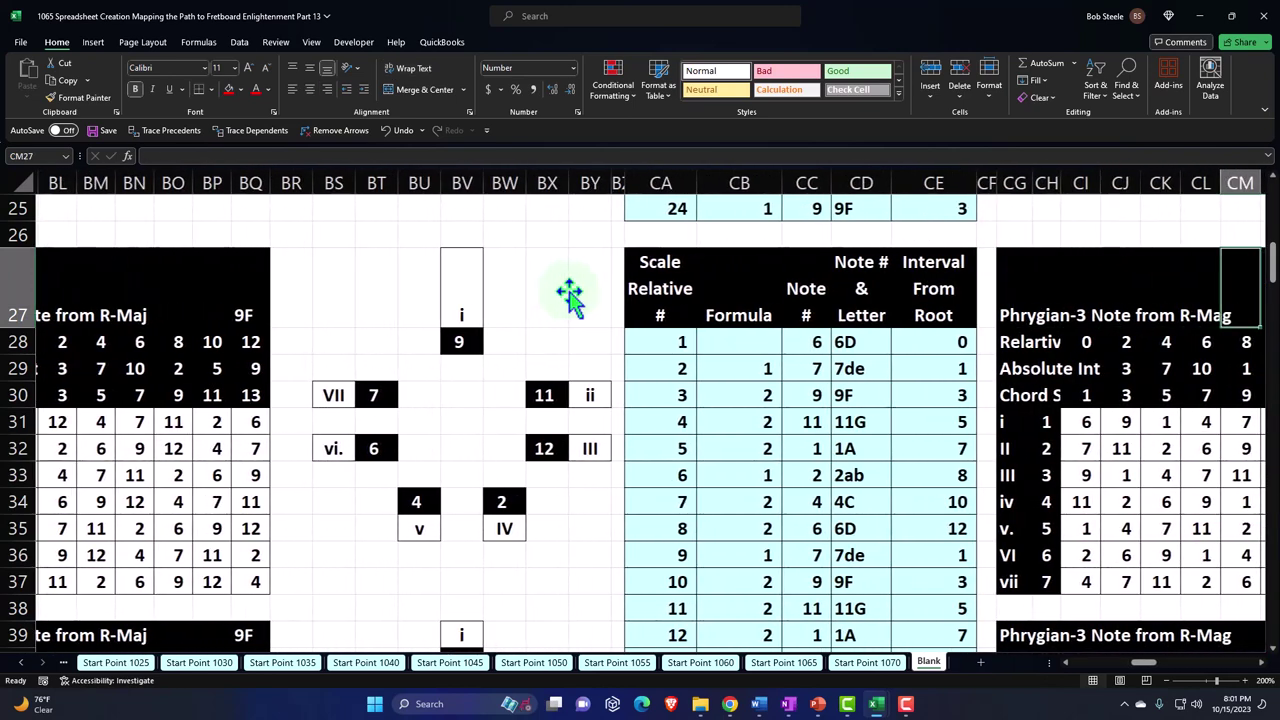
{"action": "key", "text": "Right"}
{"action": "key", "text": "Right"}
{"action": "key", "text": "Right"}
{"action": "key", "text": "Right"}
{"action": "key", "text": "Right"}
{"action": "key", "text": "Right"}
{"action": "key", "text": "Left"}
{"action": "key", "text": "Left"}
{"action": "key", "text": "Left"}
{"action": "key", "text": "Left"}
{"action": "key", "text": "Left"}
{"action": "key", "text": "Left"}
{"action": "key", "text": "Left"}
{"action": "key", "text": "Left"}
{"action": "key", "text": "Left"}
{"action": "key", "text": "Left"}
{"action": "key", "text": "Left"}
{"action": "key", "text": "Left"}
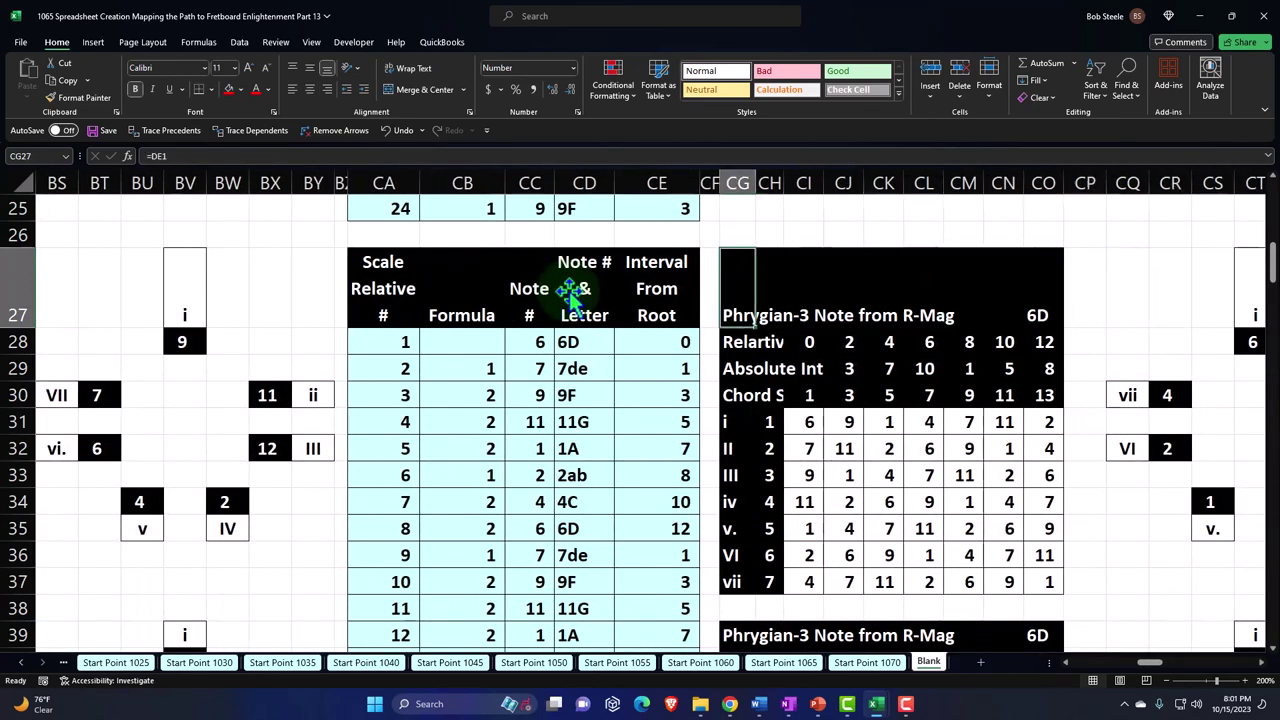
{"action": "key", "text": "Left"}
{"action": "key", "text": "Left"}
{"action": "key", "text": "Left"}
{"action": "key", "text": "Left"}
{"action": "key", "text": "Left"}
{"action": "key", "text": "Down"}
{"action": "key", "text": "Right"}
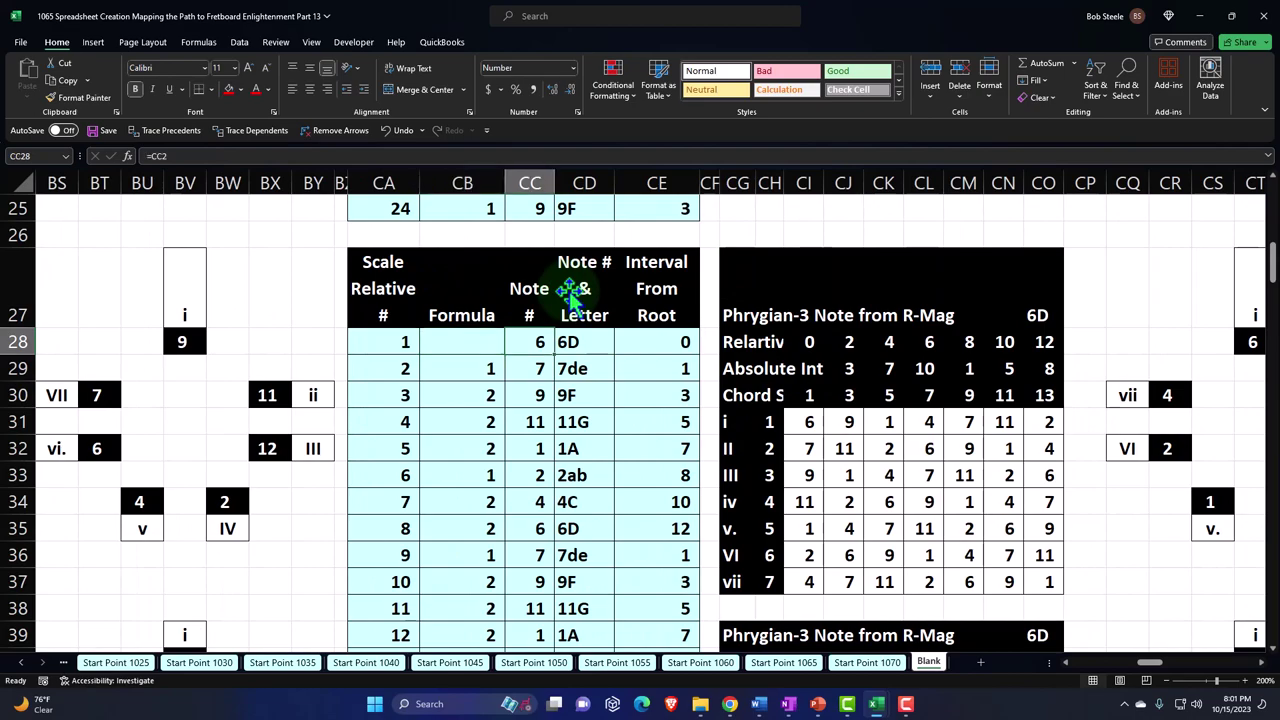
Step: Enter a formula in CC28 referencing interval cell FW32, keying the block on 11G
{"action": "type", "text": "="}
{"action": "key", "text": "Right"}
{"action": "key", "text": "Right"}
{"action": "key", "text": "Right"}
{"action": "key", "text": "Right"}
{"action": "key", "text": "Right"}
{"action": "key", "text": "Right"}
{"action": "key", "text": "Right"}
{"action": "key", "text": "Right"}
{"action": "key", "text": "Right"}
{"action": "key", "text": "Right"}
{"action": "key", "text": "Right"}
{"action": "key", "text": "Right"}
{"action": "key", "text": "Right"}
{"action": "key", "text": "Right"}
{"action": "key", "text": "Right"}
{"action": "key", "text": "Right"}
{"action": "key", "text": "Right"}
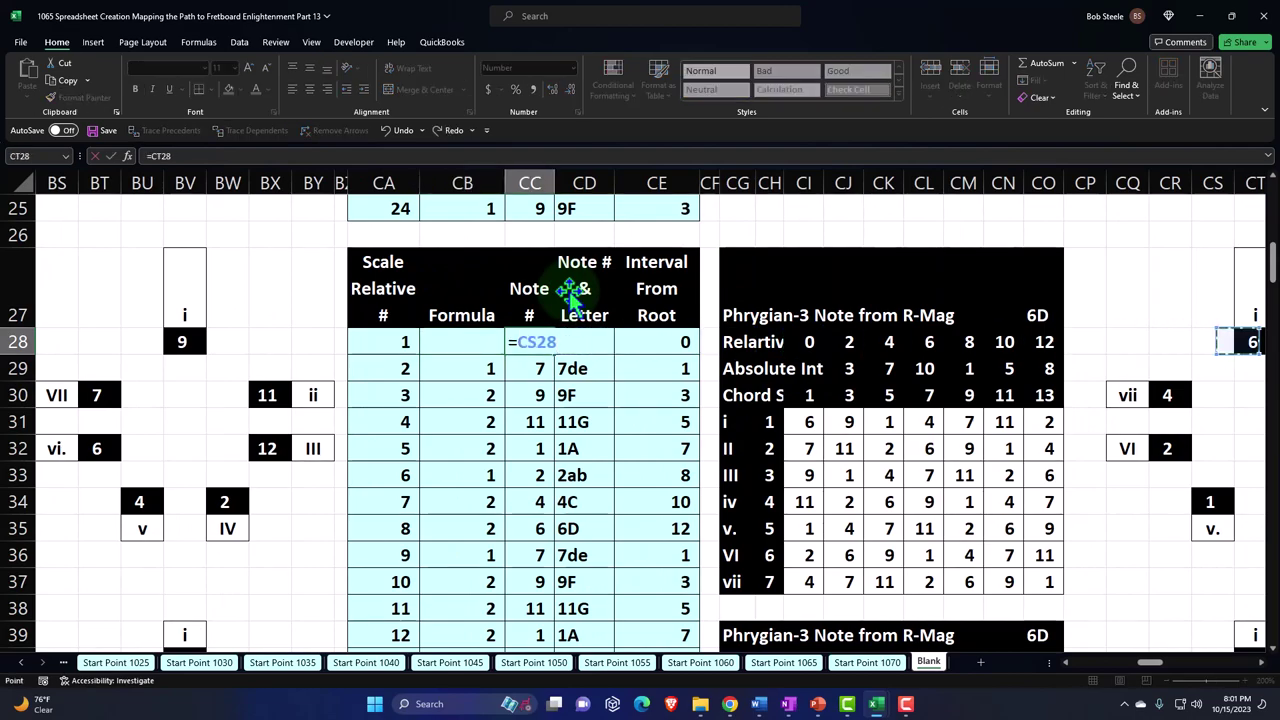
{"action": "key", "text": "Right"}
{"action": "key", "text": "Right"}
{"action": "key", "text": "Right"}
{"action": "key", "text": "Right"}
{"action": "key", "text": "Right"}
{"action": "key", "text": "Right"}
{"action": "key", "text": "Right"}
{"action": "key", "text": "Right"}
{"action": "key", "text": "Right"}
{"action": "key", "text": "Right"}
{"action": "key", "text": "Right"}
{"action": "key", "text": "Right"}
{"action": "key", "text": "Right"}
{"action": "key", "text": "Right"}
{"action": "key", "text": "Right"}
{"action": "key", "text": "Right"}
{"action": "key", "text": "Right"}
{"action": "key", "text": "Right"}
{"action": "key", "text": "Right"}
{"action": "key", "text": "Right"}
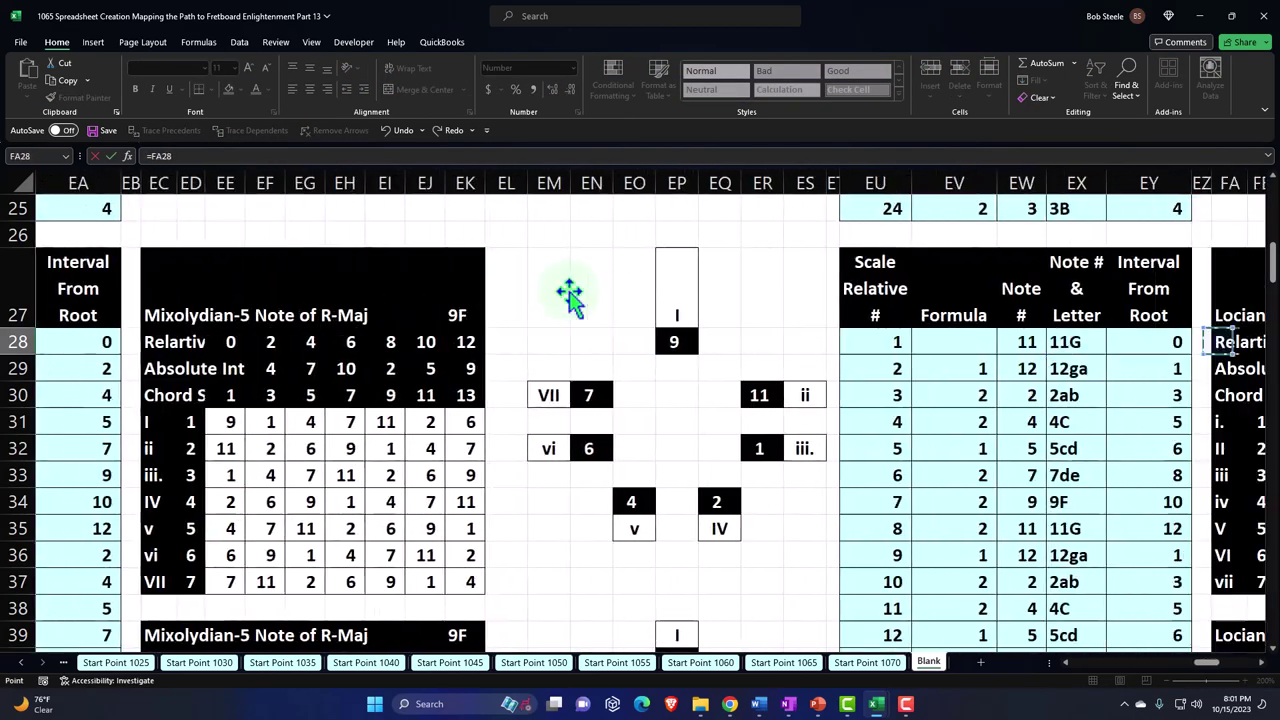
{"action": "key", "text": "Right"}
{"action": "key", "text": "Right"}
{"action": "key", "text": "Right"}
{"action": "key", "text": "Right"}
{"action": "key", "text": "Right"}
{"action": "key", "text": "Right"}
{"action": "key", "text": "Right"}
{"action": "key", "text": "Right"}
{"action": "key", "text": "Right"}
{"action": "key", "text": "Right"}
{"action": "key", "text": "Right"}
{"action": "key", "text": "Right"}
{"action": "key", "text": "Right"}
{"action": "key", "text": "Right"}
{"action": "key", "text": "Right"}
{"action": "key", "text": "Right"}
{"action": "key", "text": "Right"}
{"action": "key", "text": "Right"}
{"action": "key", "text": "Right"}
{"action": "key", "text": "Right"}
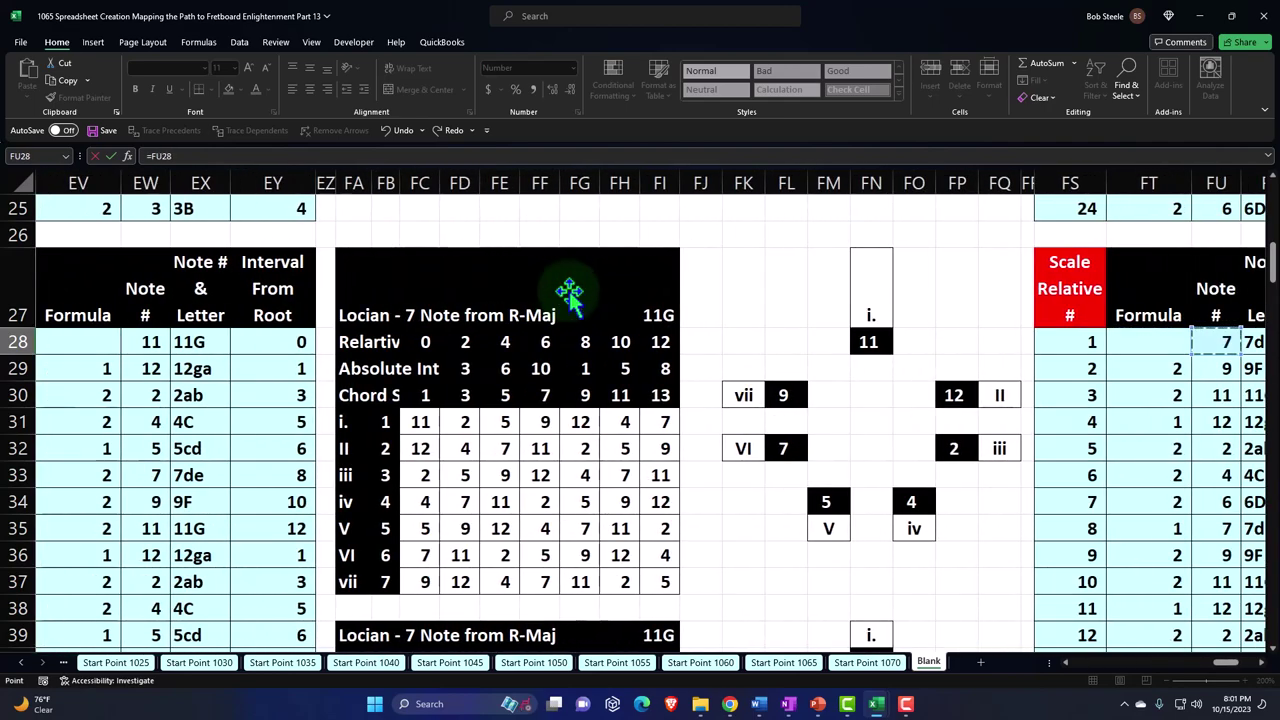
{"action": "key", "text": "Right"}
{"action": "key", "text": "Right"}
{"action": "key", "text": "Right"}
{"action": "key", "text": "Right"}
{"action": "key", "text": "Right"}
{"action": "key", "text": "Right"}
{"action": "key", "text": "Right"}
{"action": "key", "text": "Right"}
{"action": "key", "text": "Right"}
{"action": "key", "text": "Right"}
{"action": "key", "text": "Right"}
{"action": "key", "text": "Right"}
{"action": "key", "text": "Right"}
{"action": "key", "text": "Right"}
{"action": "key", "text": "Right"}
{"action": "key", "text": "Right"}
{"action": "key", "text": "Right"}
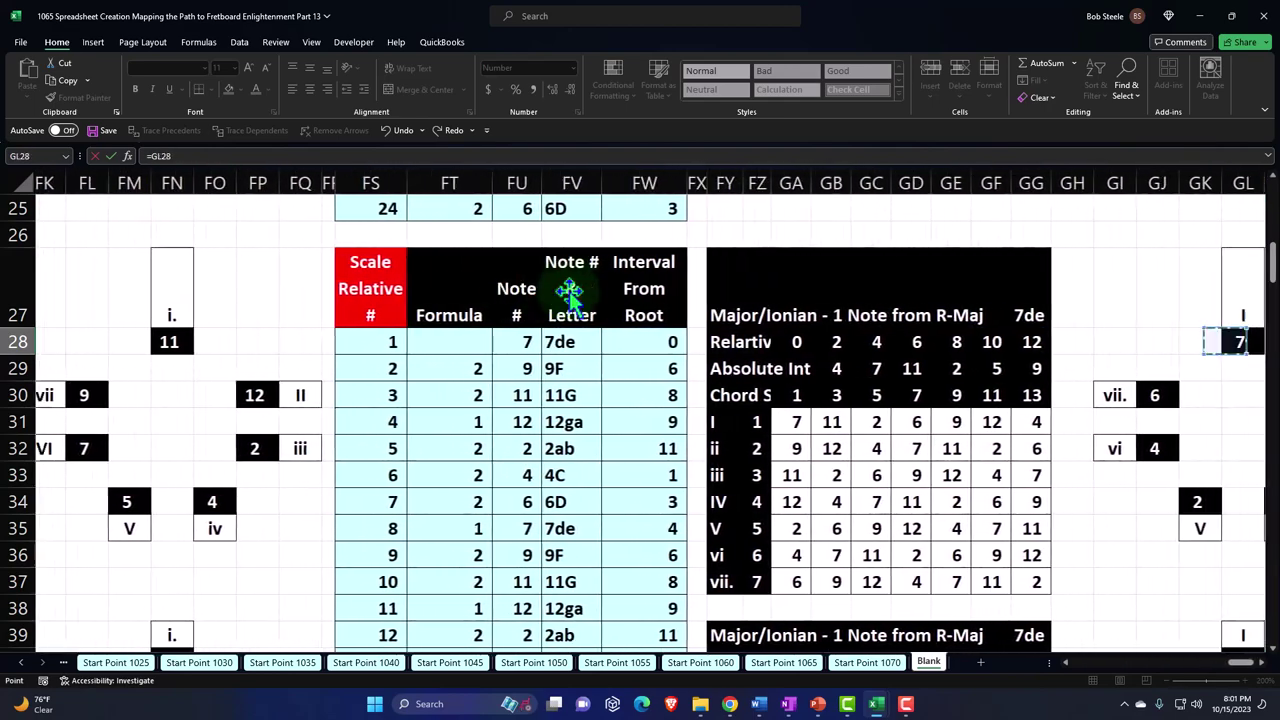
{"action": "key", "text": "Right"}
{"action": "key", "text": "Right"}
{"action": "key", "text": "Down"}
{"action": "key", "text": "Down"}
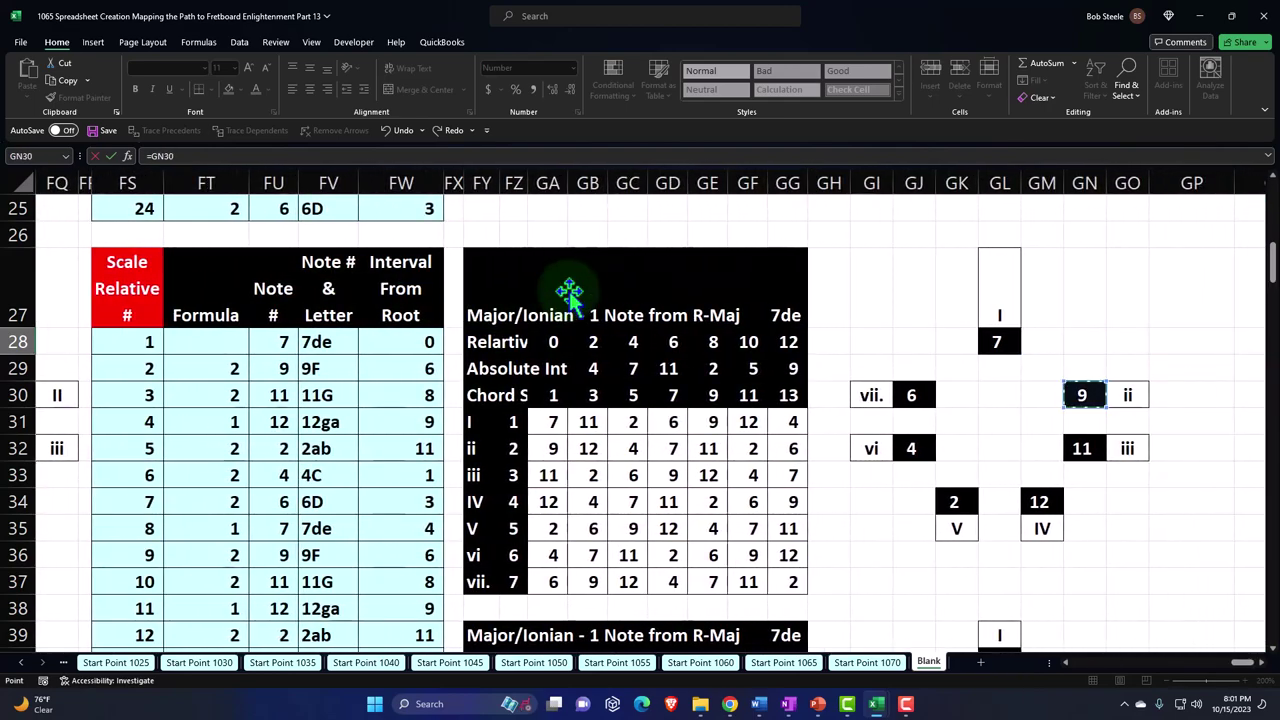
{"action": "key", "text": "Down"}
{"action": "key", "text": "Down"}
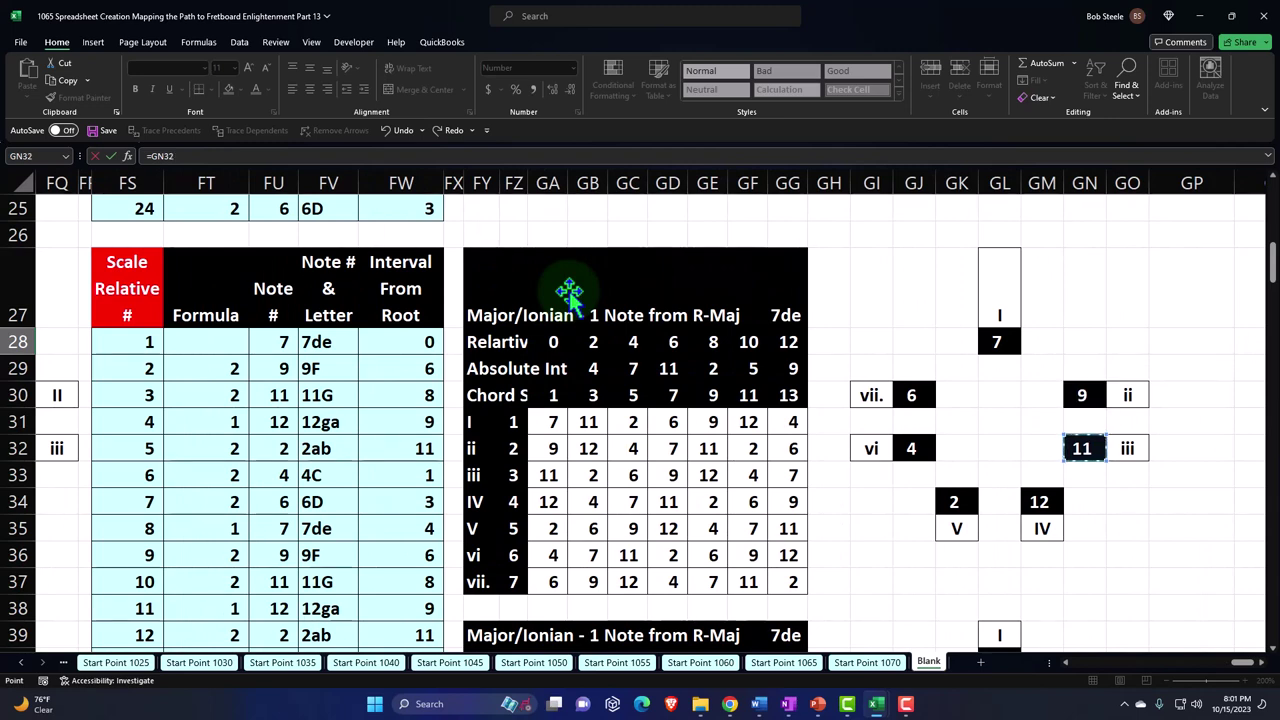
{"action": "key", "text": "Left"}
{"action": "key", "text": "Left"}
{"action": "key", "text": "Left"}
{"action": "key", "text": "Left"}
{"action": "key", "text": "Left"}
{"action": "key", "text": "Left"}
{"action": "key", "text": "Left"}
{"action": "key", "text": "Left"}
{"action": "key", "text": "Left"}
{"action": "key", "text": "Left"}
{"action": "key", "text": "Left"}
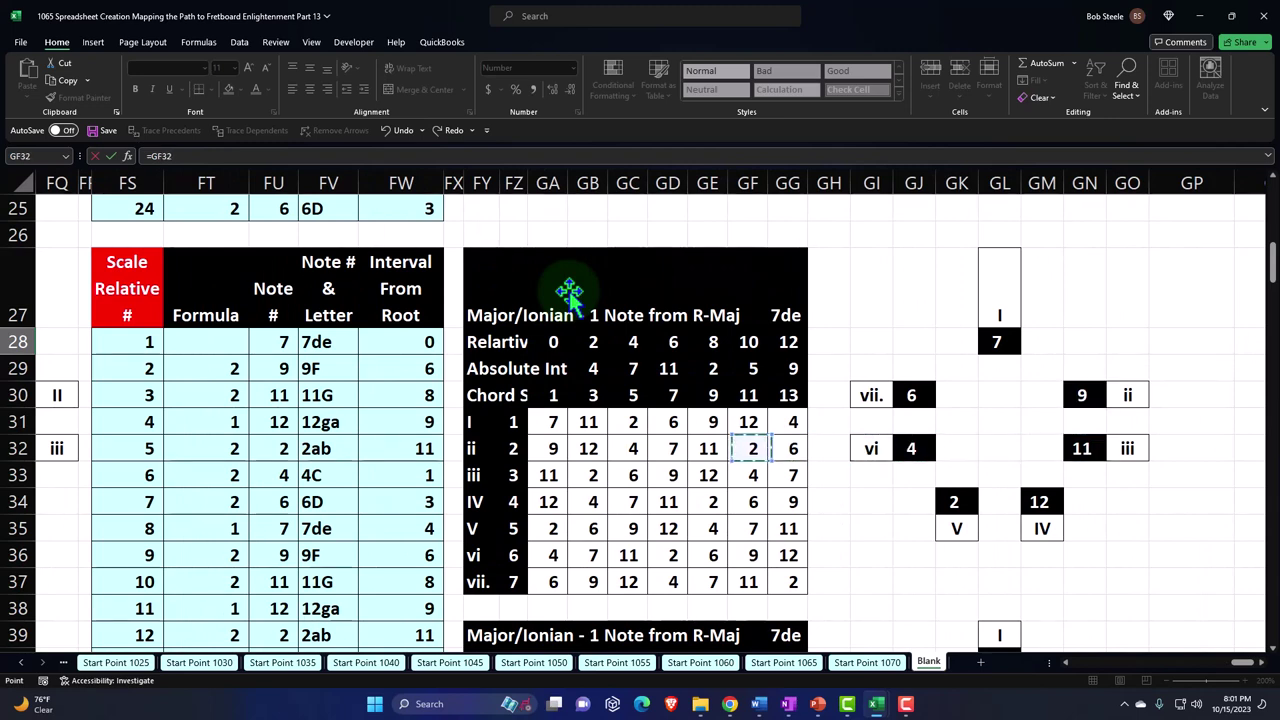
{"action": "key", "text": "Left"}
{"action": "key", "text": "Left"}
{"action": "key", "text": "Left"}
{"action": "key", "text": "Left"}
{"action": "key", "text": "Left"}
{"action": "key", "text": "Left"}
{"action": "key", "text": "Left"}
{"action": "key", "text": "Left"}
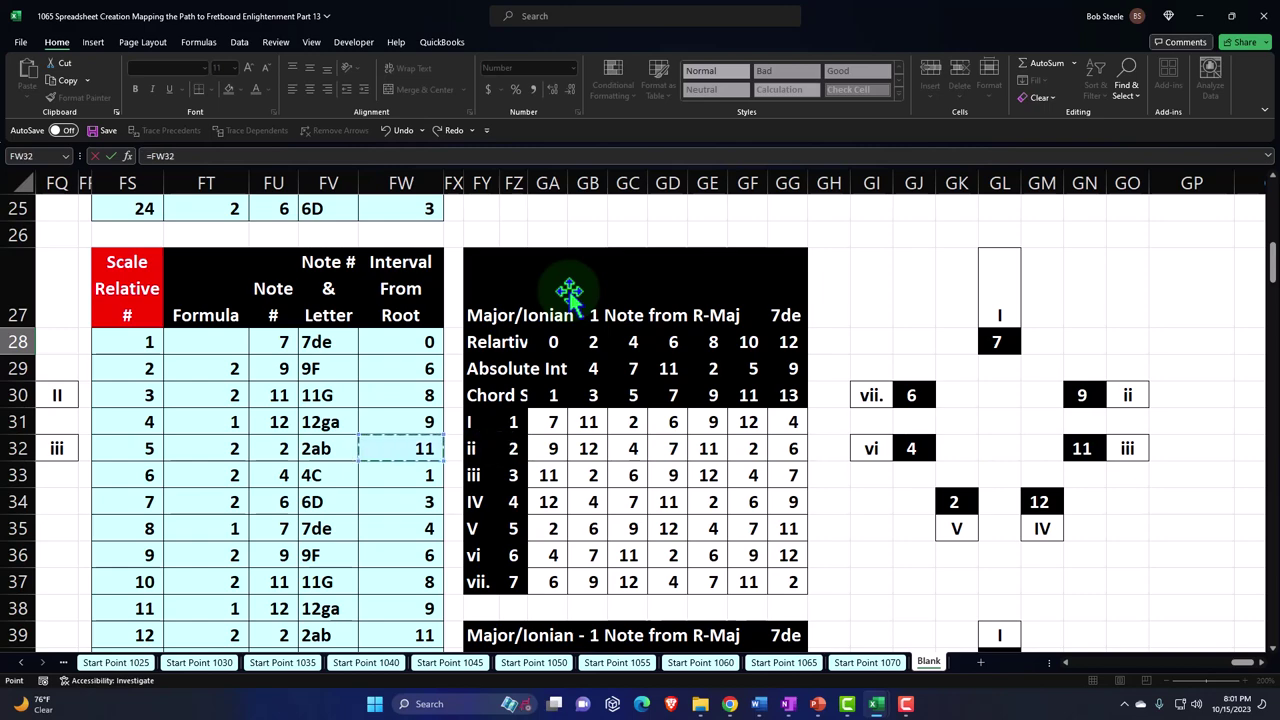
{"action": "key", "text": "Up"}
{"action": "key", "text": "Escape"}
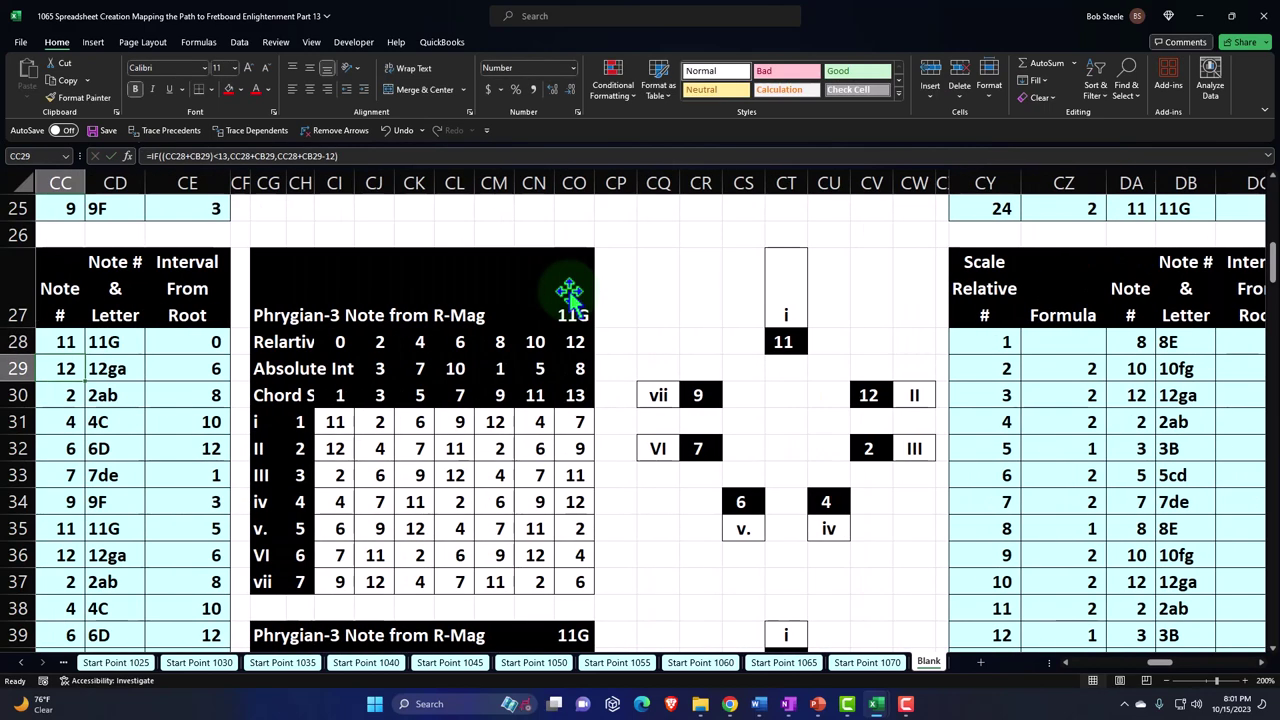
{"action": "key", "text": "Left"}
{"action": "key", "text": "Left"}
{"action": "key", "text": "Left"}
{"action": "key", "text": "Left"}
{"action": "key", "text": "Left"}
{"action": "key", "text": "Left"}
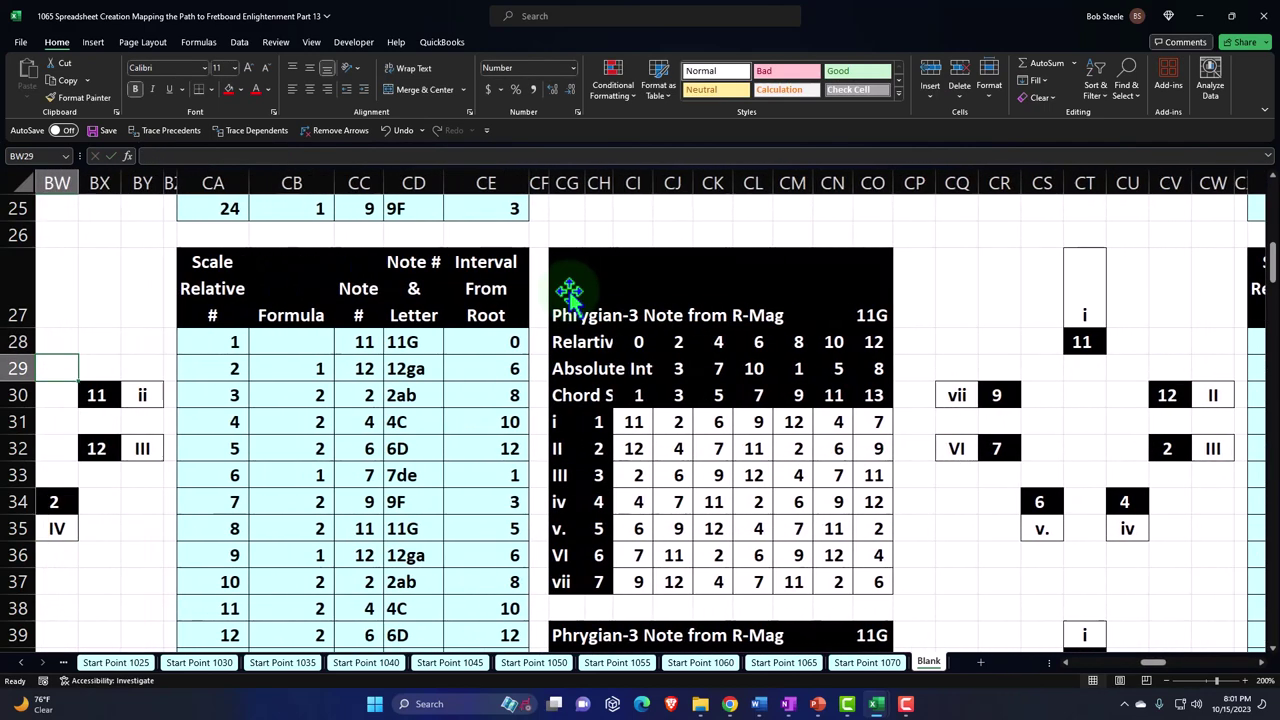
Step: Paste CG27's formula into CB29 and fill the Formula column down to row 39
{"action": "key", "text": "Right"}
{"action": "key", "text": "Right"}
{"action": "key", "text": "Right"}
{"action": "key", "text": "Right"}
{"action": "key", "text": "Right"}
{"action": "key", "text": "Right"}
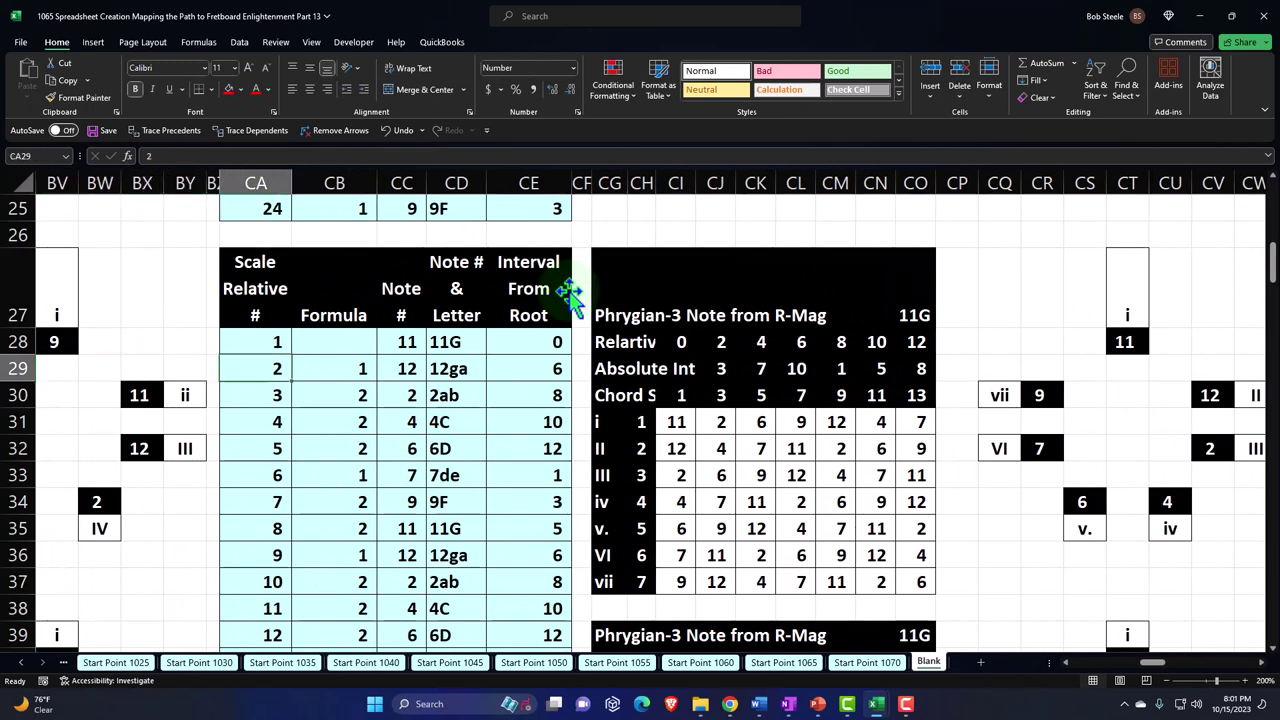
{"action": "key", "text": "Left"}
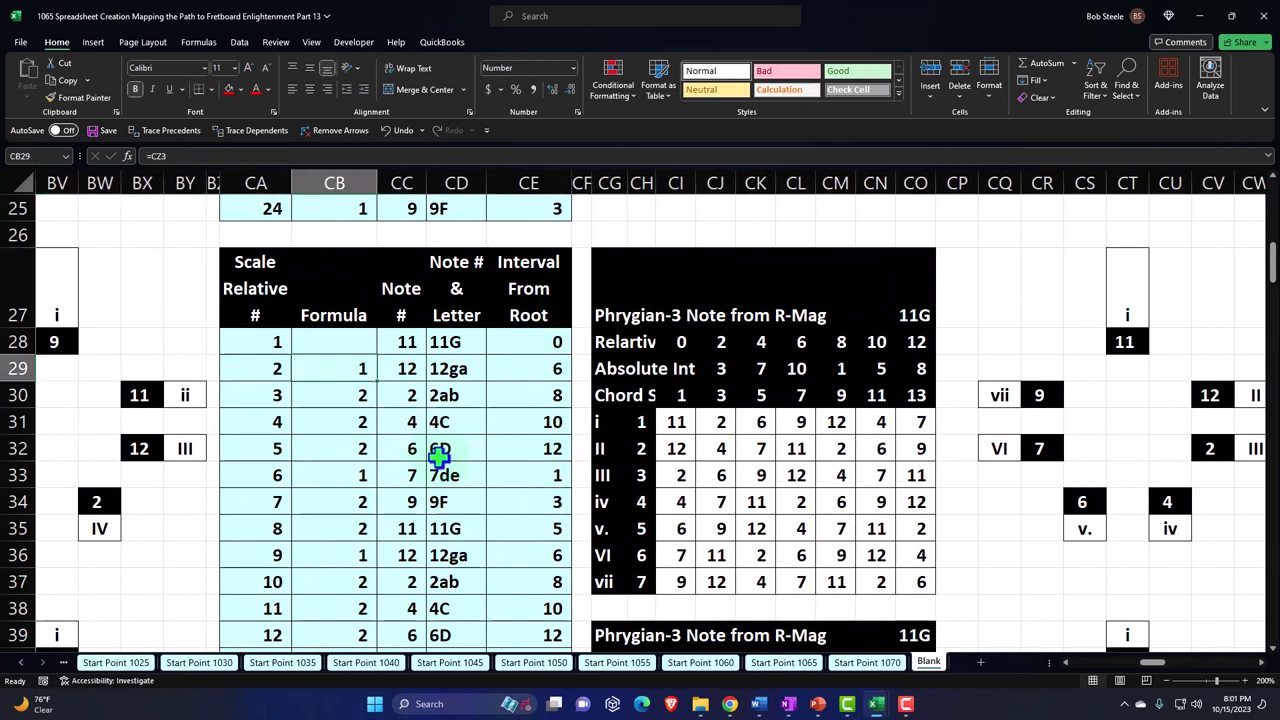
{"action": "double_click", "coordinate": [334, 370]}
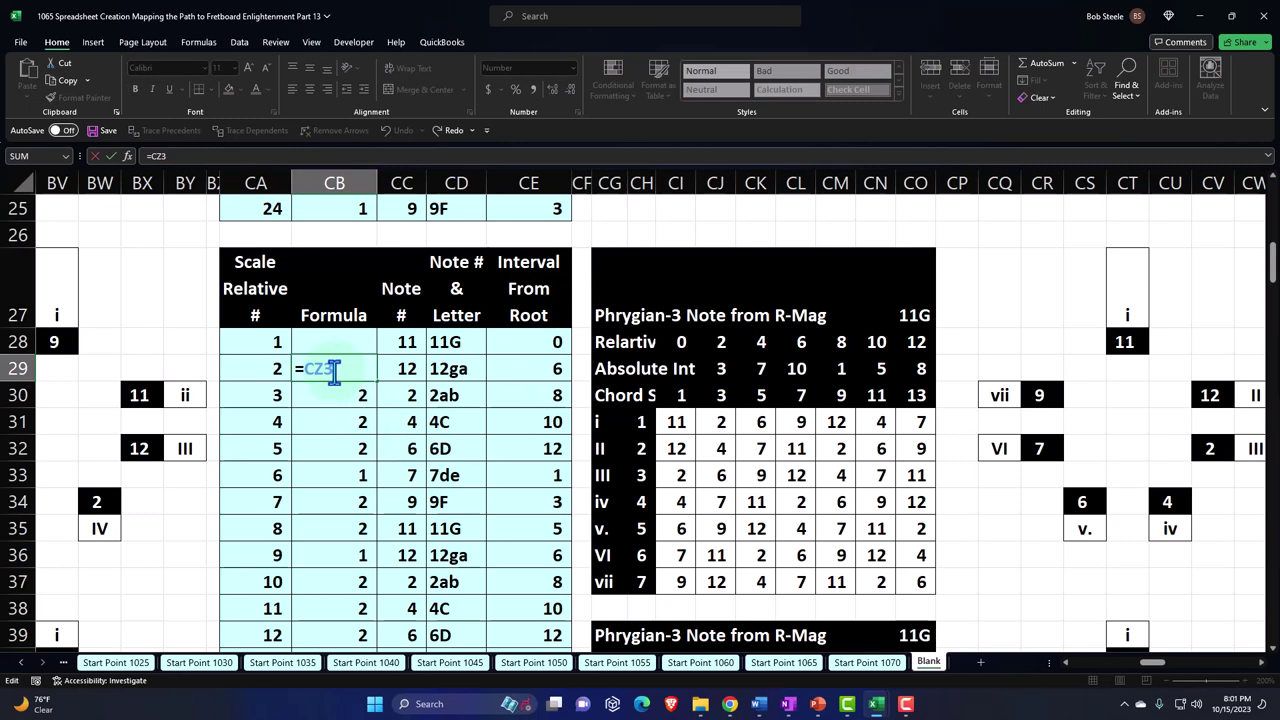
{"action": "key", "text": "Return"}
{"action": "left_click", "coordinate": [334, 370]}
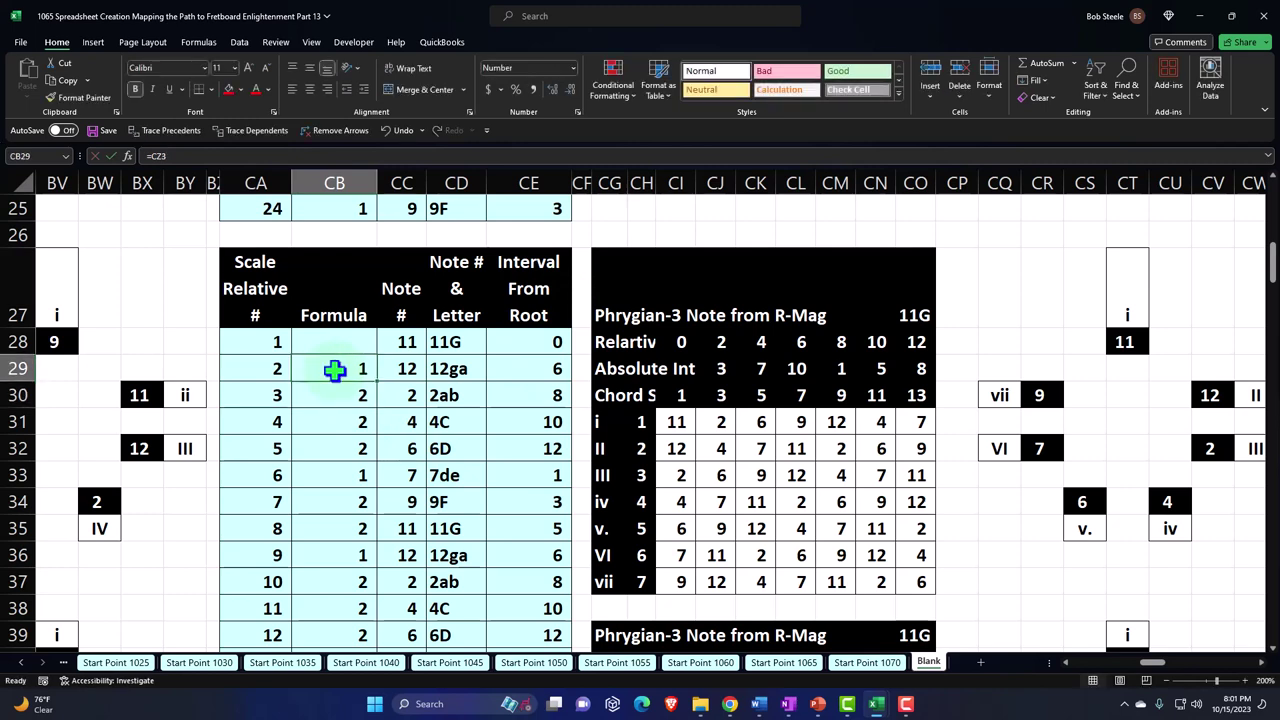
{"action": "left_click", "coordinate": [605, 296]}
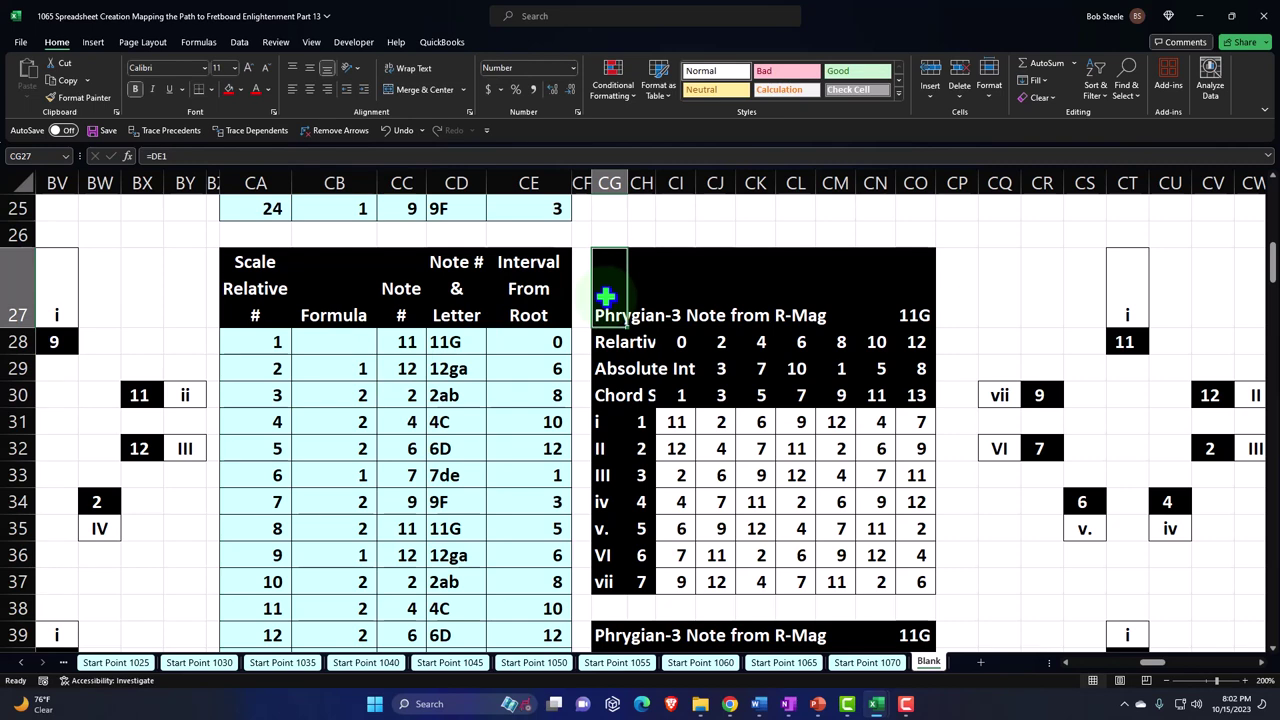
{"action": "key", "text": "ctrl+c"}
{"action": "left_click", "coordinate": [352, 368]}
{"action": "right_click", "coordinate": [350, 366]}
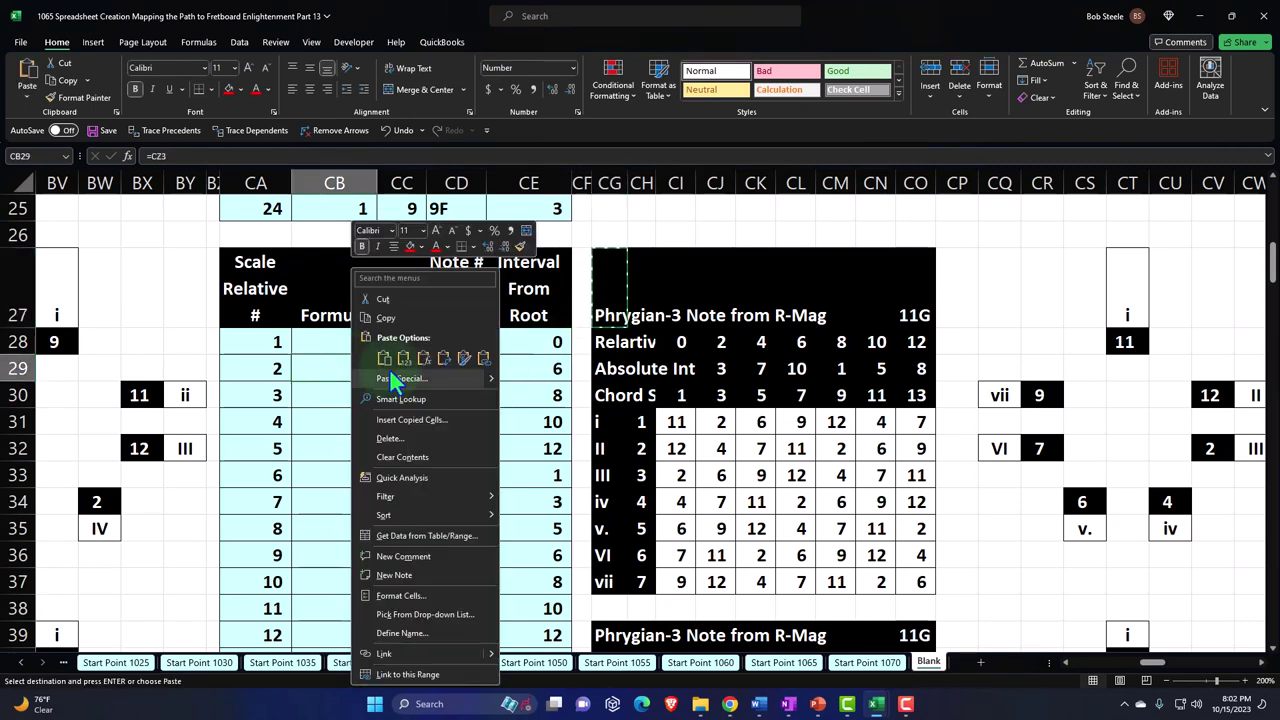
{"action": "left_click", "coordinate": [415, 359]}
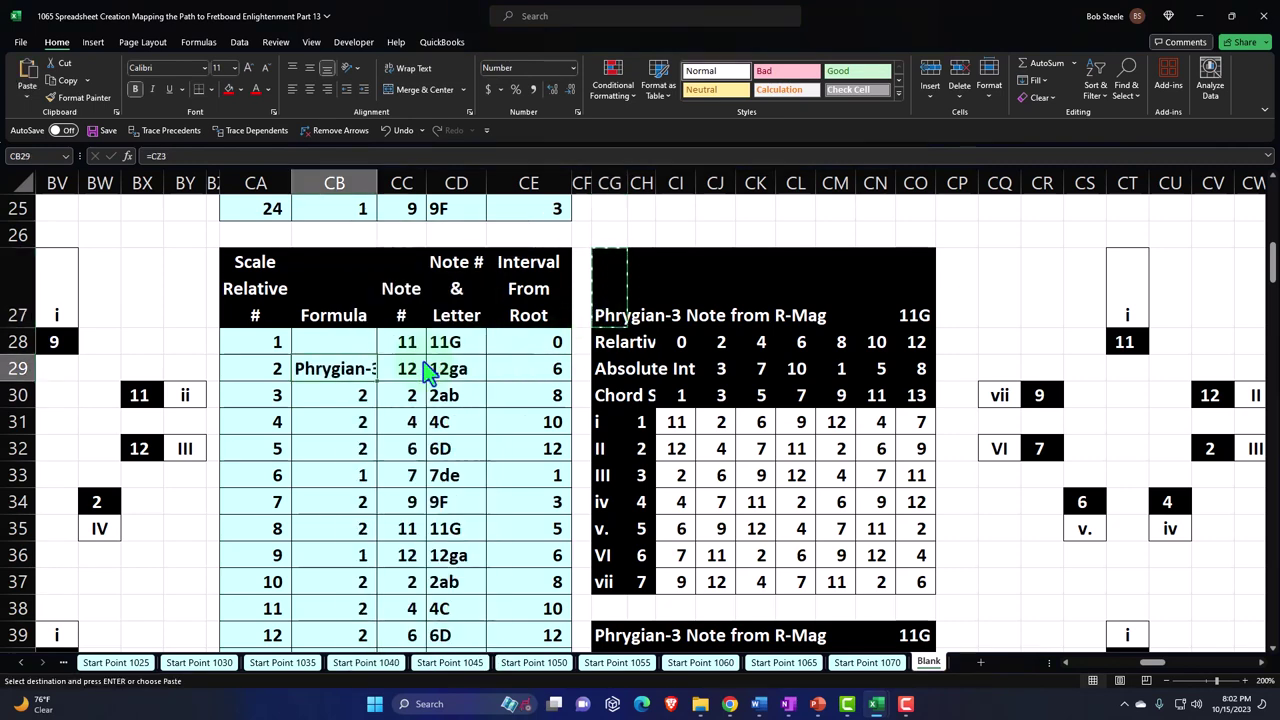
{"action": "double_click", "coordinate": [378, 383]}
Step: Paste CG27's formula into the Phrygian-3 chord-label cell CG31
{"action": "left_click", "coordinate": [600, 418]}
{"action": "right_click", "coordinate": [603, 419]}
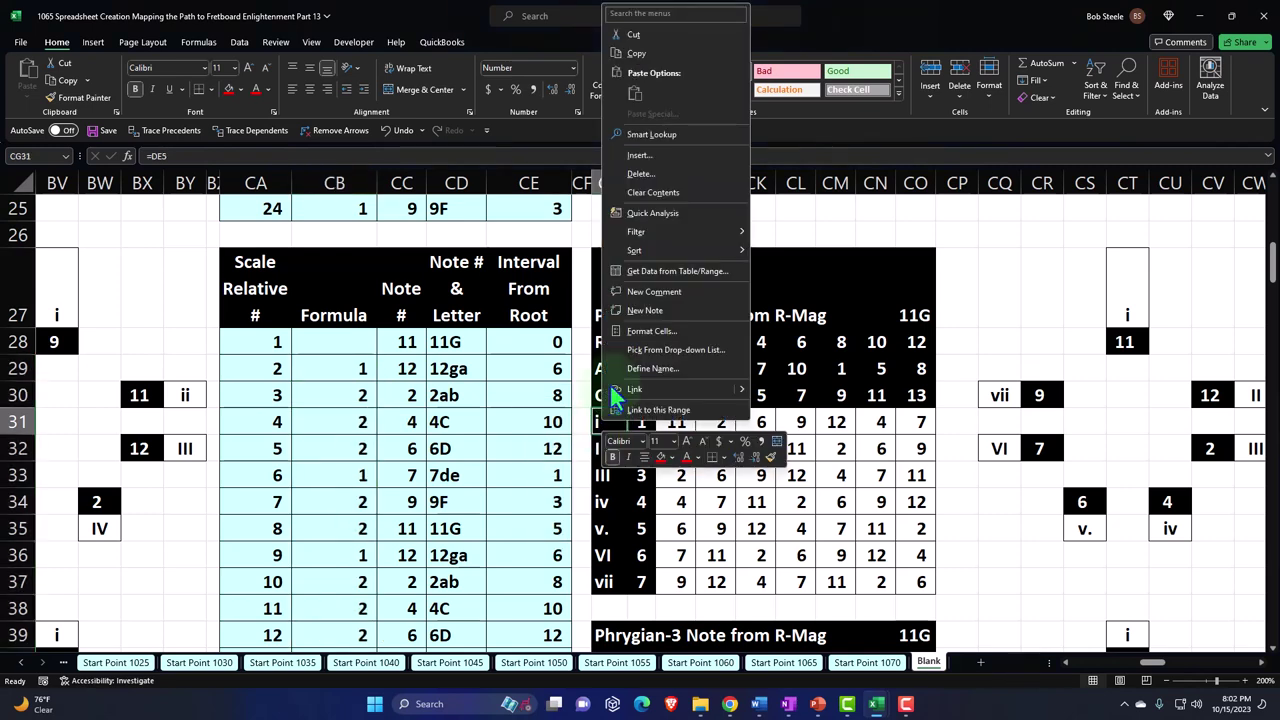
{"action": "left_click", "coordinate": [606, 313]}
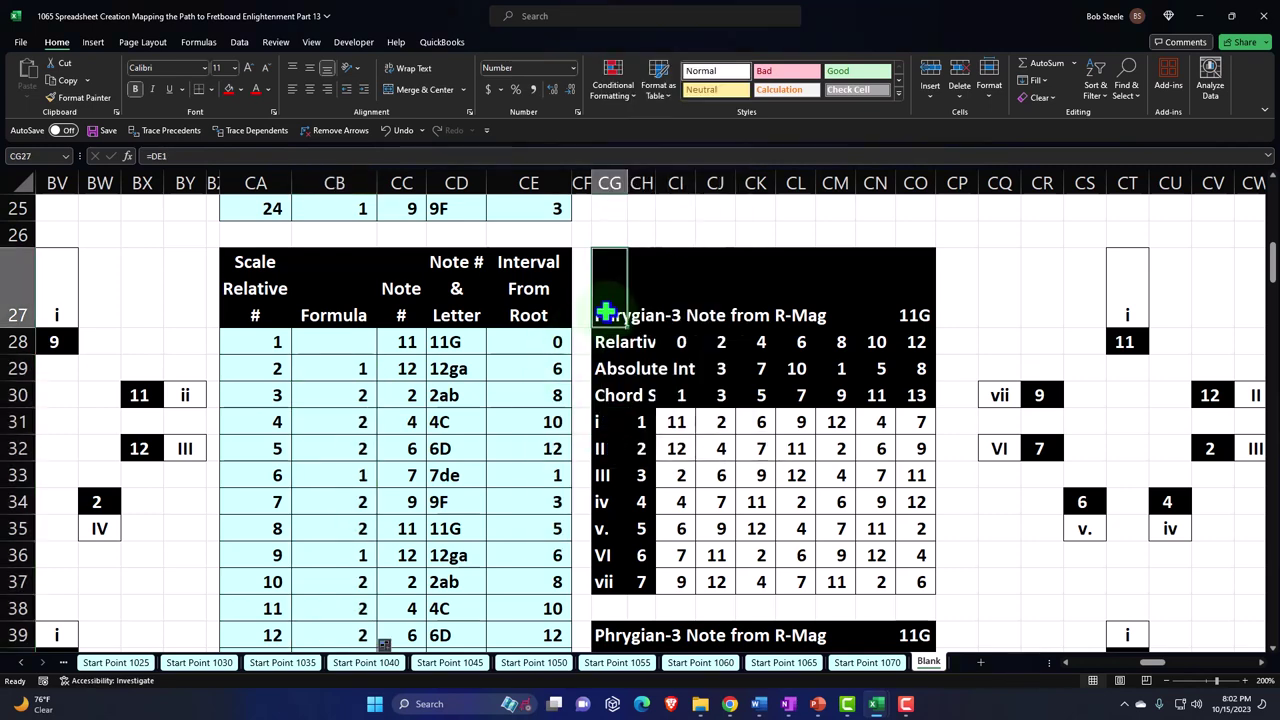
{"action": "key", "text": "ctrl+c"}
{"action": "left_click", "coordinate": [603, 420]}
{"action": "right_click", "coordinate": [603, 420]}
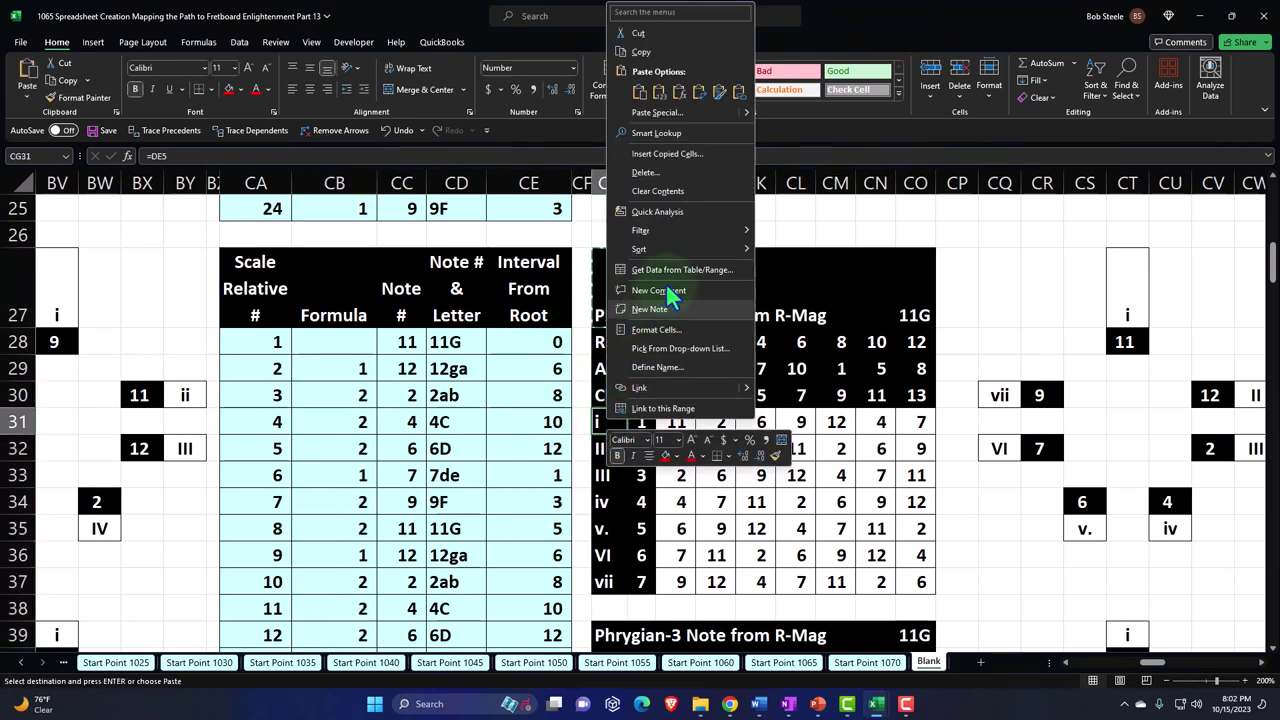
{"action": "left_click", "coordinate": [679, 92]}
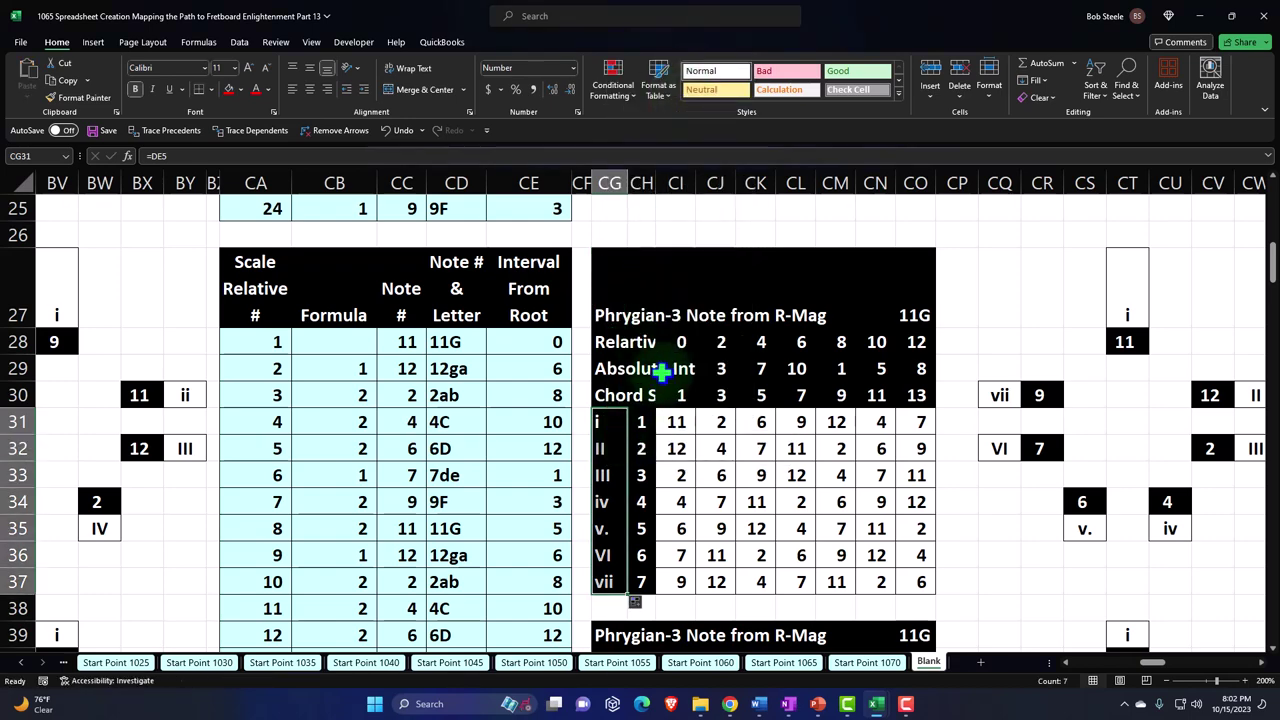
{"action": "left_click", "coordinate": [679, 337]}
Step: Move to the Lydian-4 block's first Note # cell DA28
{"action": "key", "text": "Right"}
{"action": "key", "text": "Right"}
{"action": "key", "text": "Right"}
{"action": "key", "text": "Right"}
{"action": "key", "text": "Right"}
{"action": "key", "text": "Right"}
{"action": "key", "text": "Right"}
{"action": "key", "text": "Right"}
{"action": "key", "text": "Right"}
{"action": "key", "text": "Right"}
{"action": "key", "text": "Right"}
{"action": "key", "text": "Right"}
{"action": "key", "text": "Right"}
{"action": "key", "text": "Right"}
{"action": "key", "text": "Right"}
{"action": "key", "text": "Right"}
{"action": "key", "text": "Right"}
{"action": "key", "text": "Right"}
{"action": "key", "text": "Right"}
{"action": "key", "text": "Right"}
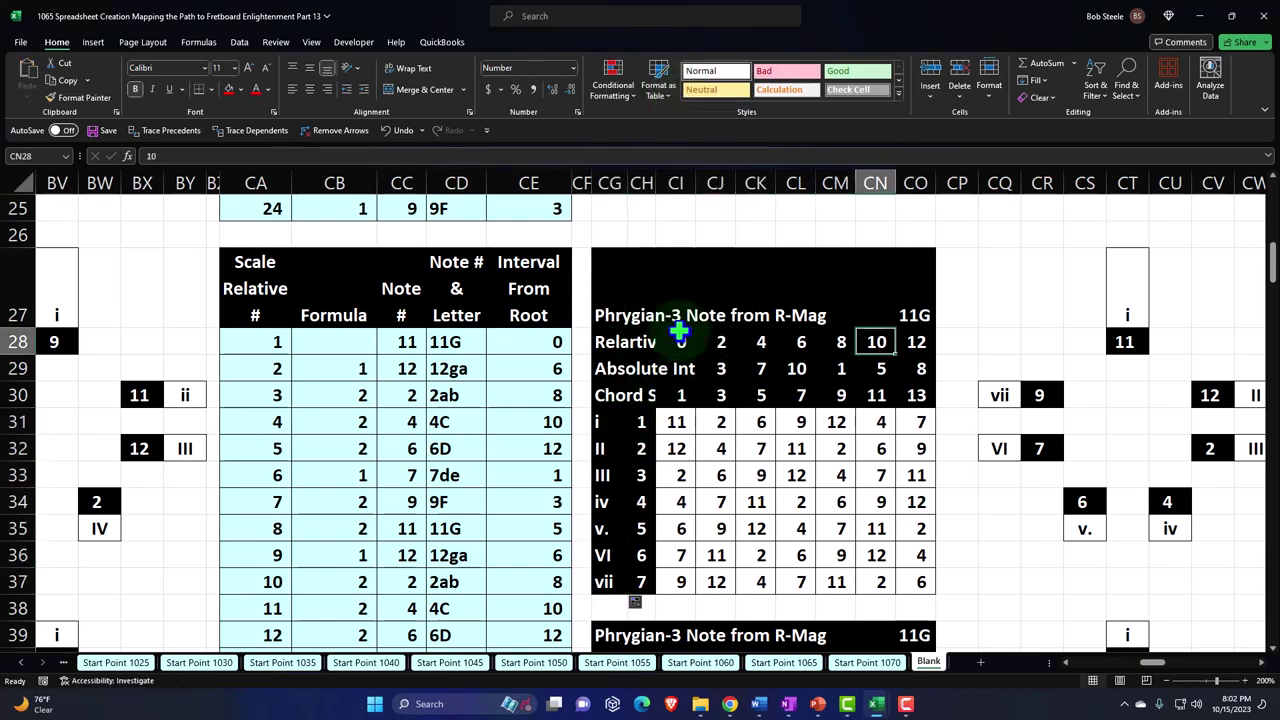
{"action": "key", "text": "Right"}
{"action": "key", "text": "Right"}
{"action": "key", "text": "Right"}
{"action": "key", "text": "Right"}
{"action": "key", "text": "Right"}
{"action": "key", "text": "Right"}
{"action": "key", "text": "Right"}
{"action": "key", "text": "Right"}
{"action": "key", "text": "Right"}
{"action": "key", "text": "Right"}
{"action": "key", "text": "Right"}
{"action": "key", "text": "Right"}
{"action": "key", "text": "Right"}
{"action": "key", "text": "Right"}
{"action": "key", "text": "Right"}
{"action": "key", "text": "Right"}
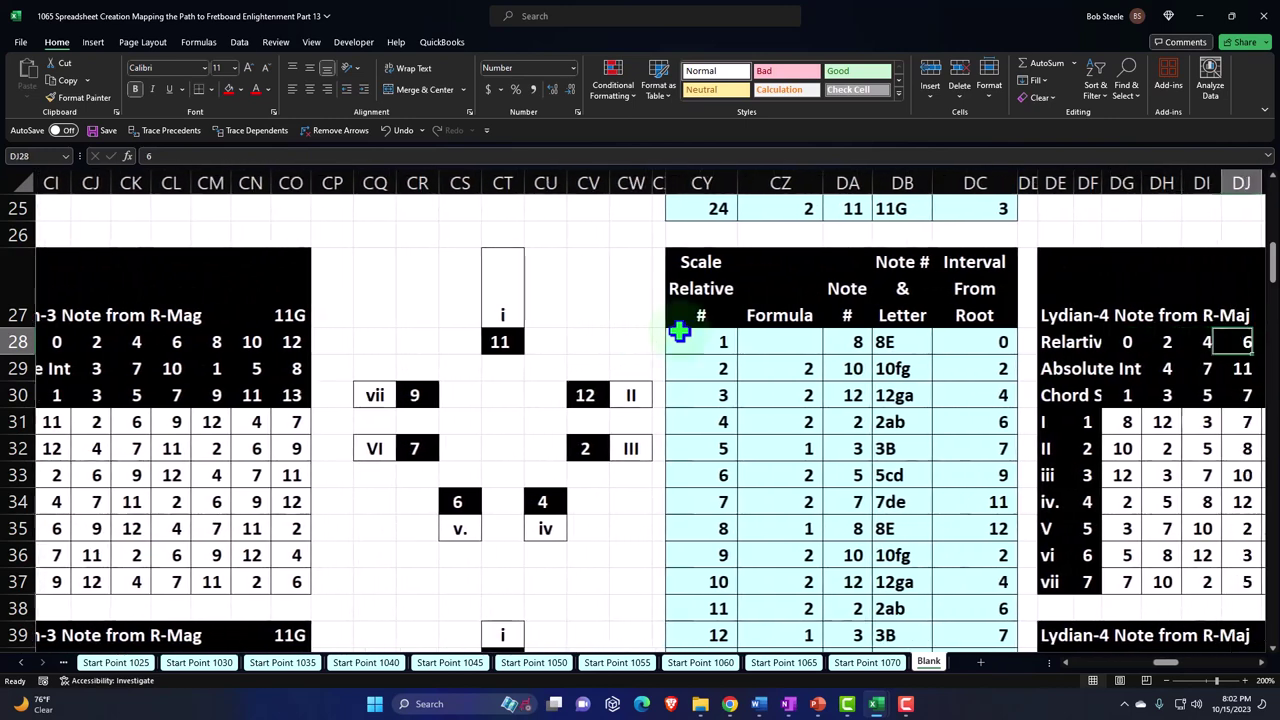
{"action": "key", "text": "Left"}
{"action": "key", "text": "Left"}
{"action": "key", "text": "Left"}
{"action": "key", "text": "Left"}
{"action": "key", "text": "Left"}
{"action": "key", "text": "Left"}
{"action": "key", "text": "Left"}
{"action": "key", "text": "Left"}
{"action": "key", "text": "Left"}
{"action": "key", "text": "Left"}
{"action": "key", "text": "Left"}
{"action": "key", "text": "Left"}
{"action": "key", "text": "Left"}
{"action": "key", "text": "Left"}
{"action": "key", "text": "Left"}
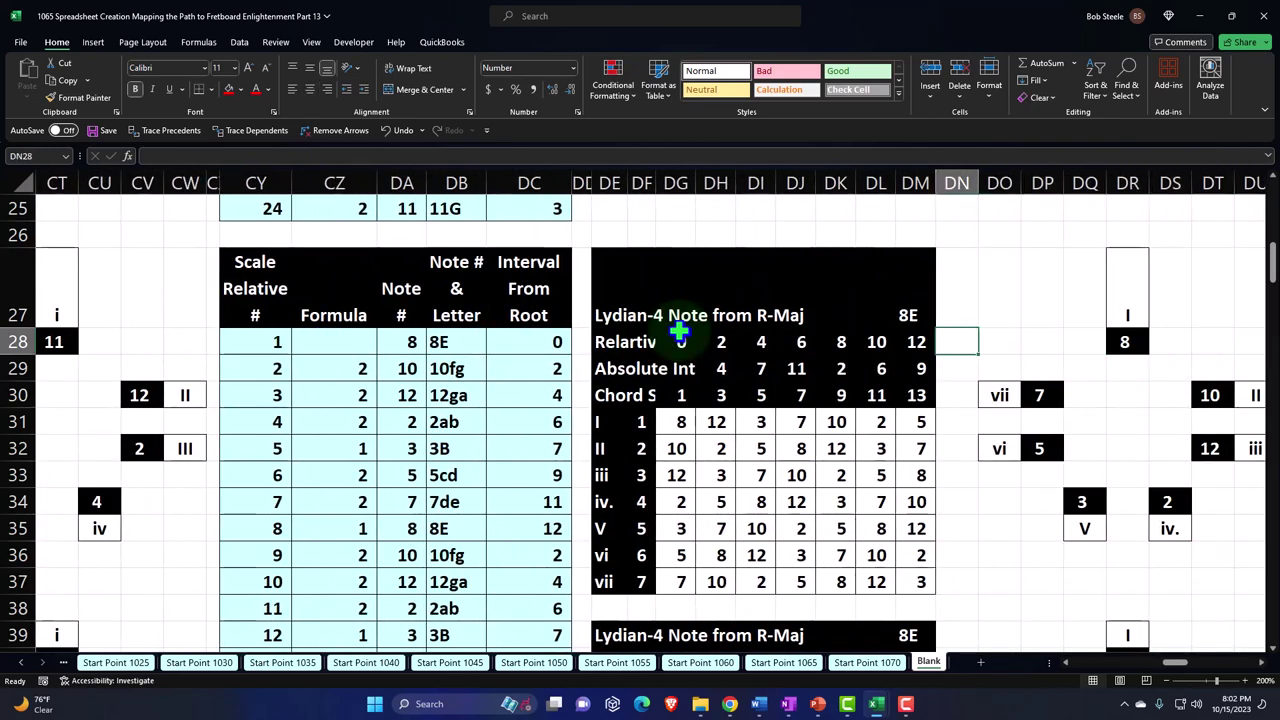
{"action": "key", "text": "Left"}
{"action": "key", "text": "Left"}
{"action": "key", "text": "Left"}
{"action": "key", "text": "Left"}
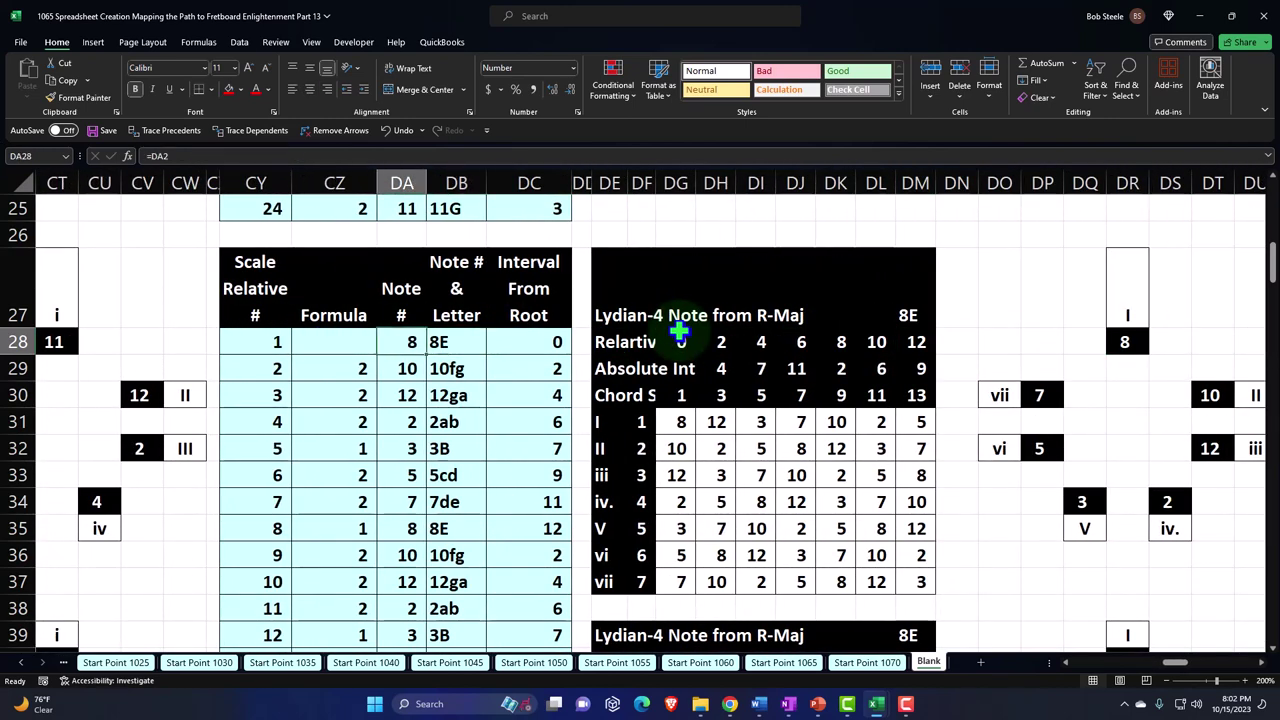
Step: Enter a formula in DA28 referencing the Major/Ionian block's fourth note, so it starts on 12ga
{"action": "type", "text": "="}
{"action": "key", "text": "Right"}
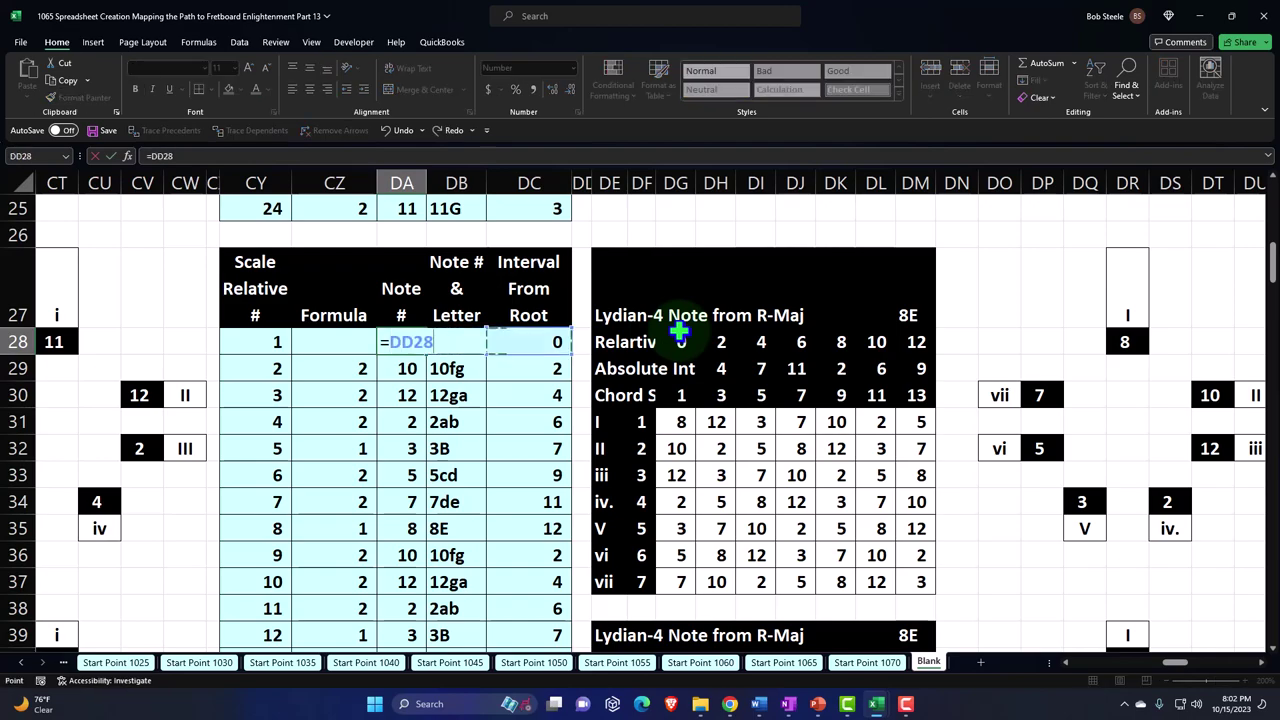
{"action": "key", "text": "Right"}
{"action": "key", "text": "Right"}
{"action": "key", "text": "Right"}
{"action": "key", "text": "Right"}
{"action": "key", "text": "Right"}
{"action": "key", "text": "Right"}
{"action": "key", "text": "Right"}
{"action": "key", "text": "Right"}
{"action": "key", "text": "Right"}
{"action": "key", "text": "Right"}
{"action": "key", "text": "Right"}
{"action": "key", "text": "Right"}
{"action": "key", "text": "Right"}
{"action": "key", "text": "Right"}
{"action": "key", "text": "Right"}
{"action": "key", "text": "Right"}
{"action": "key", "text": "Right"}
{"action": "key", "text": "Right"}
{"action": "key", "text": "Right"}
{"action": "key", "text": "Right"}
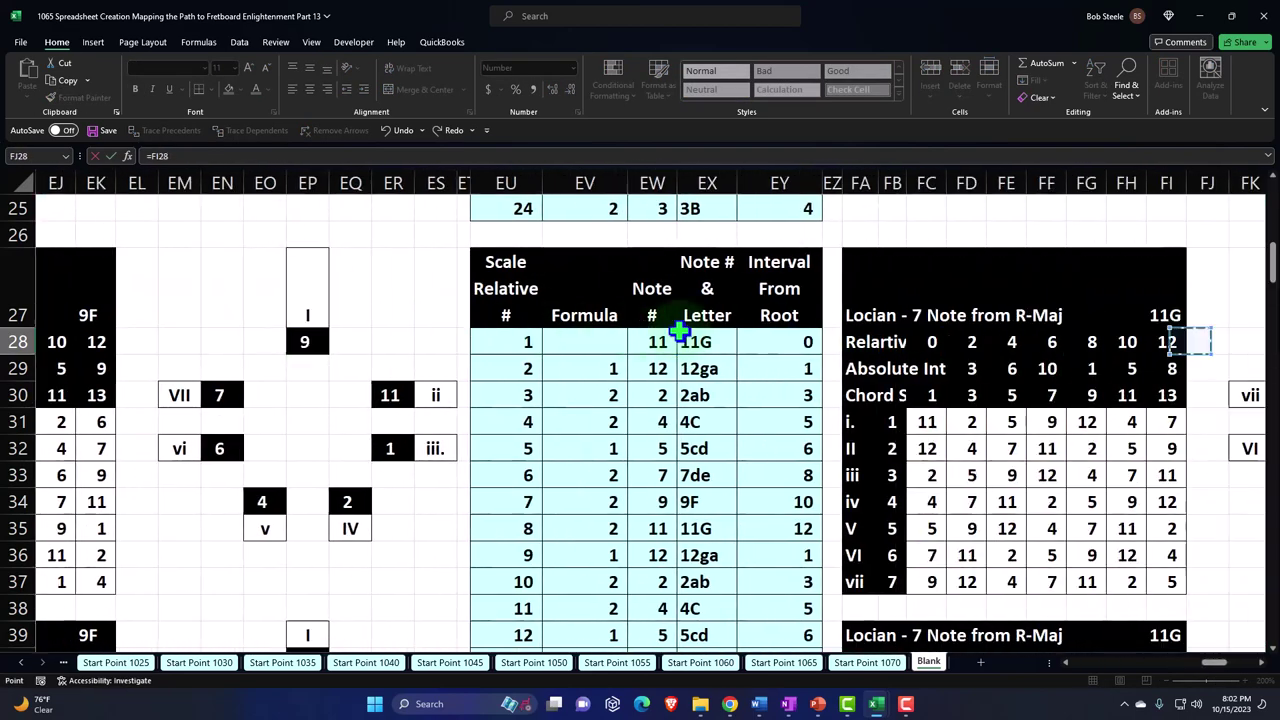
{"action": "key", "text": "Right"}
{"action": "key", "text": "Right"}
{"action": "key", "text": "Right"}
{"action": "key", "text": "Right"}
{"action": "key", "text": "Right"}
{"action": "key", "text": "Right"}
{"action": "key", "text": "Right"}
{"action": "key", "text": "Right"}
{"action": "key", "text": "Right"}
{"action": "key", "text": "Right"}
{"action": "key", "text": "Right"}
{"action": "key", "text": "Right"}
{"action": "key", "text": "Right"}
{"action": "key", "text": "Right"}
{"action": "key", "text": "Right"}
{"action": "key", "text": "Right"}
{"action": "key", "text": "Right"}
{"action": "key", "text": "Right"}
{"action": "key", "text": "Right"}
{"action": "key", "text": "Right"}
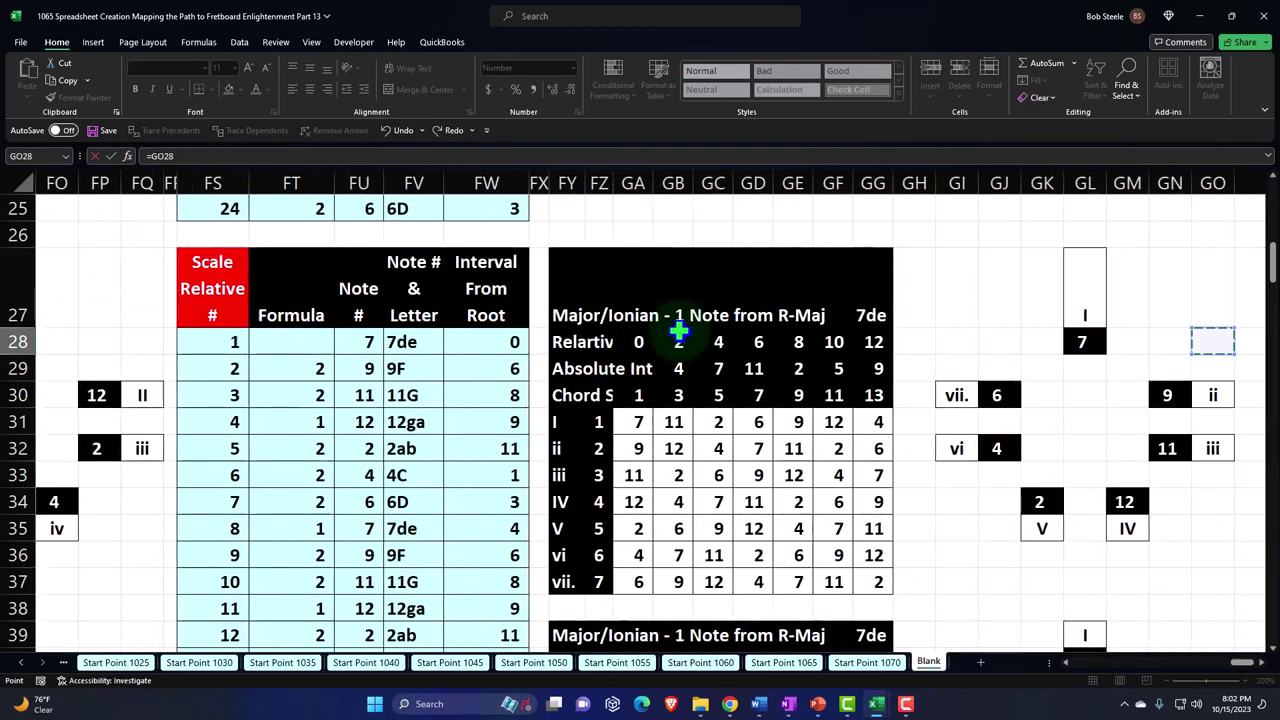
{"action": "key", "text": "Right"}
{"action": "key", "text": "Right"}
{"action": "key", "text": "Down"}
{"action": "key", "text": "Down"}
{"action": "key", "text": "Down"}
{"action": "key", "text": "Left"}
{"action": "key", "text": "Left"}
{"action": "key", "text": "Left"}
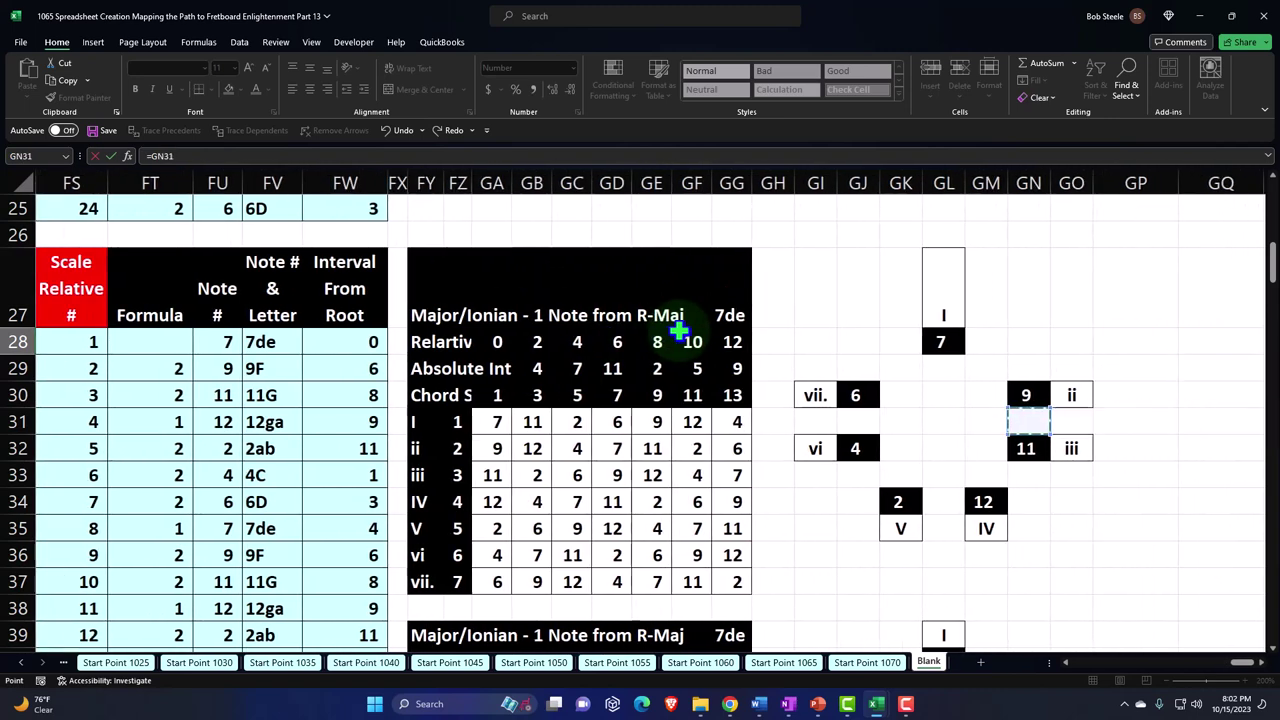
{"action": "key", "text": "Down"}
{"action": "key", "text": "Down"}
{"action": "key", "text": "Down"}
{"action": "key", "text": "Left"}
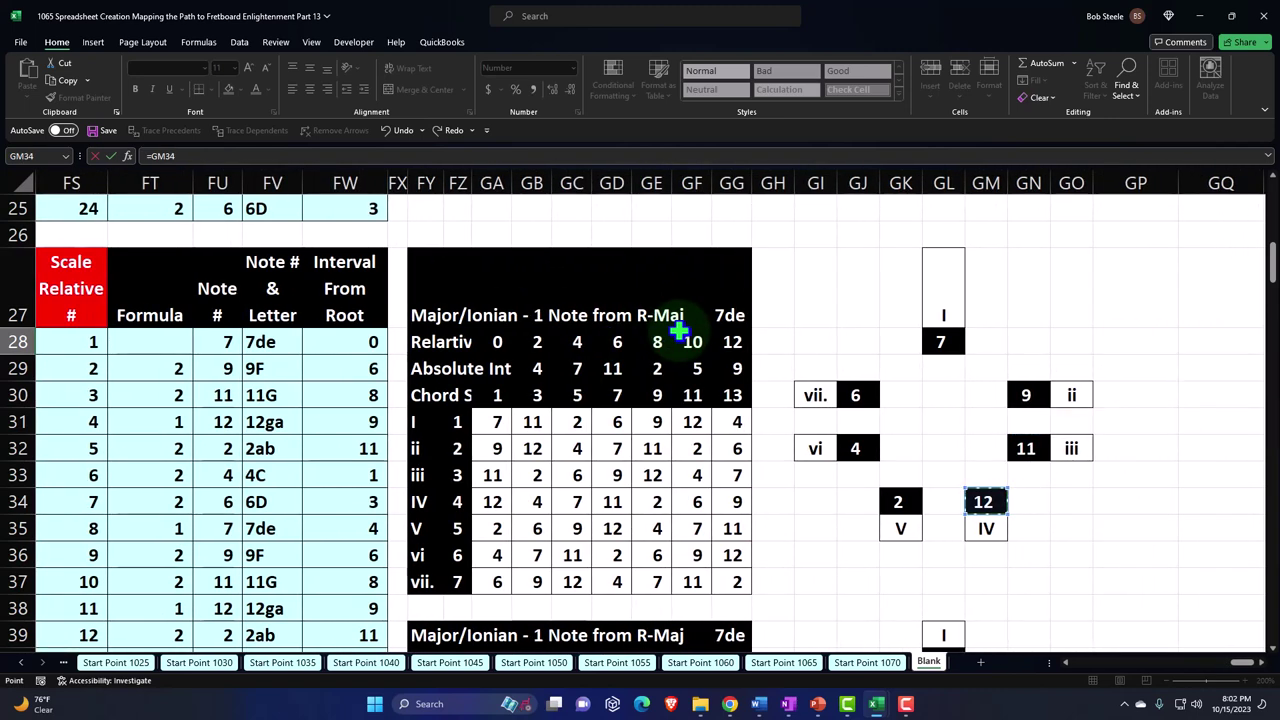
{"action": "key", "text": "Left"}
{"action": "key", "text": "Left"}
{"action": "key", "text": "Left"}
{"action": "key", "text": "Left"}
{"action": "key", "text": "Left"}
{"action": "key", "text": "Left"}
{"action": "key", "text": "Left"}
{"action": "key", "text": "Left"}
{"action": "key", "text": "Left"}
{"action": "key", "text": "Left"}
{"action": "key", "text": "Left"}
{"action": "key", "text": "Left"}
{"action": "key", "text": "Left"}
{"action": "key", "text": "Left"}
{"action": "key", "text": "Left"}
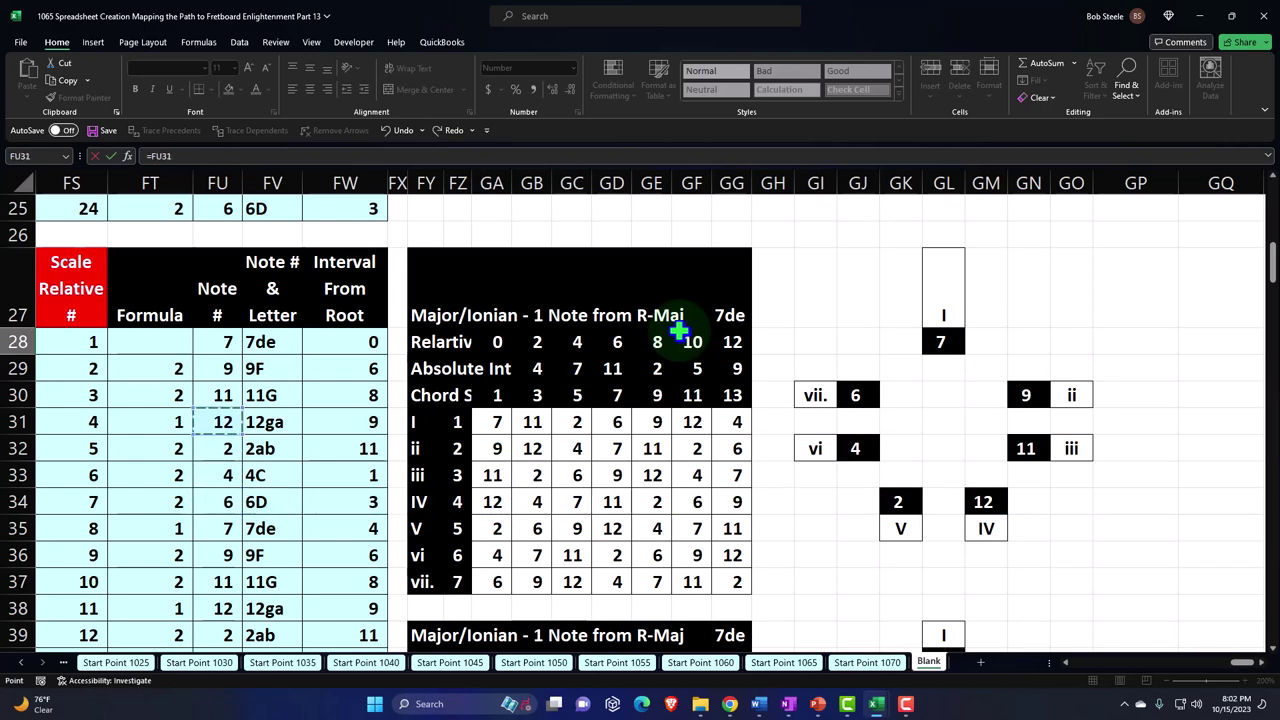
{"action": "key", "text": "Escape"}
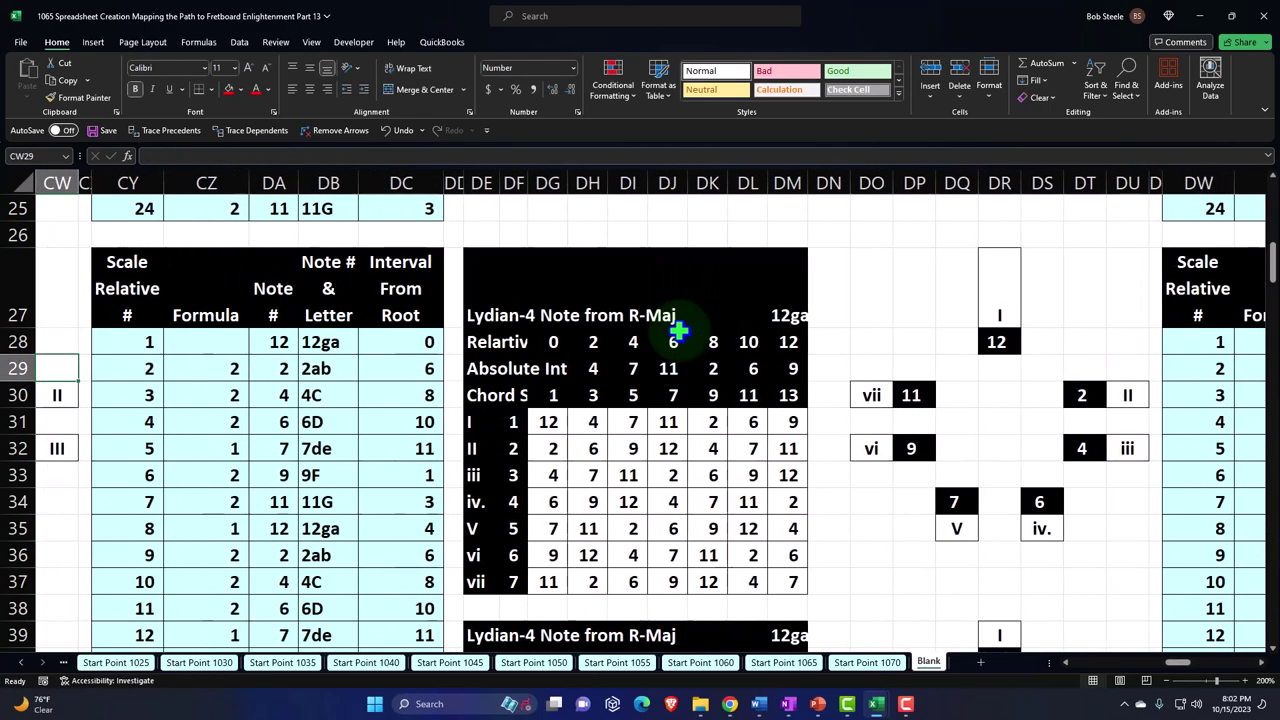
{"action": "key", "text": "Left"}
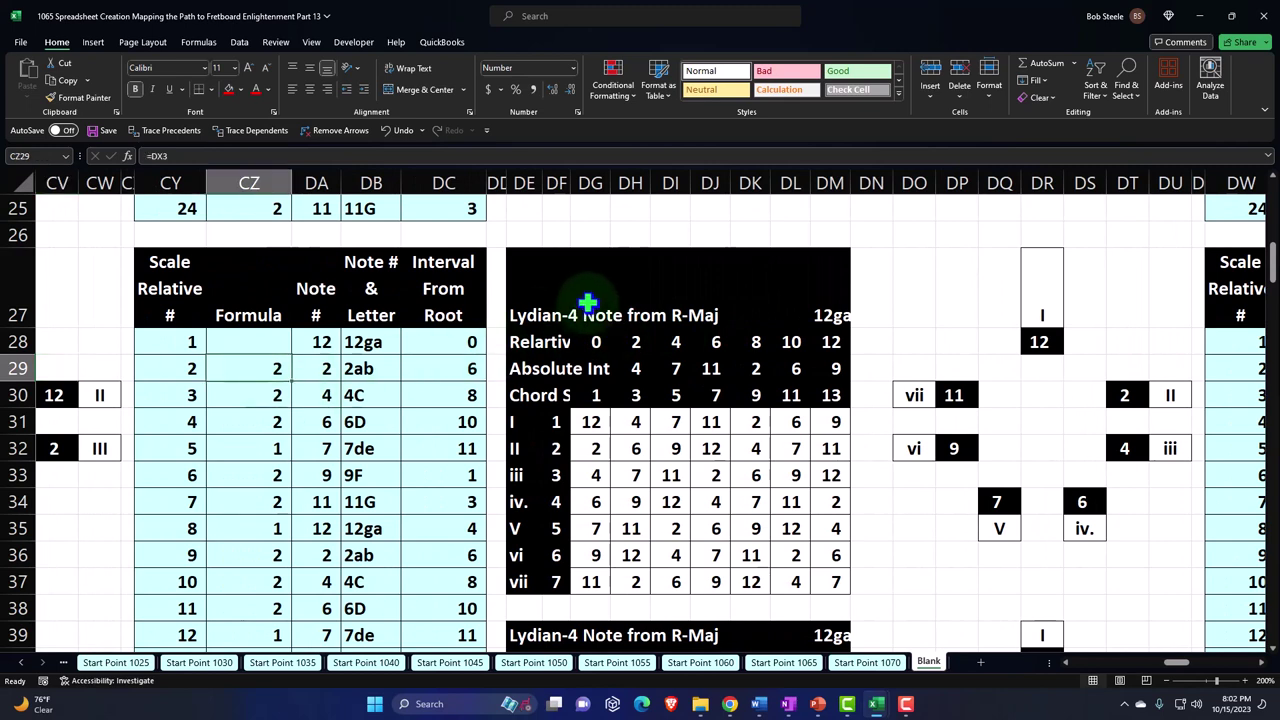
Step: Paste title cell DE27's formula into the Lydian-4 Formula column starting at CZ29
{"action": "left_click", "coordinate": [521, 305]}
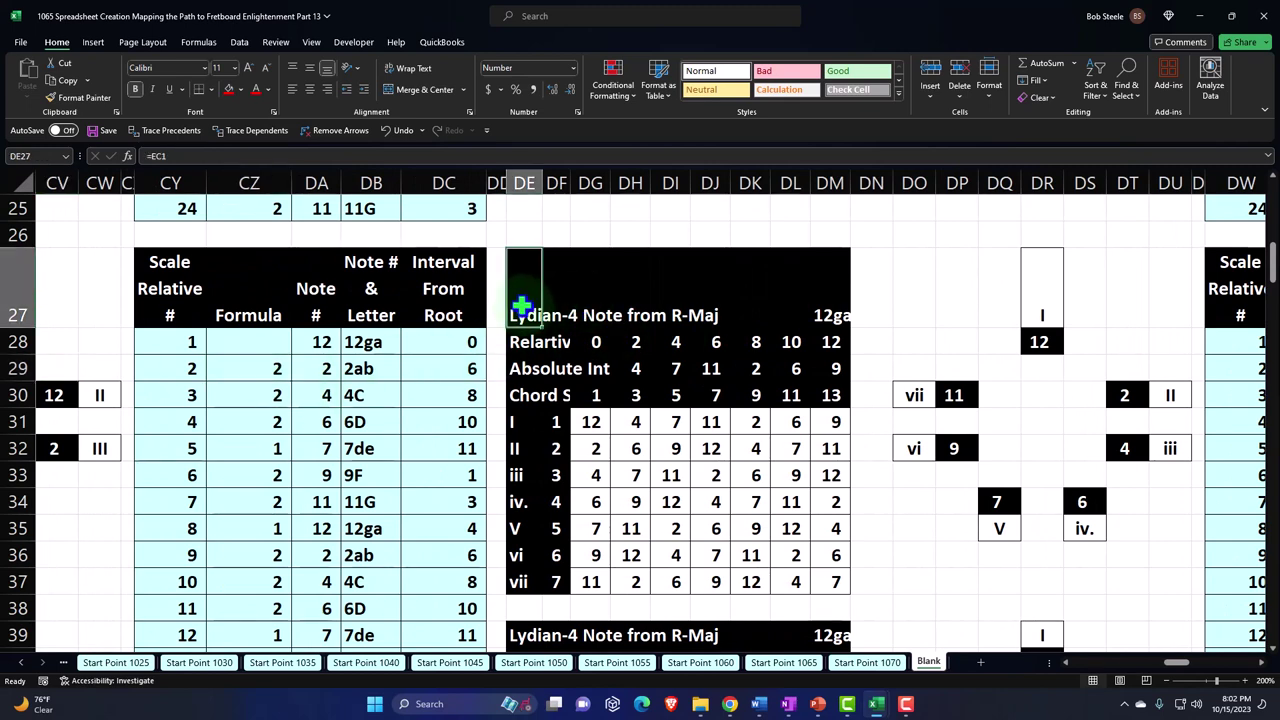
{"action": "key", "text": "ctrl+c"}
{"action": "right_click", "coordinate": [251, 368]}
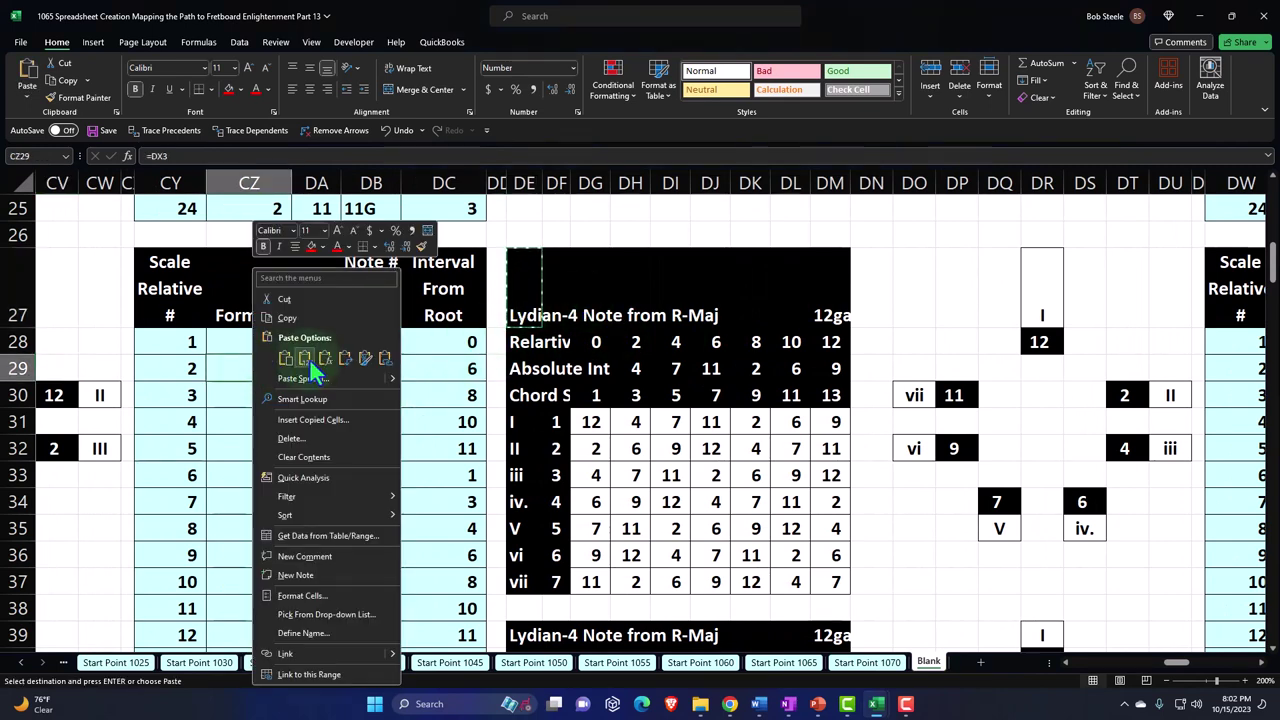
{"action": "left_click", "coordinate": [316, 357]}
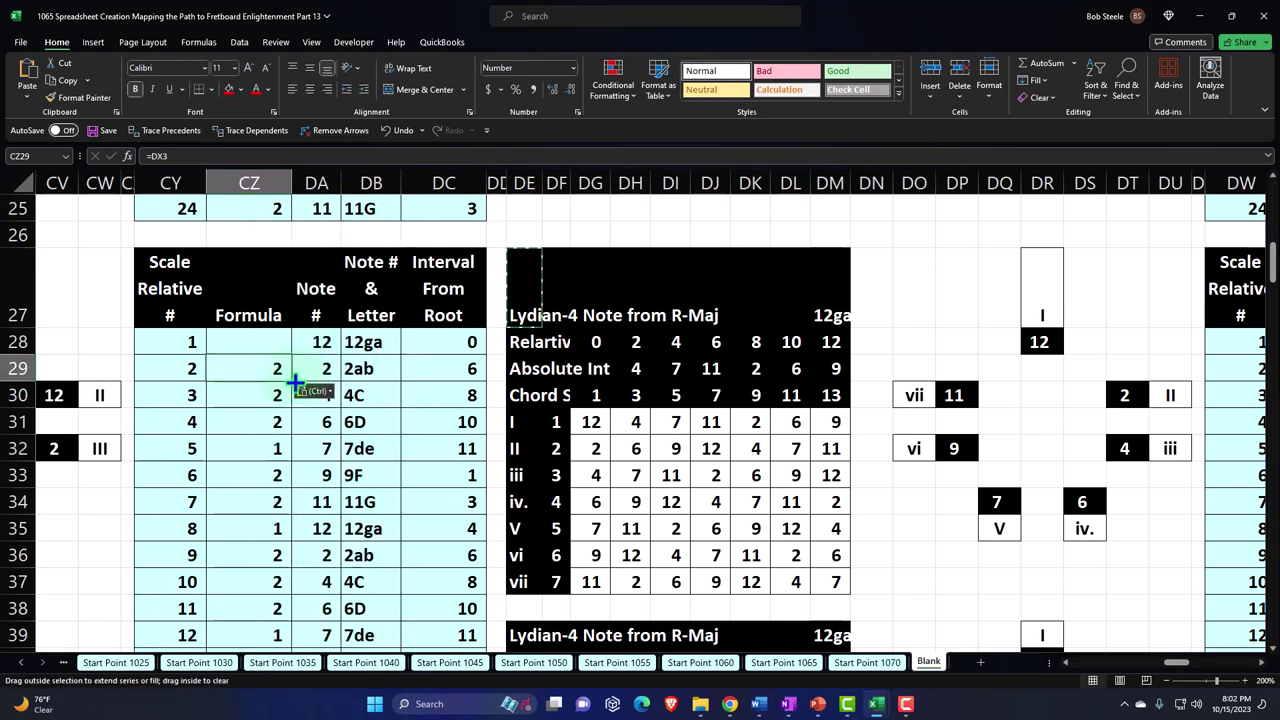
Step: Paste DE27's formula into DE31 as a formula and fill it down to DE37
{"action": "left_click", "coordinate": [510, 289]}
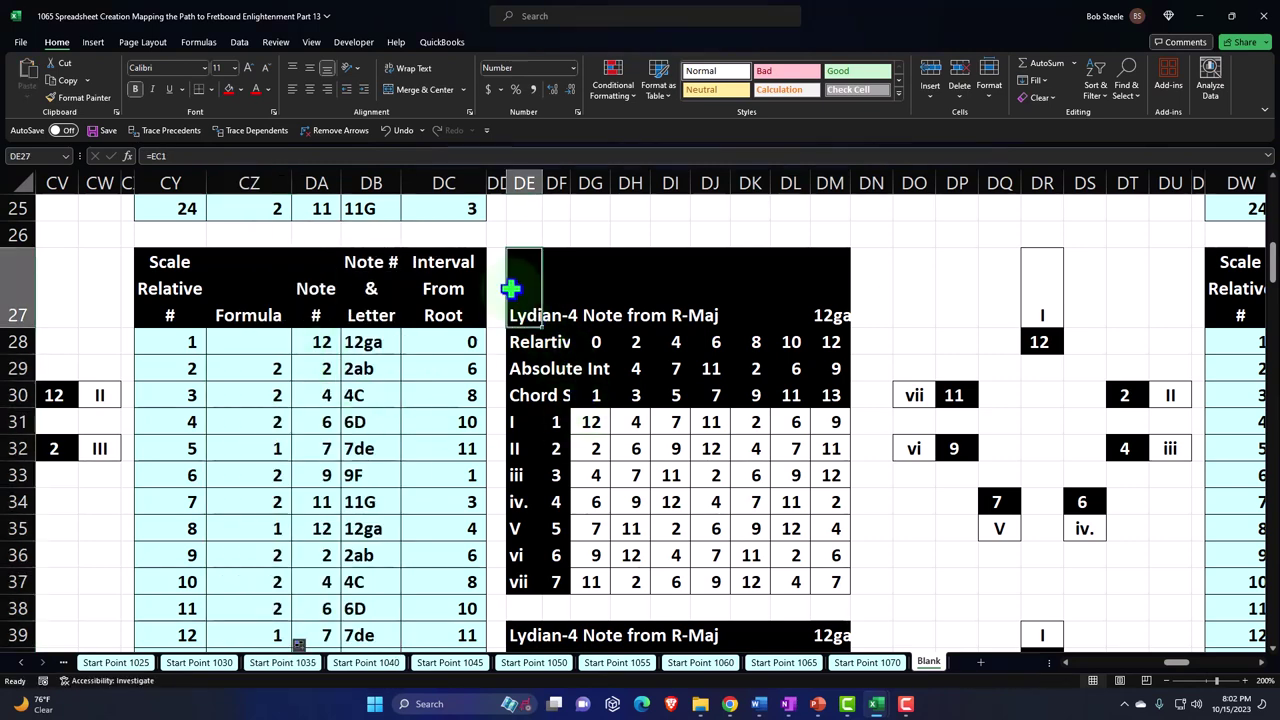
{"action": "key", "text": "ctrl+c"}
{"action": "right_click", "coordinate": [519, 420]}
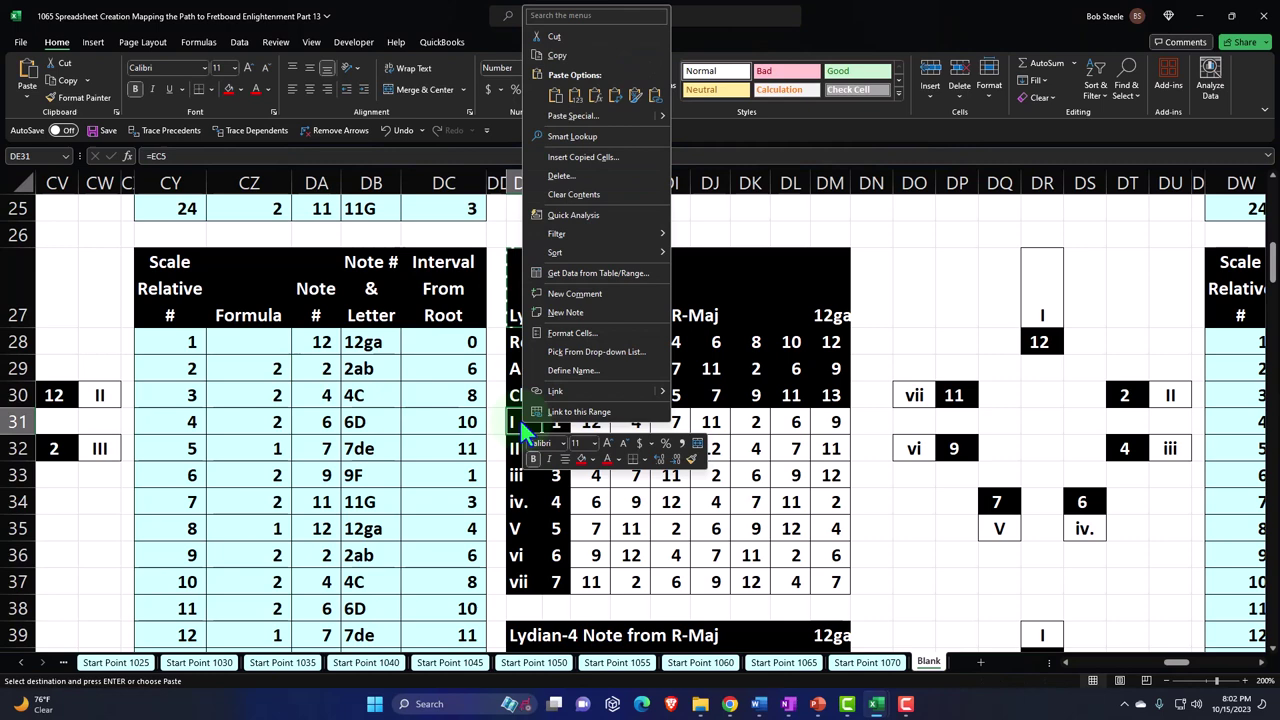
{"action": "left_click", "coordinate": [578, 96]}
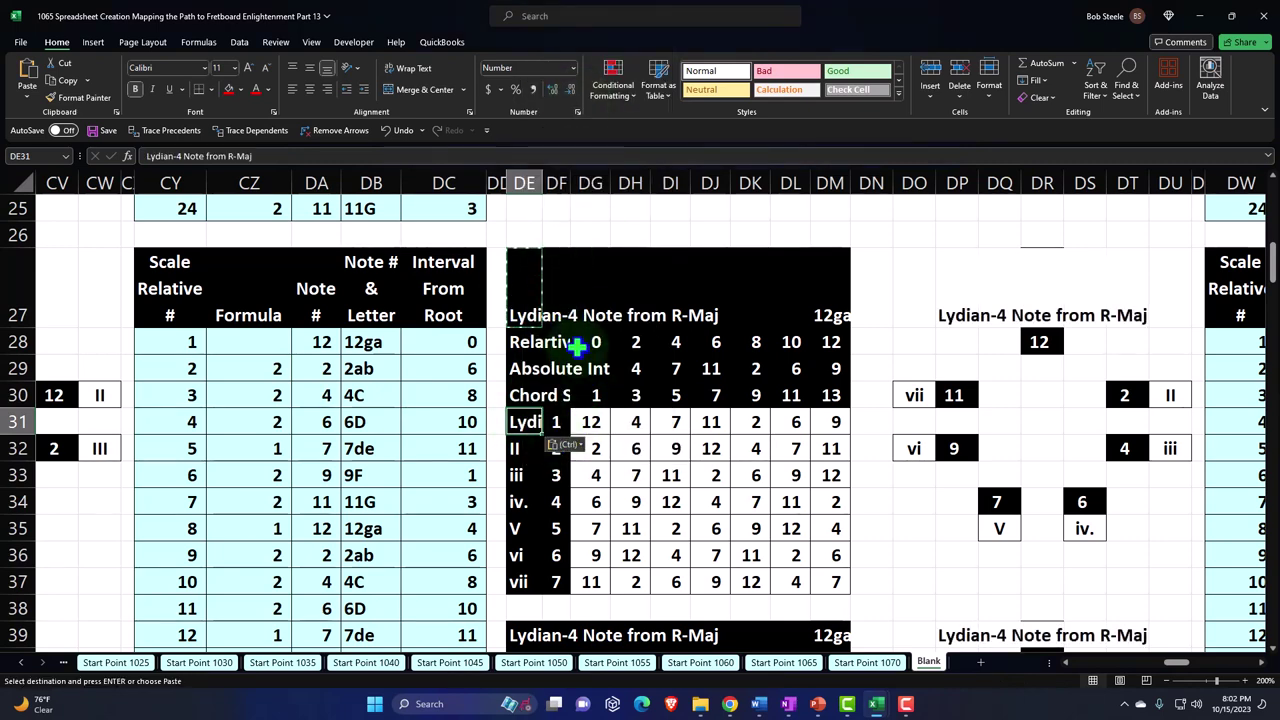
{"action": "key", "text": "ctrl+z"}
{"action": "right_click", "coordinate": [520, 418]}
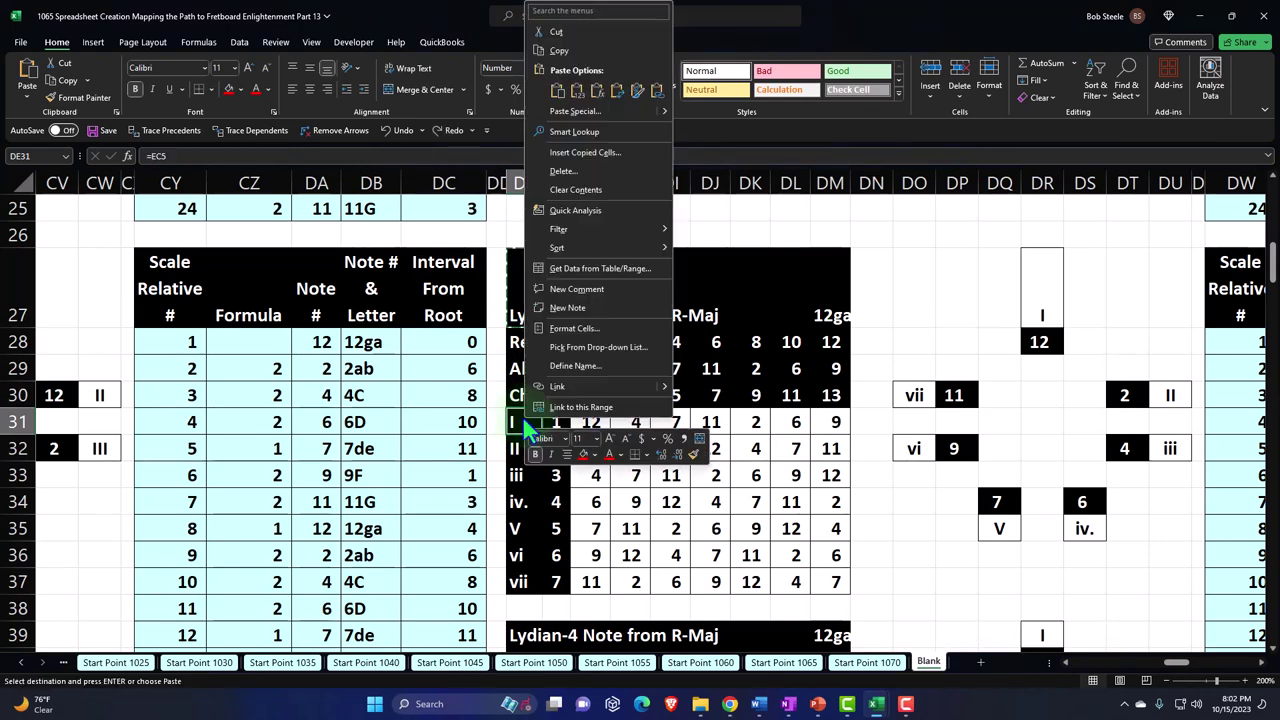
{"action": "left_click", "coordinate": [597, 91]}
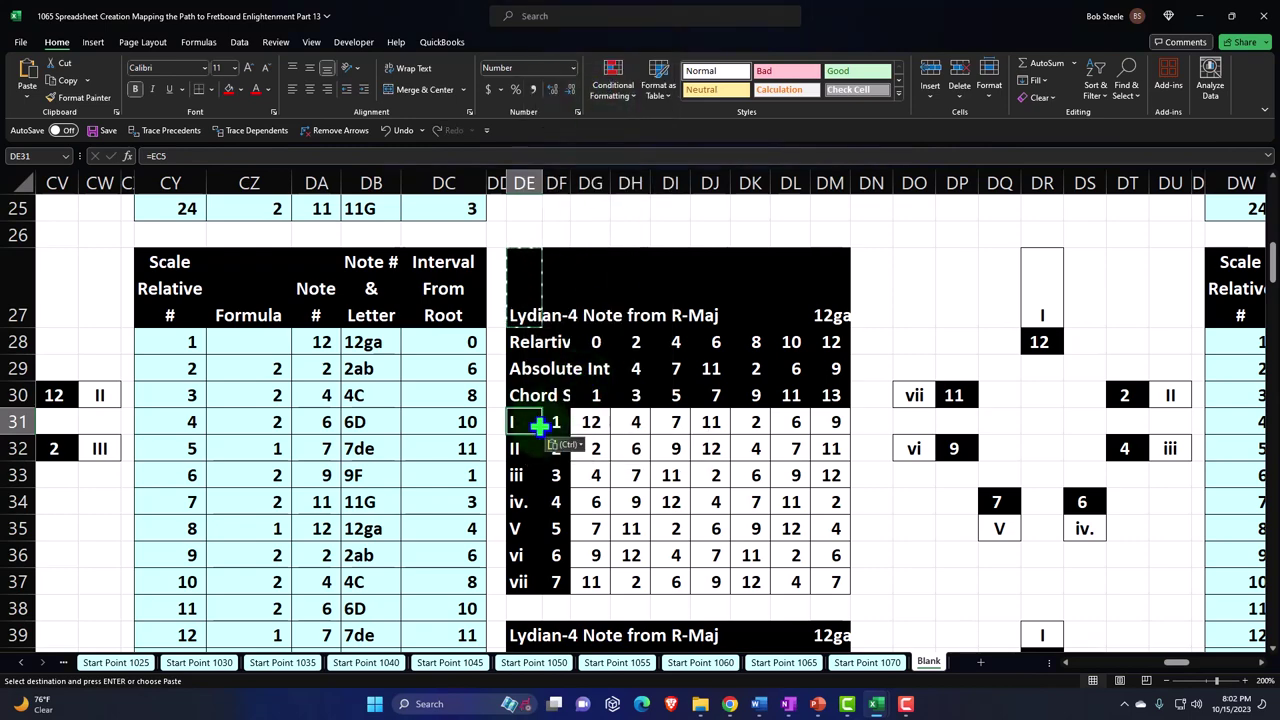
{"action": "left_click_drag", "start_coordinate": [543, 433], "coordinate": [545, 588]}
{"action": "left_click", "coordinate": [663, 286]}
{"action": "key", "text": "Right"}
{"action": "key", "text": "Right"}
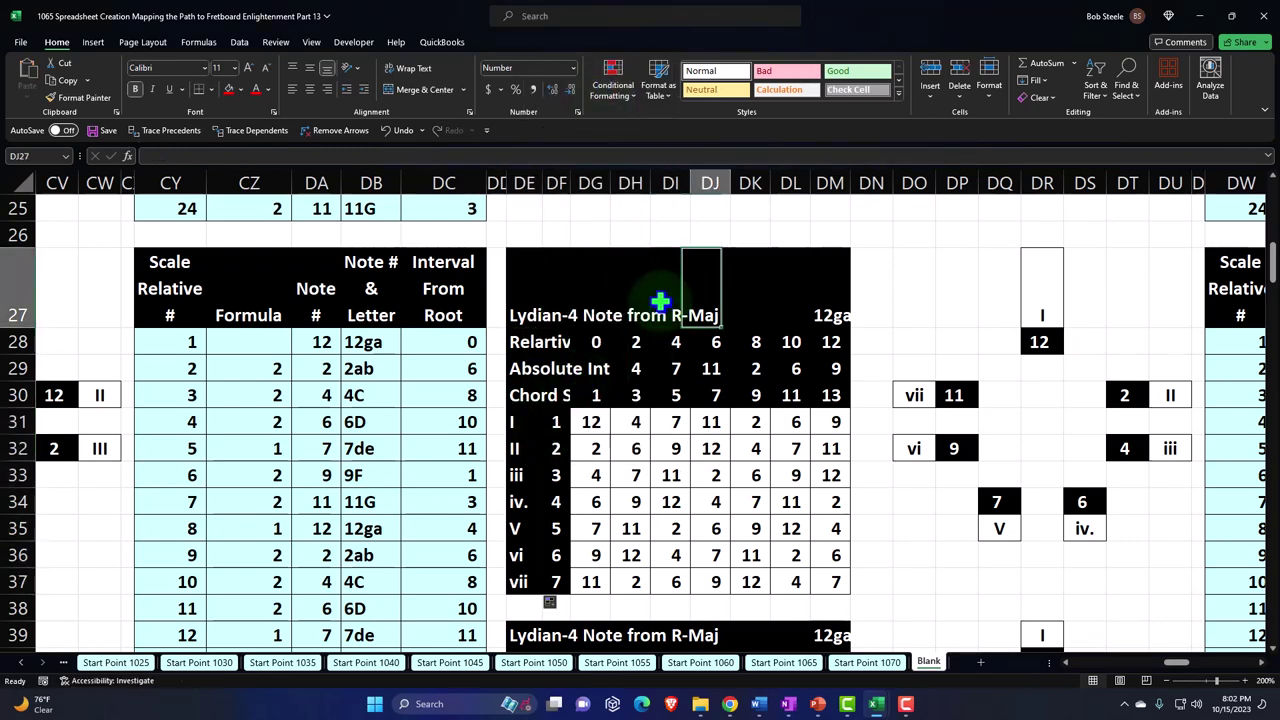
Step: Start a formula in Mixolydian-5 cell DY28 with its reference moved right to GP28
{"action": "key", "text": "Right"}
{"action": "key", "text": "Right"}
{"action": "key", "text": "Right"}
{"action": "key", "text": "Right"}
{"action": "key", "text": "Right"}
{"action": "key", "text": "Right"}
{"action": "key", "text": "Right"}
{"action": "key", "text": "Right"}
{"action": "key", "text": "Right"}
{"action": "key", "text": "Right"}
{"action": "key", "text": "Right"}
{"action": "key", "text": "Right"}
{"action": "key", "text": "Right"}
{"action": "key", "text": "Right"}
{"action": "key", "text": "Right"}
{"action": "key", "text": "Right"}
{"action": "key", "text": "Right"}
{"action": "key", "text": "Right"}
{"action": "key", "text": "Right"}
{"action": "key", "text": "Right"}
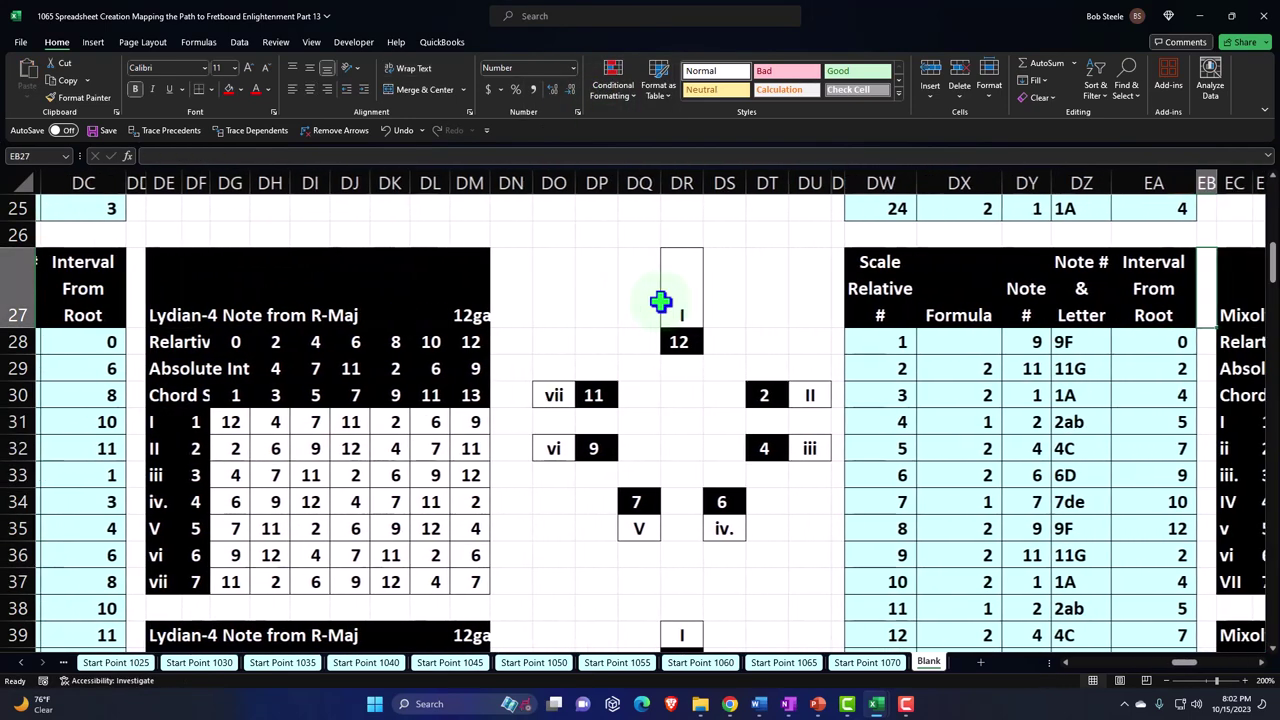
{"action": "key", "text": "Right"}
{"action": "key", "text": "Right"}
{"action": "key", "text": "Right"}
{"action": "key", "text": "Right"}
{"action": "key", "text": "Right"}
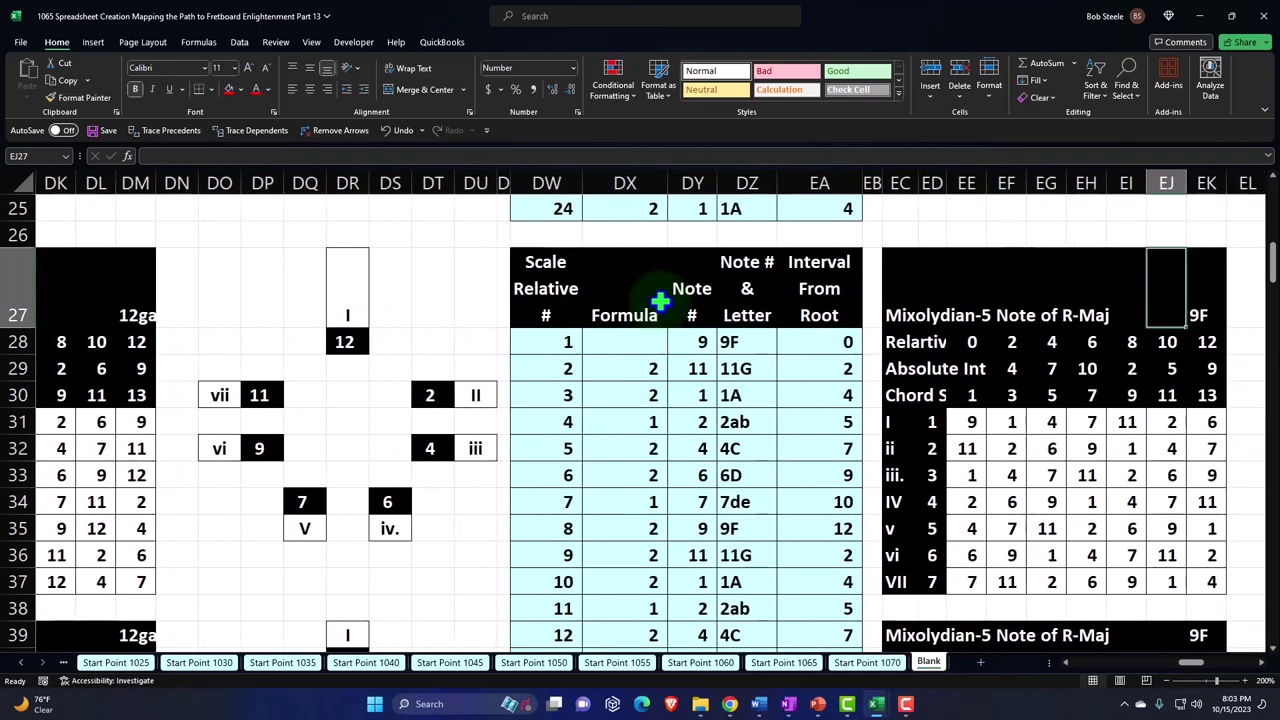
{"action": "key", "text": "Left"}
{"action": "key", "text": "Left"}
{"action": "key", "text": "Left"}
{"action": "key", "text": "Left"}
{"action": "key", "text": "Left"}
{"action": "key", "text": "Left"}
{"action": "key", "text": "Left"}
{"action": "key", "text": "Left"}
{"action": "key", "text": "Left"}
{"action": "key", "text": "Left"}
{"action": "key", "text": "Left"}
{"action": "key", "text": "Down"}
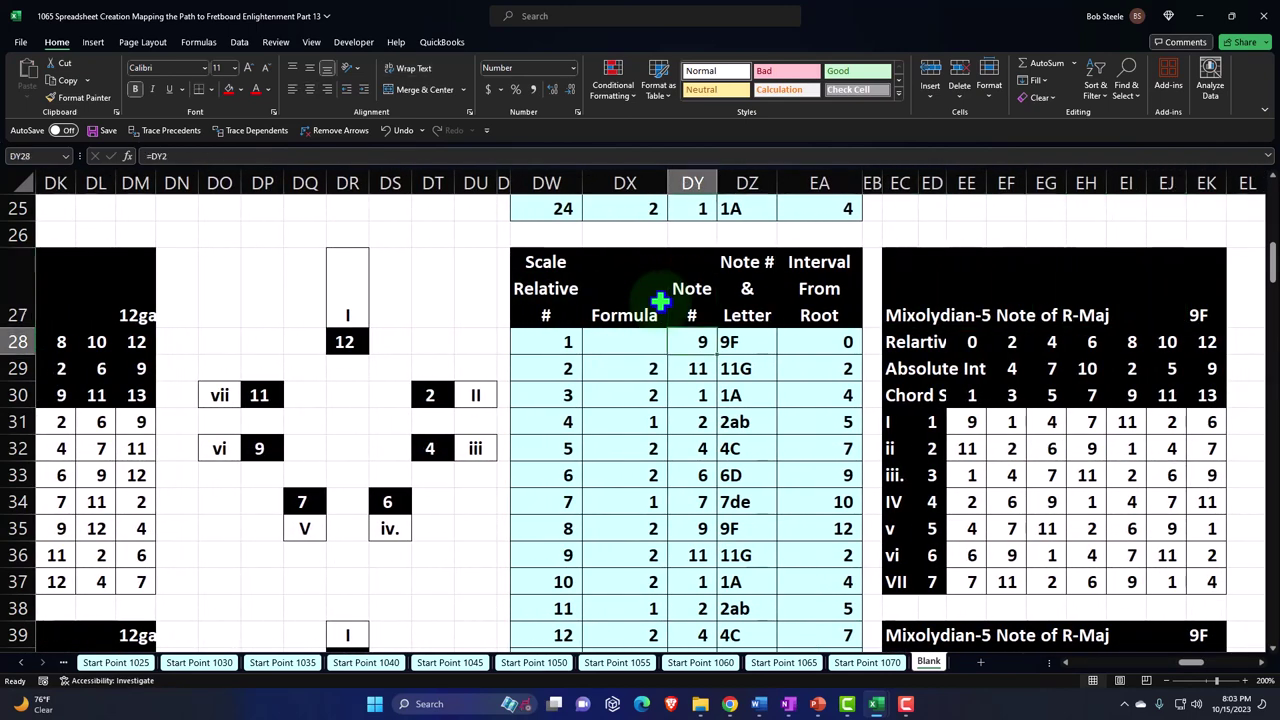
{"action": "key", "text": "Left"}
{"action": "key", "text": "Left"}
{"action": "key", "text": "Left"}
{"action": "key", "text": "Left"}
{"action": "key", "text": "Left"}
{"action": "key", "text": "Left"}
{"action": "key", "text": "Left"}
{"action": "key", "text": "Left"}
{"action": "key", "text": "Left"}
{"action": "key", "text": "Left"}
{"action": "key", "text": "Left"}
{"action": "key", "text": "Left"}
{"action": "key", "text": "Left"}
{"action": "key", "text": "Left"}
{"action": "key", "text": "Left"}
{"action": "key", "text": "Left"}
{"action": "key", "text": "Left"}
{"action": "key", "text": "Left"}
{"action": "key", "text": "Left"}
{"action": "key", "text": "Left"}
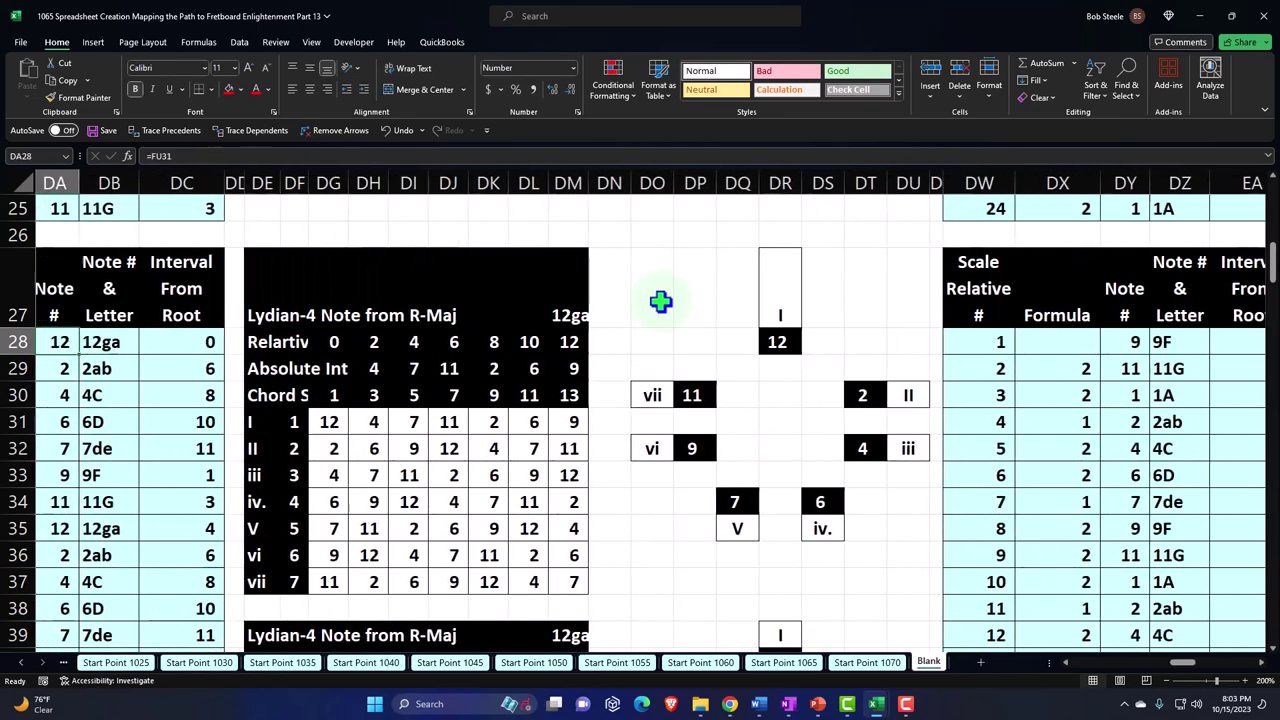
{"action": "key", "text": "Left"}
{"action": "key", "text": "Left"}
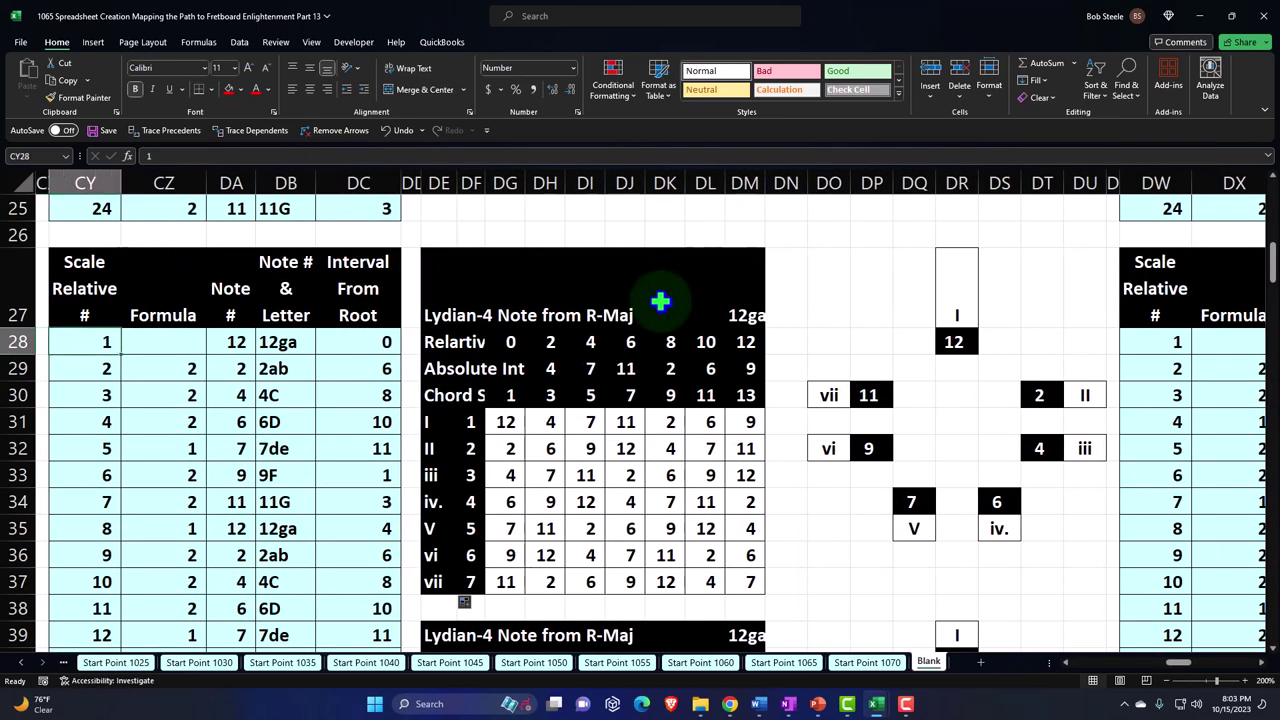
{"action": "key", "text": "Right"}
{"action": "key", "text": "Right"}
{"action": "key", "text": "Right"}
{"action": "key", "text": "Right"}
{"action": "key", "text": "Right"}
{"action": "key", "text": "Right"}
{"action": "key", "text": "Right"}
{"action": "key", "text": "Right"}
{"action": "key", "text": "Right"}
{"action": "key", "text": "Right"}
{"action": "key", "text": "Right"}
{"action": "key", "text": "Right"}
{"action": "key", "text": "Right"}
{"action": "key", "text": "Right"}
{"action": "key", "text": "Right"}
{"action": "key", "text": "Right"}
{"action": "key", "text": "Right"}
{"action": "key", "text": "Right"}
{"action": "key", "text": "Right"}
{"action": "key", "text": "Right"}
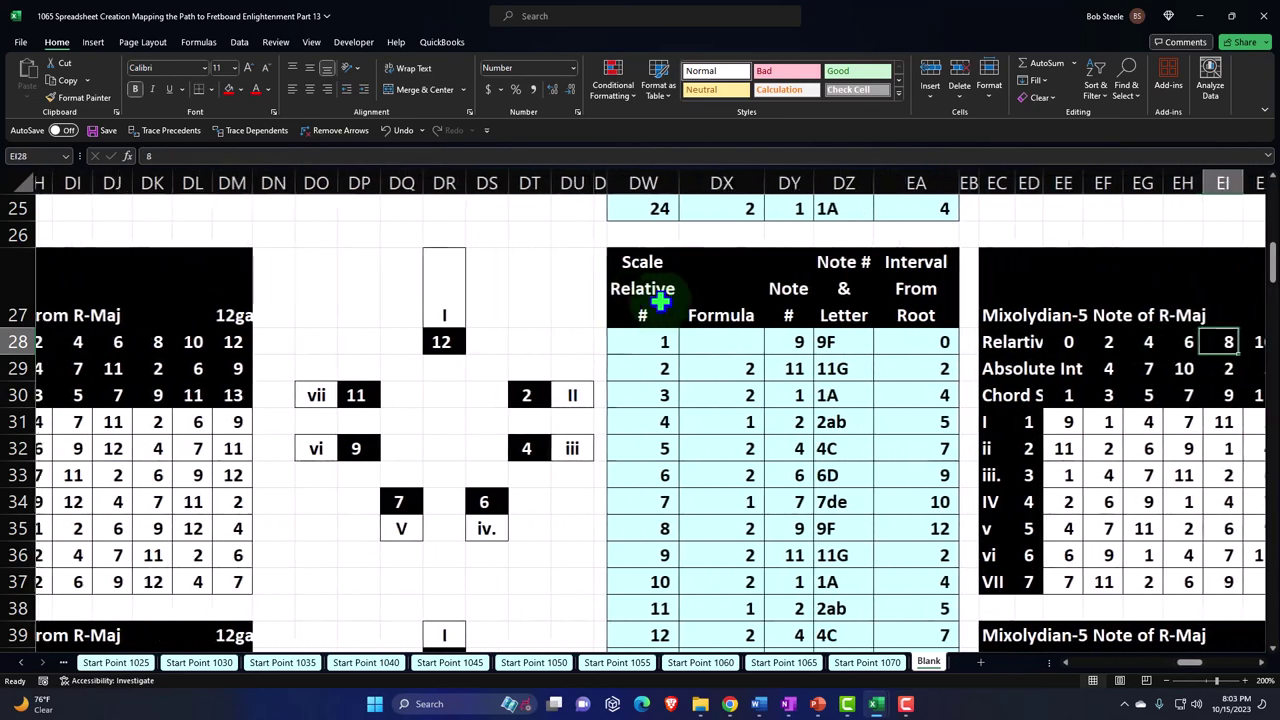
{"action": "key", "text": "Left"}
{"action": "key", "text": "Left"}
{"action": "key", "text": "Left"}
{"action": "key", "text": "Left"}
{"action": "key", "text": "Left"}
{"action": "key", "text": "Left"}
{"action": "key", "text": "Left"}
{"action": "key", "text": "Left"}
{"action": "key", "text": "Left"}
{"action": "key", "text": "Left"}
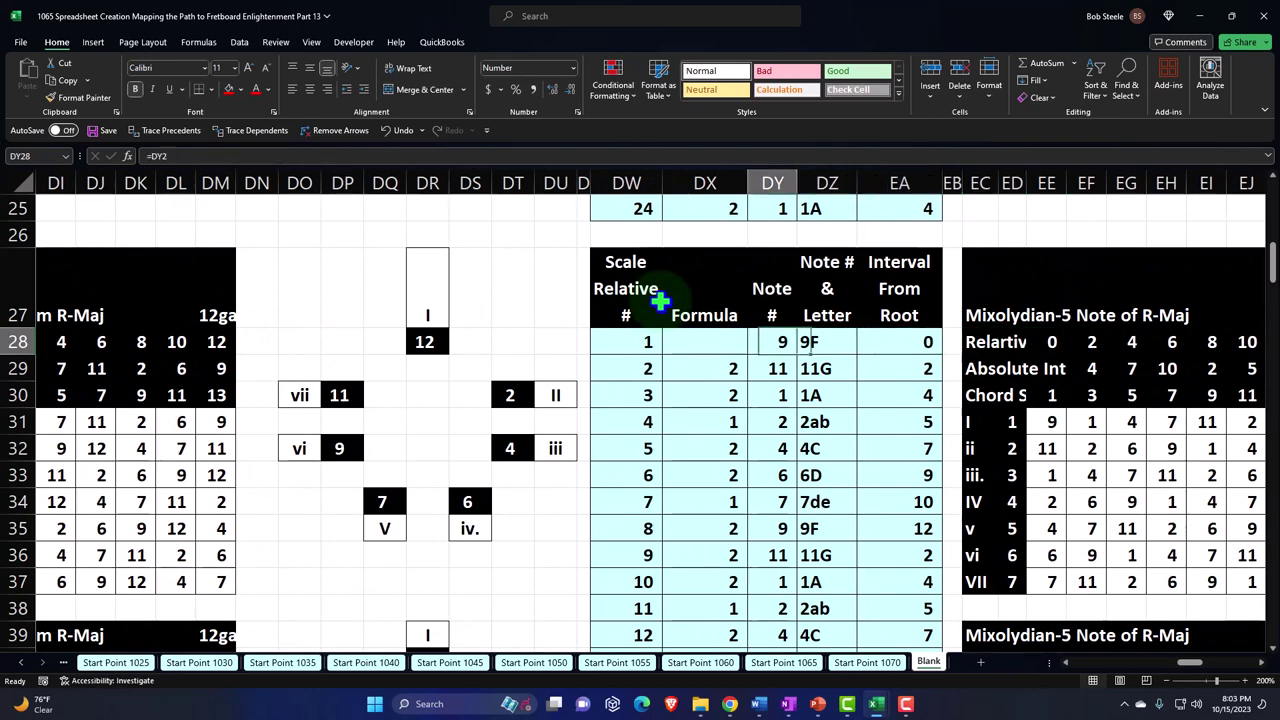
{"action": "type", "text": "="}
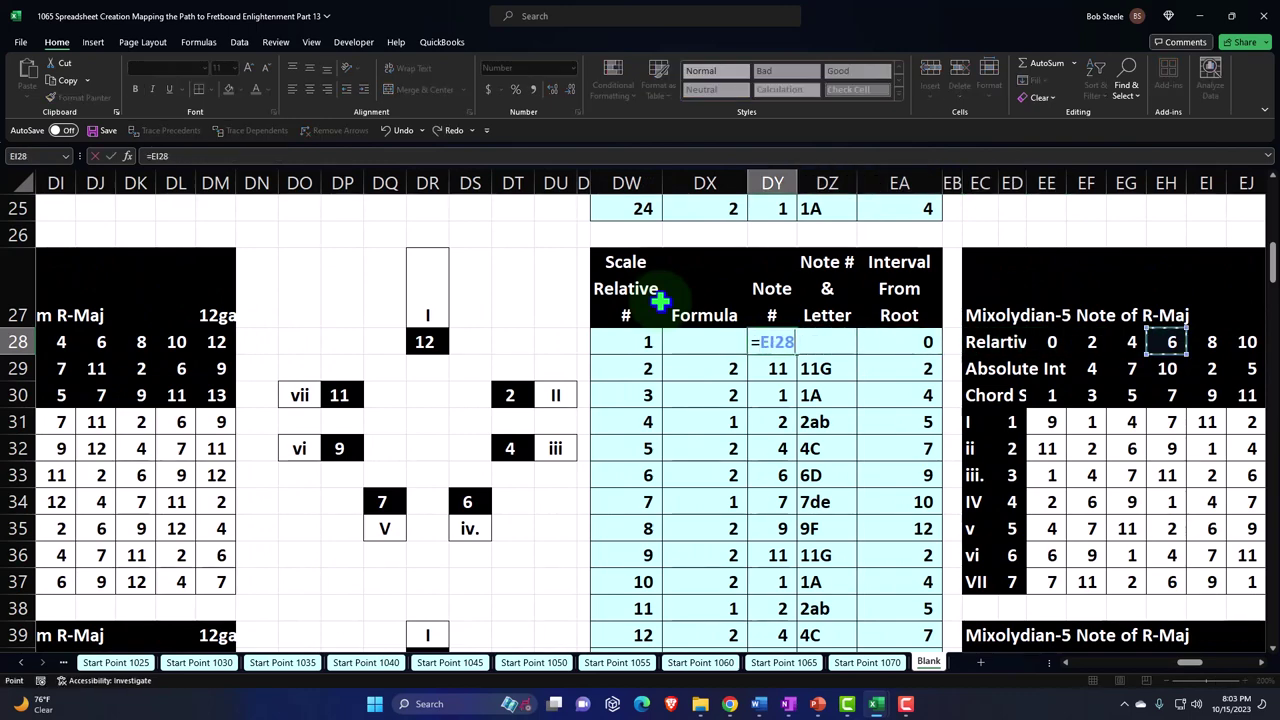
{"action": "key", "text": "Right"}
{"action": "key", "text": "Right"}
{"action": "key", "text": "Right"}
{"action": "key", "text": "Right"}
{"action": "key", "text": "Right"}
{"action": "key", "text": "Right"}
{"action": "key", "text": "Right"}
{"action": "key", "text": "Right"}
{"action": "key", "text": "Right"}
{"action": "key", "text": "Right"}
{"action": "key", "text": "Right"}
{"action": "key", "text": "Right"}
{"action": "key", "text": "Right"}
{"action": "key", "text": "Right"}
{"action": "key", "text": "Right"}
{"action": "key", "text": "Right"}
{"action": "key", "text": "Right"}
{"action": "key", "text": "Right"}
{"action": "key", "text": "Right"}
{"action": "key", "text": "Right"}
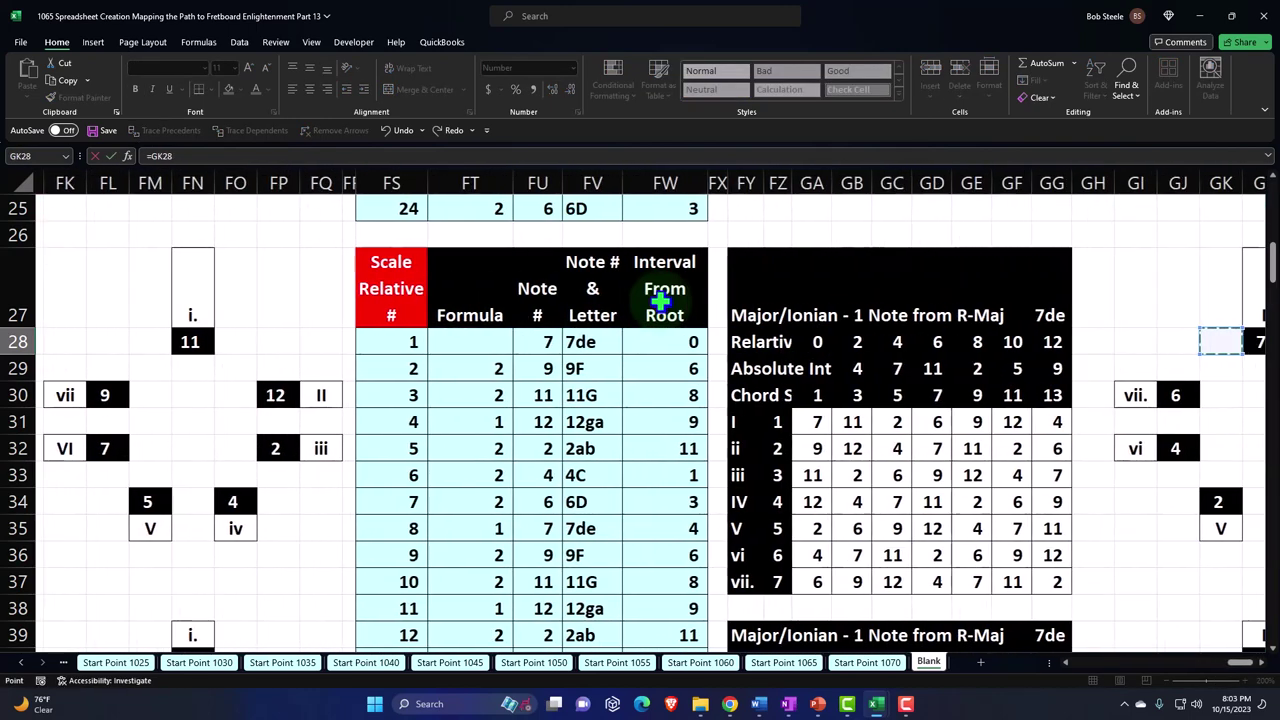
{"action": "key", "text": "Right"}
{"action": "key", "text": "Right"}
{"action": "key", "text": "Right"}
{"action": "key", "text": "Right"}
{"action": "key", "text": "Right"}
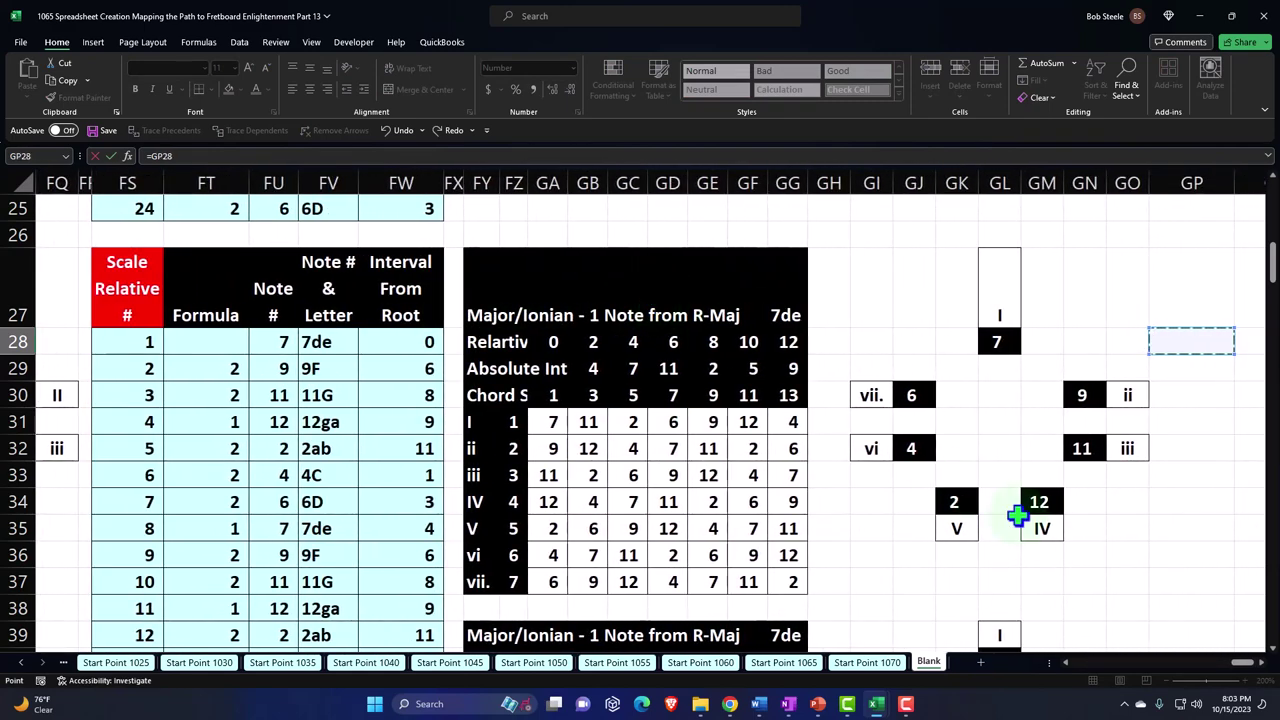
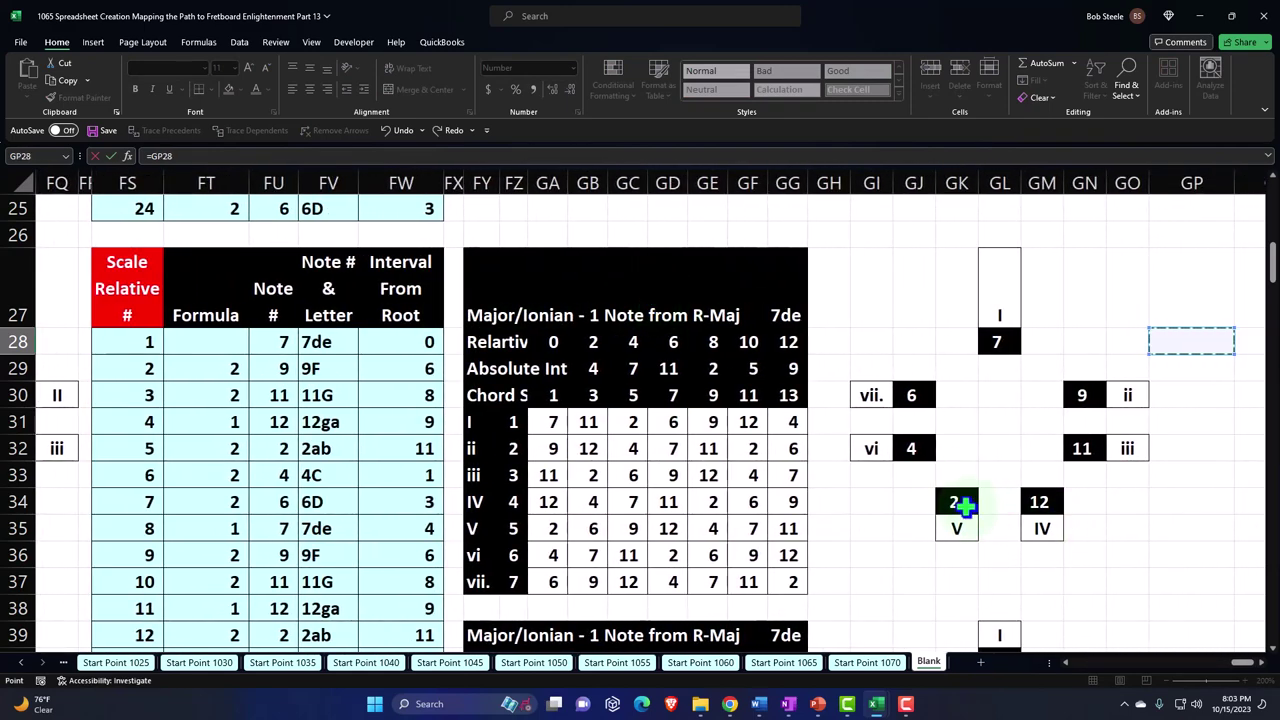
Step: Link the first note to FU32, then paste EC27's formula down the Formula column DX29:DX39
{"action": "left_click", "coordinate": [285, 448]}
{"action": "key", "text": "Return"}
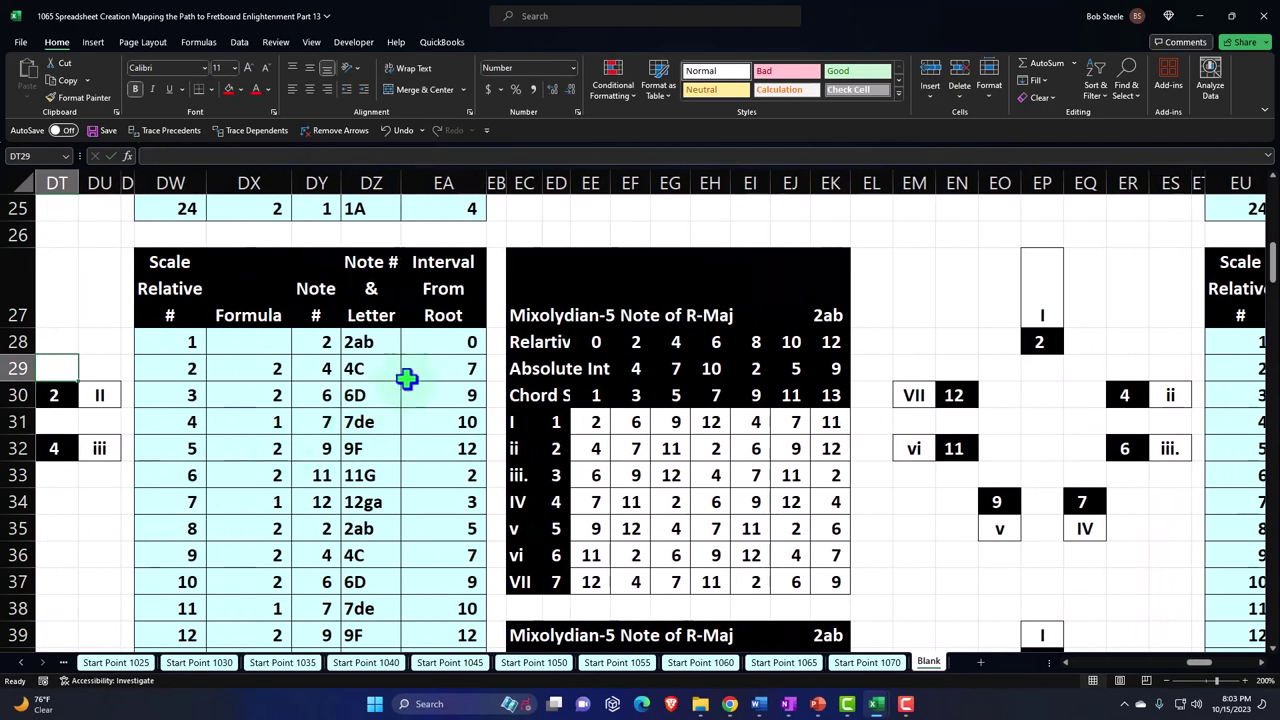
{"action": "left_click", "coordinate": [515, 287]}
{"action": "key", "text": "ctrl+c"}
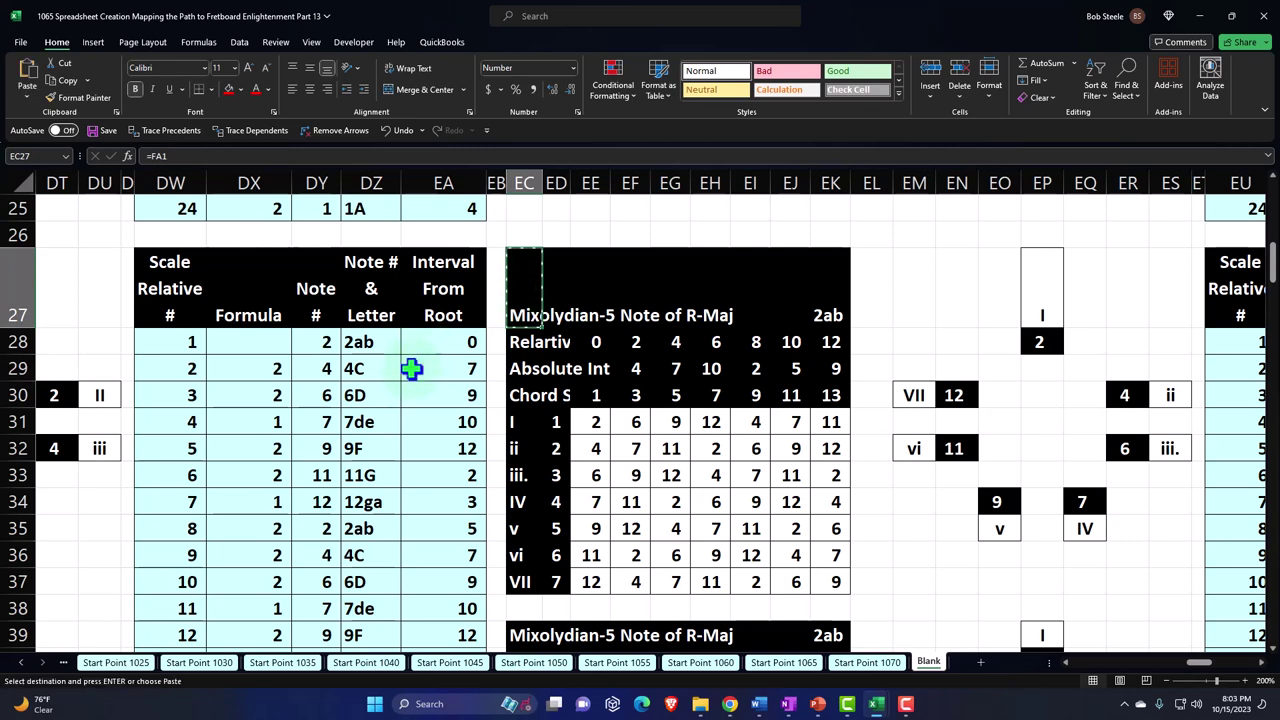
{"action": "left_click", "coordinate": [271, 368]}
{"action": "right_click", "coordinate": [271, 368]}
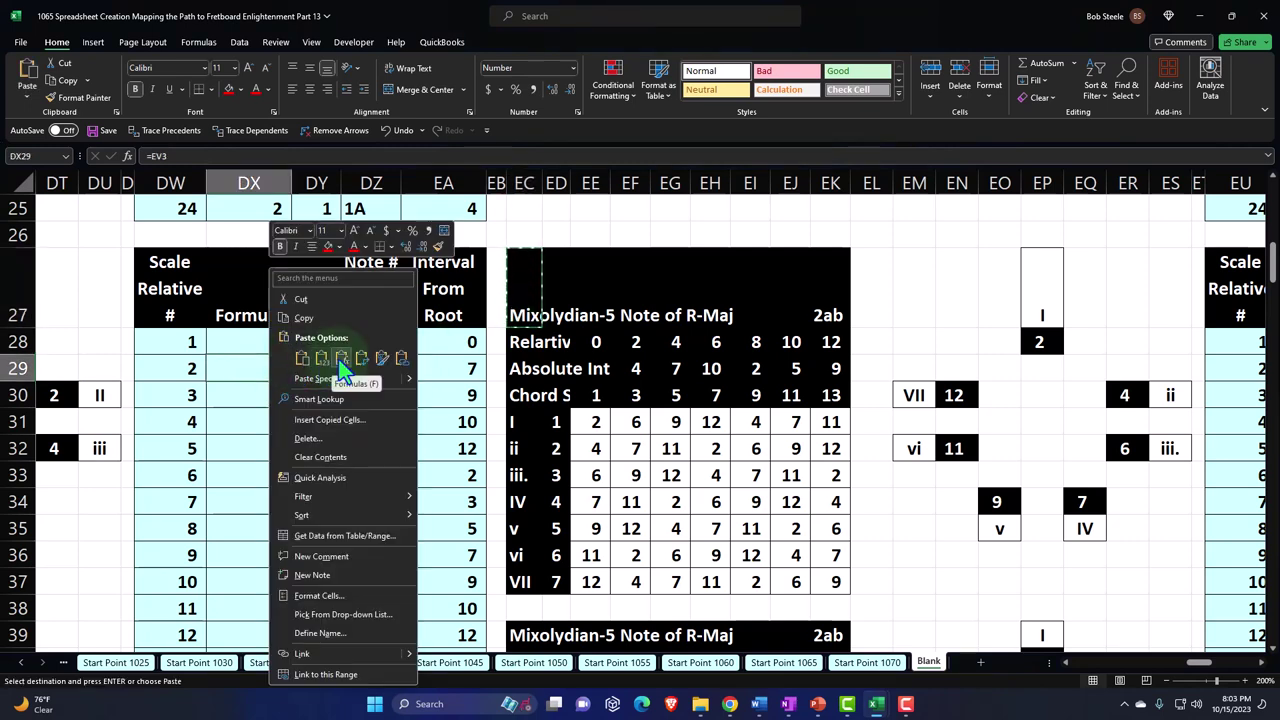
{"action": "left_click", "coordinate": [341, 360]}
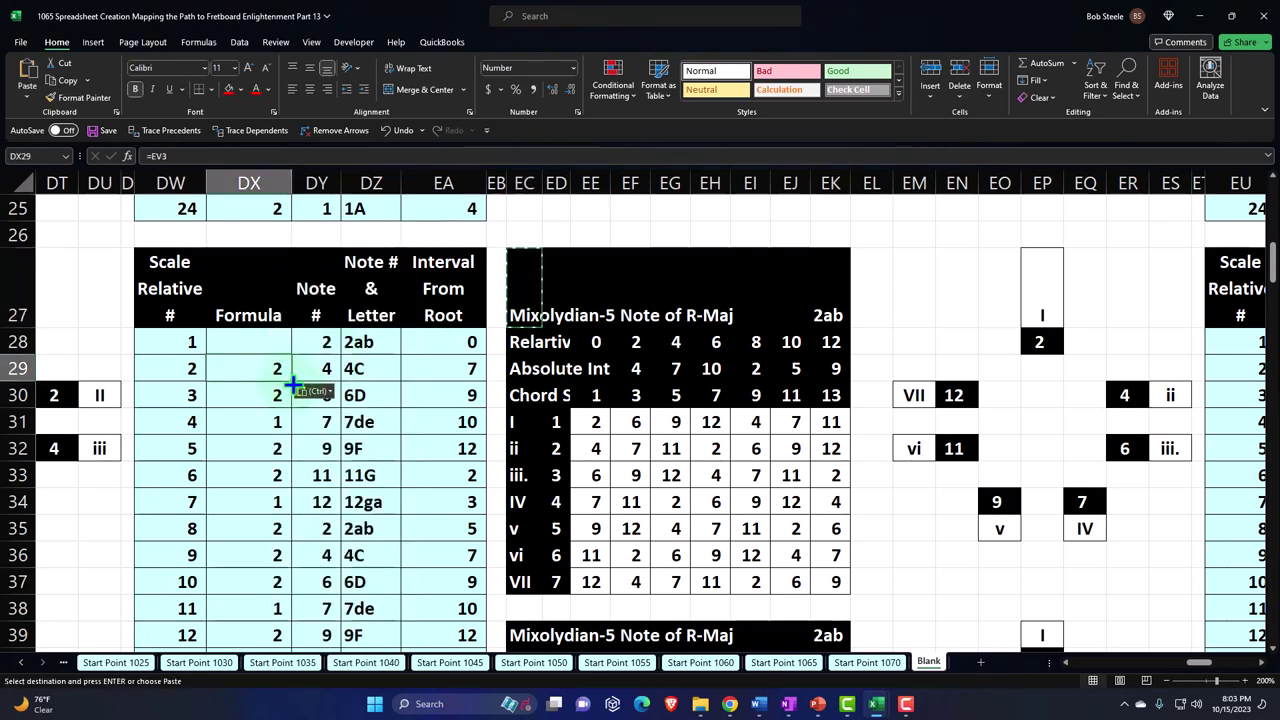
{"action": "key", "text": "ctrl+shift+Down"}
{"action": "key", "text": "Return"}
Step: Paste the EC27 header formula into the chord-label cell EC31
{"action": "left_click", "coordinate": [524, 299]}
{"action": "key", "text": "ctrl+c"}
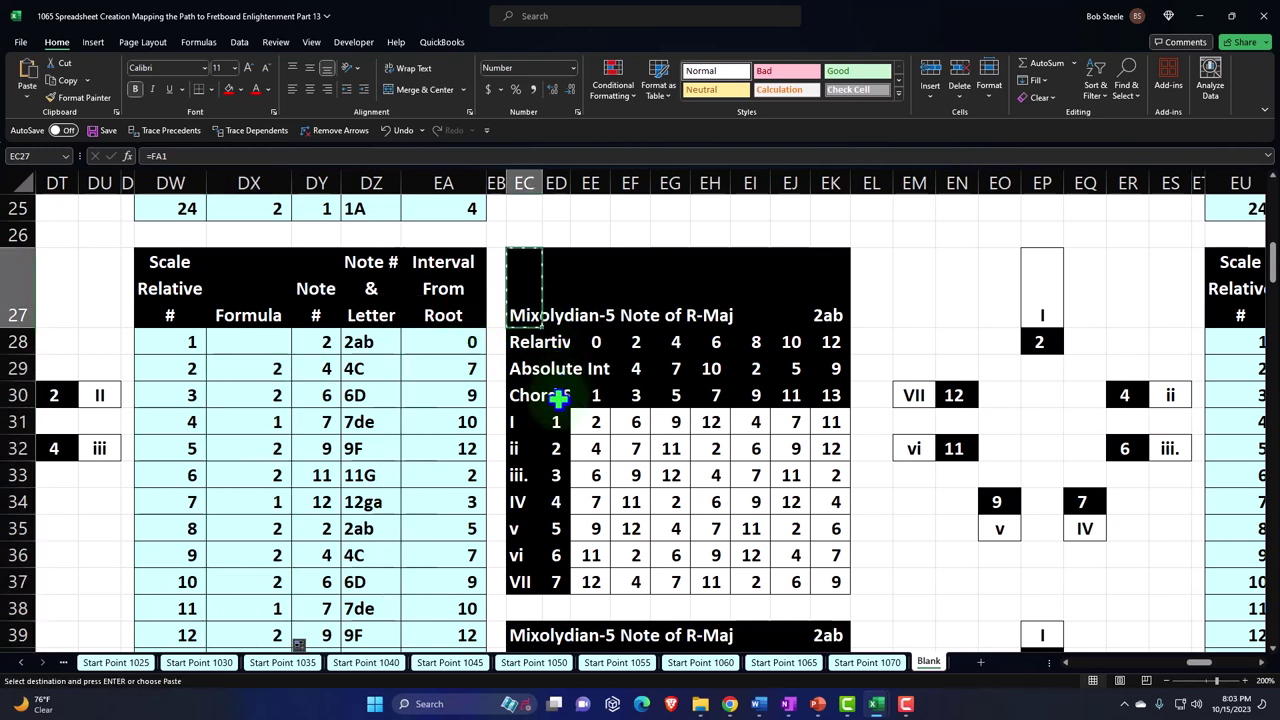
{"action": "left_click", "coordinate": [518, 425]}
{"action": "right_click", "coordinate": [518, 426]}
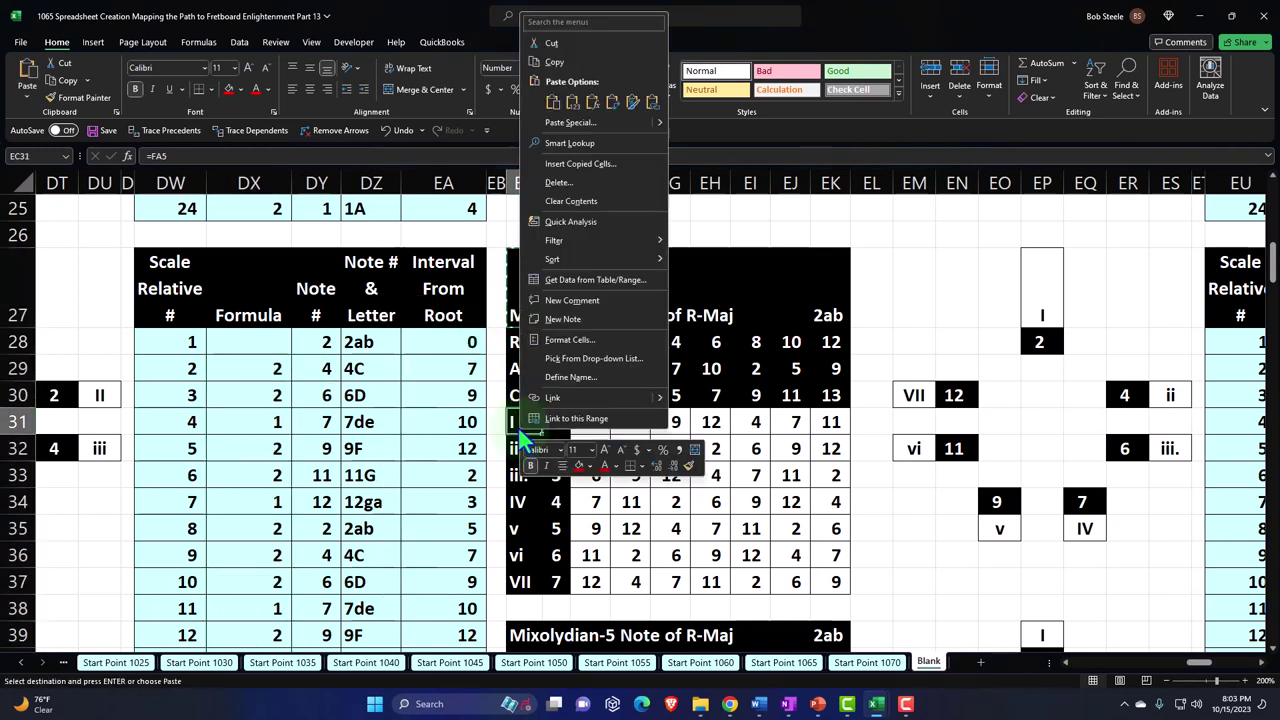
{"action": "left_click", "coordinate": [592, 102]}
Step: Clear the pending copy and move along row 28 to the Locian block's first note cell, EW28
{"action": "key", "text": "Escape"}
{"action": "left_click", "coordinate": [636, 343]}
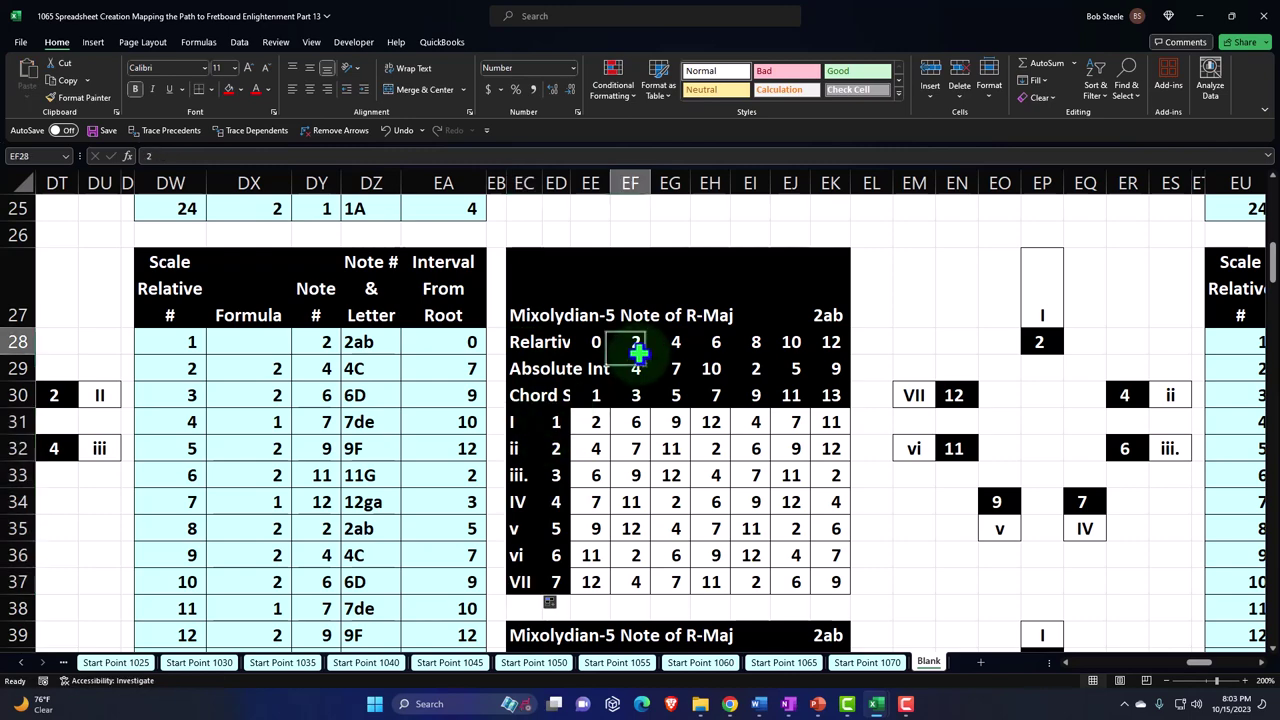
{"action": "key", "text": "Right"}
{"action": "key", "text": "Right"}
{"action": "key", "text": "Right"}
{"action": "key", "text": "Right"}
{"action": "key", "text": "Right"}
{"action": "key", "text": "Right"}
{"action": "key", "text": "Right"}
{"action": "key", "text": "Right"}
{"action": "key", "text": "Right"}
{"action": "key", "text": "Right"}
{"action": "key", "text": "Right"}
{"action": "key", "text": "Right"}
{"action": "key", "text": "Right"}
{"action": "key", "text": "Right"}
{"action": "key", "text": "Right"}
{"action": "key", "text": "Right"}
{"action": "key", "text": "Right"}
{"action": "key", "text": "Right"}
{"action": "key", "text": "Right"}
{"action": "key", "text": "Right"}
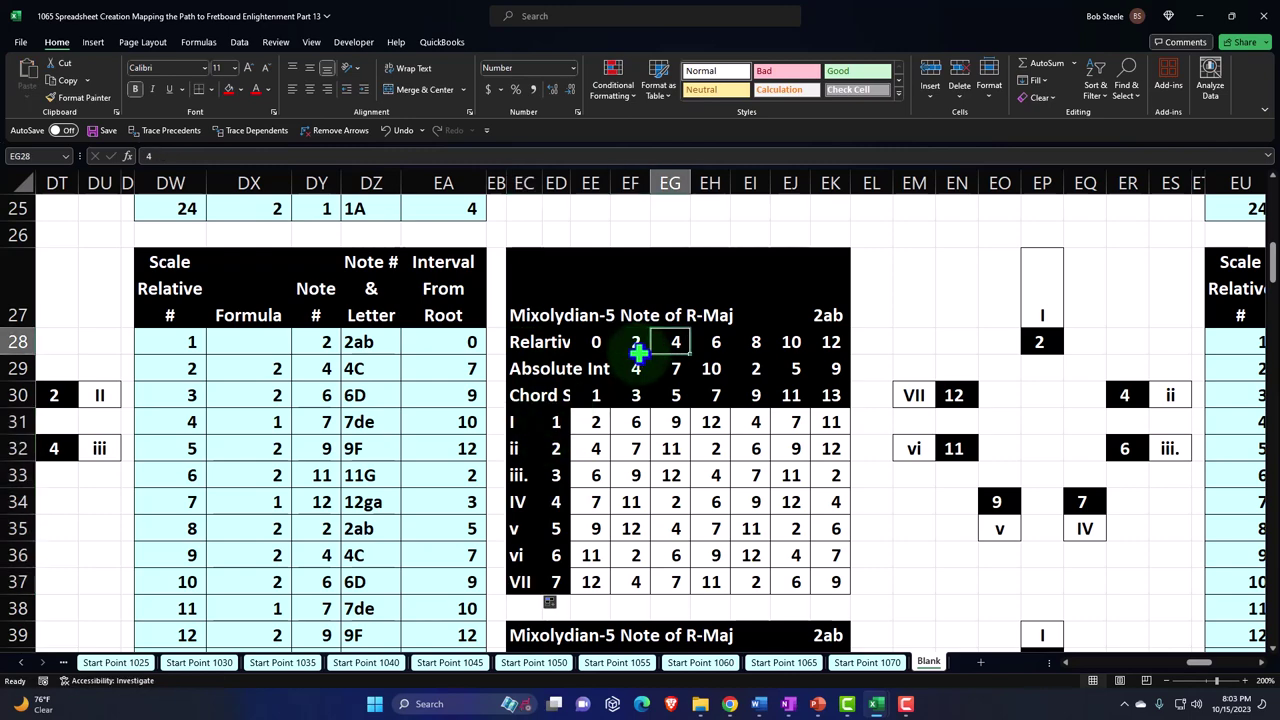
{"action": "key", "text": "Right"}
{"action": "key", "text": "Right"}
{"action": "key", "text": "Right"}
{"action": "key", "text": "Right"}
{"action": "key", "text": "Right"}
{"action": "key", "text": "Right"}
{"action": "key", "text": "Right"}
{"action": "key", "text": "Right"}
{"action": "key", "text": "Right"}
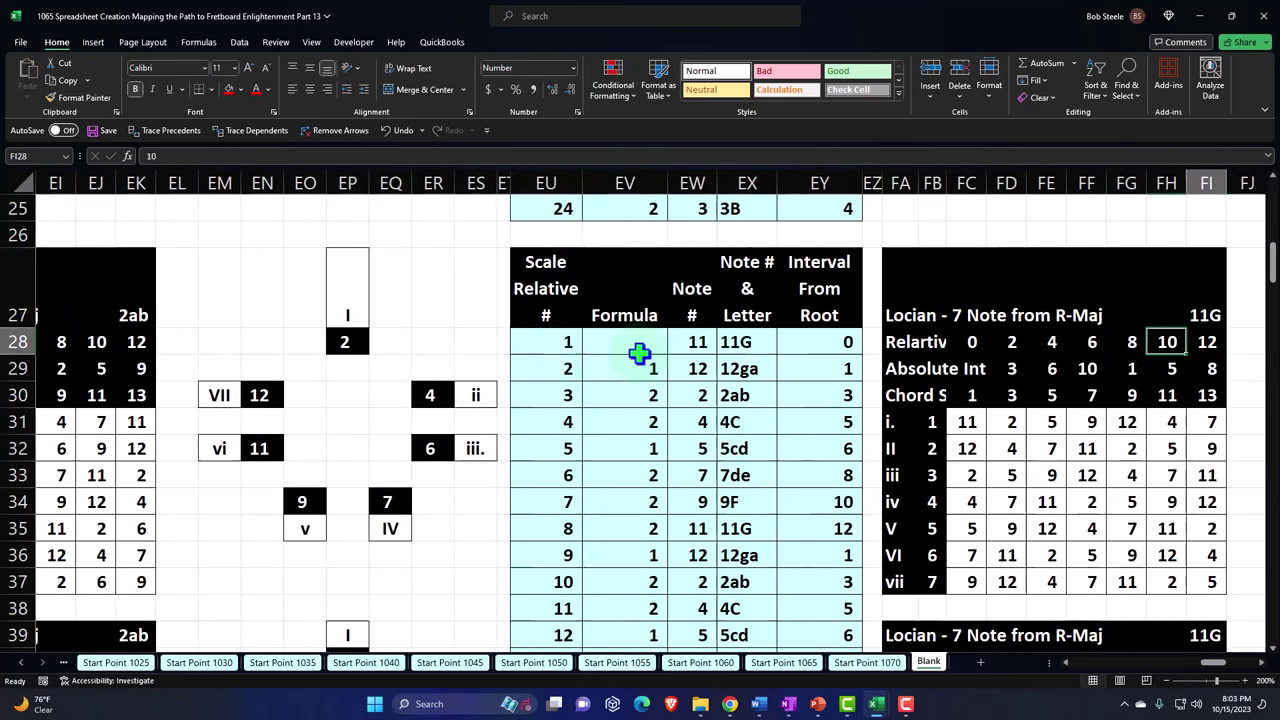
{"action": "left_click", "coordinate": [537, 345]}
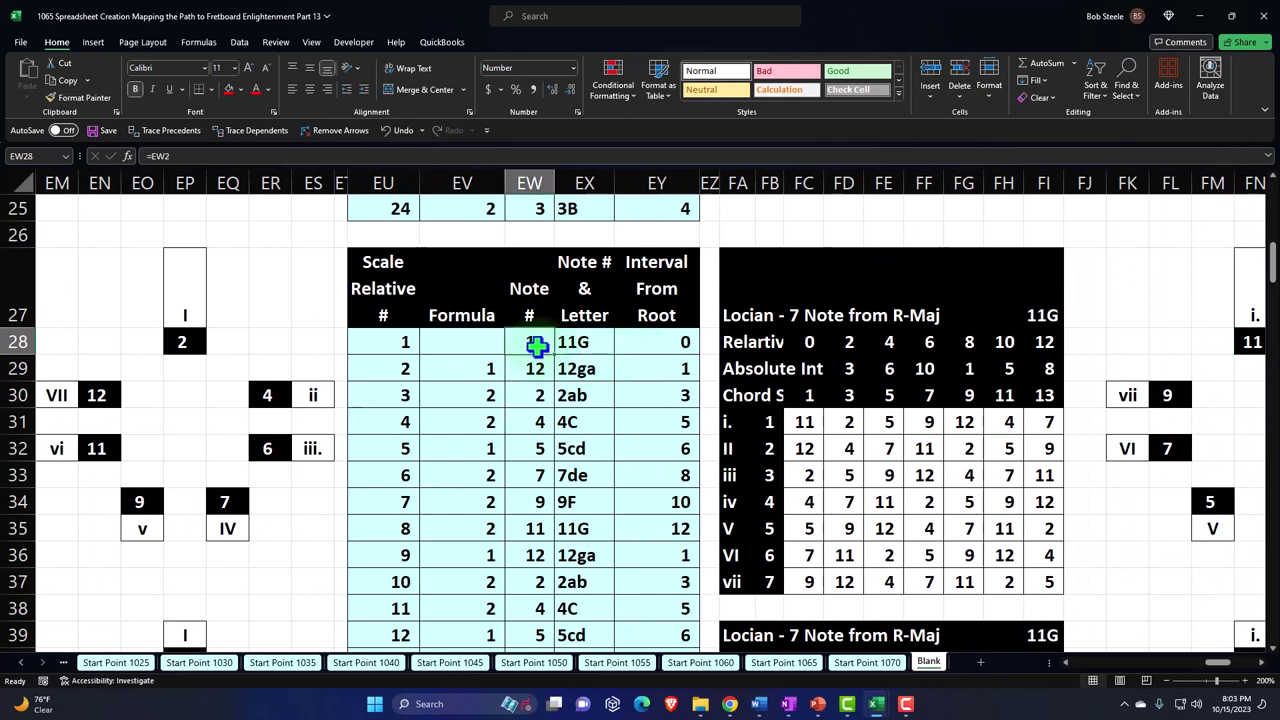
Step: Enter a formula in EW28 linking it to FU34 in the Major/Ionian table, starting Locian on 6D
{"action": "type", "text": "="}
{"action": "key", "text": "Right"}
{"action": "key", "text": "Right"}
{"action": "key", "text": "Right"}
{"action": "key", "text": "Right"}
{"action": "key", "text": "Right"}
{"action": "key", "text": "Right"}
{"action": "key", "text": "Right"}
{"action": "key", "text": "Right"}
{"action": "key", "text": "Right"}
{"action": "key", "text": "Right"}
{"action": "key", "text": "Right"}
{"action": "key", "text": "Right"}
{"action": "key", "text": "Right"}
{"action": "key", "text": "Right"}
{"action": "key", "text": "Right"}
{"action": "key", "text": "Right"}
{"action": "key", "text": "Right"}
{"action": "key", "text": "Right"}
{"action": "key", "text": "Right"}
{"action": "key", "text": "Right"}
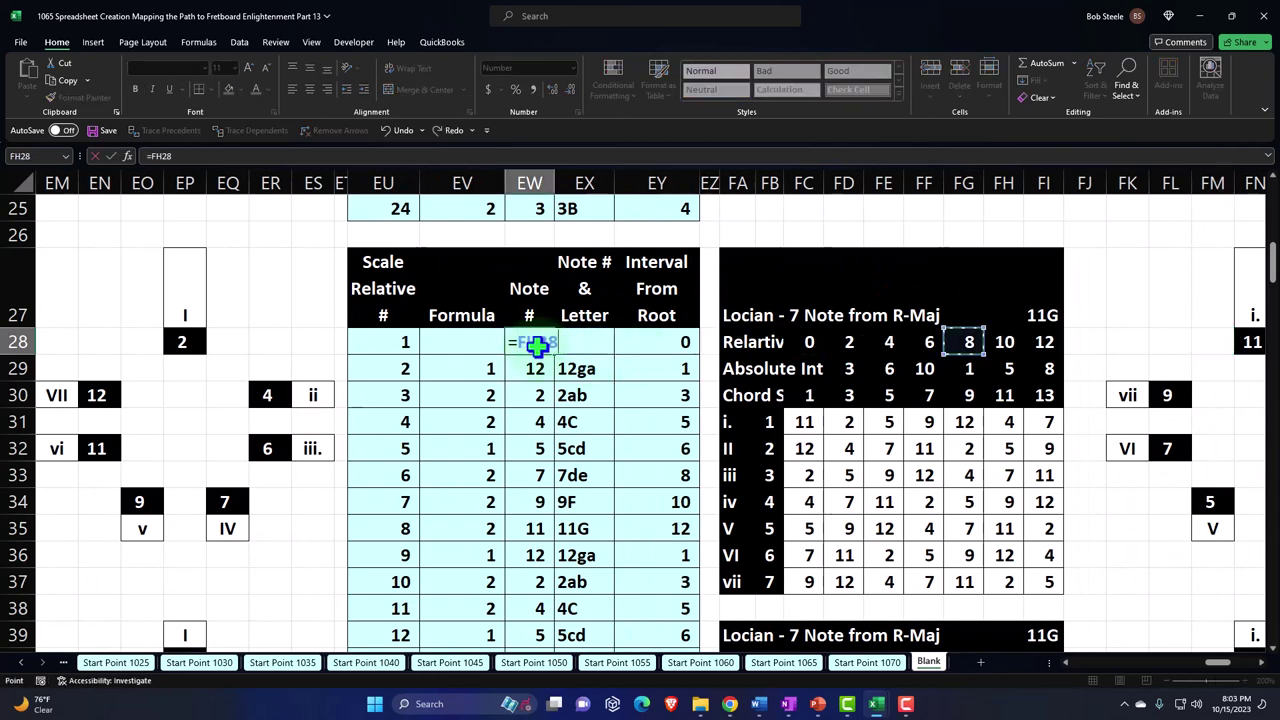
{"action": "key", "text": "Right"}
{"action": "key", "text": "Right"}
{"action": "key", "text": "Right"}
{"action": "key", "text": "Right"}
{"action": "key", "text": "Right"}
{"action": "key", "text": "Right"}
{"action": "key", "text": "Right"}
{"action": "key", "text": "Right"}
{"action": "key", "text": "Right"}
{"action": "key", "text": "Right"}
{"action": "key", "text": "Right"}
{"action": "key", "text": "Right"}
{"action": "key", "text": "Right"}
{"action": "key", "text": "Right"}
{"action": "key", "text": "Right"}
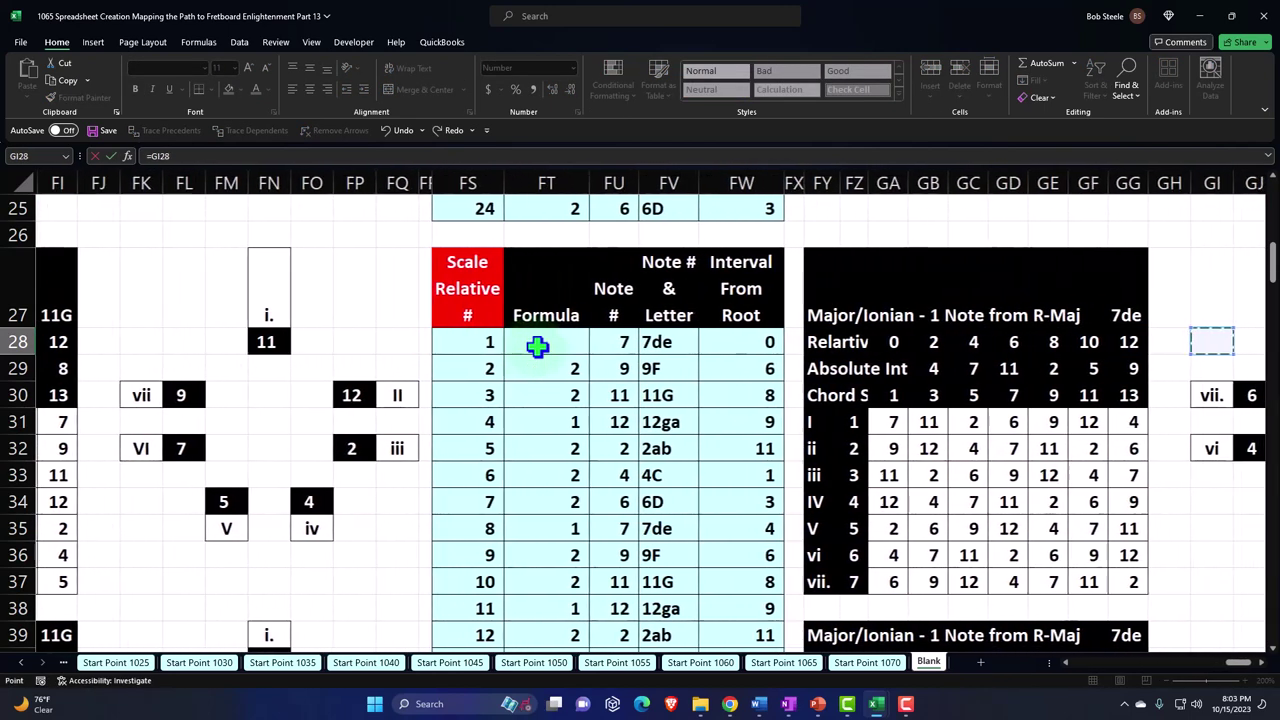
{"action": "key", "text": "Right"}
{"action": "key", "text": "Right"}
{"action": "key", "text": "Down"}
{"action": "key", "text": "Down"}
{"action": "key", "text": "Down"}
{"action": "key", "text": "Down"}
{"action": "key", "text": "Down"}
{"action": "key", "text": "Down"}
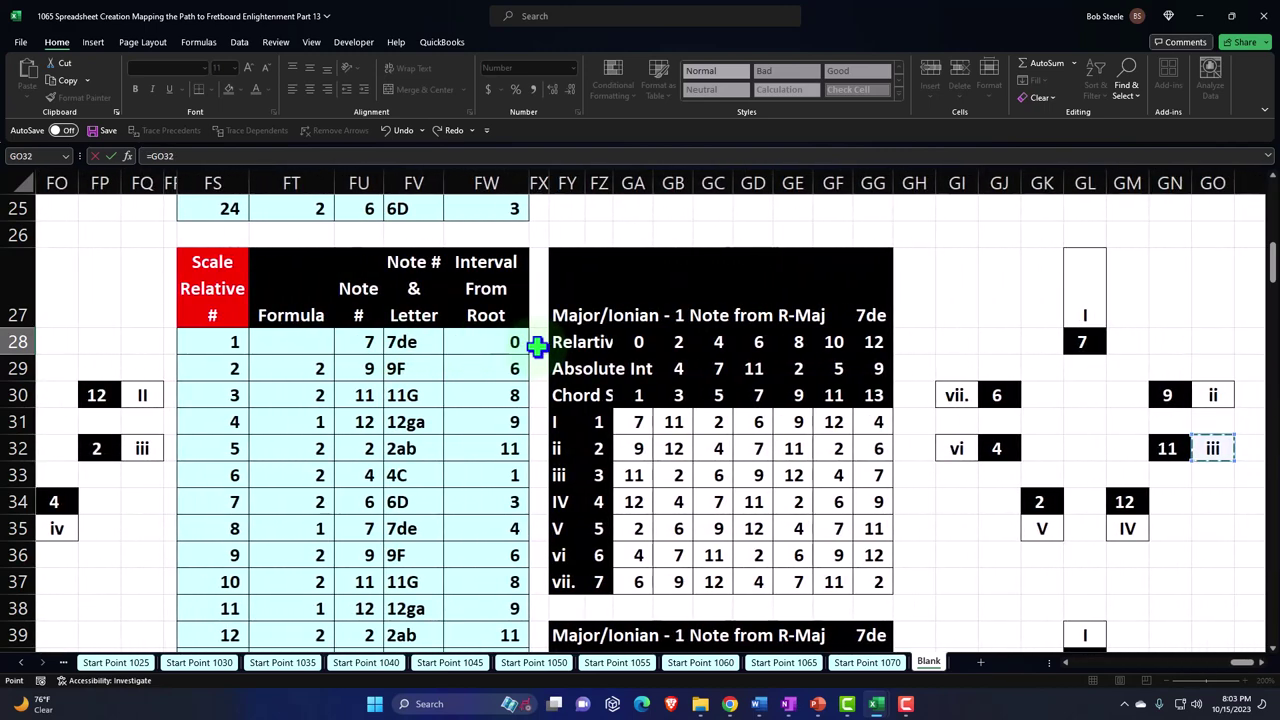
{"action": "key", "text": "Left"}
{"action": "key", "text": "Left"}
{"action": "key", "text": "Left"}
{"action": "key", "text": "Up"}
{"action": "key", "text": "Up"}
{"action": "key", "text": "Left"}
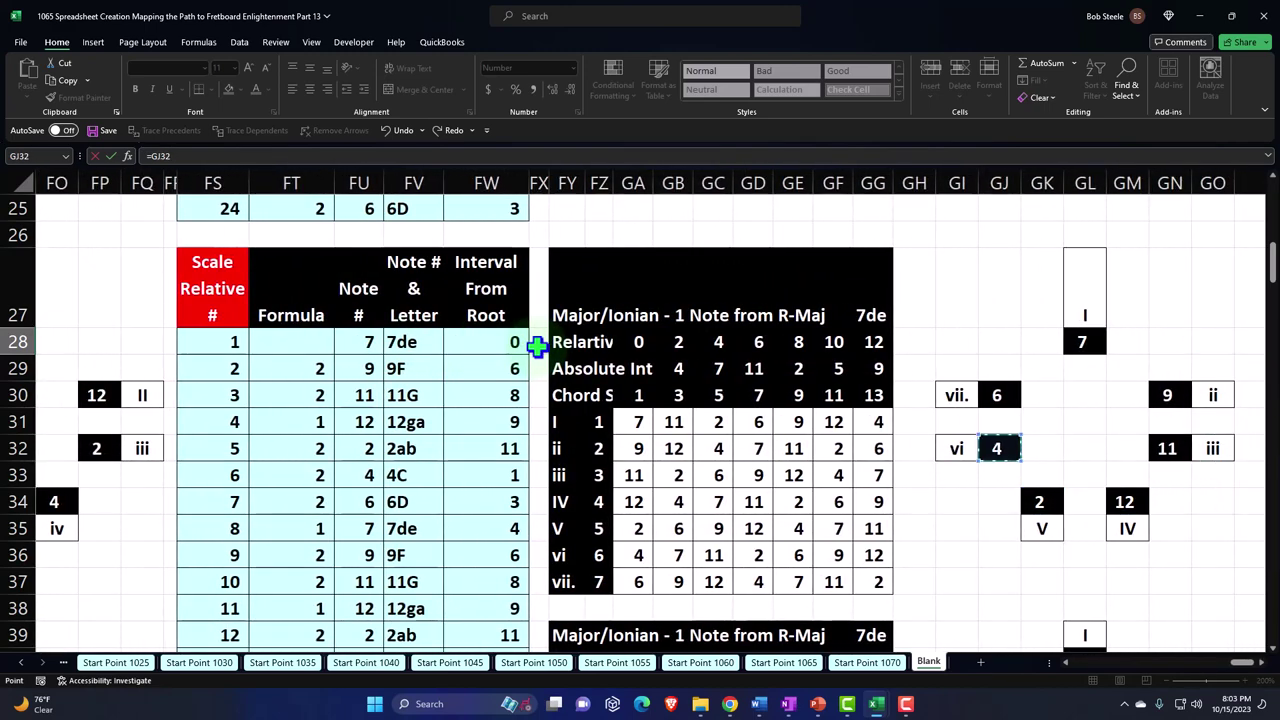
{"action": "key", "text": "Up"}
{"action": "key", "text": "Up"}
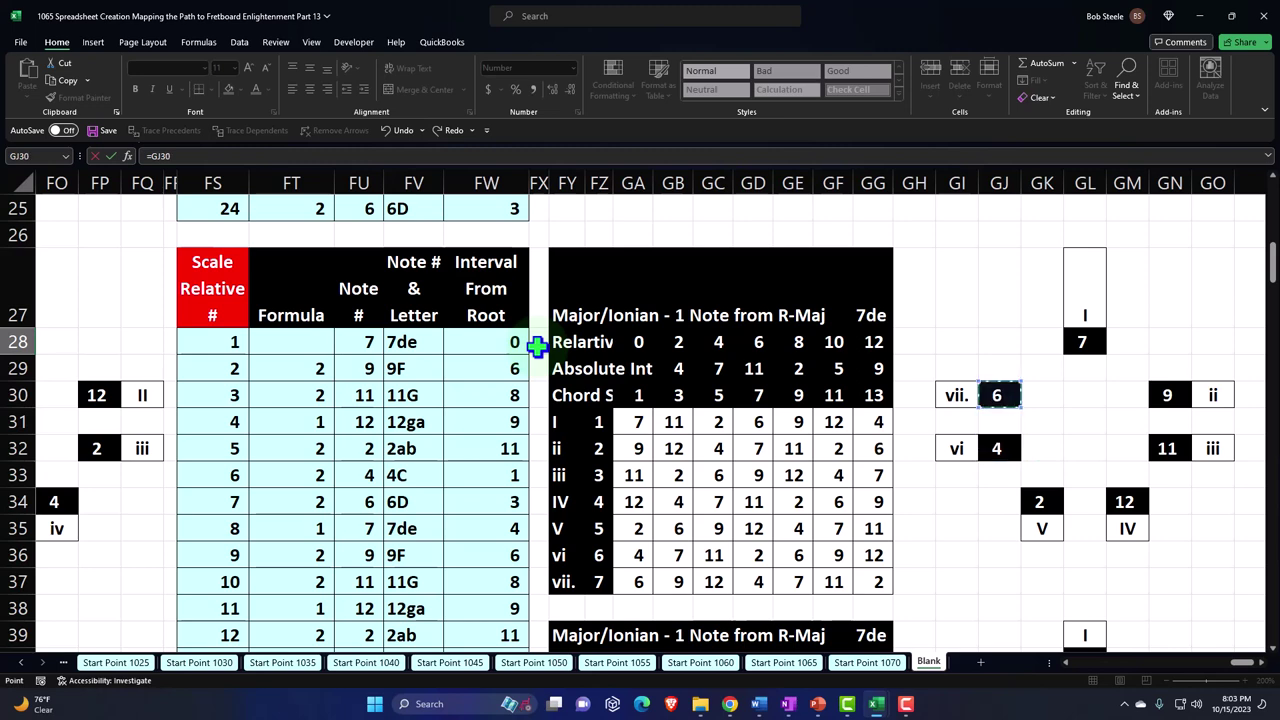
{"action": "key", "text": "Left"}
{"action": "key", "text": "Left"}
{"action": "key", "text": "Left"}
{"action": "key", "text": "Left"}
{"action": "key", "text": "Left"}
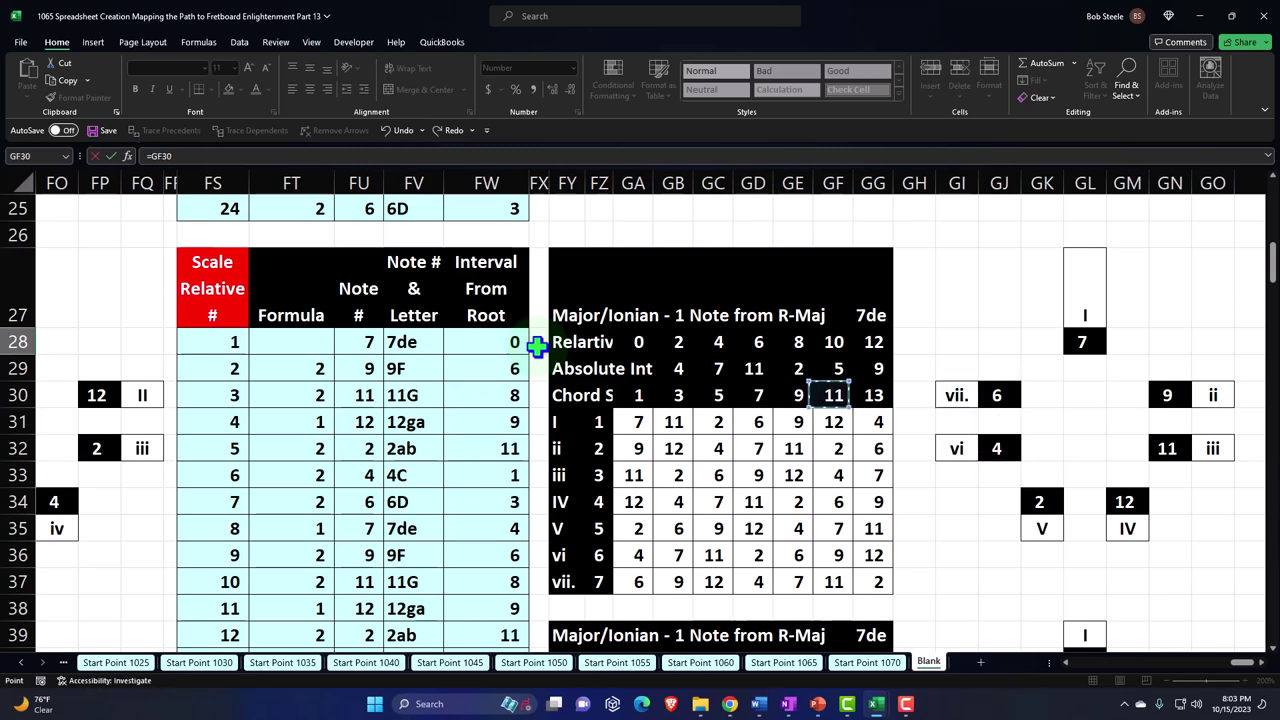
{"action": "key", "text": "Right"}
{"action": "key", "text": "Right"}
{"action": "key", "text": "Right"}
{"action": "key", "text": "Right"}
{"action": "key", "text": "Down"}
{"action": "key", "text": "Down"}
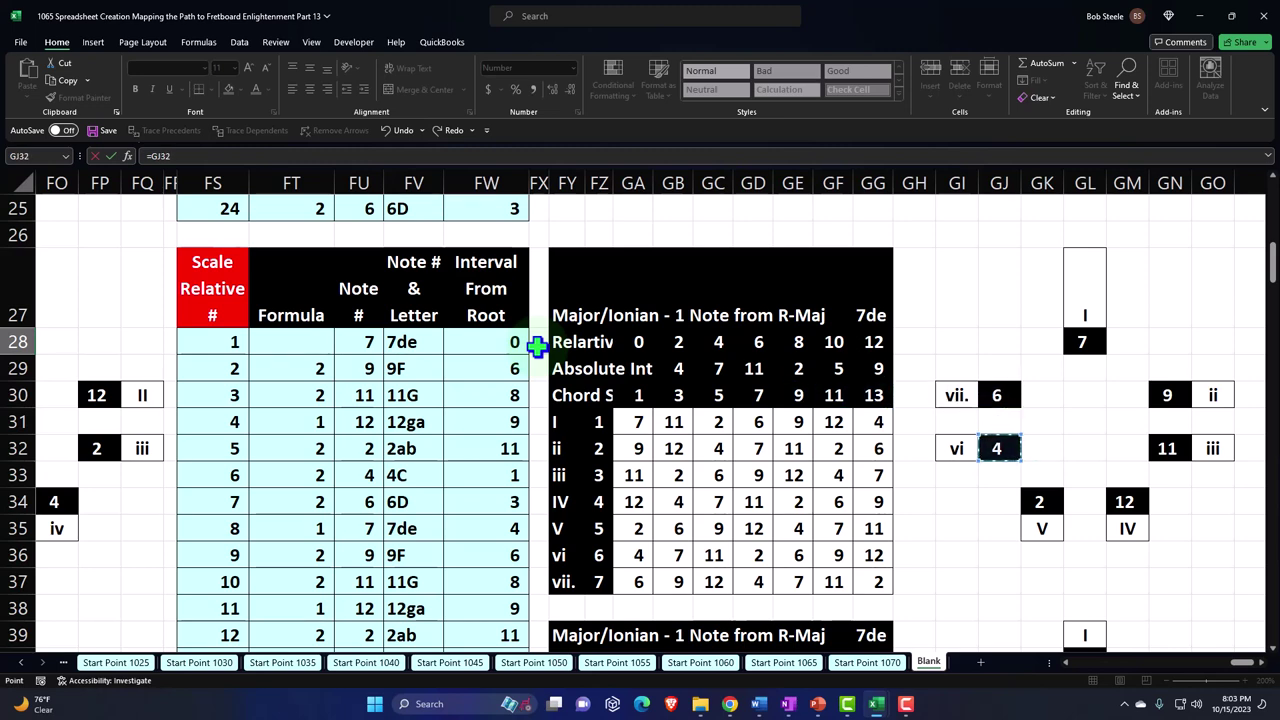
{"action": "key", "text": "Up"}
{"action": "key", "text": "Up"}
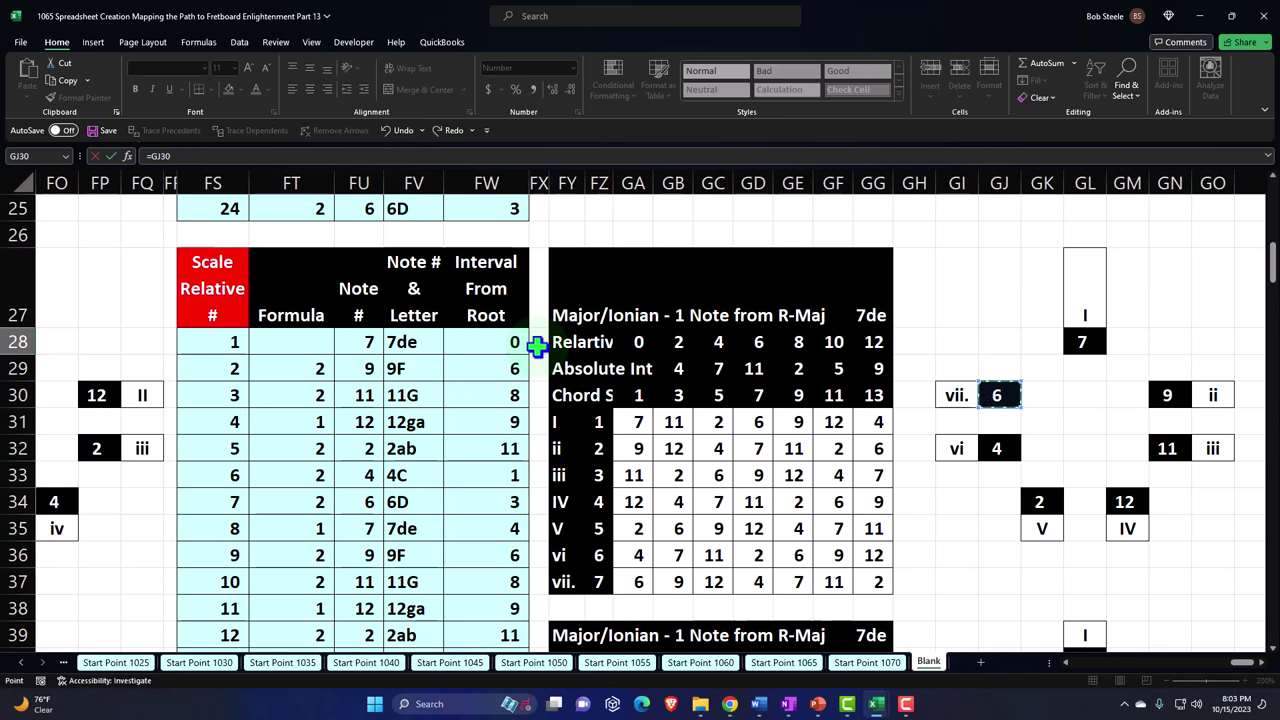
{"action": "key", "text": "Left"}
{"action": "key", "text": "Left"}
{"action": "key", "text": "Left"}
{"action": "key", "text": "Left"}
{"action": "key", "text": "Left"}
{"action": "key", "text": "Left"}
{"action": "key", "text": "Left"}
{"action": "key", "text": "Left"}
{"action": "key", "text": "Left"}
{"action": "key", "text": "Left"}
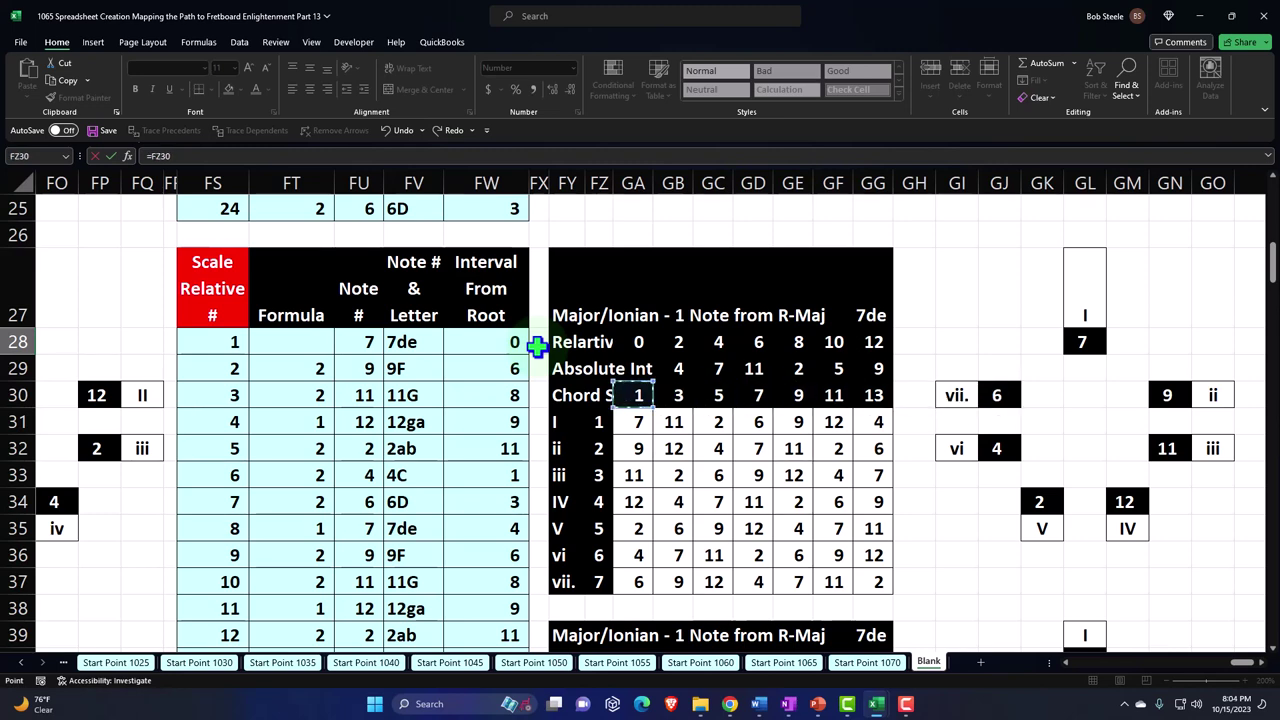
{"action": "key", "text": "Left"}
{"action": "key", "text": "Left"}
{"action": "key", "text": "Left"}
{"action": "key", "text": "Left"}
{"action": "key", "text": "Left"}
{"action": "key", "text": "Down"}
{"action": "key", "text": "Down"}
{"action": "key", "text": "Down"}
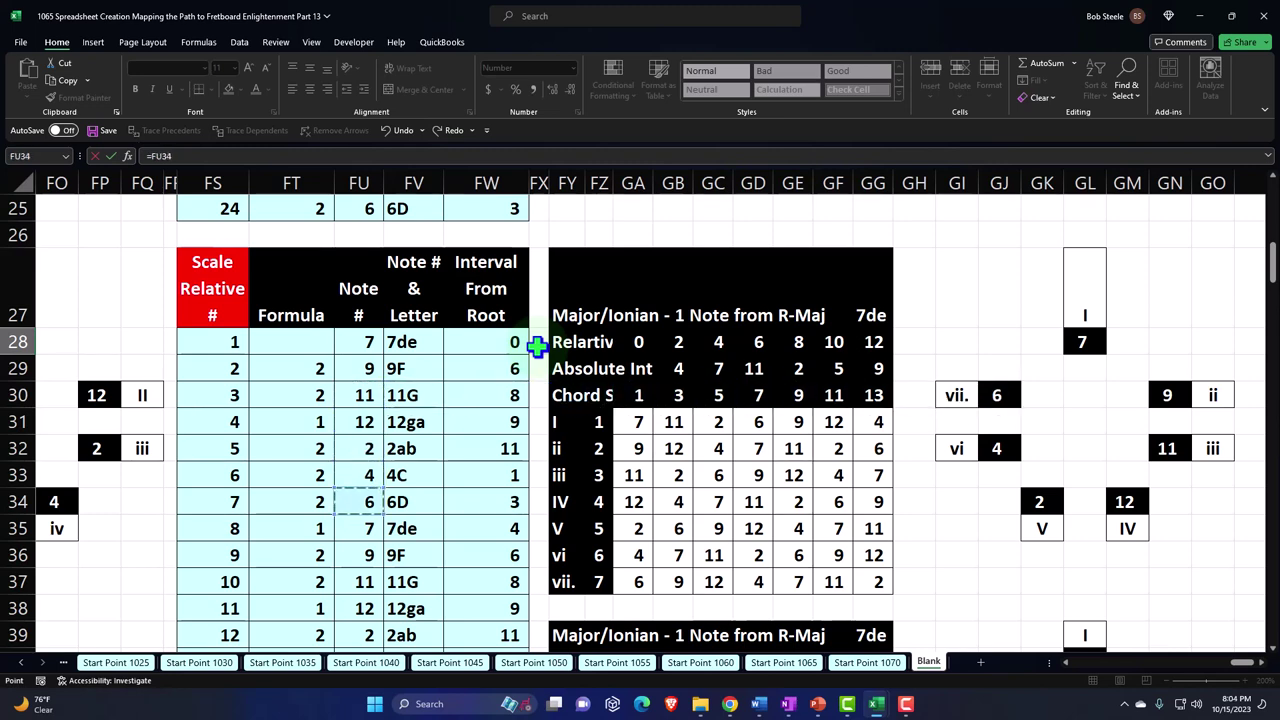
{"action": "key", "text": "Return"}
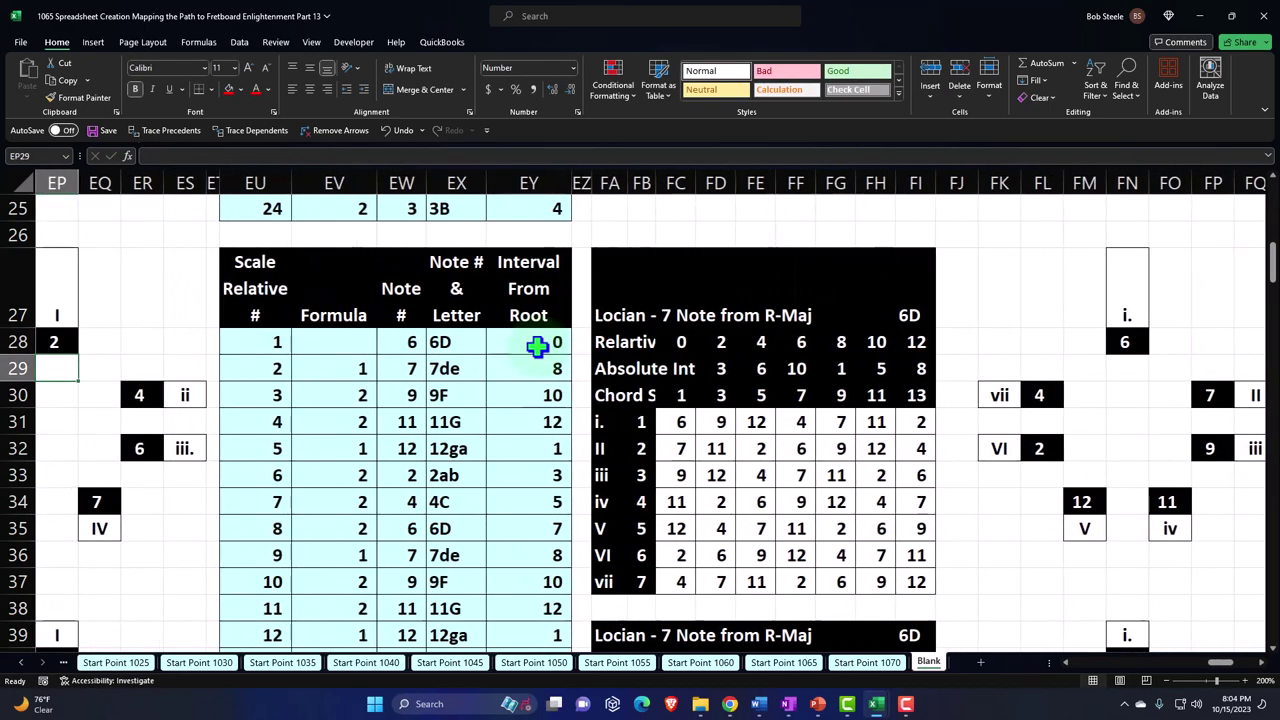
Step: Paste the FA27 header formula into the Locian Formula column EV29:EV39
{"action": "key", "text": "Right"}
{"action": "key", "text": "Right"}
{"action": "key", "text": "Right"}
{"action": "key", "text": "Right"}
{"action": "key", "text": "Right"}
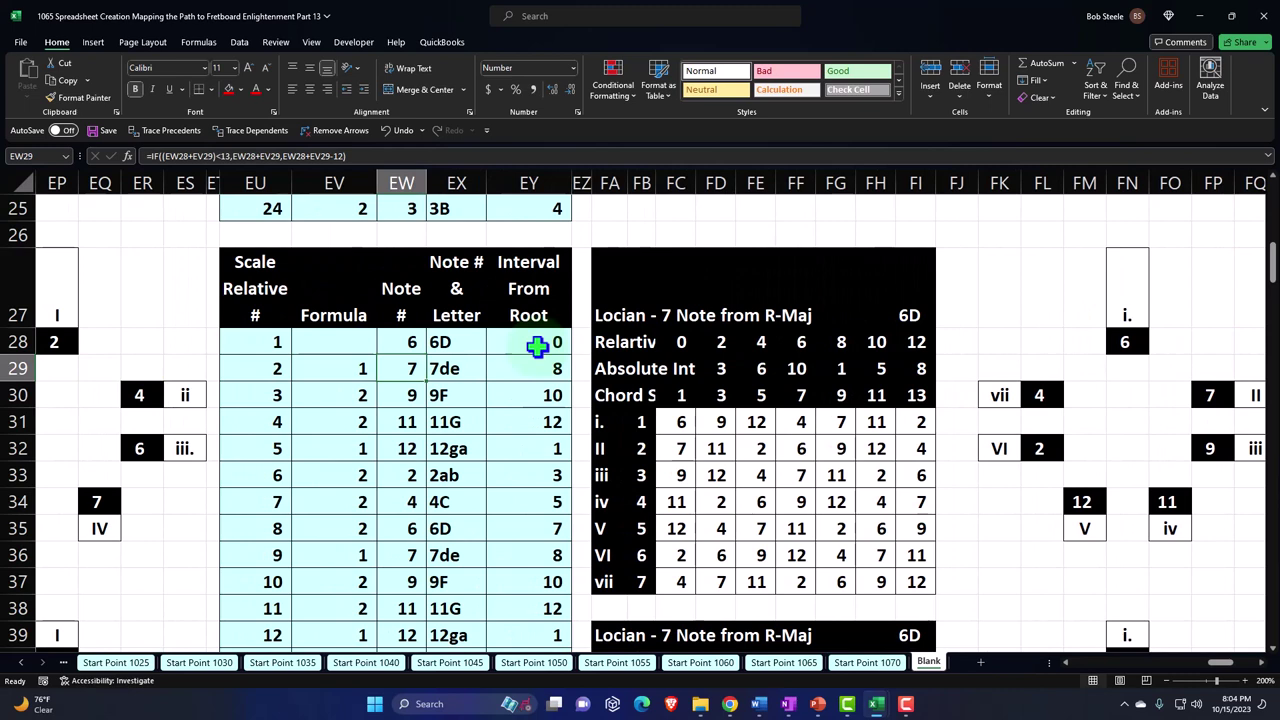
{"action": "left_click", "coordinate": [599, 298]}
{"action": "key", "text": "ctrl+c"}
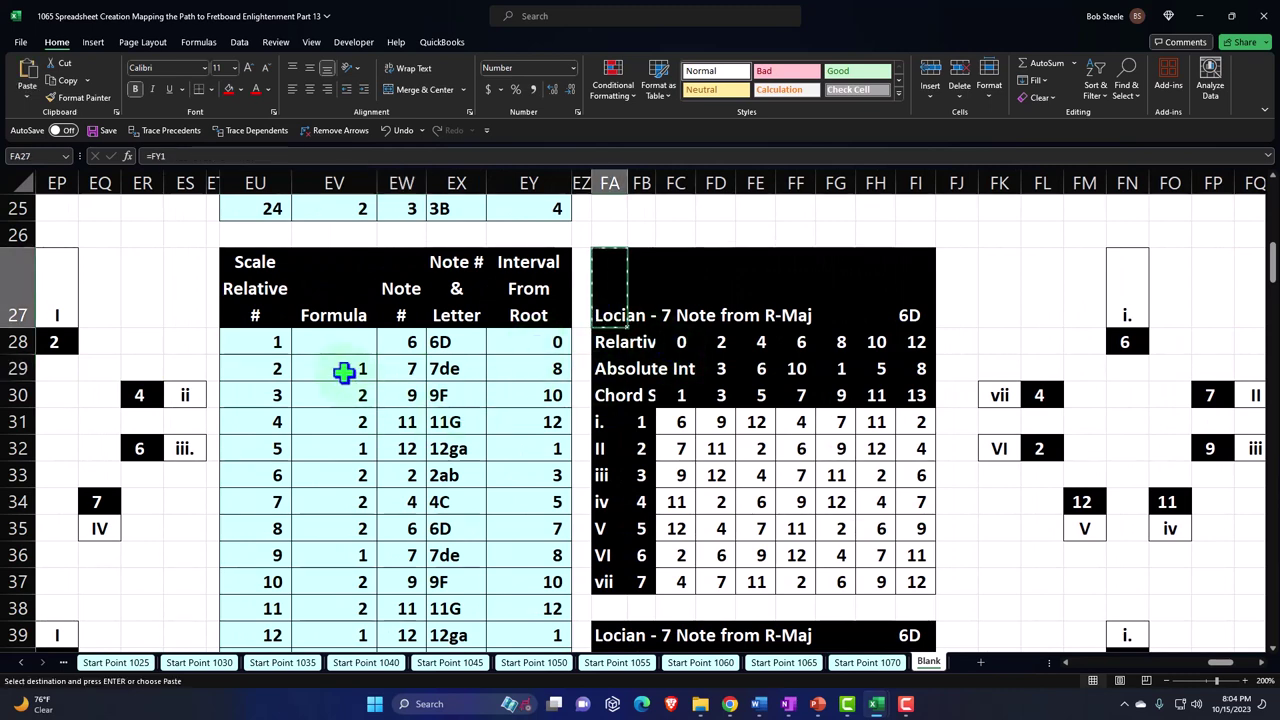
{"action": "right_click", "coordinate": [342, 370]}
{"action": "left_click", "coordinate": [413, 358]}
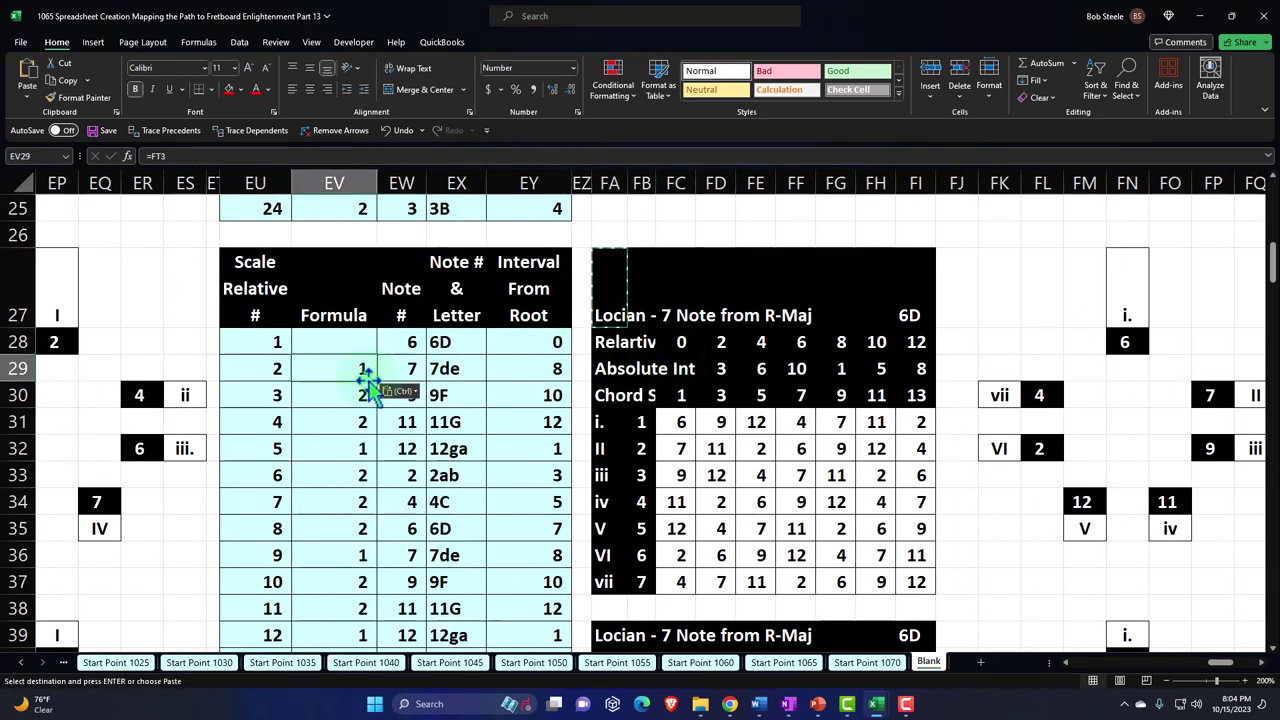
{"action": "key", "text": "ctrl+shift+Down"}
{"action": "key", "text": "Return"}
Step: Paste FA27's formula only into chord label FA31, undoing a paste that brought header text
{"action": "left_click", "coordinate": [608, 303]}
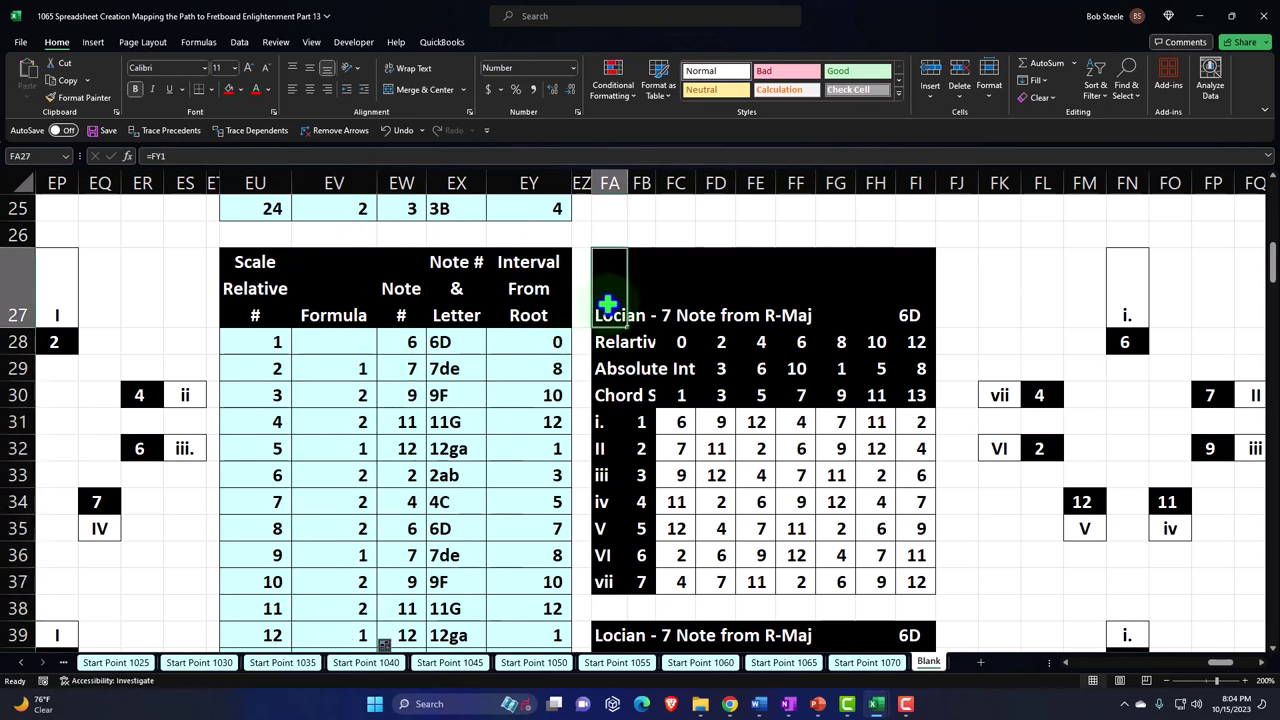
{"action": "key", "text": "ctrl+c"}
{"action": "left_click", "coordinate": [608, 422]}
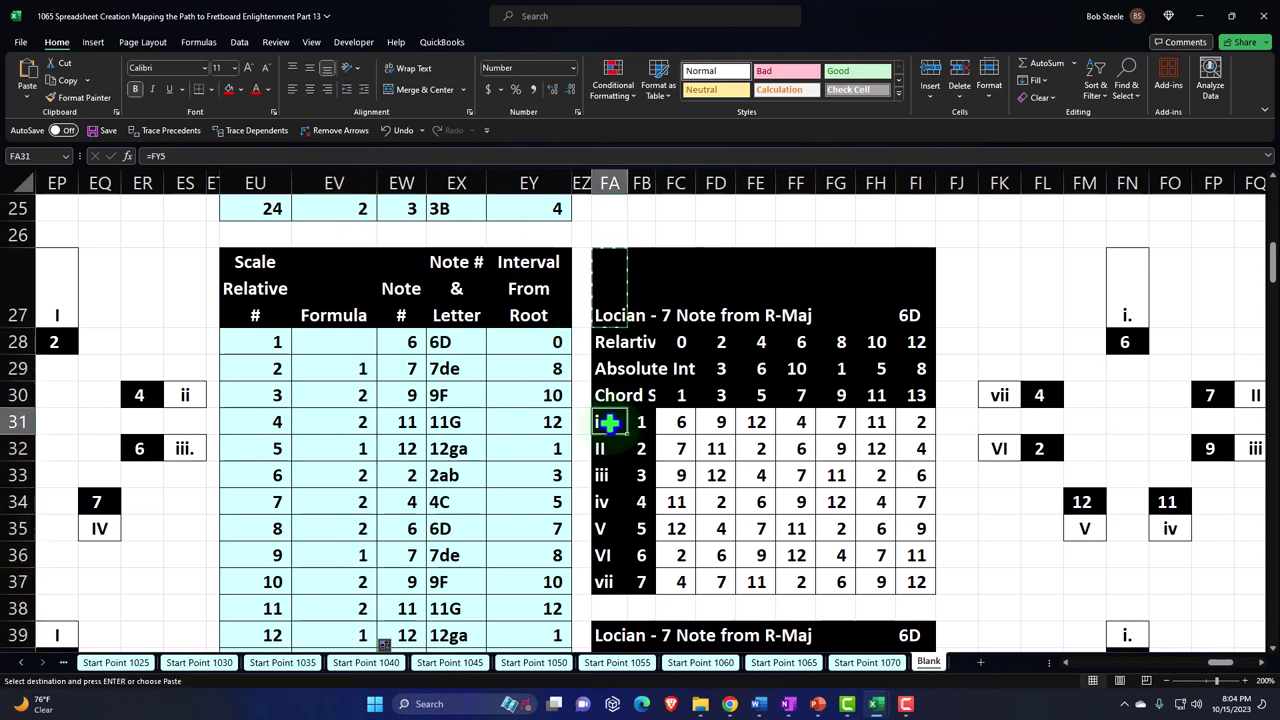
{"action": "right_click", "coordinate": [608, 422]}
{"action": "left_click", "coordinate": [663, 96]}
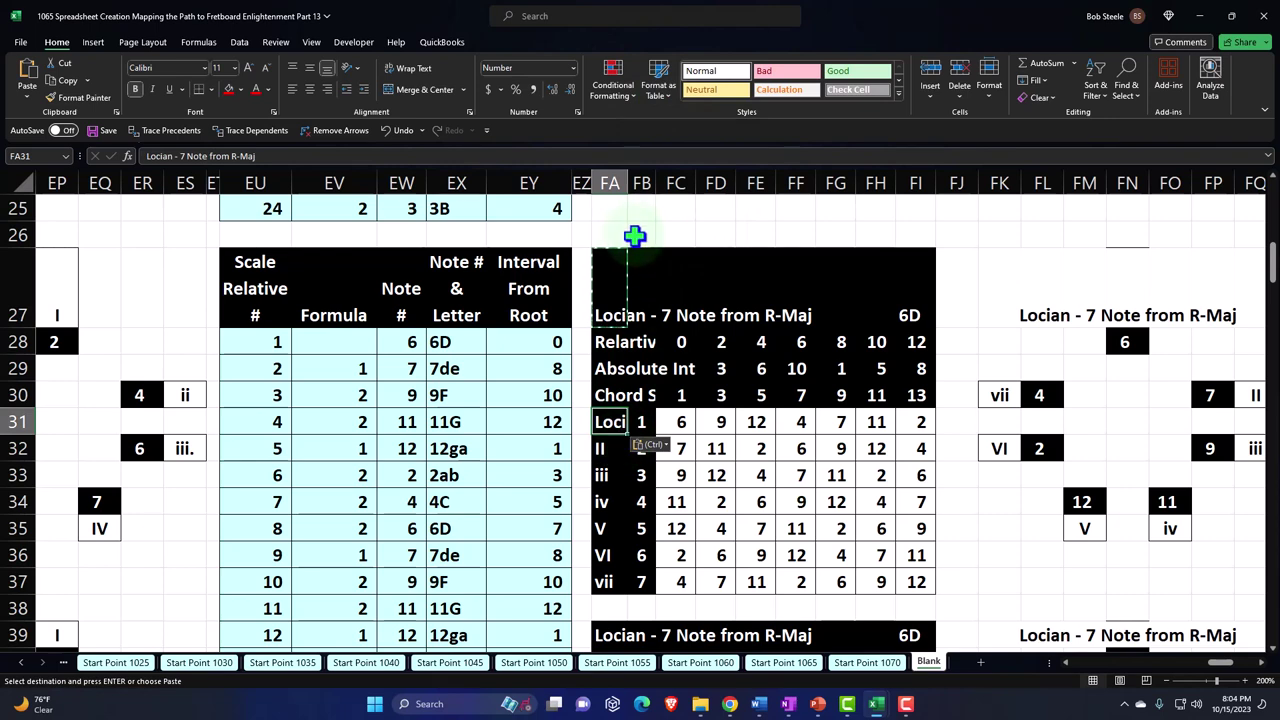
{"action": "key", "text": "ctrl+z"}
{"action": "right_click", "coordinate": [608, 420]}
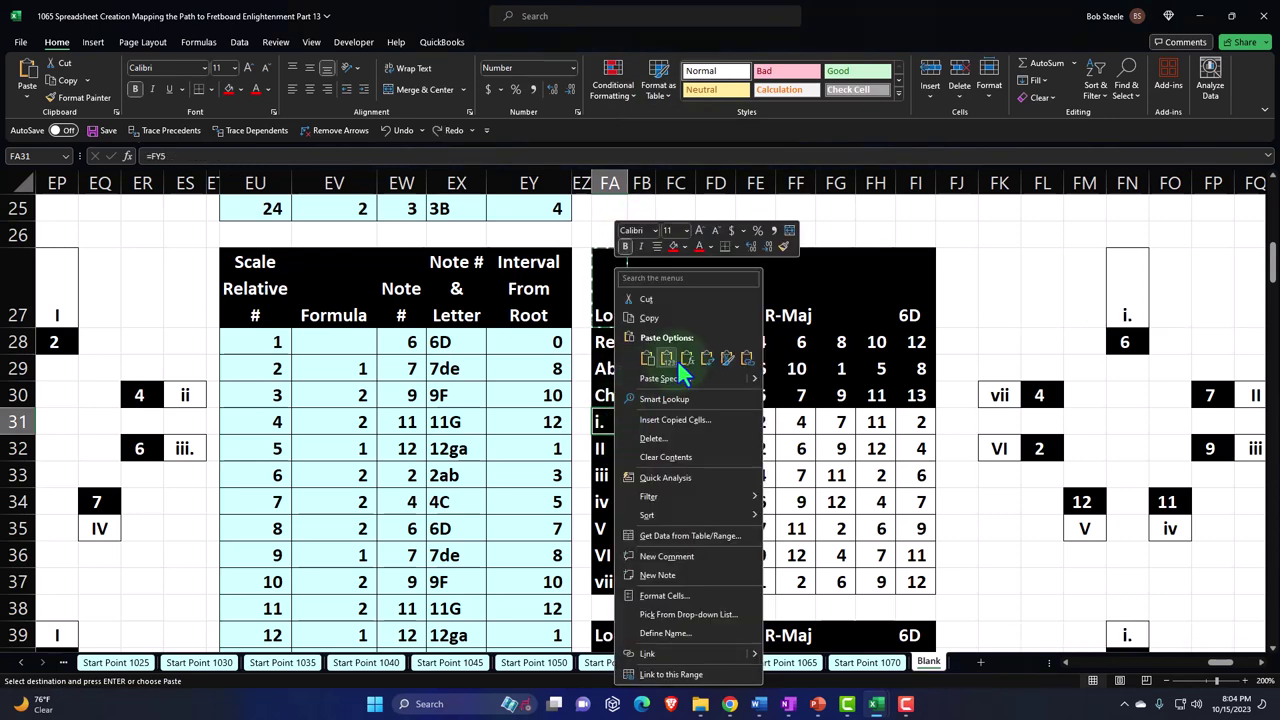
{"action": "left_click", "coordinate": [679, 360]}
{"action": "key", "text": "Escape"}
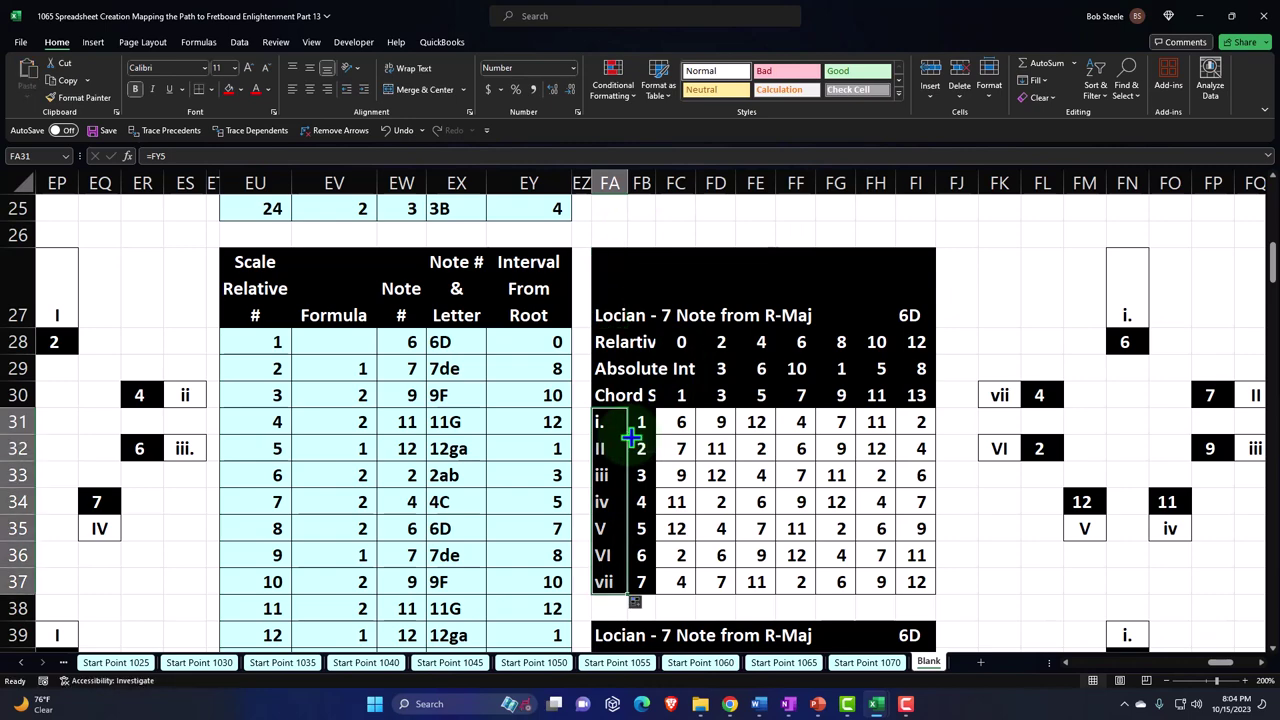
{"action": "left_click", "coordinate": [733, 370]}
{"action": "key", "text": "Right"}
{"action": "key", "text": "Right"}
{"action": "key", "text": "Right"}
{"action": "key", "text": "Right"}
{"action": "key", "text": "Right"}
{"action": "key", "text": "Right"}
{"action": "key", "text": "Right"}
{"action": "key", "text": "Right"}
{"action": "key", "text": "Right"}
{"action": "key", "text": "Right"}
{"action": "key", "text": "Right"}
{"action": "key", "text": "Right"}
{"action": "key", "text": "Right"}
{"action": "key", "text": "Right"}
{"action": "key", "text": "Right"}
{"action": "key", "text": "Right"}
{"action": "key", "text": "Right"}
{"action": "key", "text": "Right"}
{"action": "key", "text": "Right"}
{"action": "key", "text": "Right"}
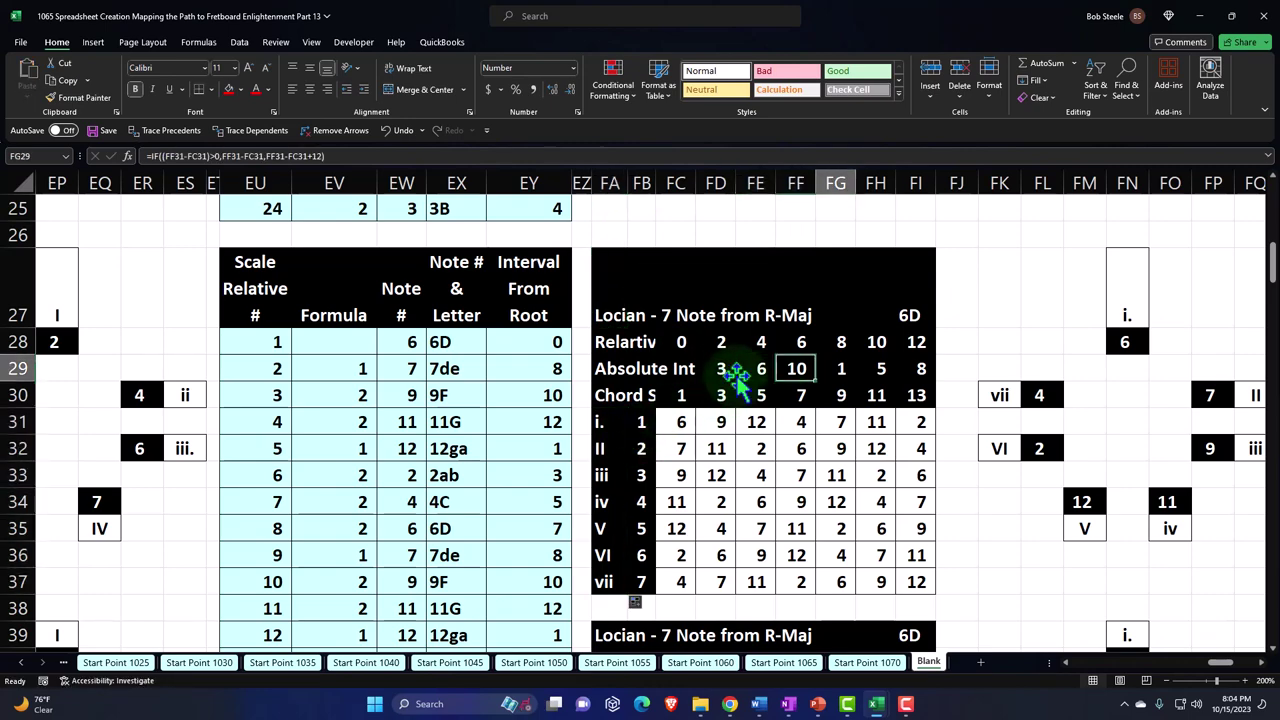
{"action": "scroll", "coordinate": [737, 381], "scroll_direction": "left", "scroll_amount": 2}
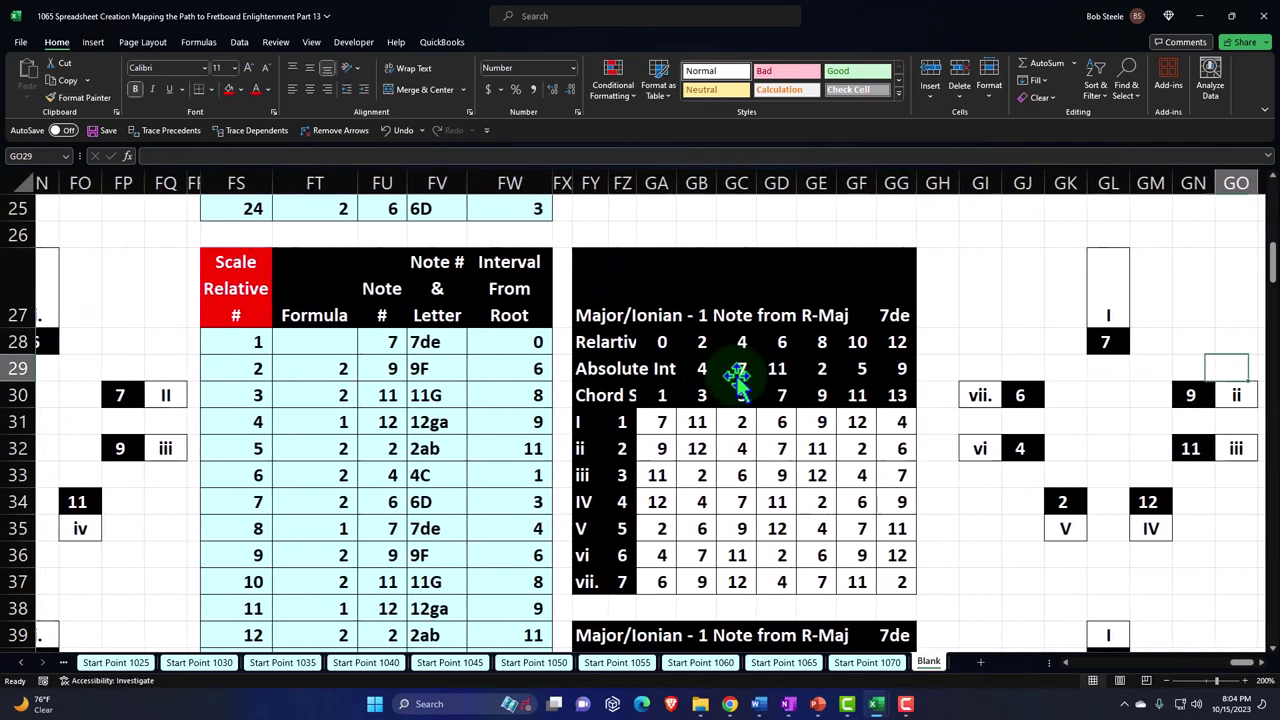
{"action": "key", "text": "Left"}
{"action": "key", "text": "Left"}
{"action": "key", "text": "Left"}
{"action": "key", "text": "Left"}
{"action": "key", "text": "Left"}
{"action": "key", "text": "Left"}
{"action": "key", "text": "Left"}
{"action": "key", "text": "Left"}
{"action": "key", "text": "Left"}
{"action": "key", "text": "Left"}
{"action": "key", "text": "Left"}
{"action": "key", "text": "Left"}
{"action": "key", "text": "Left"}
{"action": "key", "text": "Left"}
{"action": "key", "text": "Left"}
{"action": "key", "text": "Left"}
{"action": "key", "text": "Left"}
{"action": "key", "text": "Left"}
{"action": "key", "text": "Left"}
{"action": "key", "text": "Left"}
{"action": "key", "text": "Left"}
{"action": "key", "text": "Left"}
{"action": "key", "text": "Left"}
{"action": "key", "text": "Left"}
{"action": "key", "text": "Left"}
{"action": "key", "text": "Left"}
{"action": "key", "text": "Left"}
{"action": "key", "text": "Left"}
{"action": "key", "text": "Left"}
{"action": "key", "text": "Left"}
{"action": "key", "text": "Left"}
{"action": "key", "text": "Left"}
{"action": "key", "text": "Left"}
{"action": "key", "text": "Left"}
{"action": "key", "text": "Left"}
{"action": "key", "text": "Left"}
{"action": "key", "text": "Left"}
{"action": "key", "text": "Left"}
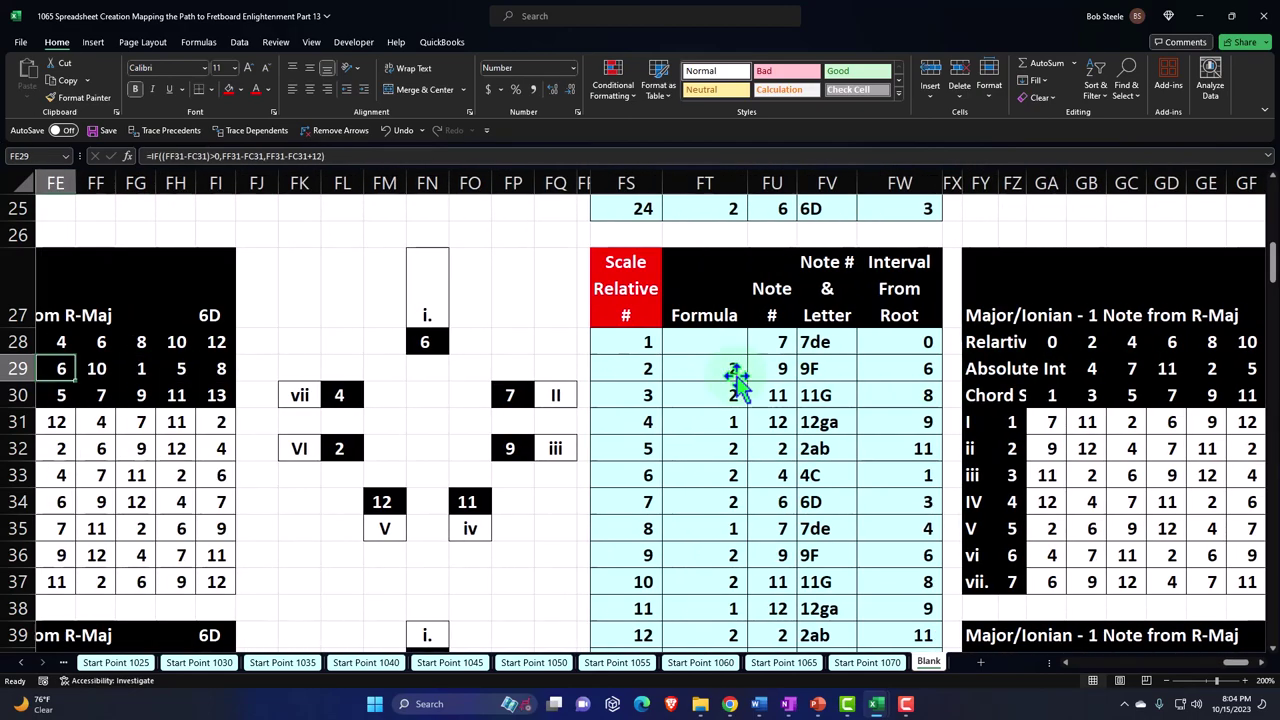
{"action": "key", "text": "Left"}
{"action": "key", "text": "Left"}
{"action": "key", "text": "Left"}
{"action": "key", "text": "Left"}
{"action": "key", "text": "Left"}
{"action": "key", "text": "Left"}
{"action": "key", "text": "Left"}
{"action": "key", "text": "Left"}
{"action": "key", "text": "Left"}
{"action": "key", "text": "Left"}
{"action": "key", "text": "Left"}
{"action": "key", "text": "Left"}
{"action": "key", "text": "Left"}
{"action": "key", "text": "Left"}
{"action": "key", "text": "Left"}
{"action": "key", "text": "Left"}
{"action": "key", "text": "Left"}
{"action": "key", "text": "Left"}
{"action": "key", "text": "Left"}
{"action": "key", "text": "Left"}
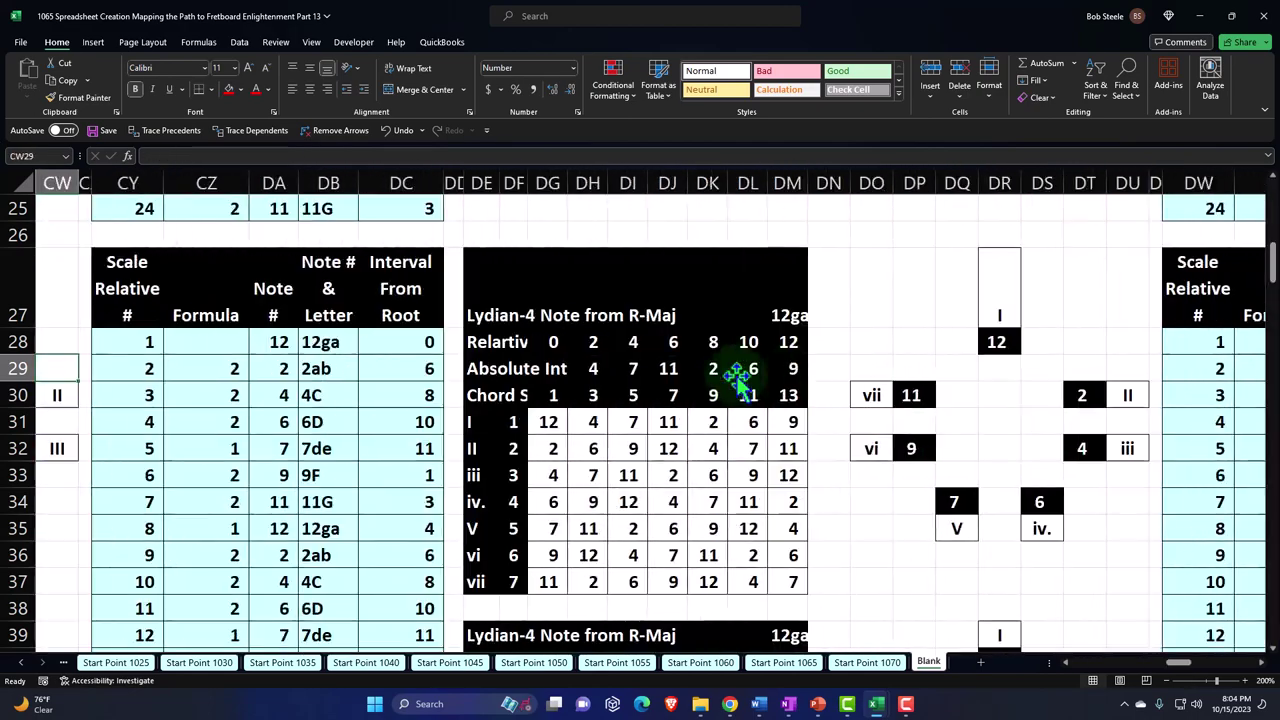
{"action": "key", "text": "Left"}
{"action": "key", "text": "Left"}
{"action": "key", "text": "Left"}
{"action": "key", "text": "Left"}
{"action": "key", "text": "Left"}
{"action": "key", "text": "Left"}
{"action": "key", "text": "Left"}
{"action": "key", "text": "Left"}
{"action": "key", "text": "Left"}
{"action": "key", "text": "Left"}
{"action": "key", "text": "Left"}
{"action": "key", "text": "Left"}
{"action": "key", "text": "Left"}
{"action": "key", "text": "Left"}
{"action": "key", "text": "Left"}
{"action": "key", "text": "Left"}
{"action": "key", "text": "Left"}
{"action": "key", "text": "Left"}
{"action": "key", "text": "Left"}
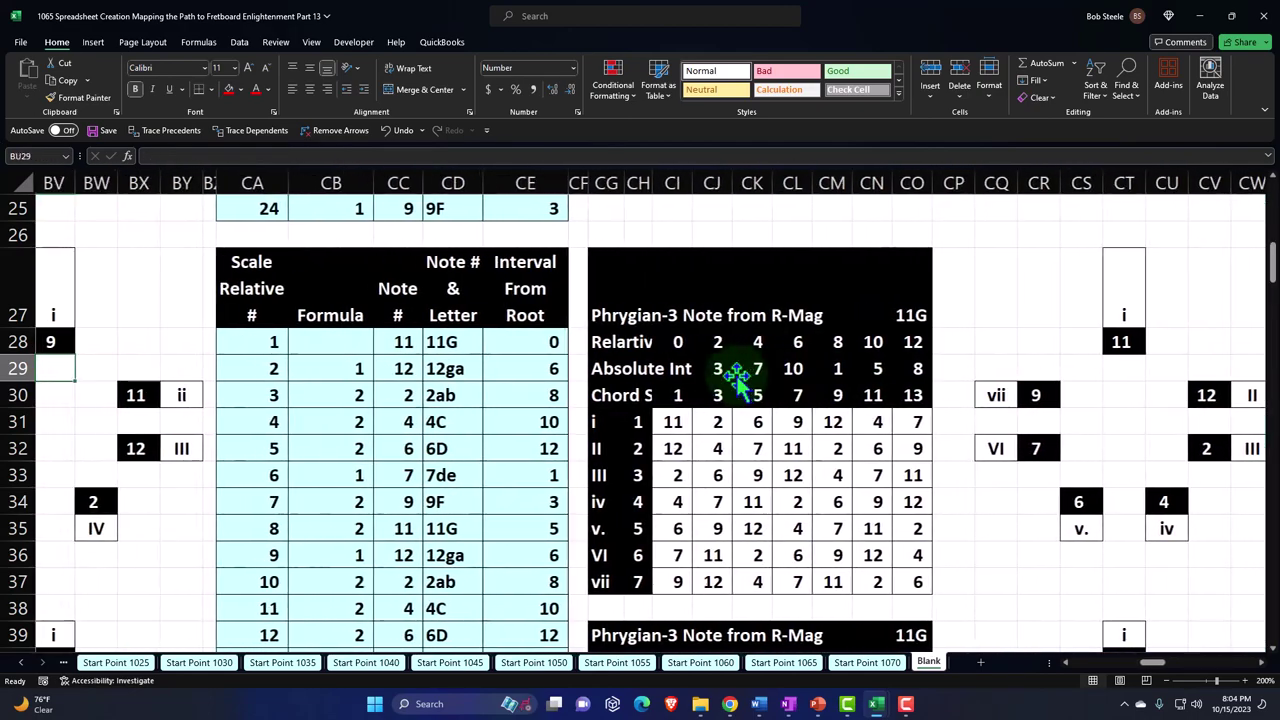
{"action": "key", "text": "Left"}
{"action": "key", "text": "Left"}
{"action": "key", "text": "Left"}
{"action": "key", "text": "Left"}
{"action": "key", "text": "Left"}
{"action": "key", "text": "Left"}
{"action": "key", "text": "Left"}
{"action": "key", "text": "Left"}
{"action": "key", "text": "Left"}
{"action": "key", "text": "Left"}
{"action": "key", "text": "Left"}
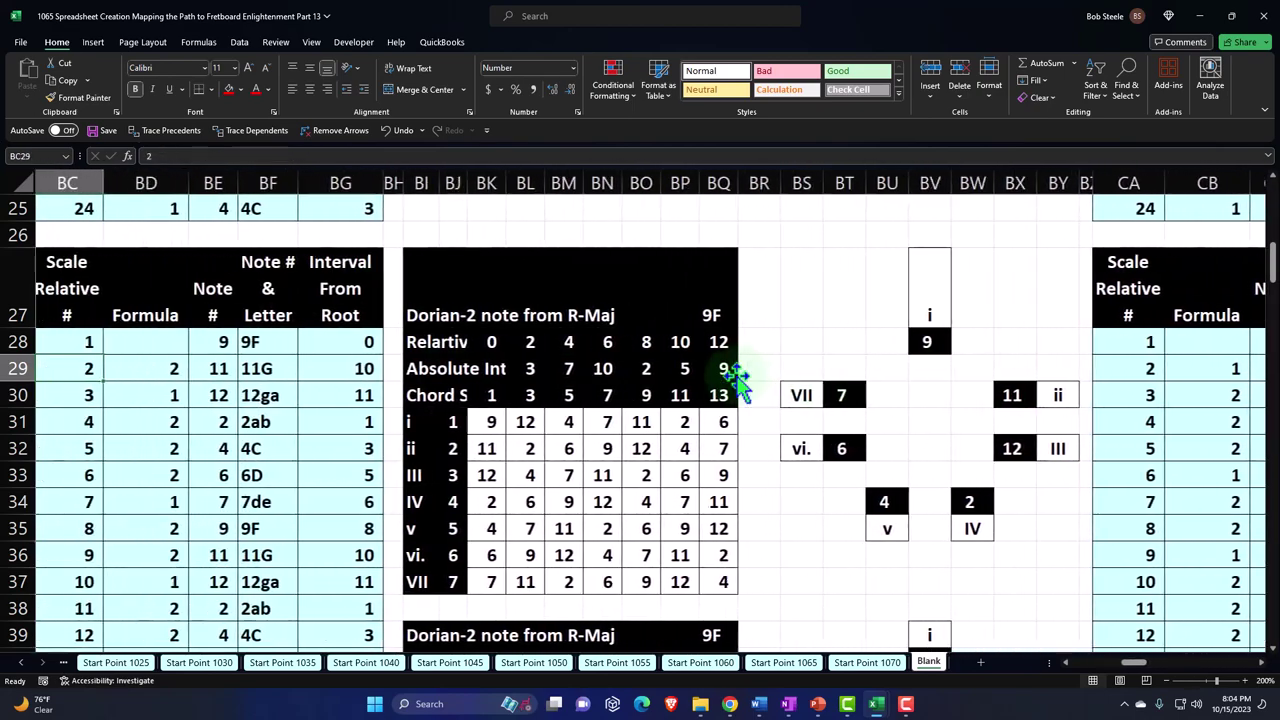
{"action": "key", "text": "Left"}
{"action": "key", "text": "Left"}
{"action": "key", "text": "Left"}
{"action": "key", "text": "Left"}
{"action": "key", "text": "Left"}
{"action": "key", "text": "Left"}
{"action": "key", "text": "Left"}
{"action": "key", "text": "Left"}
{"action": "key", "text": "Left"}
{"action": "key", "text": "Left"}
{"action": "key", "text": "Left"}
{"action": "key", "text": "Left"}
{"action": "key", "text": "Left"}
{"action": "key", "text": "Left"}
{"action": "key", "text": "Left"}
{"action": "key", "text": "Left"}
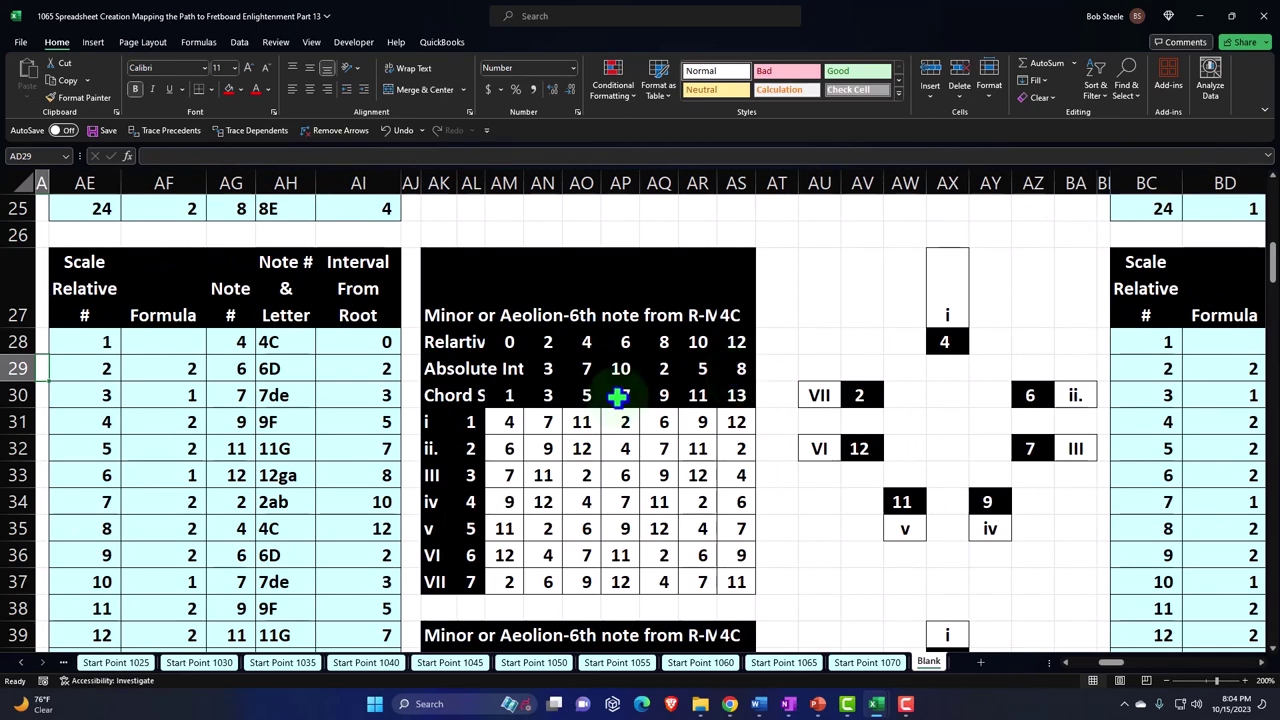
Step: Copy the row-53 scale table and chord chart, AE53:AZ67
{"action": "scroll", "coordinate": [400, 432], "scroll_direction": "down", "scroll_amount": 6}
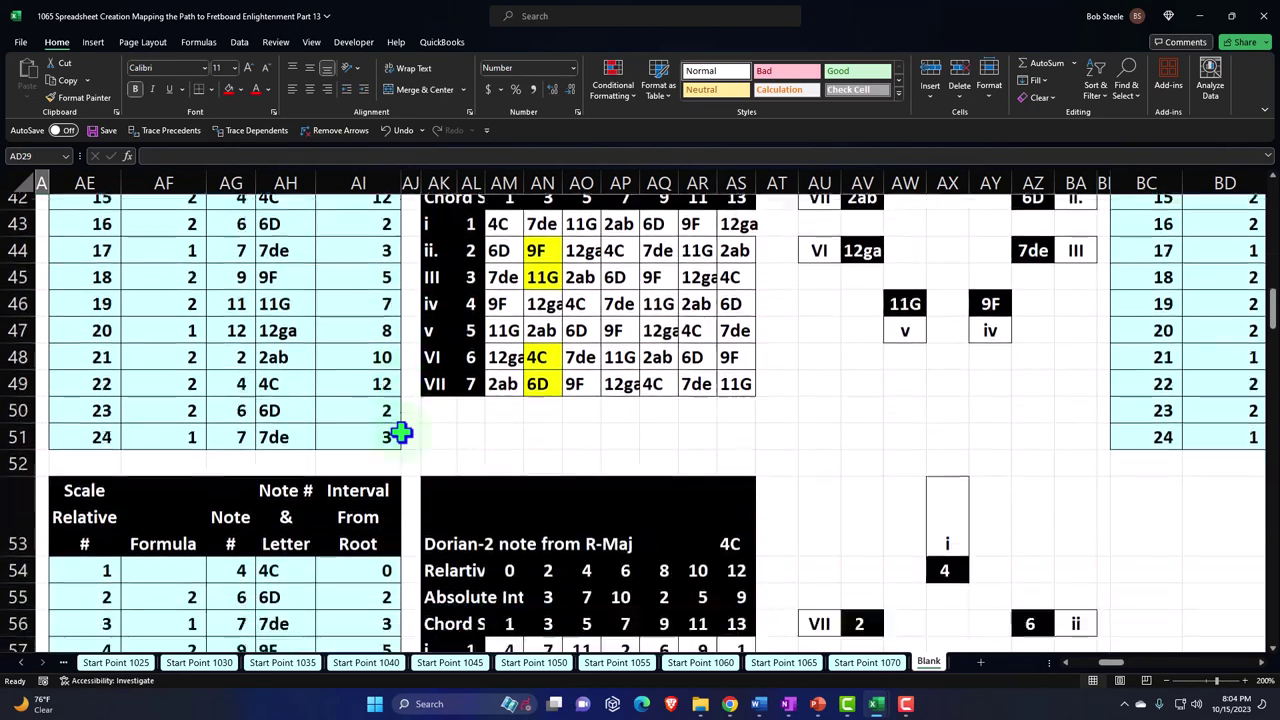
{"action": "scroll", "coordinate": [400, 432], "scroll_direction": "down", "scroll_amount": 3}
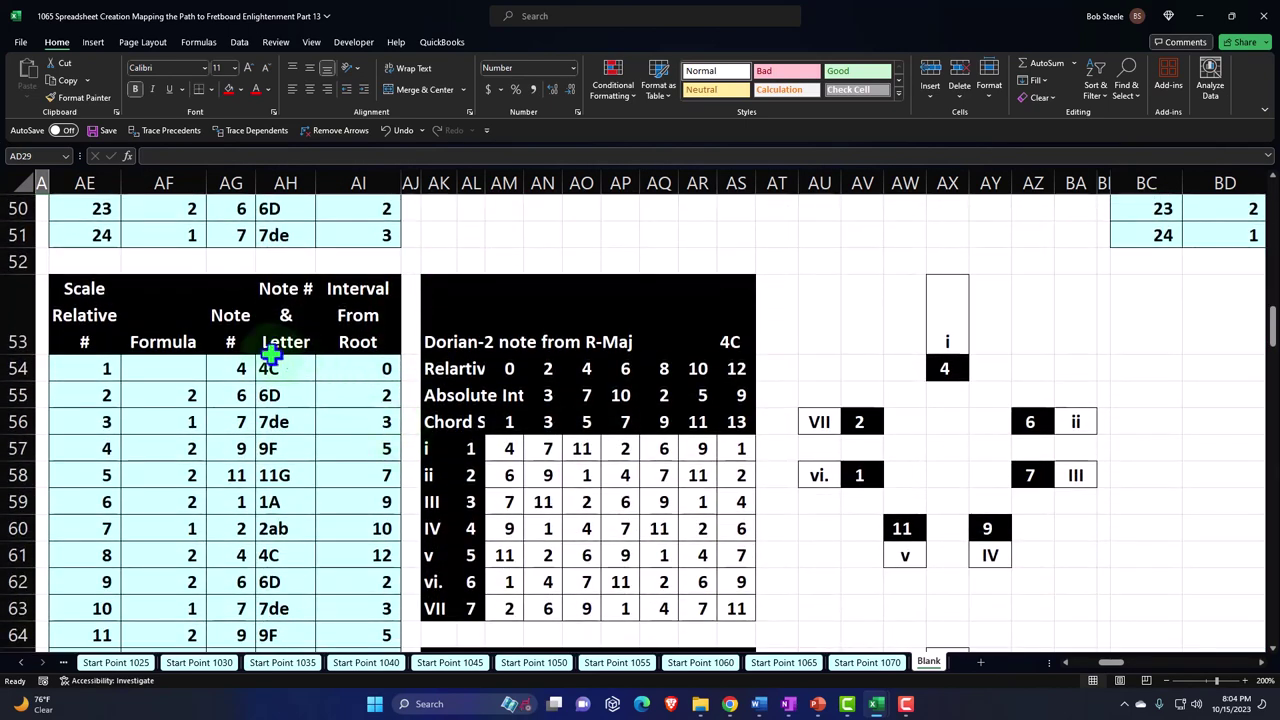
{"action": "left_click_drag", "start_coordinate": [66, 290], "coordinate": [1060, 626]}
{"action": "key", "text": "ctrl+c"}
Step: Paste the copied block at BC53, CA53 and CY53
{"action": "scroll", "coordinate": [997, 560], "scroll_direction": "up", "scroll_amount": 3}
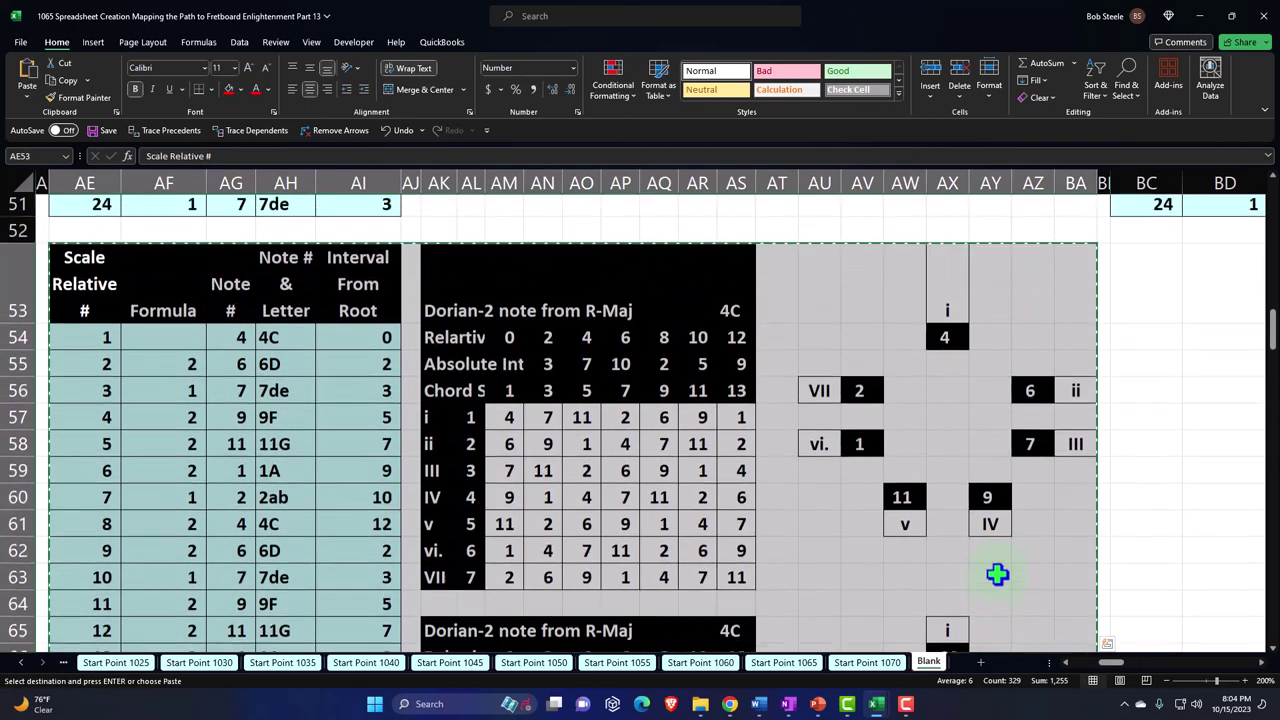
{"action": "scroll", "coordinate": [1108, 662], "scroll_direction": "right", "scroll_amount": 3}
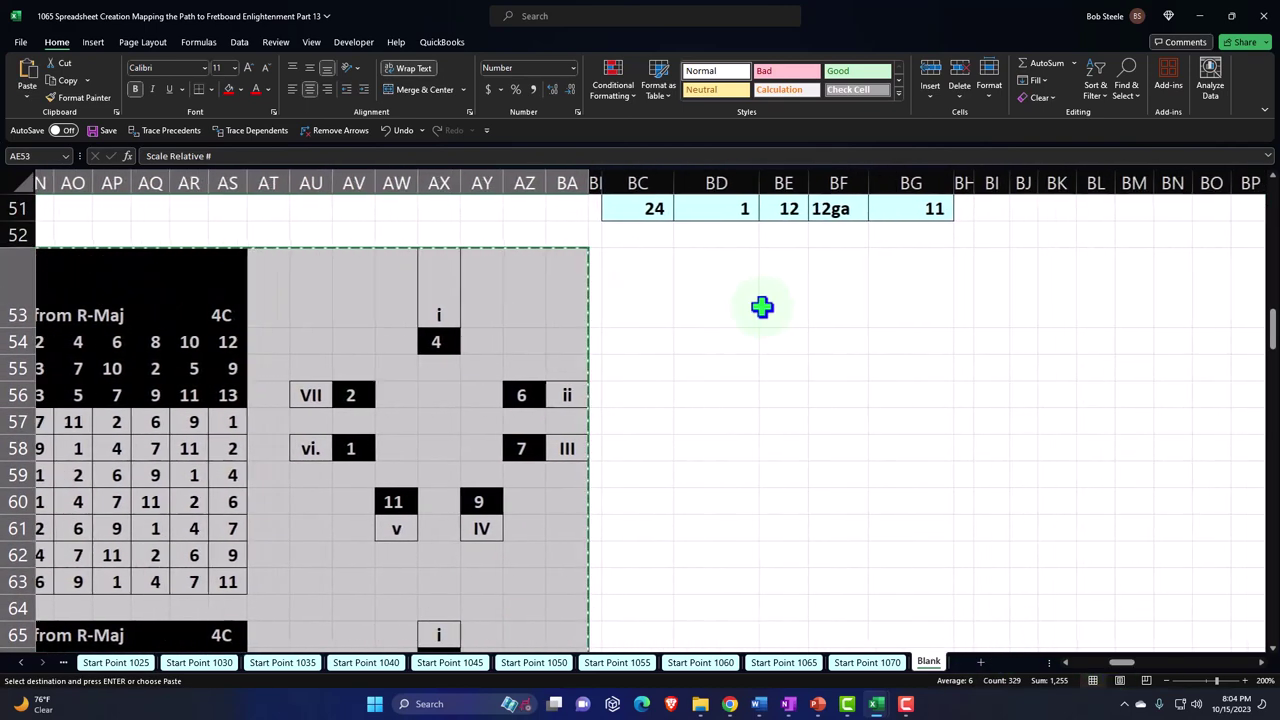
{"action": "left_click", "coordinate": [666, 283]}
{"action": "key", "text": "ctrl+v"}
{"action": "mouse_move", "coordinate": [1124, 664]}
{"action": "left_mouse_down"}
{"action": "mouse_move", "coordinate": [1138, 668]}
{"action": "mouse_move", "coordinate": [1143, 648]}
{"action": "left_mouse_up"}
{"action": "left_click", "coordinate": [822, 294]}
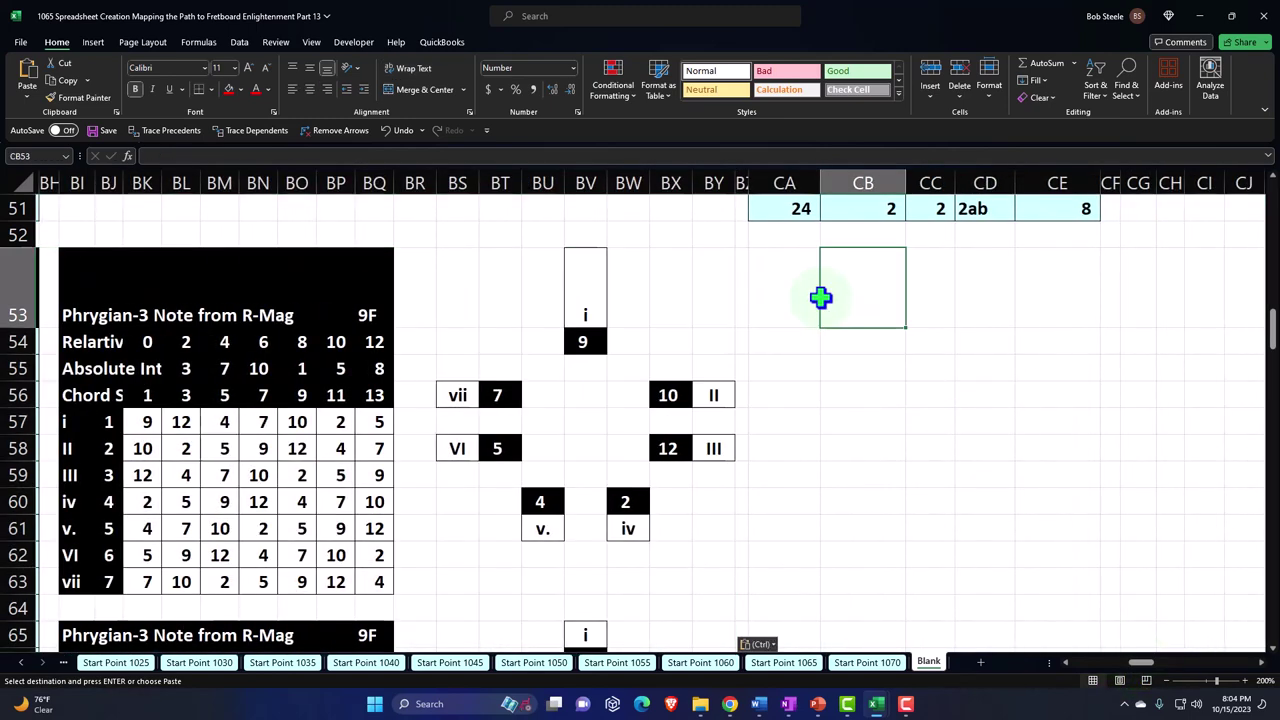
{"action": "left_click", "coordinate": [781, 262]}
{"action": "key", "text": "ctrl+v"}
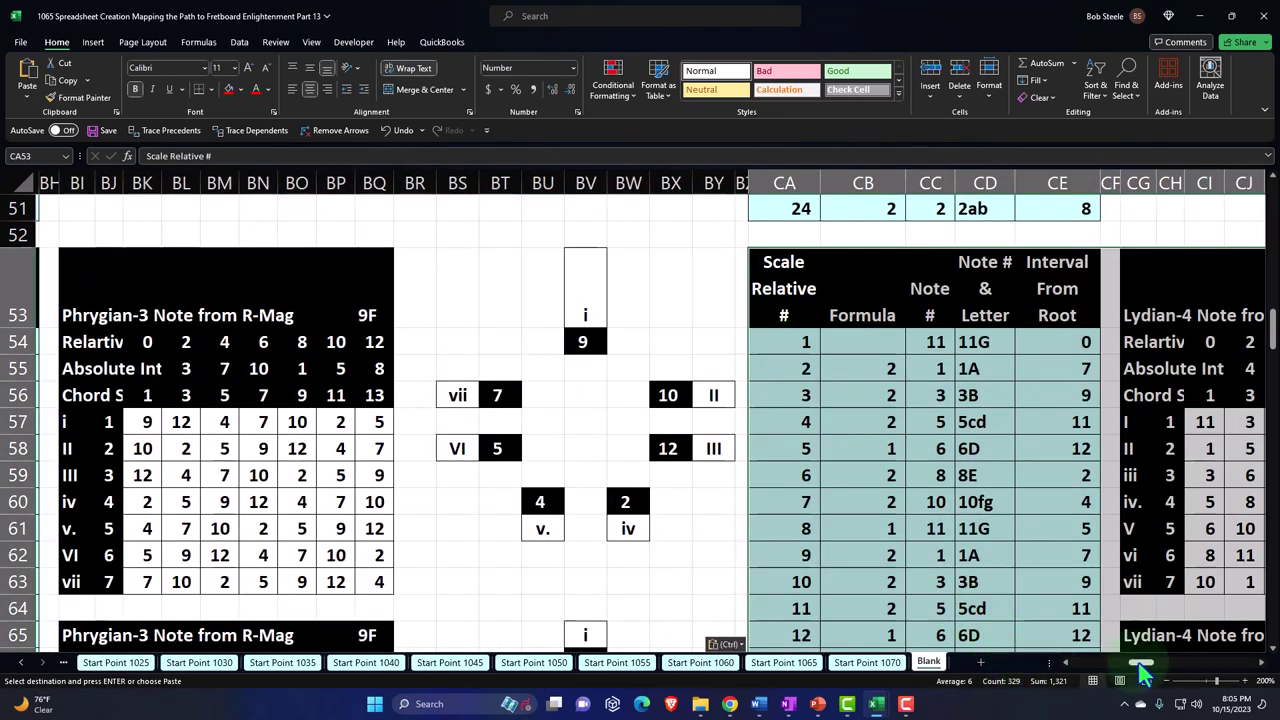
{"action": "left_click_drag", "start_coordinate": [1143, 675], "coordinate": [1165, 600]}
{"action": "left_click", "coordinate": [709, 291]}
{"action": "key", "text": "ctrl+v"}
Step: Paste the copied block at DW53, EU53 and FS53
{"action": "left_click", "coordinate": [608, 263]}
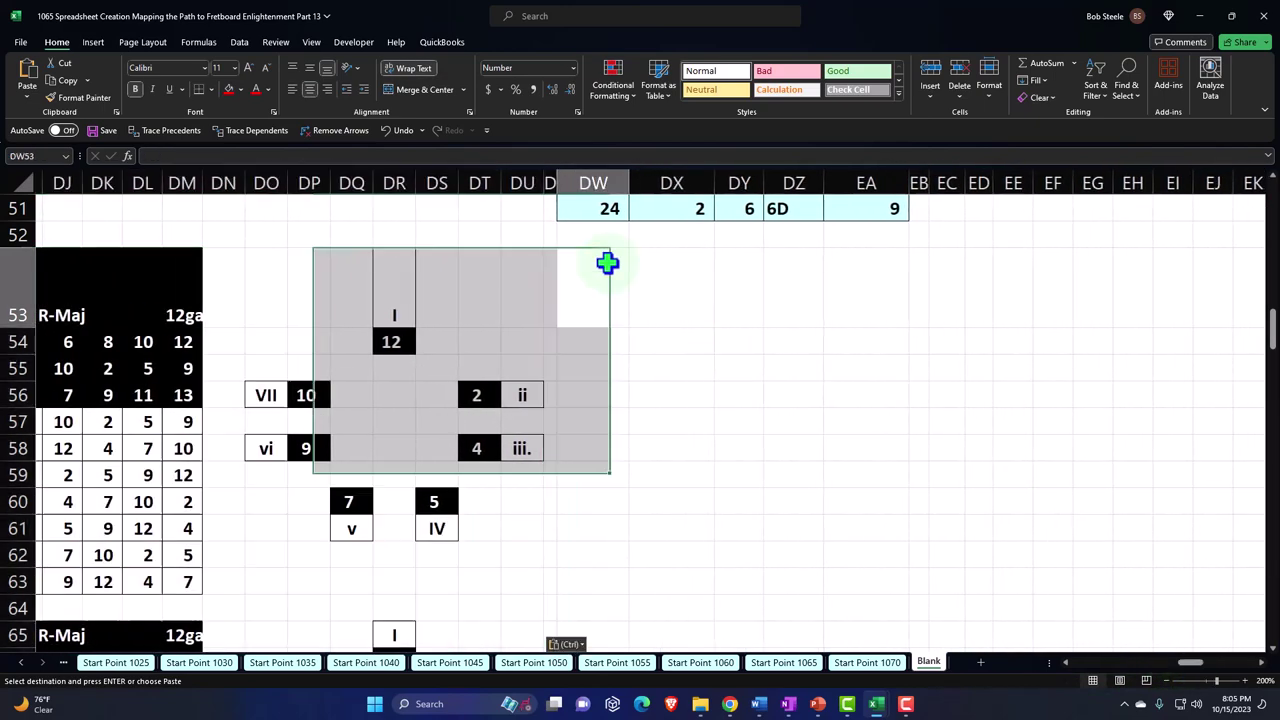
{"action": "key", "text": "ctrl+v"}
{"action": "left_click_drag", "start_coordinate": [1192, 664], "coordinate": [1117, 678]}
{"action": "left_click", "coordinate": [609, 289]}
{"action": "key", "text": "ctrl+v"}
{"action": "left_click", "coordinate": [557, 273]}
{"action": "key", "text": "ctrl+v"}
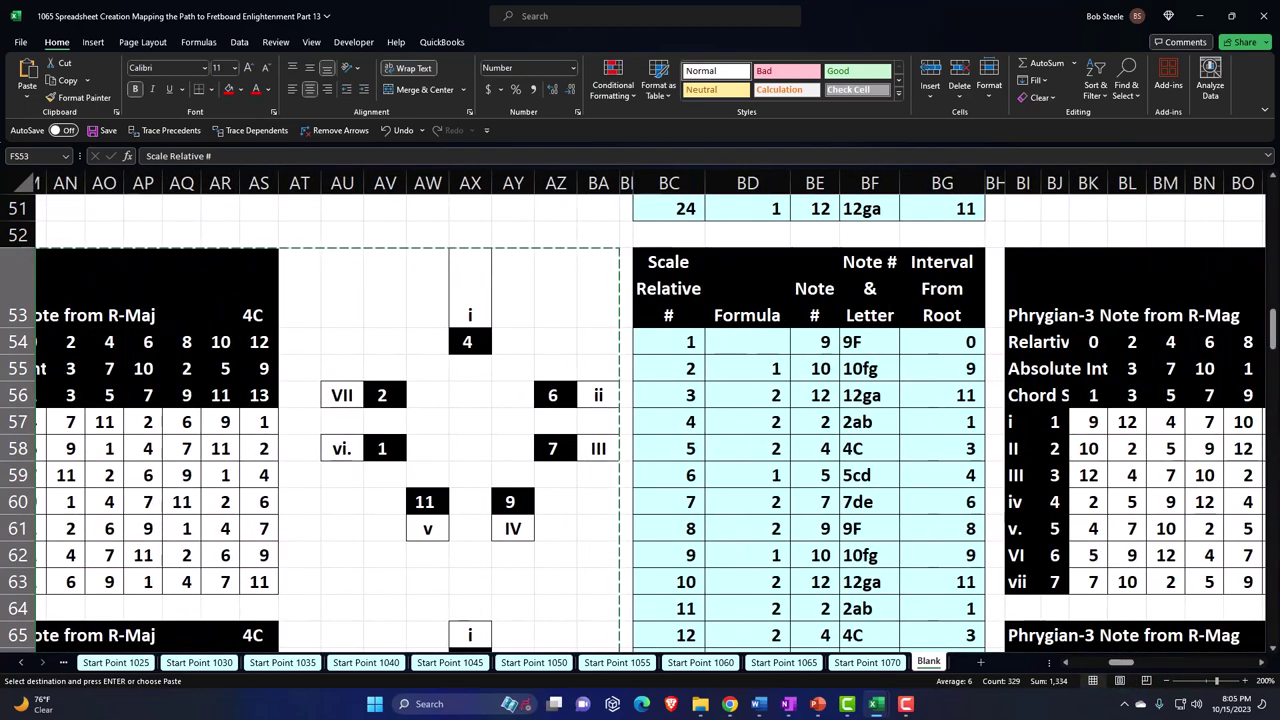
Step: Step right along row 53 from BI53, checking each pasted mode block
{"action": "left_click", "coordinate": [1019, 302]}
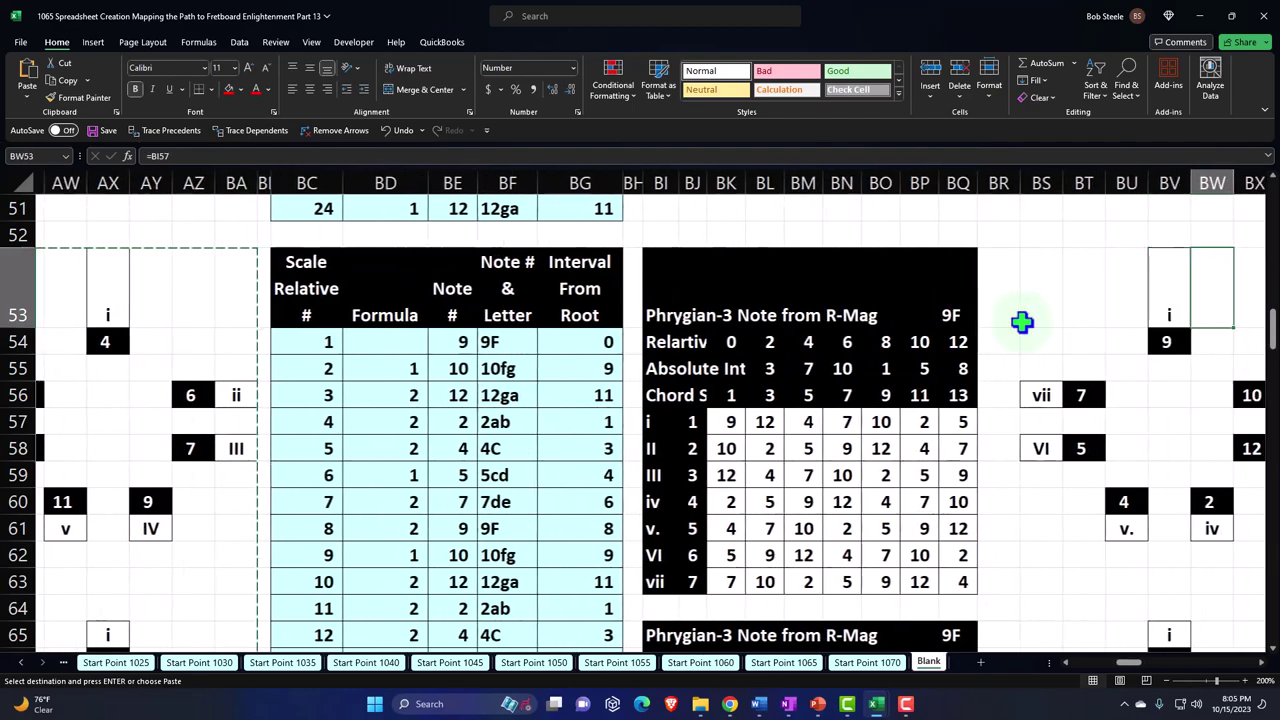
{"action": "key", "text": "Right"}
{"action": "key", "text": "Right"}
{"action": "key", "text": "Right"}
{"action": "key", "text": "Right"}
{"action": "key", "text": "Right"}
{"action": "key", "text": "Right"}
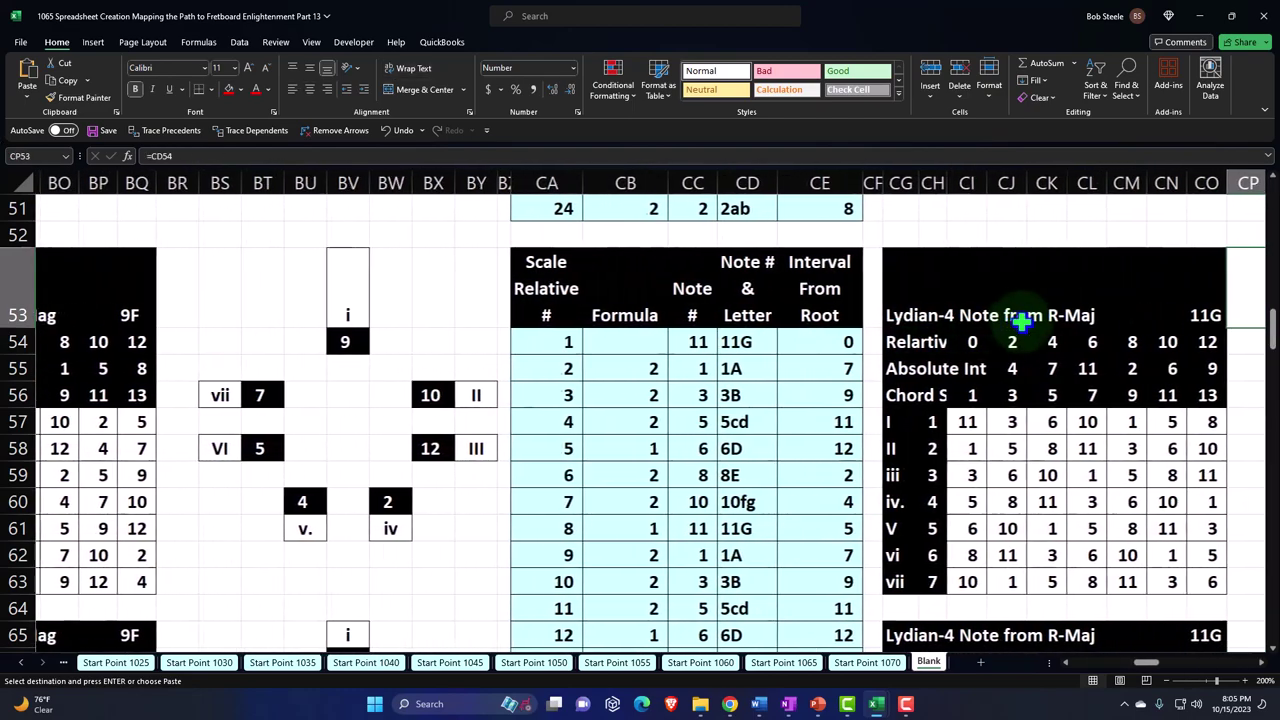
{"action": "key", "text": "Right"}
{"action": "key", "text": "Right"}
{"action": "key", "text": "Right"}
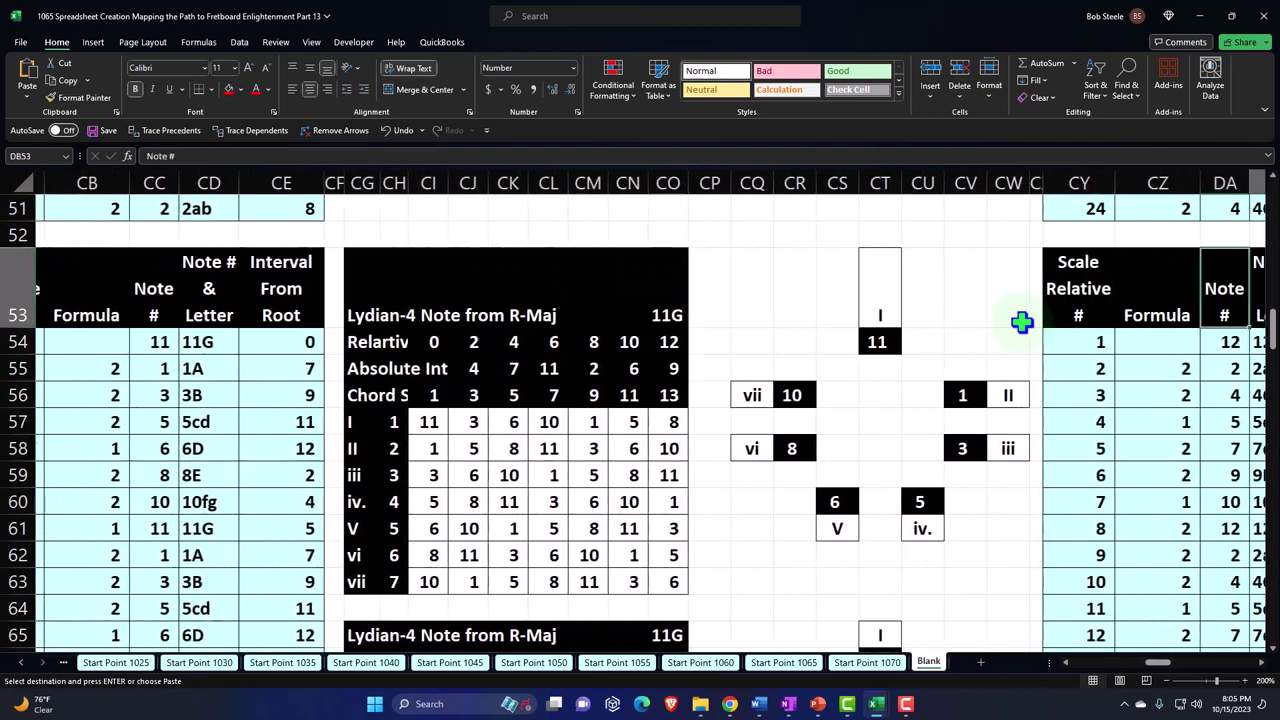
{"action": "key", "text": "Right"}
{"action": "key", "text": "Right"}
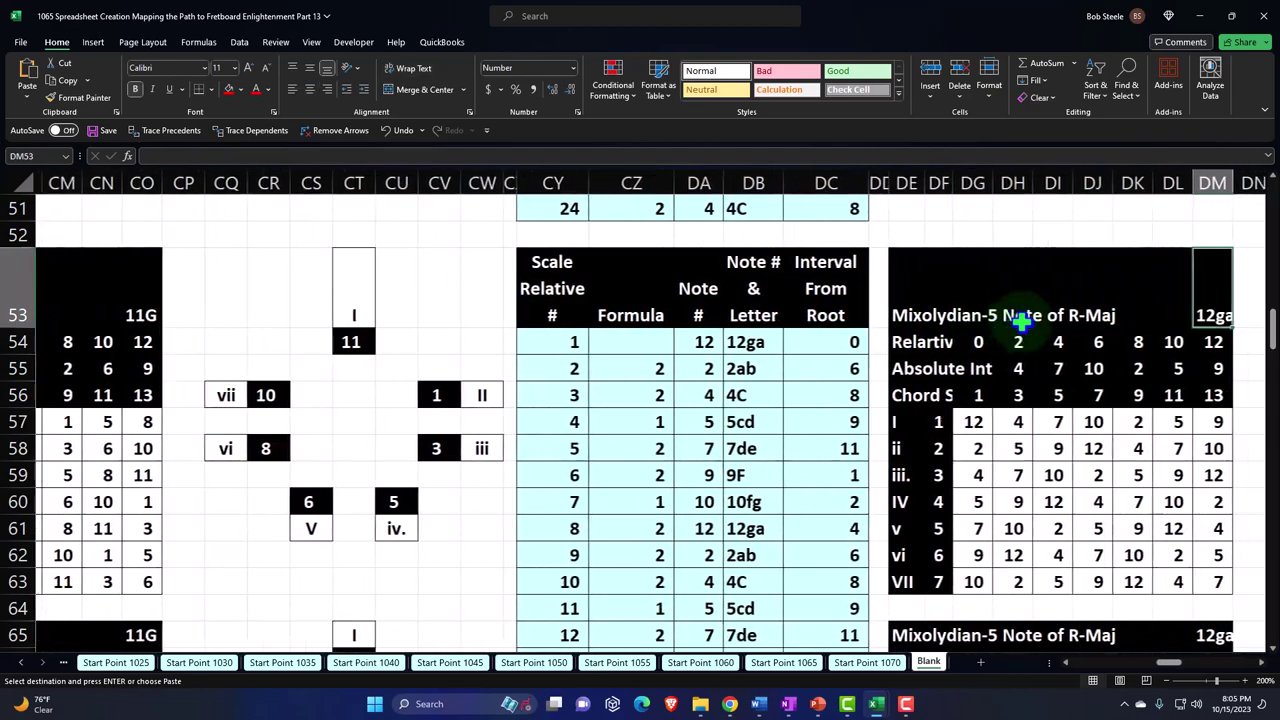
{"action": "key", "text": "Right"}
{"action": "key", "text": "Right"}
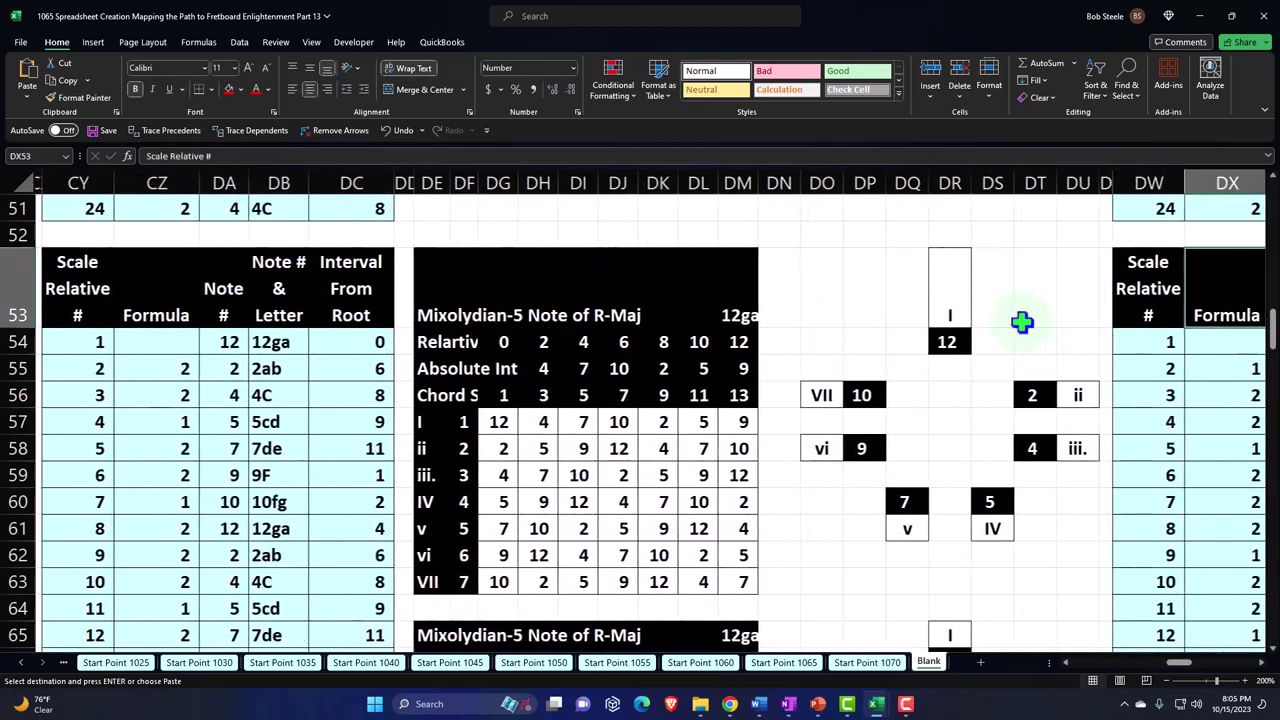
{"action": "key", "text": "Right"}
{"action": "key", "text": "Right"}
{"action": "key", "text": "Right"}
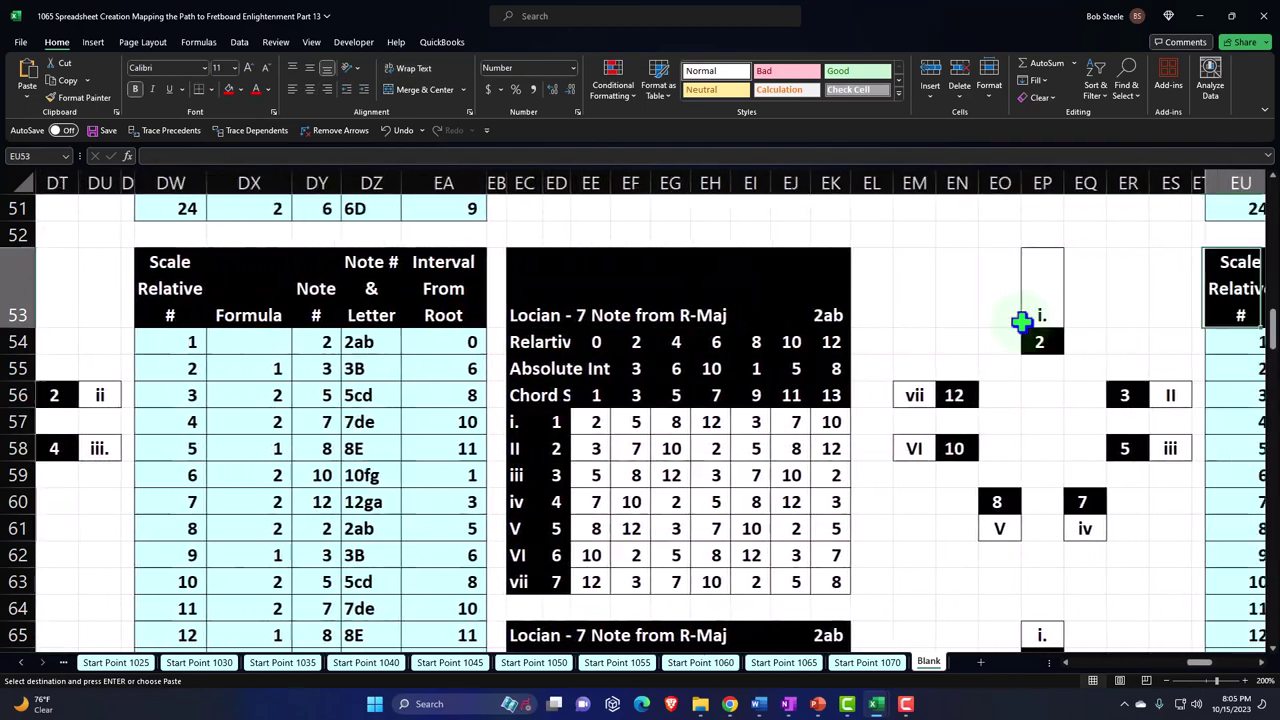
{"action": "key", "text": "Right"}
{"action": "key", "text": "Right"}
{"action": "key", "text": "Right"}
{"action": "key", "text": "Right"}
{"action": "key", "text": "Right"}
{"action": "key", "text": "Right"}
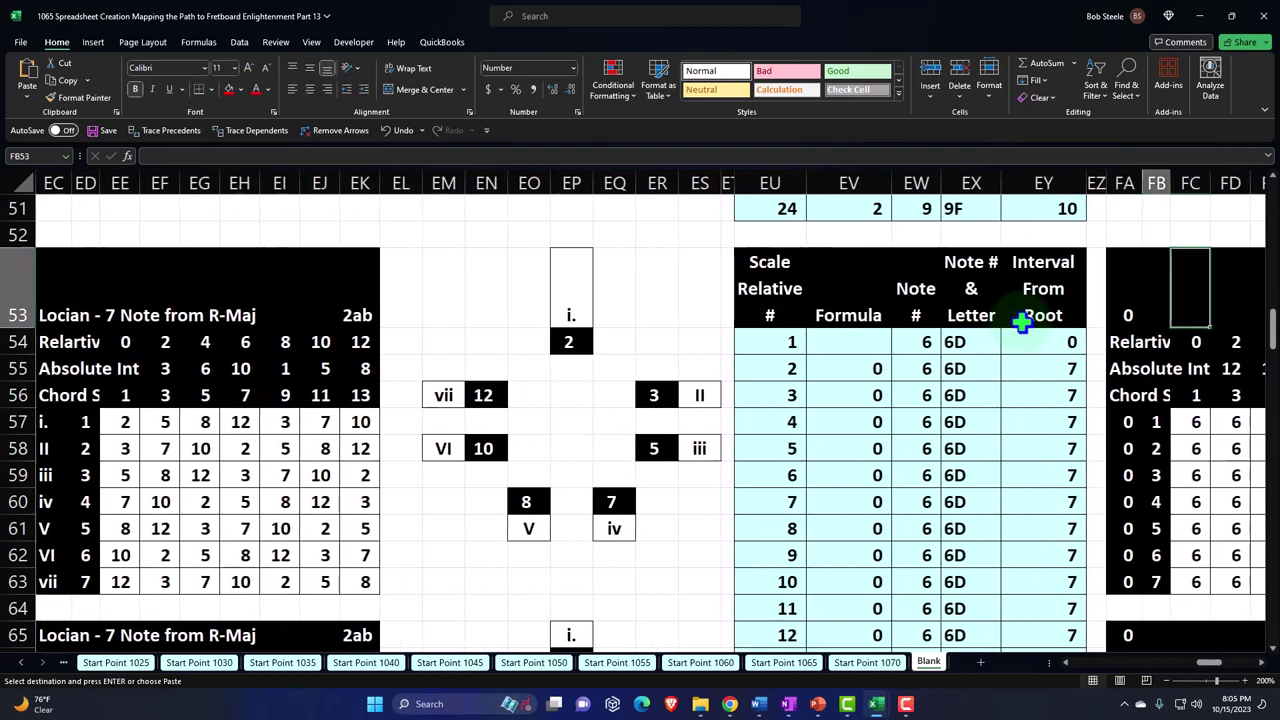
Step: Enter a formula in FA53 referencing AK1 in the first-row Major/Ionian block
{"action": "type", "text": "="}
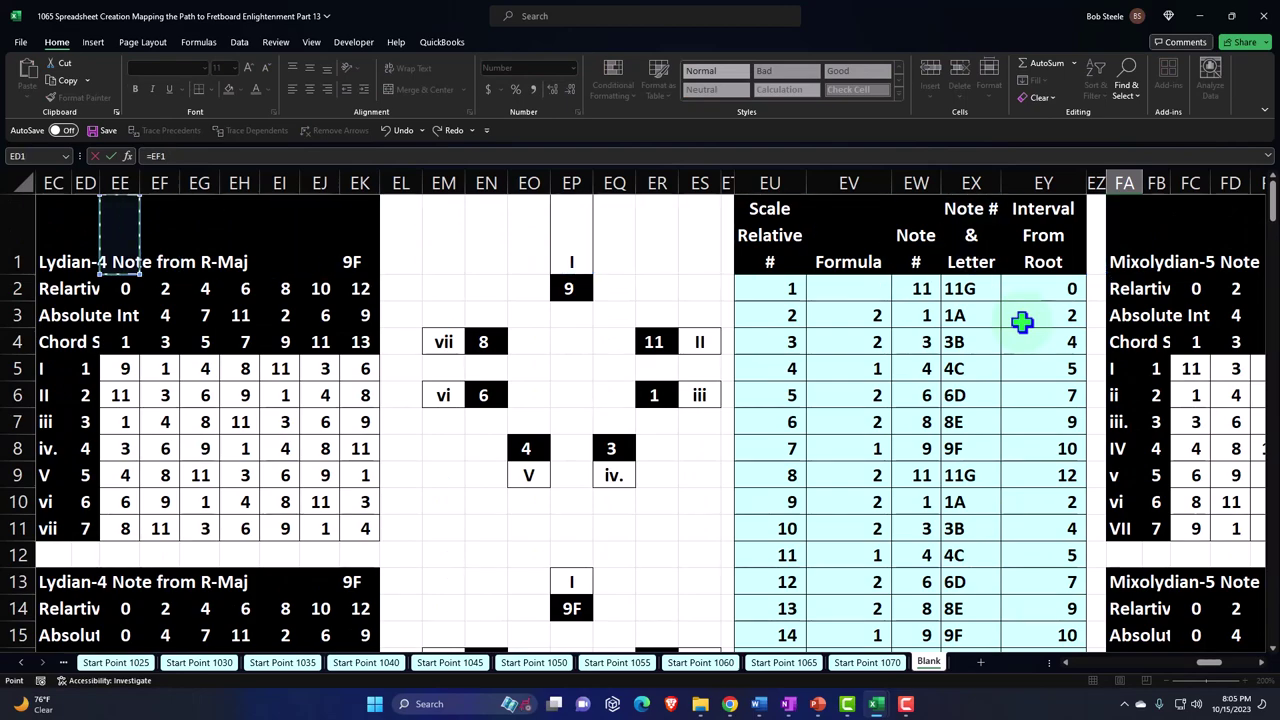
{"action": "key", "text": "Left"}
{"action": "key", "text": "Left"}
{"action": "key", "text": "Left"}
{"action": "key", "text": "Left"}
{"action": "key", "text": "Left"}
{"action": "key", "text": "Left"}
{"action": "key", "text": "Left"}
{"action": "key", "text": "Left"}
{"action": "key", "text": "Left"}
{"action": "key", "text": "Left"}
{"action": "key", "text": "Left"}
{"action": "key", "text": "Left"}
{"action": "key", "text": "Left"}
{"action": "key", "text": "Left"}
{"action": "key", "text": "Left"}
{"action": "key", "text": "Left"}
{"action": "key", "text": "Left"}
{"action": "key", "text": "Left"}
{"action": "key", "text": "Left"}
{"action": "key", "text": "Left"}
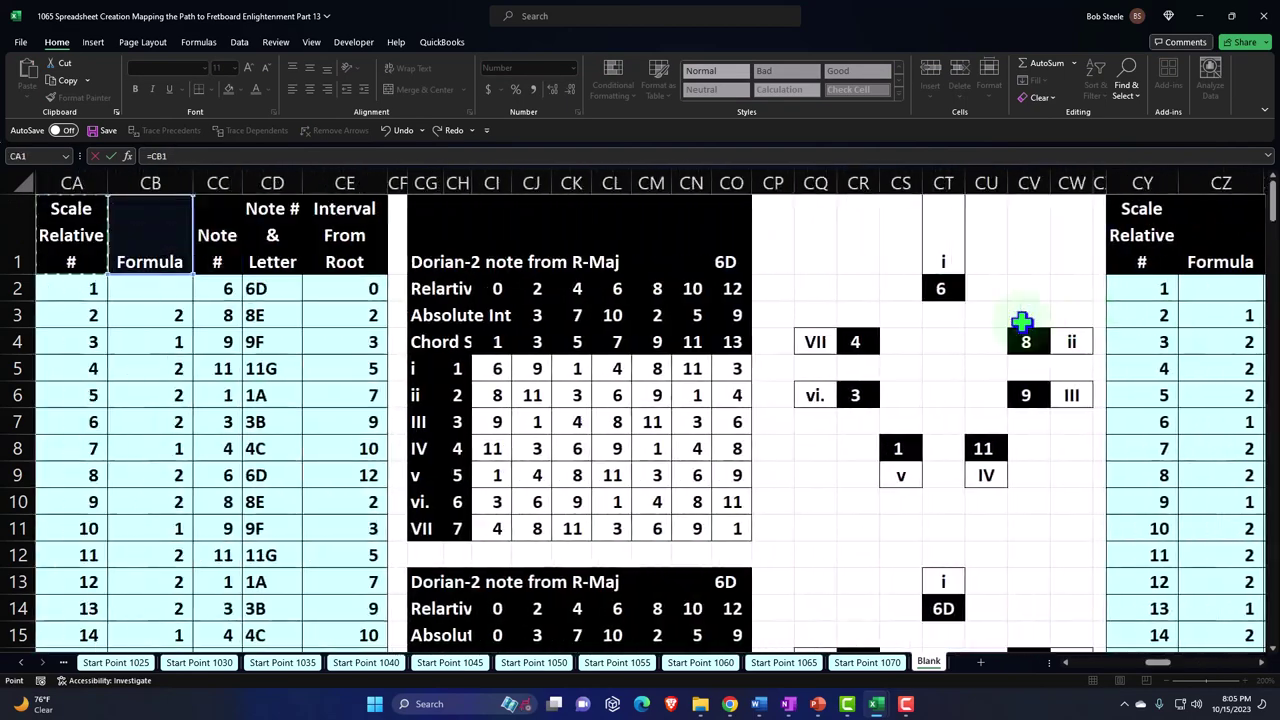
{"action": "key", "text": "Left"}
{"action": "key", "text": "Left"}
{"action": "key", "text": "Left"}
{"action": "key", "text": "Left"}
{"action": "key", "text": "Left"}
{"action": "key", "text": "Left"}
{"action": "key", "text": "Left"}
{"action": "key", "text": "Left"}
{"action": "key", "text": "Left"}
{"action": "key", "text": "Left"}
{"action": "key", "text": "Left"}
{"action": "key", "text": "Left"}
{"action": "key", "text": "Left"}
{"action": "key", "text": "Left"}
{"action": "key", "text": "Left"}
{"action": "key", "text": "Left"}
{"action": "key", "text": "Left"}
{"action": "key", "text": "Left"}
{"action": "key", "text": "Left"}
{"action": "key", "text": "Left"}
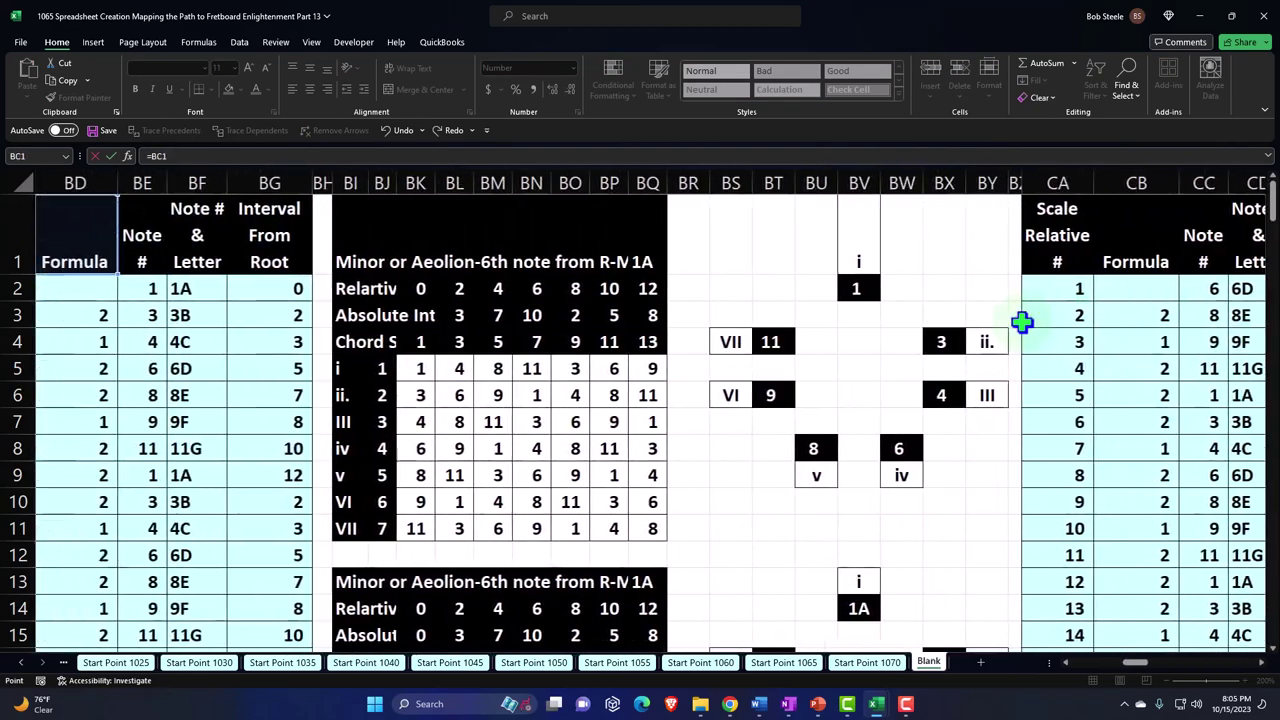
{"action": "key", "text": "Left"}
{"action": "key", "text": "Left"}
{"action": "key", "text": "Left"}
{"action": "key", "text": "Left"}
{"action": "key", "text": "Left"}
{"action": "key", "text": "Left"}
{"action": "key", "text": "Left"}
{"action": "key", "text": "Left"}
{"action": "key", "text": "Left"}
{"action": "key", "text": "Left"}
{"action": "key", "text": "Left"}
{"action": "key", "text": "Left"}
{"action": "key", "text": "Left"}
{"action": "key", "text": "Left"}
{"action": "key", "text": "Left"}
{"action": "key", "text": "Left"}
{"action": "key", "text": "Left"}
{"action": "key", "text": "Left"}
{"action": "key", "text": "Left"}
{"action": "key", "text": "Left"}
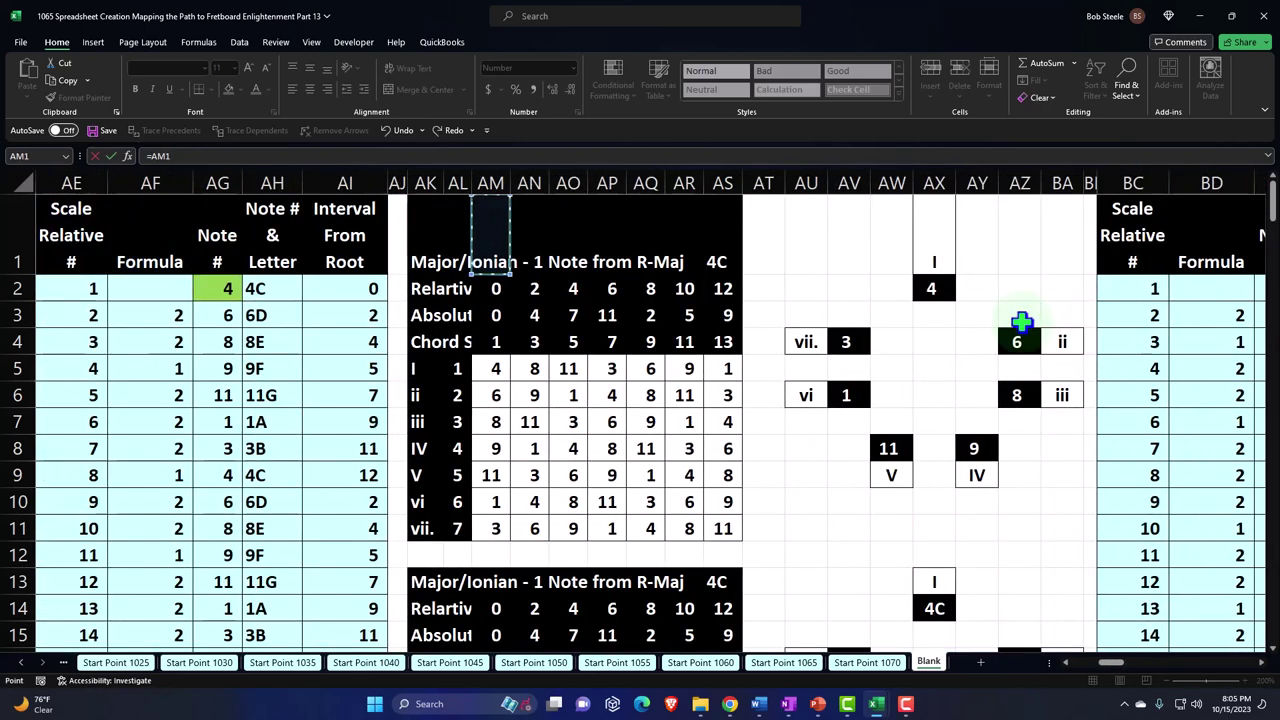
{"action": "key", "text": "Escape"}
{"action": "key", "text": "Up"}
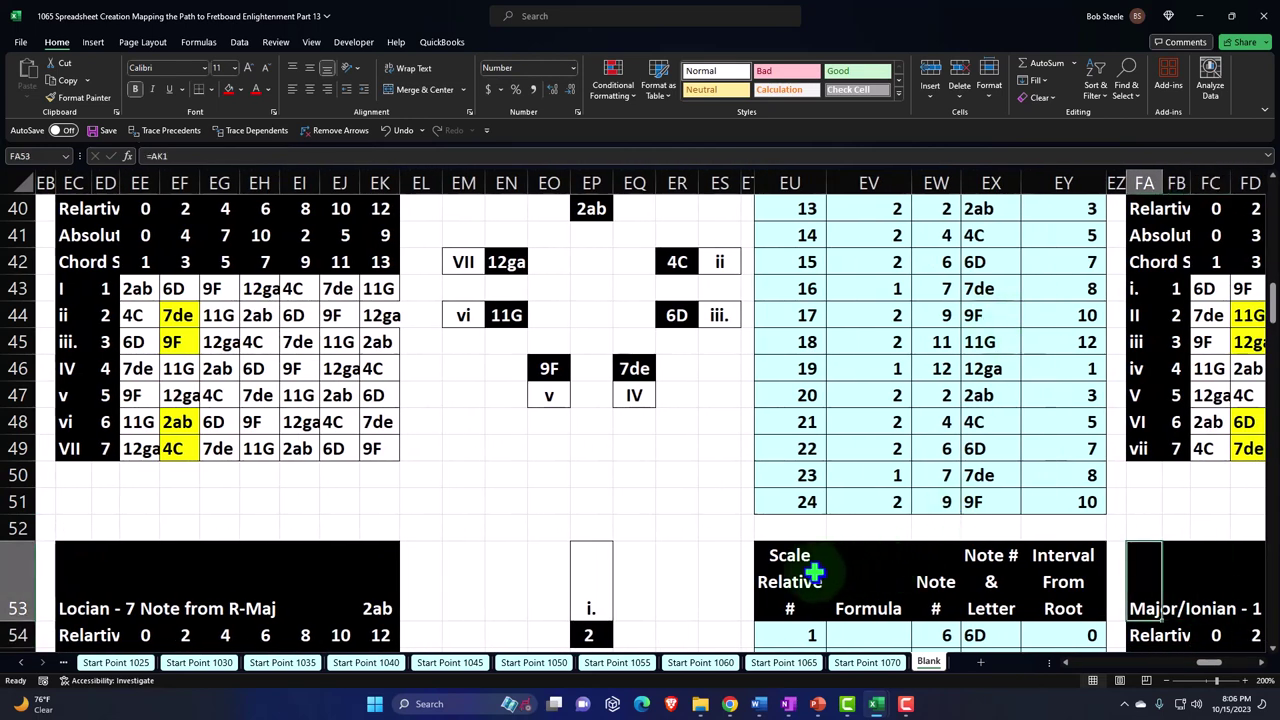
Step: Start a new formula in chart heading FY53 referencing a first-row block on row 1
{"action": "left_click", "coordinate": [773, 553]}
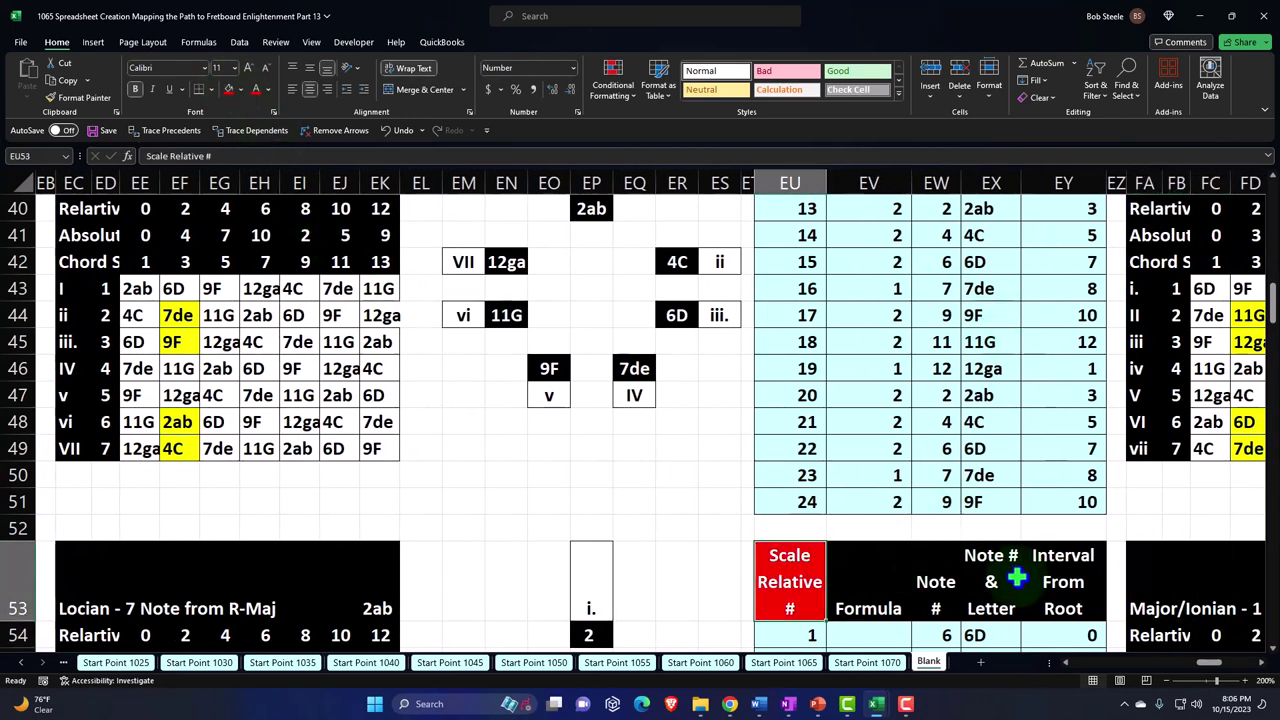
{"action": "key", "text": "Right"}
{"action": "key", "text": "Right"}
{"action": "key", "text": "Right"}
{"action": "key", "text": "Right"}
{"action": "key", "text": "Right"}
{"action": "key", "text": "Right"}
{"action": "key", "text": "Right"}
{"action": "key", "text": "Right"}
{"action": "key", "text": "Right"}
{"action": "key", "text": "Right"}
{"action": "key", "text": "Right"}
{"action": "key", "text": "Right"}
{"action": "key", "text": "Right"}
{"action": "key", "text": "Right"}
{"action": "key", "text": "Right"}
{"action": "key", "text": "Right"}
{"action": "key", "text": "Right"}
{"action": "key", "text": "Right"}
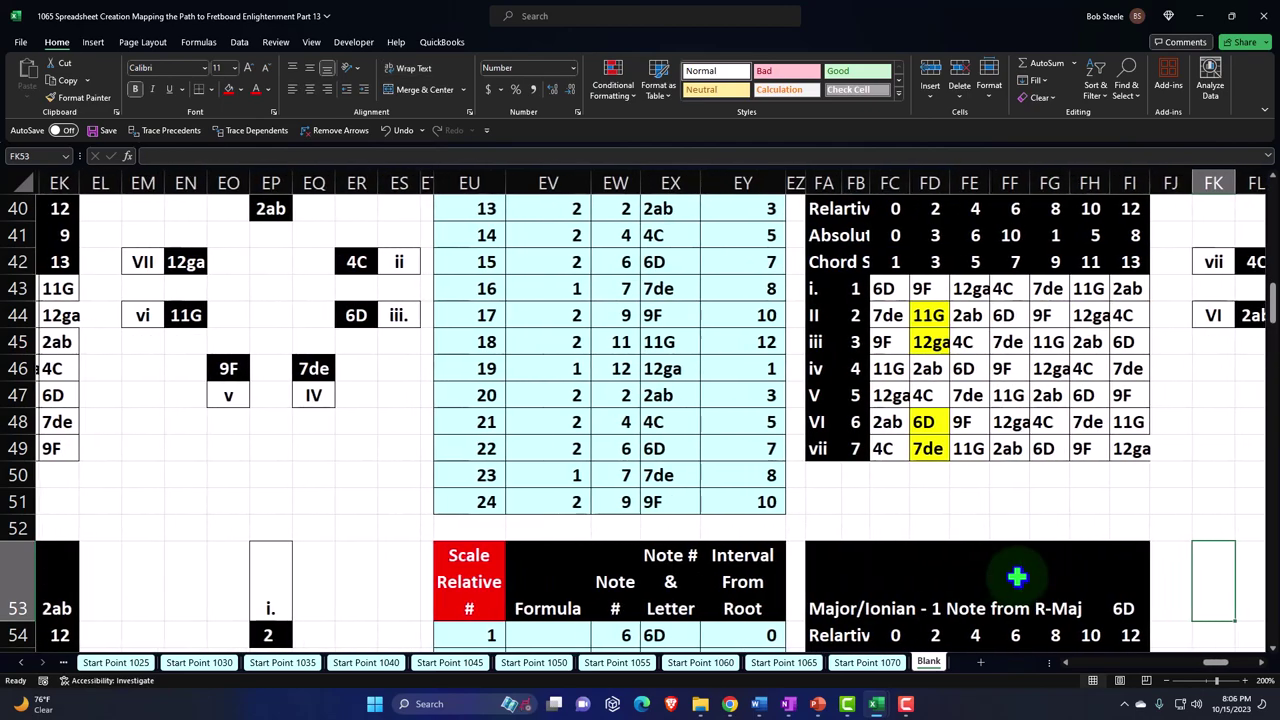
{"action": "key", "text": "Right"}
{"action": "key", "text": "Right"}
{"action": "key", "text": "Right"}
{"action": "key", "text": "Right"}
{"action": "key", "text": "Right"}
{"action": "key", "text": "Right"}
{"action": "key", "text": "Right"}
{"action": "key", "text": "Right"}
{"action": "key", "text": "Right"}
{"action": "key", "text": "Right"}
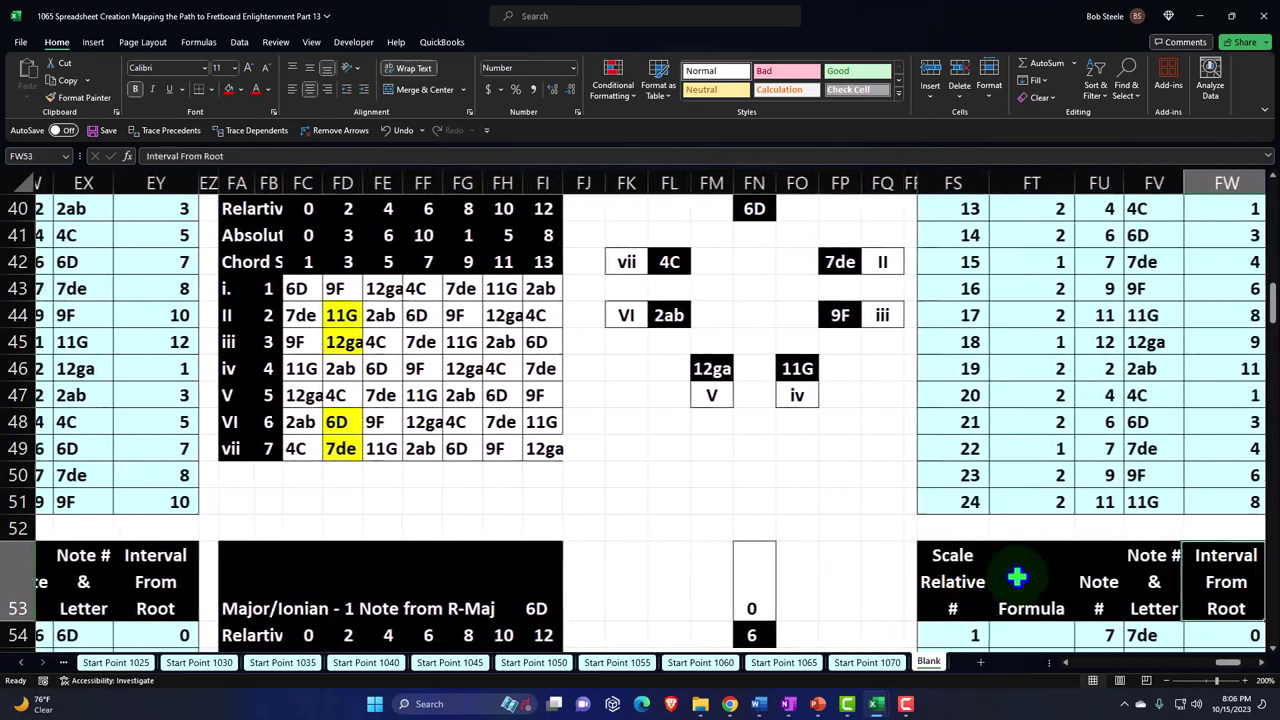
{"action": "key", "text": "Right"}
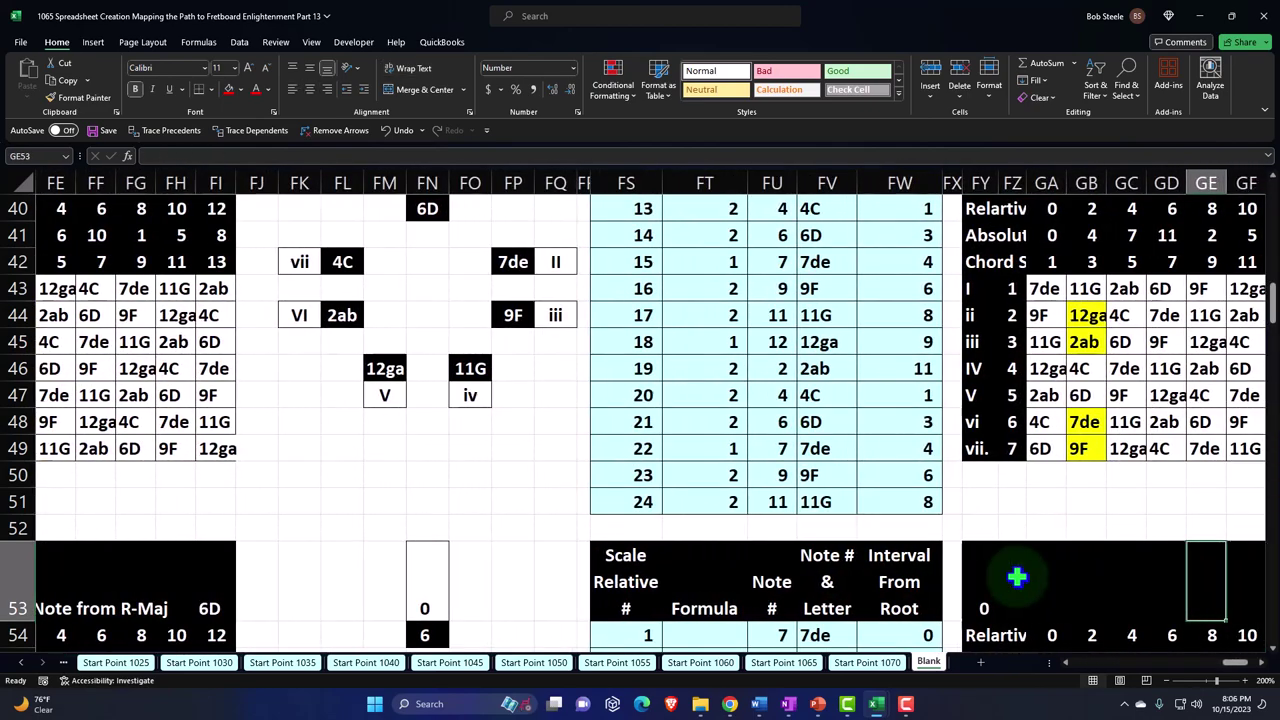
{"action": "scroll", "coordinate": [1016, 577], "scroll_direction": "down", "scroll_amount": 1}
{"action": "left_click", "coordinate": [989, 527]}
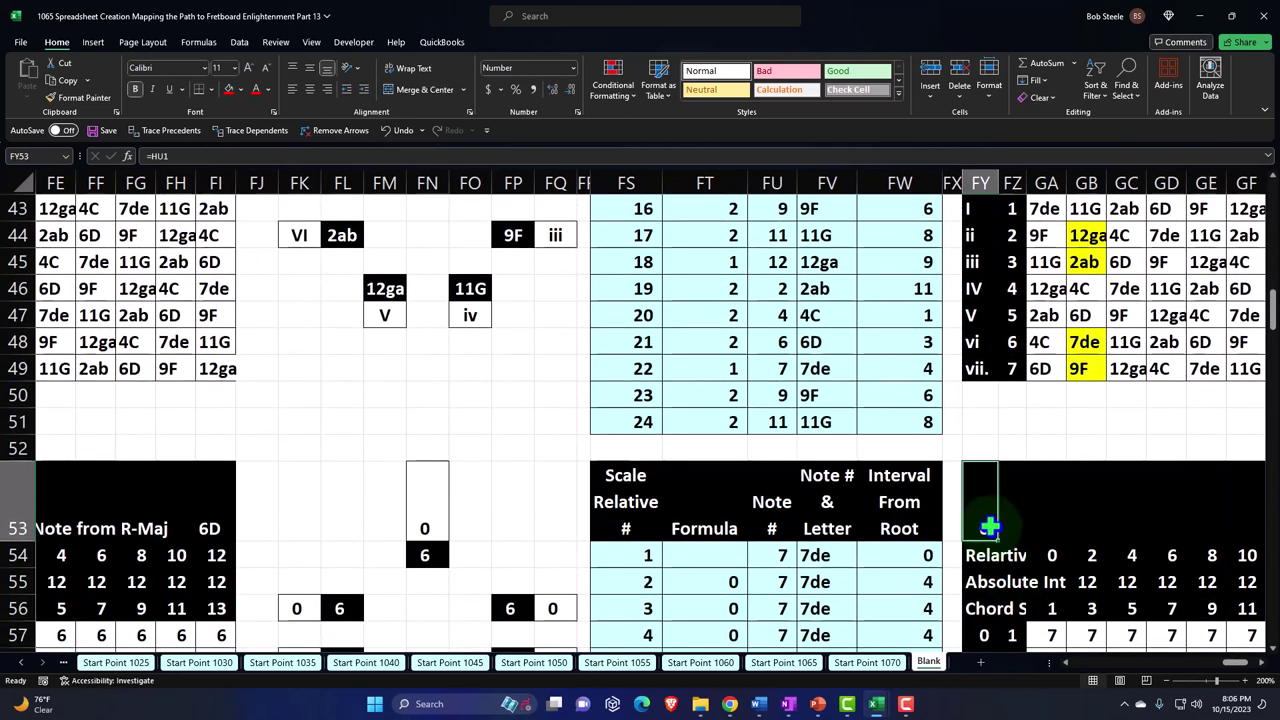
{"action": "type", "text": "="}
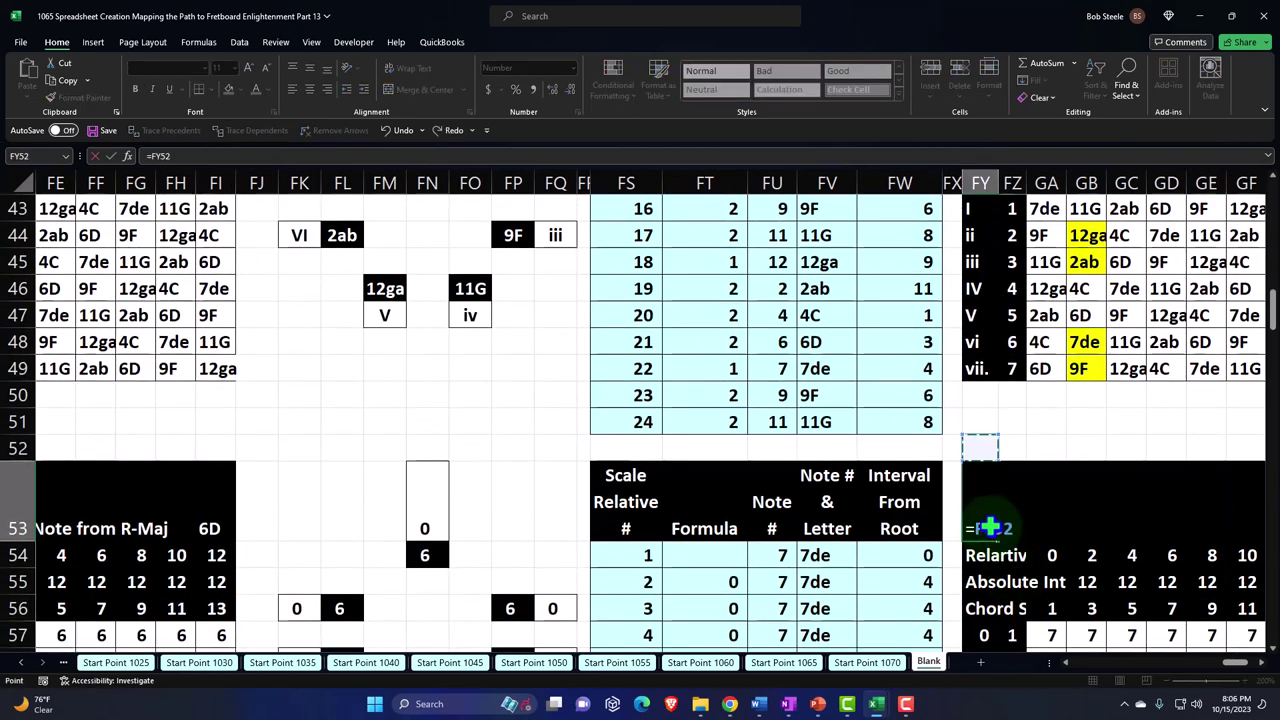
{"action": "key", "text": "Up"}
{"action": "key", "text": "Up"}
{"action": "key", "text": "Up"}
{"action": "key", "text": "Up"}
{"action": "key", "text": "Up"}
{"action": "key", "text": "Up"}
{"action": "key", "text": "Up"}
{"action": "key", "text": "Up"}
{"action": "key", "text": "Up"}
{"action": "key", "text": "Up"}
{"action": "key", "text": "Up"}
{"action": "key", "text": "Up"}
{"action": "key", "text": "Up"}
{"action": "key", "text": "Up"}
{"action": "key", "text": "Up"}
{"action": "key", "text": "Up"}
{"action": "key", "text": "Up"}
{"action": "key", "text": "Up"}
{"action": "key", "text": "Up"}
{"action": "key", "text": "Up"}
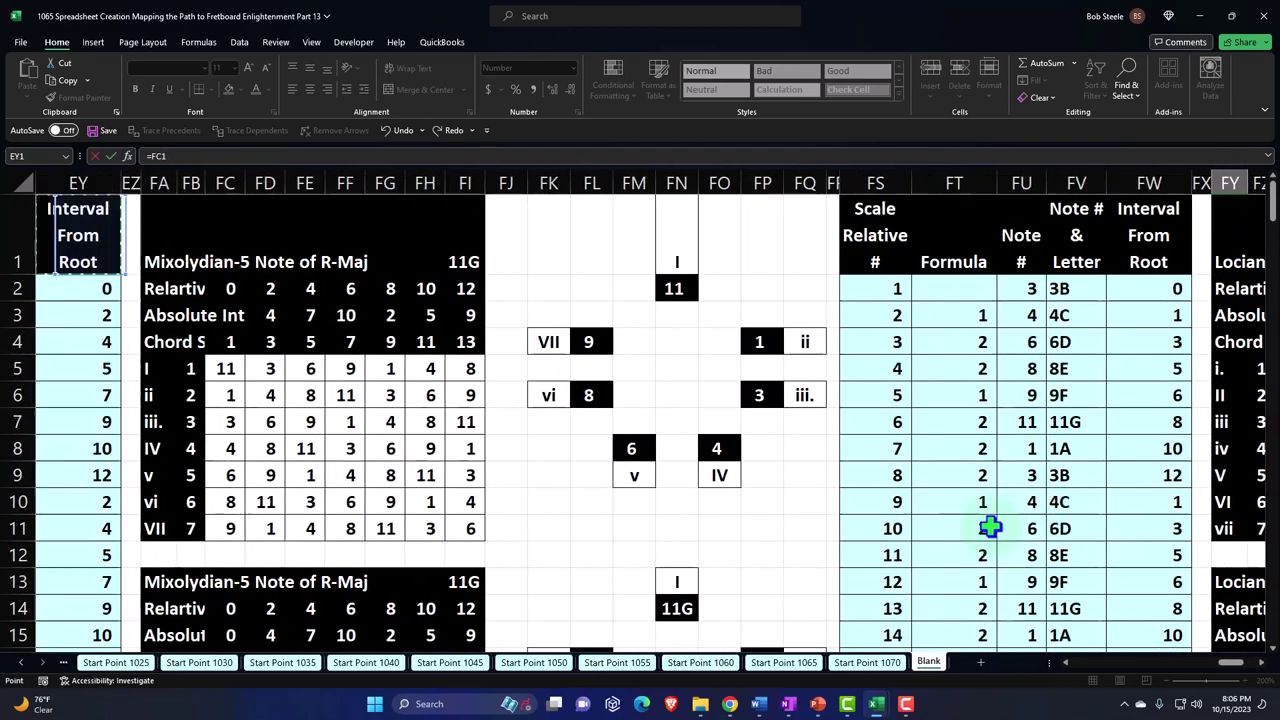
{"action": "key", "text": "Left"}
{"action": "key", "text": "Left"}
{"action": "key", "text": "Left"}
{"action": "key", "text": "Left"}
{"action": "key", "text": "Left"}
{"action": "key", "text": "Left"}
{"action": "key", "text": "Left"}
{"action": "key", "text": "Left"}
{"action": "key", "text": "Left"}
{"action": "key", "text": "Left"}
{"action": "key", "text": "Left"}
{"action": "key", "text": "Left"}
{"action": "key", "text": "Left"}
{"action": "key", "text": "Left"}
{"action": "key", "text": "Left"}
{"action": "key", "text": "Left"}
{"action": "key", "text": "Left"}
{"action": "key", "text": "Left"}
{"action": "key", "text": "Left"}
{"action": "key", "text": "Left"}
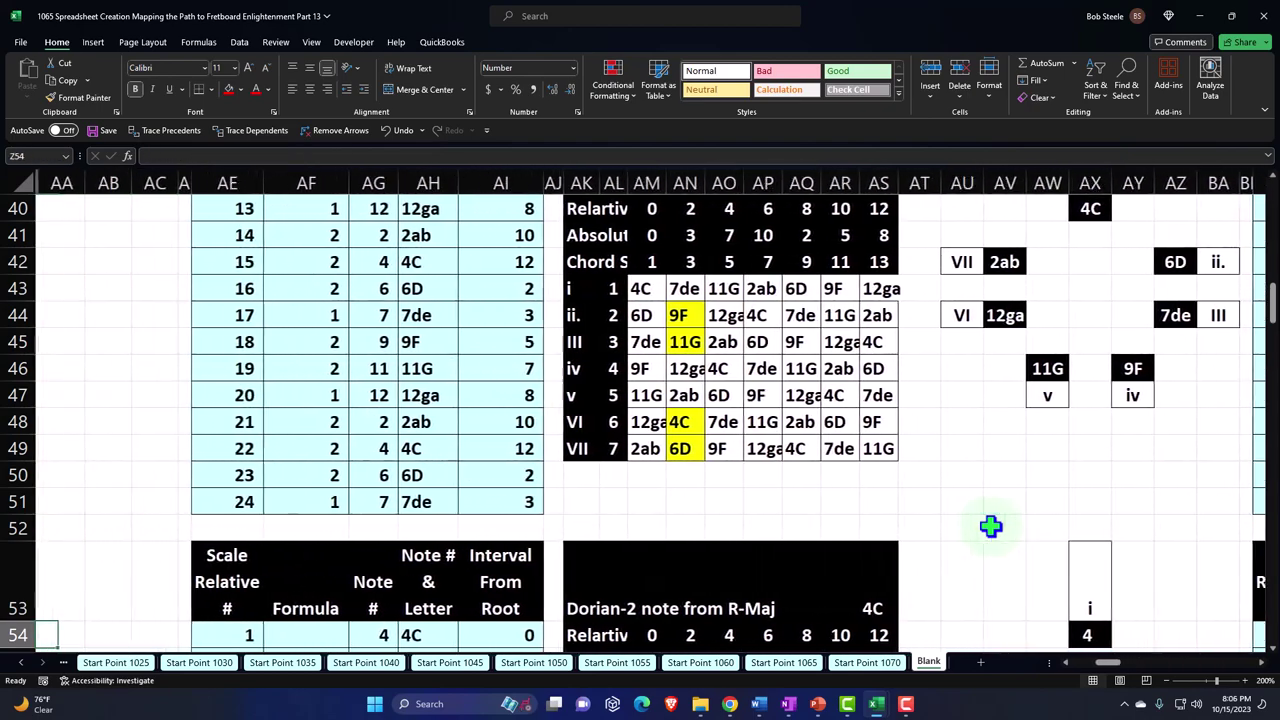
Step: Review the 4C Dorian and Major/Ionian tables, then scroll right to the 6D Dorian-2 block
{"action": "key", "text": "Left"}
{"action": "key", "text": "Left"}
{"action": "key", "text": "Left"}
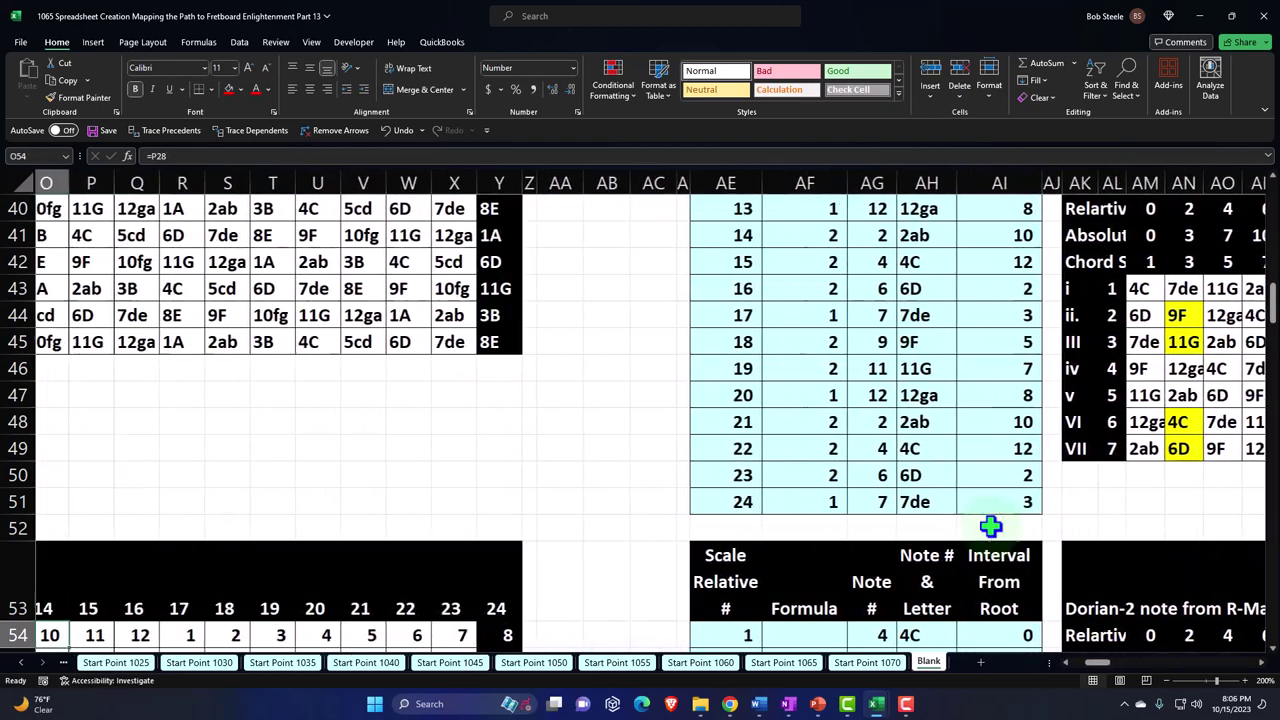
{"action": "scroll", "coordinate": [990, 525], "scroll_direction": "down", "scroll_amount": 3}
{"action": "left_click", "coordinate": [957, 457]}
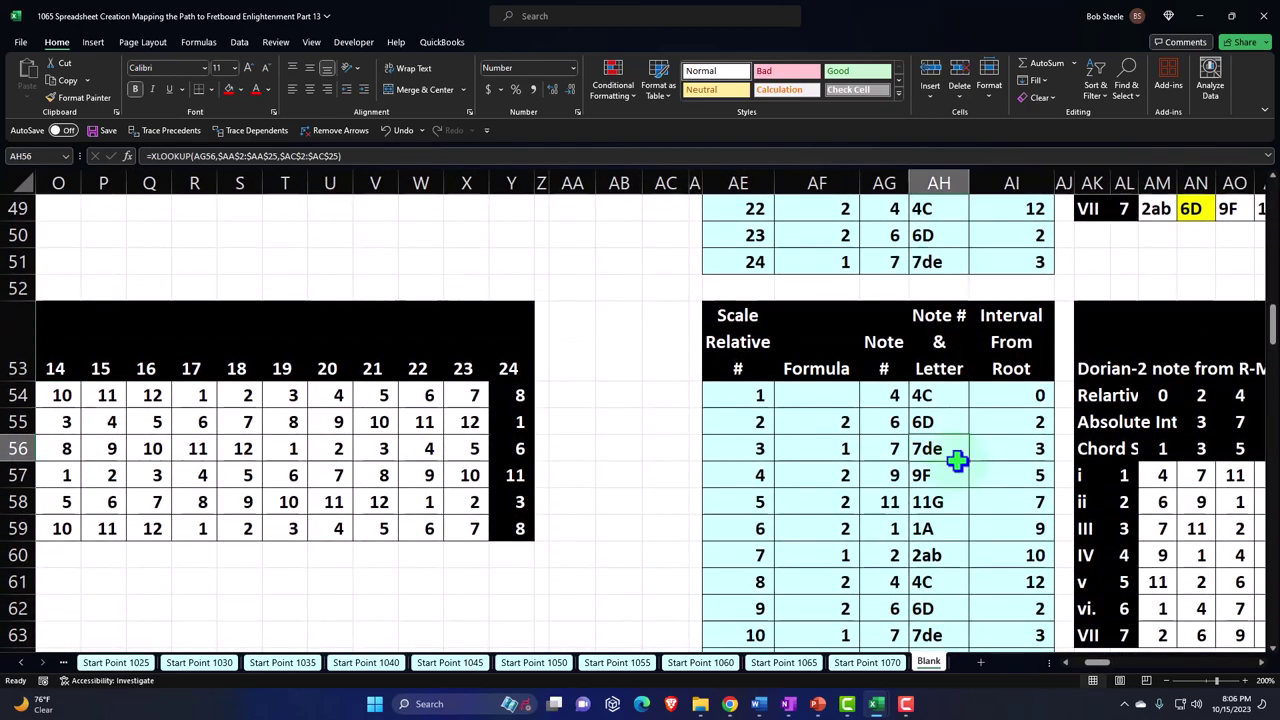
{"action": "key", "text": "Right"}
{"action": "key", "text": "Right"}
{"action": "key", "text": "Right"}
{"action": "key", "text": "Right"}
{"action": "key", "text": "Right"}
{"action": "key", "text": "Right"}
{"action": "key", "text": "Right"}
{"action": "key", "text": "Right"}
{"action": "key", "text": "Right"}
{"action": "key", "text": "Right"}
{"action": "key", "text": "Right"}
{"action": "key", "text": "Right"}
{"action": "key", "text": "Right"}
{"action": "key", "text": "Right"}
{"action": "key", "text": "Right"}
{"action": "key", "text": "Right"}
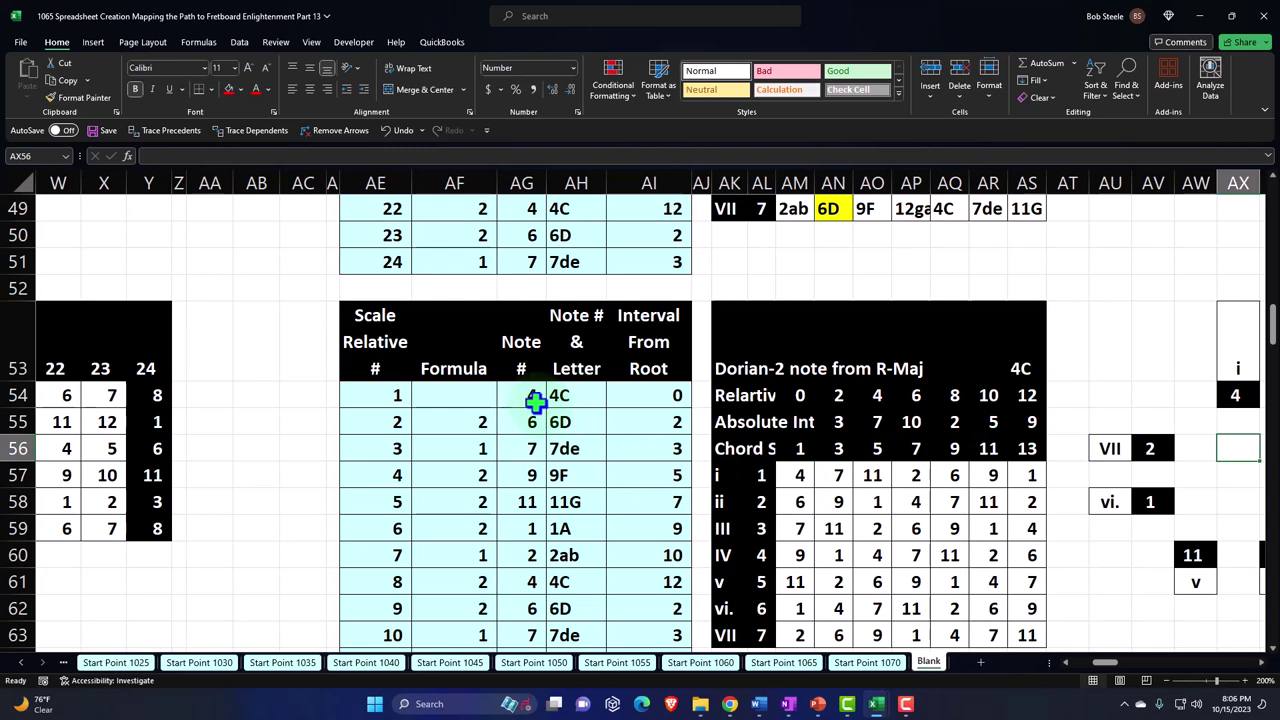
{"action": "scroll", "coordinate": [530, 402], "scroll_direction": "down", "scroll_amount": 1}
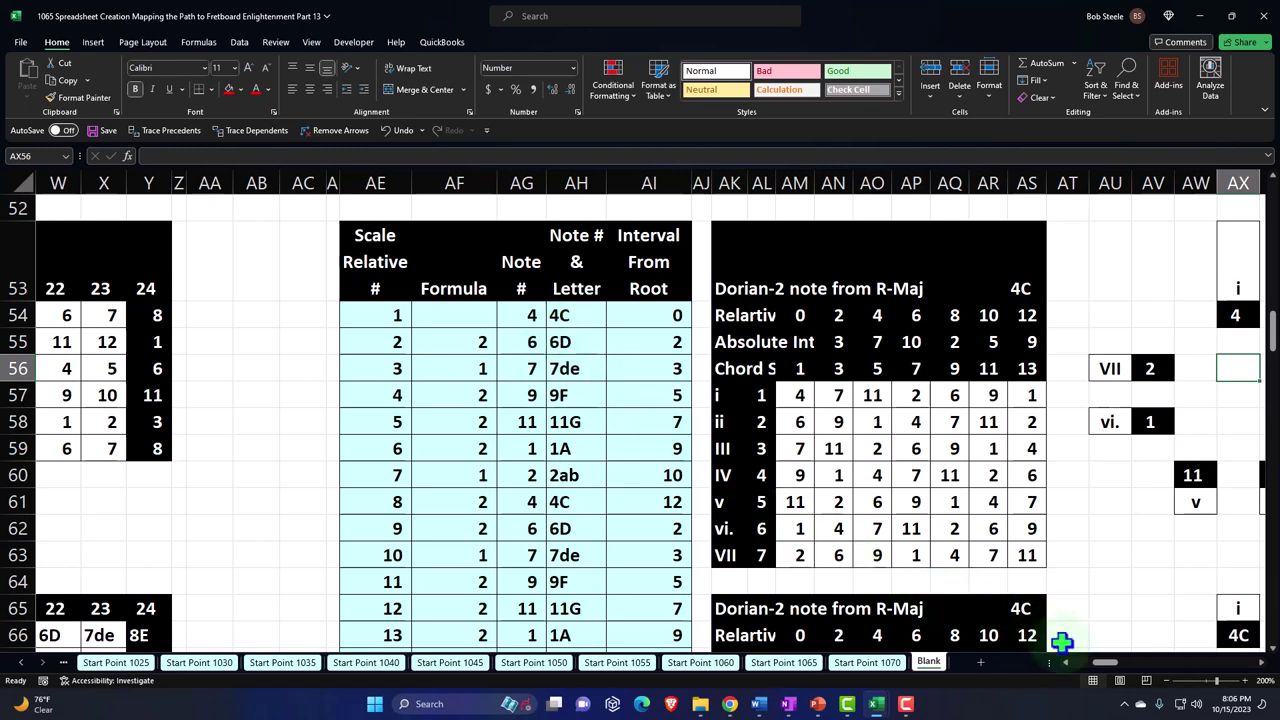
{"action": "left_click_drag", "start_coordinate": [1104, 664], "coordinate": [1114, 668]}
{"action": "scroll", "coordinate": [1057, 422], "scroll_direction": "down", "scroll_amount": 2}
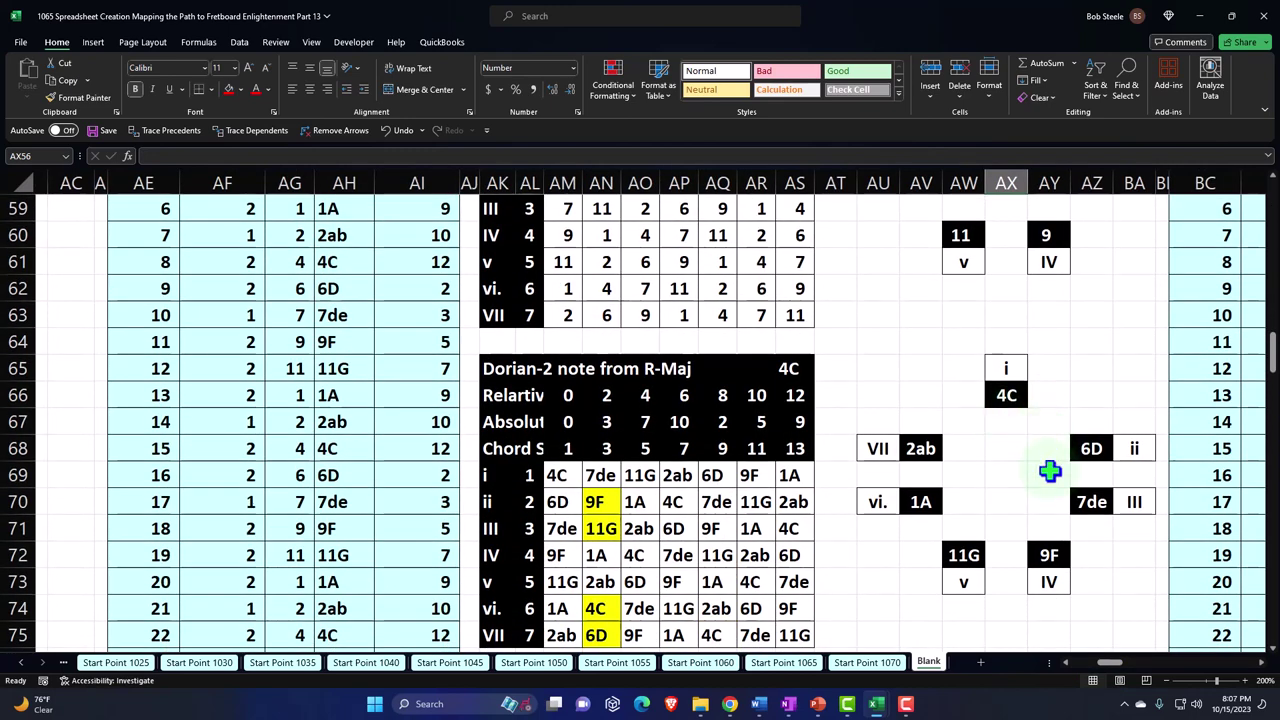
{"action": "scroll", "coordinate": [1048, 471], "scroll_direction": "down", "scroll_amount": 3}
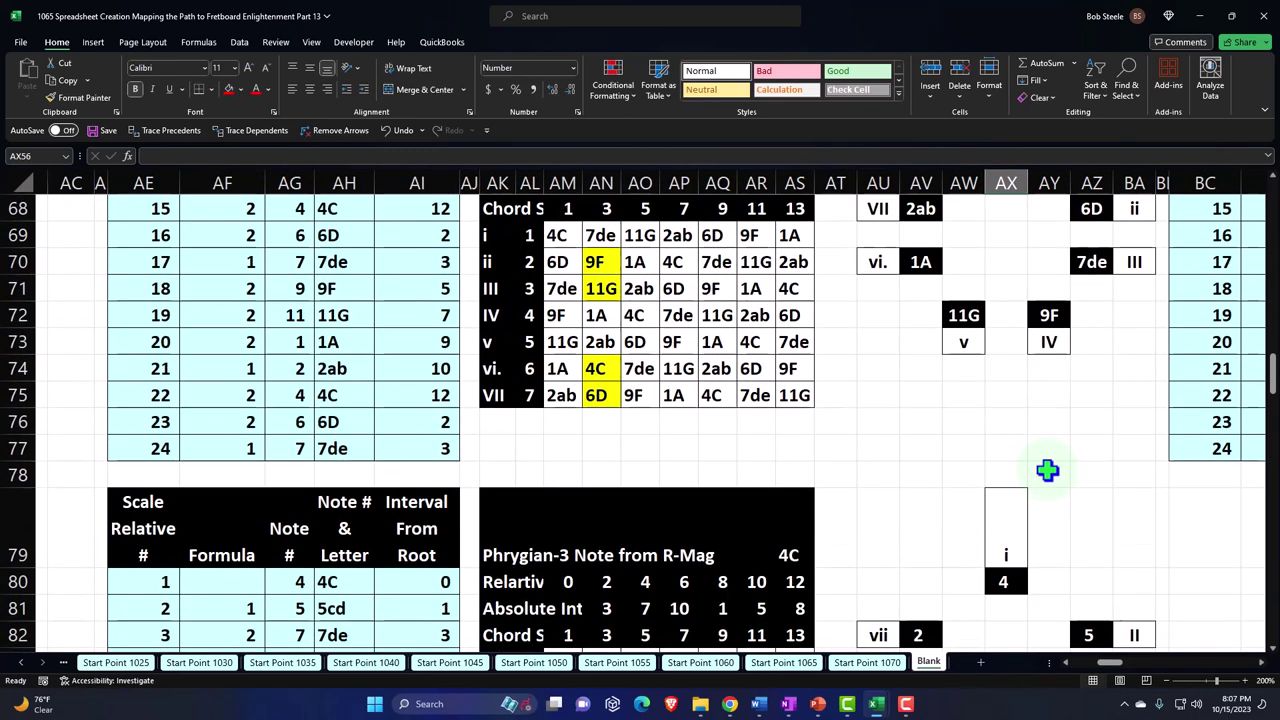
{"action": "scroll", "coordinate": [1047, 465], "scroll_direction": "up", "scroll_amount": 2}
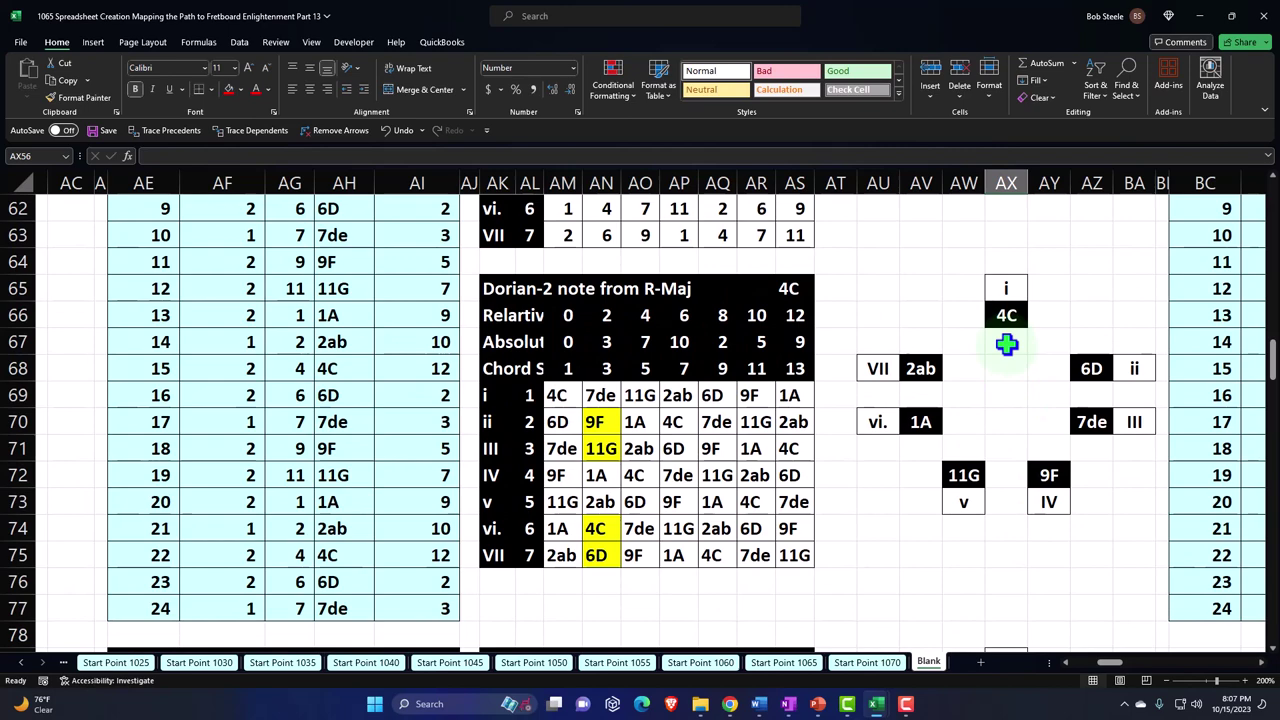
{"action": "scroll", "coordinate": [1003, 347], "scroll_direction": "up", "scroll_amount": 20}
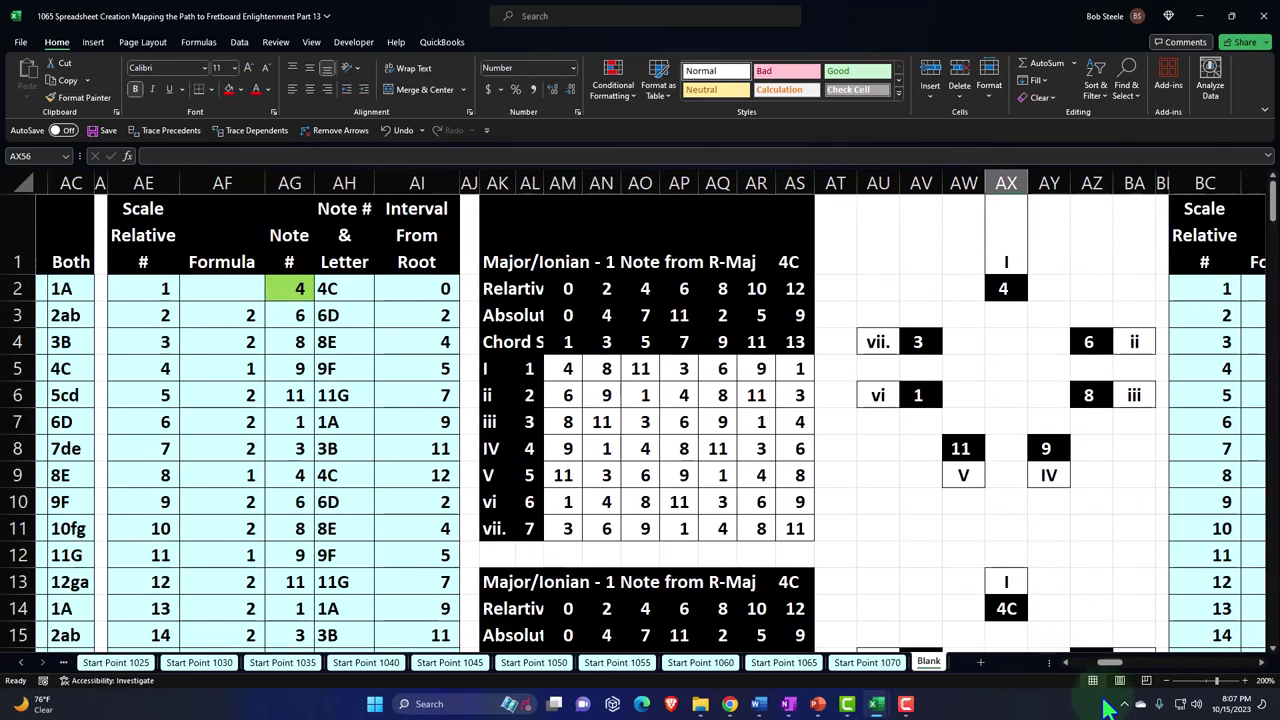
{"action": "left_click_drag", "start_coordinate": [1112, 663], "coordinate": [1157, 665]}
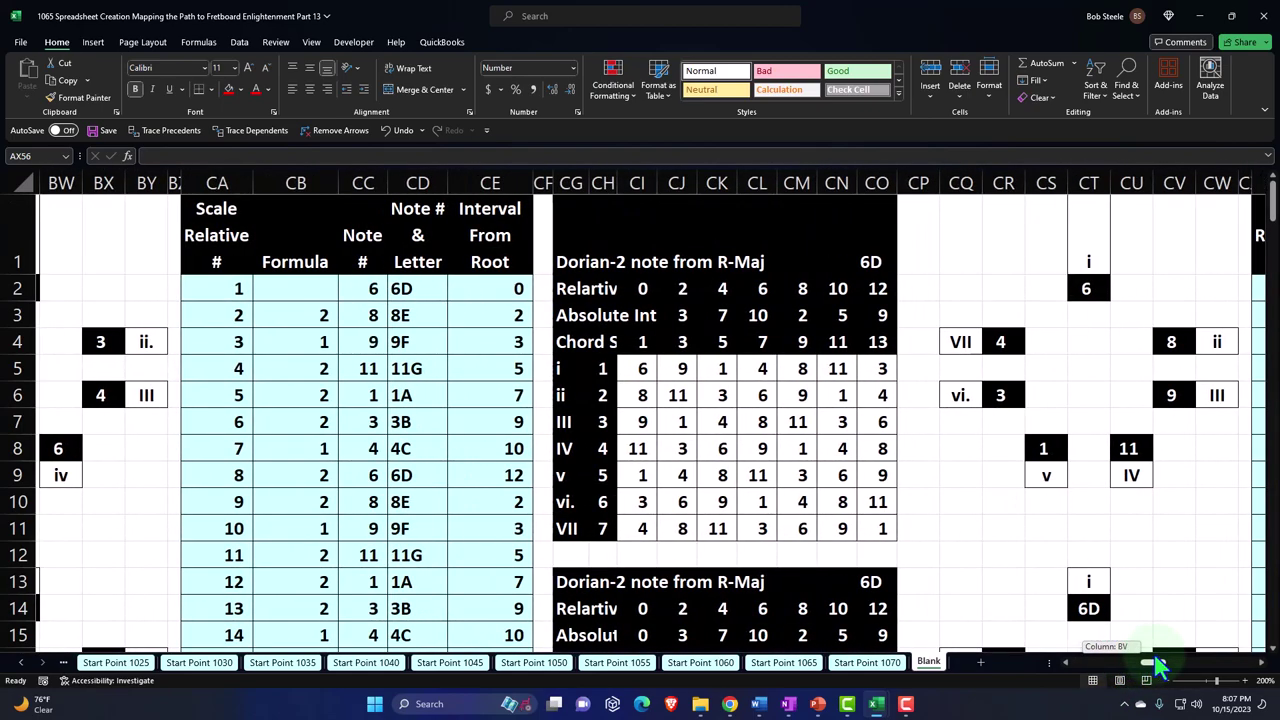
Step: Check which grid cells the Dorian tonic and VII chord boxes link to
{"action": "scroll", "coordinate": [1138, 552], "scroll_direction": "down", "scroll_amount": 4}
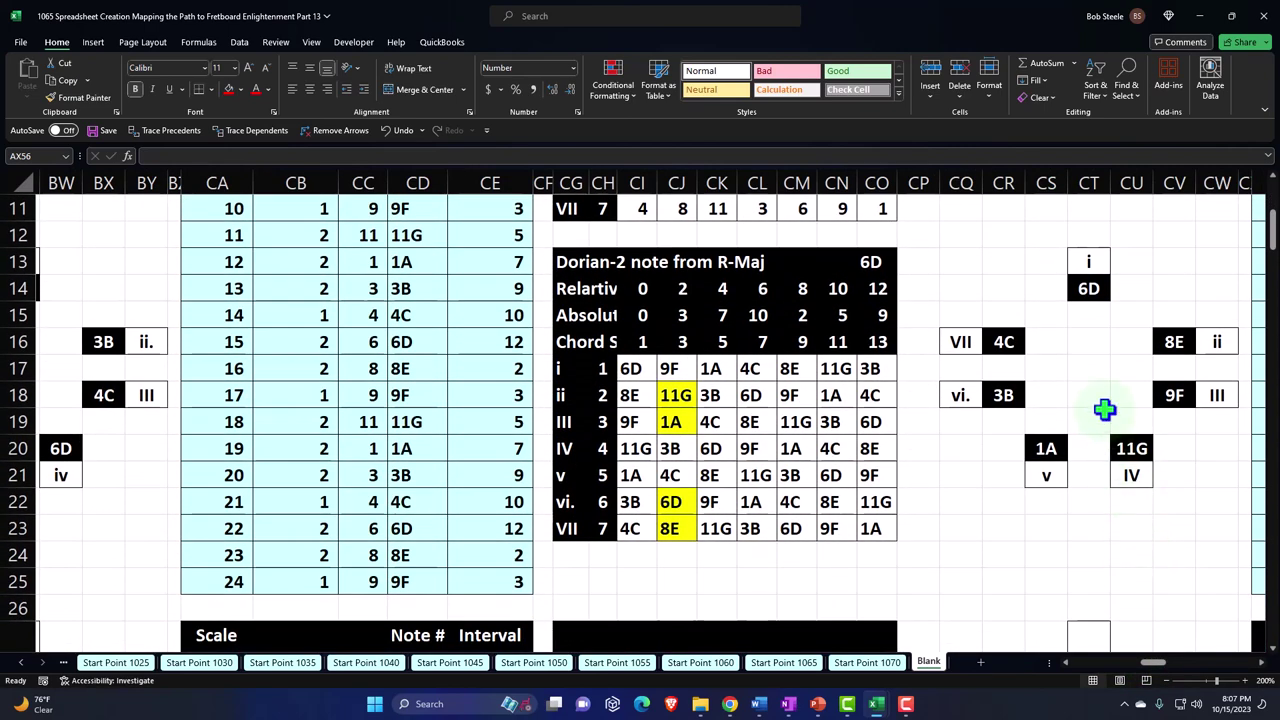
{"action": "left_click", "coordinate": [1089, 291]}
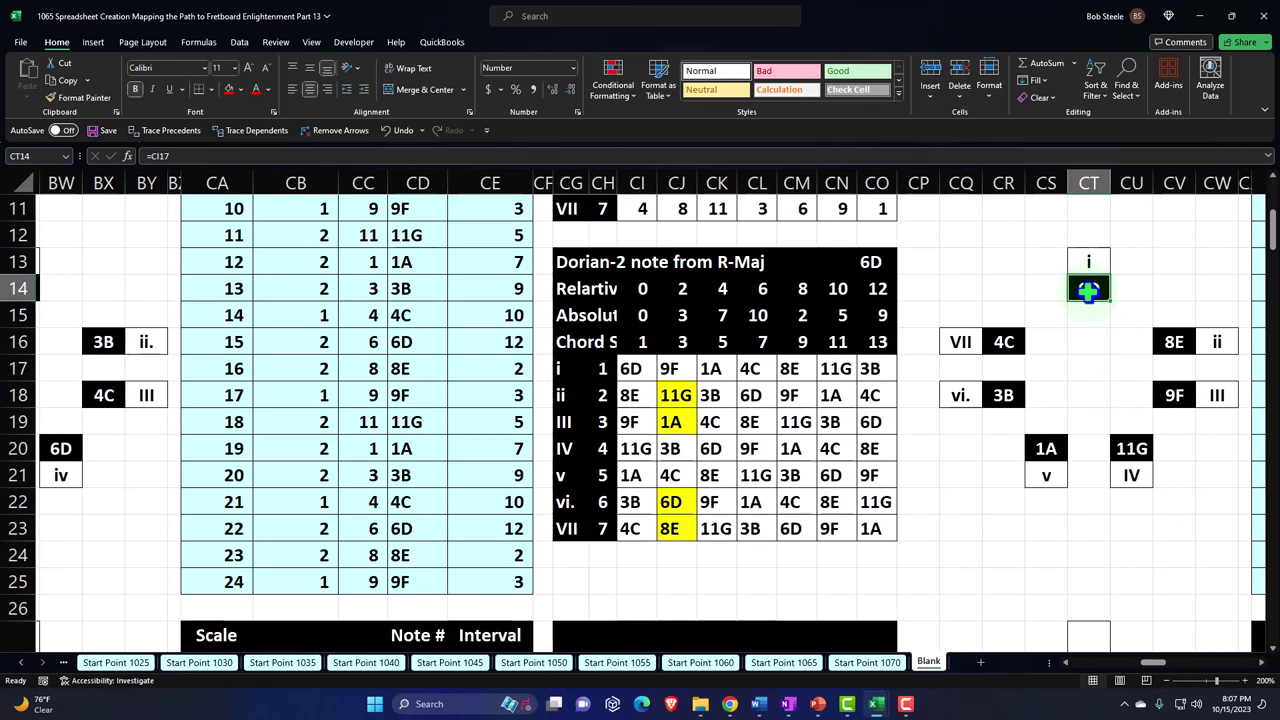
{"action": "left_click", "coordinate": [1012, 341]}
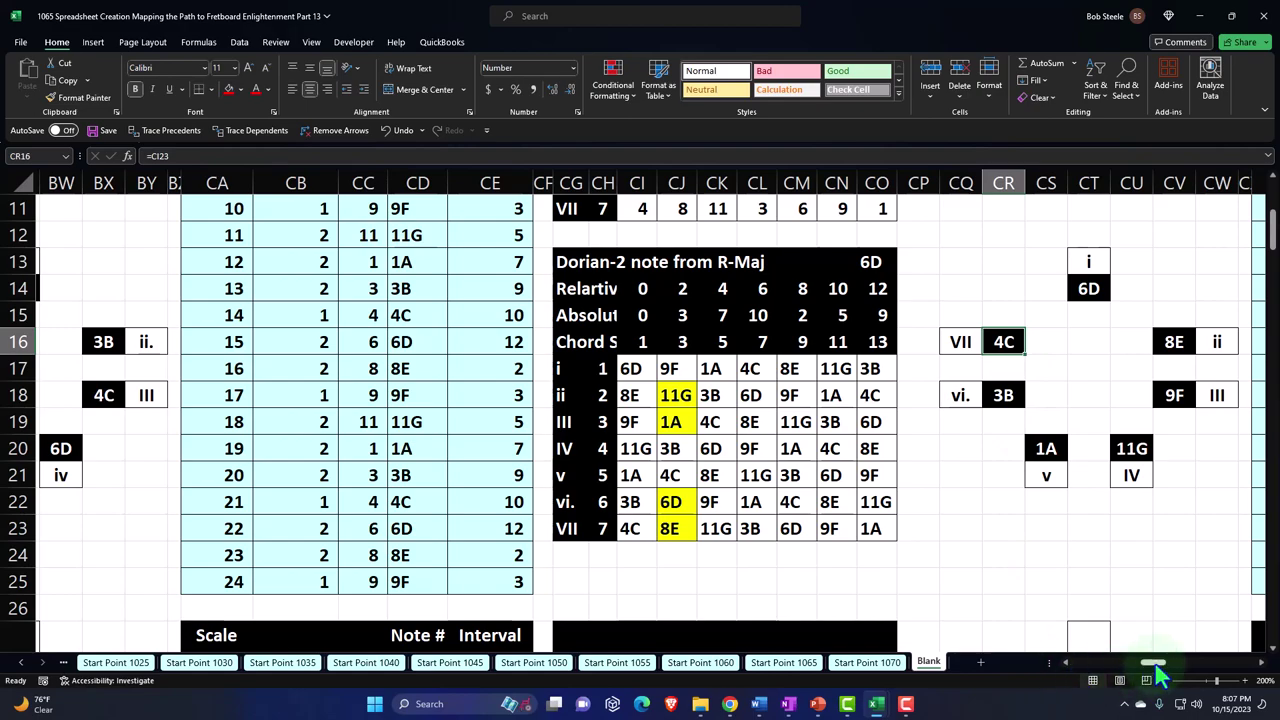
{"action": "left_click_drag", "start_coordinate": [1157, 672], "coordinate": [1110, 672]}
{"action": "scroll", "coordinate": [497, 451], "scroll_direction": "down", "scroll_amount": 5}
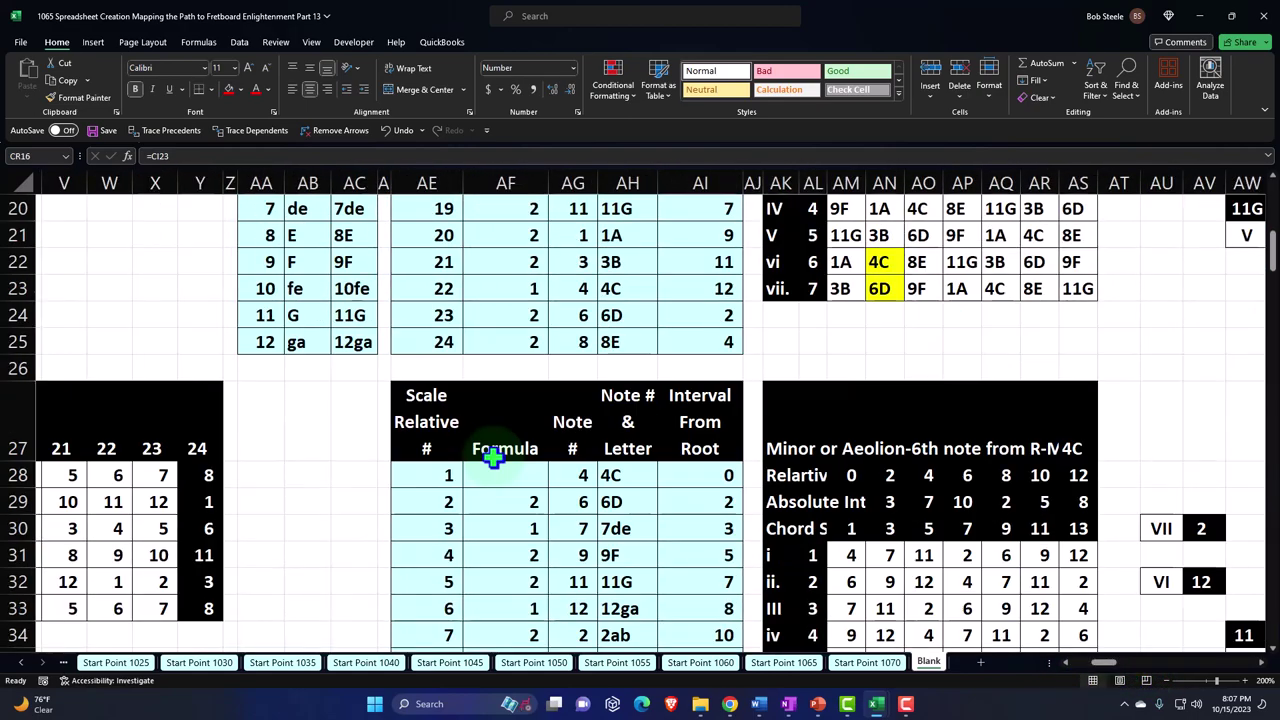
Step: Inspect the Aeolian scale list, a Dorian grid lookup, and the 2ab VII box link
{"action": "left_click", "coordinate": [503, 449]}
{"action": "key", "text": "Left"}
{"action": "key", "text": "Left"}
{"action": "key", "text": "Left"}
{"action": "key", "text": "Left"}
{"action": "key", "text": "Left"}
{"action": "key", "text": "Left"}
{"action": "key", "text": "Left"}
{"action": "key", "text": "Left"}
{"action": "key", "text": "Left"}
{"action": "key", "text": "Left"}
{"action": "key", "text": "Left"}
{"action": "key", "text": "Left"}
{"action": "key", "text": "Left"}
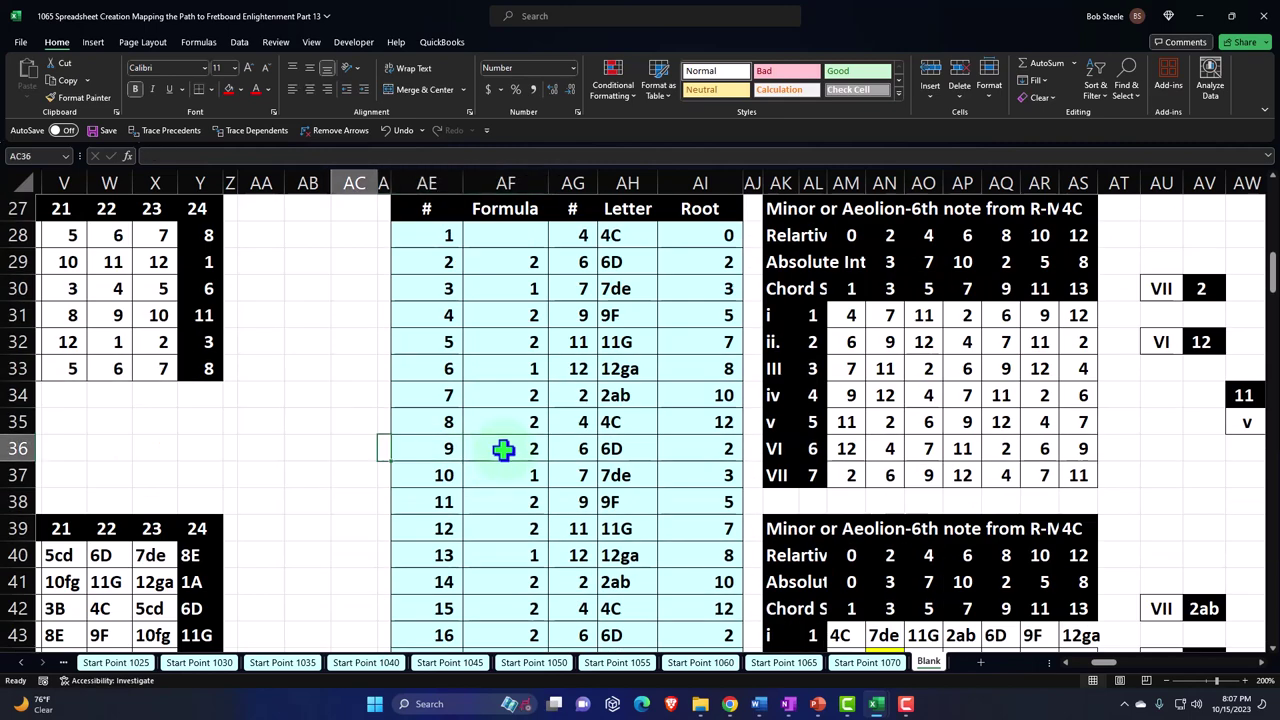
{"action": "key", "text": "Right"}
{"action": "key", "text": "Right"}
{"action": "key", "text": "Right"}
{"action": "key", "text": "Right"}
{"action": "key", "text": "Right"}
{"action": "key", "text": "Right"}
{"action": "key", "text": "Right"}
{"action": "key", "text": "Right"}
{"action": "key", "text": "Right"}
{"action": "key", "text": "Right"}
{"action": "key", "text": "Right"}
{"action": "key", "text": "Right"}
{"action": "key", "text": "Right"}
{"action": "key", "text": "Right"}
{"action": "key", "text": "Right"}
{"action": "key", "text": "Right"}
{"action": "key", "text": "Right"}
{"action": "key", "text": "Right"}
{"action": "key", "text": "Right"}
{"action": "key", "text": "Right"}
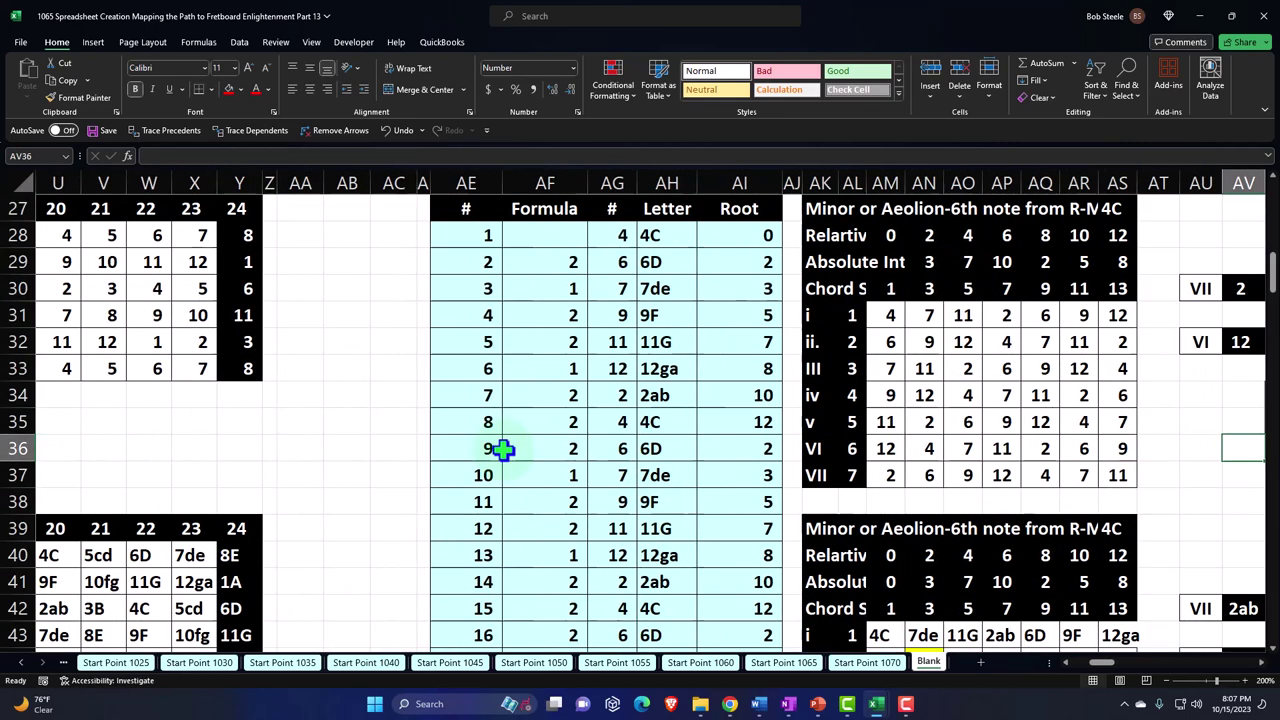
{"action": "scroll", "coordinate": [878, 455], "scroll_direction": "down", "scroll_amount": 8}
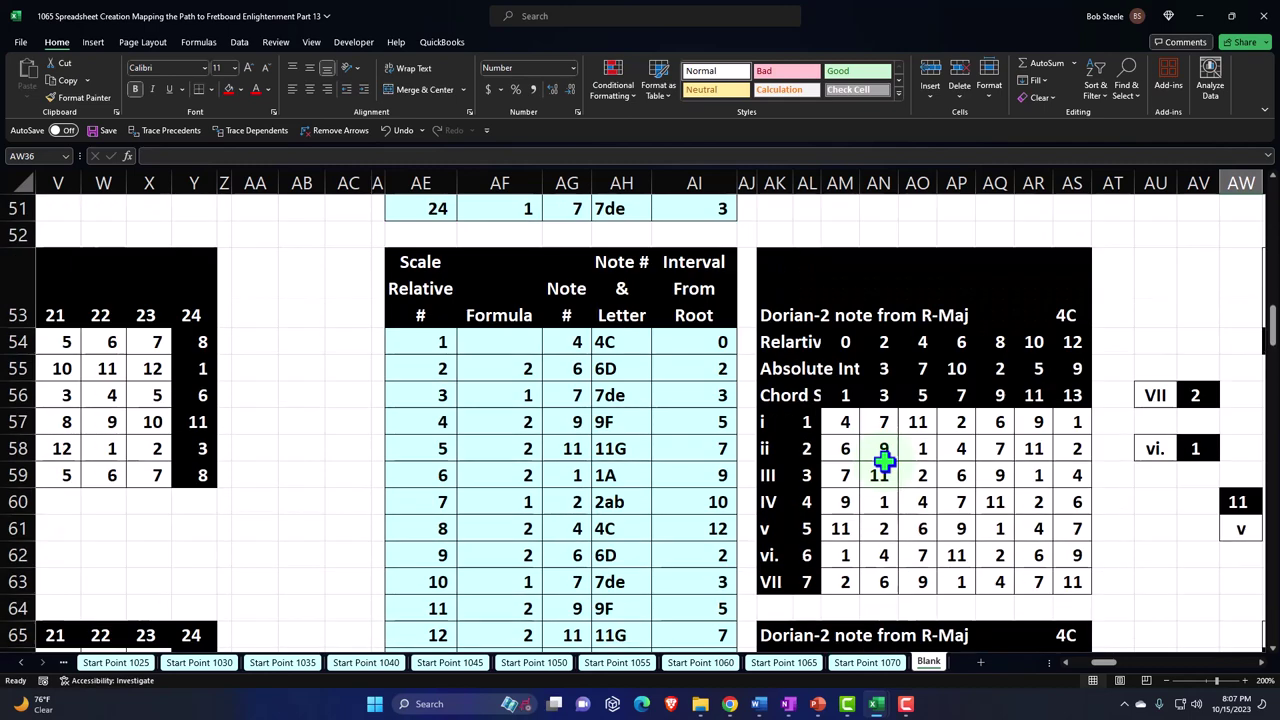
{"action": "left_click", "coordinate": [945, 449]}
{"action": "key", "text": "Right"}
{"action": "key", "text": "Right"}
{"action": "key", "text": "Right"}
{"action": "key", "text": "Right"}
{"action": "key", "text": "Right"}
{"action": "key", "text": "Right"}
{"action": "key", "text": "Right"}
{"action": "key", "text": "Right"}
{"action": "key", "text": "Right"}
{"action": "key", "text": "Right"}
{"action": "key", "text": "Right"}
{"action": "key", "text": "Right"}
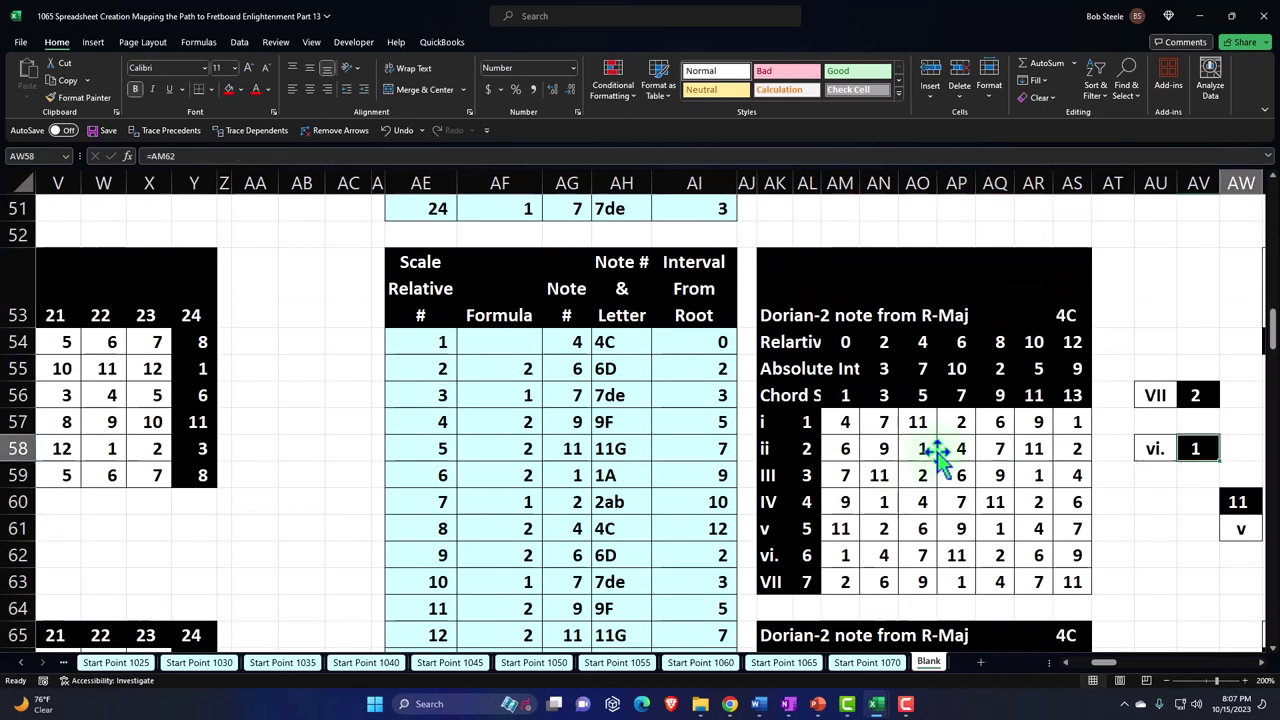
{"action": "scroll", "coordinate": [937, 452], "scroll_direction": "down", "scroll_amount": 4}
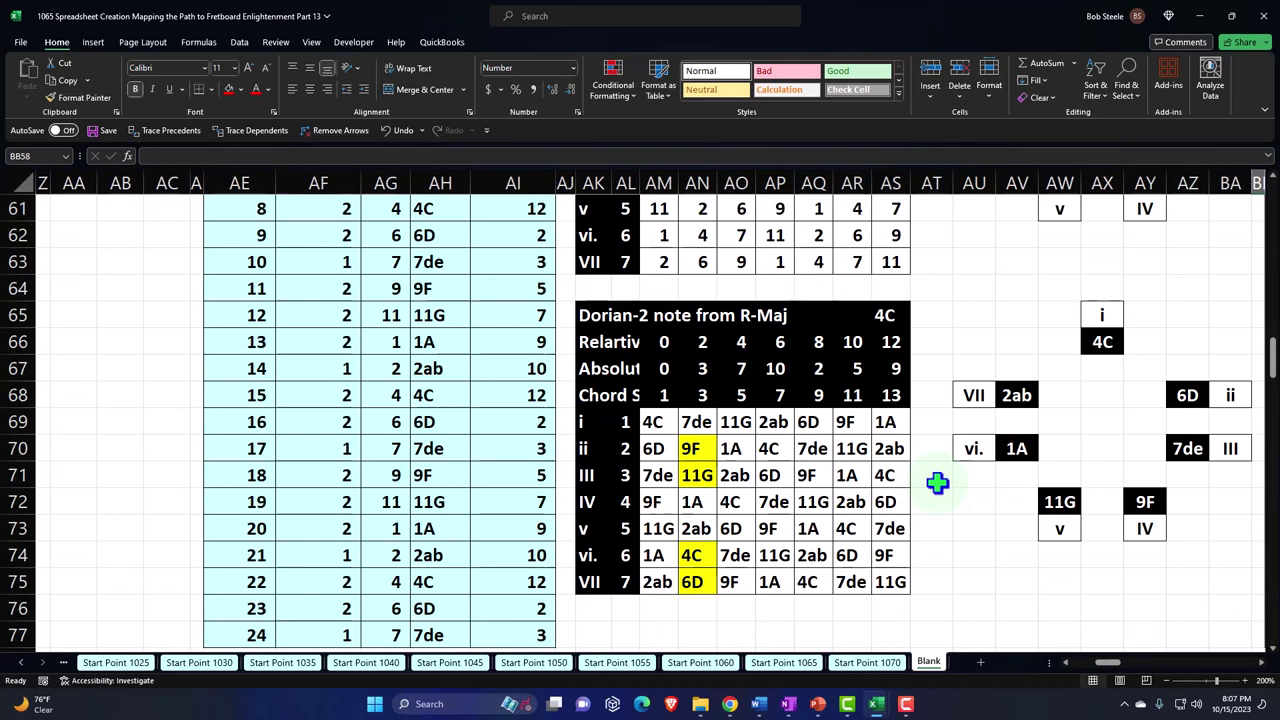
{"action": "left_click", "coordinate": [1022, 398]}
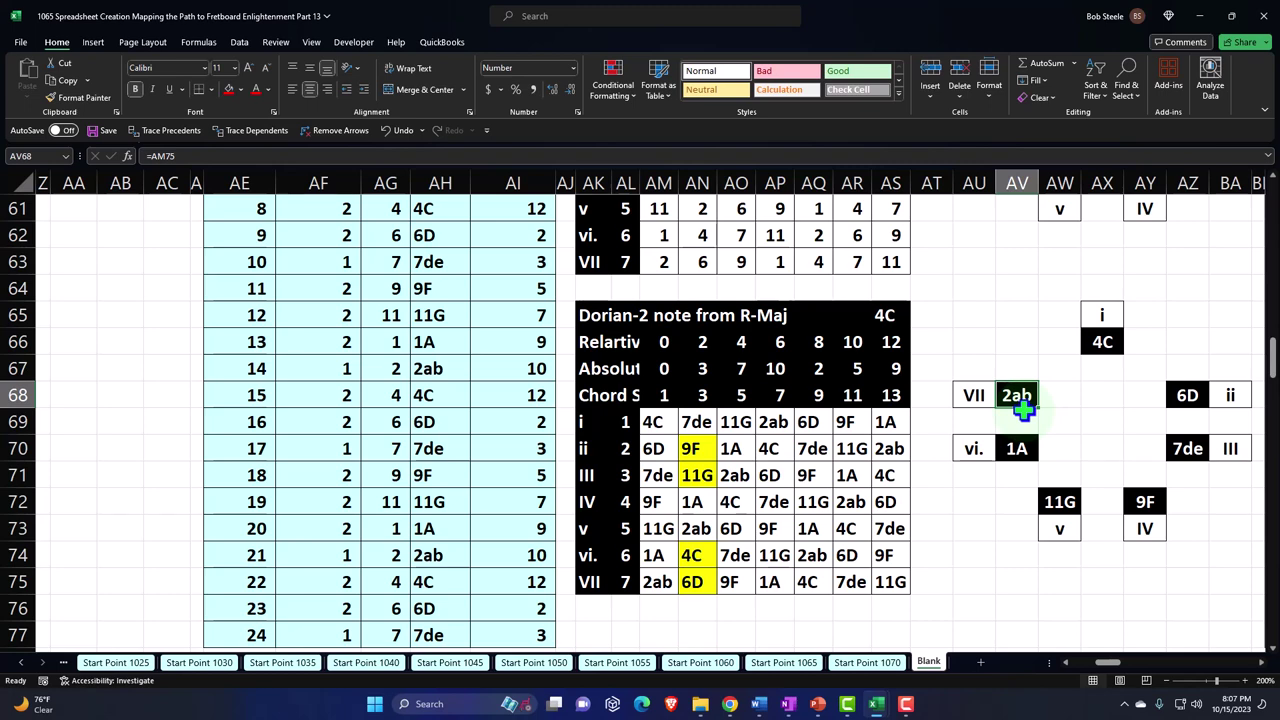
Step: Move through the Lydian, Mixolydian and Locrian blocks to the newest scale list
{"action": "key", "text": "Right"}
{"action": "key", "text": "Right"}
{"action": "key", "text": "Right"}
{"action": "key", "text": "Right"}
{"action": "key", "text": "Right"}
{"action": "key", "text": "Right"}
{"action": "key", "text": "Right"}
{"action": "key", "text": "Right"}
{"action": "key", "text": "Right"}
{"action": "key", "text": "Right"}
{"action": "key", "text": "Right"}
{"action": "key", "text": "Right"}
{"action": "key", "text": "Right"}
{"action": "key", "text": "Right"}
{"action": "key", "text": "Right"}
{"action": "key", "text": "Right"}
{"action": "key", "text": "Right"}
{"action": "key", "text": "Right"}
{"action": "key", "text": "Right"}
{"action": "key", "text": "Right"}
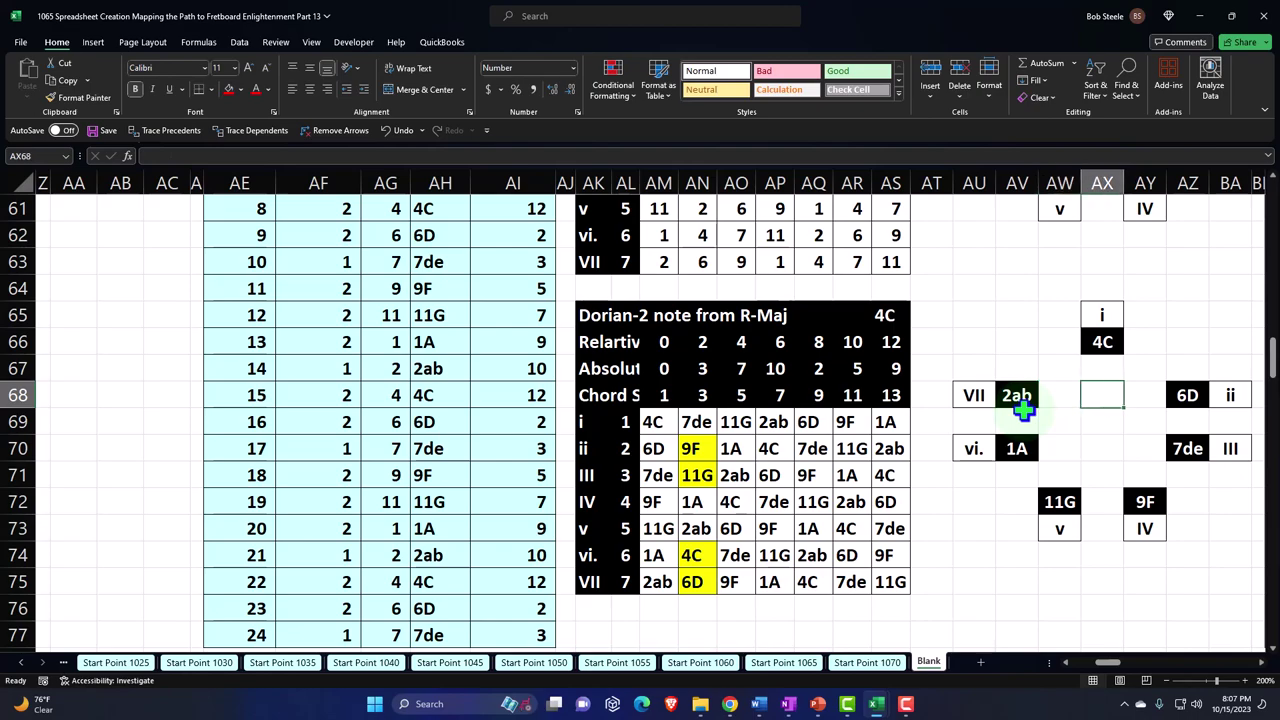
{"action": "key", "text": "Right"}
{"action": "key", "text": "Right"}
{"action": "key", "text": "Right"}
{"action": "key", "text": "Right"}
{"action": "key", "text": "Right"}
{"action": "key", "text": "Right"}
{"action": "key", "text": "Right"}
{"action": "key", "text": "Right"}
{"action": "key", "text": "Right"}
{"action": "key", "text": "Right"}
{"action": "key", "text": "Right"}
{"action": "key", "text": "Right"}
{"action": "key", "text": "Right"}
{"action": "key", "text": "Right"}
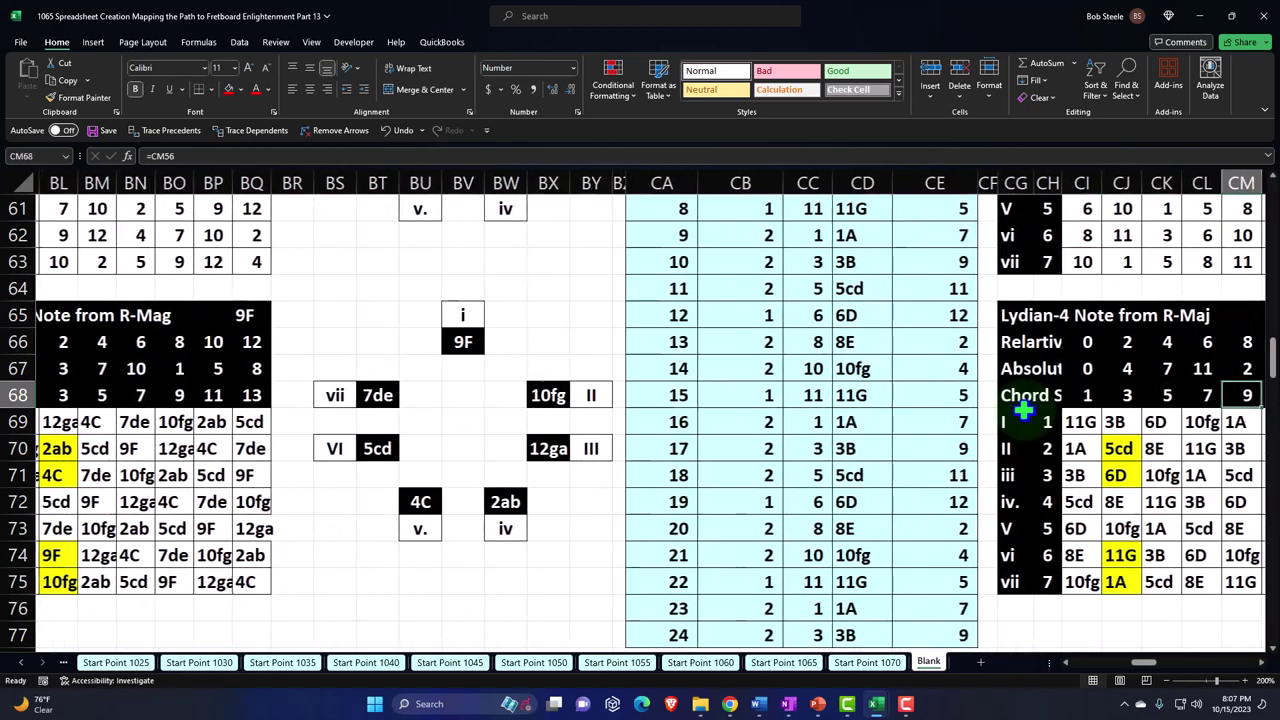
{"action": "key", "text": "Up"}
{"action": "key", "text": "Up"}
{"action": "key", "text": "Up"}
{"action": "key", "text": "Up"}
{"action": "key", "text": "Up"}
{"action": "key", "text": "Up"}
{"action": "key", "text": "Up"}
{"action": "key", "text": "Up"}
{"action": "key", "text": "Up"}
{"action": "key", "text": "Up"}
{"action": "key", "text": "Up"}
{"action": "key", "text": "Up"}
{"action": "key", "text": "Up"}
{"action": "key", "text": "Up"}
{"action": "key", "text": "Right"}
{"action": "key", "text": "Right"}
{"action": "key", "text": "Right"}
{"action": "key", "text": "Right"}
{"action": "key", "text": "Right"}
{"action": "key", "text": "Right"}
{"action": "key", "text": "Right"}
{"action": "key", "text": "Right"}
{"action": "key", "text": "Right"}
{"action": "key", "text": "Right"}
{"action": "key", "text": "Right"}
{"action": "key", "text": "Right"}
{"action": "key", "text": "Right"}
{"action": "key", "text": "Right"}
{"action": "key", "text": "Right"}
{"action": "key", "text": "Right"}
{"action": "key", "text": "Right"}
{"action": "key", "text": "Right"}
{"action": "key", "text": "Right"}
{"action": "key", "text": "Right"}
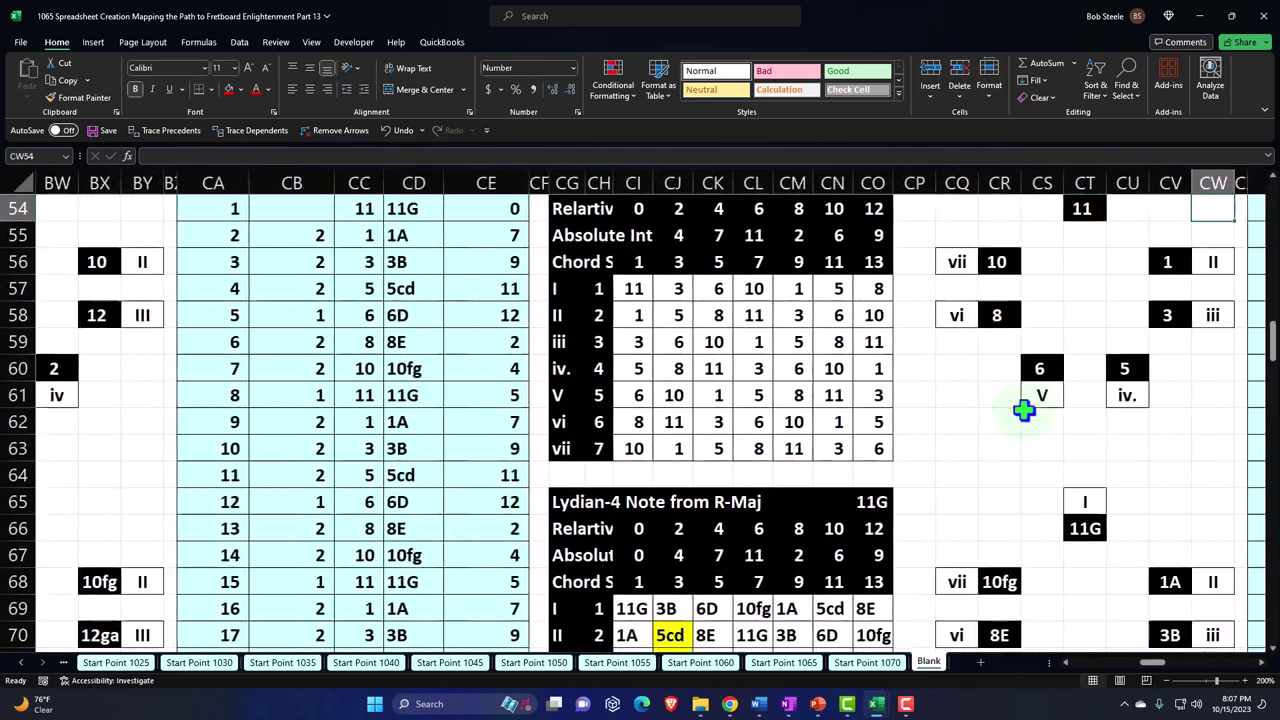
{"action": "key", "text": "Right"}
{"action": "key", "text": "Right"}
{"action": "key", "text": "Right"}
{"action": "key", "text": "Right"}
{"action": "key", "text": "Right"}
{"action": "key", "text": "Right"}
{"action": "key", "text": "Right"}
{"action": "key", "text": "Right"}
{"action": "key", "text": "Right"}
{"action": "key", "text": "Right"}
{"action": "key", "text": "Right"}
{"action": "key", "text": "Right"}
{"action": "key", "text": "Right"}
{"action": "key", "text": "Right"}
{"action": "key", "text": "Right"}
{"action": "key", "text": "Right"}
{"action": "key", "text": "Right"}
{"action": "key", "text": "Right"}
{"action": "key", "text": "Right"}
{"action": "key", "text": "Right"}
{"action": "key", "text": "Up"}
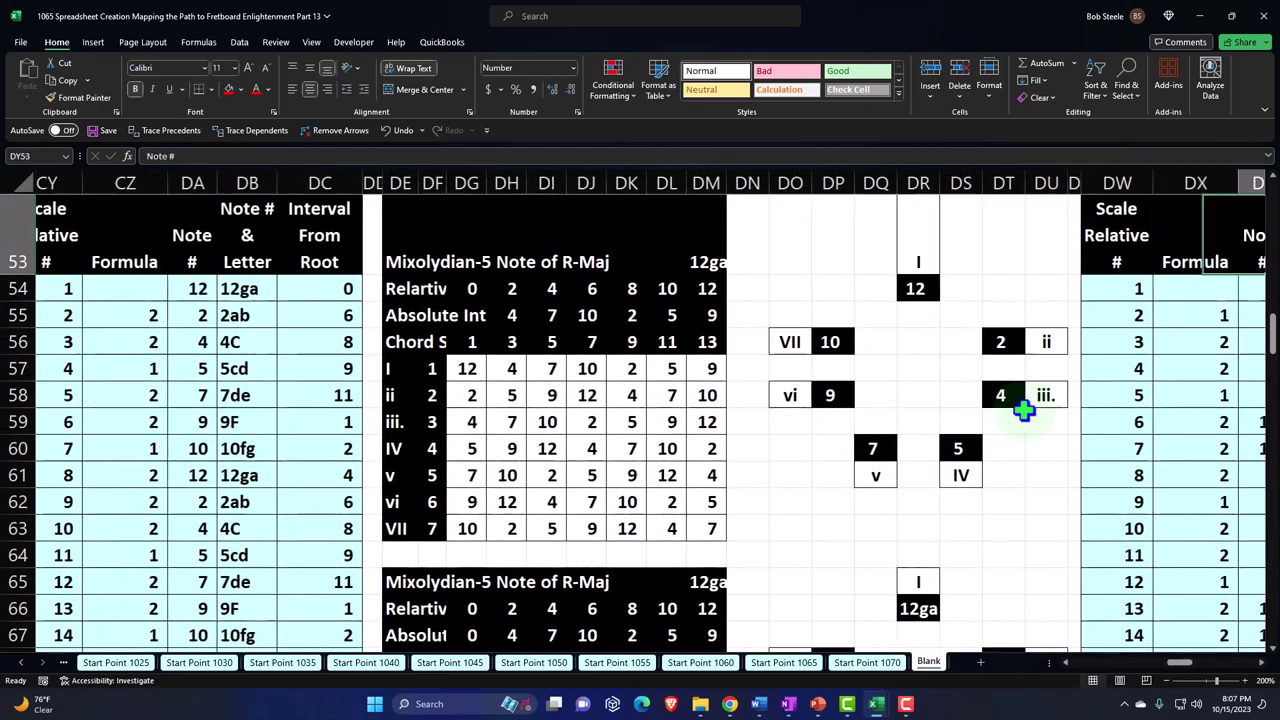
{"action": "key", "text": "Right"}
{"action": "key", "text": "Right"}
{"action": "key", "text": "Right"}
{"action": "key", "text": "Right"}
{"action": "key", "text": "Right"}
{"action": "key", "text": "Right"}
{"action": "key", "text": "Right"}
{"action": "key", "text": "Right"}
{"action": "key", "text": "Right"}
{"action": "key", "text": "Right"}
{"action": "key", "text": "Right"}
{"action": "key", "text": "Right"}
{"action": "key", "text": "Right"}
{"action": "key", "text": "Right"}
{"action": "key", "text": "Right"}
{"action": "key", "text": "Right"}
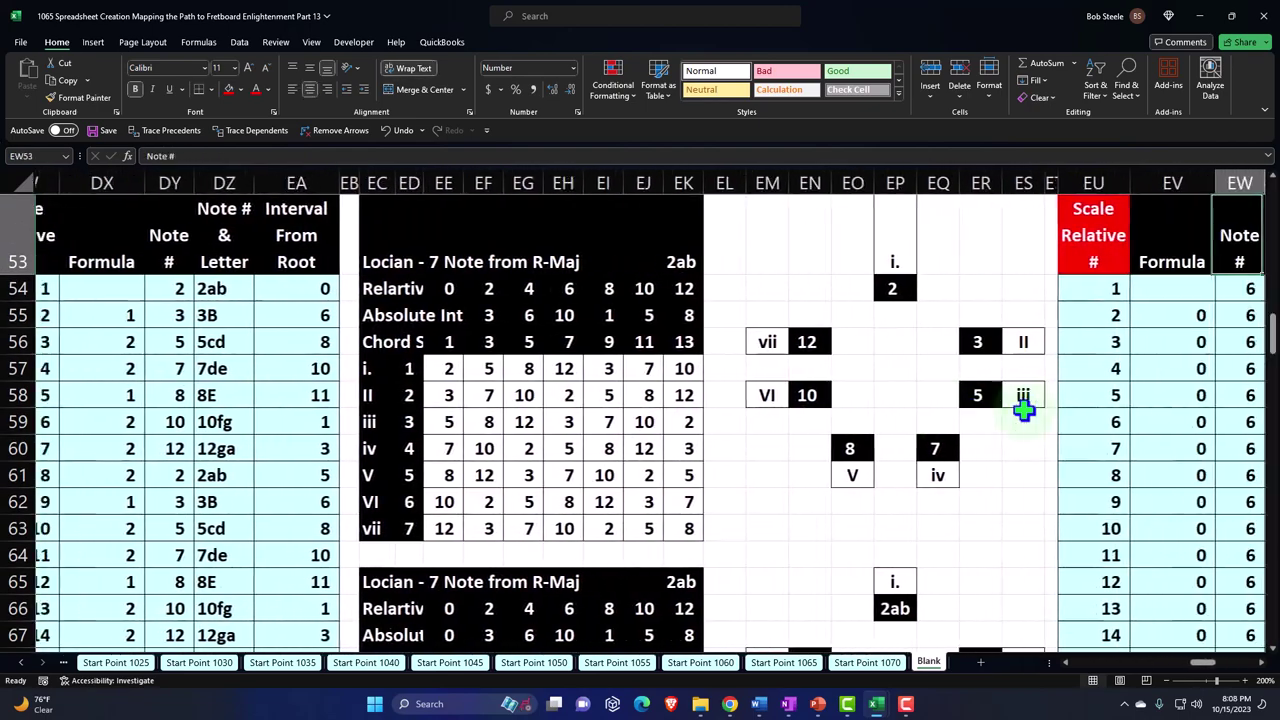
{"action": "key", "text": "Down"}
Step: Trace a trial reference to the Dorian Relative row, then cancel back to the new block's first step cell
{"action": "key", "text": "Left"}
{"action": "key", "text": "Left"}
{"action": "key", "text": "Left"}
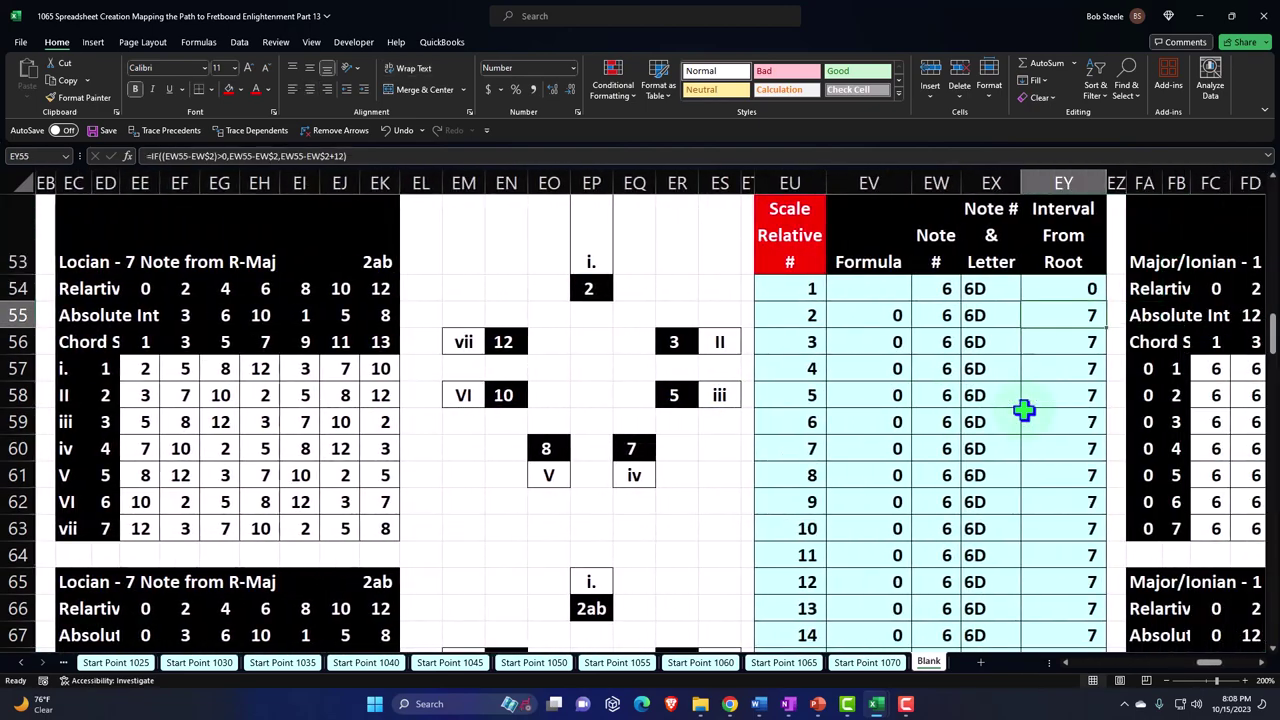
{"action": "key", "text": "Left"}
{"action": "key", "text": "Left"}
{"action": "type", "text": "="}
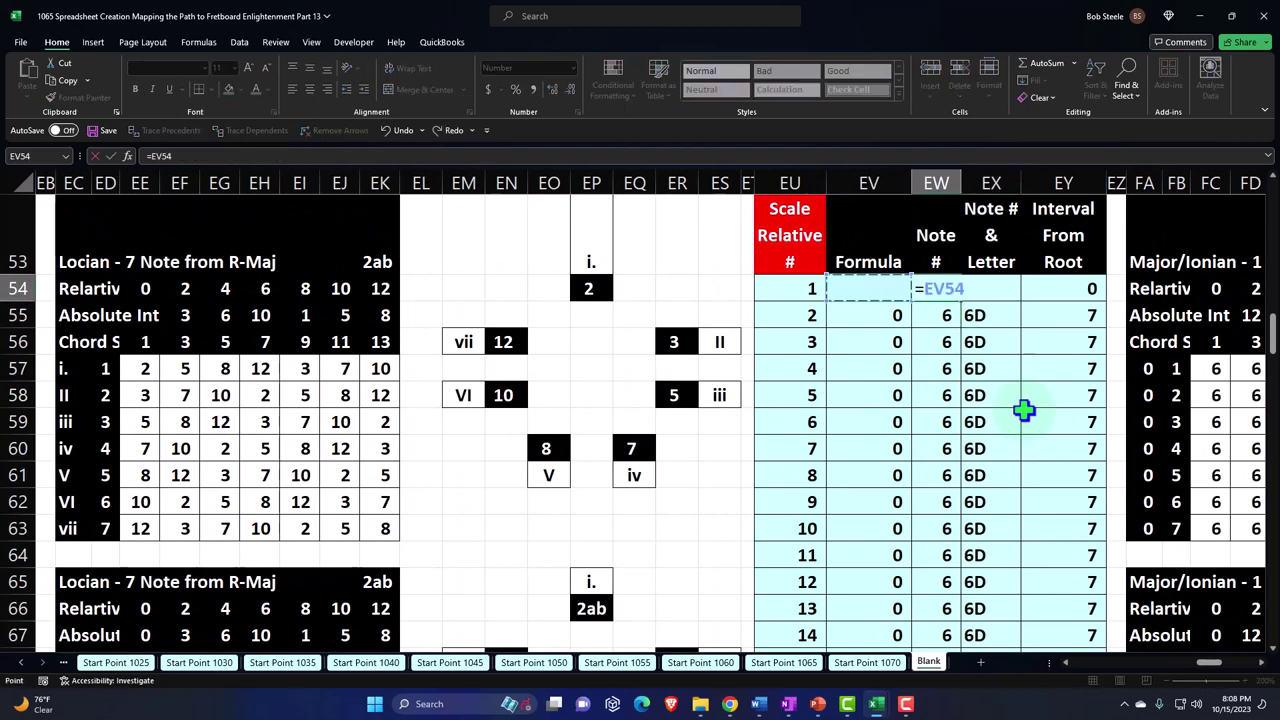
{"action": "key", "text": "Left"}
{"action": "key", "text": "Left"}
{"action": "key", "text": "Left"}
{"action": "key", "text": "Left"}
{"action": "key", "text": "Left"}
{"action": "key", "text": "Left"}
{"action": "key", "text": "Left"}
{"action": "key", "text": "Left"}
{"action": "key", "text": "Left"}
{"action": "key", "text": "Left"}
{"action": "key", "text": "Left"}
{"action": "key", "text": "Left"}
{"action": "key", "text": "Left"}
{"action": "key", "text": "Left"}
{"action": "key", "text": "Left"}
{"action": "key", "text": "Left"}
{"action": "key", "text": "Left"}
{"action": "key", "text": "Left"}
{"action": "key", "text": "Left"}
{"action": "key", "text": "Left"}
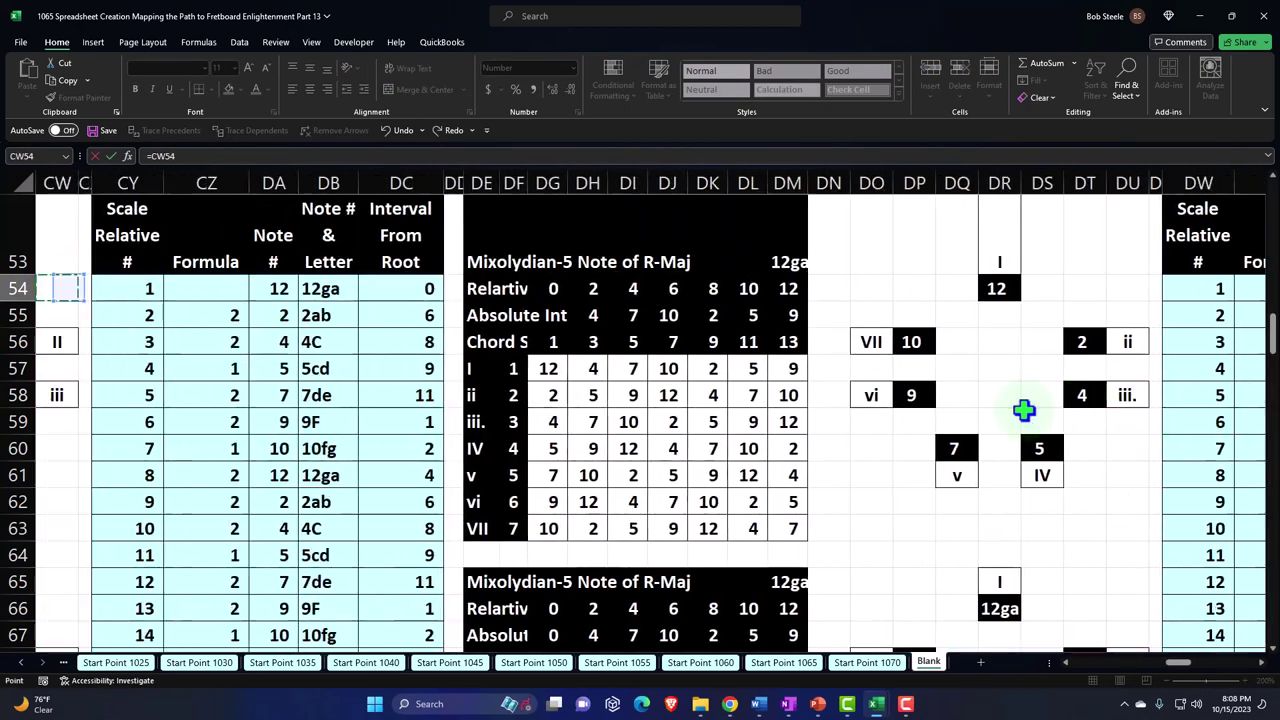
{"action": "key", "text": "Left"}
{"action": "key", "text": "Left"}
{"action": "key", "text": "Left"}
{"action": "key", "text": "Left"}
{"action": "key", "text": "Left"}
{"action": "key", "text": "Left"}
{"action": "key", "text": "Left"}
{"action": "key", "text": "Left"}
{"action": "key", "text": "Left"}
{"action": "key", "text": "Left"}
{"action": "key", "text": "Left"}
{"action": "key", "text": "Left"}
{"action": "key", "text": "Left"}
{"action": "key", "text": "Left"}
{"action": "key", "text": "Left"}
{"action": "key", "text": "Left"}
{"action": "key", "text": "Left"}
{"action": "key", "text": "Left"}
{"action": "key", "text": "Left"}
{"action": "key", "text": "Left"}
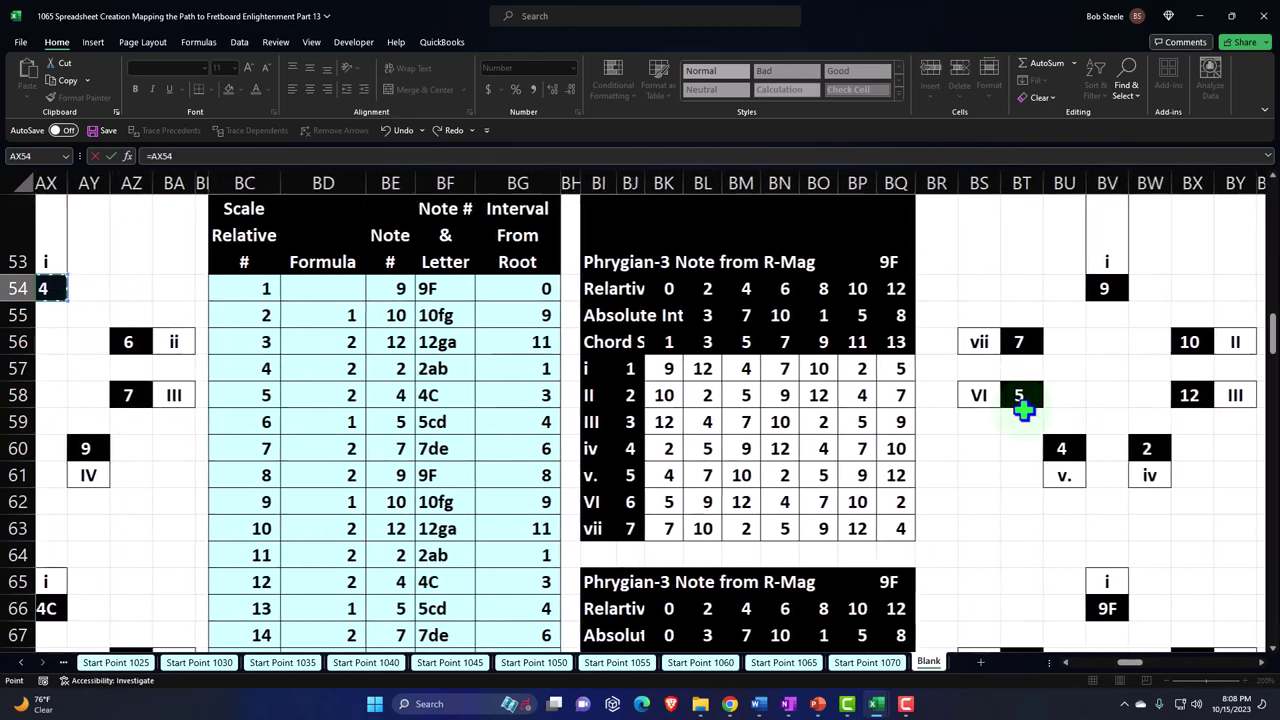
{"action": "key", "text": "Left"}
{"action": "key", "text": "Left"}
{"action": "key", "text": "Left"}
{"action": "key", "text": "Left"}
{"action": "key", "text": "Left"}
{"action": "key", "text": "Left"}
{"action": "key", "text": "Left"}
{"action": "key", "text": "Left"}
{"action": "key", "text": "Left"}
{"action": "key", "text": "Left"}
{"action": "key", "text": "Left"}
{"action": "key", "text": "Left"}
{"action": "key", "text": "Left"}
{"action": "key", "text": "Left"}
{"action": "key", "text": "Left"}
{"action": "key", "text": "Left"}
{"action": "key", "text": "Left"}
{"action": "key", "text": "Left"}
{"action": "key", "text": "Left"}
{"action": "key", "text": "Left"}
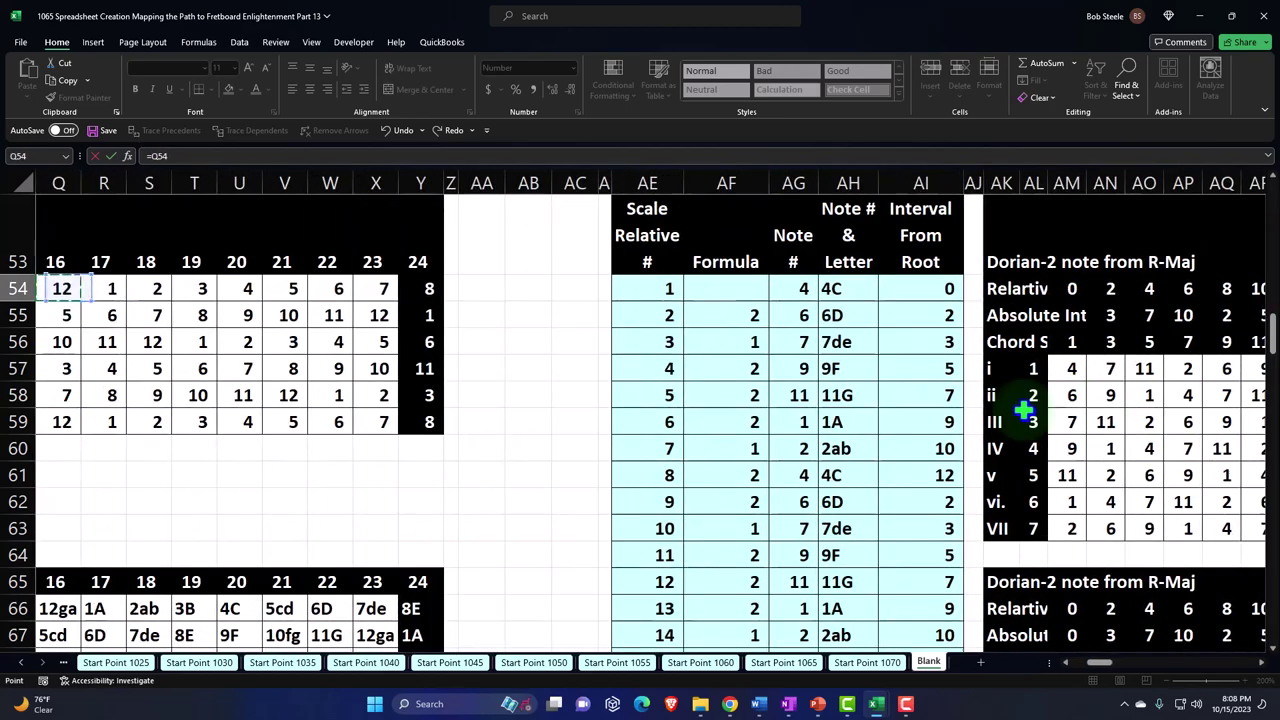
{"action": "key", "text": "Right"}
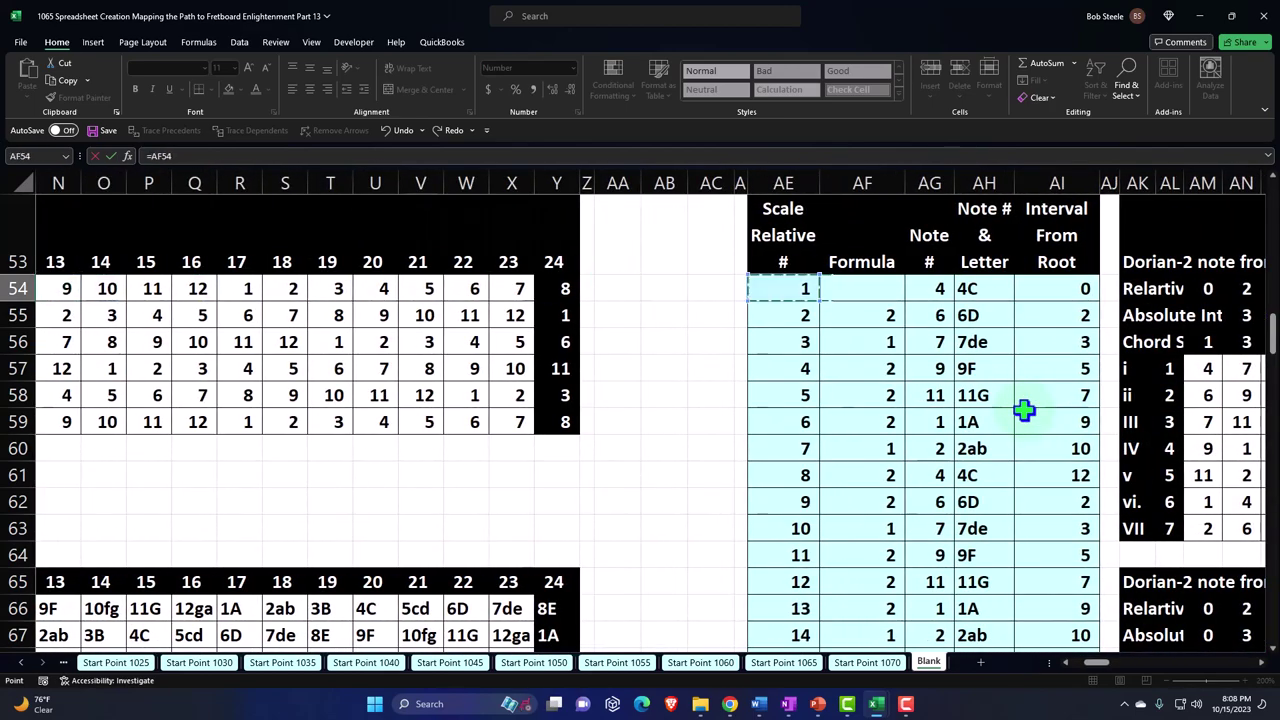
{"action": "key", "text": "Right"}
{"action": "key", "text": "Right"}
{"action": "key", "text": "Right"}
{"action": "key", "text": "Right"}
{"action": "key", "text": "Right"}
{"action": "key", "text": "Right"}
{"action": "key", "text": "Right"}
{"action": "key", "text": "Right"}
{"action": "key", "text": "Right"}
{"action": "key", "text": "Right"}
{"action": "key", "text": "Right"}
{"action": "key", "text": "Right"}
{"action": "key", "text": "Right"}
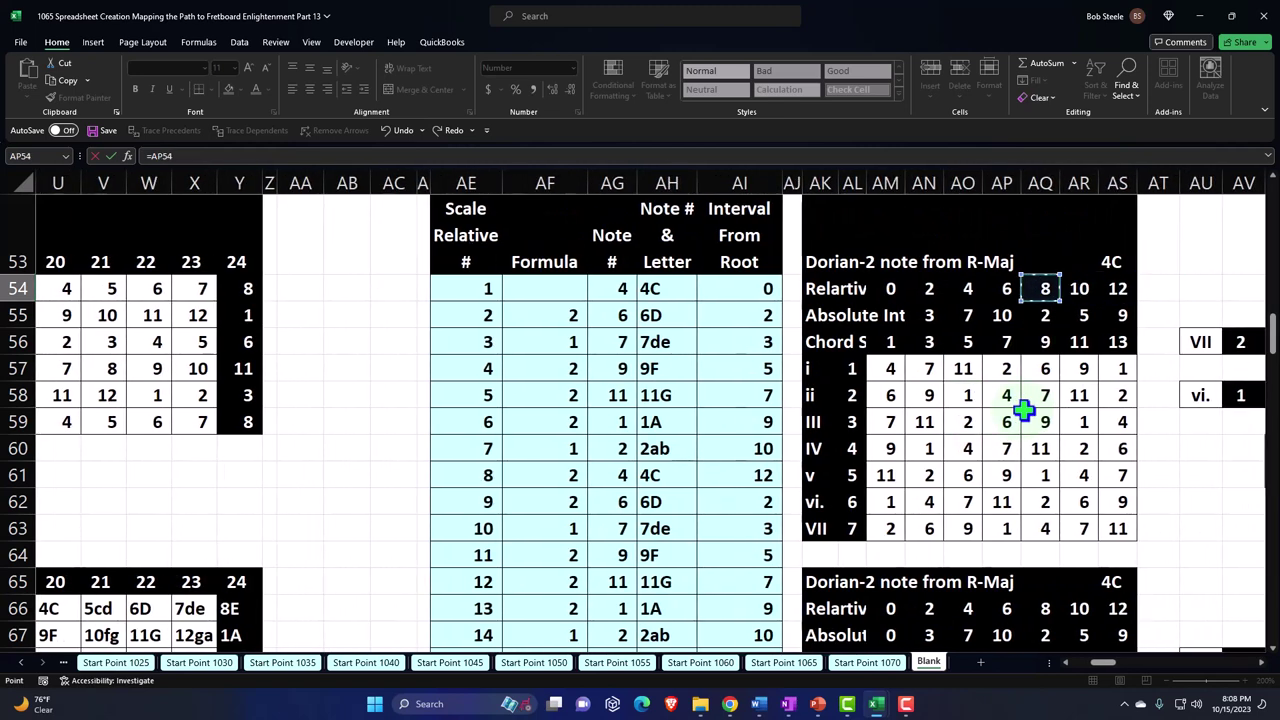
{"action": "key", "text": "Left"}
{"action": "key", "text": "Left"}
{"action": "key", "text": "Left"}
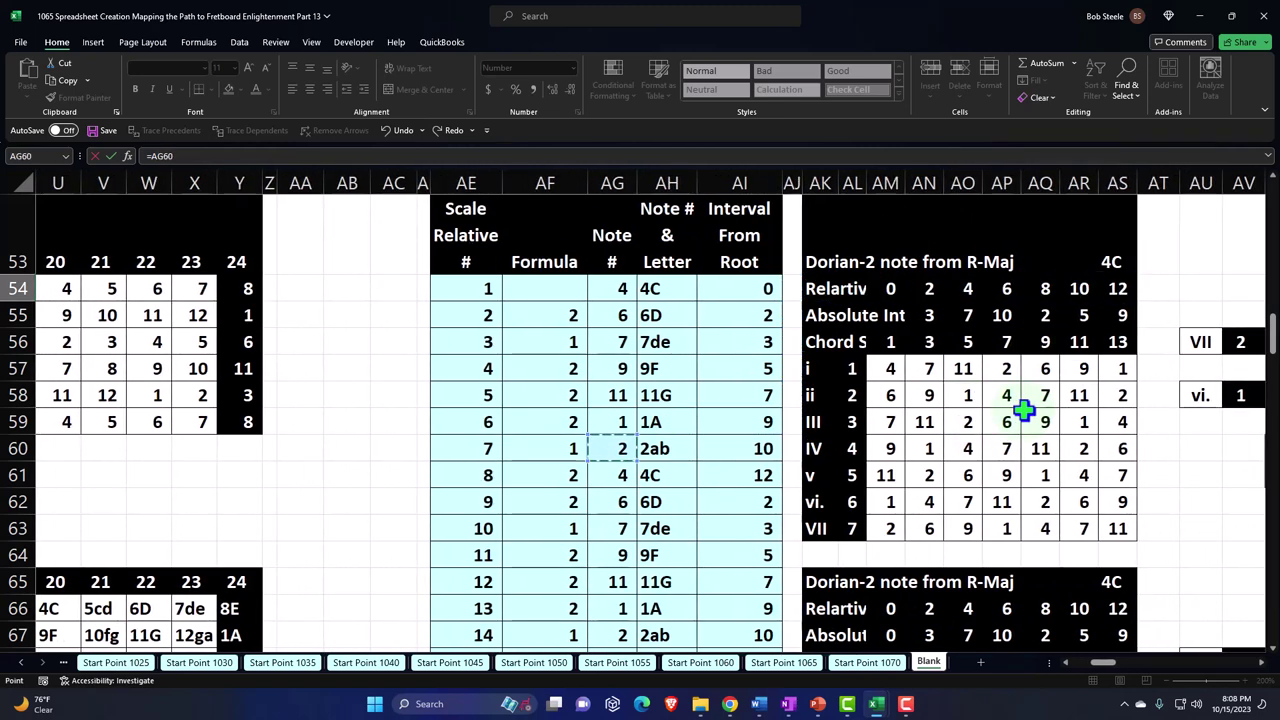
{"action": "key", "text": "Escape"}
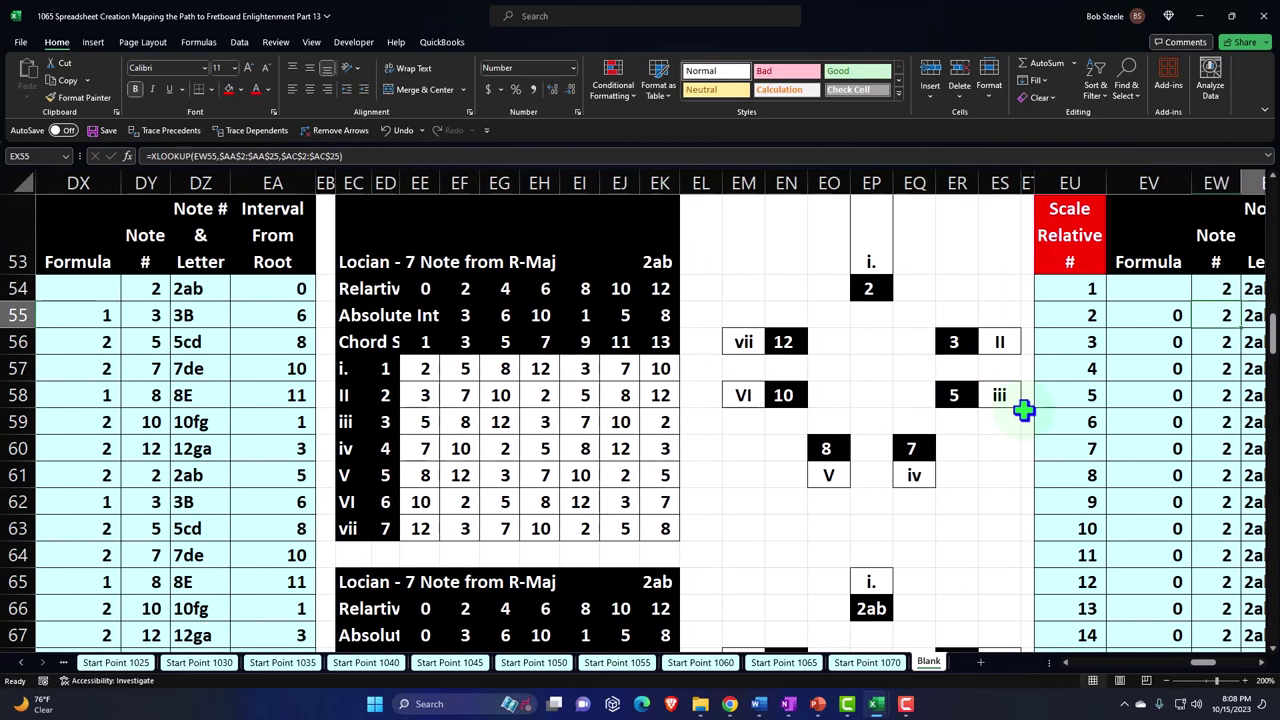
{"action": "key", "text": "Left"}
{"action": "key", "text": "Left"}
{"action": "key", "text": "Left"}
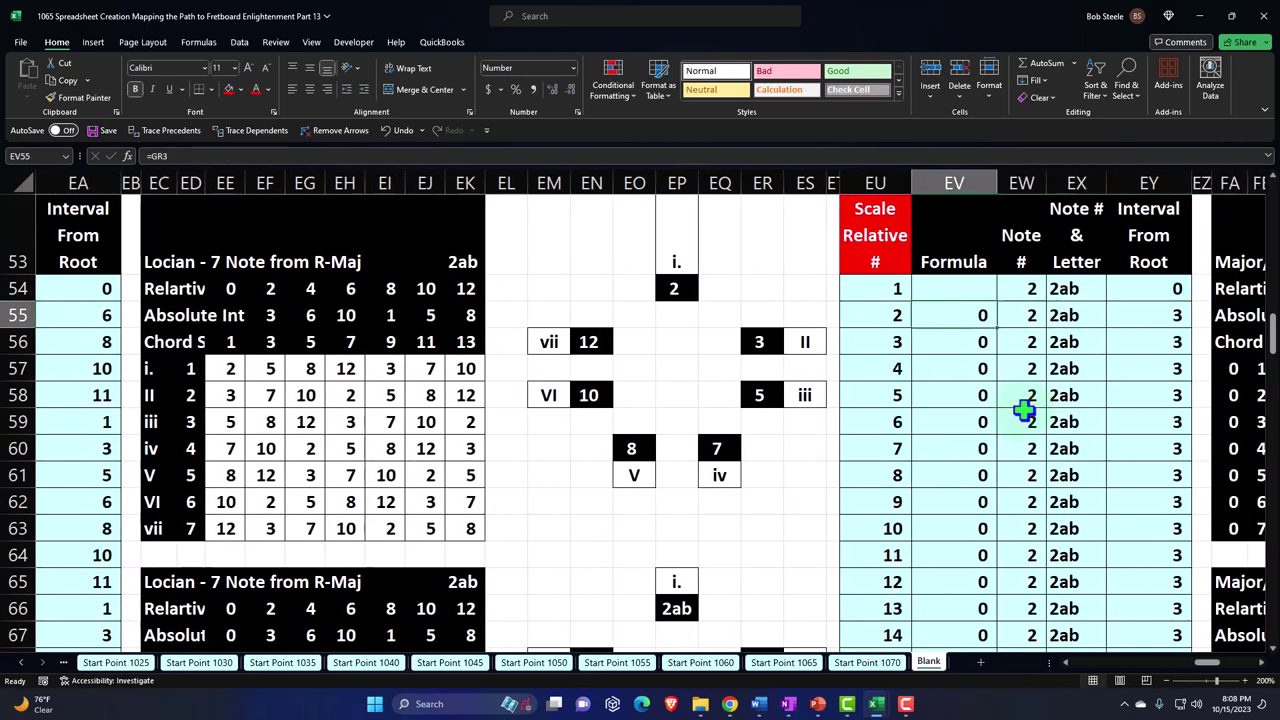
Step: Paste FA53's chained formula into EV55 and fill it down so the steps read 2, 2, 1, 2, 2, 2, 1
{"action": "type", "text": "="}
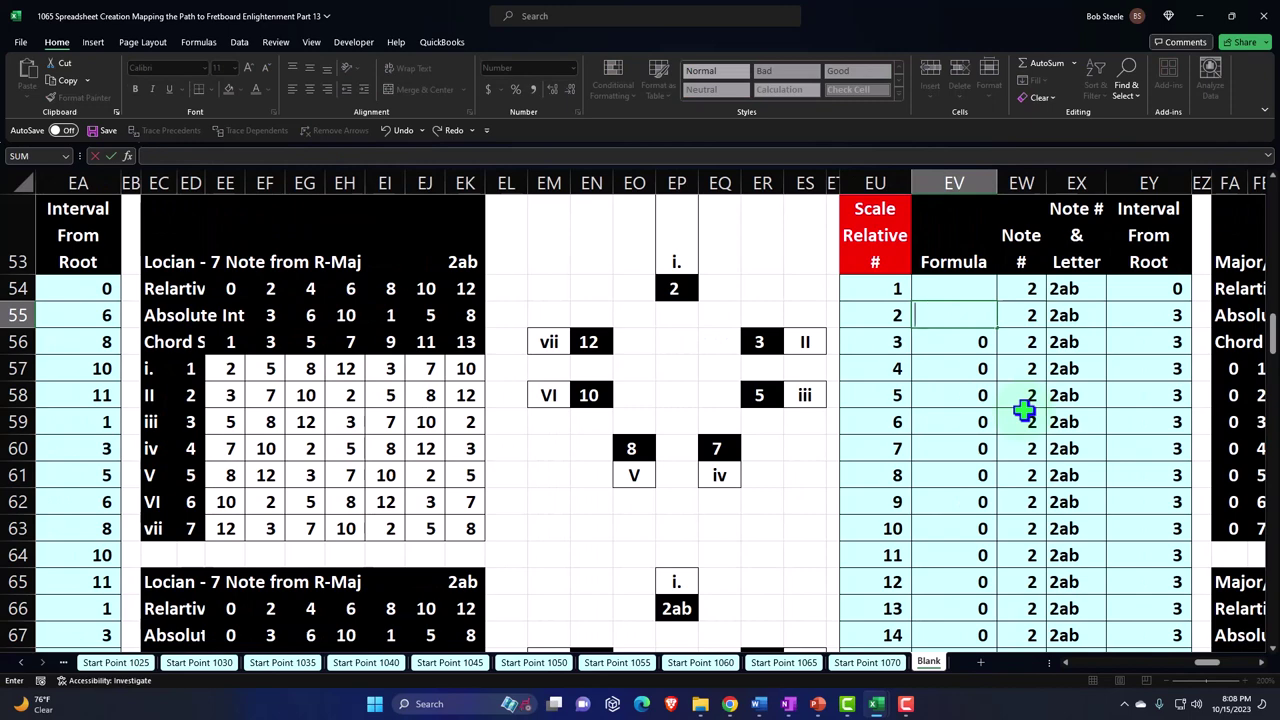
{"action": "key", "text": "Escape"}
{"action": "key", "text": "Right"}
{"action": "key", "text": "Right"}
{"action": "key", "text": "Right"}
{"action": "key", "text": "Right"}
{"action": "key", "text": "Right"}
{"action": "key", "text": "Right"}
{"action": "key", "text": "Right"}
{"action": "key", "text": "Right"}
{"action": "key", "text": "Right"}
{"action": "key", "text": "Right"}
{"action": "key", "text": "Right"}
{"action": "key", "text": "Right"}
{"action": "key", "text": "Right"}
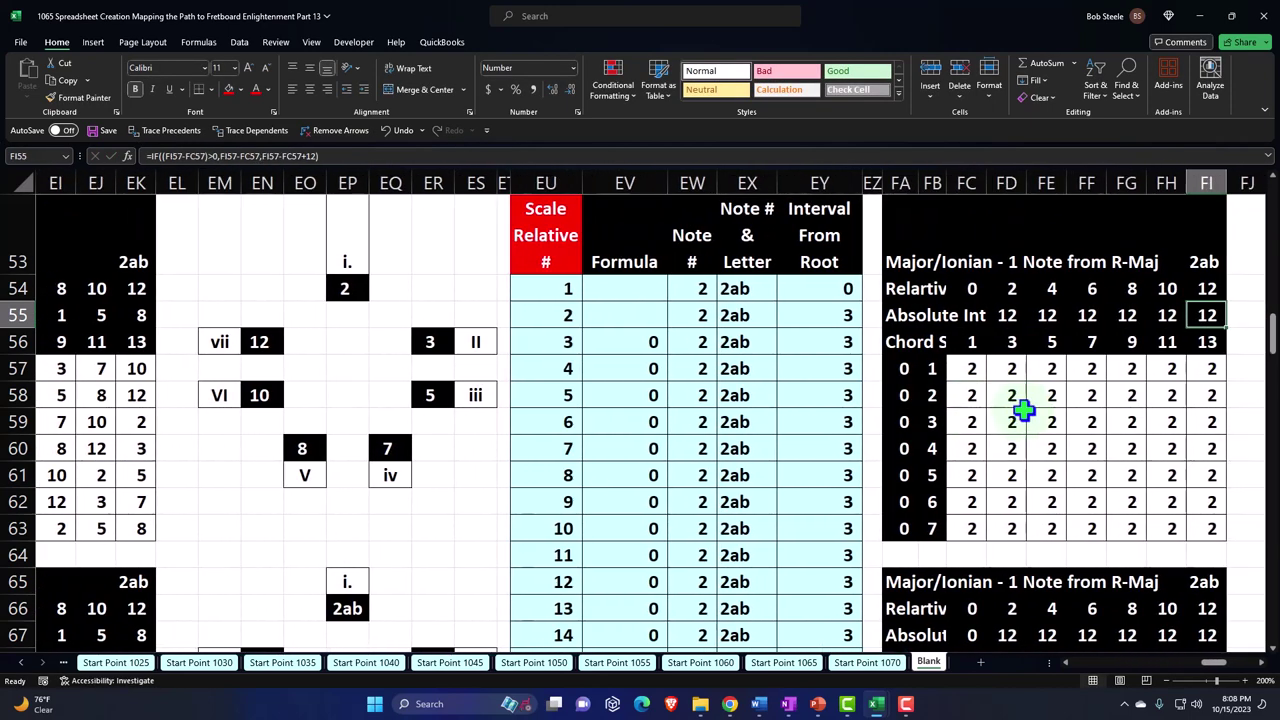
{"action": "left_click", "coordinate": [897, 258]}
{"action": "key", "text": "ctrl+c"}
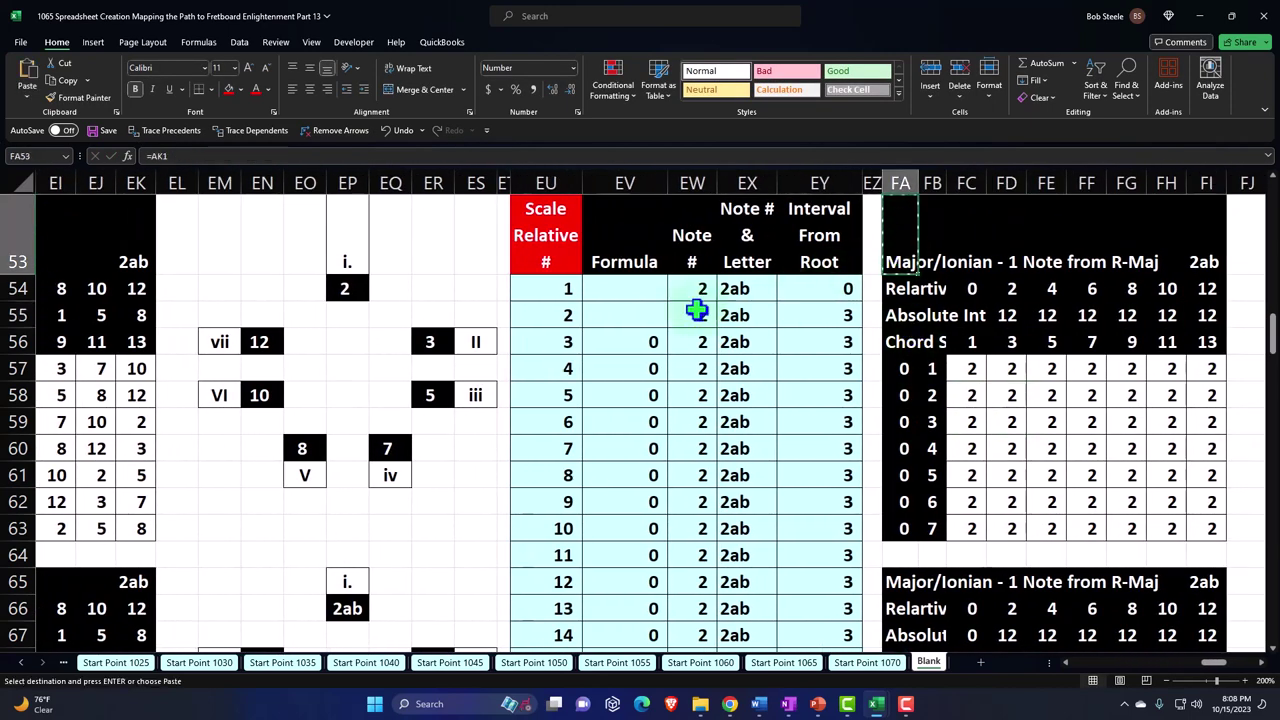
{"action": "left_click", "coordinate": [634, 316]}
{"action": "right_click", "coordinate": [634, 316]}
{"action": "left_click", "coordinate": [709, 360]}
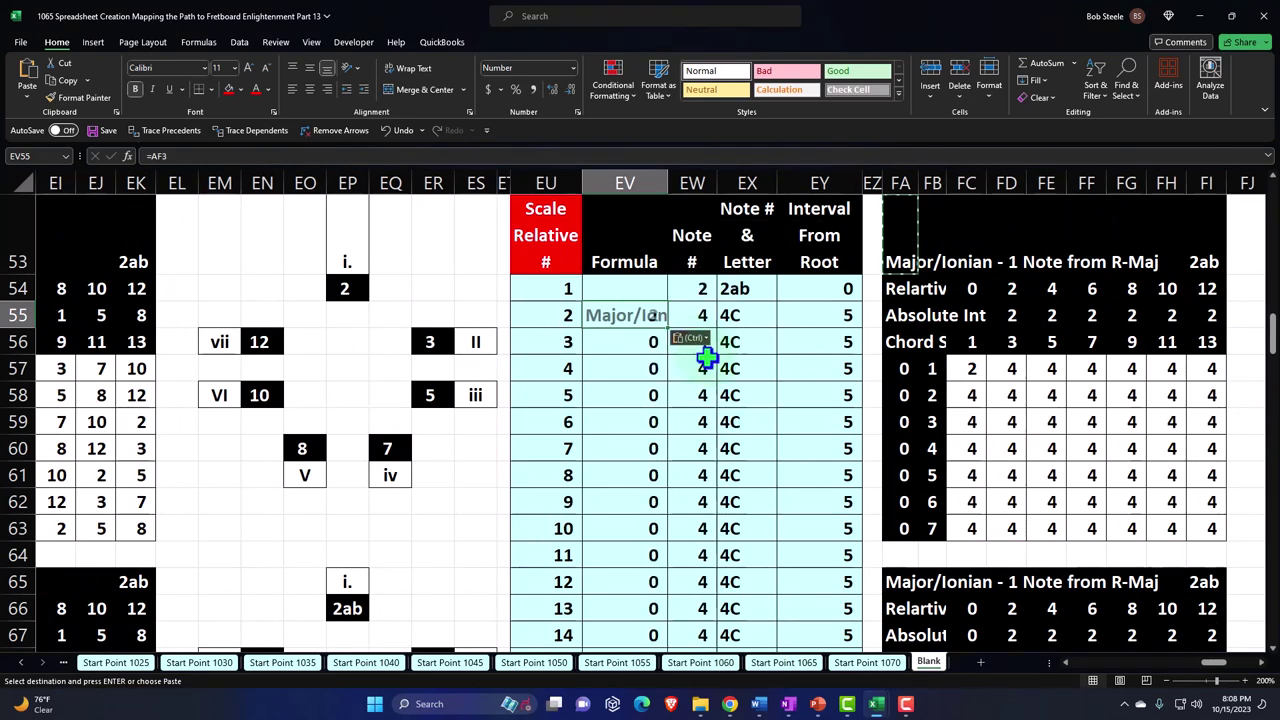
{"action": "double_click", "coordinate": [668, 328]}
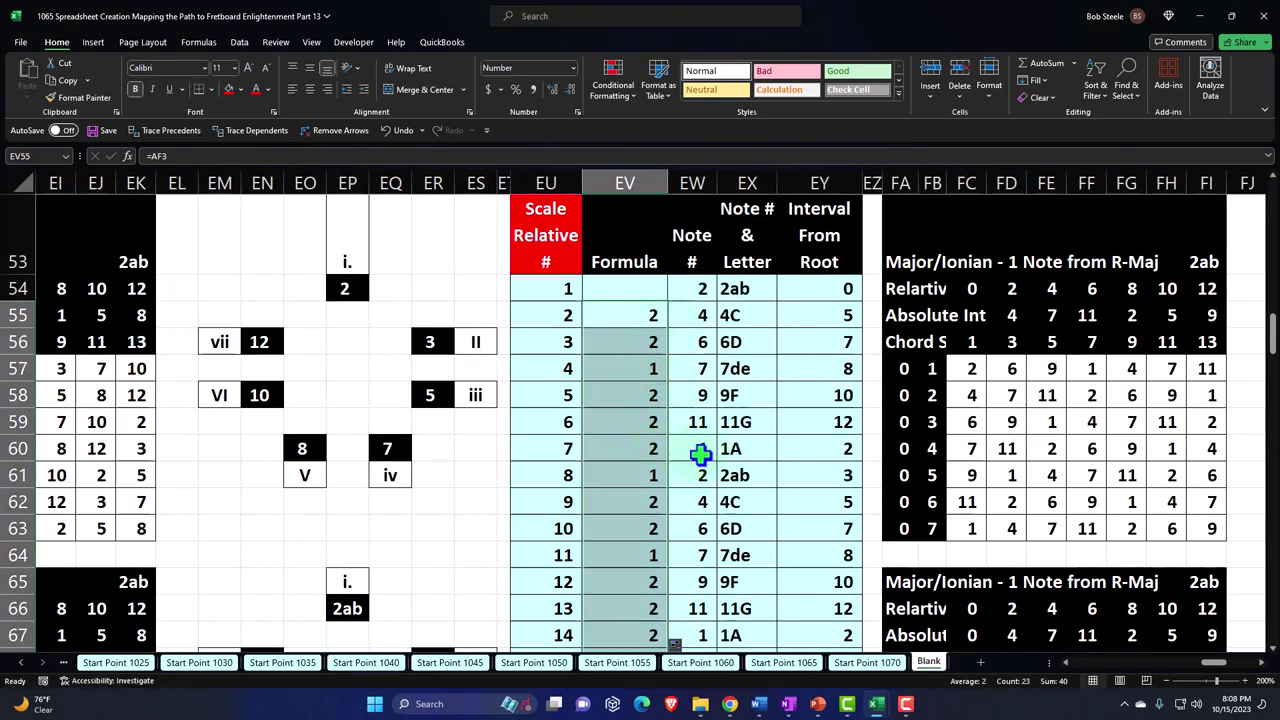
{"action": "left_click", "coordinate": [897, 262]}
Step: Paste FA53's formula into FA57 as formulas only and fill it to FA63, labelling rows I through vii
{"action": "key", "text": "ctrl+c"}
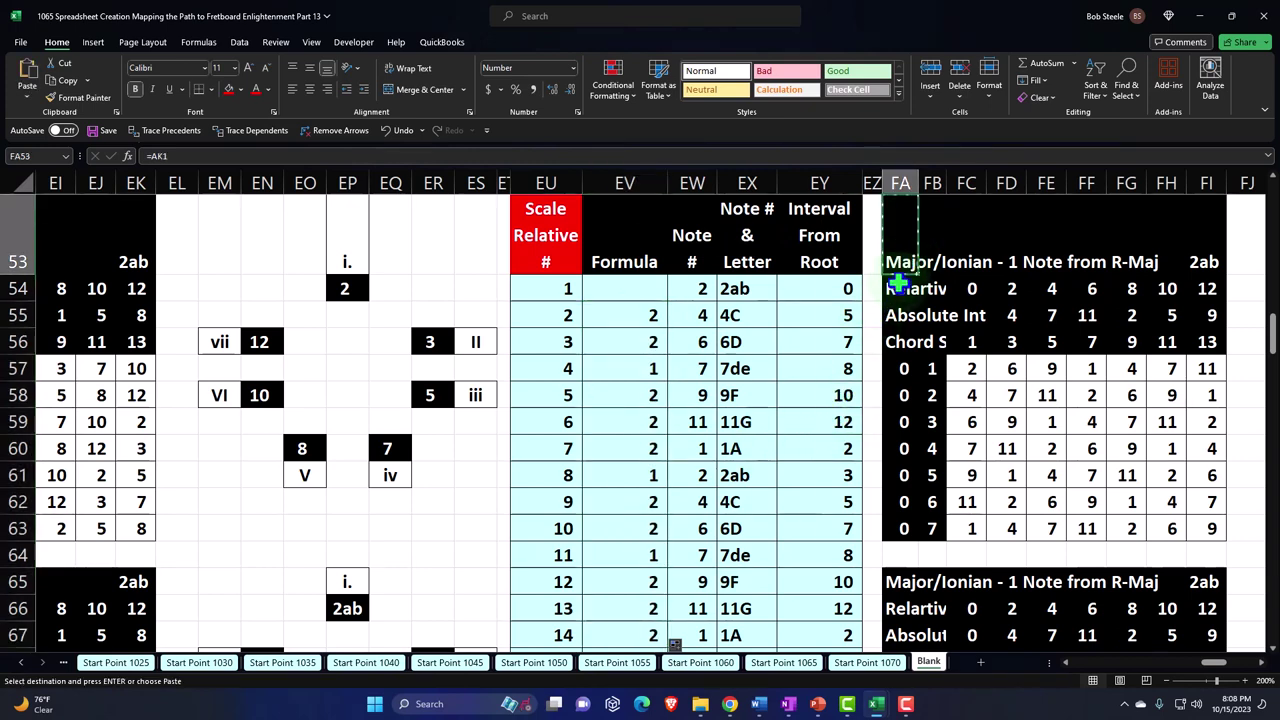
{"action": "right_click", "coordinate": [895, 369]}
{"action": "left_click", "coordinate": [934, 360]}
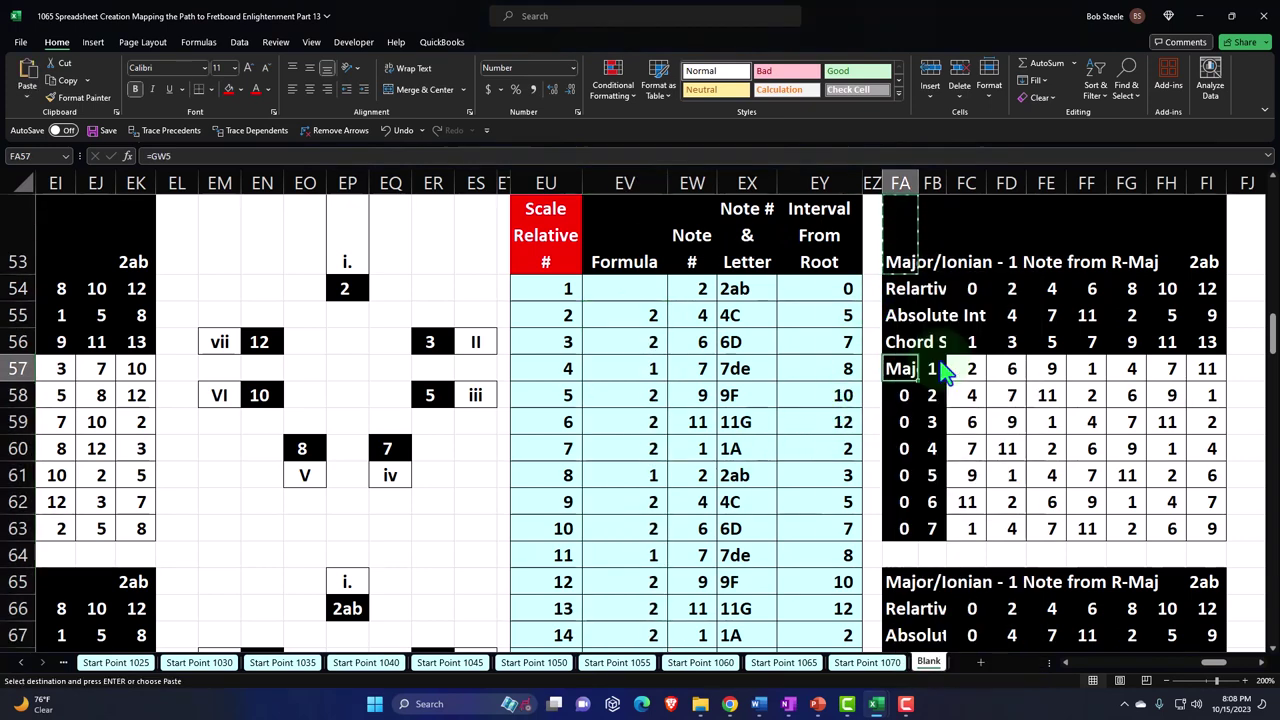
{"action": "right_click", "coordinate": [901, 369]}
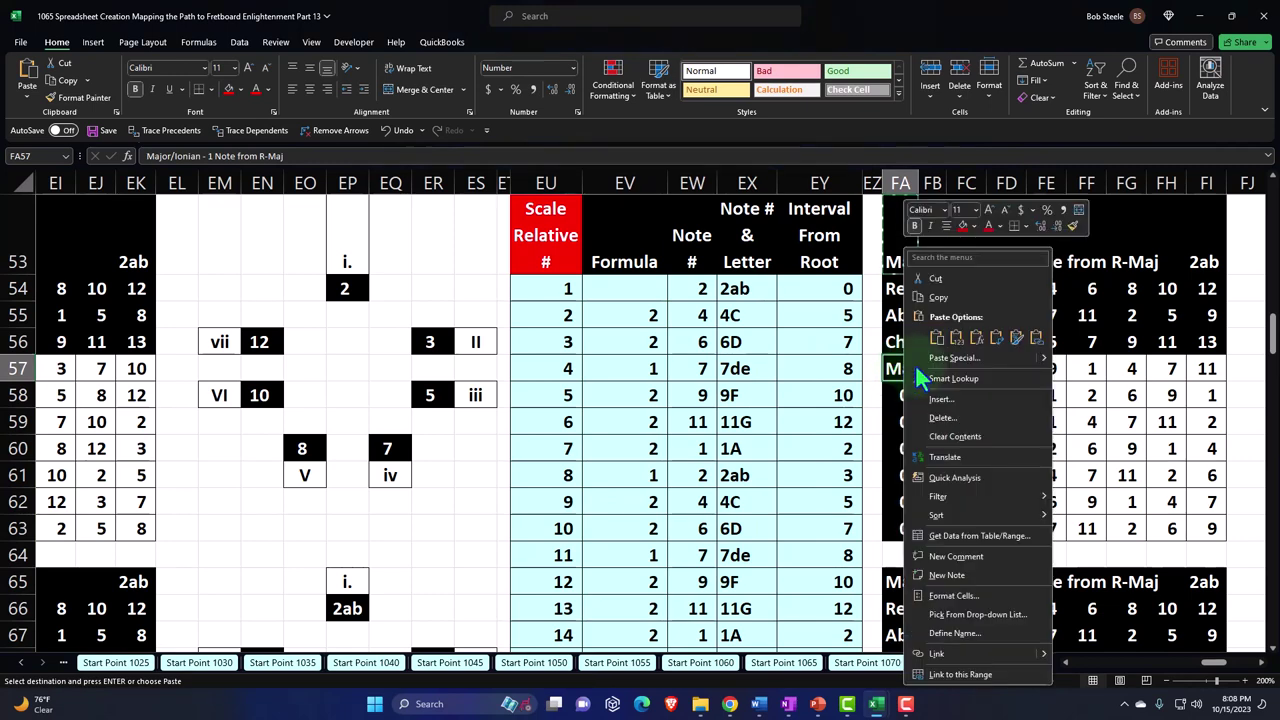
{"action": "left_click", "coordinate": [970, 337]}
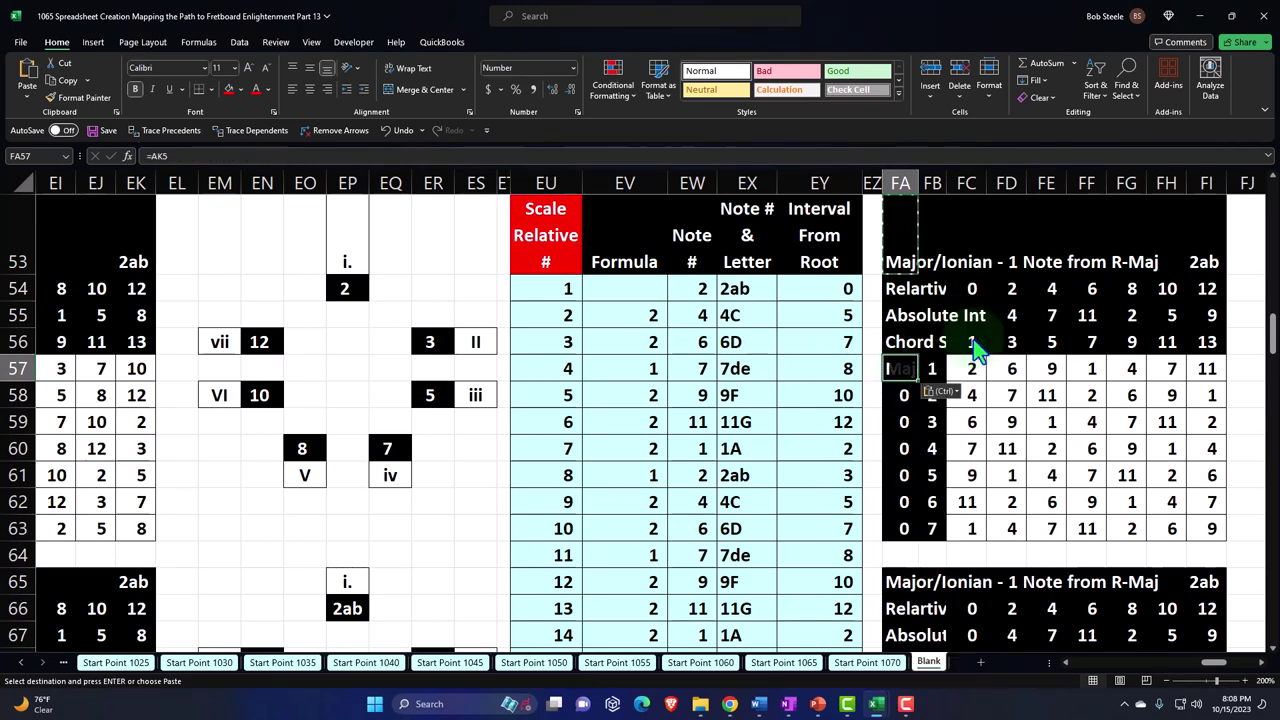
{"action": "double_click", "coordinate": [919, 382]}
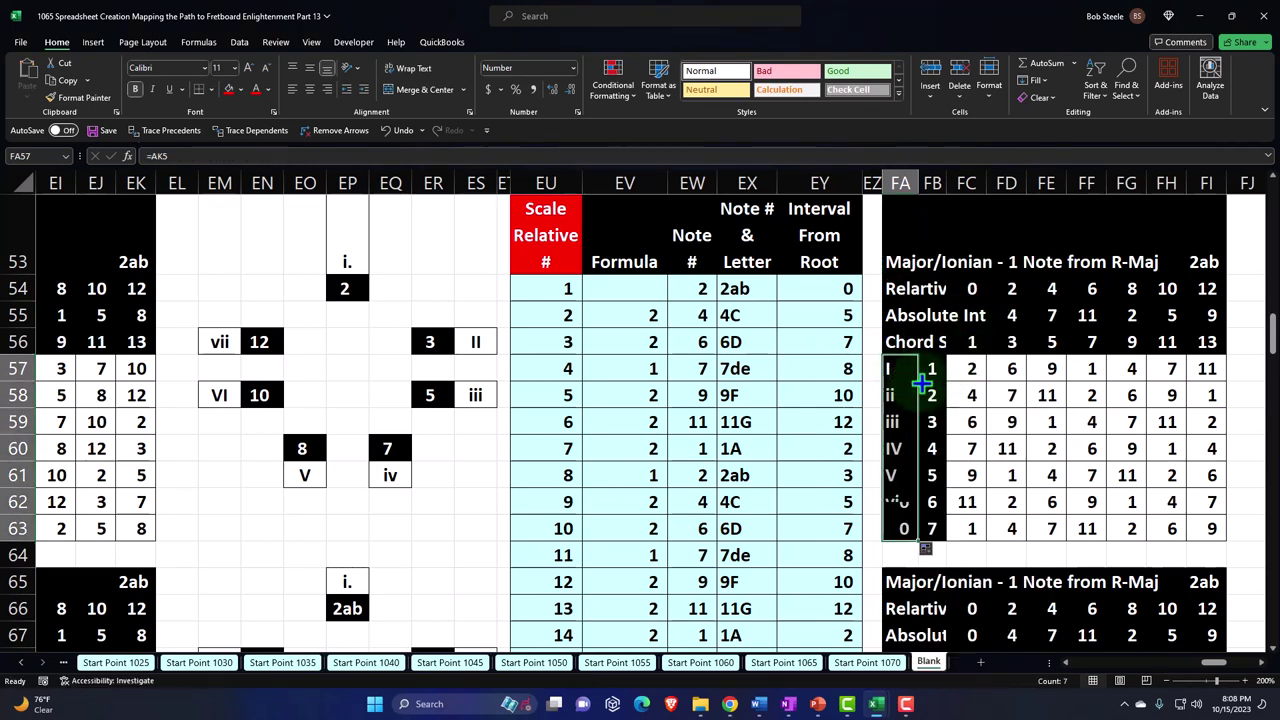
{"action": "left_click", "coordinate": [831, 325]}
{"action": "key", "text": "Left"}
{"action": "key", "text": "Left"}
{"action": "key", "text": "Left"}
{"action": "key", "text": "Left"}
{"action": "key", "text": "Left"}
{"action": "key", "text": "Left"}
{"action": "key", "text": "Left"}
{"action": "key", "text": "Left"}
{"action": "key", "text": "Left"}
{"action": "key", "text": "Left"}
{"action": "key", "text": "Left"}
{"action": "key", "text": "Left"}
{"action": "key", "text": "Left"}
{"action": "key", "text": "Left"}
{"action": "key", "text": "Left"}
{"action": "key", "text": "Left"}
{"action": "key", "text": "Left"}
{"action": "key", "text": "Left"}
{"action": "key", "text": "Left"}
{"action": "key", "text": "Left"}
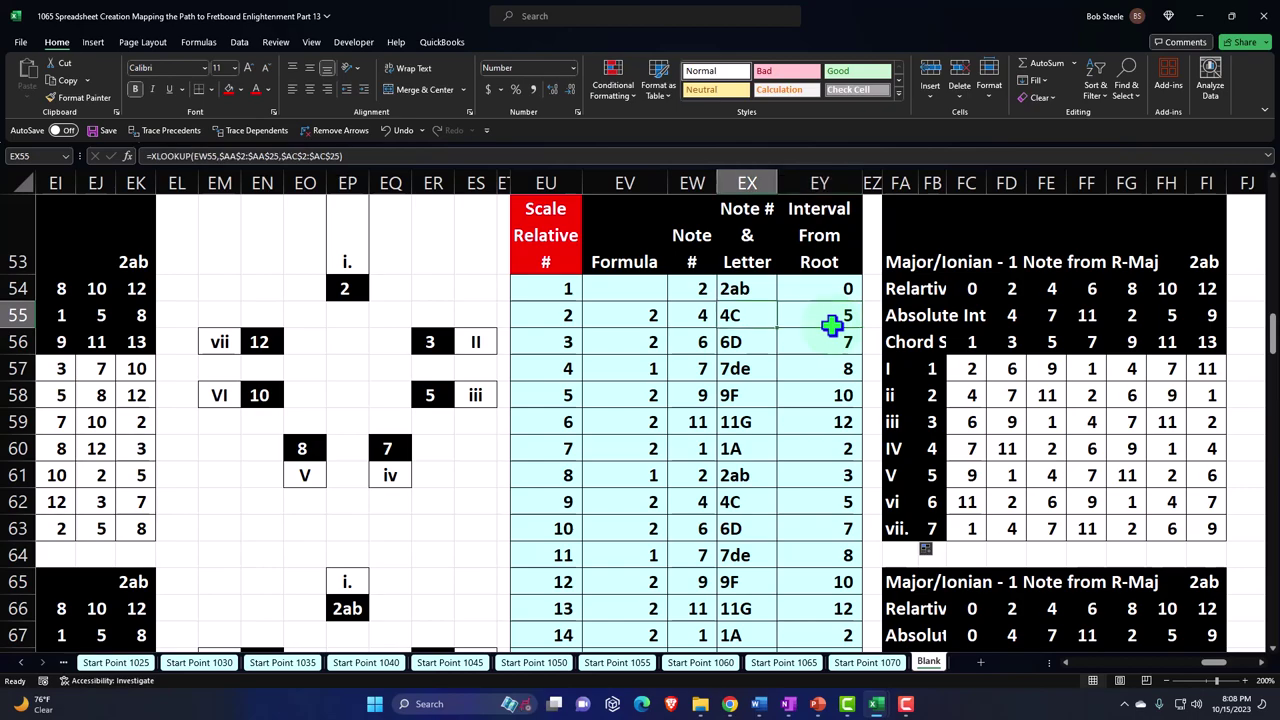
{"action": "key", "text": "Left"}
{"action": "key", "text": "Left"}
{"action": "key", "text": "Left"}
{"action": "key", "text": "Left"}
{"action": "key", "text": "Left"}
{"action": "key", "text": "Left"}
{"action": "key", "text": "Left"}
{"action": "key", "text": "Left"}
{"action": "key", "text": "Left"}
{"action": "key", "text": "Left"}
{"action": "key", "text": "Left"}
{"action": "key", "text": "Left"}
{"action": "key", "text": "Left"}
{"action": "key", "text": "Left"}
{"action": "key", "text": "Left"}
{"action": "key", "text": "Left"}
{"action": "key", "text": "Left"}
{"action": "key", "text": "Left"}
{"action": "key", "text": "Left"}
{"action": "key", "text": "Left"}
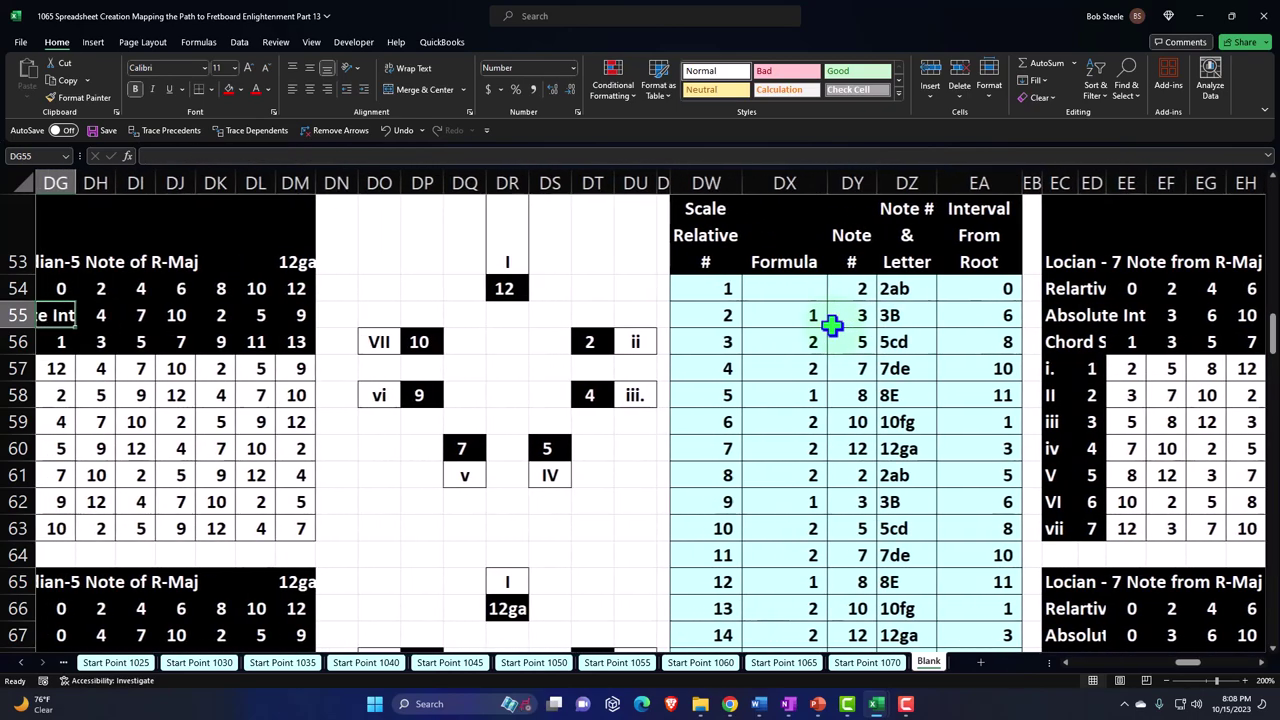
{"action": "key", "text": "Left"}
{"action": "key", "text": "Left"}
{"action": "key", "text": "Left"}
{"action": "key", "text": "Left"}
{"action": "key", "text": "Left"}
{"action": "key", "text": "Left"}
{"action": "key", "text": "Left"}
{"action": "key", "text": "Left"}
{"action": "key", "text": "Left"}
{"action": "key", "text": "Left"}
{"action": "key", "text": "Left"}
{"action": "key", "text": "Left"}
{"action": "key", "text": "Left"}
{"action": "key", "text": "Left"}
{"action": "key", "text": "Left"}
{"action": "key", "text": "Left"}
{"action": "key", "text": "Left"}
{"action": "key", "text": "Left"}
{"action": "key", "text": "Left"}
{"action": "key", "text": "Left"}
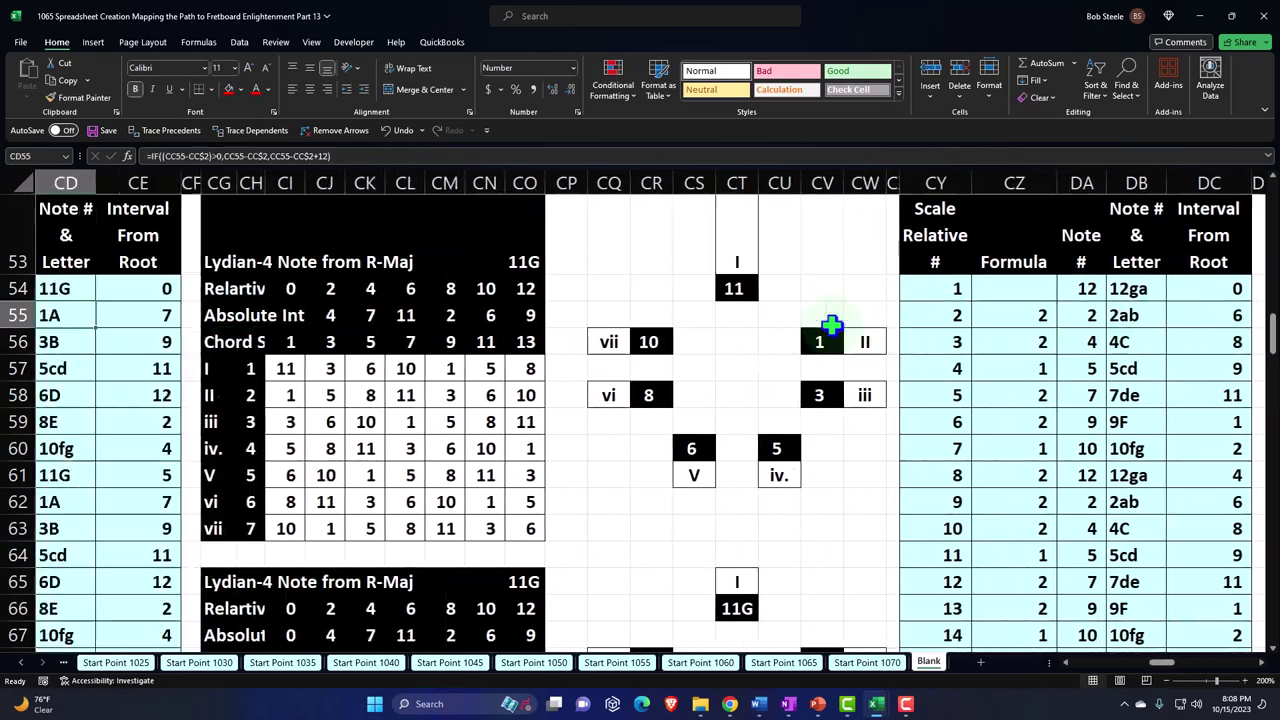
{"action": "key", "text": "Left"}
{"action": "key", "text": "Left"}
{"action": "key", "text": "Left"}
{"action": "key", "text": "Left"}
{"action": "key", "text": "Left"}
{"action": "key", "text": "Left"}
{"action": "key", "text": "Left"}
{"action": "key", "text": "Left"}
{"action": "key", "text": "Left"}
{"action": "key", "text": "Left"}
{"action": "key", "text": "Left"}
{"action": "key", "text": "Left"}
{"action": "key", "text": "Left"}
{"action": "key", "text": "Left"}
{"action": "key", "text": "Left"}
{"action": "key", "text": "Left"}
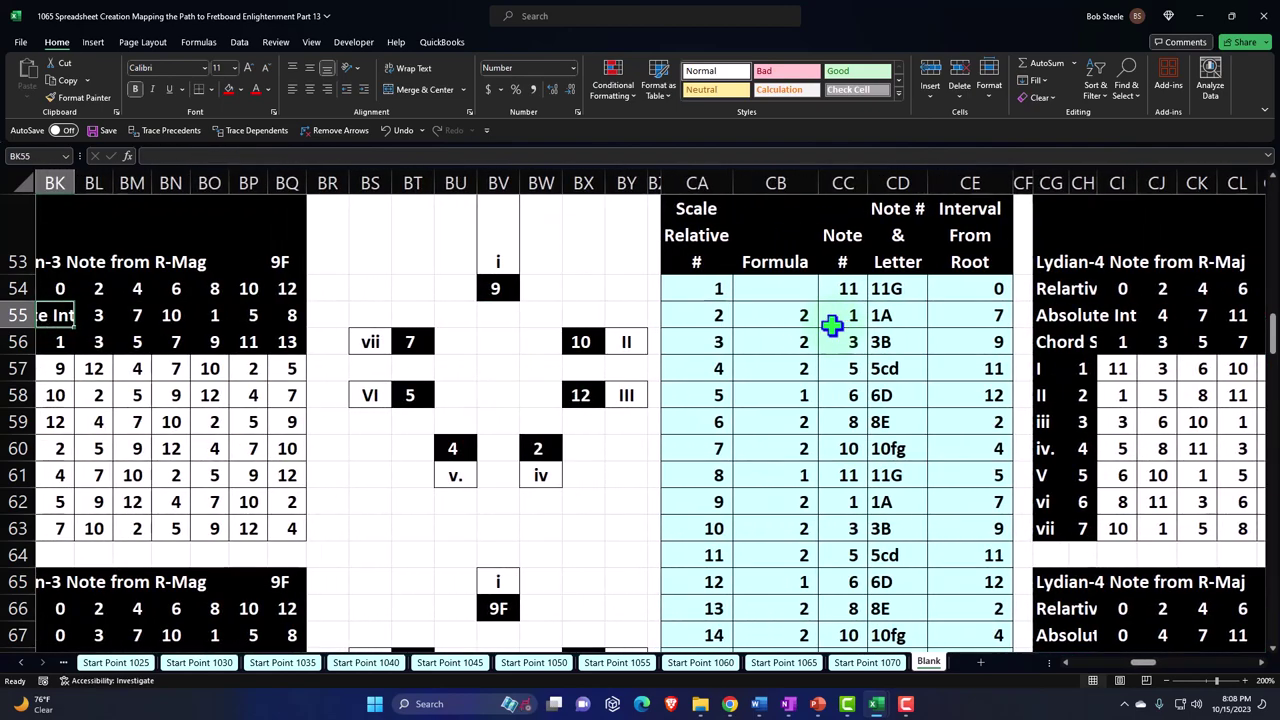
{"action": "key", "text": "Left"}
{"action": "key", "text": "Left"}
{"action": "key", "text": "Left"}
{"action": "key", "text": "Left"}
{"action": "key", "text": "Left"}
{"action": "key", "text": "Left"}
{"action": "key", "text": "Left"}
{"action": "key", "text": "Left"}
{"action": "key", "text": "Left"}
{"action": "key", "text": "Left"}
{"action": "key", "text": "Left"}
{"action": "key", "text": "Left"}
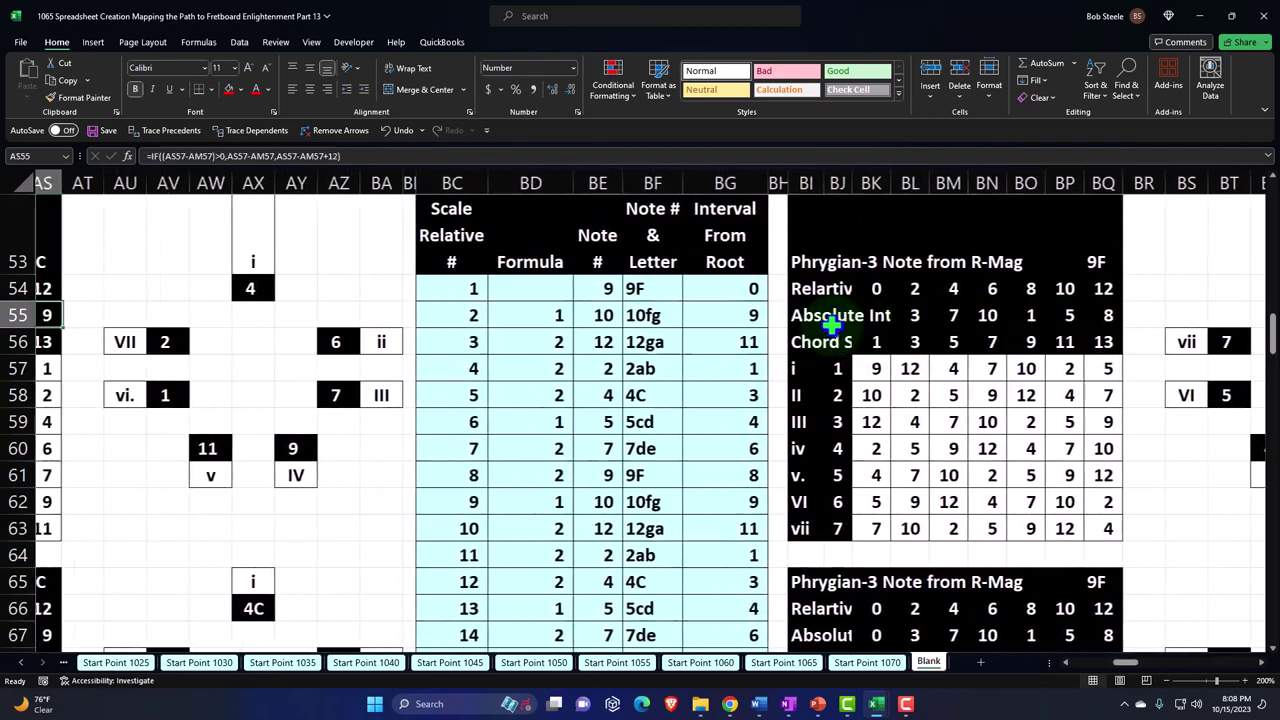
{"action": "key", "text": "Left"}
{"action": "key", "text": "Left"}
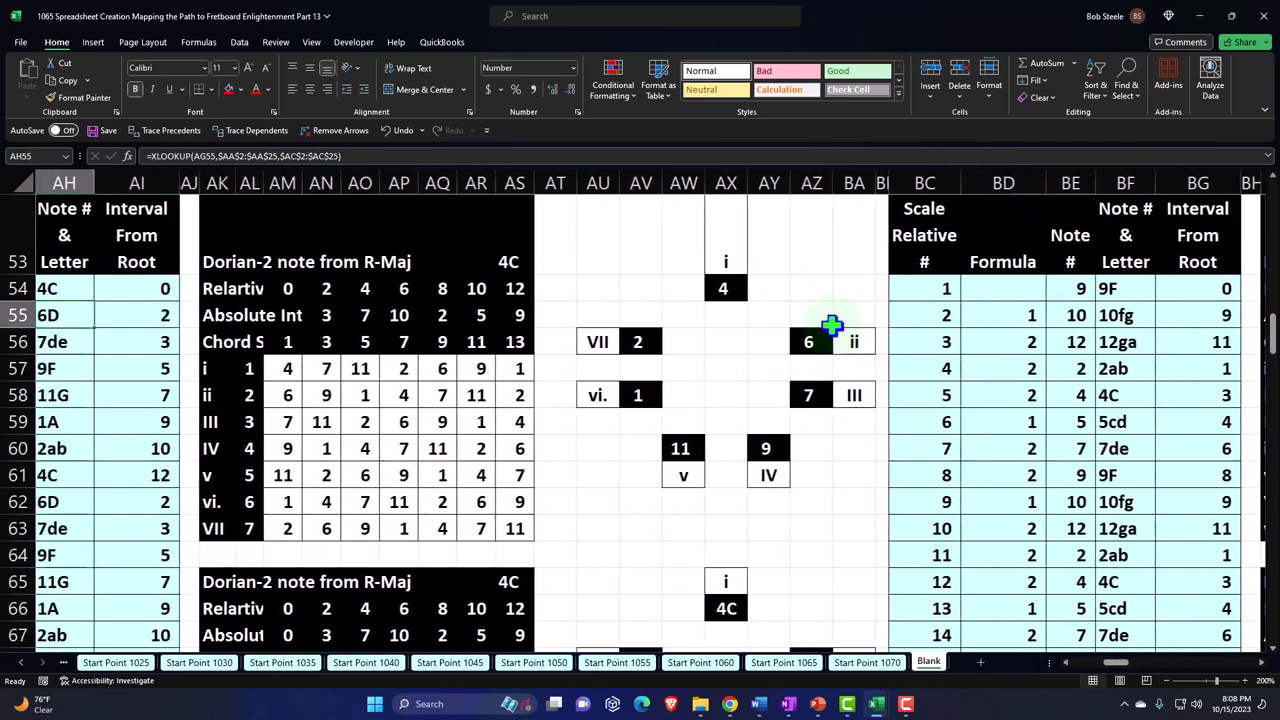
{"action": "key", "text": "Right"}
{"action": "key", "text": "Right"}
{"action": "key", "text": "Right"}
{"action": "key", "text": "Right"}
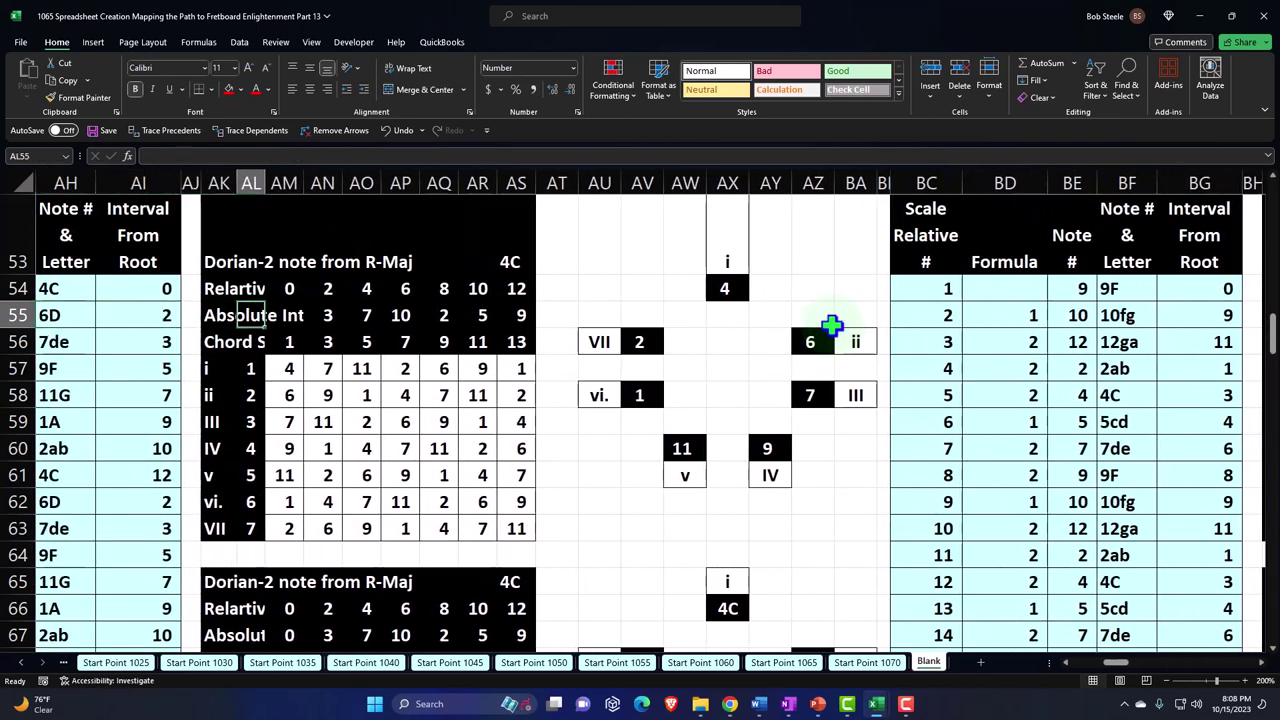
{"action": "key", "text": "Right"}
{"action": "key", "text": "Right"}
{"action": "key", "text": "Right"}
{"action": "key", "text": "Right"}
{"action": "key", "text": "Right"}
{"action": "key", "text": "Right"}
{"action": "key", "text": "Right"}
{"action": "key", "text": "Right"}
{"action": "key", "text": "Right"}
{"action": "key", "text": "Right"}
{"action": "key", "text": "Right"}
{"action": "key", "text": "Right"}
{"action": "key", "text": "Right"}
{"action": "key", "text": "Right"}
{"action": "key", "text": "Right"}
{"action": "key", "text": "Right"}
{"action": "key", "text": "Right"}
{"action": "key", "text": "Right"}
{"action": "key", "text": "Right"}
{"action": "key", "text": "Right"}
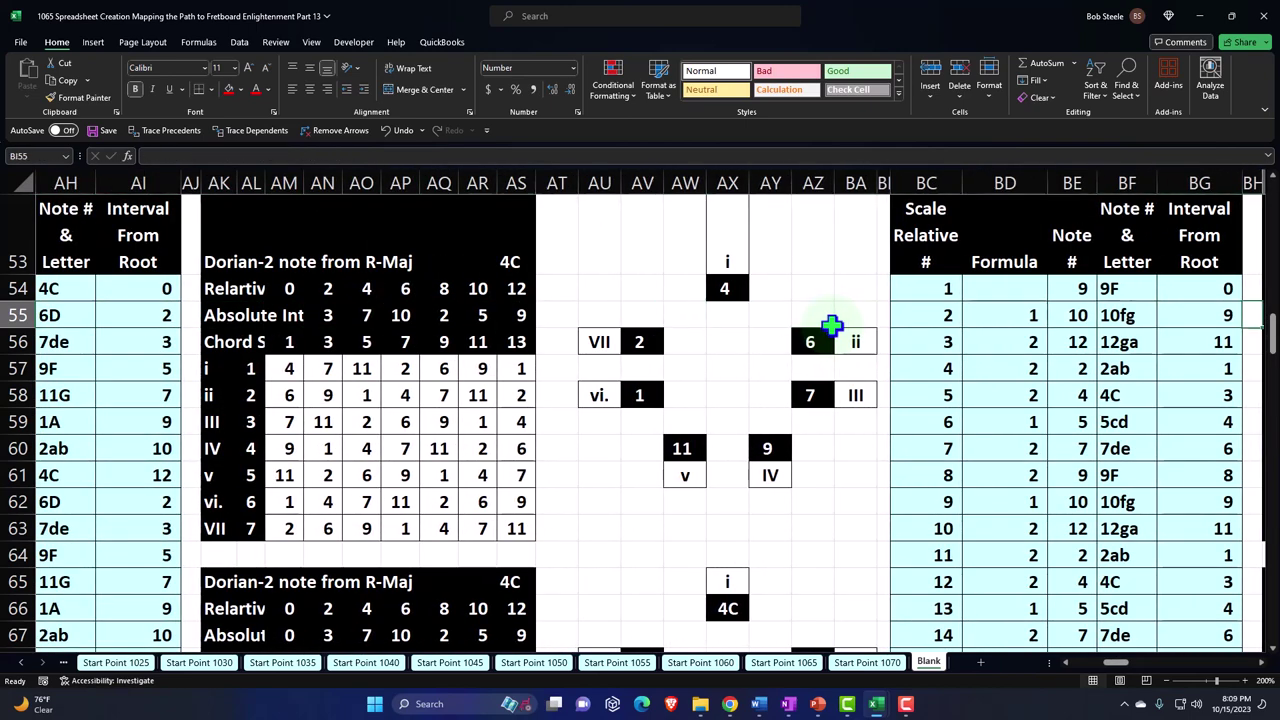
{"action": "key", "text": "Right"}
{"action": "key", "text": "Right"}
{"action": "key", "text": "Right"}
{"action": "key", "text": "Right"}
{"action": "key", "text": "Right"}
{"action": "key", "text": "Left"}
{"action": "key", "text": "Left"}
{"action": "key", "text": "Left"}
{"action": "key", "text": "Left"}
{"action": "key", "text": "Left"}
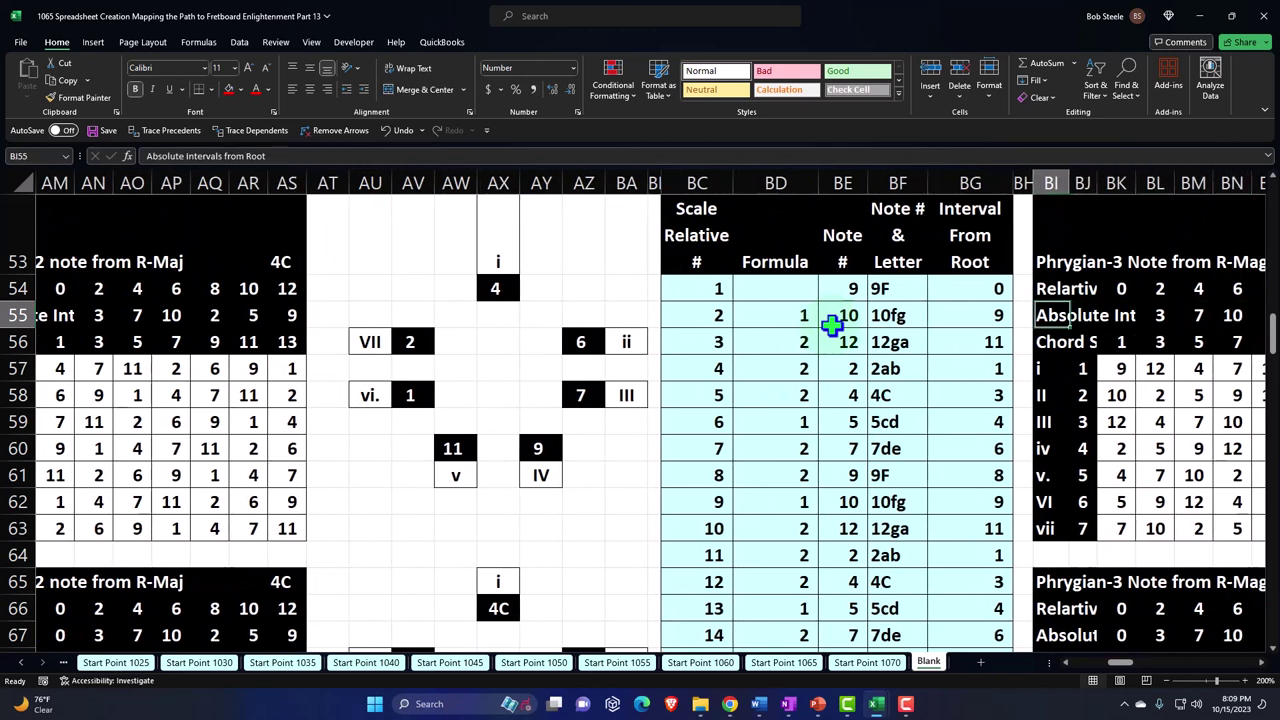
{"action": "key", "text": "Left"}
{"action": "key", "text": "Left"}
{"action": "key", "text": "Left"}
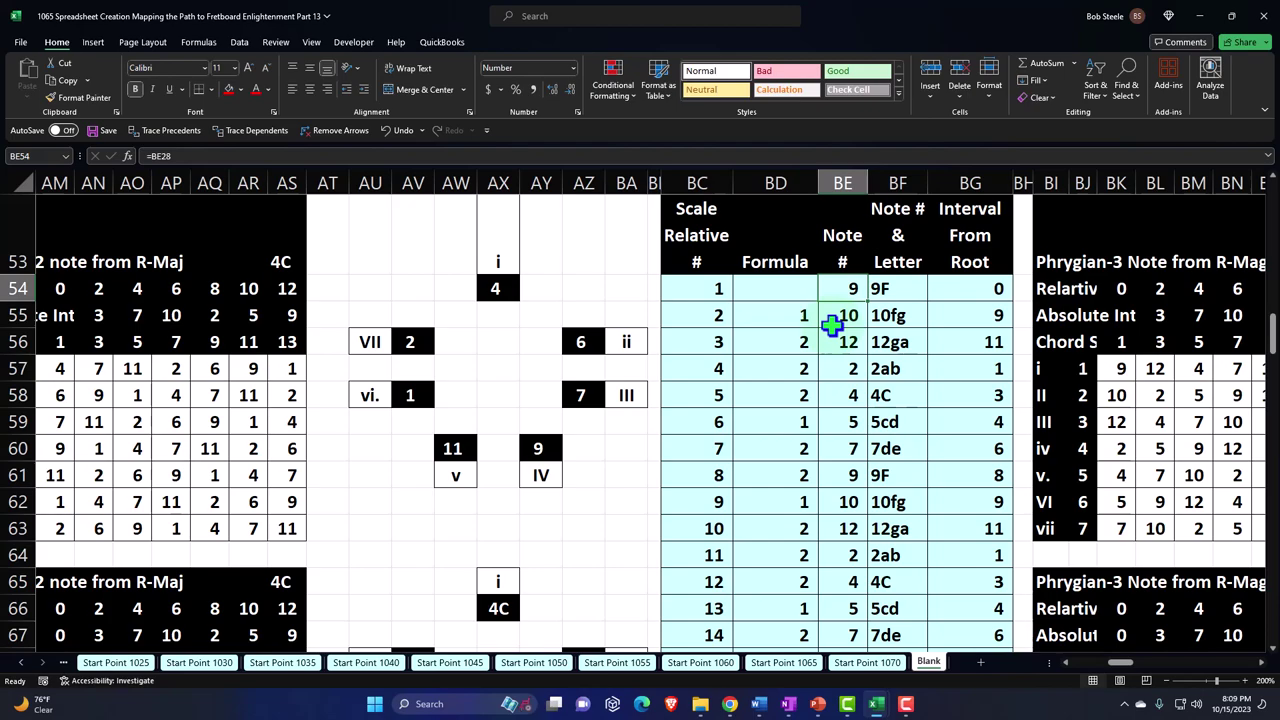
{"action": "key", "text": "Right"}
{"action": "key", "text": "Right"}
{"action": "key", "text": "Right"}
{"action": "key", "text": "Right"}
{"action": "key", "text": "Right"}
{"action": "key", "text": "Right"}
{"action": "key", "text": "Right"}
{"action": "key", "text": "Right"}
{"action": "key", "text": "Right"}
{"action": "key", "text": "Right"}
{"action": "key", "text": "Right"}
{"action": "key", "text": "Right"}
{"action": "key", "text": "Right"}
{"action": "key", "text": "Right"}
{"action": "key", "text": "Right"}
{"action": "key", "text": "Right"}
{"action": "key", "text": "Right"}
{"action": "key", "text": "Right"}
{"action": "key", "text": "Right"}
{"action": "key", "text": "Right"}
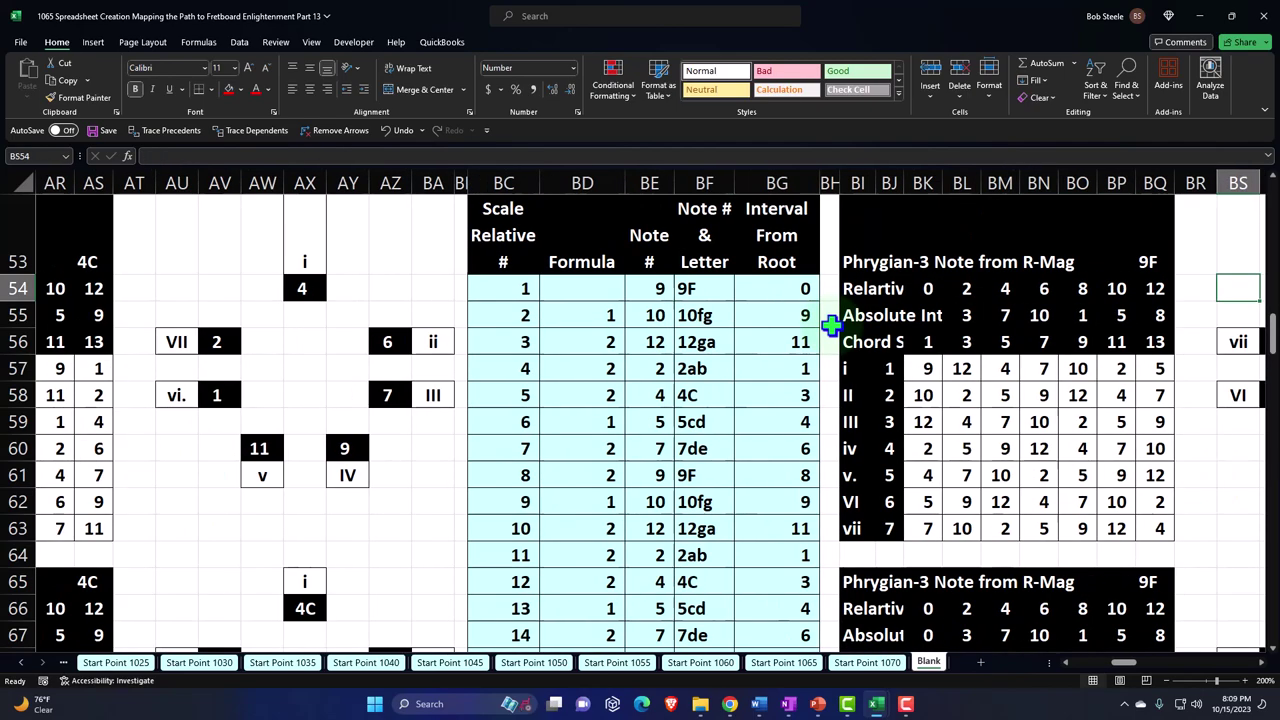
{"action": "key", "text": "Right"}
{"action": "key", "text": "Right"}
{"action": "key", "text": "Right"}
{"action": "key", "text": "Right"}
{"action": "key", "text": "Right"}
{"action": "key", "text": "Right"}
{"action": "key", "text": "Right"}
{"action": "key", "text": "Right"}
{"action": "key", "text": "Right"}
{"action": "key", "text": "Right"}
{"action": "key", "text": "Right"}
{"action": "key", "text": "Right"}
{"action": "key", "text": "Right"}
{"action": "key", "text": "Right"}
{"action": "key", "text": "Right"}
{"action": "key", "text": "Right"}
{"action": "key", "text": "Right"}
{"action": "key", "text": "Right"}
{"action": "key", "text": "Right"}
{"action": "key", "text": "Right"}
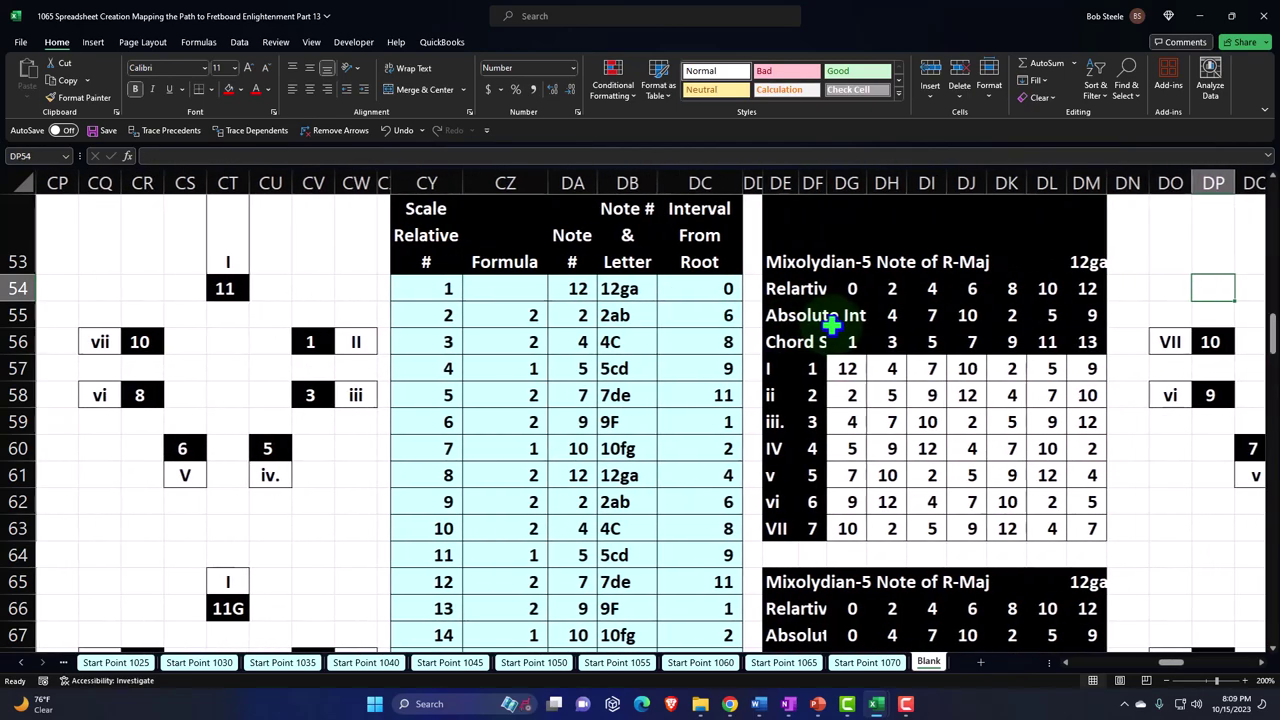
{"action": "key", "text": "Right"}
{"action": "key", "text": "Right"}
{"action": "key", "text": "Right"}
{"action": "key", "text": "Right"}
{"action": "key", "text": "Right"}
{"action": "key", "text": "Right"}
{"action": "key", "text": "Right"}
{"action": "key", "text": "Right"}
{"action": "key", "text": "Right"}
{"action": "key", "text": "Right"}
{"action": "key", "text": "Right"}
{"action": "key", "text": "Right"}
{"action": "key", "text": "Right"}
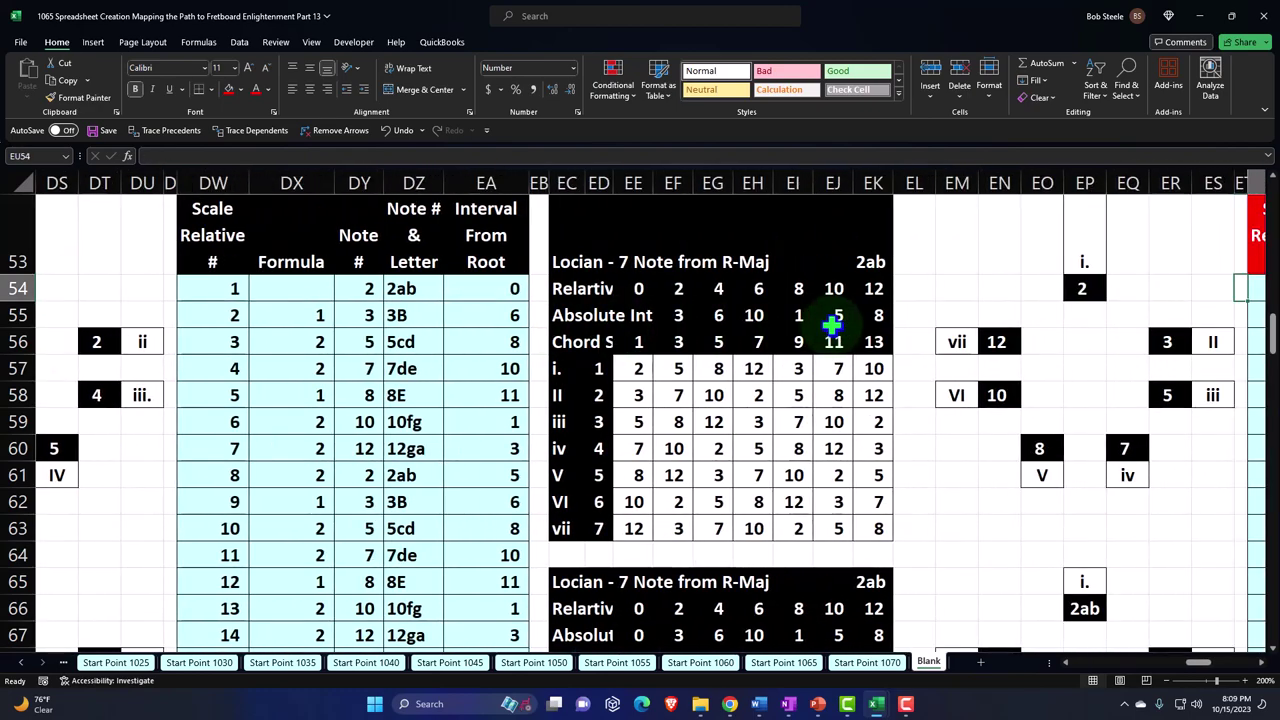
{"action": "key", "text": "Right"}
{"action": "key", "text": "Right"}
{"action": "key", "text": "Right"}
{"action": "key", "text": "Right"}
{"action": "key", "text": "Right"}
{"action": "key", "text": "Right"}
{"action": "key", "text": "Right"}
{"action": "key", "text": "Right"}
{"action": "key", "text": "Right"}
{"action": "key", "text": "Right"}
{"action": "key", "text": "Right"}
{"action": "key", "text": "Right"}
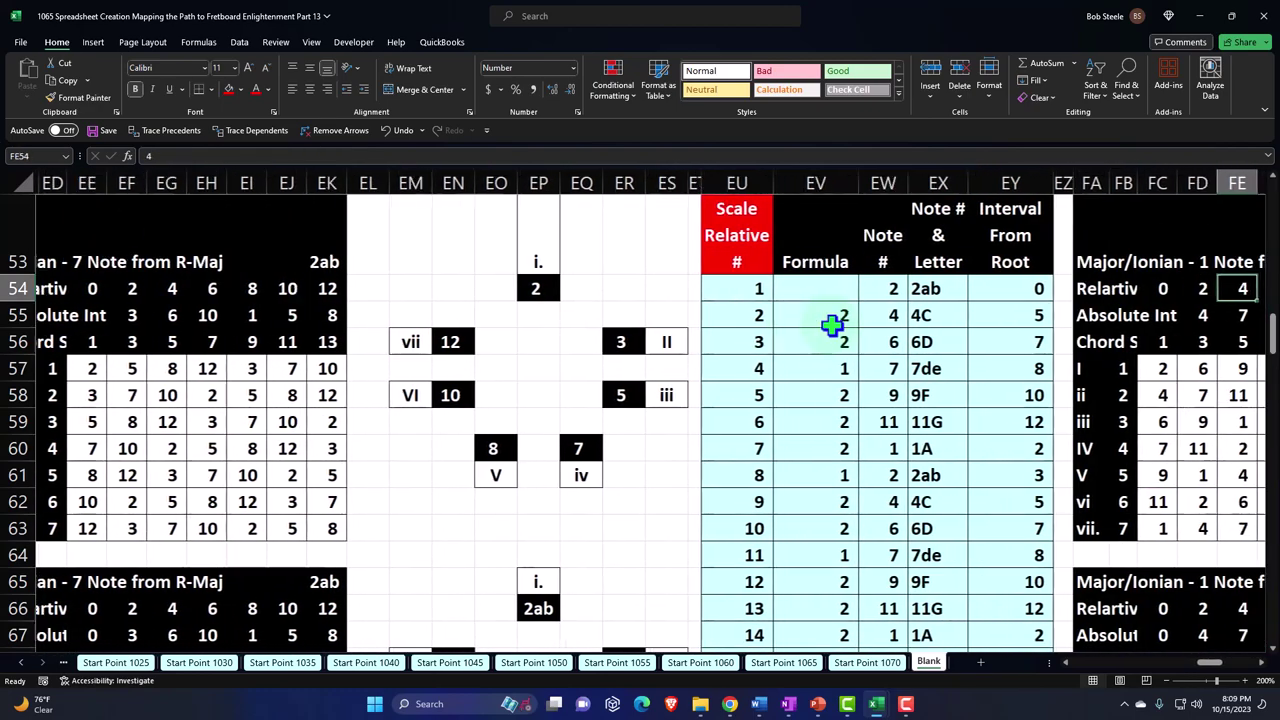
Step: Point the Aeolian block's first Note # cell at EW59 so the scale starts on 11G
{"action": "key", "text": "Right"}
{"action": "key", "text": "Right"}
{"action": "key", "text": "Right"}
{"action": "key", "text": "Right"}
{"action": "key", "text": "Right"}
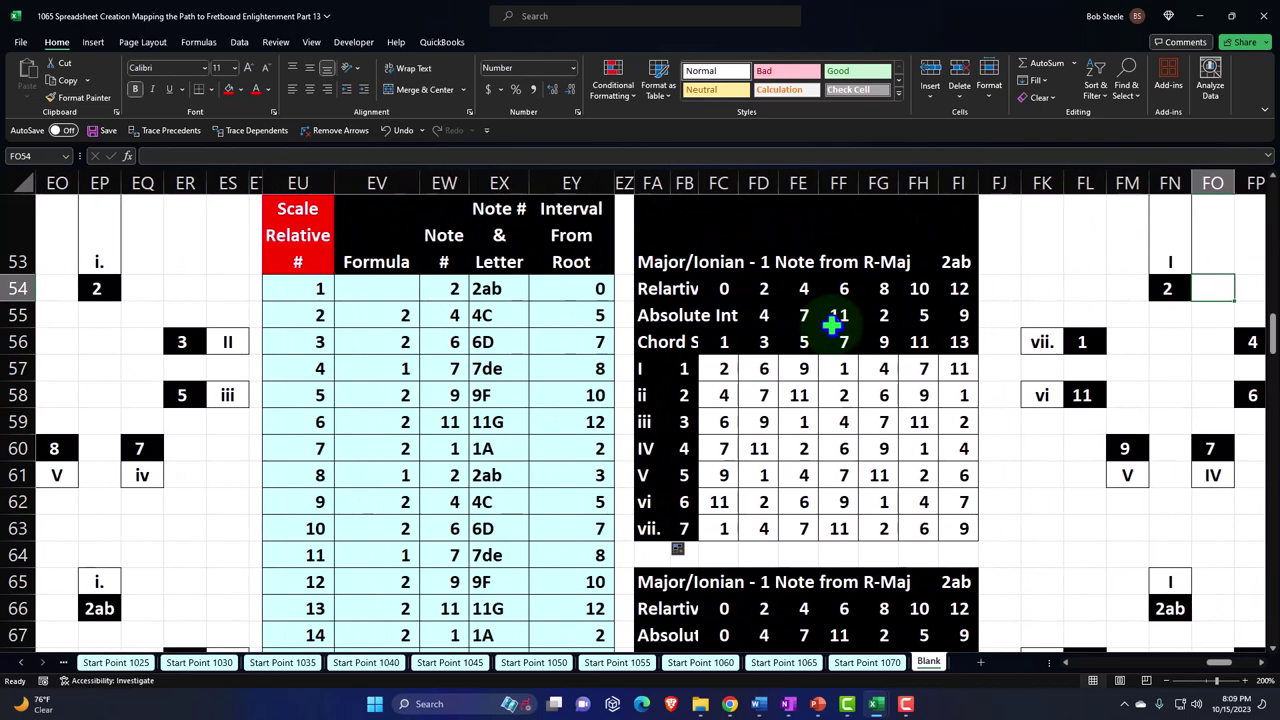
{"action": "key", "text": "Right"}
{"action": "key", "text": "Right"}
{"action": "key", "text": "Right"}
{"action": "key", "text": "Right"}
{"action": "key", "text": "Right"}
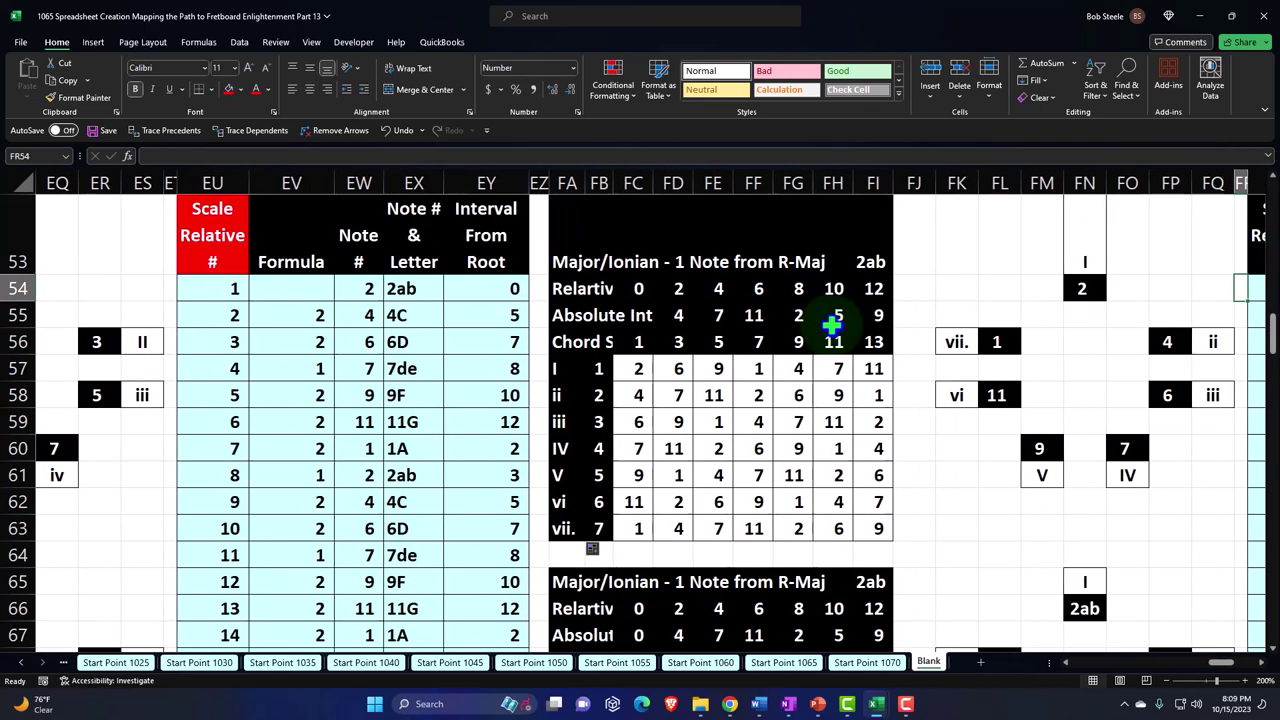
{"action": "key", "text": "Left"}
{"action": "key", "text": "Left"}
{"action": "key", "text": "Left"}
{"action": "key", "text": "Left"}
{"action": "key", "text": "Left"}
{"action": "key", "text": "Left"}
{"action": "key", "text": "Left"}
{"action": "key", "text": "Left"}
{"action": "key", "text": "Left"}
{"action": "key", "text": "Left"}
{"action": "key", "text": "Left"}
{"action": "key", "text": "Left"}
{"action": "key", "text": "Left"}
{"action": "key", "text": "Left"}
{"action": "key", "text": "Left"}
{"action": "key", "text": "Left"}
{"action": "key", "text": "Left"}
{"action": "key", "text": "Left"}
{"action": "key", "text": "Left"}
{"action": "key", "text": "Left"}
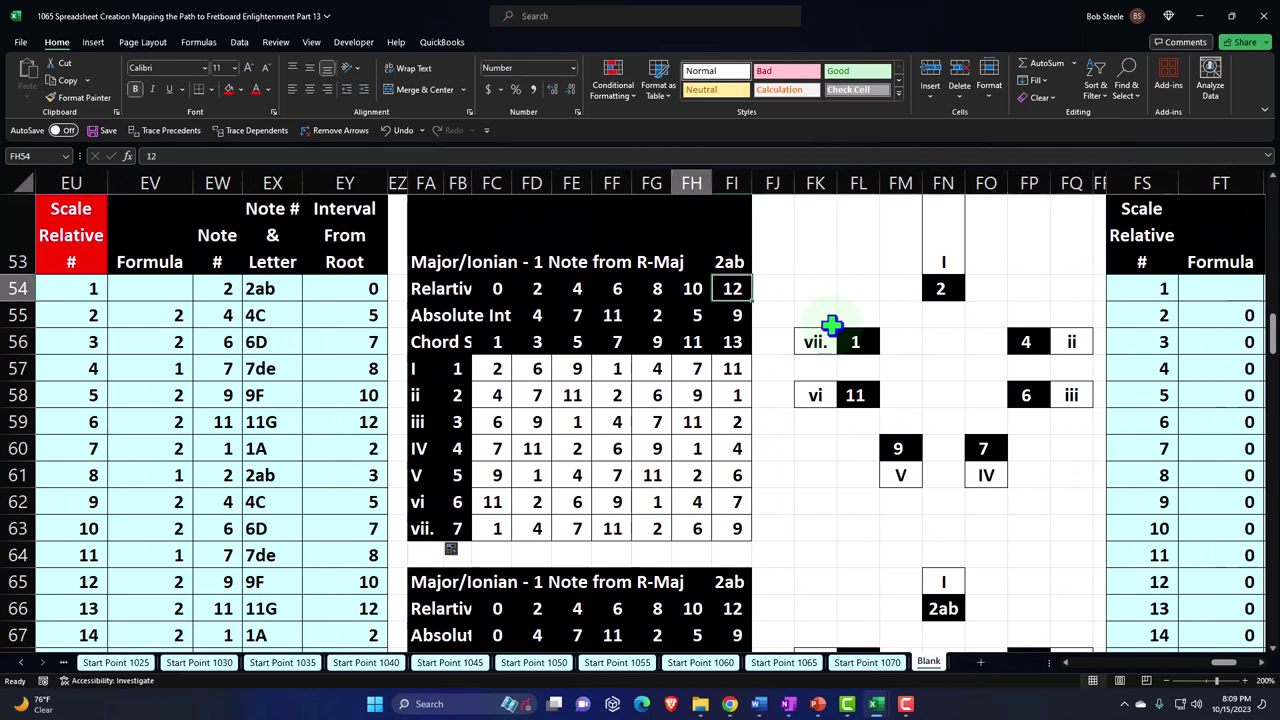
{"action": "key", "text": "Left"}
{"action": "key", "text": "Left"}
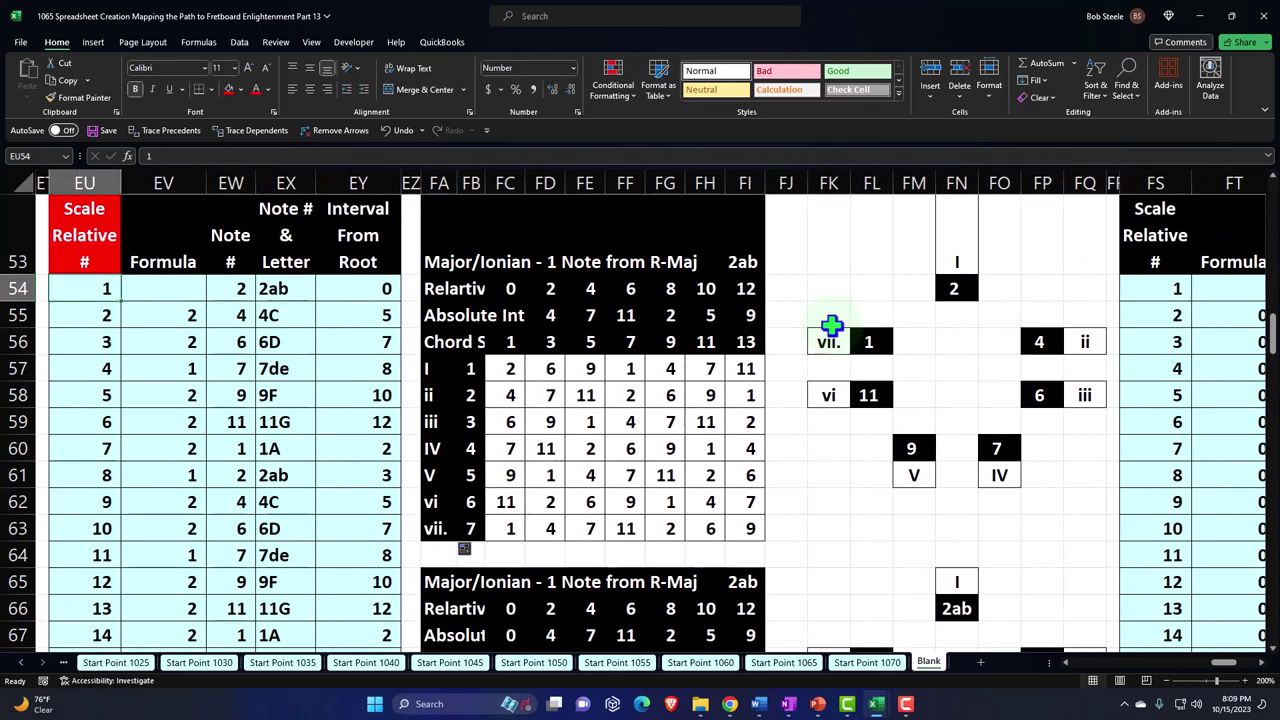
{"action": "key", "text": "Right"}
{"action": "key", "text": "Right"}
{"action": "key", "text": "Right"}
{"action": "key", "text": "Right"}
{"action": "key", "text": "Right"}
{"action": "key", "text": "Right"}
{"action": "key", "text": "Right"}
{"action": "key", "text": "Right"}
{"action": "key", "text": "Right"}
{"action": "key", "text": "Right"}
{"action": "key", "text": "Right"}
{"action": "key", "text": "Right"}
{"action": "key", "text": "Right"}
{"action": "key", "text": "Right"}
{"action": "key", "text": "Right"}
{"action": "key", "text": "Right"}
{"action": "key", "text": "Right"}
{"action": "key", "text": "Right"}
{"action": "key", "text": "Right"}
{"action": "key", "text": "Right"}
{"action": "key", "text": "Right"}
{"action": "key", "text": "Right"}
{"action": "key", "text": "Right"}
{"action": "key", "text": "Right"}
{"action": "key", "text": "Right"}
{"action": "key", "text": "Right"}
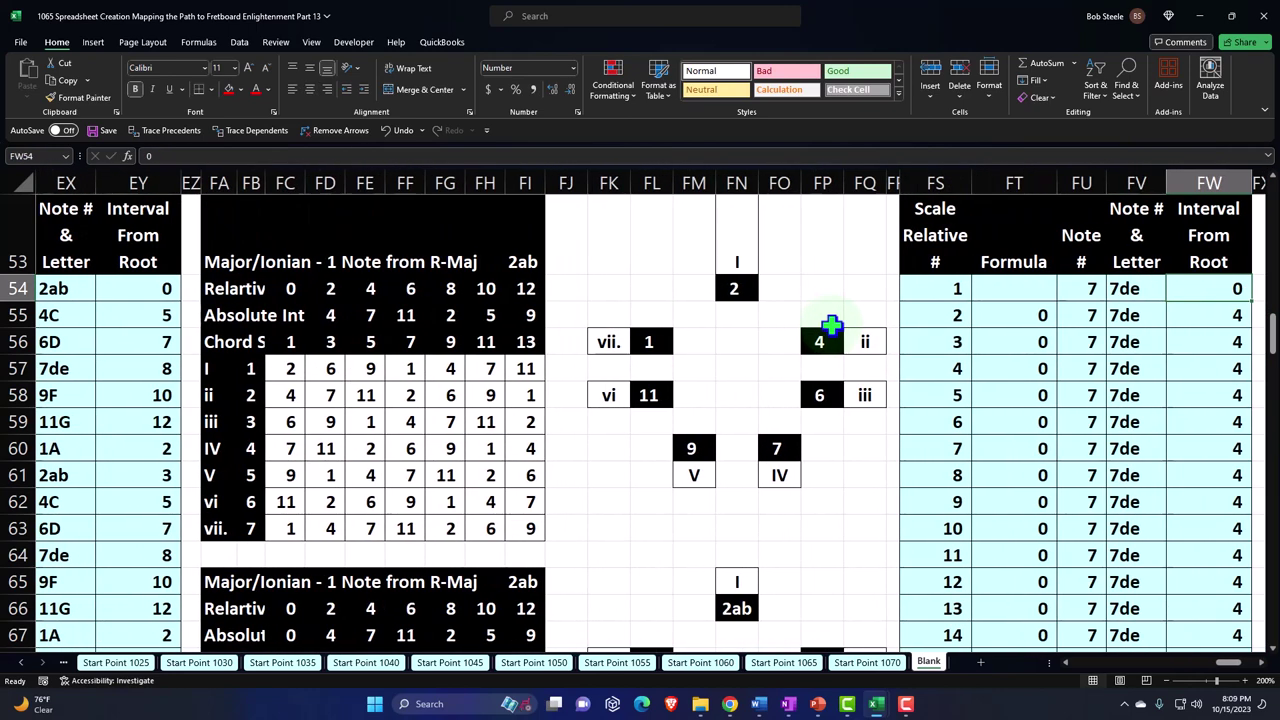
{"action": "type", "text": "="}
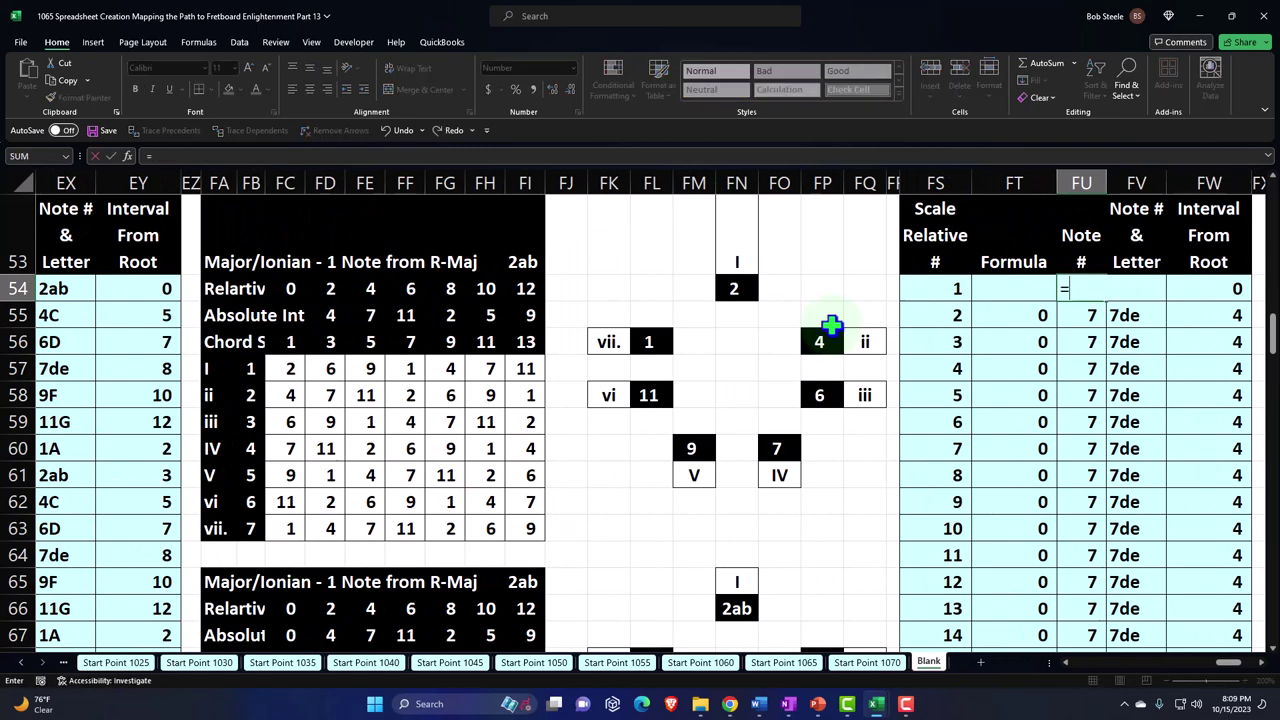
{"action": "key", "text": "Left"}
{"action": "key", "text": "Left"}
{"action": "key", "text": "Left"}
{"action": "key", "text": "Left"}
{"action": "key", "text": "Left"}
{"action": "key", "text": "Left"}
{"action": "key", "text": "Left"}
{"action": "key", "text": "Left"}
{"action": "key", "text": "Left"}
{"action": "key", "text": "Left"}
{"action": "key", "text": "Left"}
{"action": "key", "text": "Left"}
{"action": "key", "text": "Left"}
{"action": "key", "text": "Left"}
{"action": "key", "text": "Left"}
{"action": "key", "text": "Left"}
{"action": "key", "text": "Left"}
{"action": "key", "text": "Left"}
{"action": "key", "text": "Left"}
{"action": "key", "text": "Left"}
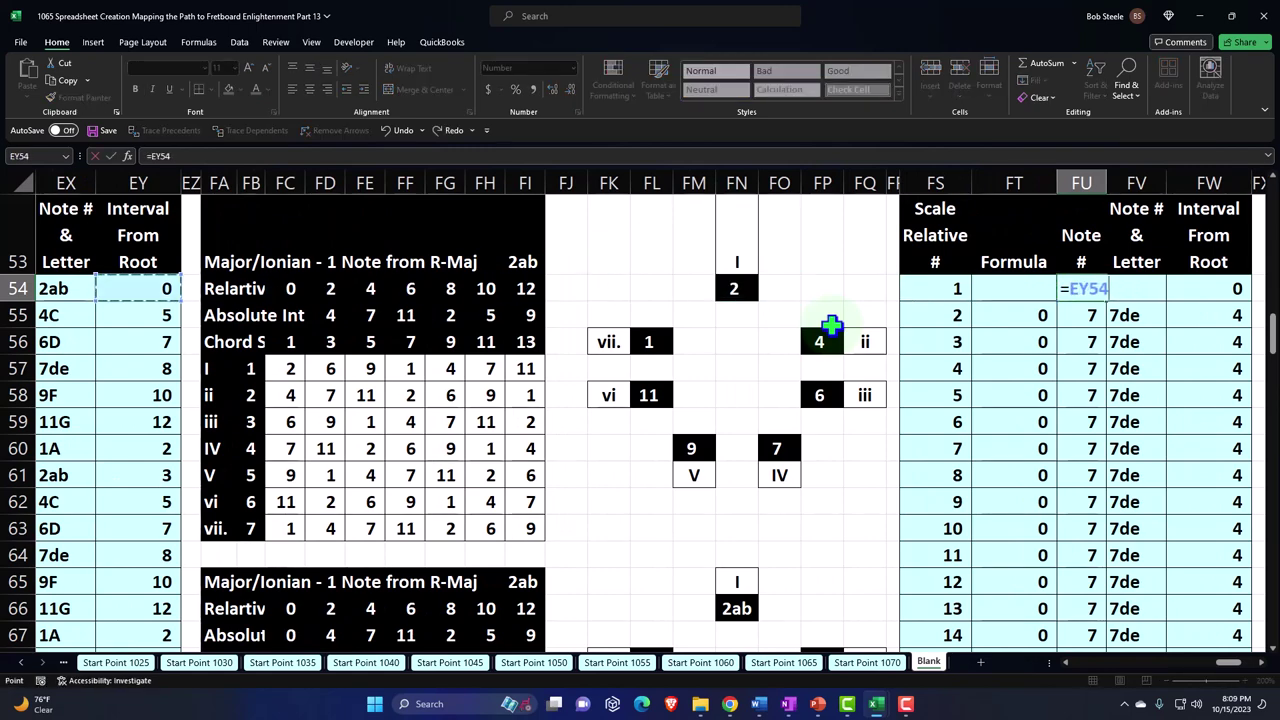
{"action": "key", "text": "Left"}
{"action": "key", "text": "Left"}
{"action": "key", "text": "Left"}
{"action": "key", "text": "Left"}
{"action": "key", "text": "Left"}
{"action": "key", "text": "Left"}
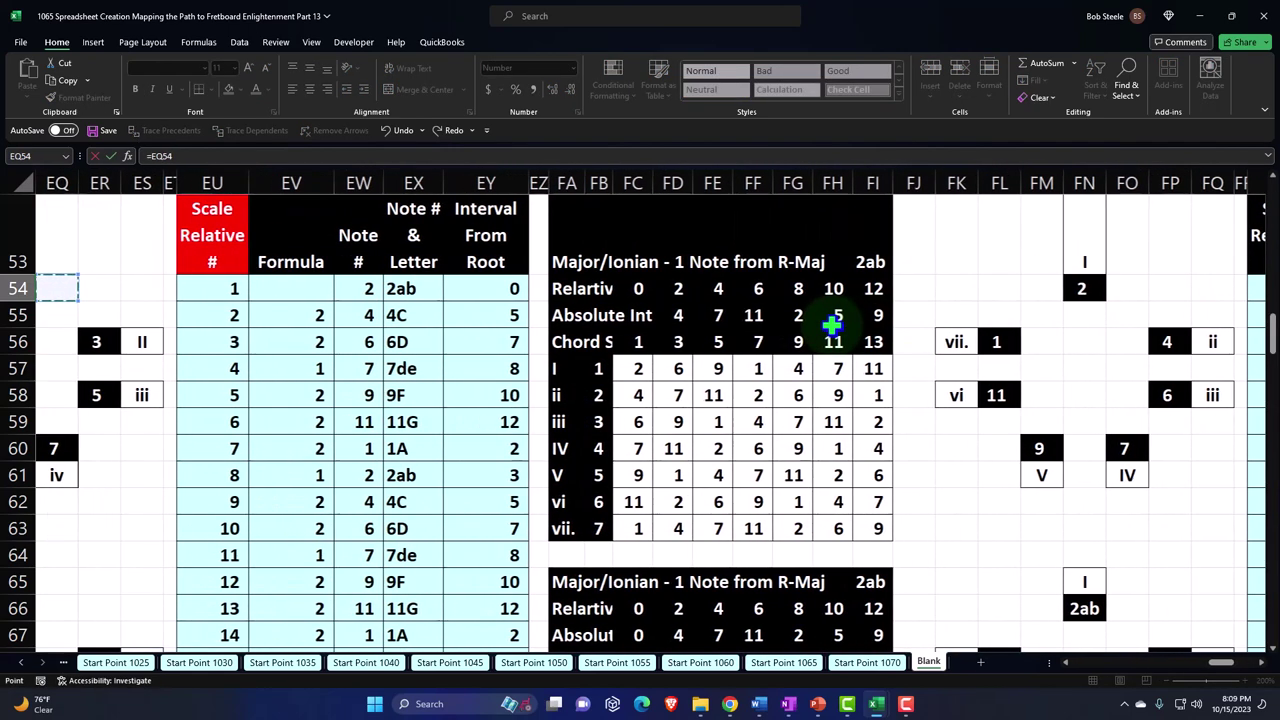
{"action": "key", "text": "Left"}
{"action": "key", "text": "Right"}
{"action": "key", "text": "Right"}
{"action": "key", "text": "Right"}
{"action": "key", "text": "Right"}
{"action": "key", "text": "Right"}
{"action": "key", "text": "Right"}
{"action": "key", "text": "Right"}
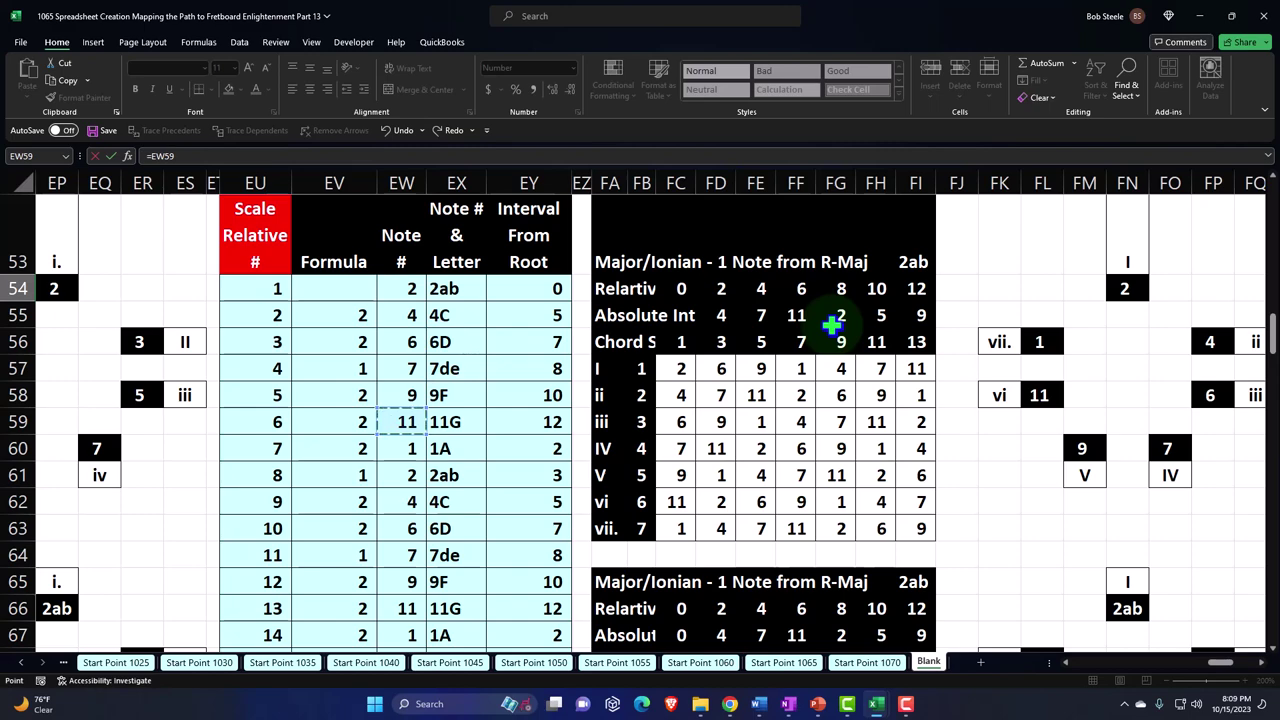
{"action": "key", "text": "Escape"}
{"action": "key", "text": "Right"}
{"action": "key", "text": "Right"}
{"action": "key", "text": "Right"}
{"action": "key", "text": "Right"}
{"action": "key", "text": "Right"}
{"action": "key", "text": "Right"}
{"action": "key", "text": "Right"}
{"action": "key", "text": "Right"}
{"action": "key", "text": "Right"}
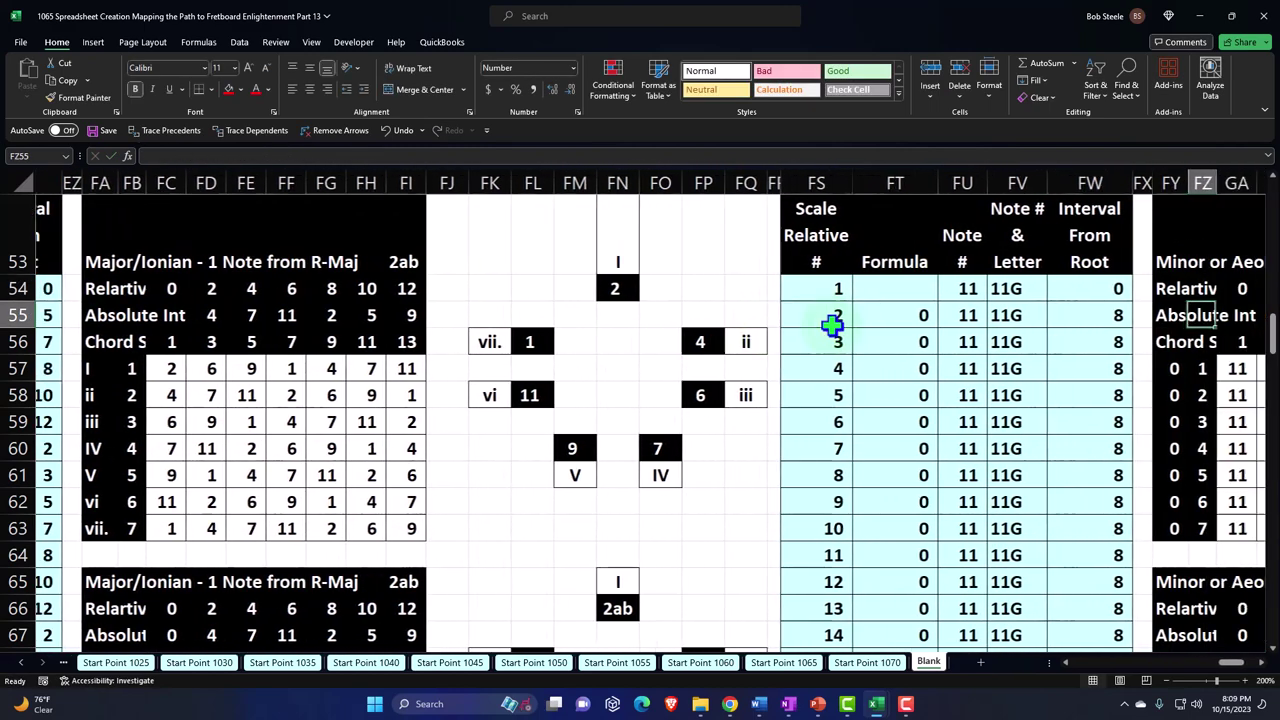
{"action": "key", "text": "Right"}
{"action": "key", "text": "Right"}
{"action": "key", "text": "Right"}
{"action": "key", "text": "Right"}
{"action": "key", "text": "Right"}
{"action": "key", "text": "Right"}
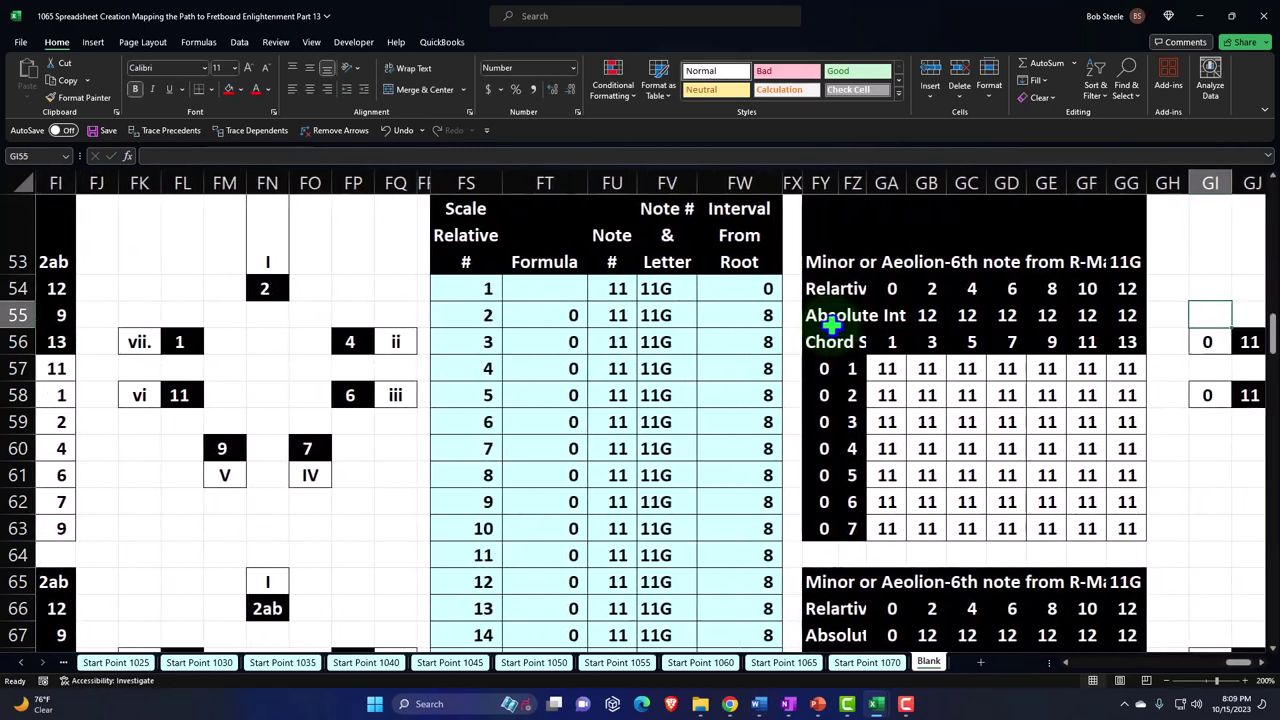
{"action": "left_click", "coordinate": [822, 262]}
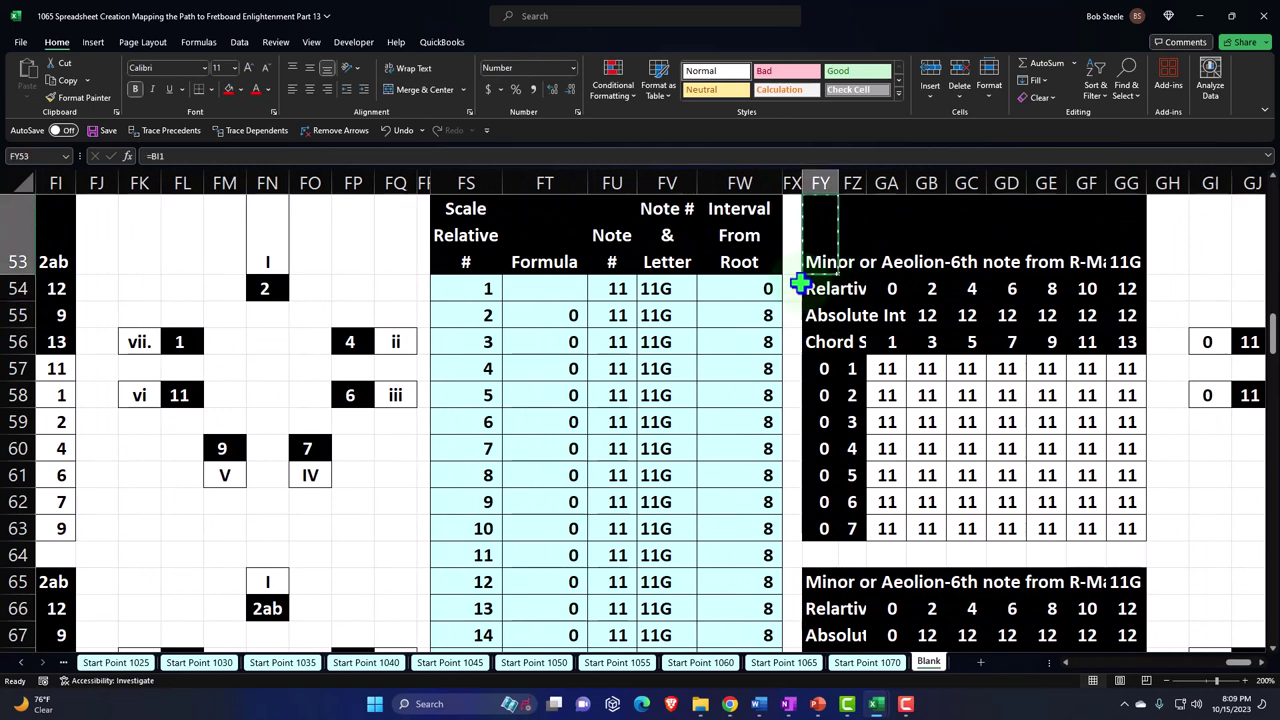
Step: Paste FY53's step formula into FT55 and fill it down so the steps read 2, 1, 2, 2, 1
{"action": "key", "text": "ctrl+c"}
{"action": "right_click", "coordinate": [540, 310]}
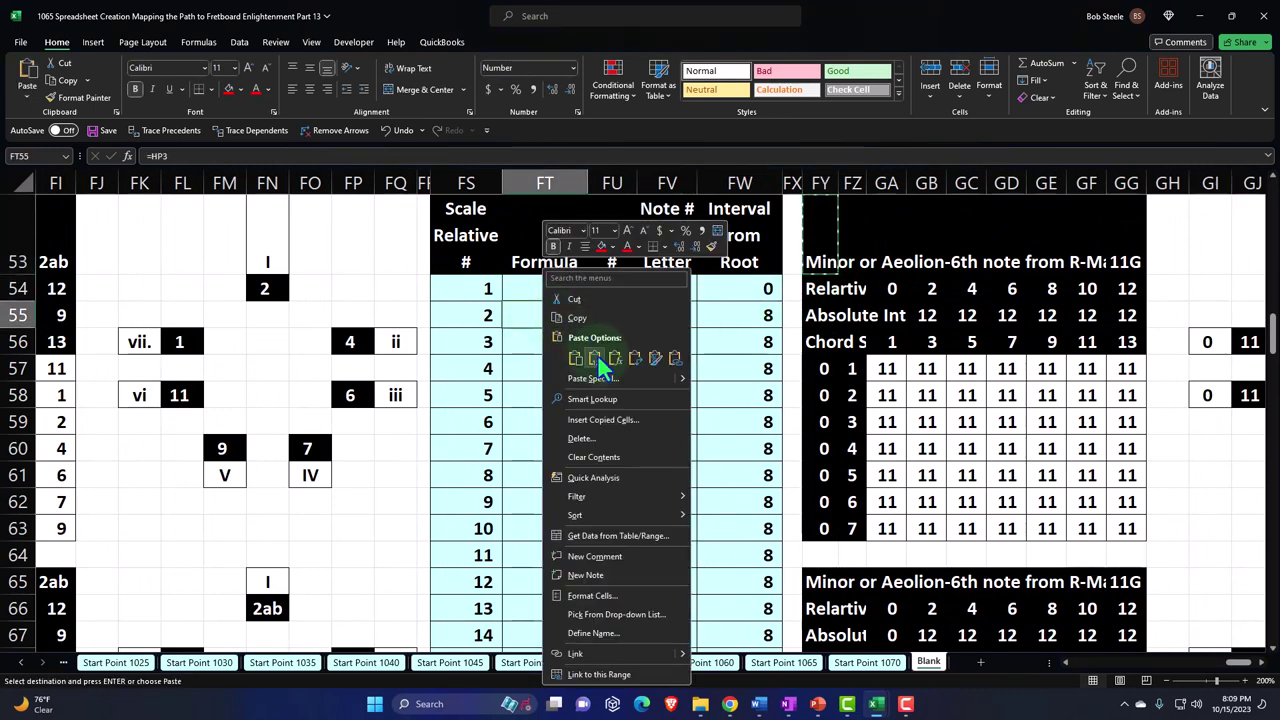
{"action": "left_click", "coordinate": [597, 356]}
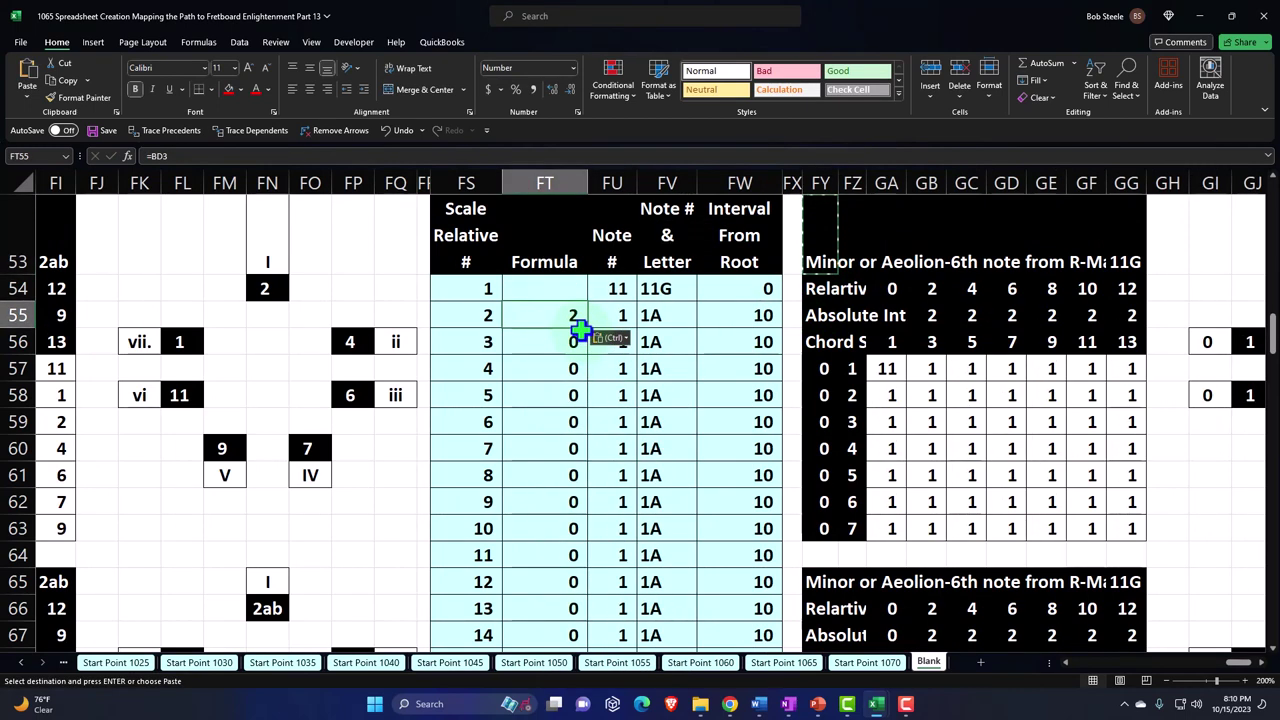
{"action": "double_click", "coordinate": [590, 330]}
Step: Paste FT55's formula into FY57 and fill it down to FY63 for chord numerals i to VII
{"action": "left_click", "coordinate": [587, 315]}
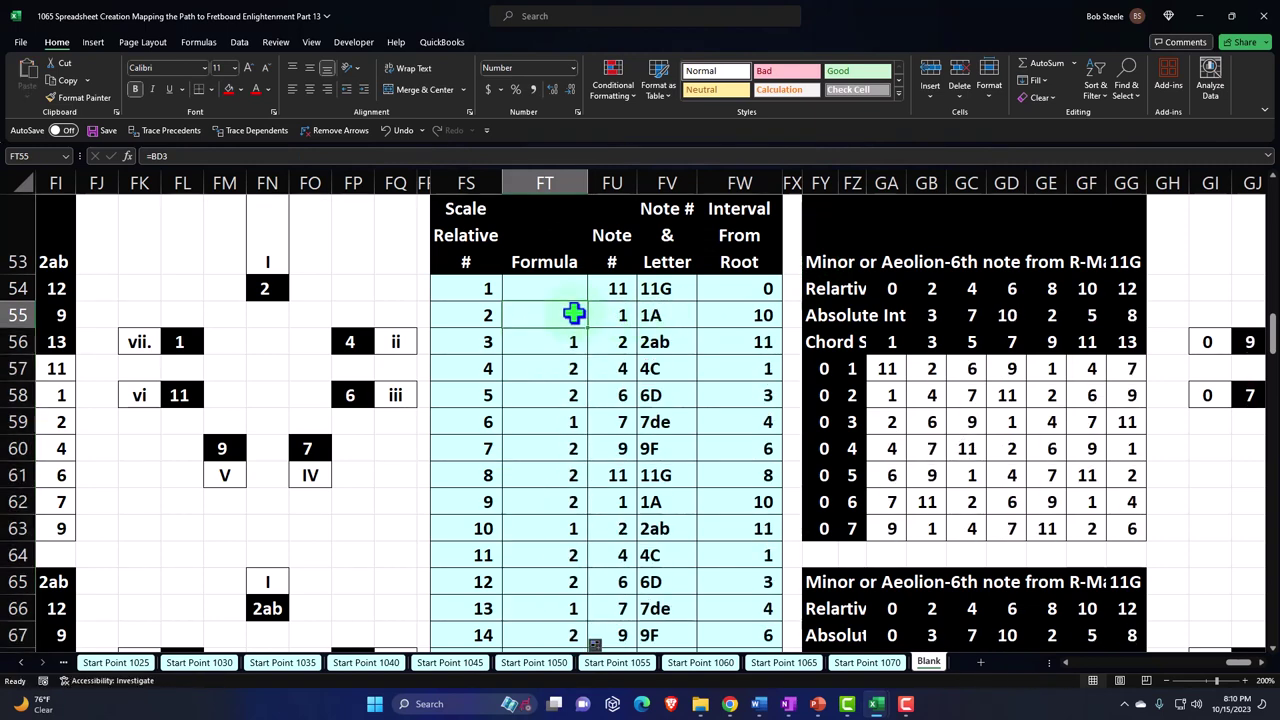
{"action": "key", "text": "ctrl+c"}
{"action": "left_click", "coordinate": [831, 369]}
{"action": "right_click", "coordinate": [831, 369]}
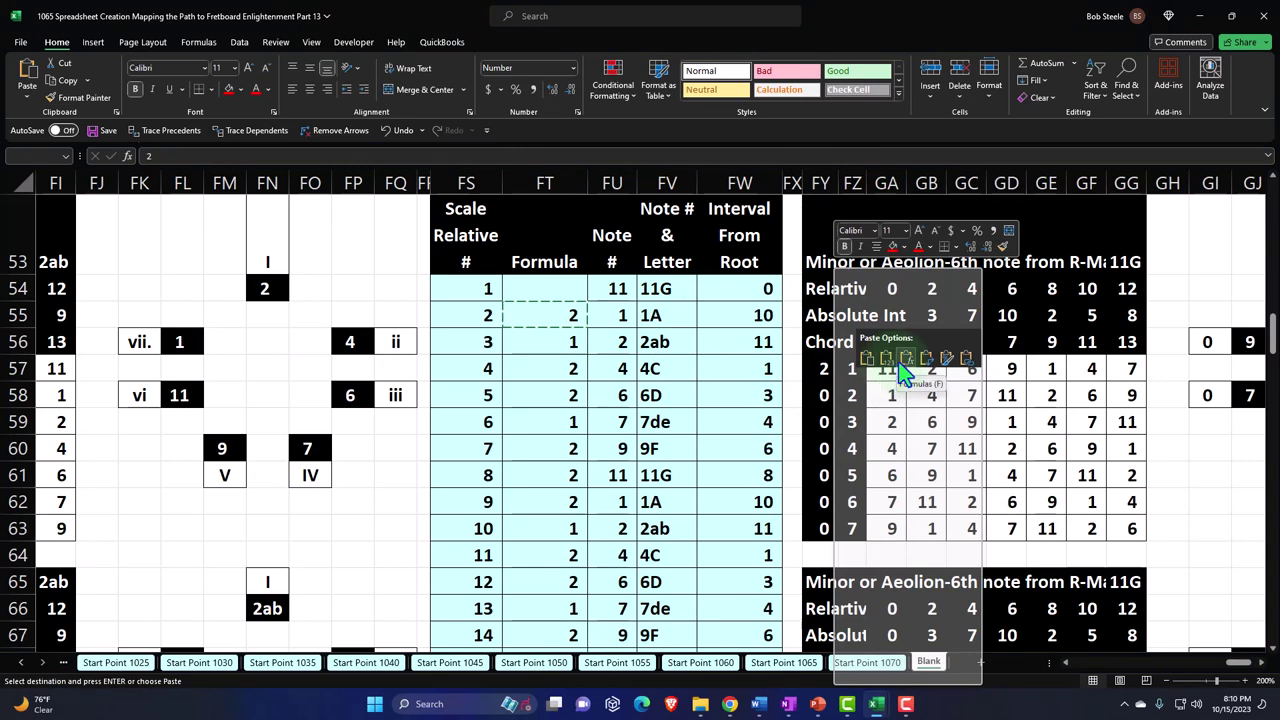
{"action": "left_click", "coordinate": [901, 362]}
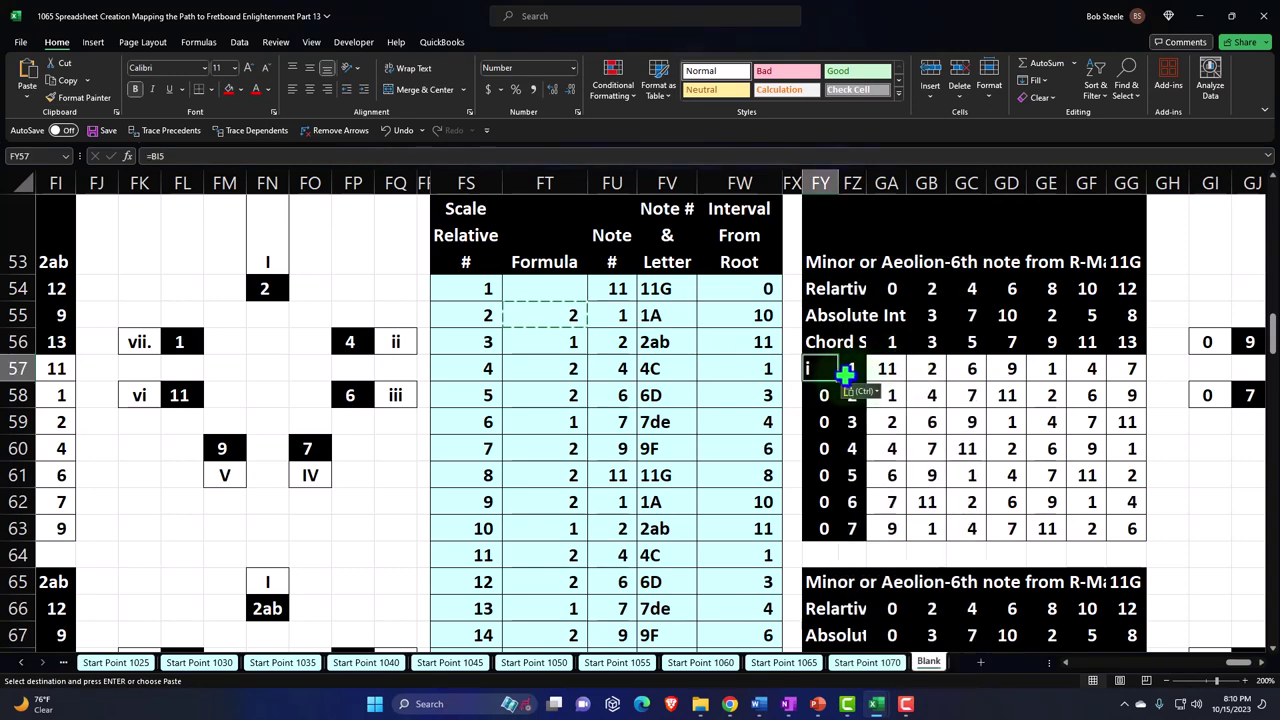
{"action": "double_click", "coordinate": [840, 380]}
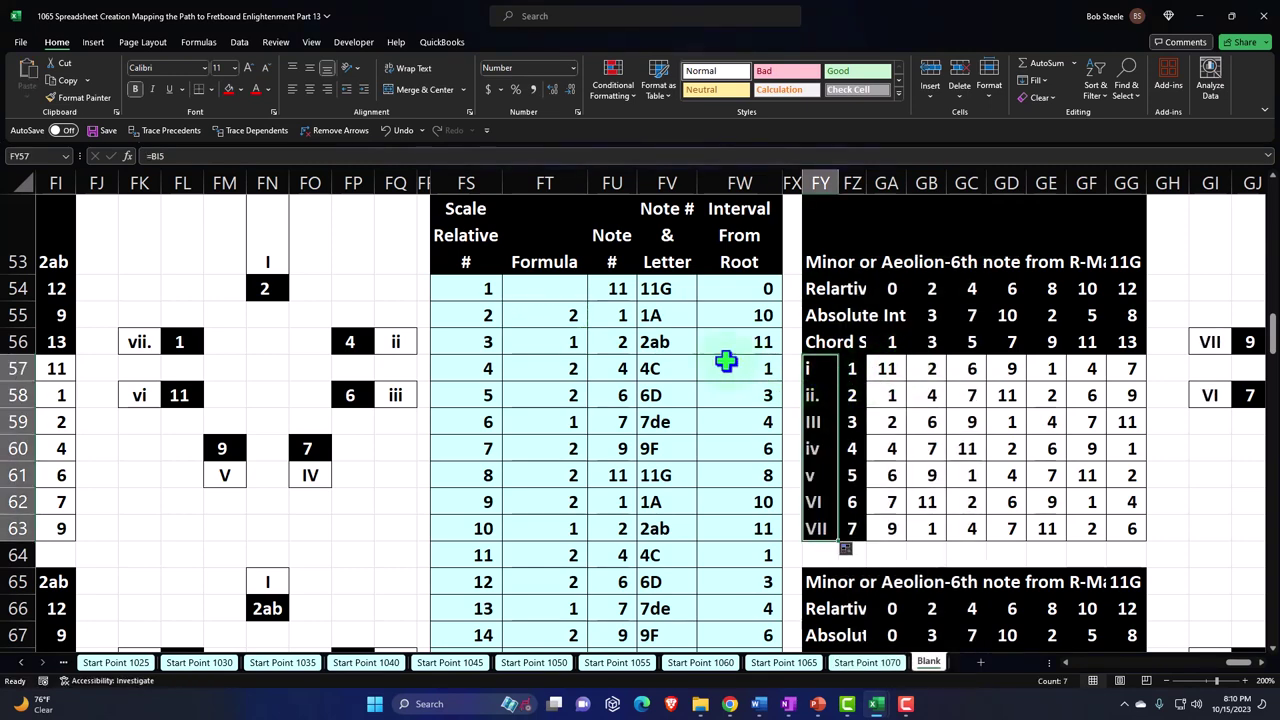
{"action": "left_click", "coordinate": [695, 340]}
{"action": "key", "text": "Right"}
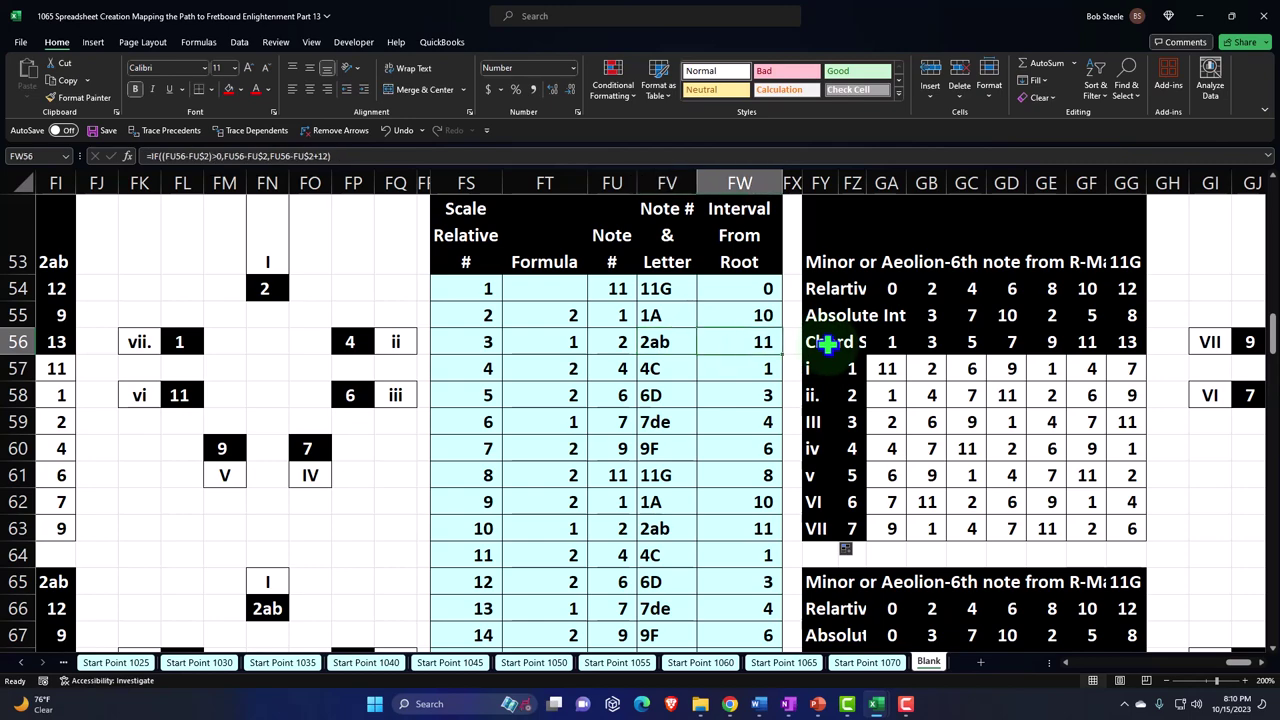
{"action": "key", "text": "Left"}
{"action": "key", "text": "Left"}
{"action": "key", "text": "Left"}
{"action": "key", "text": "Left"}
{"action": "key", "text": "Left"}
{"action": "key", "text": "Left"}
{"action": "key", "text": "Left"}
{"action": "key", "text": "Left"}
{"action": "key", "text": "Left"}
{"action": "key", "text": "Left"}
{"action": "key", "text": "Left"}
{"action": "key", "text": "Left"}
{"action": "key", "text": "Left"}
{"action": "key", "text": "Left"}
{"action": "key", "text": "Left"}
{"action": "key", "text": "Left"}
{"action": "key", "text": "Left"}
{"action": "key", "text": "Left"}
{"action": "key", "text": "Left"}
{"action": "key", "text": "Left"}
{"action": "key", "text": "Left"}
{"action": "key", "text": "Left"}
{"action": "key", "text": "Left"}
{"action": "key", "text": "Left"}
{"action": "key", "text": "Left"}
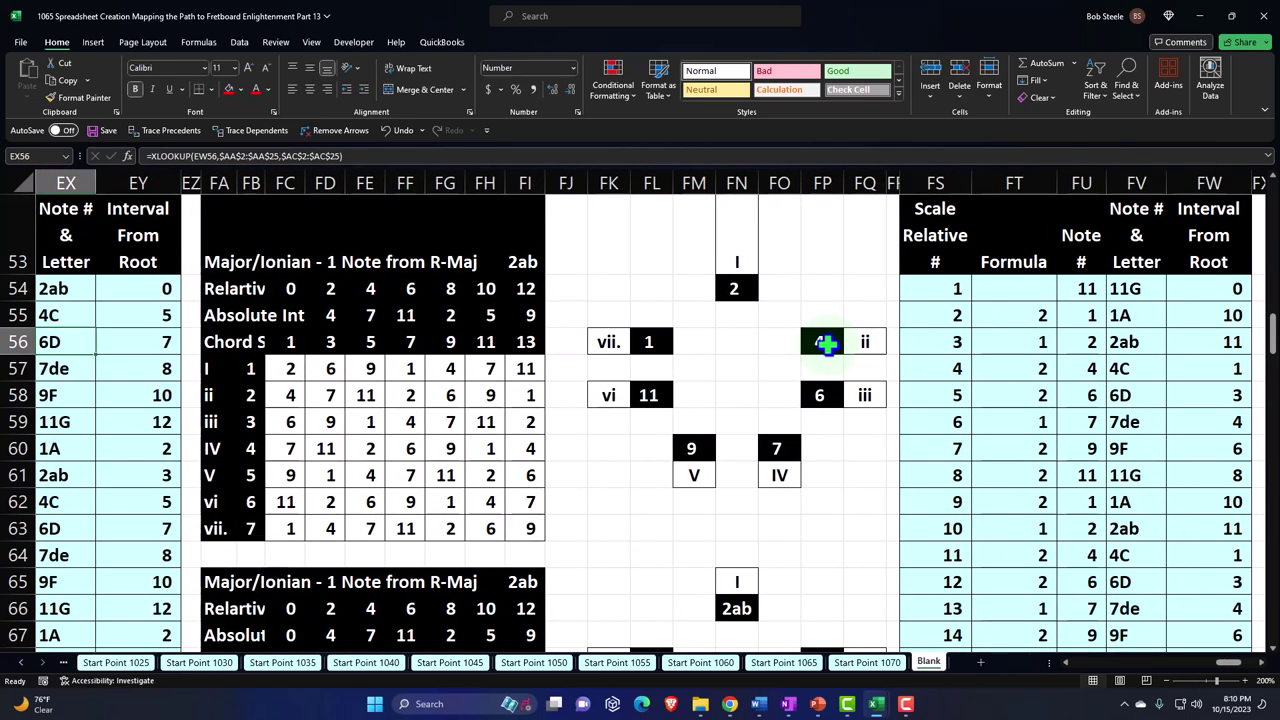
{"action": "left_click", "coordinate": [817, 345]}
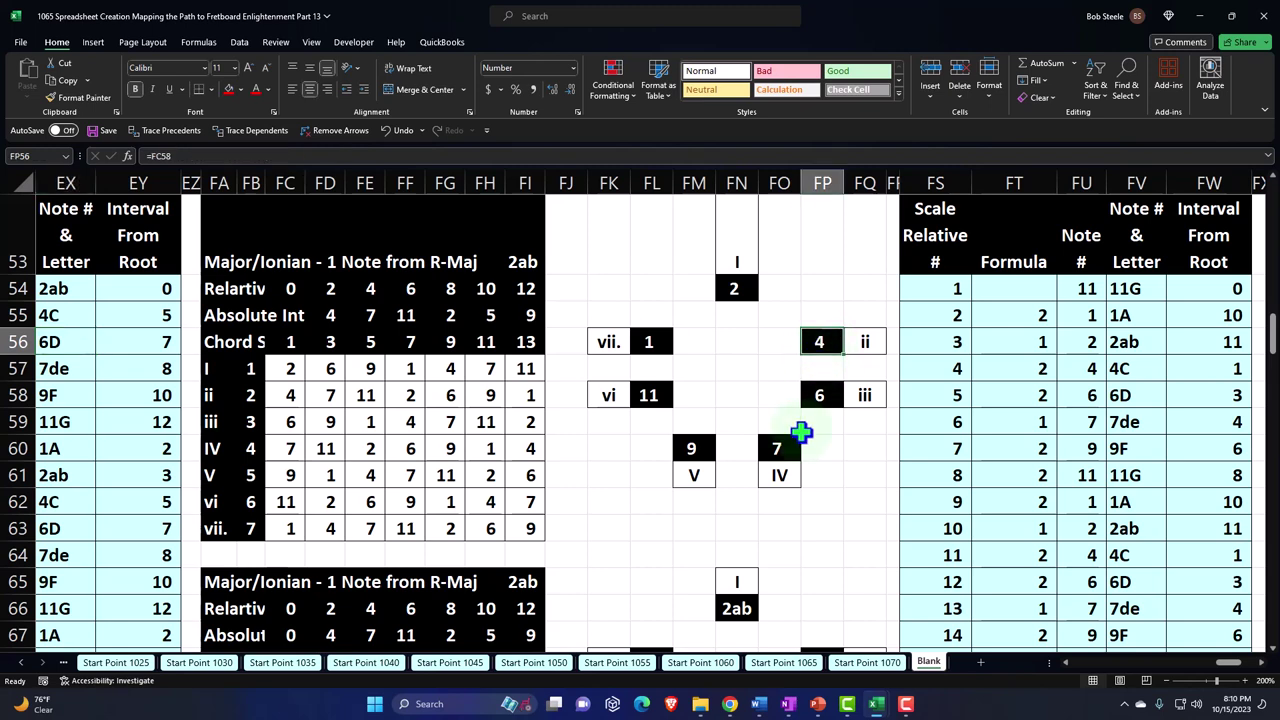
{"action": "scroll", "coordinate": [801, 432], "scroll_direction": "down", "scroll_amount": 2}
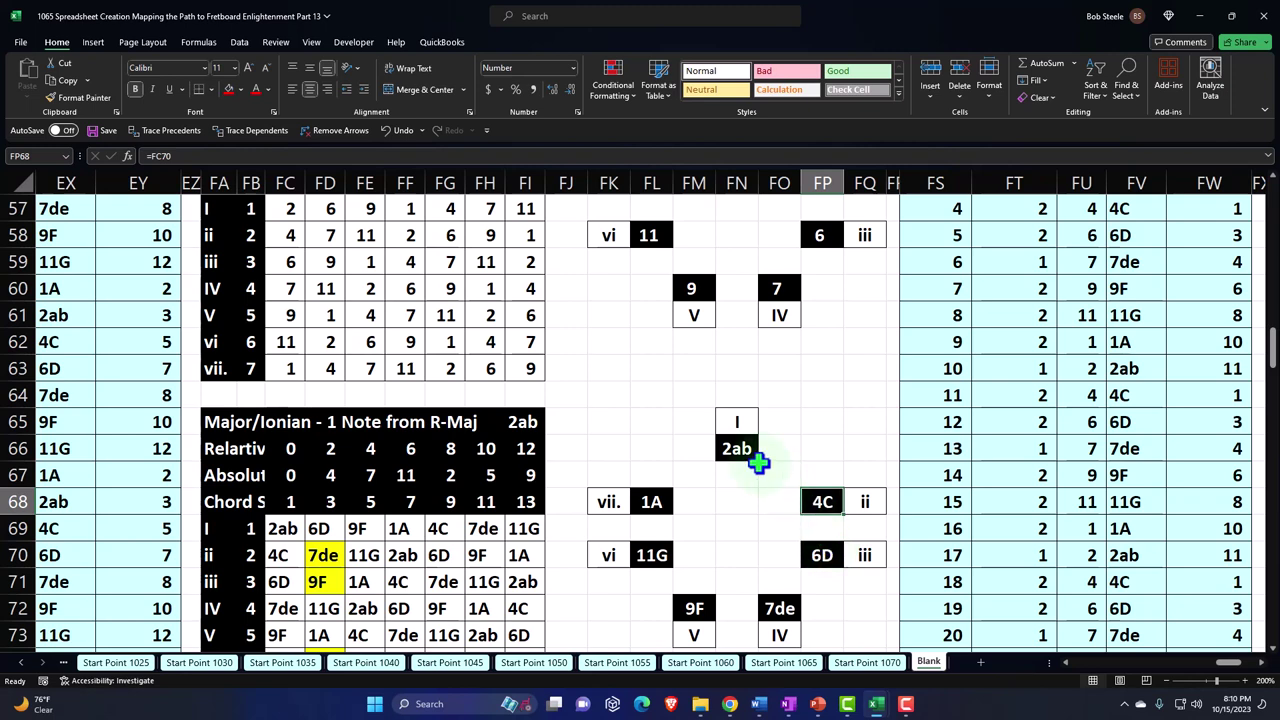
{"action": "left_click", "coordinate": [820, 556]}
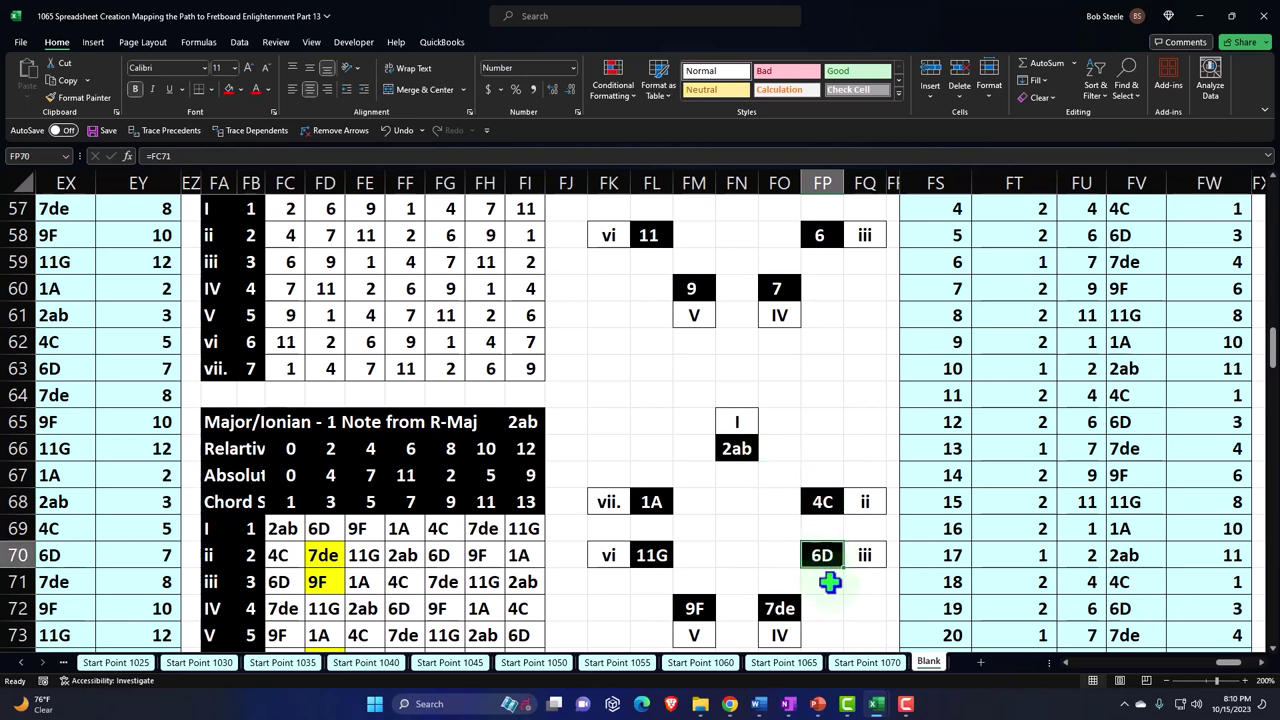
{"action": "scroll", "coordinate": [830, 585], "scroll_direction": "up", "scroll_amount": 3}
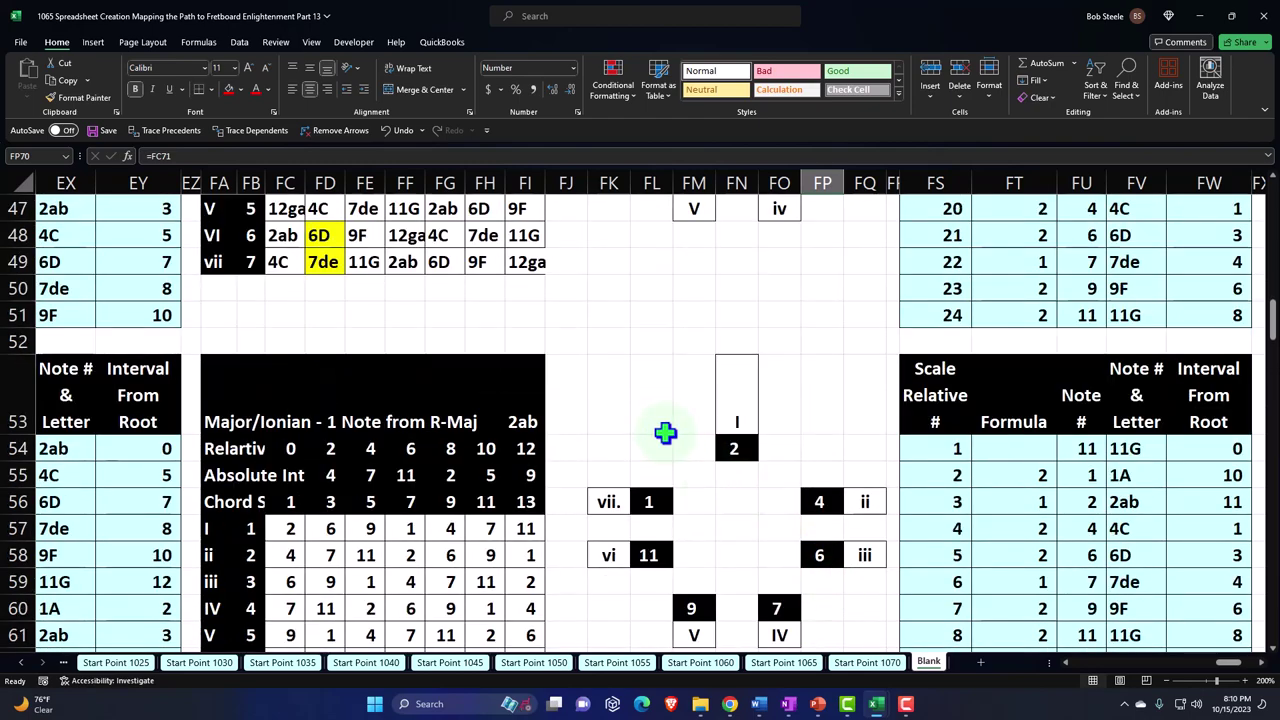
Step: Jump across the mode blocks to the Phrygian block's first Note # cell, BE54
{"action": "left_click", "coordinate": [615, 420]}
{"action": "key", "text": "ctrl+Left"}
{"action": "key", "text": "ctrl+Left"}
{"action": "key", "text": "ctrl+Left"}
{"action": "key", "text": "ctrl+Left"}
{"action": "key", "text": "ctrl+Left"}
{"action": "key", "text": "ctrl+Left"}
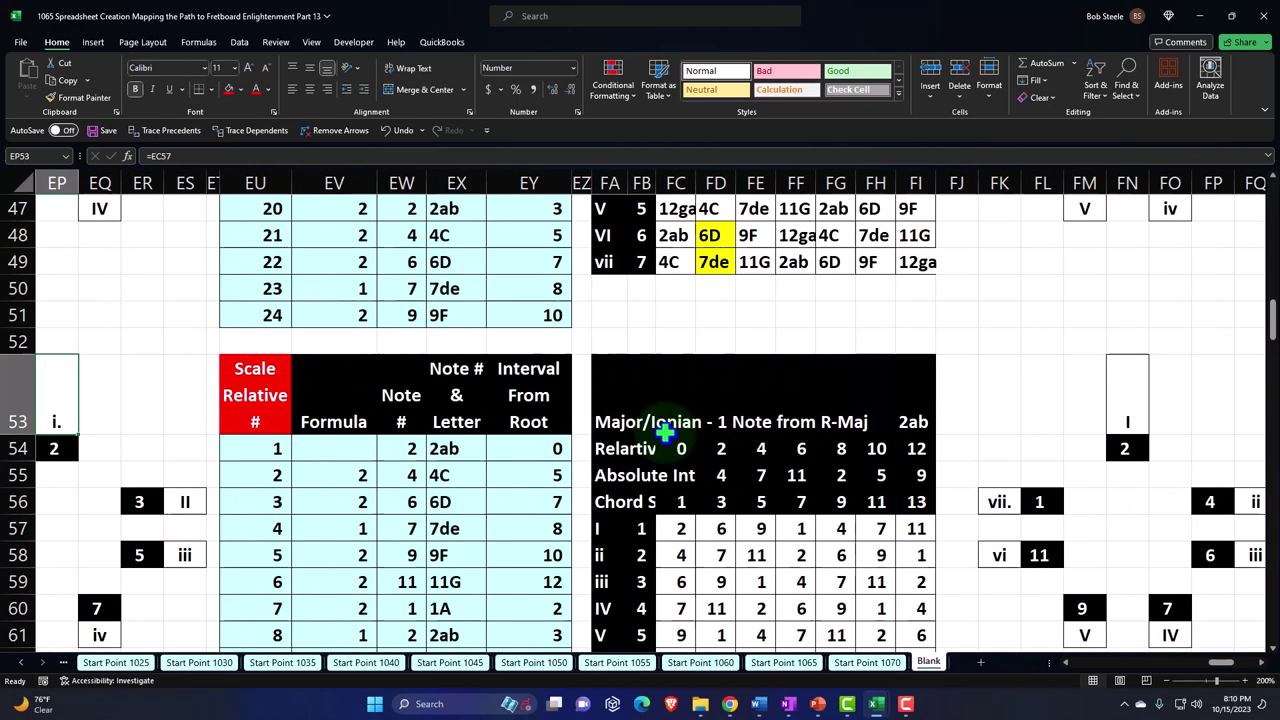
{"action": "key", "text": "ctrl+Left"}
{"action": "key", "text": "ctrl+Left"}
{"action": "key", "text": "ctrl+Left"}
{"action": "key", "text": "ctrl+Left"}
{"action": "key", "text": "ctrl+Left"}
{"action": "key", "text": "ctrl+Left"}
{"action": "key", "text": "ctrl+Left"}
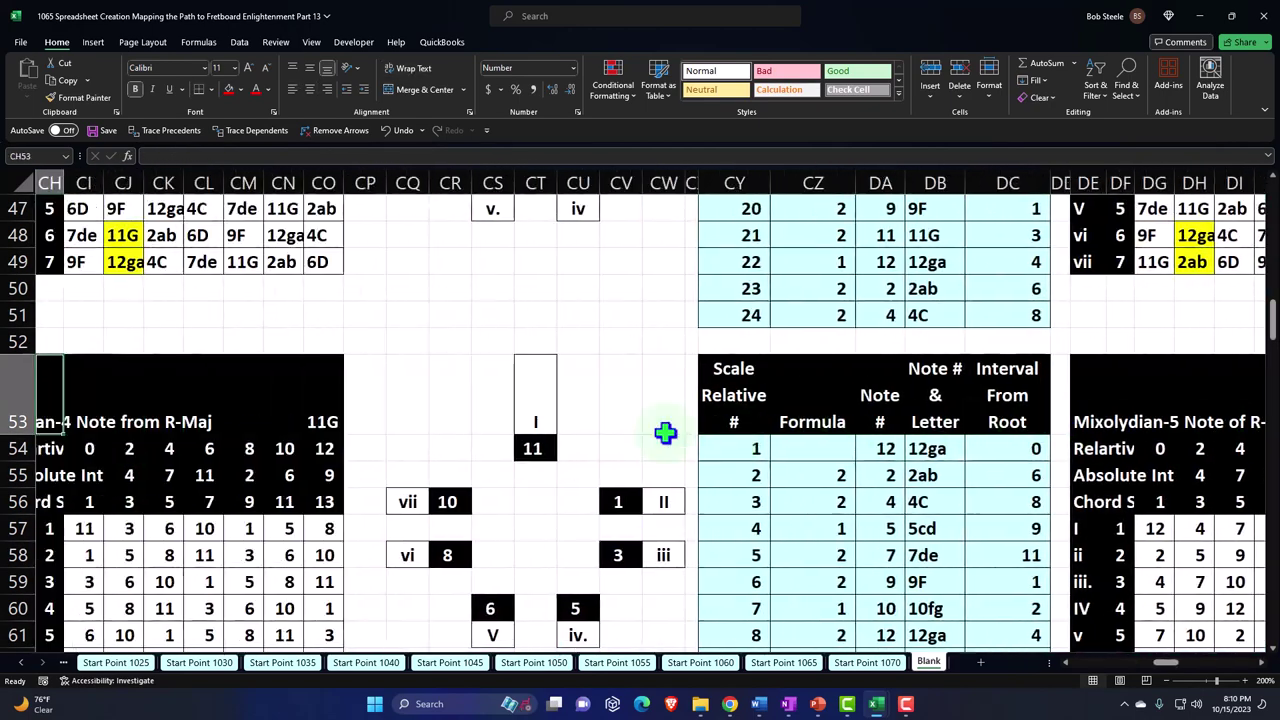
{"action": "key", "text": "ctrl+Left"}
{"action": "key", "text": "ctrl+Left"}
{"action": "key", "text": "ctrl+Left"}
{"action": "key", "text": "ctrl+Left"}
{"action": "key", "text": "ctrl+Left"}
{"action": "key", "text": "ctrl+Left"}
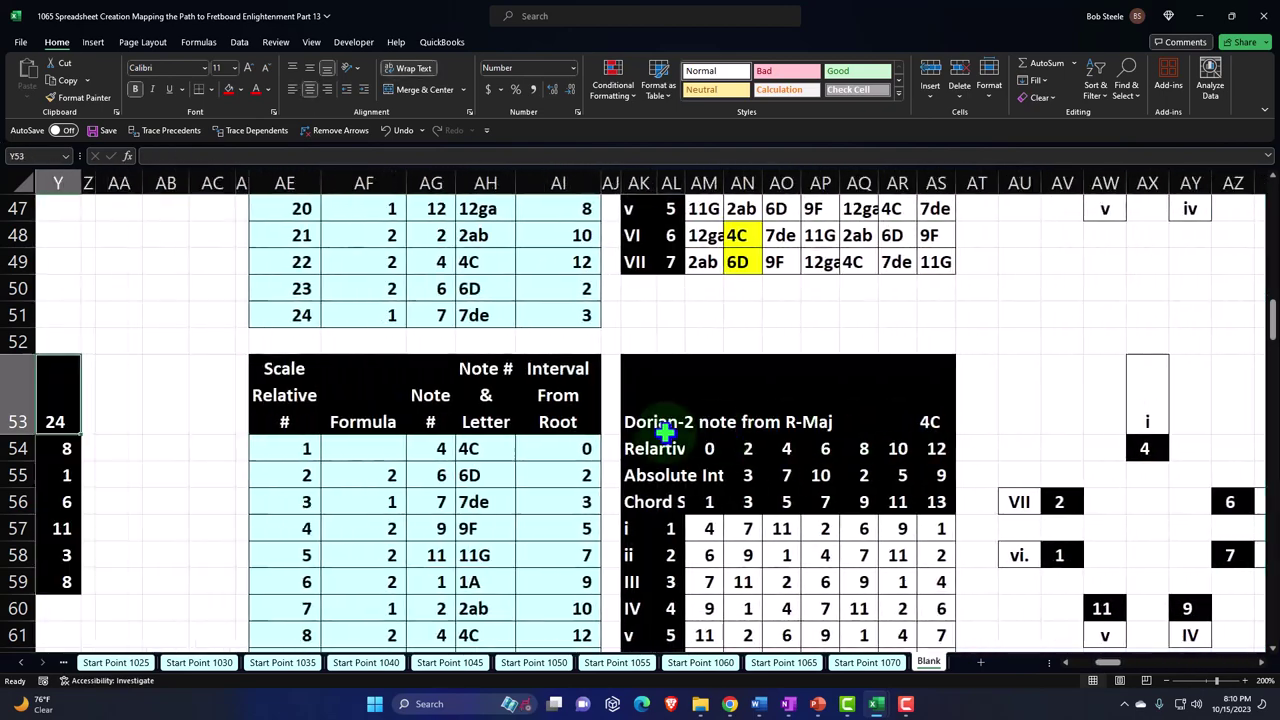
{"action": "key", "text": "ctrl+Right"}
{"action": "key", "text": "ctrl+Right"}
{"action": "key", "text": "ctrl+Right"}
{"action": "key", "text": "ctrl+Right"}
{"action": "key", "text": "ctrl+Right"}
{"action": "key", "text": "ctrl+Right"}
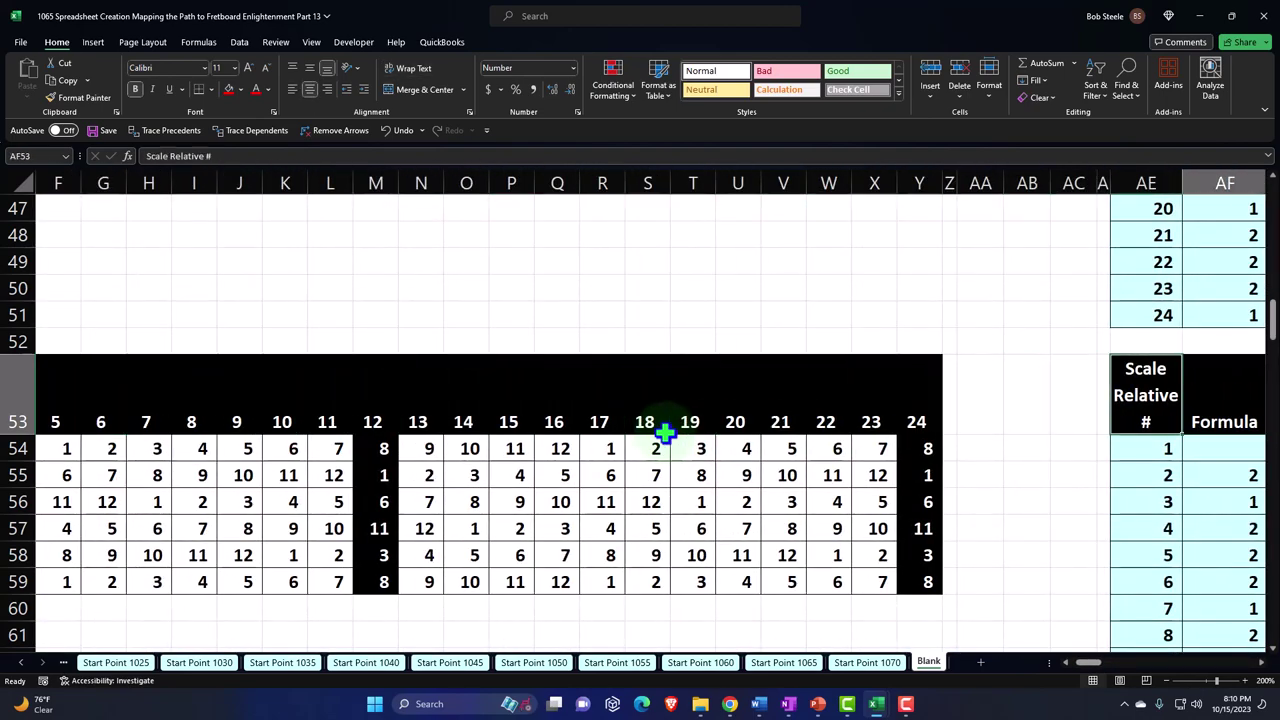
{"action": "key", "text": "ctrl+Right"}
{"action": "key", "text": "ctrl+Right"}
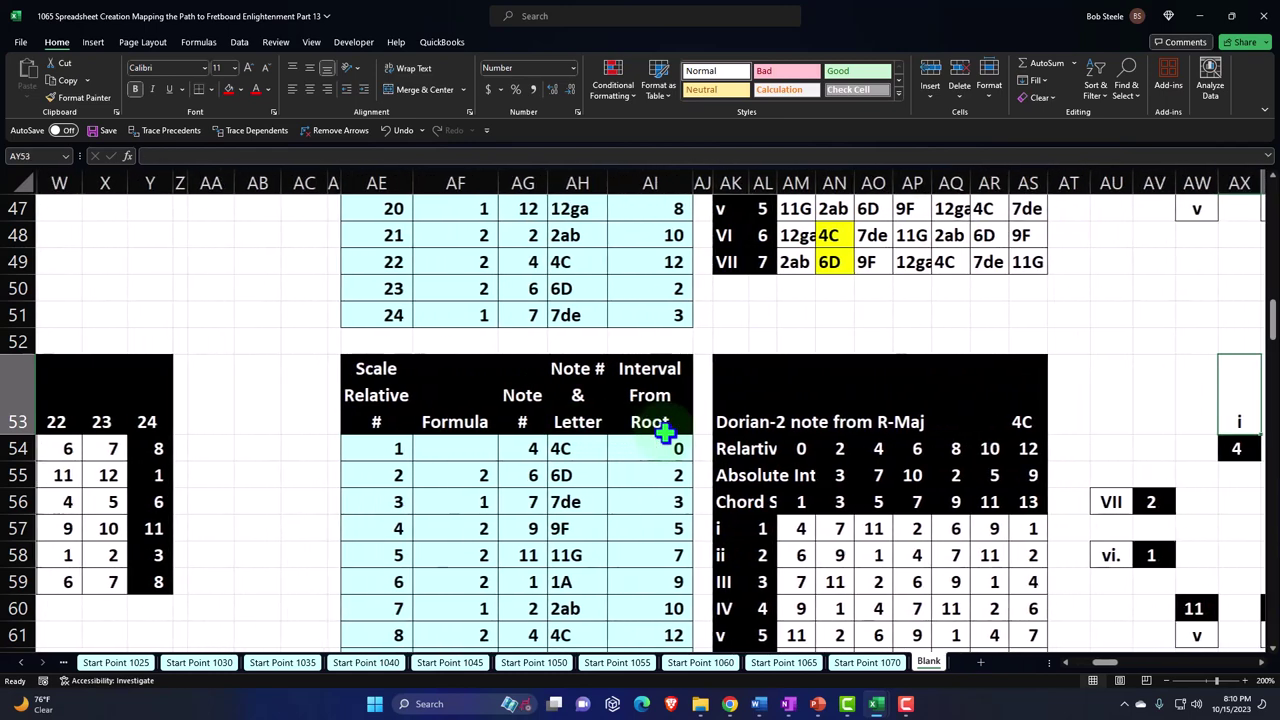
{"action": "key", "text": "ctrl+Right"}
{"action": "key", "text": "ctrl+Right"}
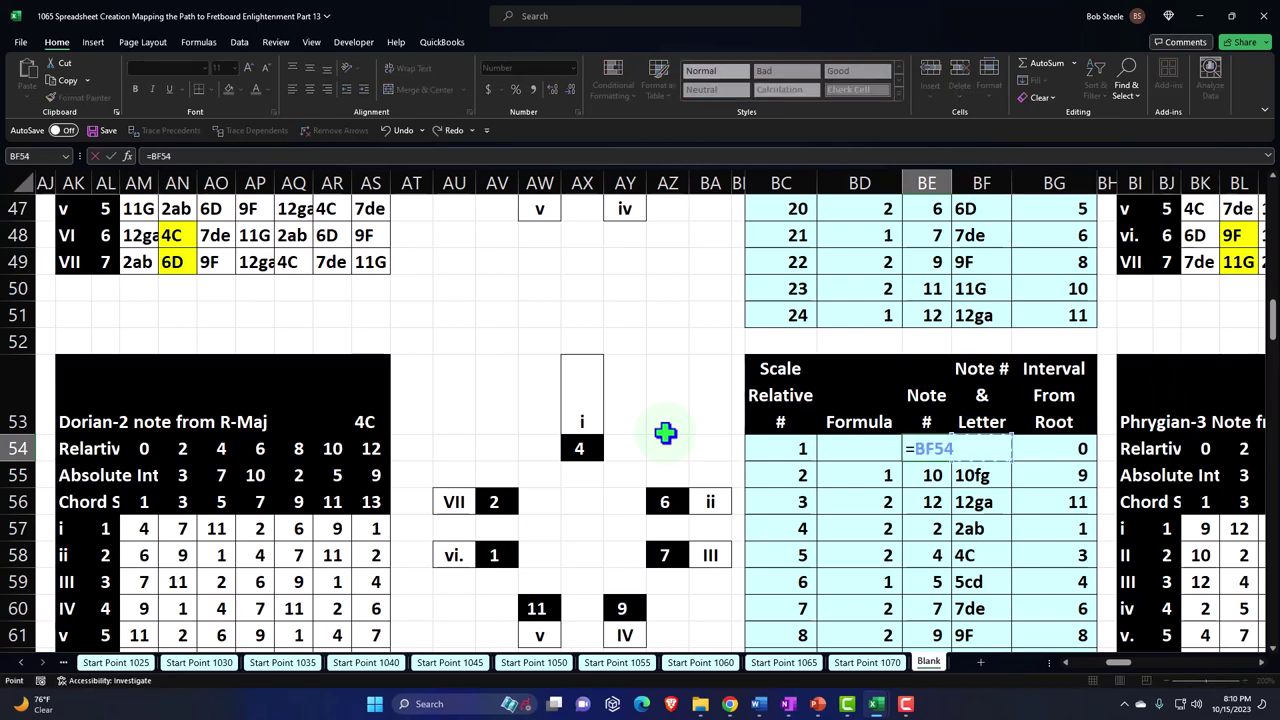
Step: Move BE54's formula reference right toward the Major/Ionian block
{"action": "key", "text": "Right"}
{"action": "key", "text": "Right"}
{"action": "key", "text": "Right"}
{"action": "key", "text": "Right"}
{"action": "key", "text": "Right"}
{"action": "key", "text": "Right"}
{"action": "key", "text": "Right"}
{"action": "key", "text": "Right"}
{"action": "key", "text": "Right"}
{"action": "key", "text": "Right"}
{"action": "key", "text": "Right"}
{"action": "key", "text": "Right"}
{"action": "key", "text": "Right"}
{"action": "key", "text": "Right"}
{"action": "key", "text": "Right"}
{"action": "key", "text": "Right"}
{"action": "key", "text": "Right"}
{"action": "key", "text": "Right"}
{"action": "key", "text": "Right"}
{"action": "key", "text": "Right"}
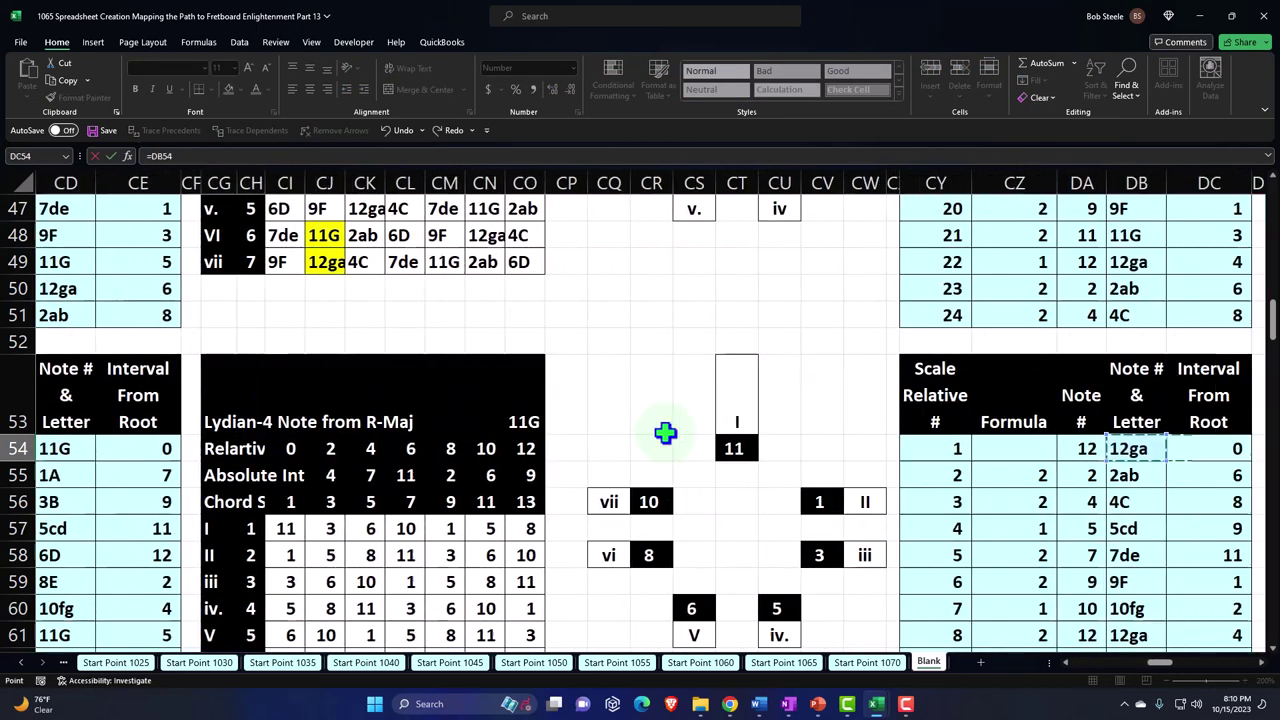
{"action": "key", "text": "Right"}
{"action": "key", "text": "Right"}
{"action": "key", "text": "Right"}
{"action": "key", "text": "Right"}
{"action": "key", "text": "Right"}
{"action": "key", "text": "Right"}
{"action": "key", "text": "Right"}
{"action": "key", "text": "Right"}
{"action": "key", "text": "Right"}
{"action": "key", "text": "Right"}
{"action": "key", "text": "Right"}
{"action": "key", "text": "Right"}
{"action": "key", "text": "Right"}
{"action": "key", "text": "Right"}
{"action": "key", "text": "Right"}
{"action": "key", "text": "Right"}
{"action": "key", "text": "Right"}
{"action": "key", "text": "Right"}
{"action": "key", "text": "Right"}
{"action": "key", "text": "Right"}
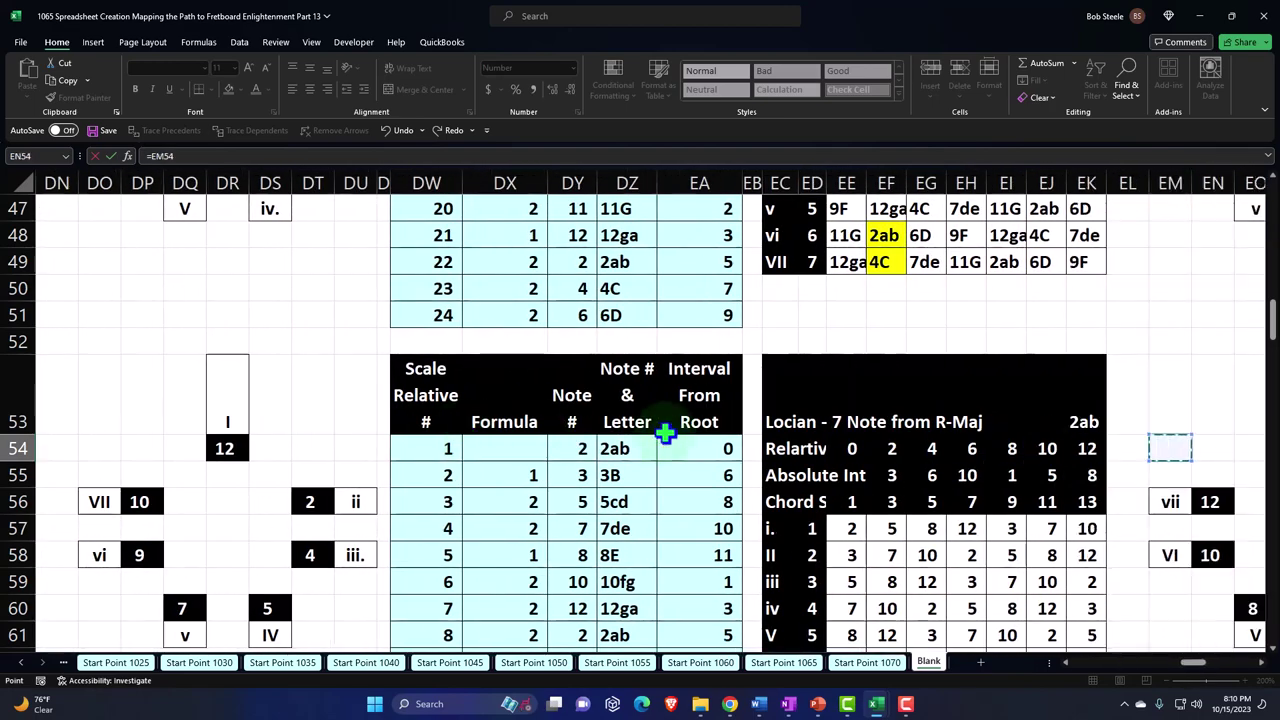
{"action": "key", "text": "Right"}
{"action": "key", "text": "Right"}
{"action": "key", "text": "Right"}
{"action": "key", "text": "Right"}
{"action": "key", "text": "Right"}
{"action": "key", "text": "Right"}
{"action": "key", "text": "Right"}
{"action": "key", "text": "Right"}
{"action": "key", "text": "Right"}
{"action": "key", "text": "Right"}
{"action": "key", "text": "Right"}
{"action": "key", "text": "Right"}
{"action": "key", "text": "Right"}
{"action": "key", "text": "Right"}
{"action": "key", "text": "Right"}
{"action": "key", "text": "Right"}
{"action": "key", "text": "Right"}
{"action": "key", "text": "Right"}
{"action": "key", "text": "Right"}
{"action": "key", "text": "Right"}
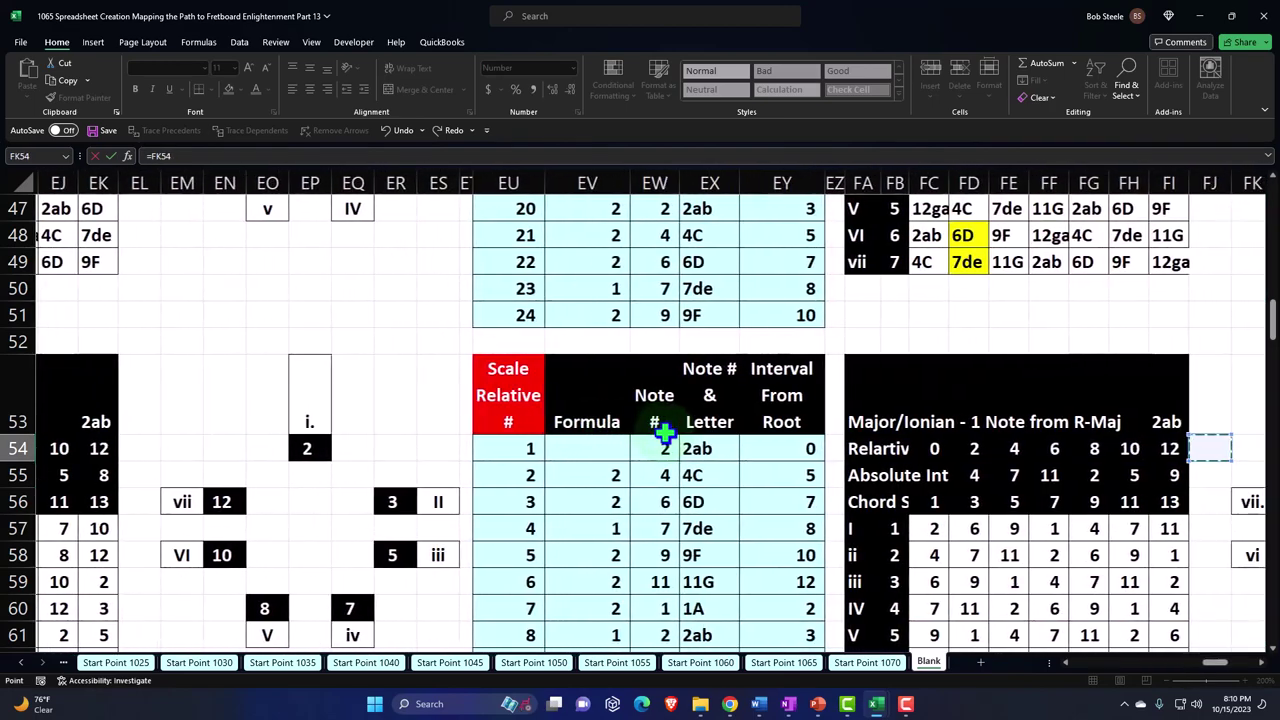
{"action": "key", "text": "Right"}
{"action": "key", "text": "Right"}
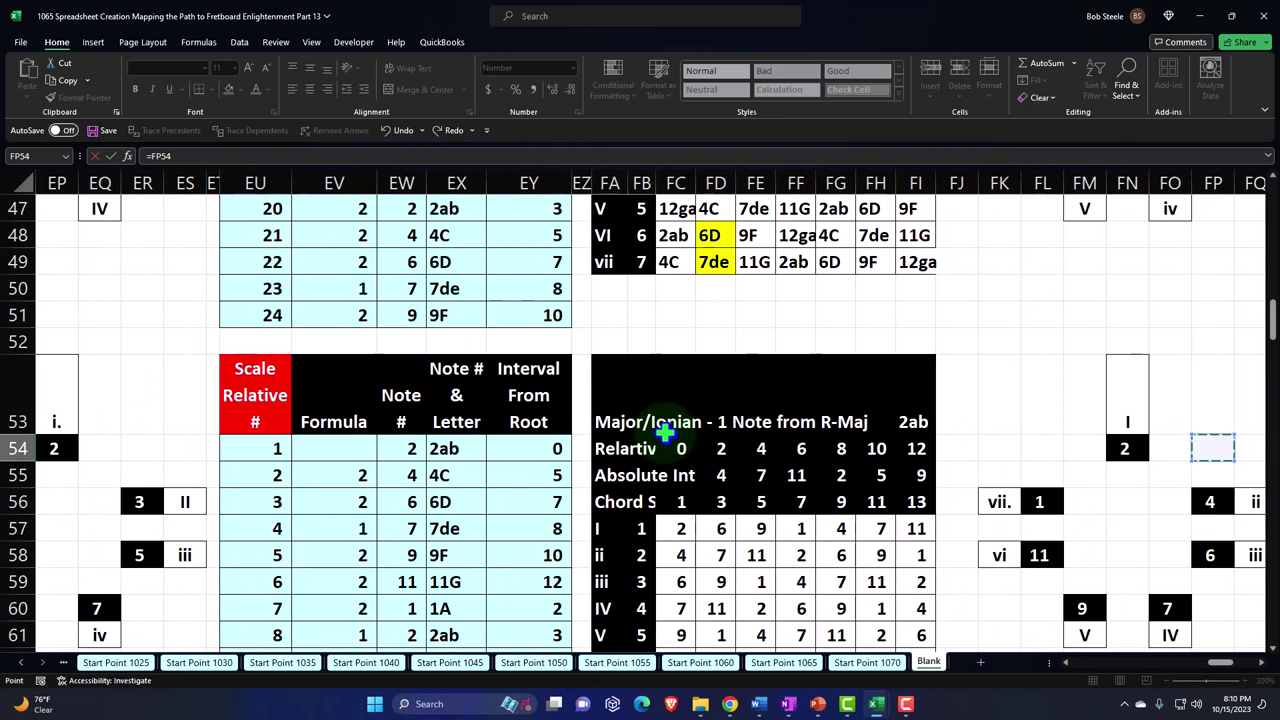
{"action": "scroll", "coordinate": [665, 432], "scroll_direction": "down", "scroll_amount": 1}
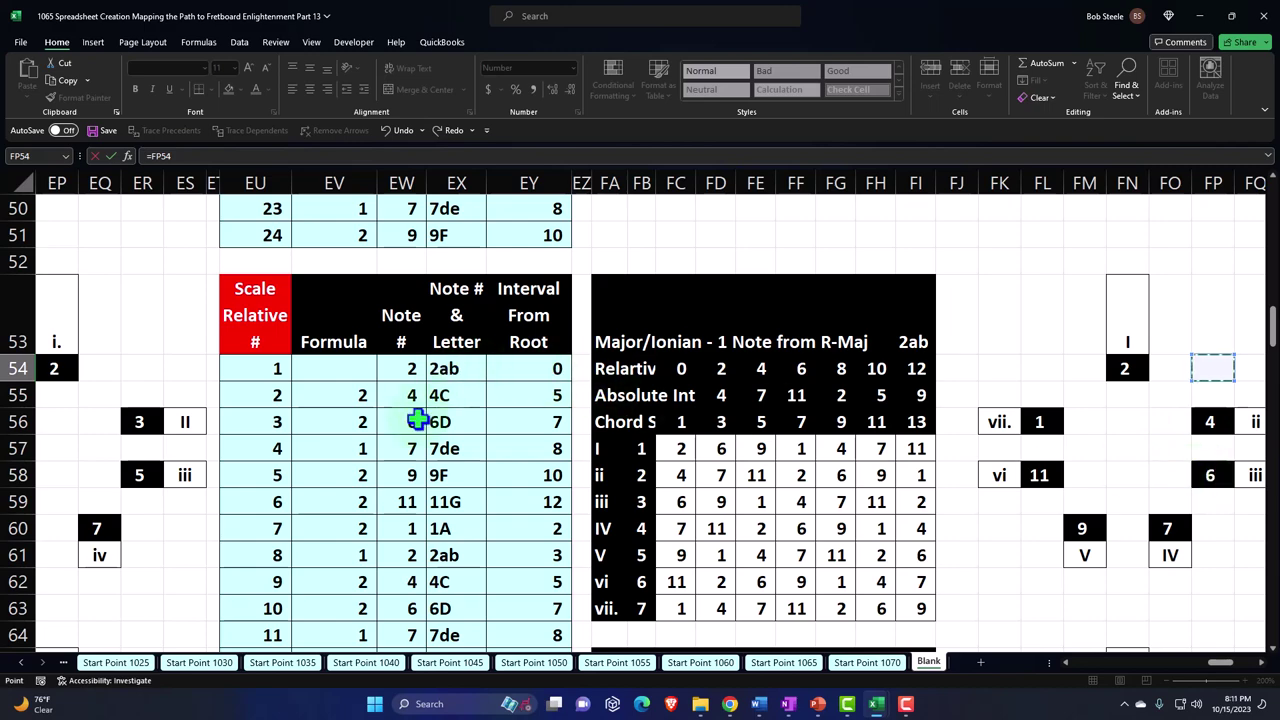
Step: Commit the Phrygian starting-note link and check its first Formula and note-letter cells
{"action": "key", "text": "Return"}
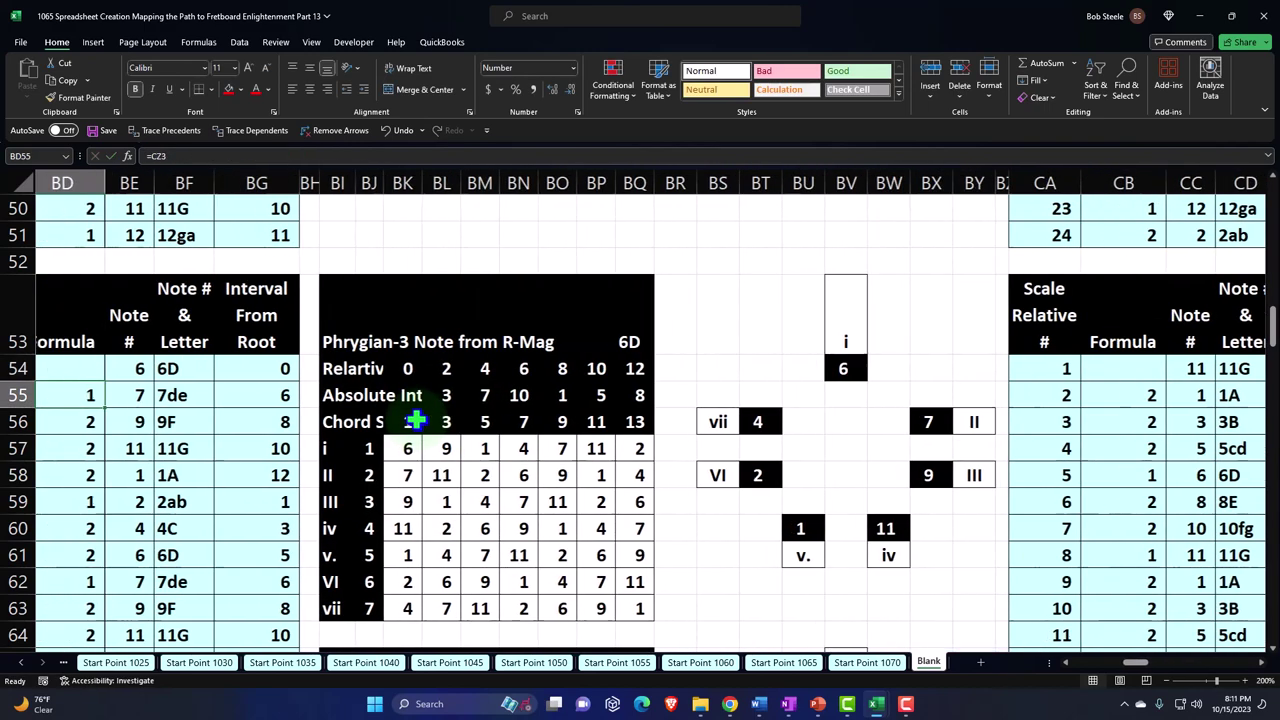
{"action": "double_click", "coordinate": [274, 400]}
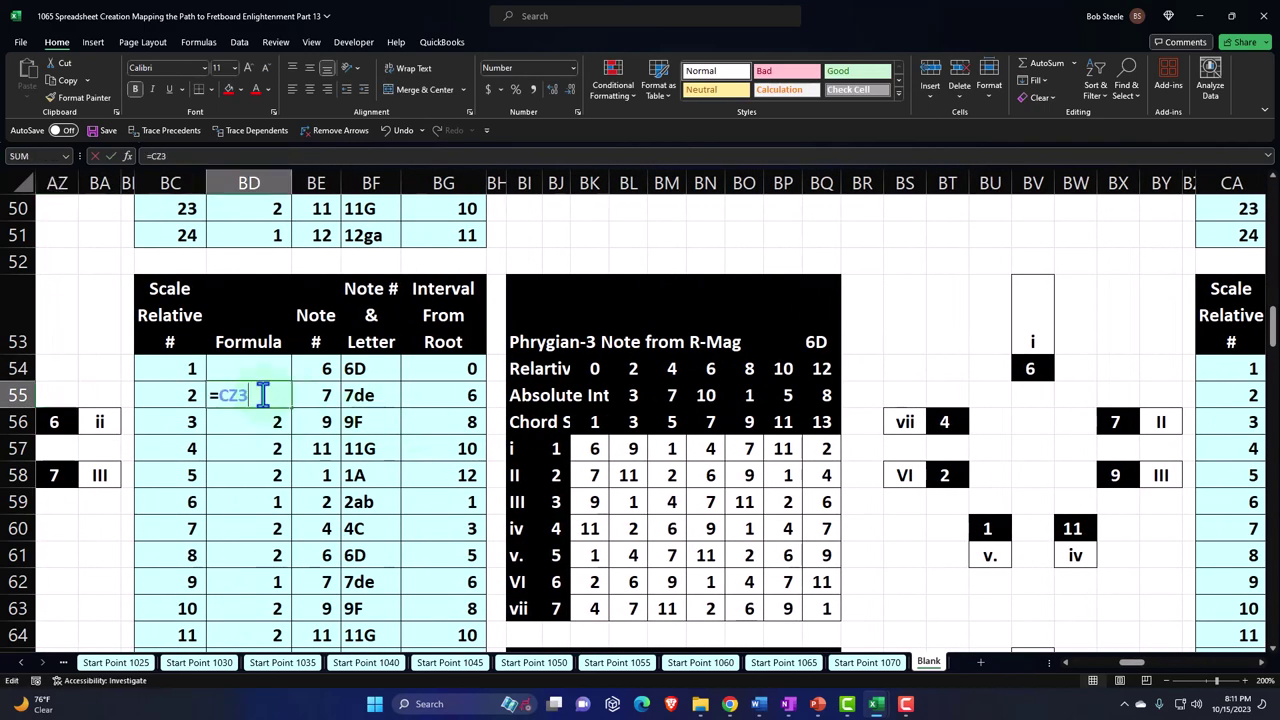
{"action": "key", "text": "Return"}
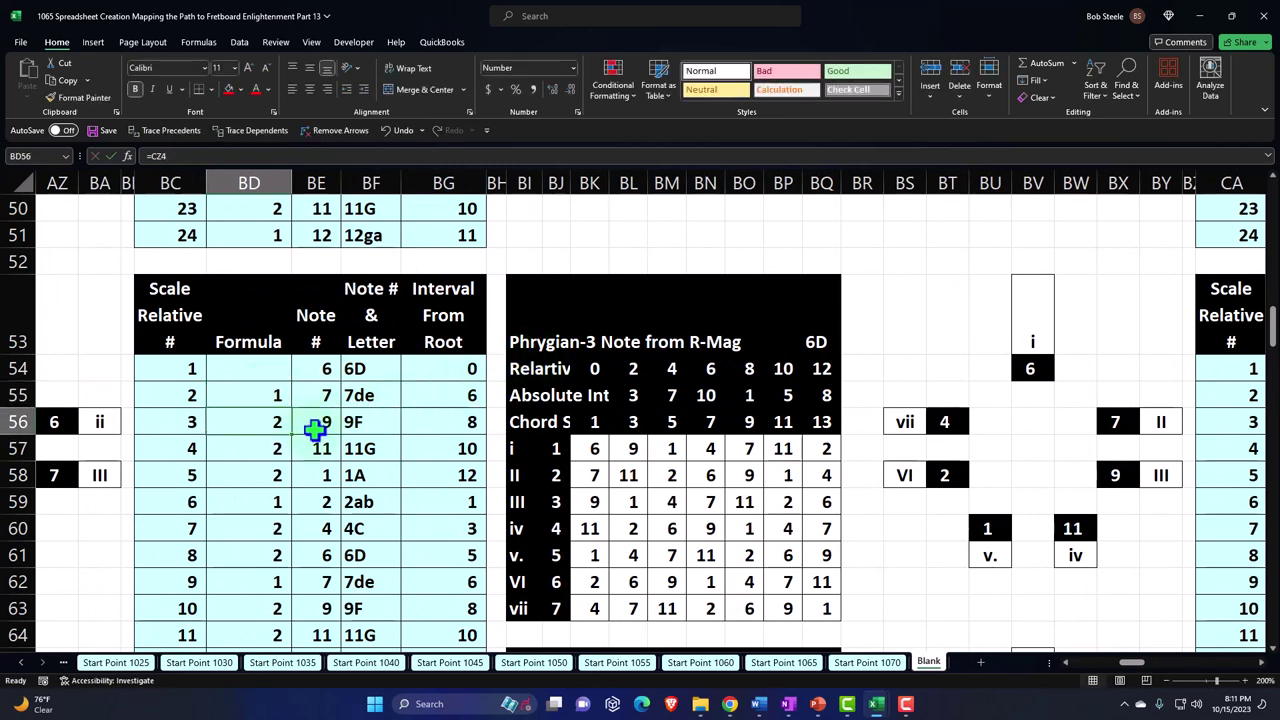
{"action": "left_click", "coordinate": [346, 376]}
Step: Move along row 54 to the Lydian table's first Note # cell, CC54
{"action": "key", "text": "Right"}
{"action": "key", "text": "Right"}
{"action": "key", "text": "Right"}
{"action": "key", "text": "Right"}
{"action": "key", "text": "Right"}
{"action": "key", "text": "Right"}
{"action": "key", "text": "Right"}
{"action": "key", "text": "Right"}
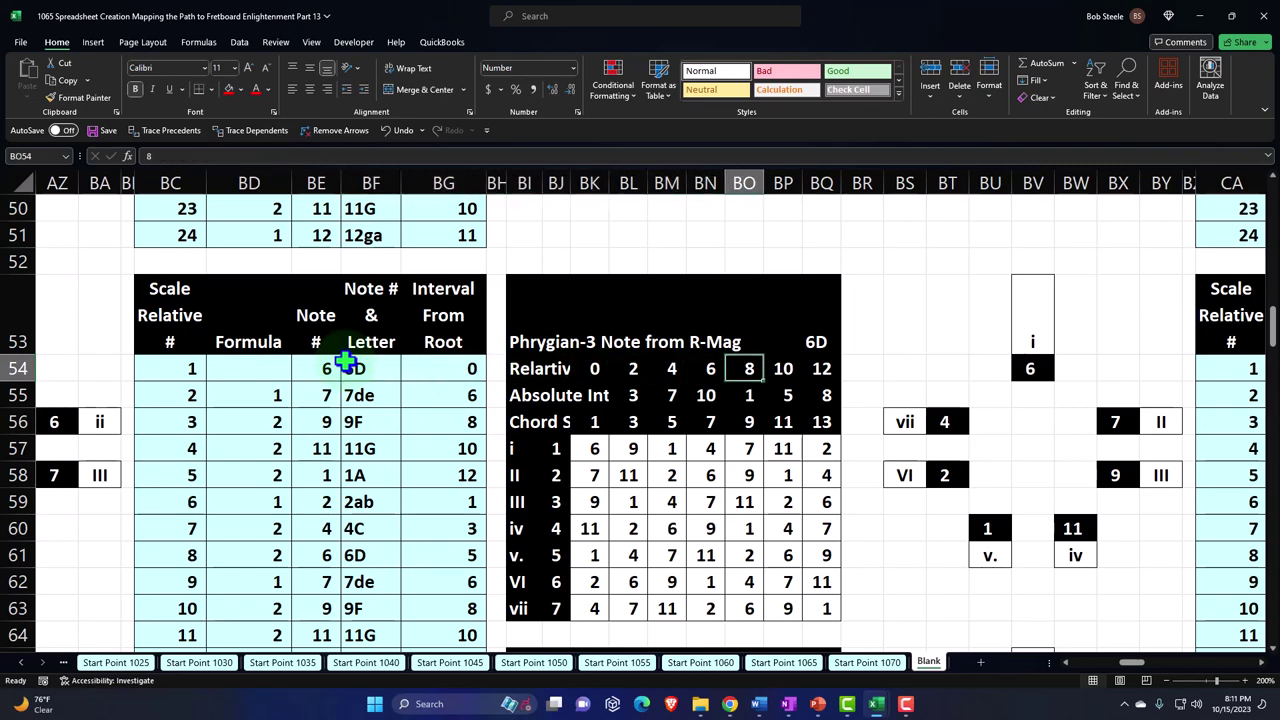
{"action": "key", "text": "Right"}
{"action": "key", "text": "Right"}
{"action": "key", "text": "Right"}
{"action": "key", "text": "Right"}
{"action": "key", "text": "Right"}
{"action": "key", "text": "Right"}
{"action": "key", "text": "Right"}
{"action": "key", "text": "Right"}
{"action": "key", "text": "Right"}
{"action": "key", "text": "Right"}
{"action": "key", "text": "Right"}
{"action": "key", "text": "Right"}
{"action": "key", "text": "Right"}
{"action": "key", "text": "Right"}
{"action": "key", "text": "Right"}
{"action": "key", "text": "Right"}
{"action": "key", "text": "Right"}
{"action": "key", "text": "Right"}
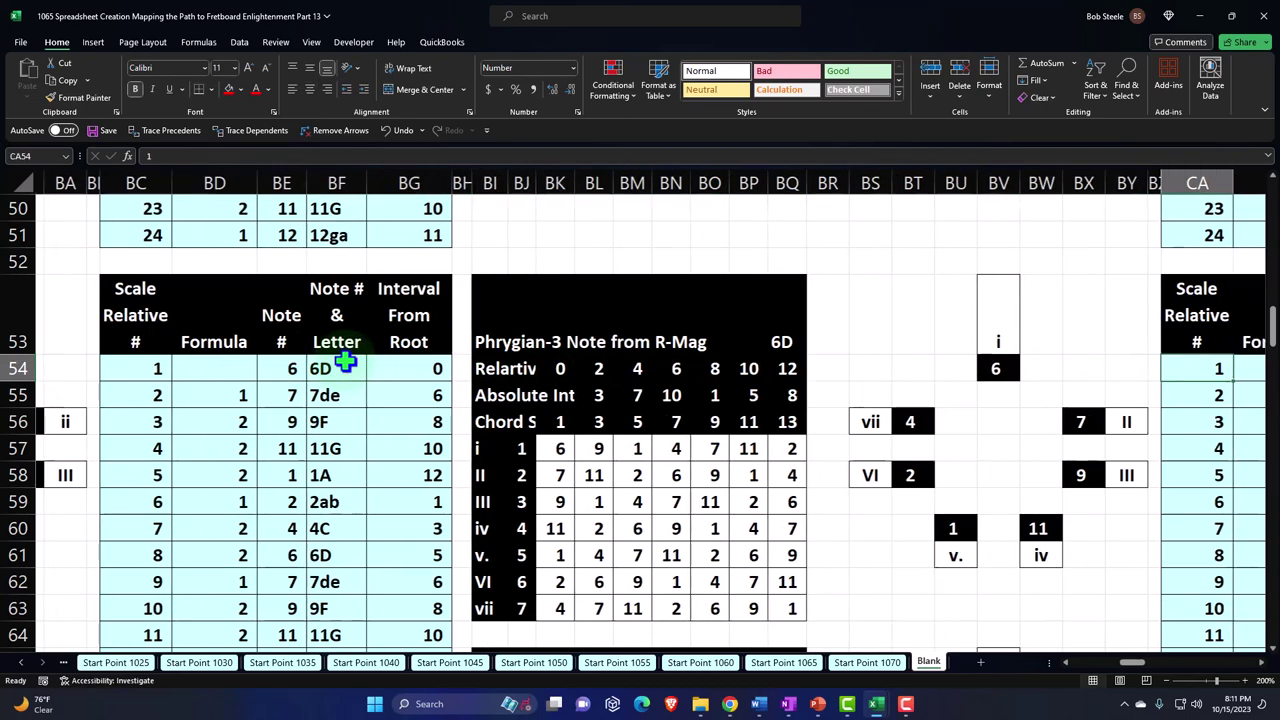
{"action": "key", "text": "Right"}
{"action": "key", "text": "Right"}
{"action": "key", "text": "Right"}
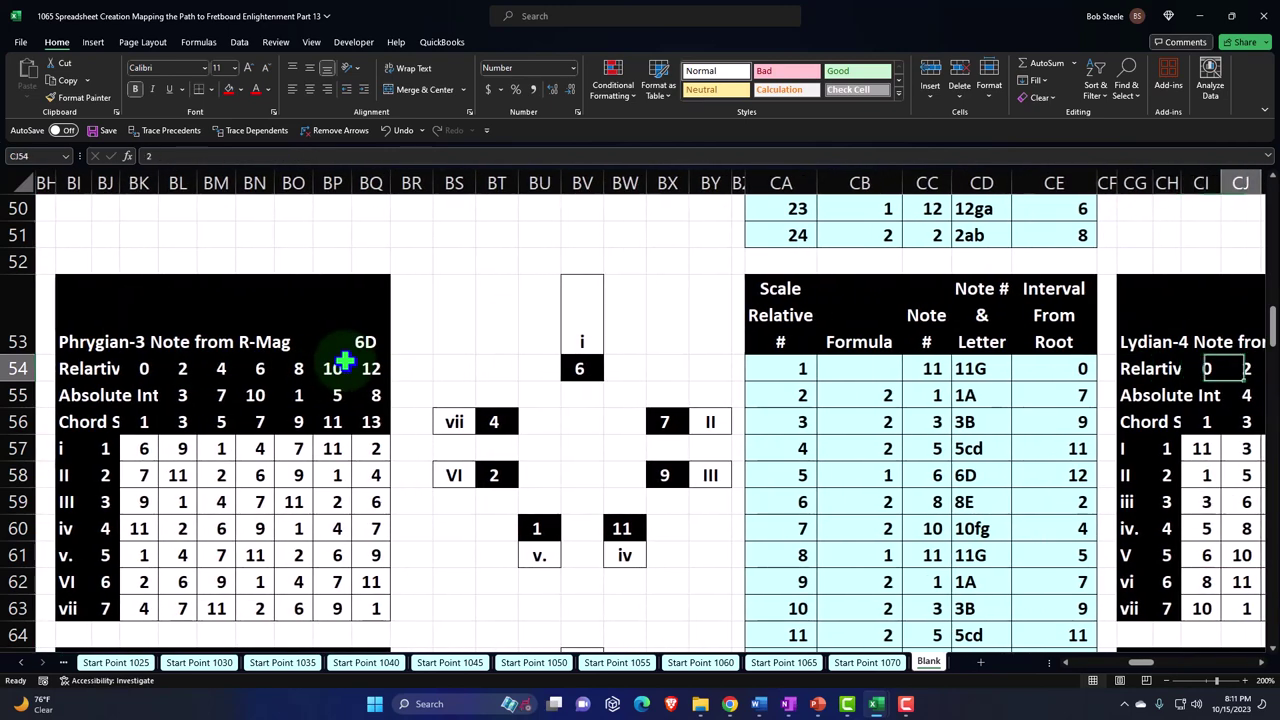
{"action": "key", "text": "Left"}
{"action": "key", "text": "Left"}
{"action": "key", "text": "Left"}
{"action": "key", "text": "Left"}
{"action": "key", "text": "Left"}
{"action": "key", "text": "Left"}
{"action": "key", "text": "Left"}
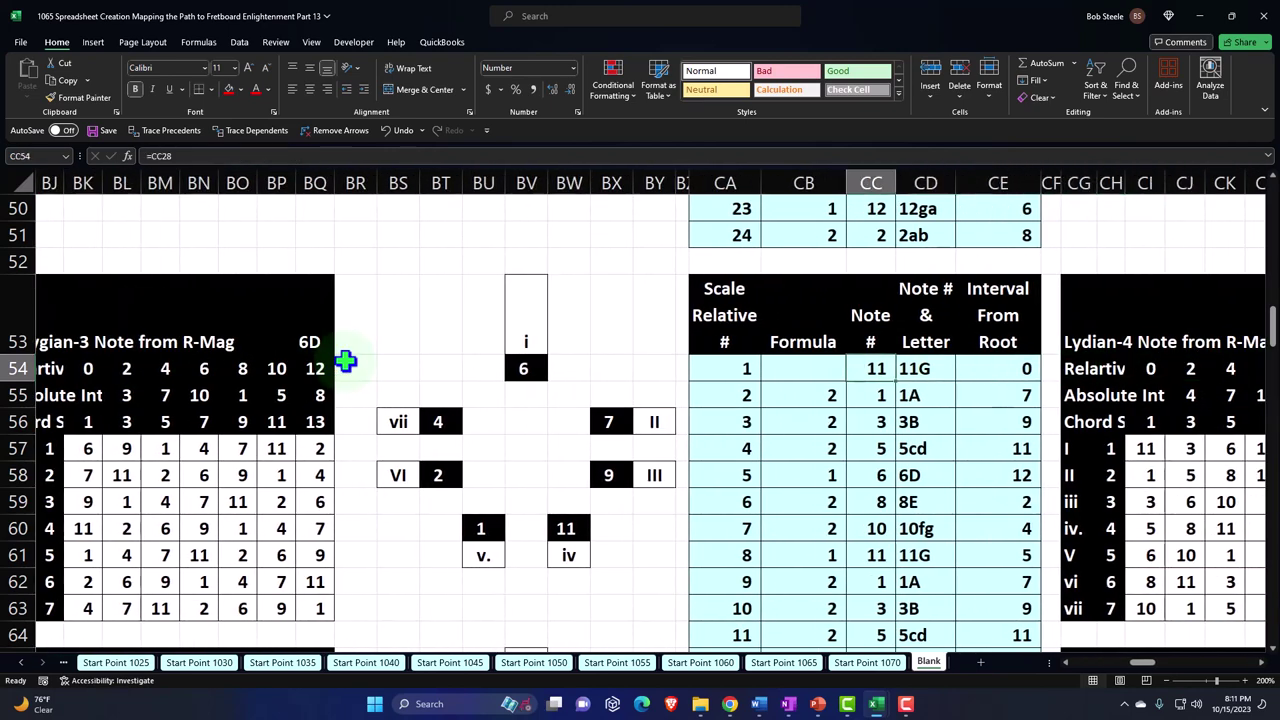
Step: Link the Lydian table's first note to the Major scale's 4th note, 7de
{"action": "type", "text": "="}
{"action": "key", "text": "Right"}
{"action": "key", "text": "Right"}
{"action": "key", "text": "Right"}
{"action": "key", "text": "Right"}
{"action": "key", "text": "Right"}
{"action": "key", "text": "Right"}
{"action": "key", "text": "Right"}
{"action": "key", "text": "Right"}
{"action": "key", "text": "Right"}
{"action": "key", "text": "Right"}
{"action": "key", "text": "Right"}
{"action": "key", "text": "Right"}
{"action": "key", "text": "Right"}
{"action": "key", "text": "Right"}
{"action": "key", "text": "Right"}
{"action": "key", "text": "Right"}
{"action": "key", "text": "Right"}
{"action": "key", "text": "Right"}
{"action": "key", "text": "Right"}
{"action": "key", "text": "Right"}
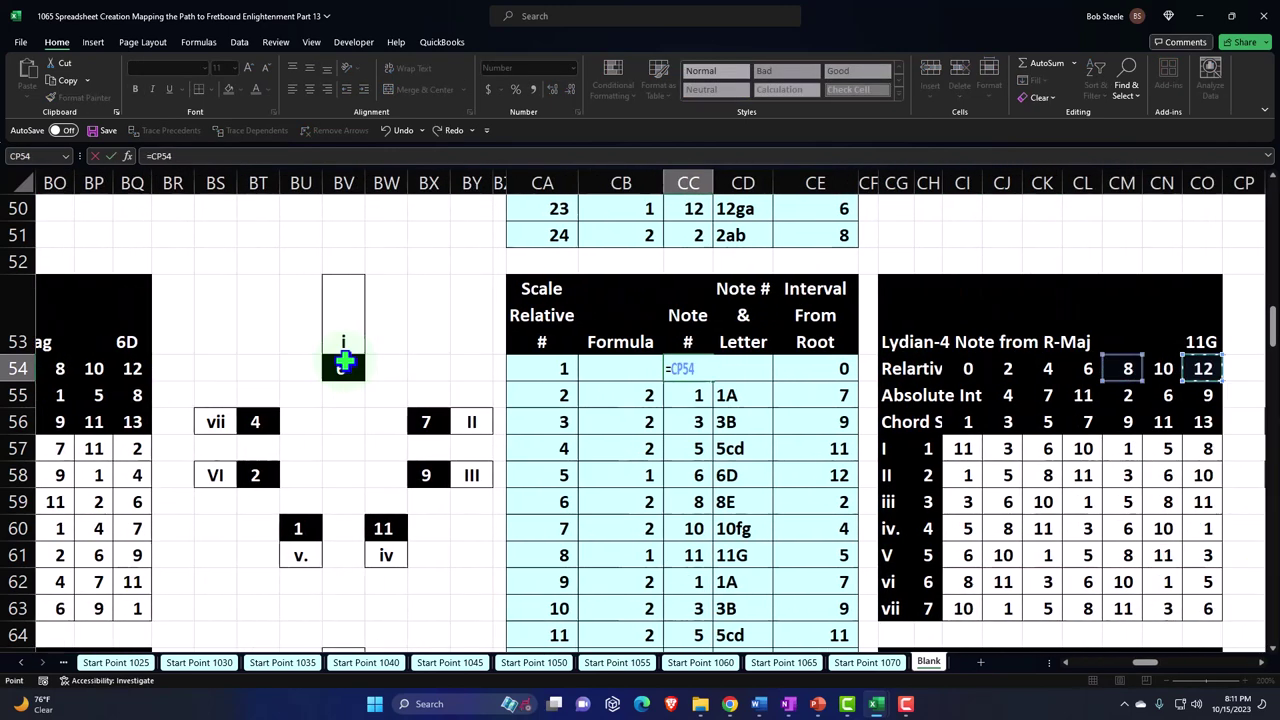
{"action": "key", "text": "Right"}
{"action": "key", "text": "Right"}
{"action": "key", "text": "Right"}
{"action": "key", "text": "Right"}
{"action": "key", "text": "Right"}
{"action": "key", "text": "Right"}
{"action": "key", "text": "Right"}
{"action": "key", "text": "Right"}
{"action": "key", "text": "Right"}
{"action": "key", "text": "Right"}
{"action": "key", "text": "Right"}
{"action": "key", "text": "Right"}
{"action": "key", "text": "Right"}
{"action": "key", "text": "Right"}
{"action": "key", "text": "Right"}
{"action": "key", "text": "Right"}
{"action": "key", "text": "Right"}
{"action": "key", "text": "Right"}
{"action": "key", "text": "Right"}
{"action": "key", "text": "Right"}
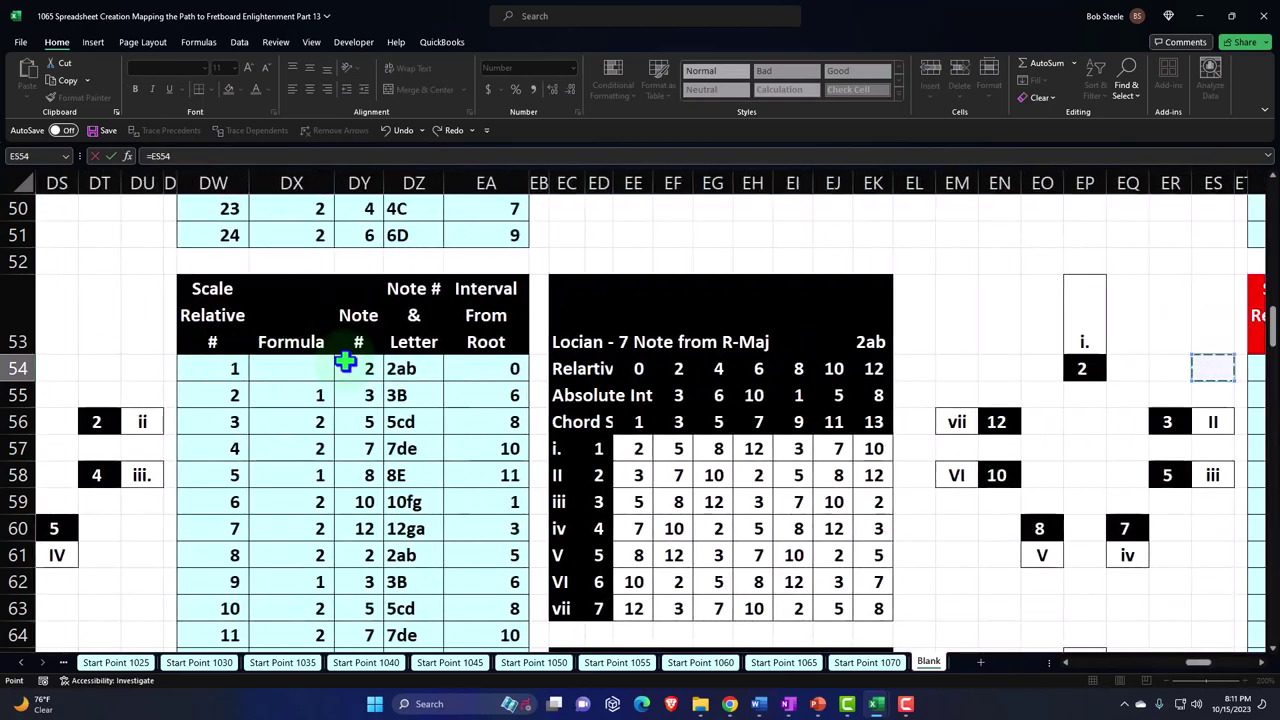
{"action": "key", "text": "Right"}
{"action": "key", "text": "Right"}
{"action": "key", "text": "Right"}
{"action": "key", "text": "Right"}
{"action": "key", "text": "Right"}
{"action": "key", "text": "Right"}
{"action": "key", "text": "Right"}
{"action": "key", "text": "Right"}
{"action": "key", "text": "Right"}
{"action": "key", "text": "Right"}
{"action": "key", "text": "Right"}
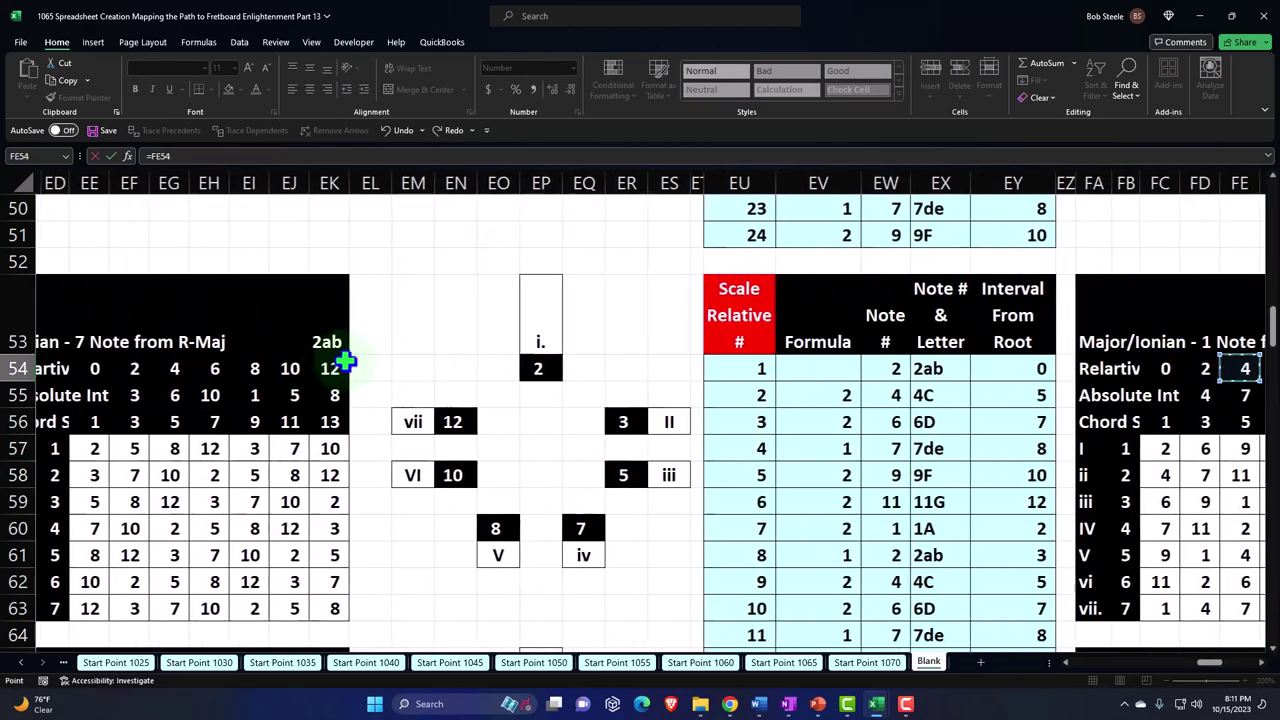
{"action": "key", "text": "Right"}
{"action": "key", "text": "Right"}
{"action": "key", "text": "Right"}
{"action": "key", "text": "Right"}
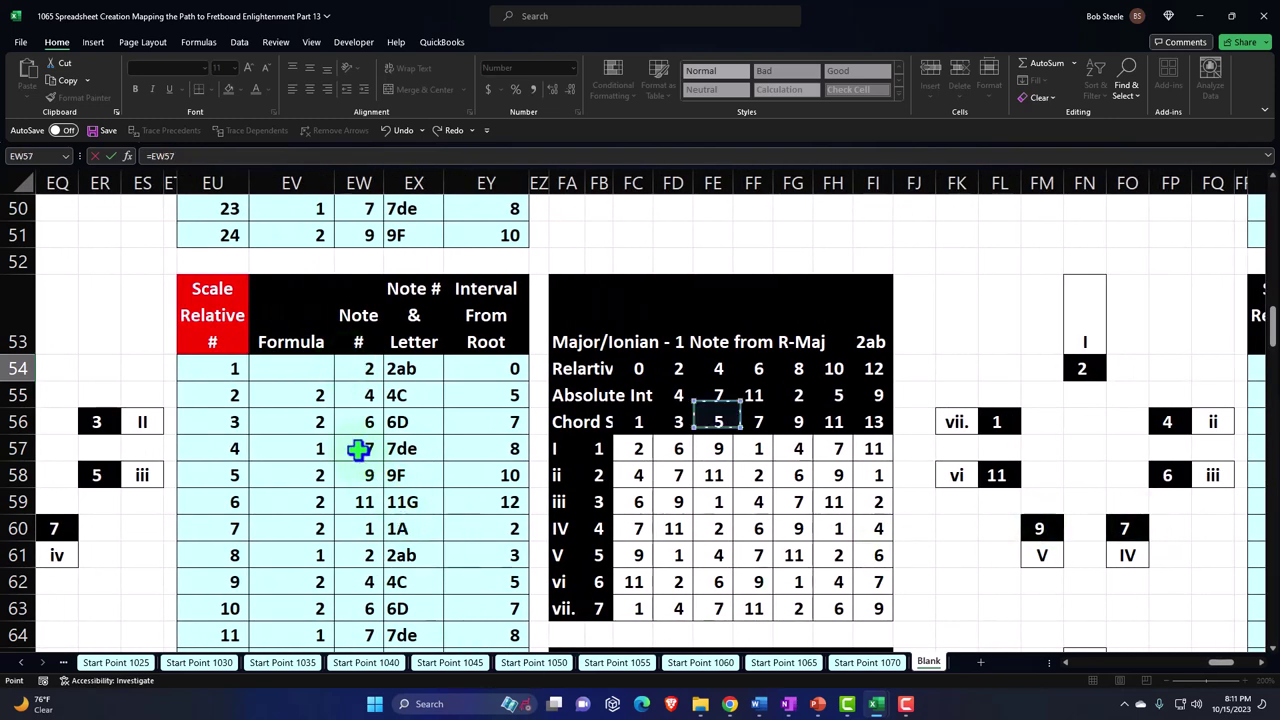
{"action": "key", "text": "Escape"}
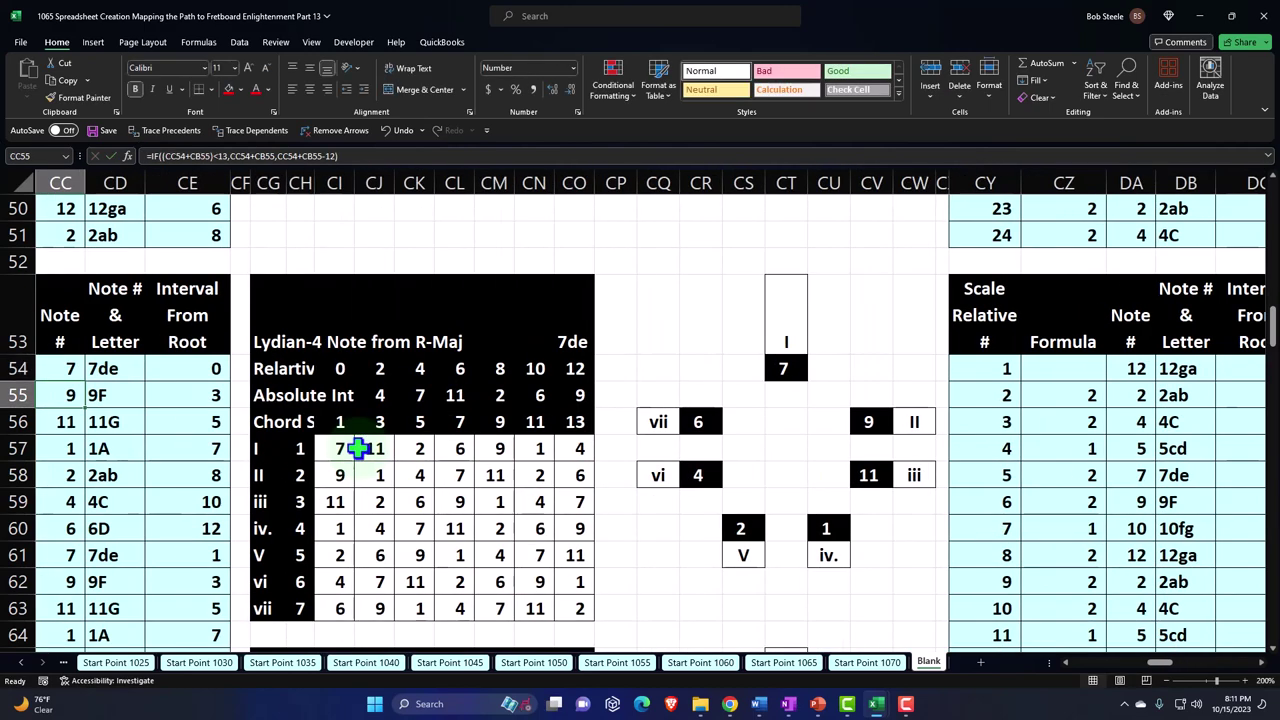
Step: Move along row 55 to the Mixolydian table's first Note # cell, DA54
{"action": "key", "text": "Right"}
{"action": "key", "text": "Right"}
{"action": "key", "text": "Right"}
{"action": "key", "text": "Right"}
{"action": "key", "text": "Right"}
{"action": "key", "text": "Right"}
{"action": "key", "text": "Right"}
{"action": "key", "text": "Right"}
{"action": "key", "text": "Right"}
{"action": "key", "text": "Right"}
{"action": "key", "text": "Right"}
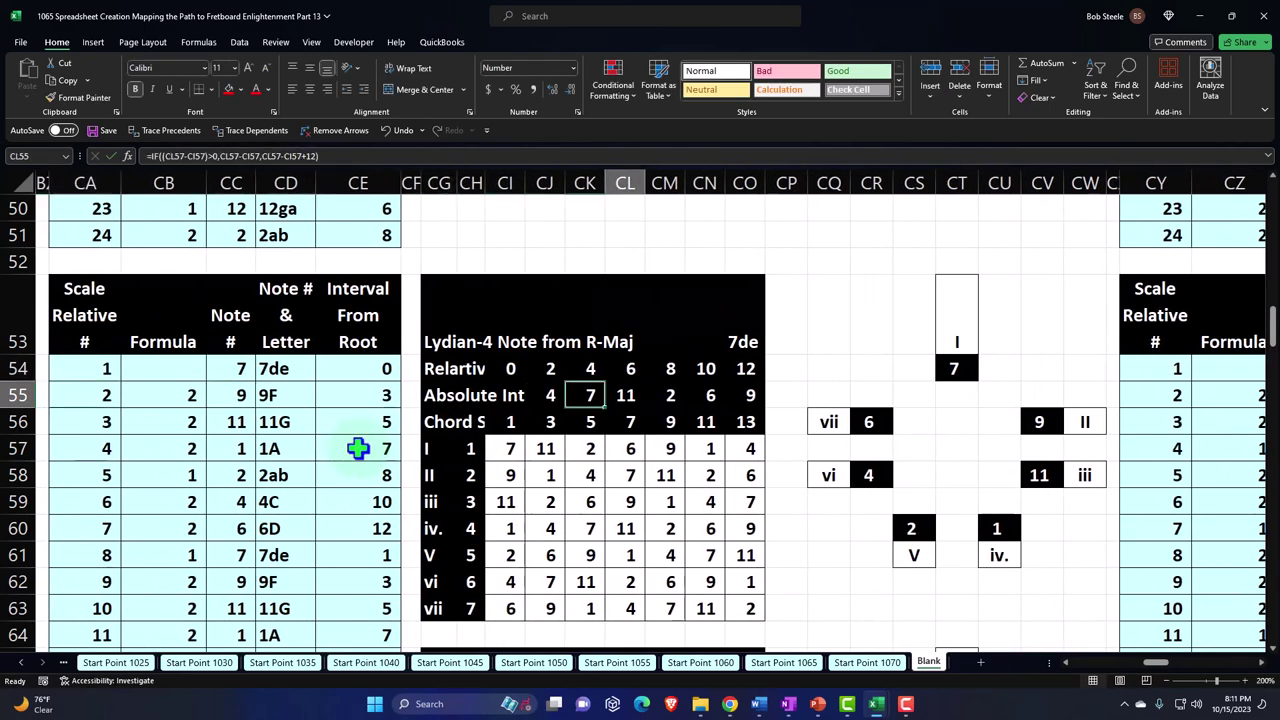
{"action": "key", "text": "Right"}
{"action": "key", "text": "Right"}
{"action": "key", "text": "Right"}
{"action": "key", "text": "Right"}
{"action": "key", "text": "Right"}
{"action": "key", "text": "Right"}
{"action": "key", "text": "Right"}
{"action": "key", "text": "Right"}
{"action": "key", "text": "Right"}
{"action": "key", "text": "Right"}
{"action": "key", "text": "Right"}
{"action": "key", "text": "Right"}
{"action": "key", "text": "Right"}
{"action": "key", "text": "Right"}
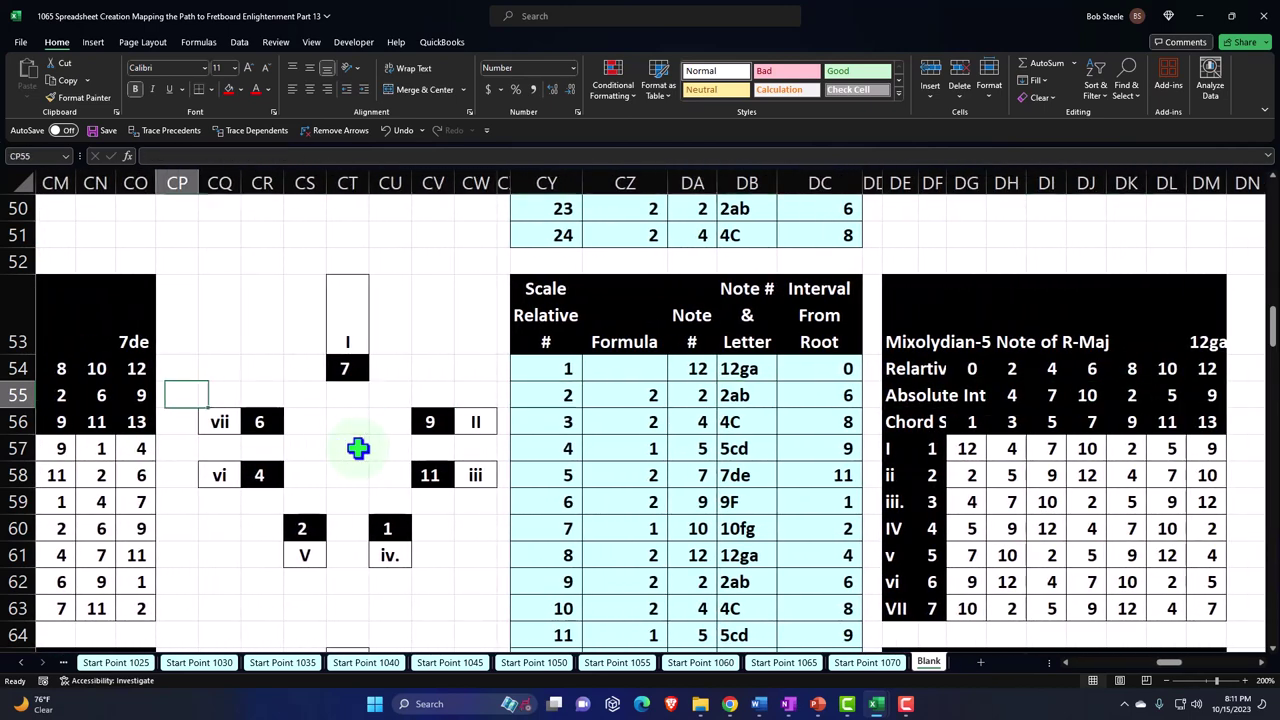
{"action": "key", "text": "Left"}
{"action": "key", "text": "Left"}
{"action": "key", "text": "Left"}
{"action": "key", "text": "Left"}
{"action": "key", "text": "Left"}
{"action": "key", "text": "Left"}
{"action": "key", "text": "Left"}
{"action": "key", "text": "Left"}
{"action": "key", "text": "Left"}
{"action": "key", "text": "Left"}
{"action": "key", "text": "Left"}
{"action": "key", "text": "Left"}
{"action": "key", "text": "Left"}
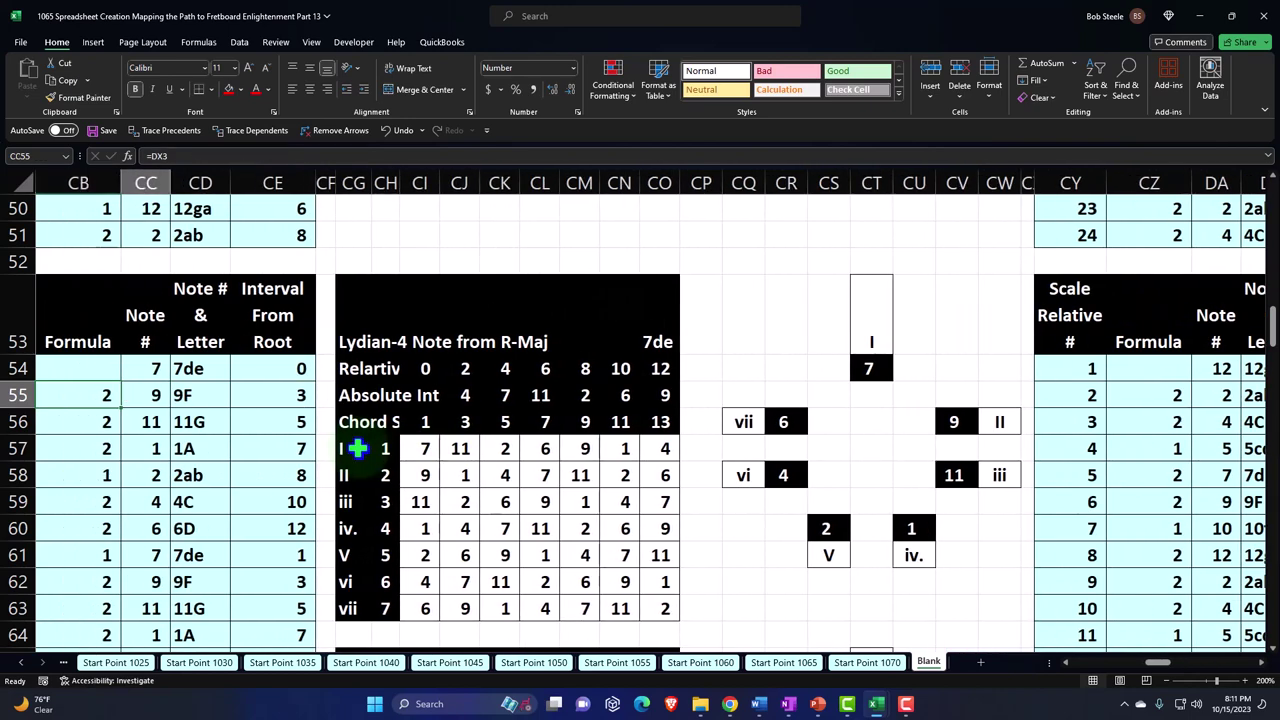
{"action": "key", "text": "Right"}
{"action": "key", "text": "Right"}
{"action": "key", "text": "Right"}
{"action": "key", "text": "Right"}
{"action": "key", "text": "Right"}
{"action": "key", "text": "Right"}
{"action": "key", "text": "Right"}
{"action": "key", "text": "Right"}
{"action": "key", "text": "Right"}
{"action": "key", "text": "Right"}
{"action": "key", "text": "Right"}
{"action": "key", "text": "Right"}
{"action": "key", "text": "Right"}
{"action": "key", "text": "Right"}
{"action": "key", "text": "Right"}
{"action": "key", "text": "Right"}
{"action": "key", "text": "Right"}
{"action": "key", "text": "Right"}
{"action": "key", "text": "Right"}
{"action": "key", "text": "Right"}
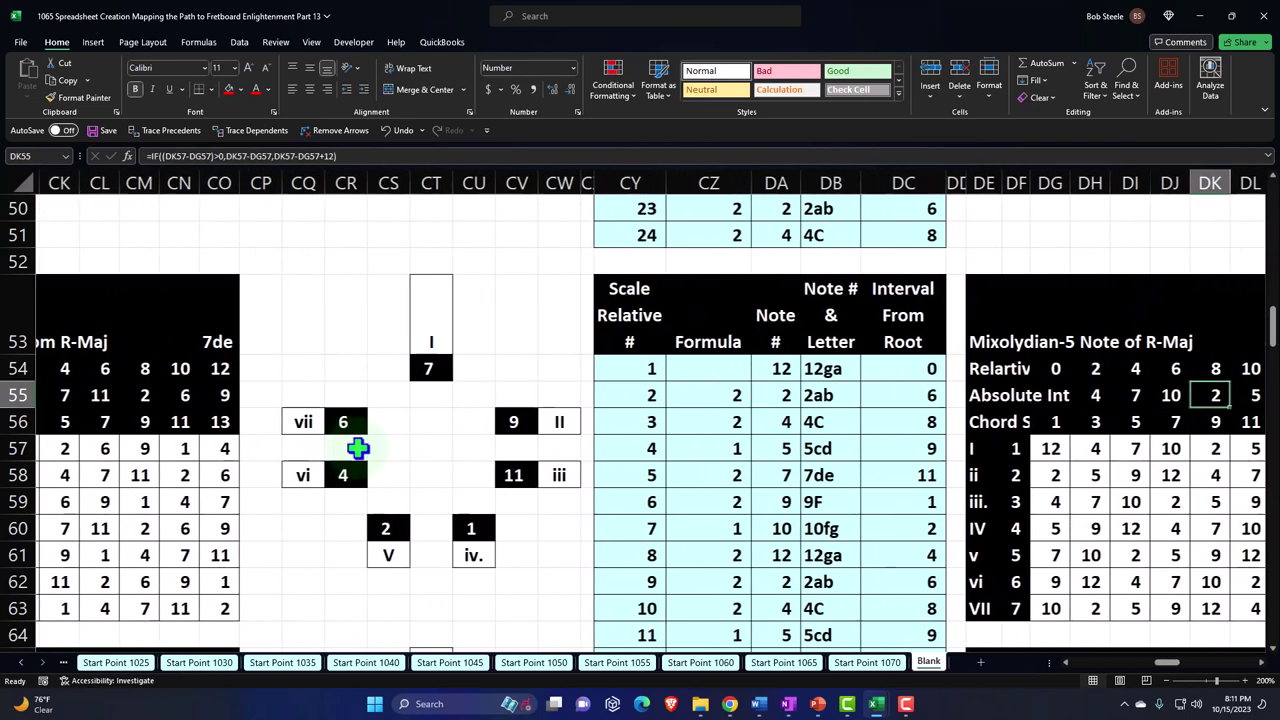
{"action": "key", "text": "Left"}
{"action": "key", "text": "Left"}
{"action": "key", "text": "Left"}
{"action": "key", "text": "Left"}
{"action": "key", "text": "Left"}
{"action": "key", "text": "Left"}
{"action": "key", "text": "Left"}
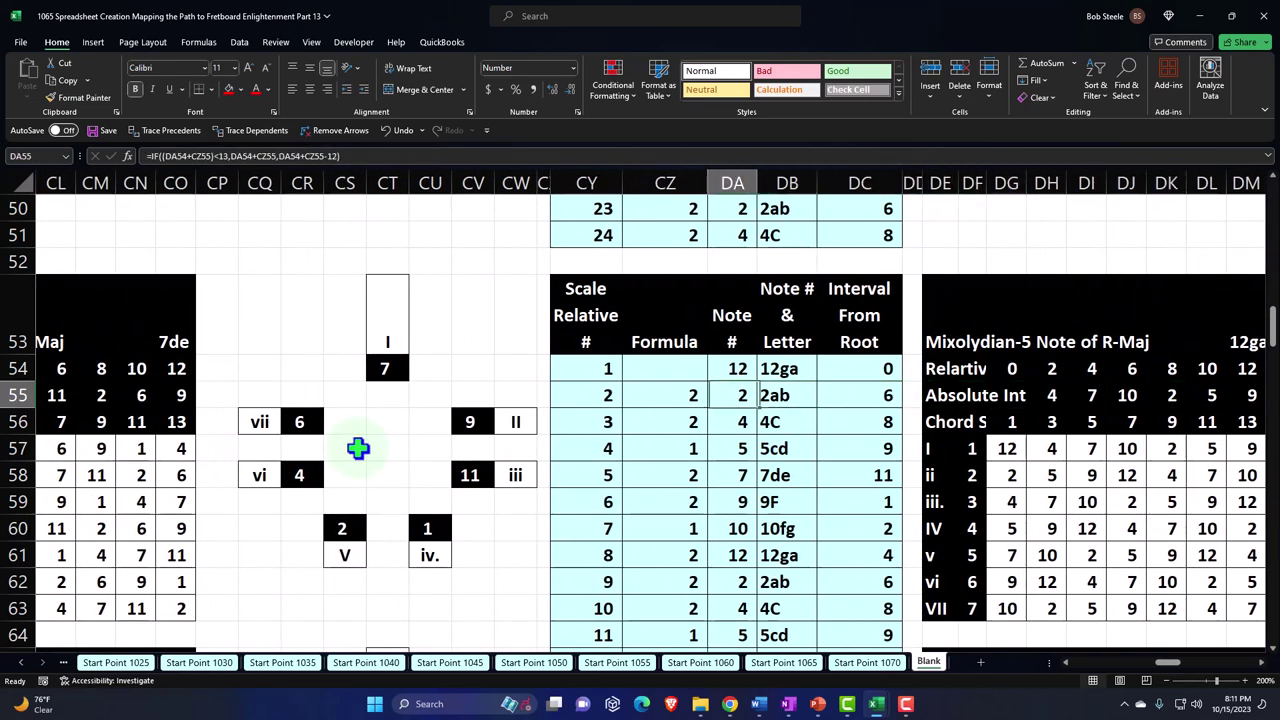
{"action": "key", "text": "Left"}
{"action": "key", "text": "Up"}
{"action": "key", "text": "Right"}
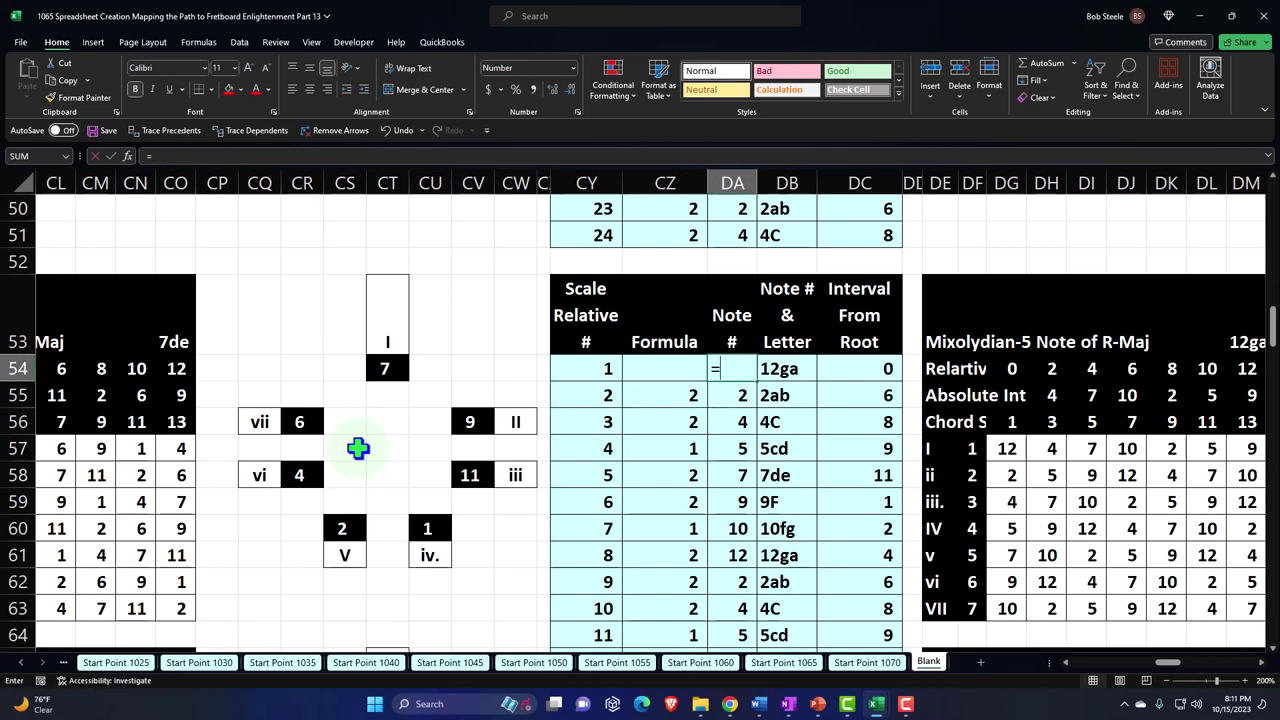
Step: Link DA54 to the Major scale's 5th note (EW58), 9F
{"action": "type", "text": "="}
{"action": "key", "text": "Right"}
{"action": "key", "text": "Right"}
{"action": "key", "text": "Right"}
{"action": "key", "text": "Right"}
{"action": "key", "text": "Right"}
{"action": "key", "text": "Right"}
{"action": "key", "text": "Right"}
{"action": "key", "text": "Right"}
{"action": "key", "text": "Right"}
{"action": "key", "text": "Right"}
{"action": "key", "text": "Right"}
{"action": "key", "text": "Right"}
{"action": "key", "text": "Right"}
{"action": "key", "text": "Right"}
{"action": "key", "text": "Right"}
{"action": "key", "text": "Right"}
{"action": "key", "text": "Right"}
{"action": "key", "text": "Right"}
{"action": "key", "text": "Right"}
{"action": "key", "text": "Right"}
{"action": "key", "text": "Right"}
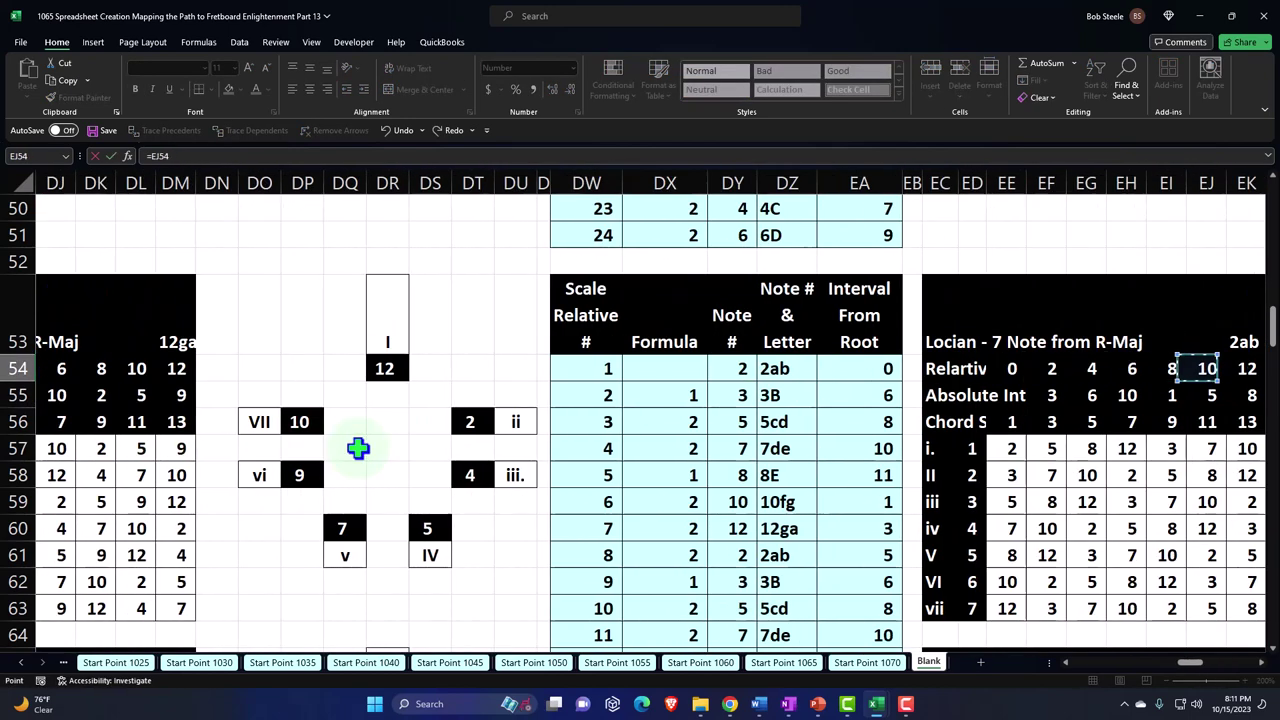
{"action": "key", "text": "Right"}
{"action": "key", "text": "Right"}
{"action": "key", "text": "Right"}
{"action": "key", "text": "Right"}
{"action": "key", "text": "Right"}
{"action": "key", "text": "Right"}
{"action": "key", "text": "Right"}
{"action": "key", "text": "Right"}
{"action": "key", "text": "Right"}
{"action": "key", "text": "Right"}
{"action": "key", "text": "Right"}
{"action": "key", "text": "Right"}
{"action": "key", "text": "Right"}
{"action": "key", "text": "Right"}
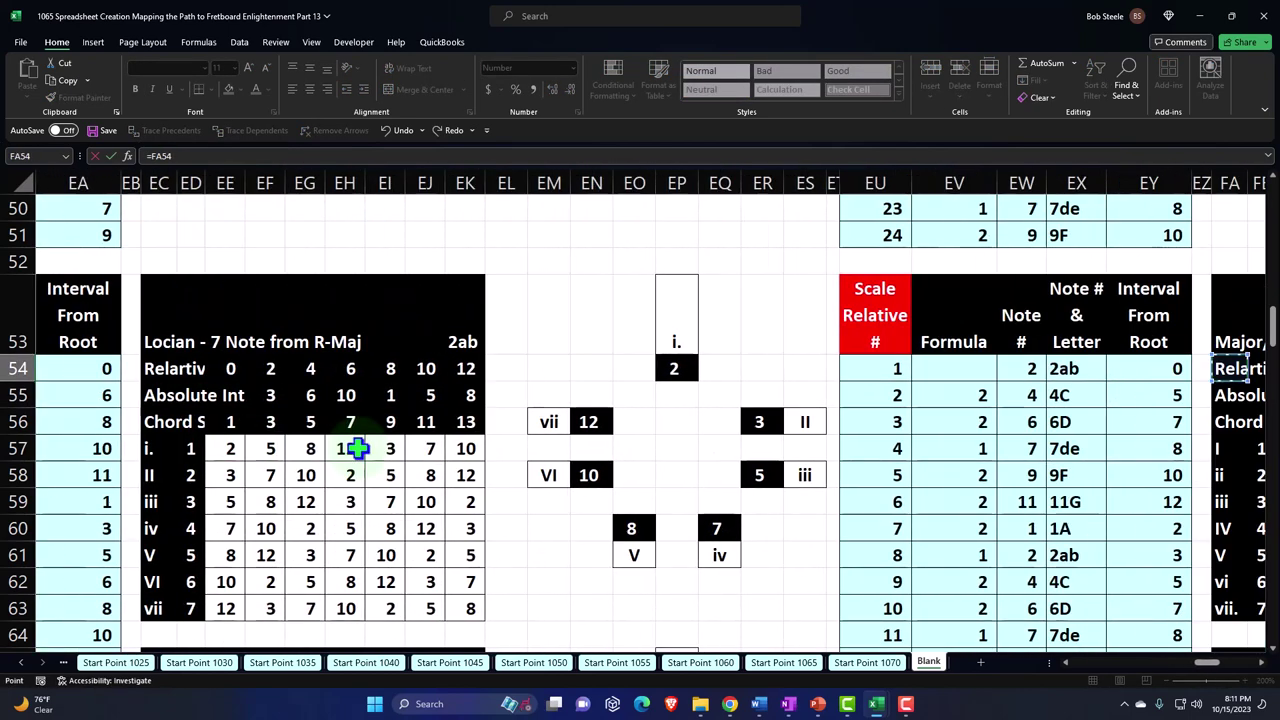
{"action": "key", "text": "Right"}
{"action": "key", "text": "Right"}
{"action": "key", "text": "Right"}
{"action": "key", "text": "Right"}
{"action": "key", "text": "Right"}
{"action": "key", "text": "Right"}
{"action": "key", "text": "Right"}
{"action": "key", "text": "Right"}
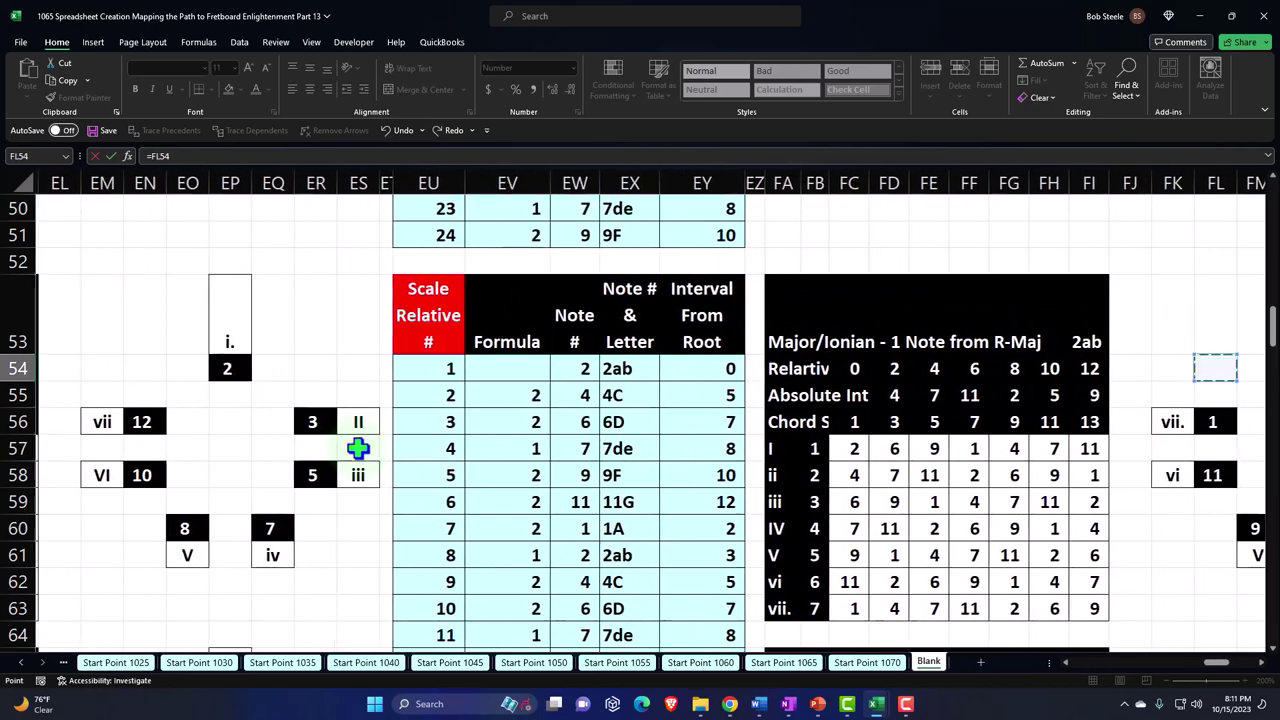
{"action": "key", "text": "Right"}
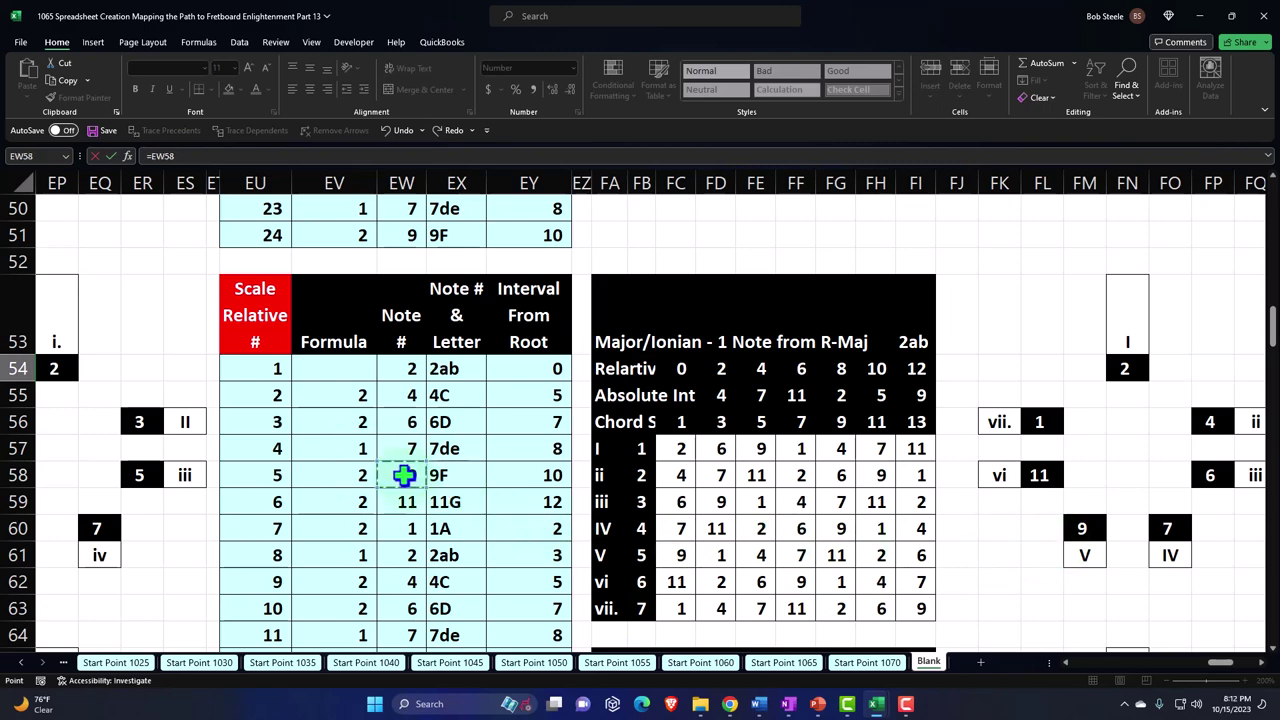
{"action": "key", "text": "Escape"}
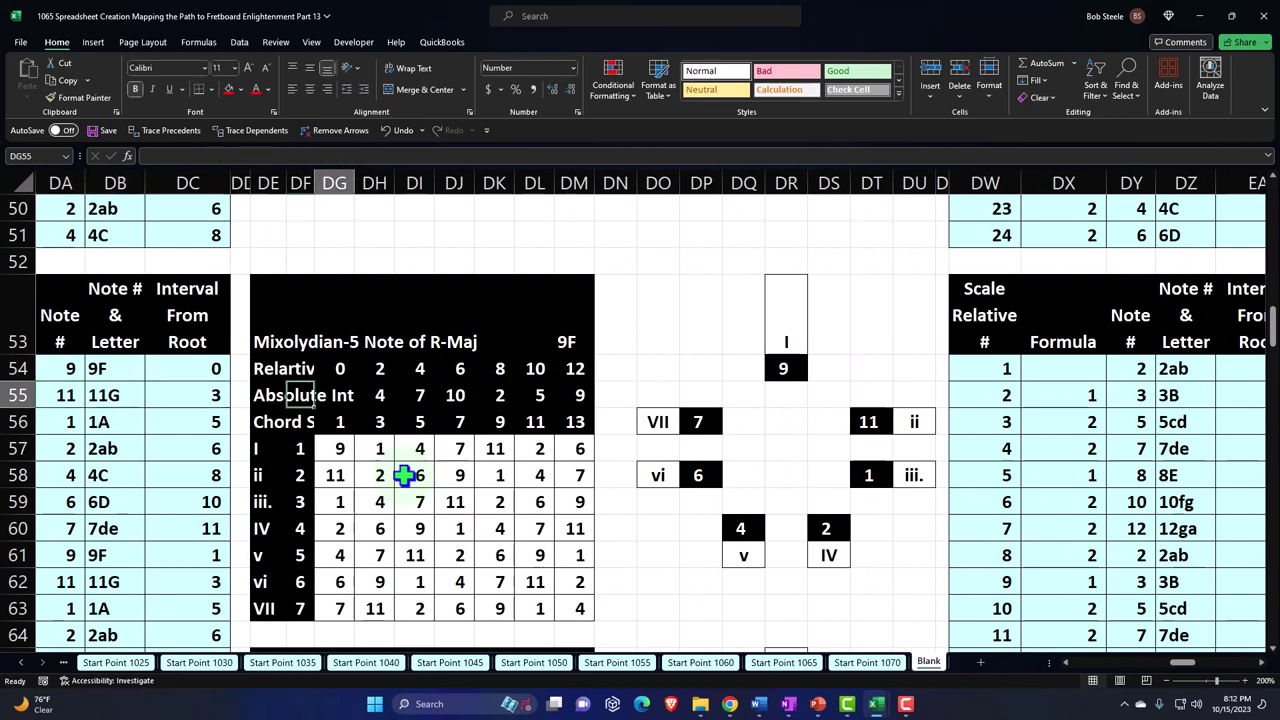
Step: Start a link formula in the Locian table's first Note # cell, DY54
{"action": "key", "text": "Right"}
{"action": "key", "text": "Right"}
{"action": "key", "text": "Right"}
{"action": "key", "text": "Right"}
{"action": "key", "text": "Right"}
{"action": "key", "text": "Right"}
{"action": "key", "text": "Right"}
{"action": "key", "text": "Right"}
{"action": "key", "text": "Right"}
{"action": "key", "text": "Right"}
{"action": "key", "text": "Right"}
{"action": "key", "text": "Right"}
{"action": "key", "text": "Right"}
{"action": "key", "text": "Right"}
{"action": "key", "text": "Right"}
{"action": "key", "text": "Right"}
{"action": "key", "text": "Right"}
{"action": "key", "text": "Right"}
{"action": "key", "text": "Right"}
{"action": "key", "text": "Right"}
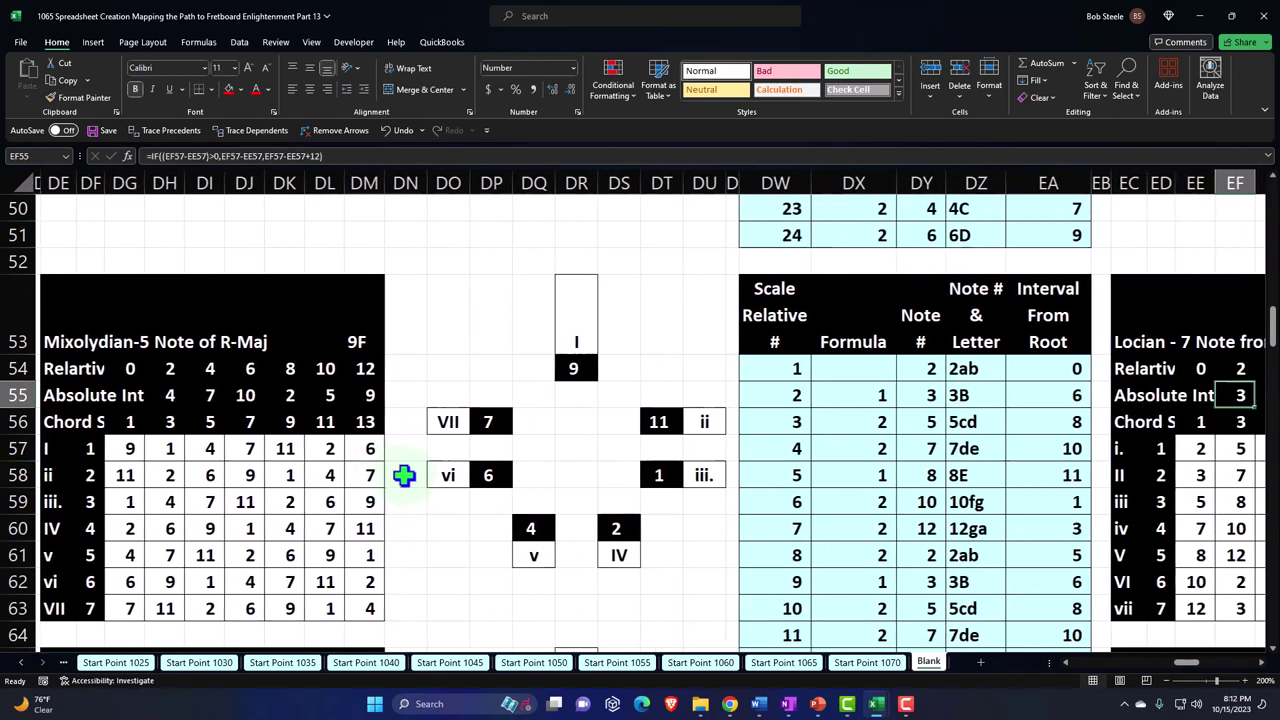
{"action": "key", "text": "Right"}
{"action": "key", "text": "Right"}
{"action": "key", "text": "Left"}
{"action": "key", "text": "Left"}
{"action": "key", "text": "Left"}
{"action": "key", "text": "Left"}
{"action": "key", "text": "Left"}
{"action": "key", "text": "Left"}
{"action": "key", "text": "Left"}
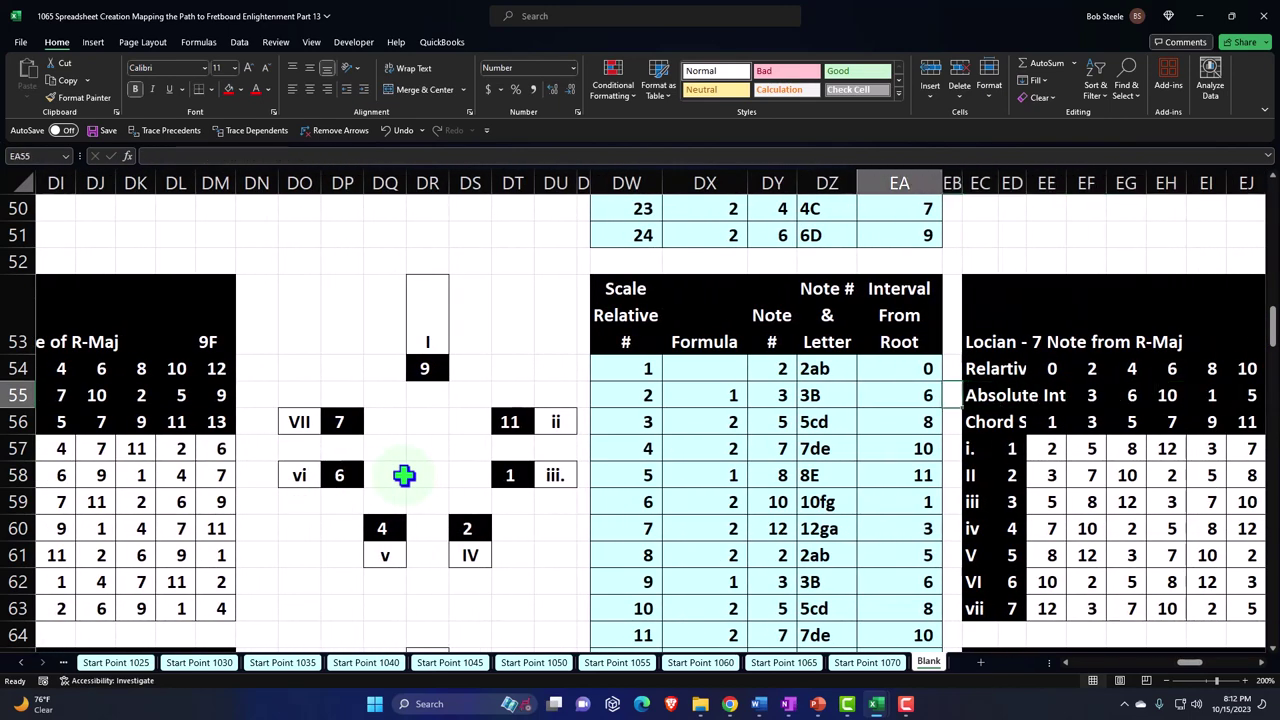
{"action": "key", "text": "Left"}
{"action": "key", "text": "Left"}
{"action": "key", "text": "Up"}
{"action": "type", "text": "="}
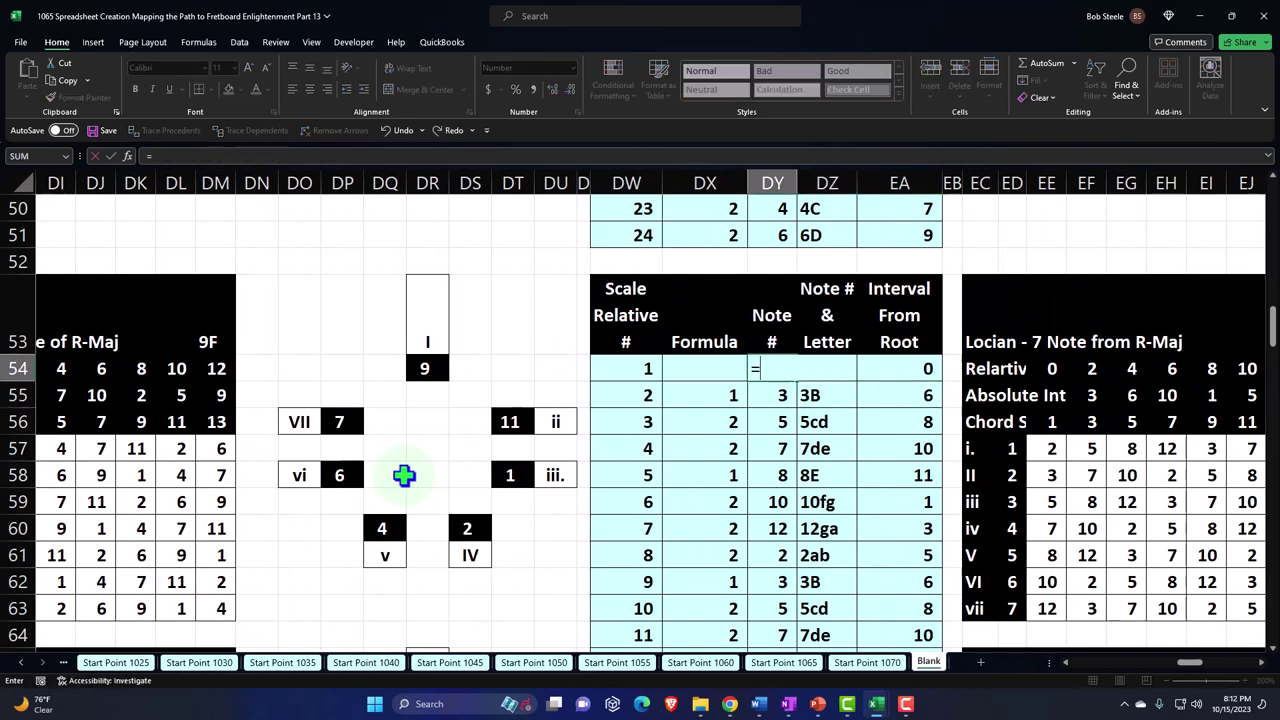
{"action": "key", "text": "Right"}
Step: Finish the Locian first-note link so it starts on 1A, then review the mode tables back to AV55
{"action": "key", "text": "Right"}
{"action": "key", "text": "Right"}
{"action": "key", "text": "Right"}
{"action": "key", "text": "Right"}
{"action": "key", "text": "Right"}
{"action": "key", "text": "Right"}
{"action": "key", "text": "Right"}
{"action": "key", "text": "Right"}
{"action": "key", "text": "Right"}
{"action": "key", "text": "Right"}
{"action": "key", "text": "Right"}
{"action": "key", "text": "Right"}
{"action": "key", "text": "Right"}
{"action": "key", "text": "Right"}
{"action": "key", "text": "Right"}
{"action": "key", "text": "Right"}
{"action": "key", "text": "Right"}
{"action": "key", "text": "Right"}
{"action": "key", "text": "Right"}
{"action": "key", "text": "Right"}
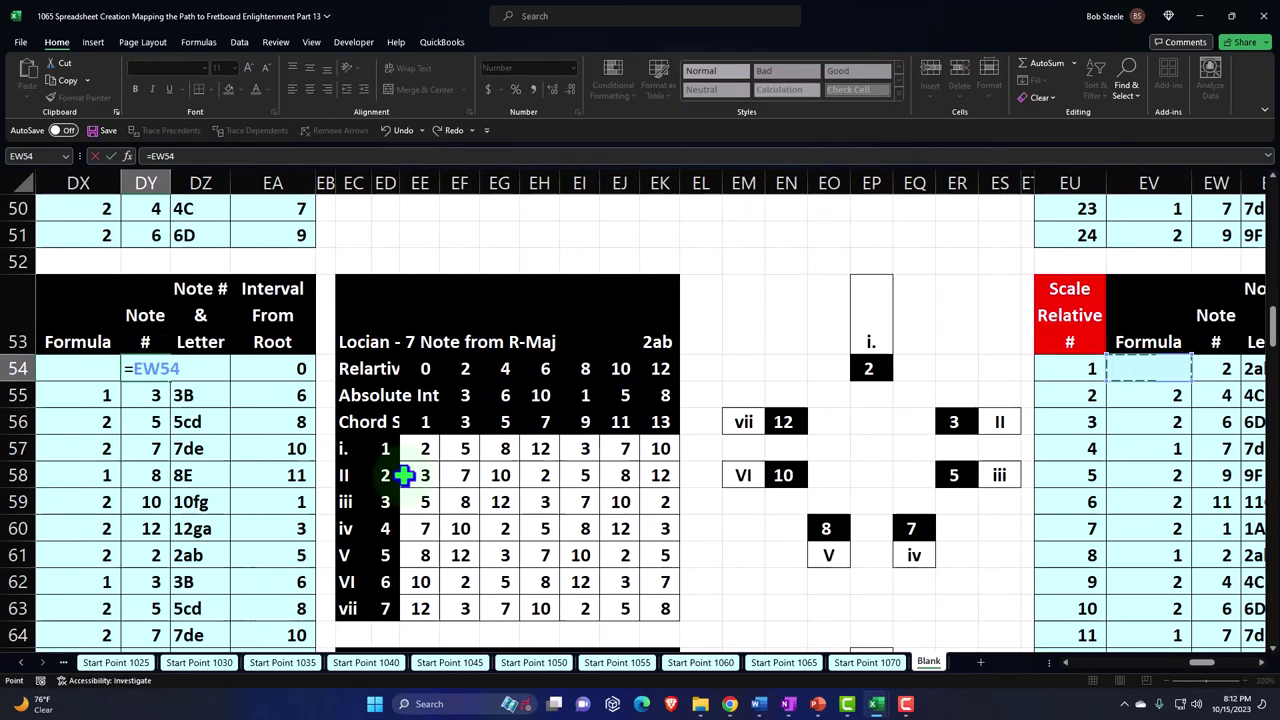
{"action": "key", "text": "Right"}
{"action": "key", "text": "Right"}
{"action": "key", "text": "Right"}
{"action": "key", "text": "Right"}
{"action": "key", "text": "Right"}
{"action": "key", "text": "Right"}
{"action": "key", "text": "Right"}
{"action": "key", "text": "Right"}
{"action": "key", "text": "Right"}
{"action": "key", "text": "Right"}
{"action": "key", "text": "Right"}
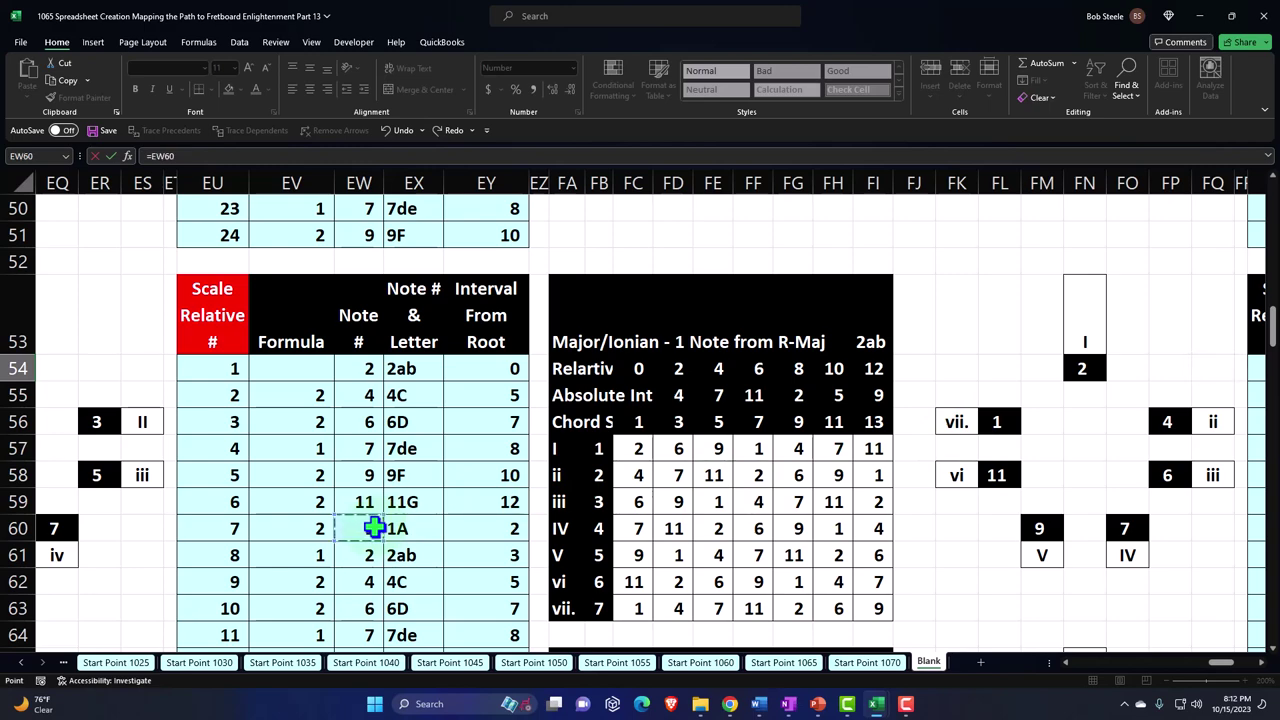
{"action": "key", "text": "Return"}
{"action": "key", "text": "Right"}
{"action": "key", "text": "Right"}
{"action": "key", "text": "Right"}
{"action": "key", "text": "Right"}
{"action": "key", "text": "Right"}
{"action": "key", "text": "Right"}
{"action": "key", "text": "Right"}
{"action": "key", "text": "Right"}
{"action": "key", "text": "Right"}
{"action": "key", "text": "Right"}
{"action": "key", "text": "Right"}
{"action": "key", "text": "Right"}
{"action": "key", "text": "Right"}
{"action": "key", "text": "Right"}
{"action": "key", "text": "Right"}
{"action": "key", "text": "Right"}
{"action": "key", "text": "Right"}
{"action": "key", "text": "Right"}
{"action": "key", "text": "Right"}
{"action": "key", "text": "Right"}
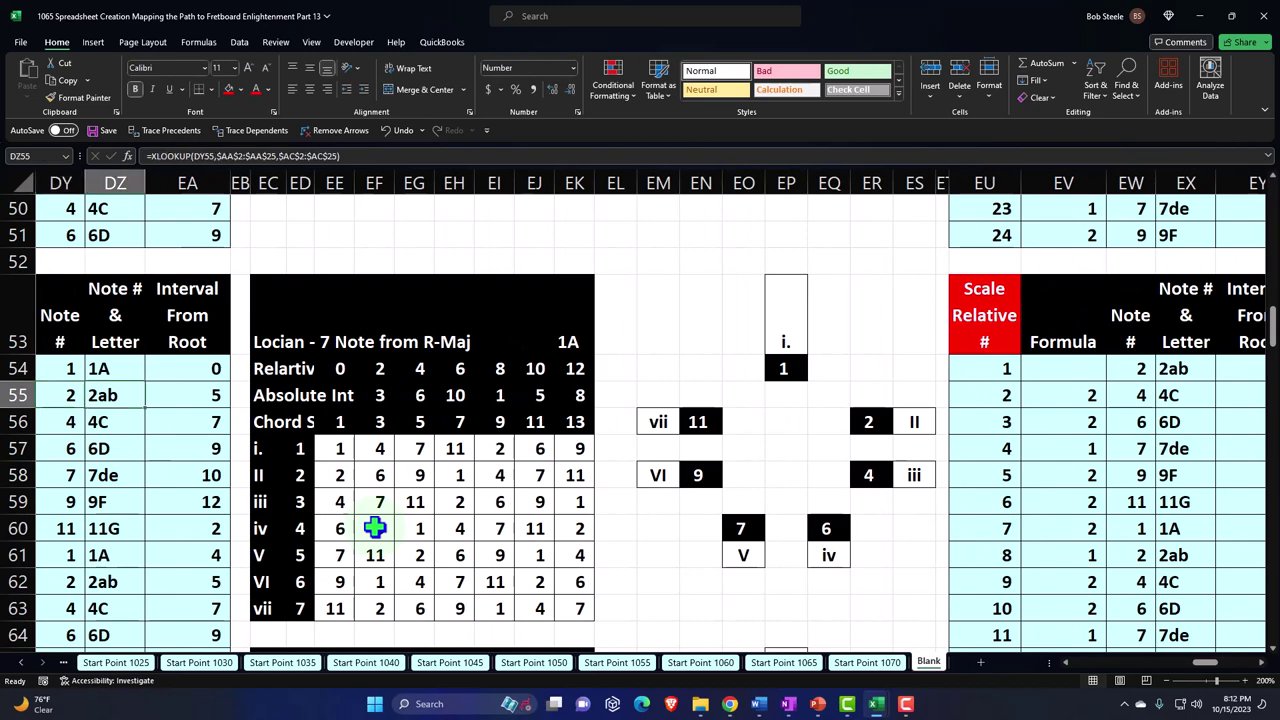
{"action": "key", "text": "Right"}
{"action": "key", "text": "Right"}
{"action": "key", "text": "Right"}
{"action": "key", "text": "Right"}
{"action": "key", "text": "Right"}
{"action": "key", "text": "Right"}
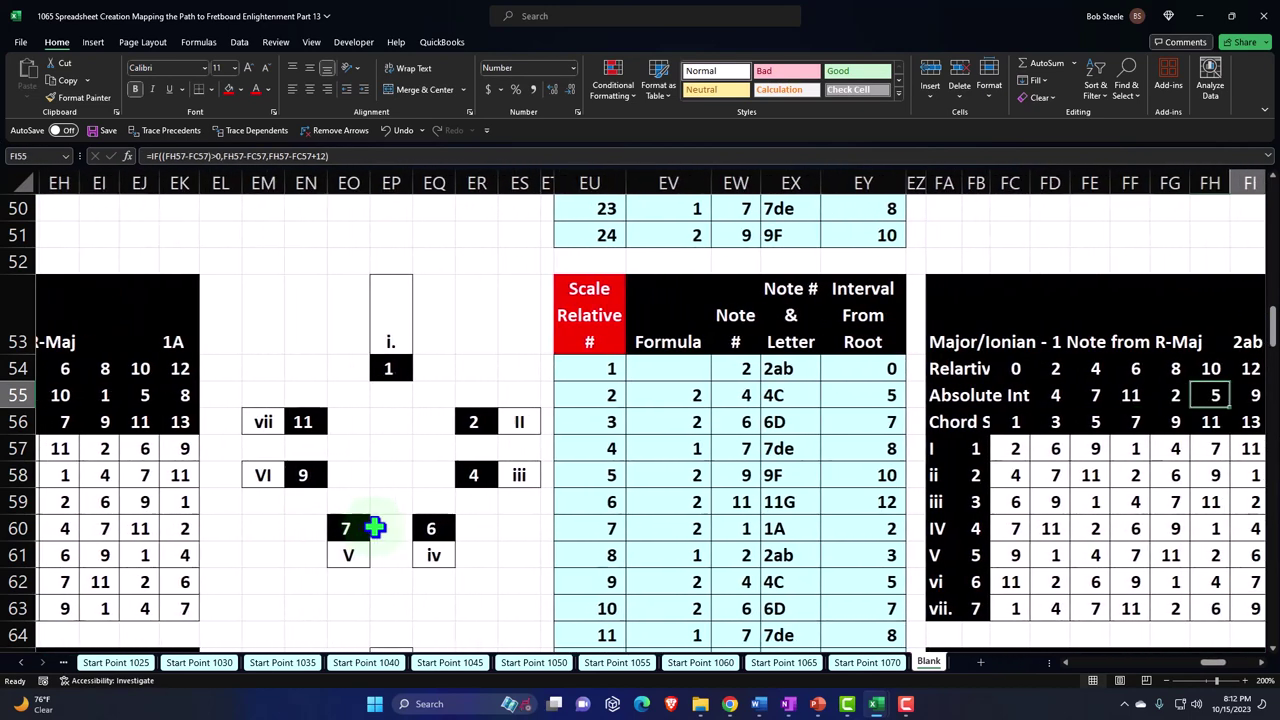
{"action": "key", "text": "Left"}
{"action": "key", "text": "Left"}
{"action": "key", "text": "Left"}
{"action": "key", "text": "Left"}
{"action": "key", "text": "Left"}
{"action": "key", "text": "Left"}
{"action": "key", "text": "Left"}
{"action": "key", "text": "Left"}
{"action": "key", "text": "Left"}
{"action": "key", "text": "Left"}
{"action": "key", "text": "Left"}
{"action": "key", "text": "Left"}
{"action": "key", "text": "Left"}
{"action": "key", "text": "Left"}
{"action": "key", "text": "Left"}
{"action": "key", "text": "Left"}
{"action": "key", "text": "Left"}
{"action": "key", "text": "Left"}
{"action": "key", "text": "Left"}
{"action": "key", "text": "Left"}
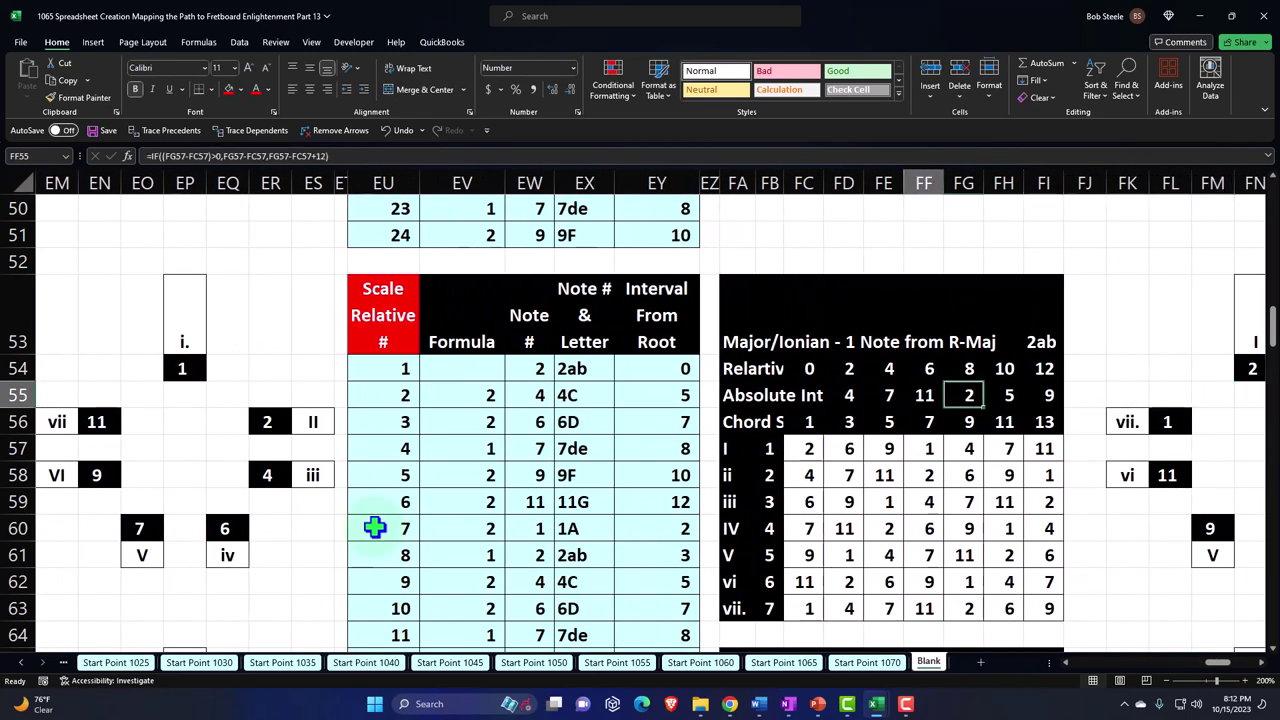
{"action": "key", "text": "Left"}
{"action": "key", "text": "Left"}
{"action": "key", "text": "Left"}
{"action": "key", "text": "Left"}
{"action": "key", "text": "Left"}
{"action": "key", "text": "Left"}
{"action": "key", "text": "Left"}
{"action": "key", "text": "Left"}
{"action": "key", "text": "Left"}
{"action": "key", "text": "Left"}
{"action": "key", "text": "Left"}
{"action": "key", "text": "Left"}
{"action": "key", "text": "Left"}
{"action": "key", "text": "Left"}
{"action": "key", "text": "Left"}
{"action": "key", "text": "Left"}
{"action": "key", "text": "Left"}
{"action": "key", "text": "Left"}
{"action": "key", "text": "Left"}
{"action": "key", "text": "Left"}
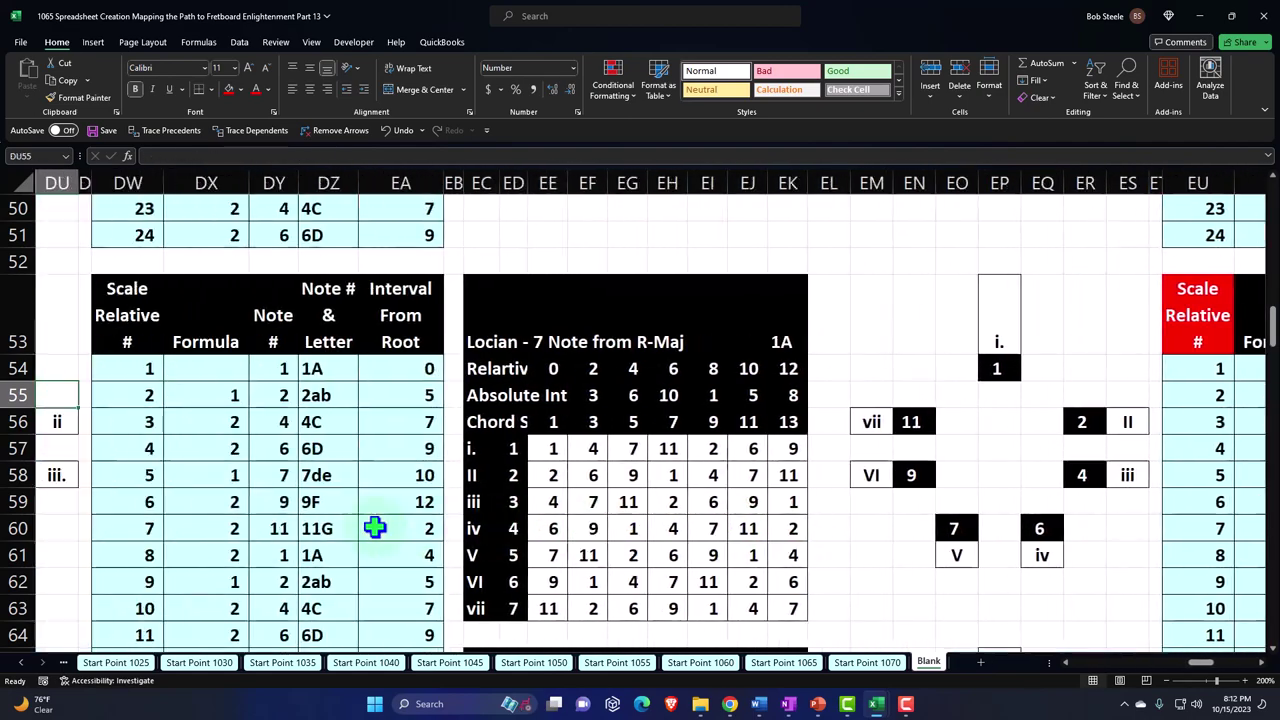
{"action": "key", "text": "Left"}
{"action": "key", "text": "Left"}
{"action": "key", "text": "Left"}
{"action": "key", "text": "Left"}
{"action": "key", "text": "Left"}
{"action": "key", "text": "Left"}
{"action": "key", "text": "Left"}
{"action": "key", "text": "Left"}
{"action": "key", "text": "Left"}
{"action": "key", "text": "Left"}
{"action": "key", "text": "Left"}
{"action": "key", "text": "Left"}
{"action": "key", "text": "Left"}
{"action": "key", "text": "Left"}
{"action": "key", "text": "Left"}
{"action": "key", "text": "Left"}
{"action": "key", "text": "Left"}
{"action": "key", "text": "Left"}
{"action": "key", "text": "Left"}
{"action": "key", "text": "Left"}
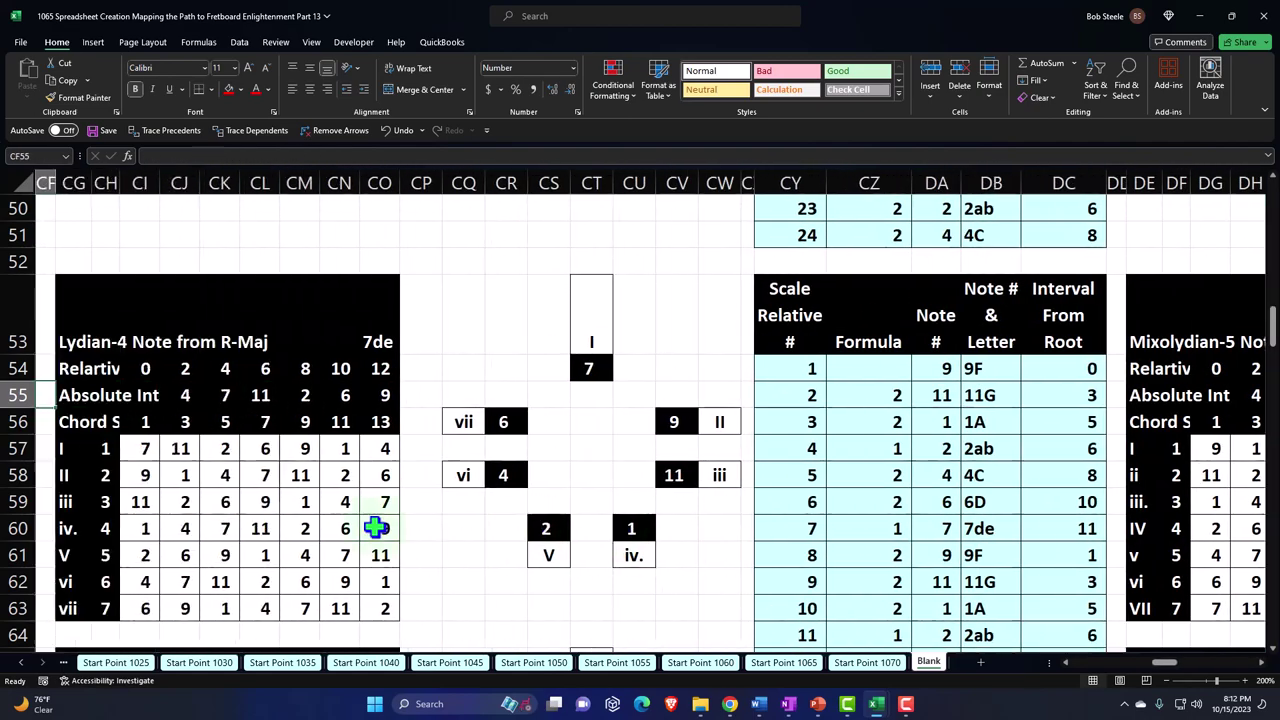
{"action": "key", "text": "Left"}
{"action": "key", "text": "Left"}
{"action": "key", "text": "Left"}
{"action": "key", "text": "Left"}
{"action": "key", "text": "Left"}
{"action": "key", "text": "Left"}
{"action": "key", "text": "Left"}
{"action": "key", "text": "Left"}
{"action": "key", "text": "Left"}
{"action": "key", "text": "Left"}
{"action": "key", "text": "Left"}
{"action": "key", "text": "Left"}
{"action": "key", "text": "Left"}
{"action": "key", "text": "Left"}
{"action": "key", "text": "Left"}
{"action": "key", "text": "Left"}
{"action": "key", "text": "Left"}
{"action": "key", "text": "Left"}
{"action": "key", "text": "Left"}
{"action": "key", "text": "Left"}
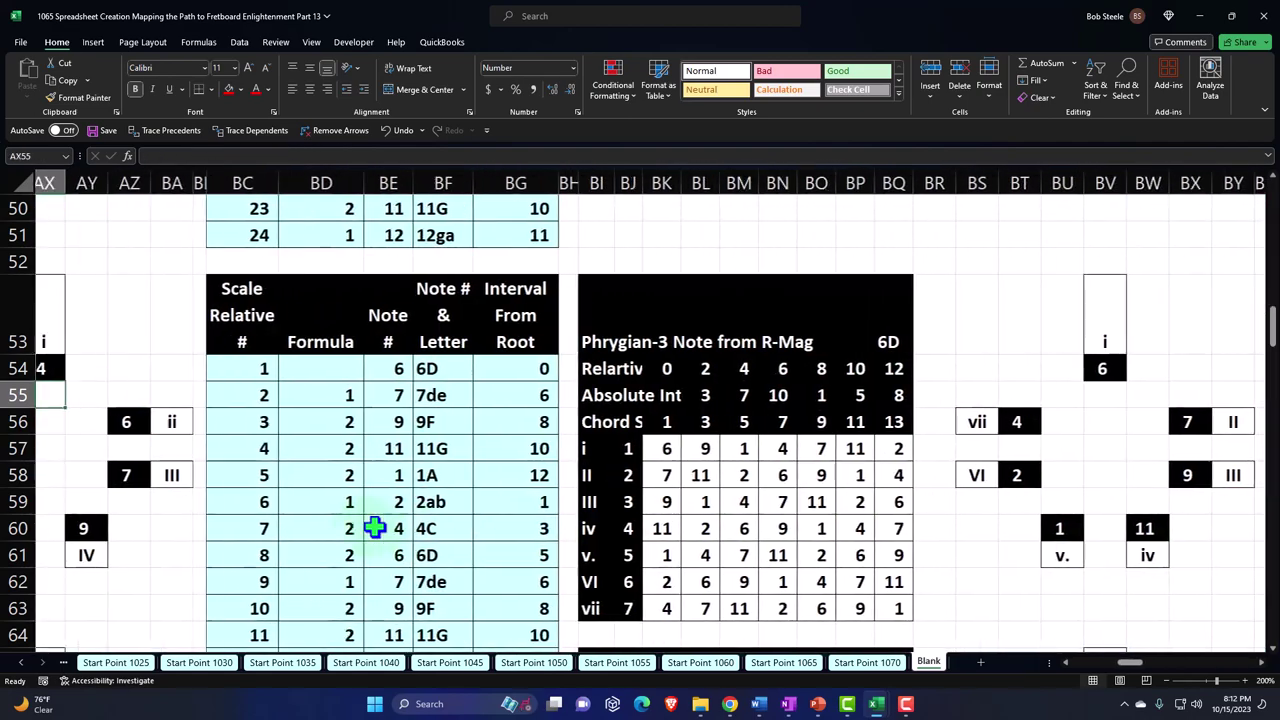
{"action": "key", "text": "Left"}
{"action": "key", "text": "Left"}
{"action": "key", "text": "Left"}
{"action": "key", "text": "Left"}
{"action": "key", "text": "Left"}
{"action": "key", "text": "Left"}
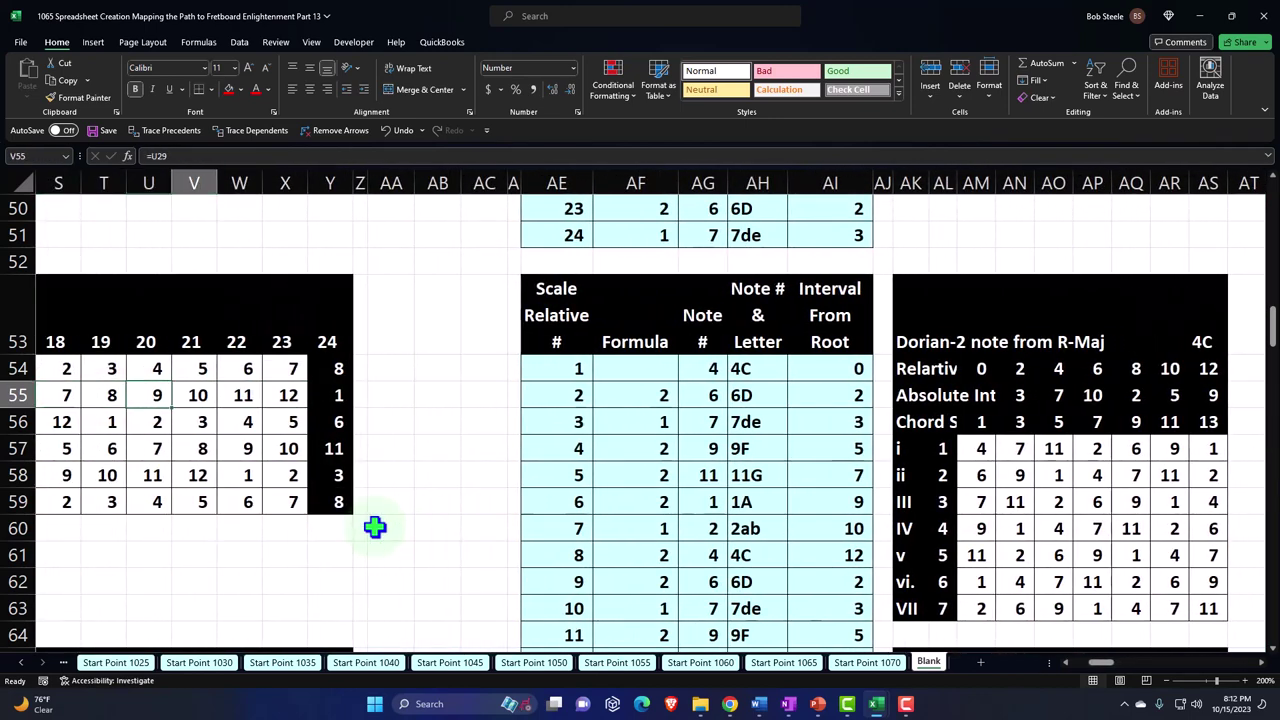
{"action": "key", "text": "Right"}
{"action": "key", "text": "Right"}
{"action": "key", "text": "Right"}
{"action": "key", "text": "Right"}
{"action": "key", "text": "Right"}
{"action": "key", "text": "Right"}
{"action": "key", "text": "Right"}
{"action": "key", "text": "Right"}
{"action": "key", "text": "Right"}
{"action": "key", "text": "Right"}
{"action": "key", "text": "Right"}
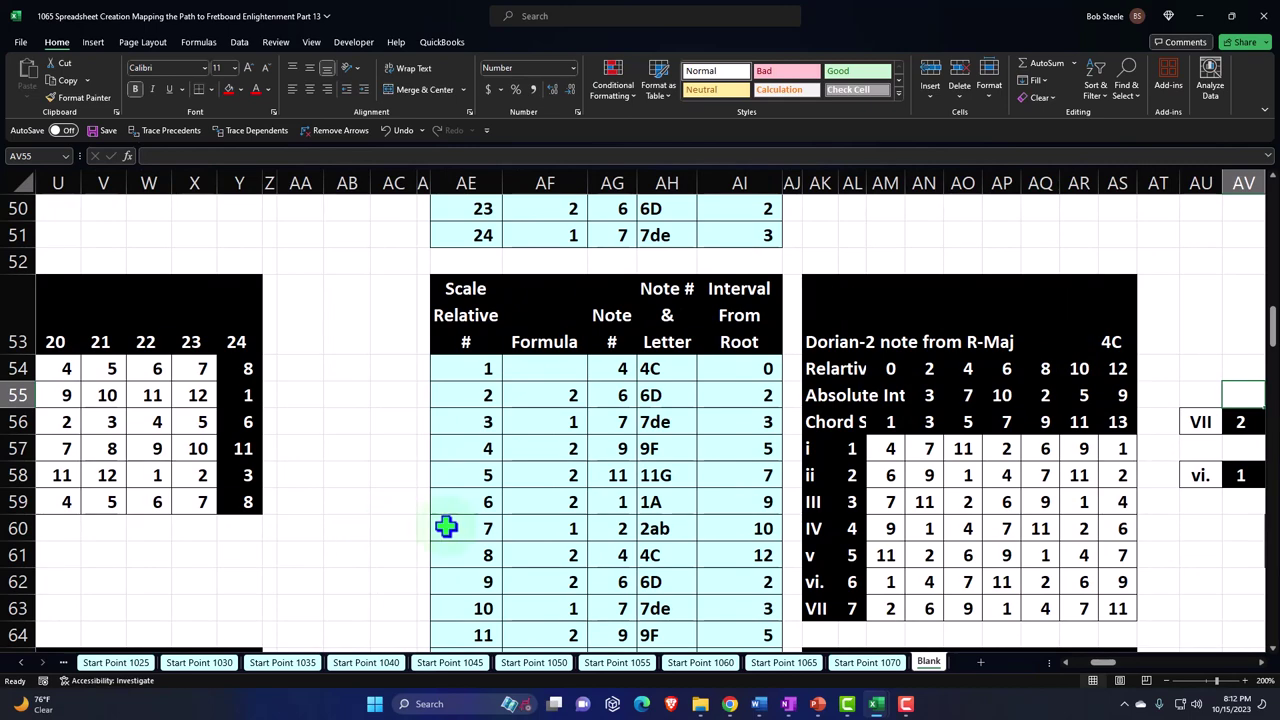
Step: Select the Phrygian-3 block from AE79 and paste it at BC79
{"action": "scroll", "coordinate": [517, 514], "scroll_direction": "down", "scroll_amount": 4}
{"action": "scroll", "coordinate": [517, 514], "scroll_direction": "down", "scroll_amount": 4}
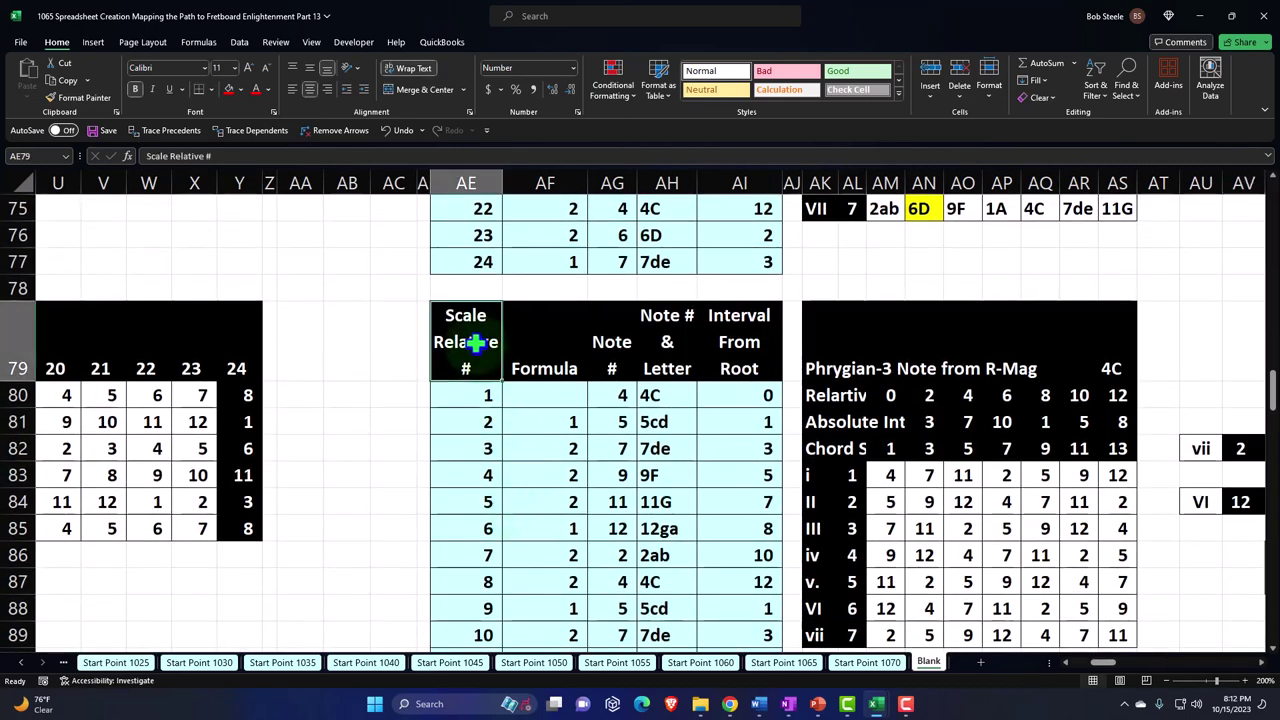
{"action": "left_click_drag", "start_coordinate": [1230, 378], "coordinate": [974, 502]}
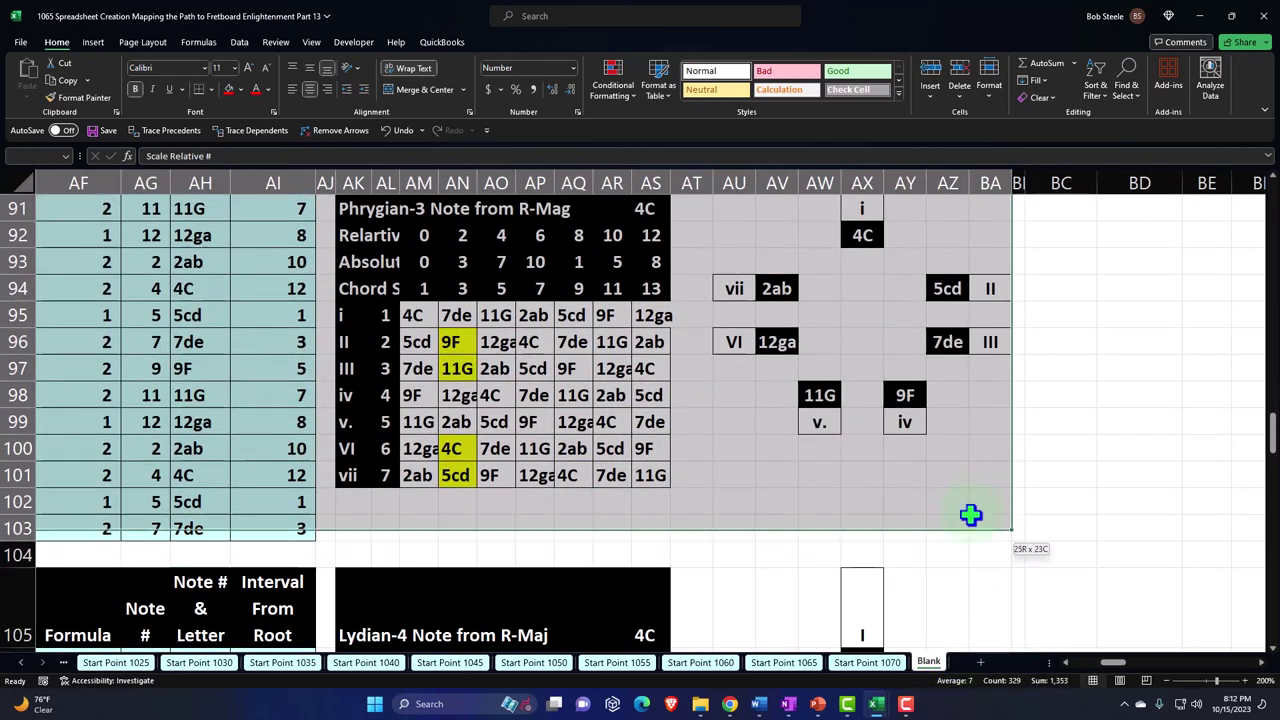
{"action": "scroll", "coordinate": [968, 524], "scroll_direction": "up", "scroll_amount": 7}
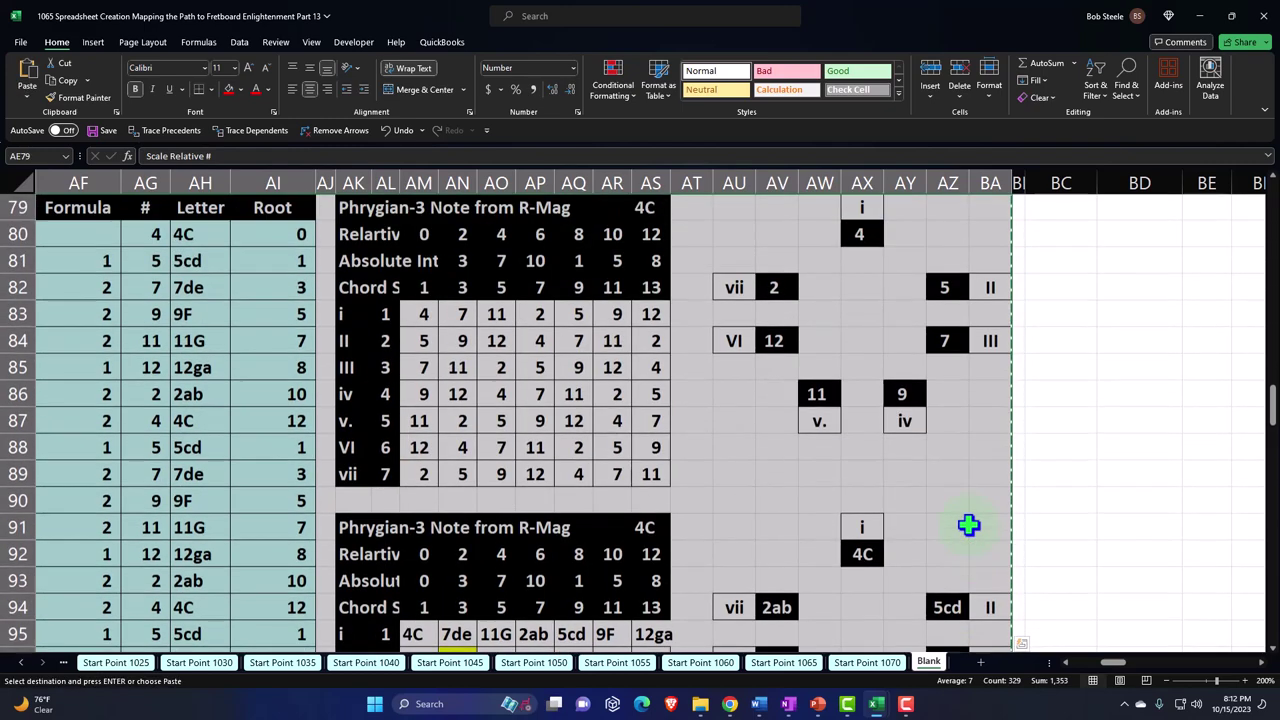
{"action": "left_click", "coordinate": [1063, 494]}
{"action": "key", "text": "ctrl+v"}
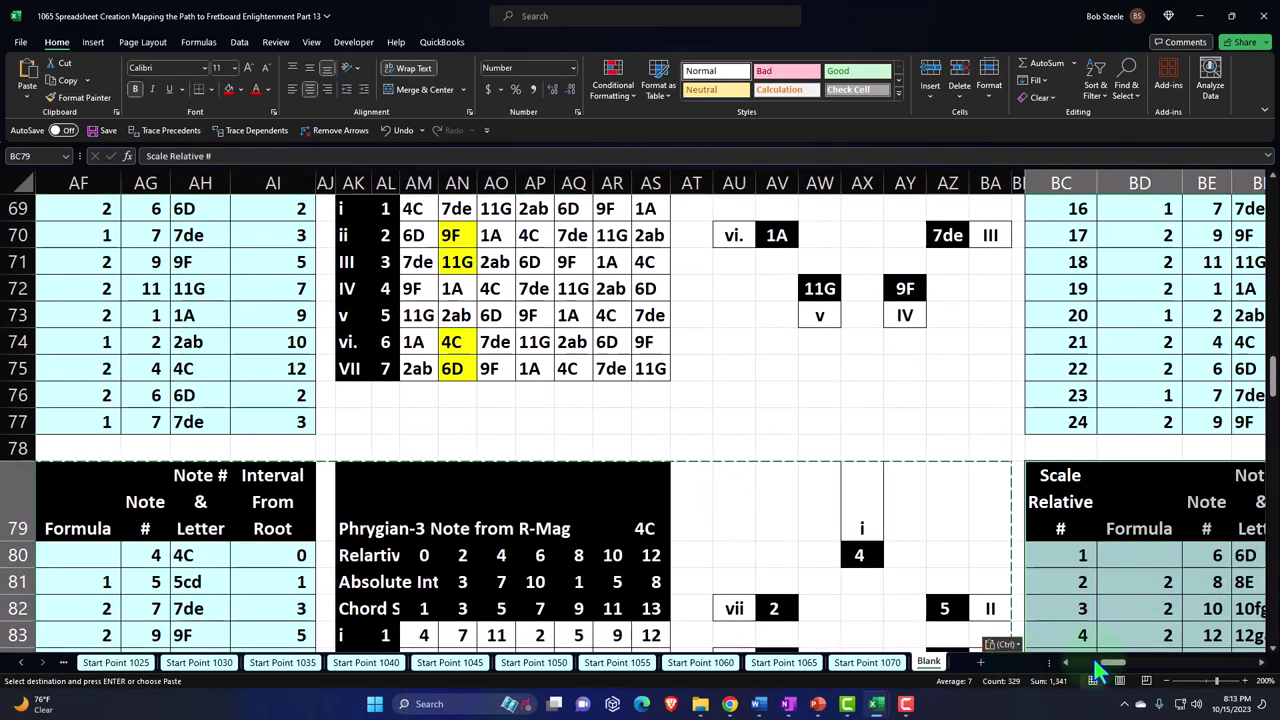
Step: Paste the copied block at CA79, CY79, DW79, EU79 and FS79
{"action": "left_click_drag", "start_coordinate": [1113, 665], "coordinate": [1195, 675]}
{"action": "left_click", "coordinate": [723, 497]}
{"action": "key", "text": "ctrl+v"}
{"action": "left_click", "coordinate": [611, 497]}
{"action": "key", "text": "ctrl+v"}
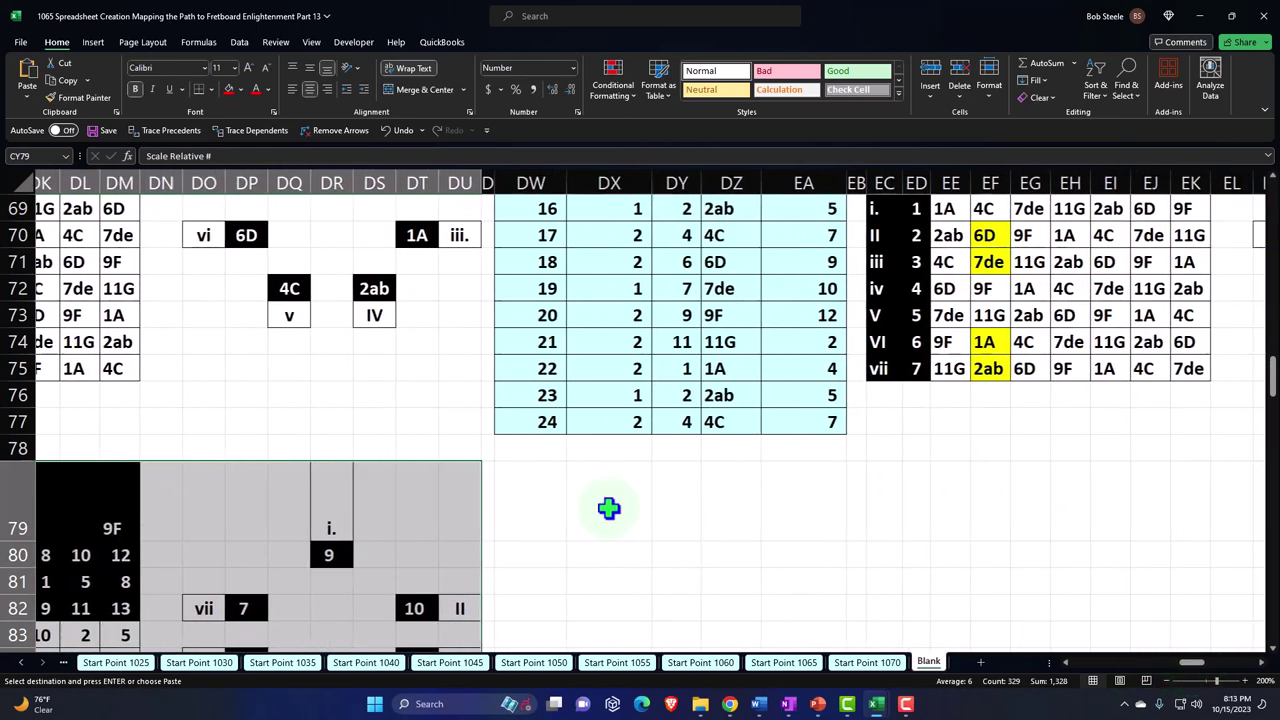
{"action": "left_click", "coordinate": [554, 494]}
{"action": "key", "text": "ctrl+v"}
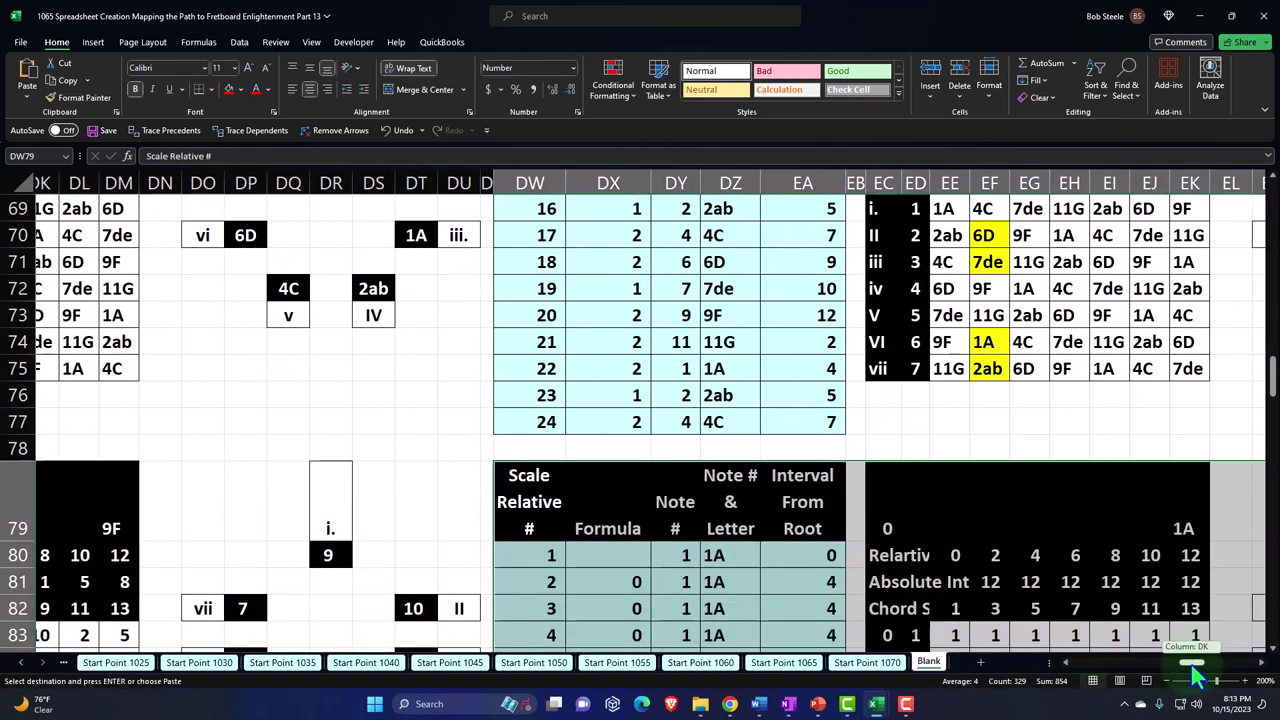
{"action": "left_click_drag", "start_coordinate": [1197, 677], "coordinate": [1217, 677]}
{"action": "left_click", "coordinate": [588, 506]}
{"action": "key", "text": "ctrl+v"}
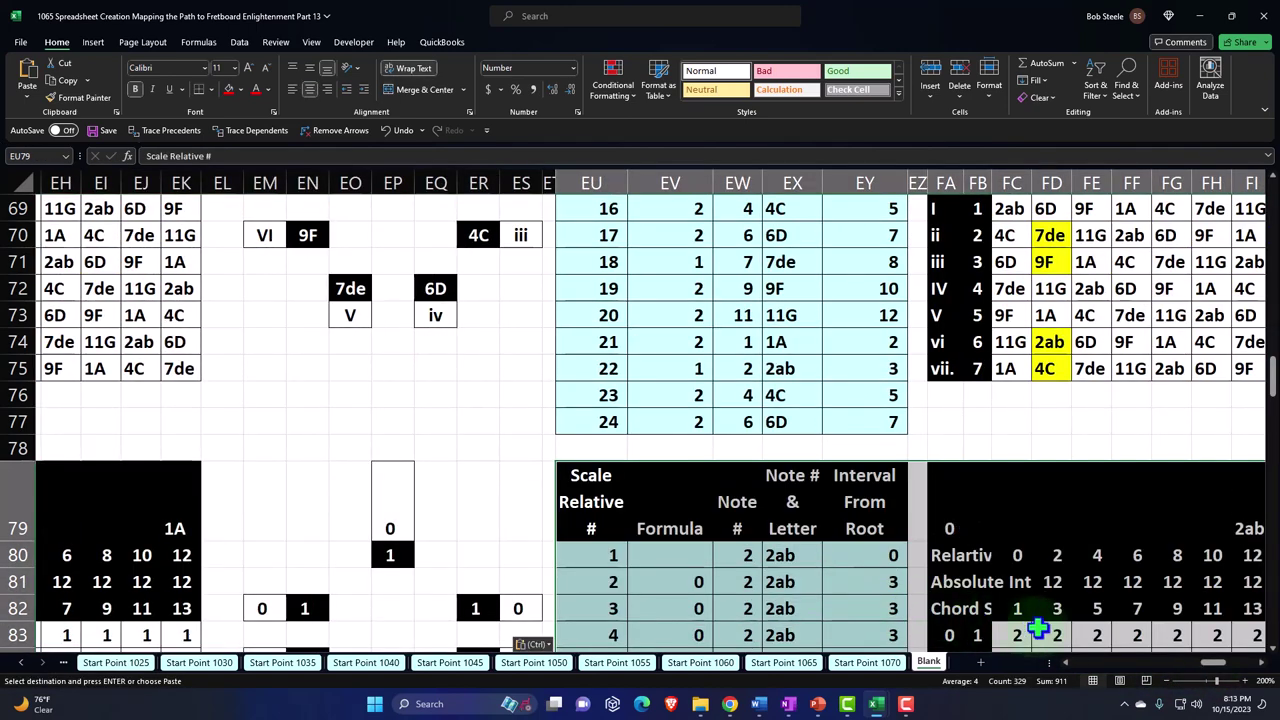
{"action": "left_click_drag", "start_coordinate": [1222, 677], "coordinate": [1233, 677]}
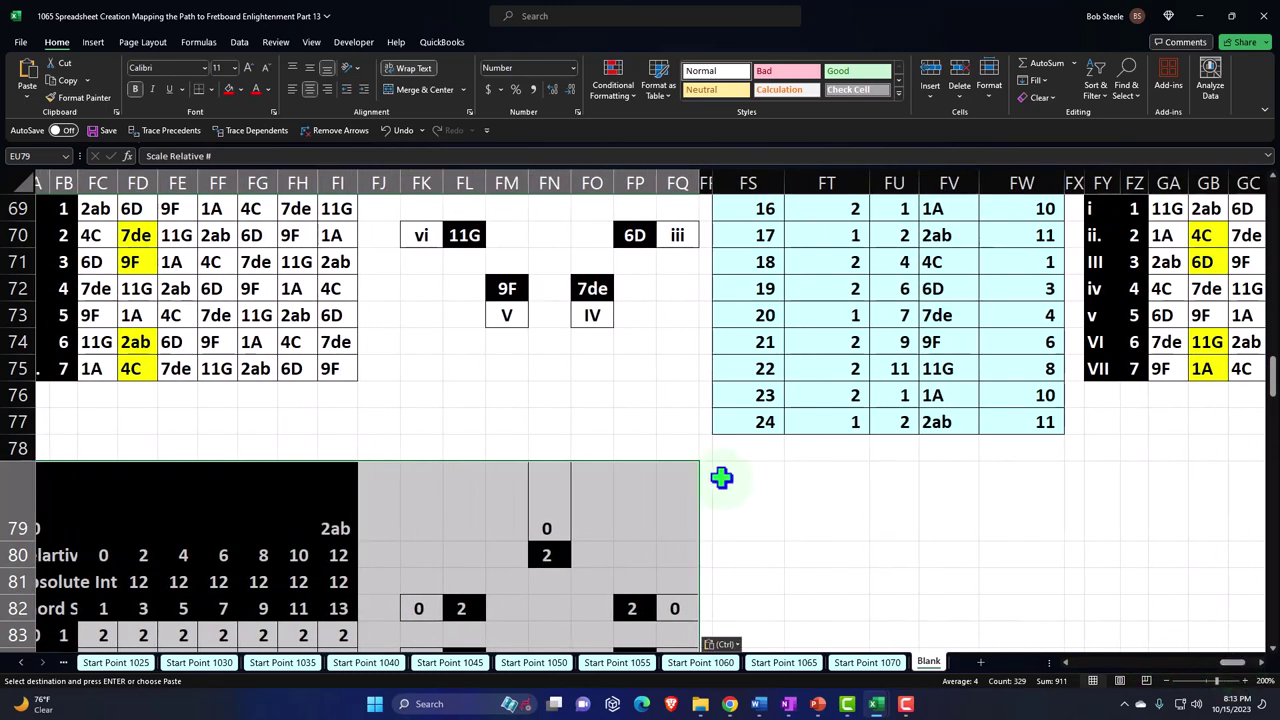
{"action": "left_click", "coordinate": [720, 471]}
{"action": "key", "text": "ctrl+v"}
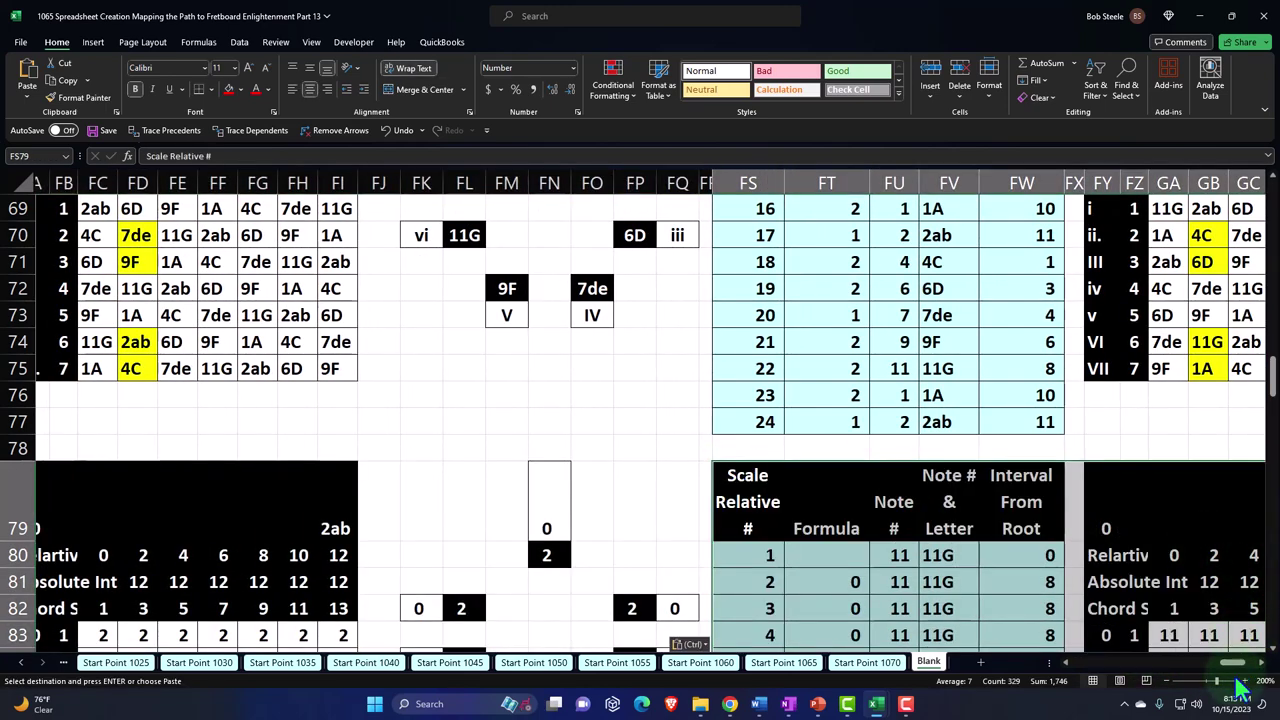
{"action": "left_click_drag", "start_coordinate": [1237, 677], "coordinate": [1150, 678]}
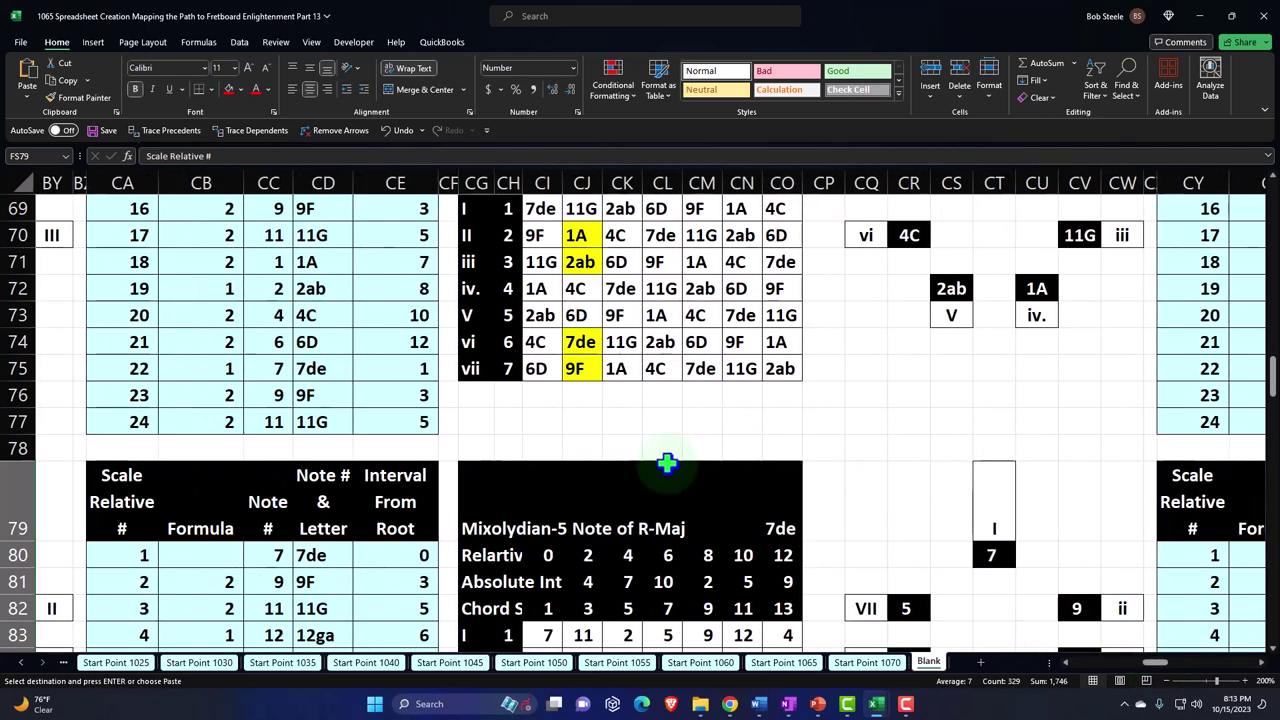
{"action": "left_click", "coordinate": [646, 500]}
{"action": "scroll", "coordinate": [620, 490], "scroll_direction": "down", "scroll_amount": 3}
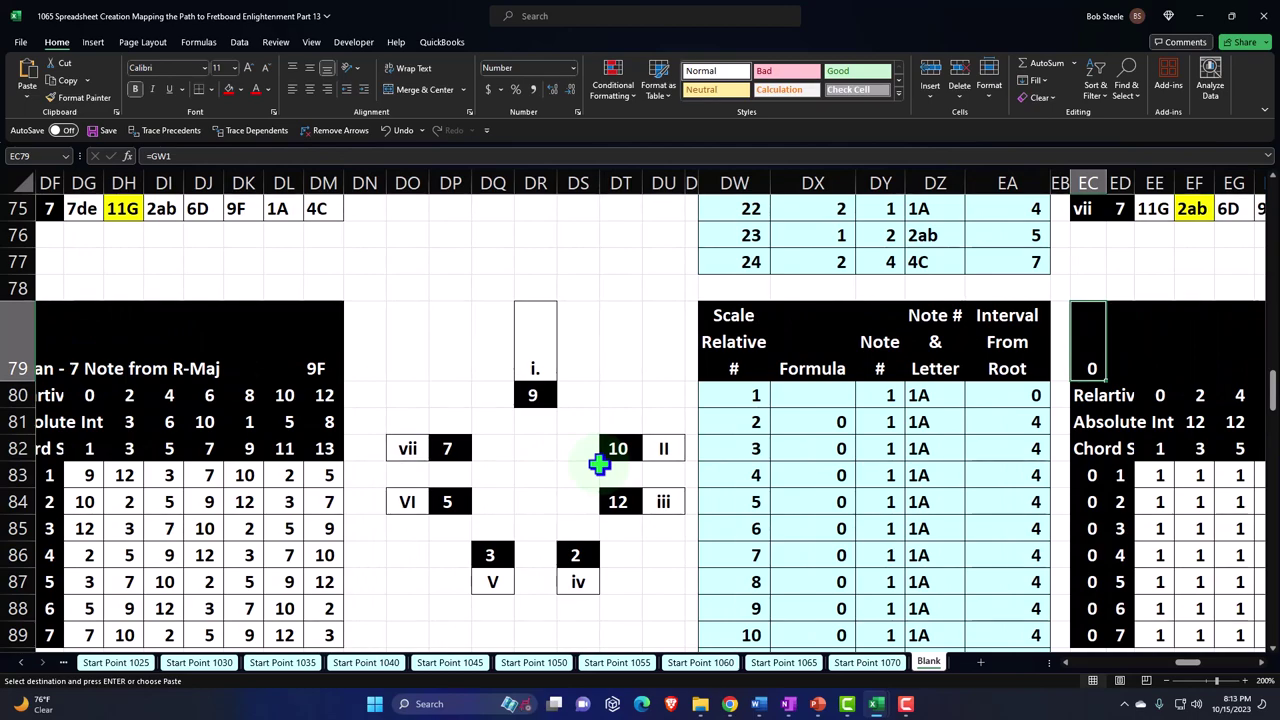
Step: Link EC79 to the Major/Ionian title in AL1 with a formula
{"action": "type", "text": "="}
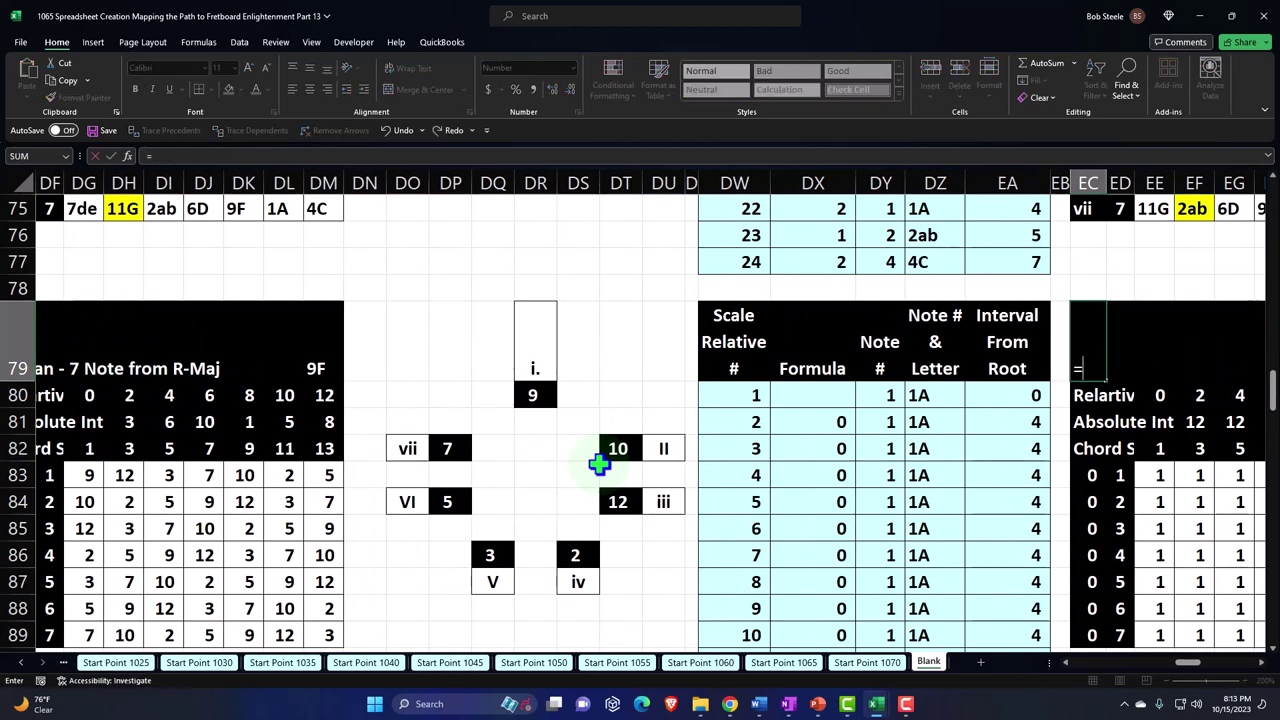
{"action": "key", "text": "Up"}
{"action": "key", "text": "Up"}
{"action": "key", "text": "Up"}
{"action": "key", "text": "Up"}
{"action": "key", "text": "Up"}
{"action": "key", "text": "Up"}
{"action": "key", "text": "Up"}
{"action": "key", "text": "Up"}
{"action": "key", "text": "Up"}
{"action": "key", "text": "Up"}
{"action": "key", "text": "Up"}
{"action": "key", "text": "Up"}
{"action": "key", "text": "Up"}
{"action": "key", "text": "Up"}
{"action": "key", "text": "Up"}
{"action": "key", "text": "Up"}
{"action": "key", "text": "Up"}
{"action": "key", "text": "Up"}
{"action": "key", "text": "Up"}
{"action": "key", "text": "Up"}
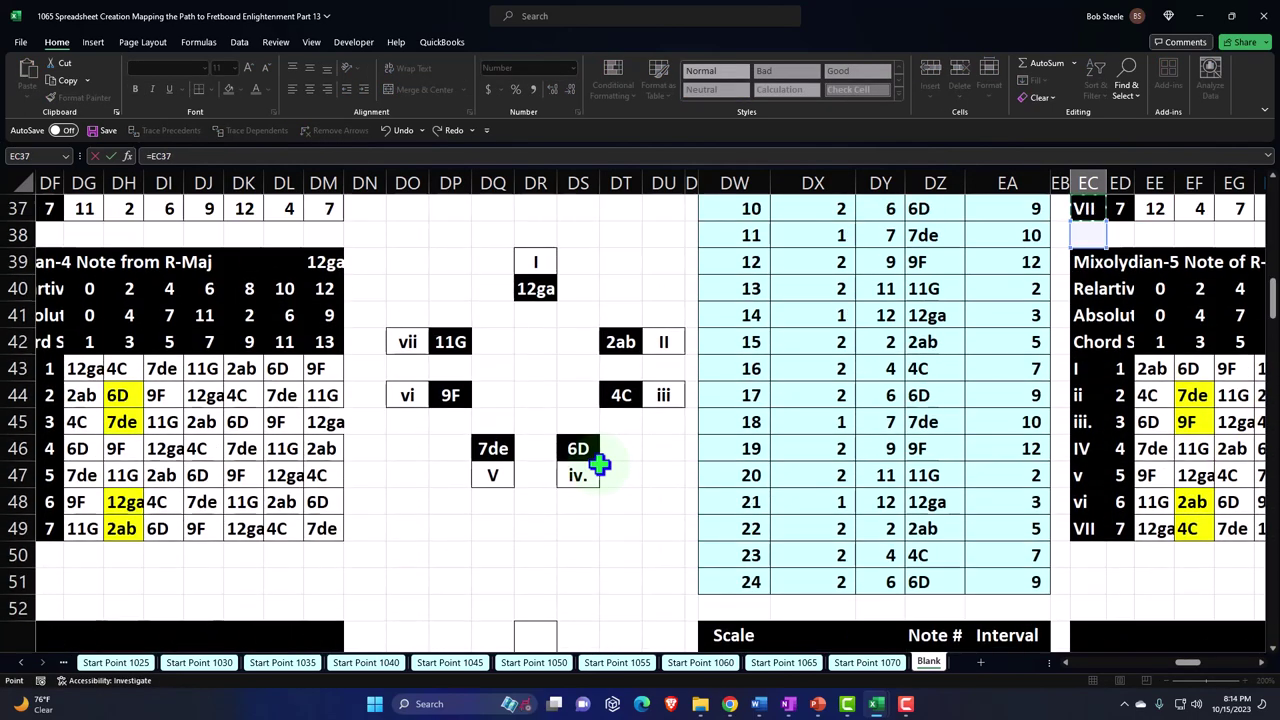
{"action": "key", "text": "Up"}
{"action": "key", "text": "Up"}
{"action": "key", "text": "Up"}
{"action": "key", "text": "Up"}
{"action": "key", "text": "Up"}
{"action": "key", "text": "Up"}
{"action": "key", "text": "Up"}
{"action": "key", "text": "Up"}
{"action": "key", "text": "Up"}
{"action": "key", "text": "Up"}
{"action": "key", "text": "Up"}
{"action": "key", "text": "Up"}
{"action": "key", "text": "Up"}
{"action": "key", "text": "Up"}
{"action": "key", "text": "Up"}
{"action": "key", "text": "Up"}
{"action": "key", "text": "Up"}
{"action": "key", "text": "Up"}
{"action": "key", "text": "Up"}
{"action": "key", "text": "Up"}
{"action": "key", "text": "Left"}
{"action": "key", "text": "Left"}
{"action": "key", "text": "Left"}
{"action": "key", "text": "Left"}
{"action": "key", "text": "Left"}
{"action": "key", "text": "Left"}
{"action": "key", "text": "Left"}
{"action": "key", "text": "Left"}
{"action": "key", "text": "Left"}
{"action": "key", "text": "Left"}
{"action": "key", "text": "Left"}
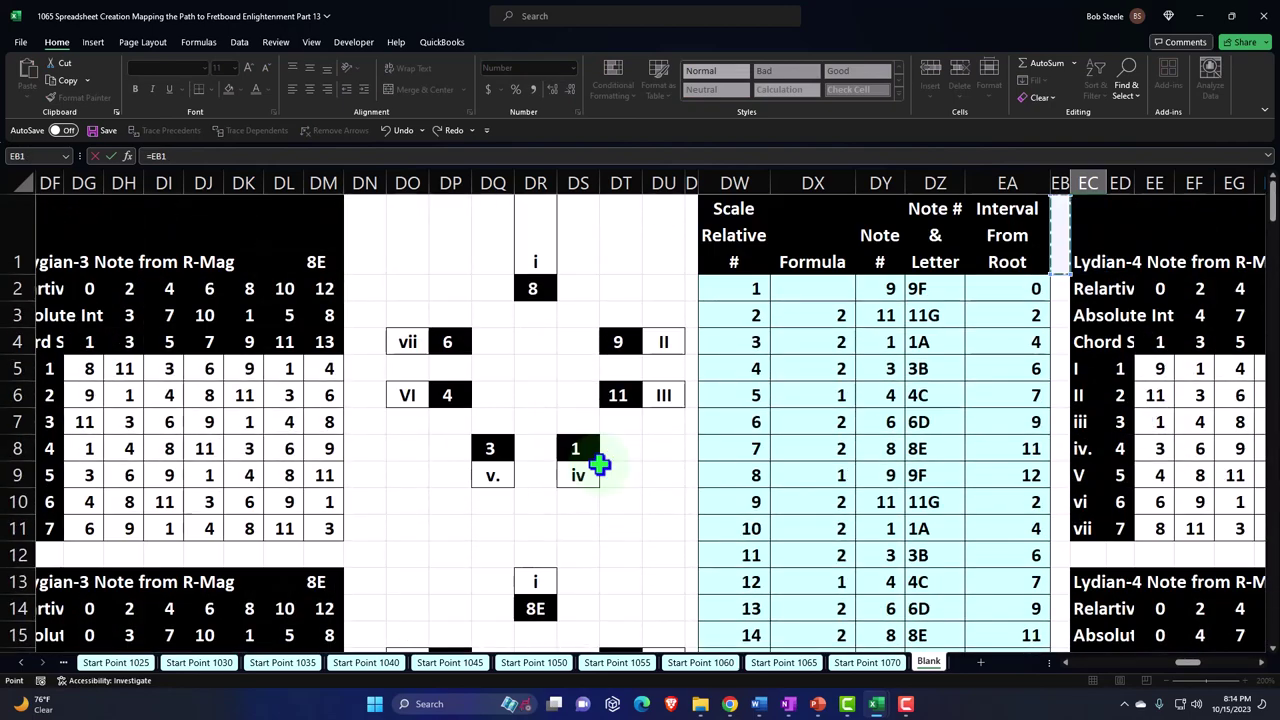
{"action": "key", "text": "Left"}
{"action": "key", "text": "Left"}
{"action": "key", "text": "Left"}
{"action": "key", "text": "Left"}
{"action": "key", "text": "Left"}
{"action": "key", "text": "Left"}
{"action": "key", "text": "Left"}
{"action": "key", "text": "Left"}
{"action": "key", "text": "Left"}
{"action": "key", "text": "Left"}
{"action": "key", "text": "Left"}
{"action": "key", "text": "Left"}
{"action": "key", "text": "Left"}
{"action": "key", "text": "Left"}
{"action": "key", "text": "Left"}
{"action": "key", "text": "Left"}
{"action": "key", "text": "Left"}
{"action": "key", "text": "Left"}
{"action": "key", "text": "Left"}
{"action": "key", "text": "Left"}
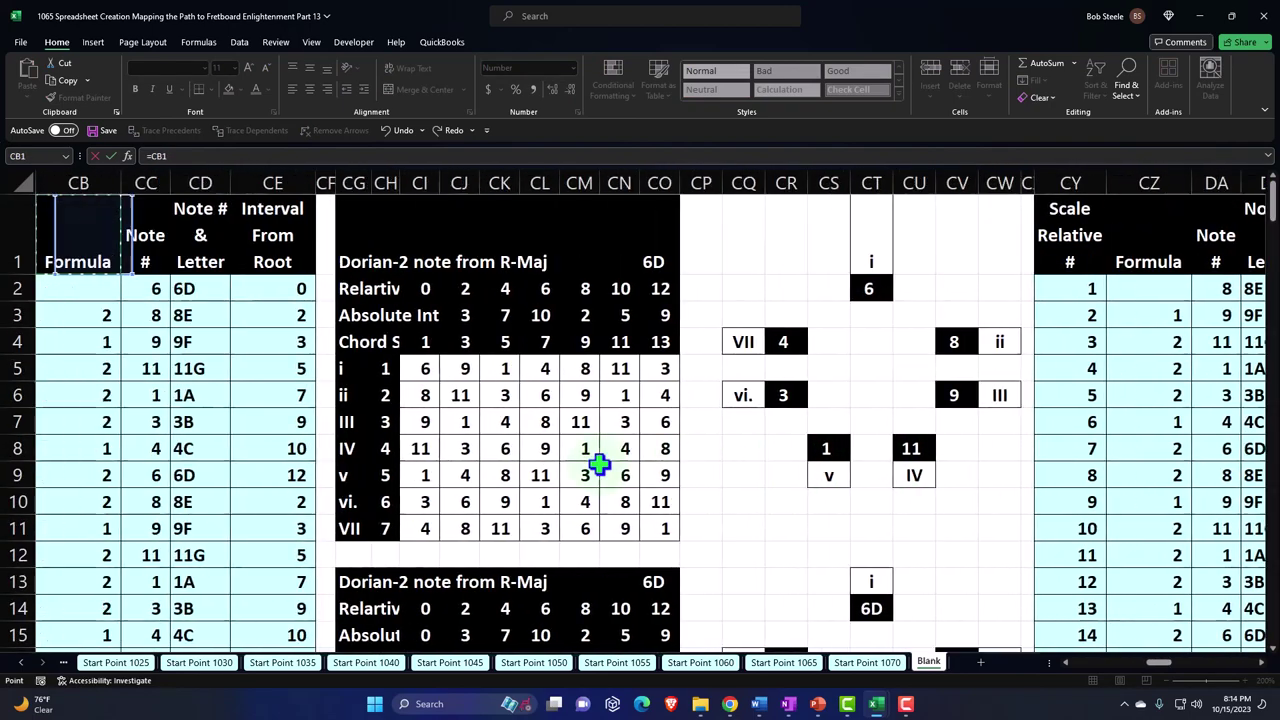
{"action": "key", "text": "Left"}
{"action": "key", "text": "Left"}
{"action": "key", "text": "Left"}
{"action": "key", "text": "Left"}
{"action": "key", "text": "Left"}
{"action": "key", "text": "Left"}
{"action": "key", "text": "Left"}
{"action": "key", "text": "Left"}
{"action": "key", "text": "Left"}
{"action": "key", "text": "Left"}
{"action": "key", "text": "Left"}
{"action": "key", "text": "Left"}
{"action": "key", "text": "Left"}
{"action": "key", "text": "Left"}
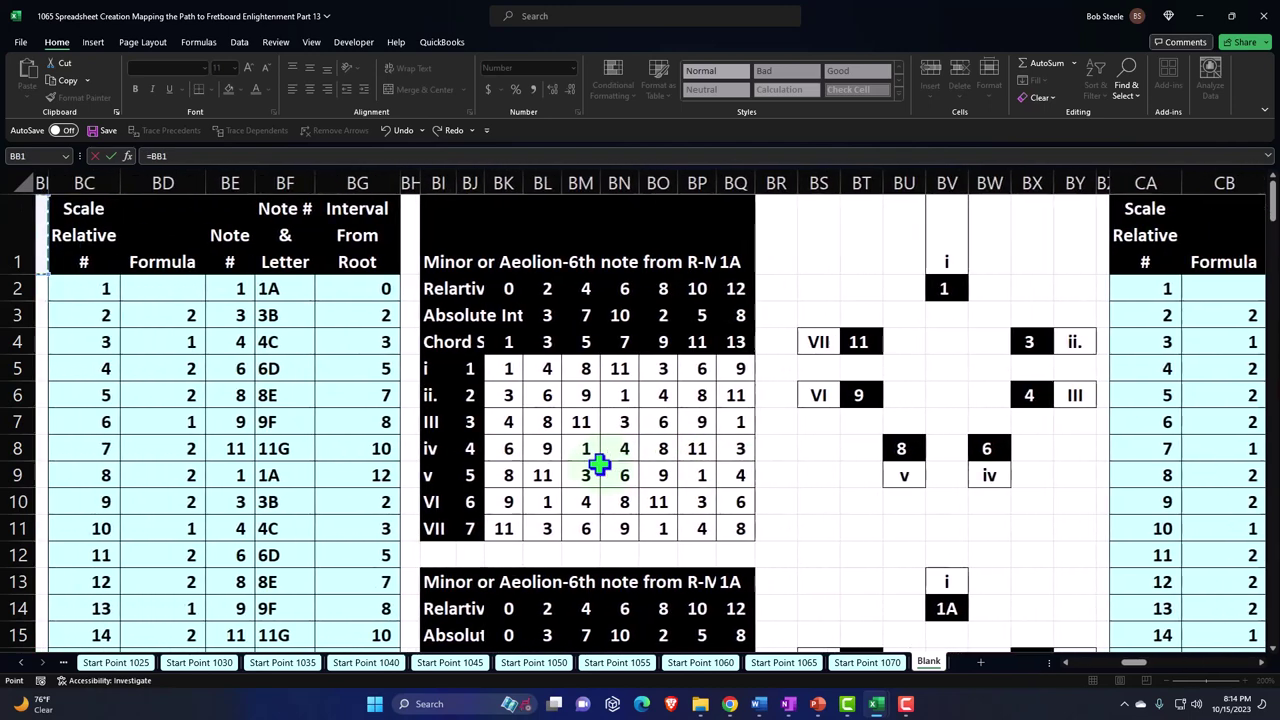
{"action": "key", "text": "Left"}
{"action": "key", "text": "Left"}
{"action": "key", "text": "Right"}
{"action": "key", "text": "Right"}
{"action": "key", "text": "Right"}
{"action": "key", "text": "Right"}
{"action": "key", "text": "Right"}
{"action": "key", "text": "Right"}
{"action": "key", "text": "Right"}
{"action": "key", "text": "Right"}
{"action": "key", "text": "Right"}
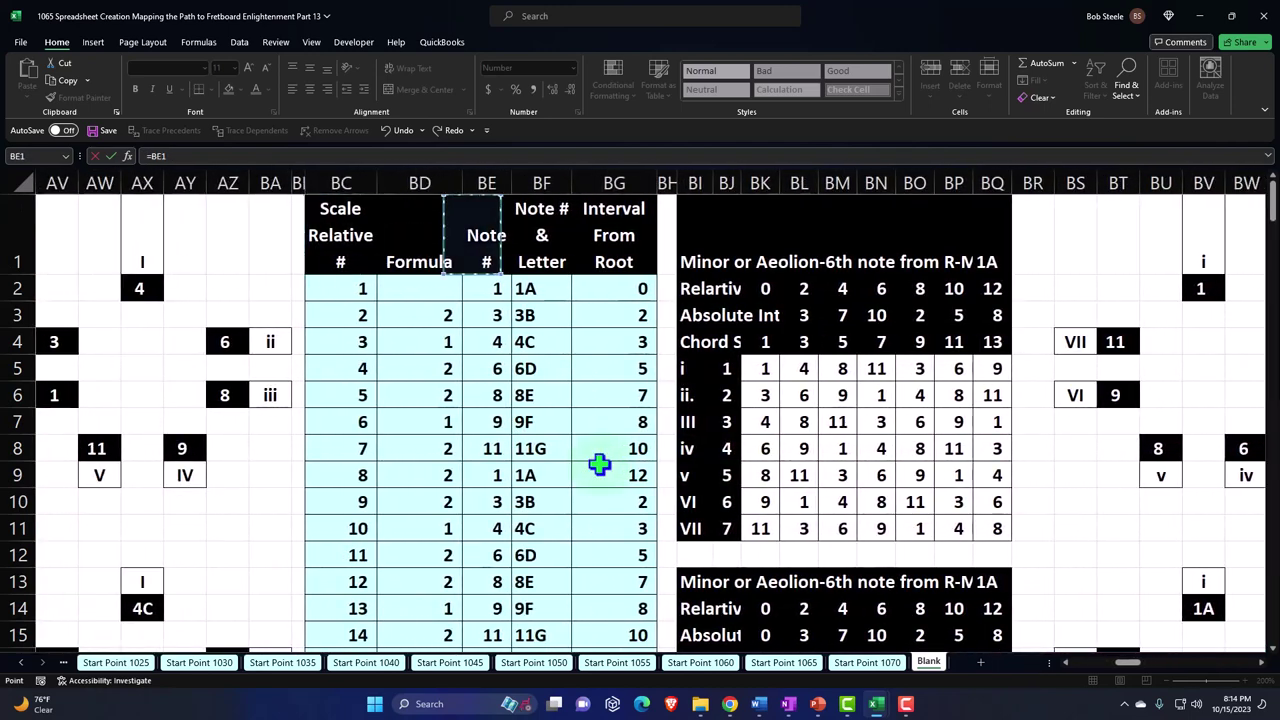
{"action": "key", "text": "Left"}
{"action": "key", "text": "Left"}
{"action": "key", "text": "Left"}
{"action": "key", "text": "Left"}
{"action": "key", "text": "Left"}
{"action": "key", "text": "Left"}
{"action": "key", "text": "Left"}
{"action": "key", "text": "Left"}
{"action": "key", "text": "Left"}
{"action": "key", "text": "Left"}
{"action": "key", "text": "Left"}
{"action": "key", "text": "Left"}
{"action": "key", "text": "Left"}
{"action": "key", "text": "Left"}
{"action": "key", "text": "Left"}
{"action": "key", "text": "Left"}
{"action": "key", "text": "Left"}
{"action": "key", "text": "Left"}
{"action": "key", "text": "Left"}
{"action": "key", "text": "Left"}
{"action": "key", "text": "Left"}
{"action": "key", "text": "Right"}
{"action": "key", "text": "Right"}
{"action": "key", "text": "Right"}
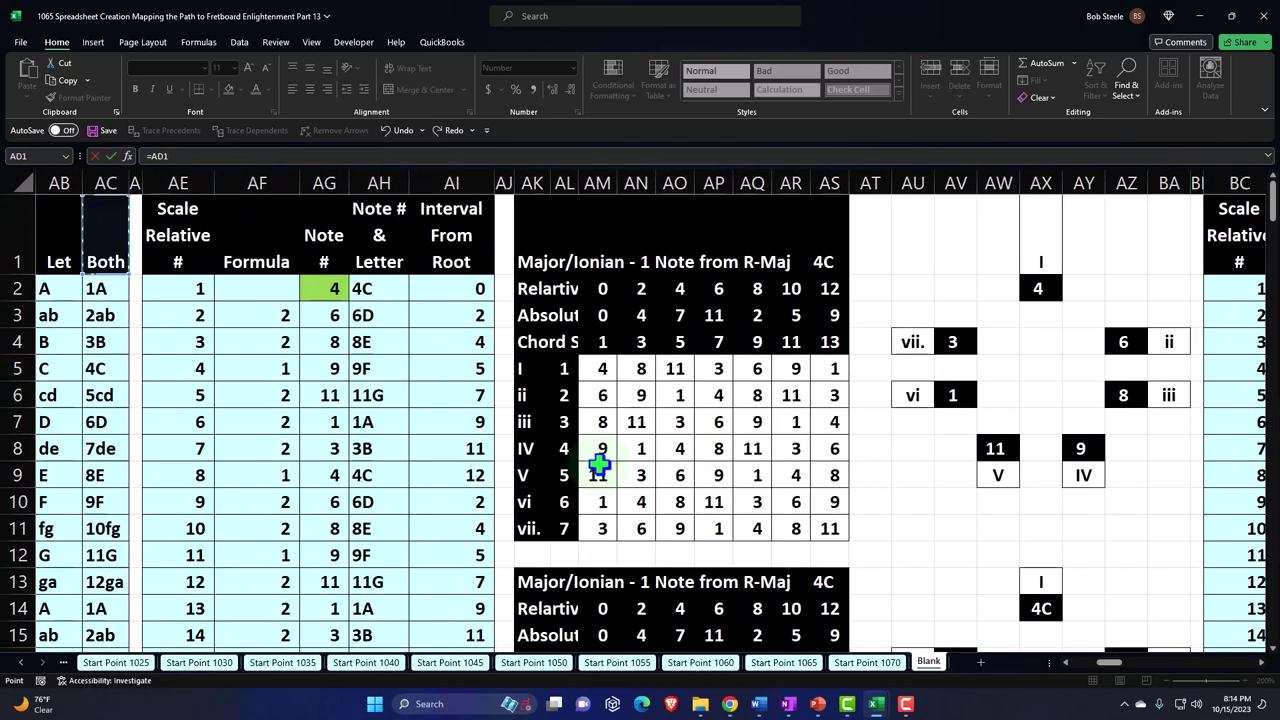
{"action": "key", "text": "Right"}
{"action": "key", "text": "Right"}
{"action": "key", "text": "Right"}
{"action": "key", "text": "Right"}
{"action": "key", "text": "Right"}
{"action": "key", "text": "Right"}
{"action": "key", "text": "Right"}
{"action": "key", "text": "Right"}
{"action": "key", "text": "Left"}
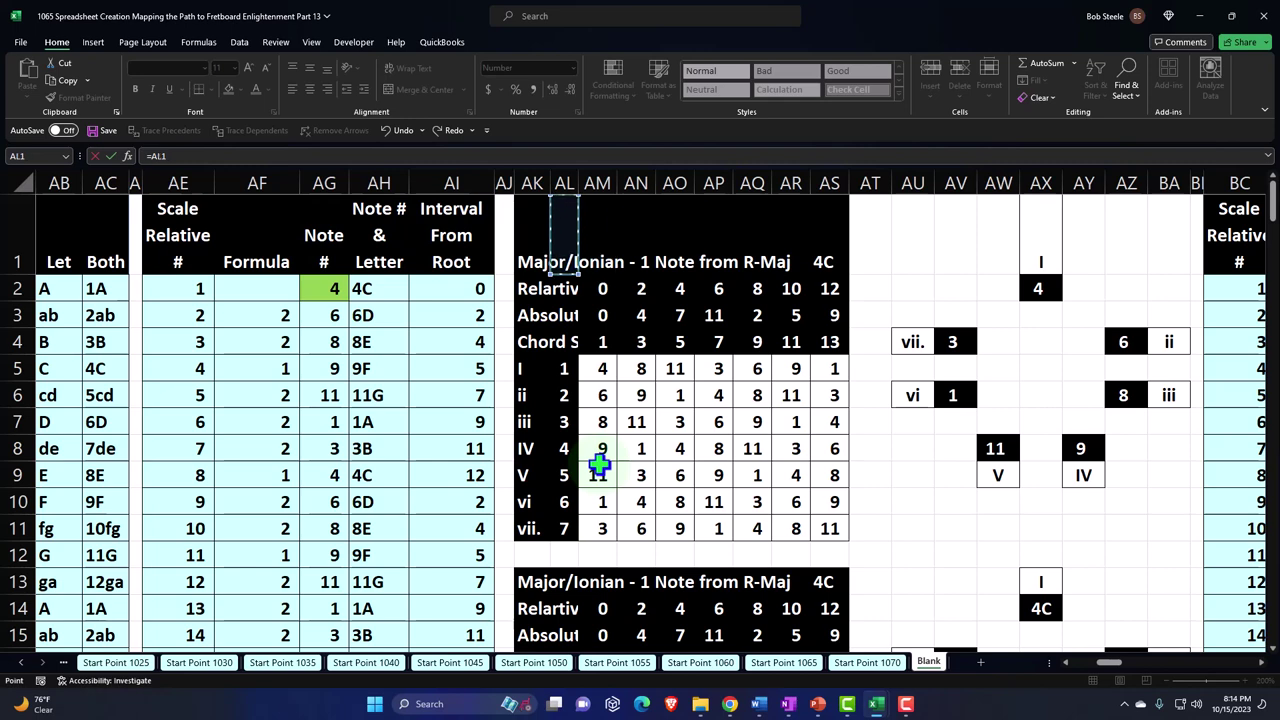
{"action": "key", "text": "Return"}
Step: Fill the Scale Relative # header in DW79 red
{"action": "left_click", "coordinate": [875, 582]}
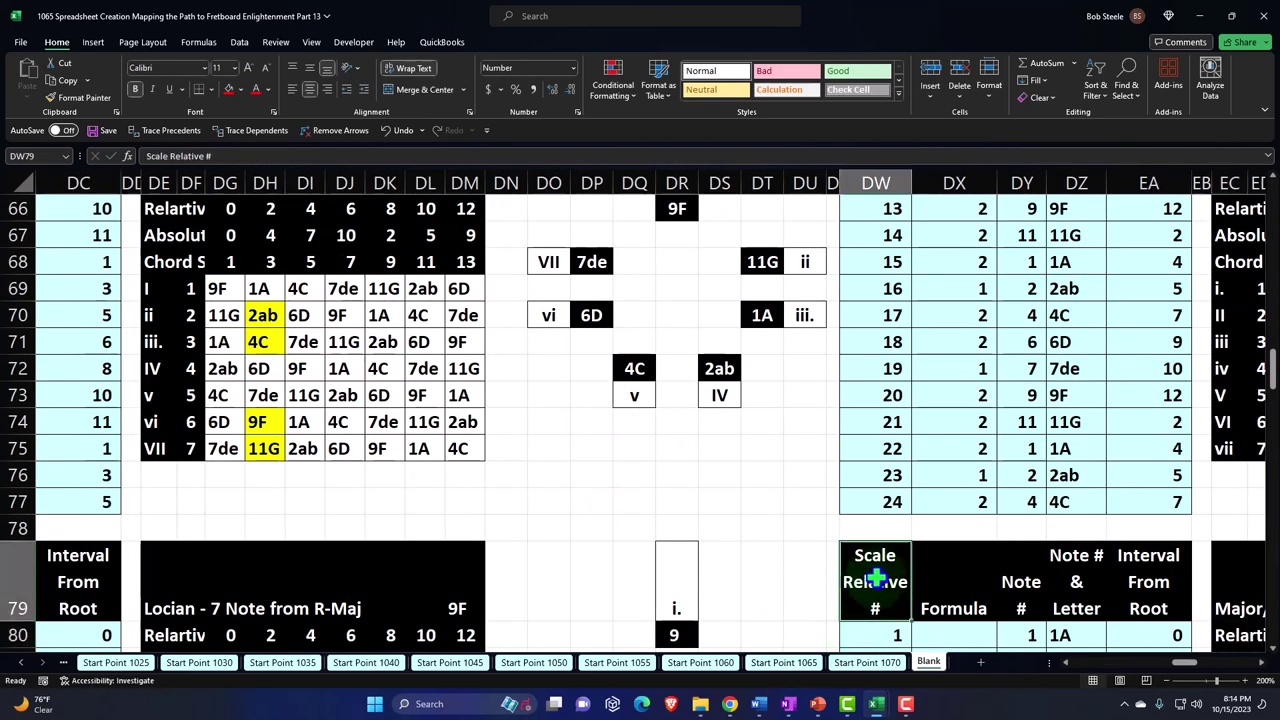
{"action": "left_click", "coordinate": [232, 92]}
{"action": "left_click", "coordinate": [1023, 575]}
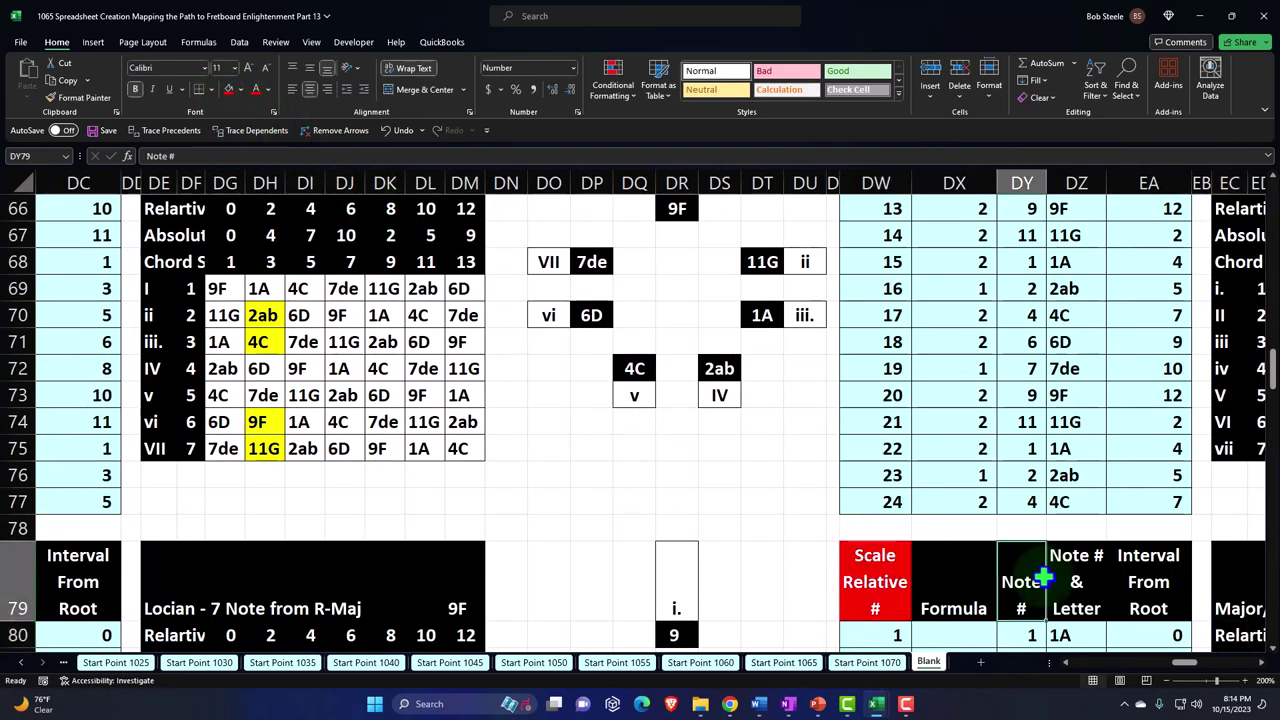
{"action": "left_click", "coordinate": [1045, 577]}
Step: Copy the EC79 title formula and paste it into FA79
{"action": "key", "text": "Right"}
{"action": "key", "text": "Right"}
{"action": "key", "text": "Right"}
{"action": "key", "text": "Right"}
{"action": "key", "text": "Right"}
{"action": "key", "text": "Right"}
{"action": "key", "text": "Right"}
{"action": "key", "text": "Right"}
{"action": "key", "text": "Right"}
{"action": "key", "text": "Right"}
{"action": "key", "text": "Right"}
{"action": "key", "text": "Right"}
{"action": "key", "text": "Right"}
{"action": "key", "text": "Right"}
{"action": "key", "text": "Right"}
{"action": "key", "text": "Right"}
{"action": "key", "text": "Right"}
{"action": "key", "text": "Right"}
{"action": "key", "text": "Right"}
{"action": "key", "text": "Right"}
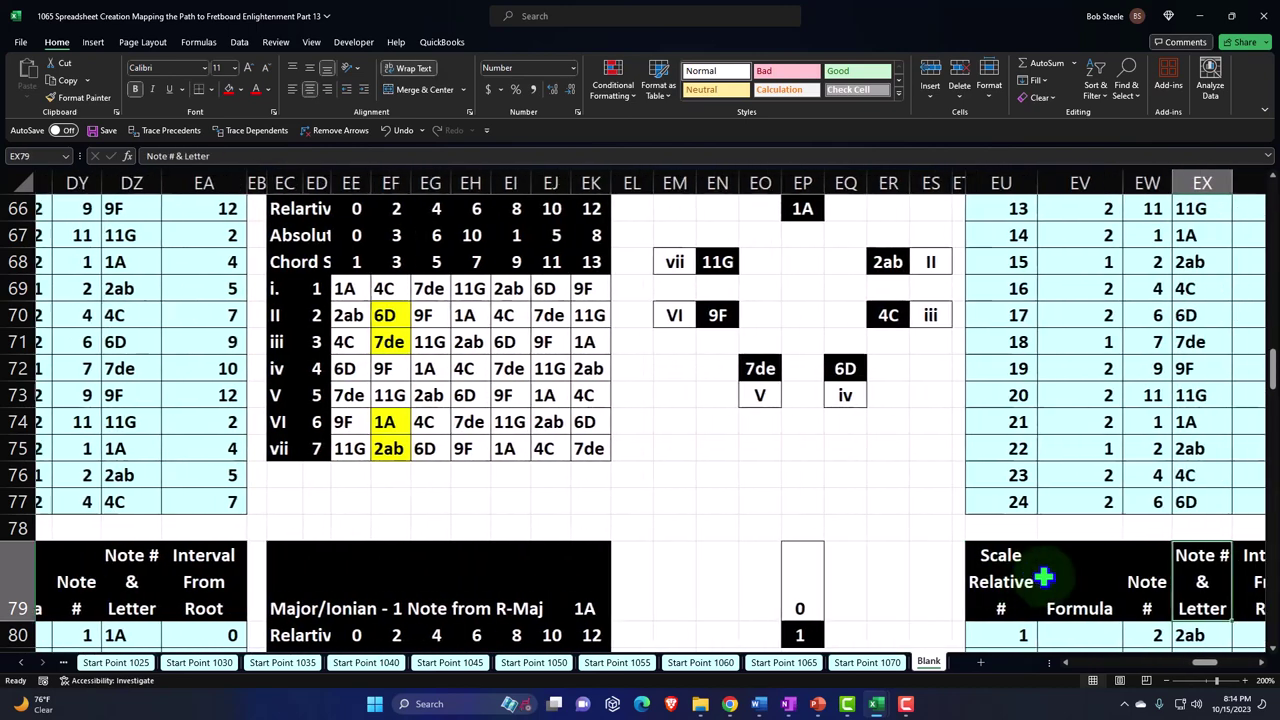
{"action": "key", "text": "Left"}
{"action": "key", "text": "Left"}
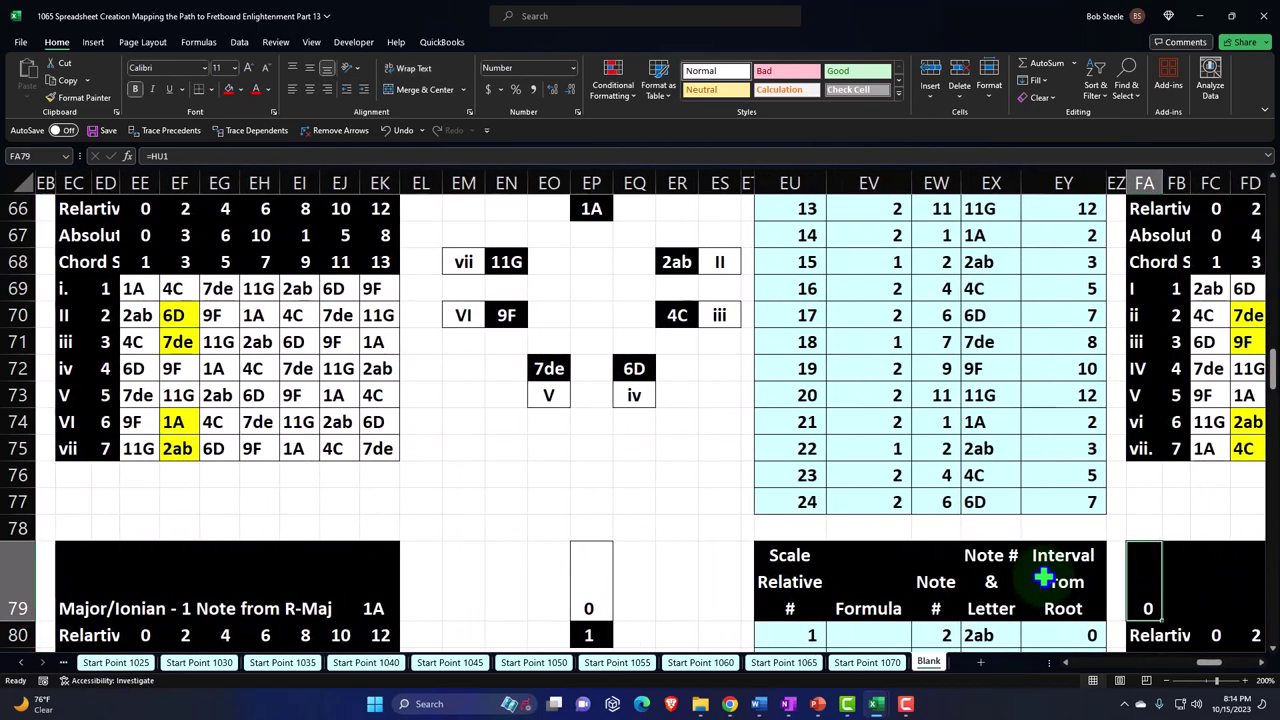
{"action": "type", "text": "="}
{"action": "key", "text": "Escape"}
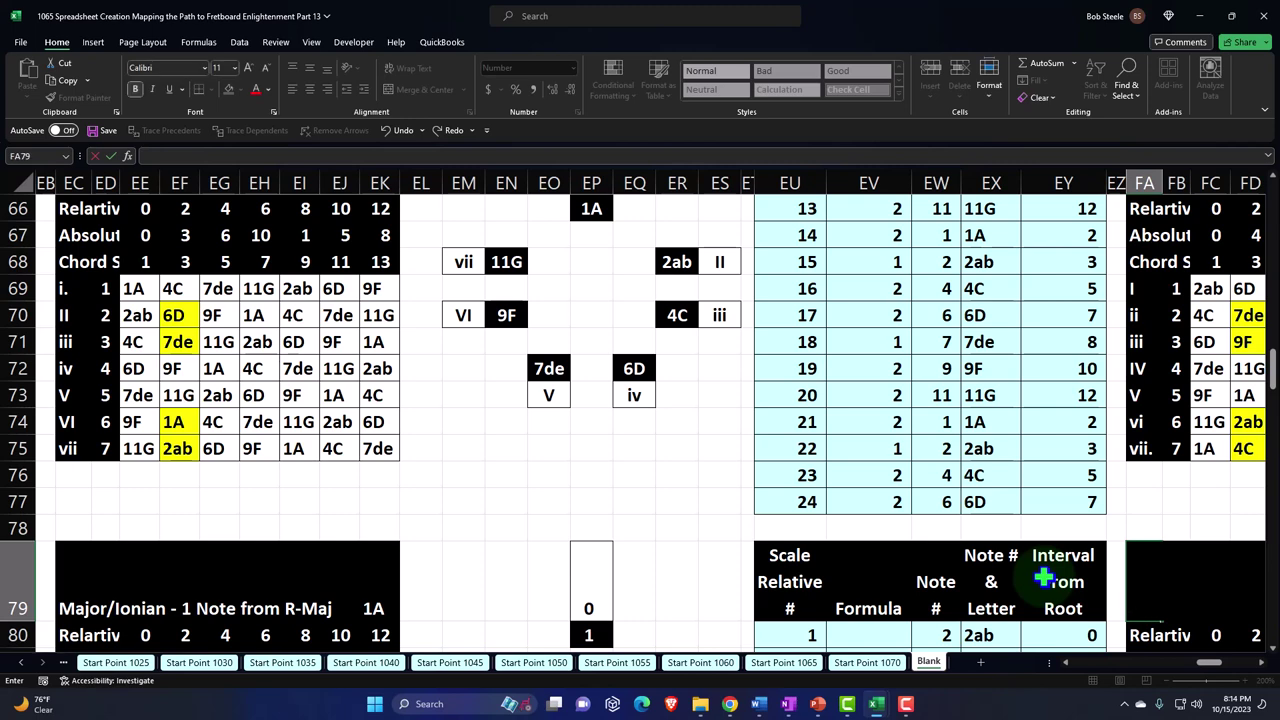
{"action": "key", "text": "Down"}
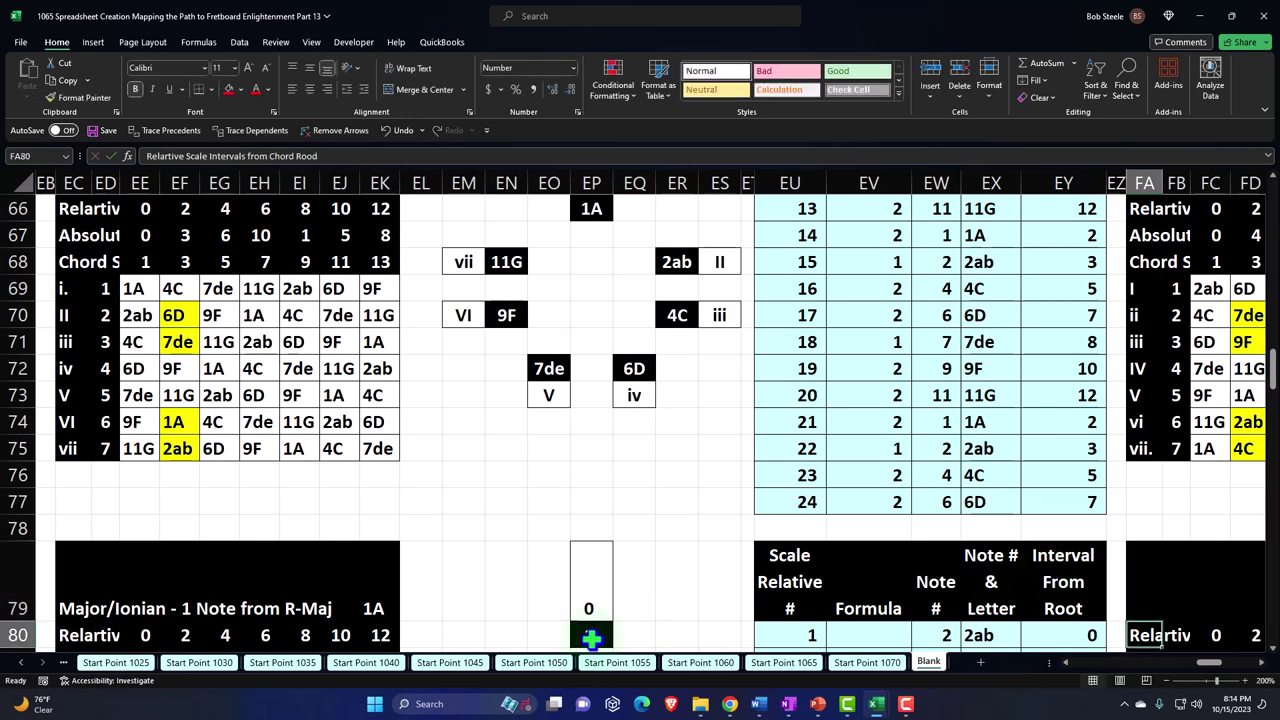
{"action": "left_click", "coordinate": [73, 592]}
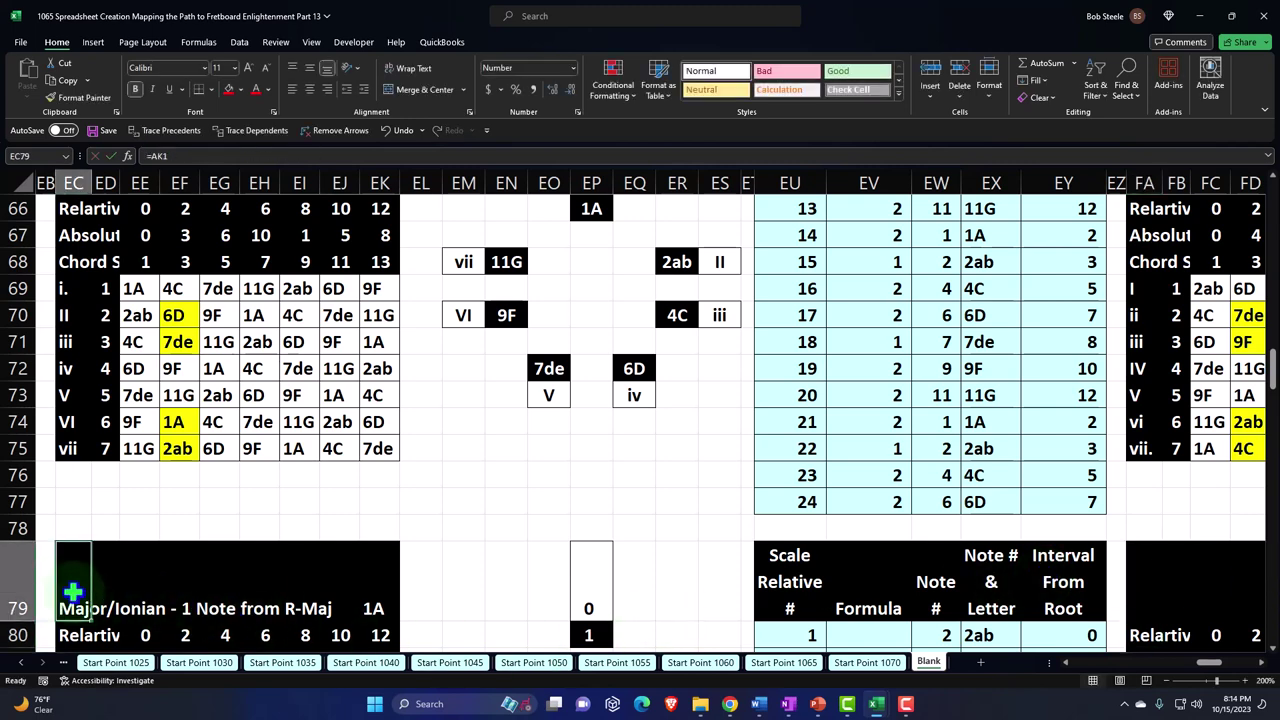
{"action": "key", "text": "ctrl+c"}
{"action": "left_click", "coordinate": [1138, 565]}
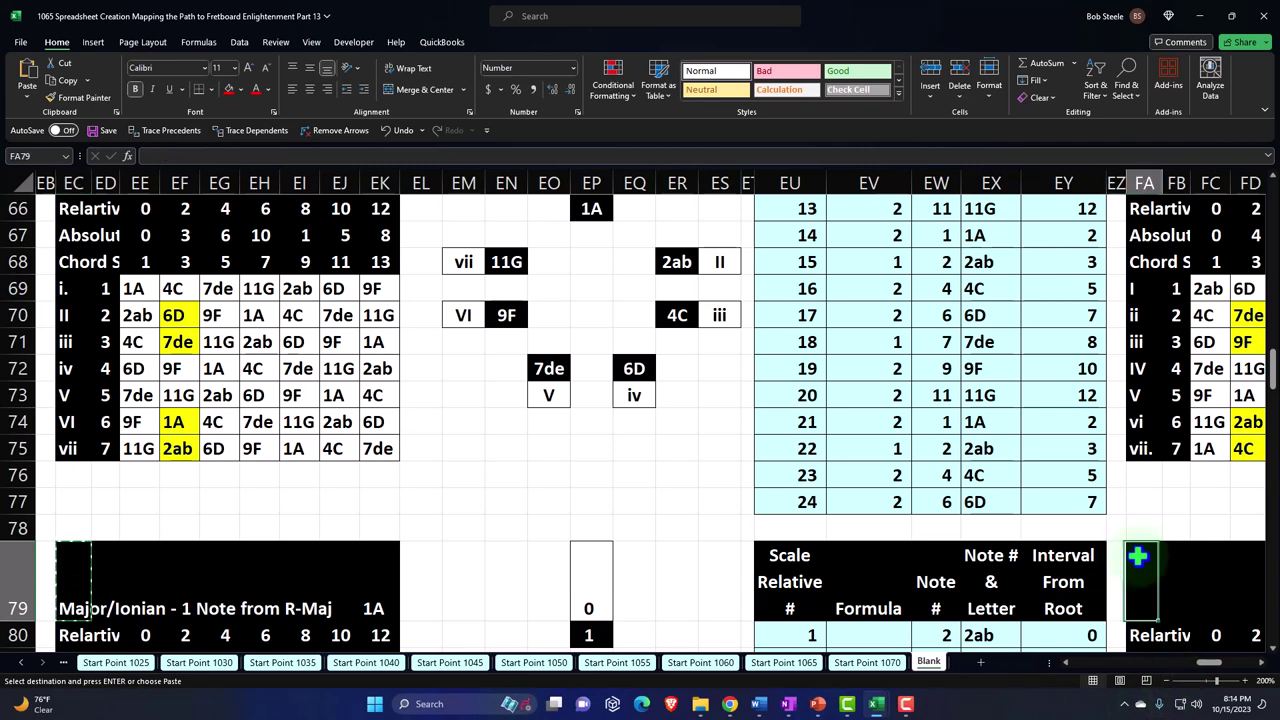
{"action": "right_click", "coordinate": [1138, 556]}
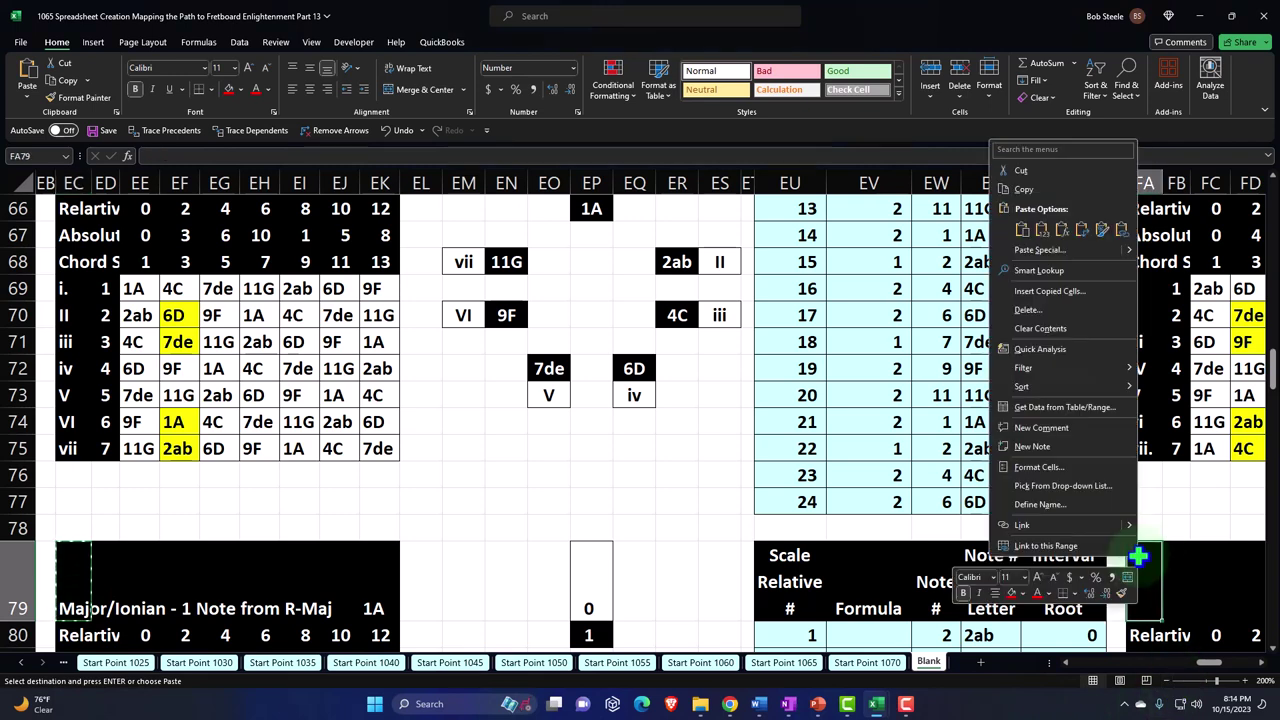
{"action": "left_click", "coordinate": [1021, 229]}
Step: Paste the 'Dorian-2 note from R-Maj' heading into FY79
{"action": "left_click", "coordinate": [1230, 585]}
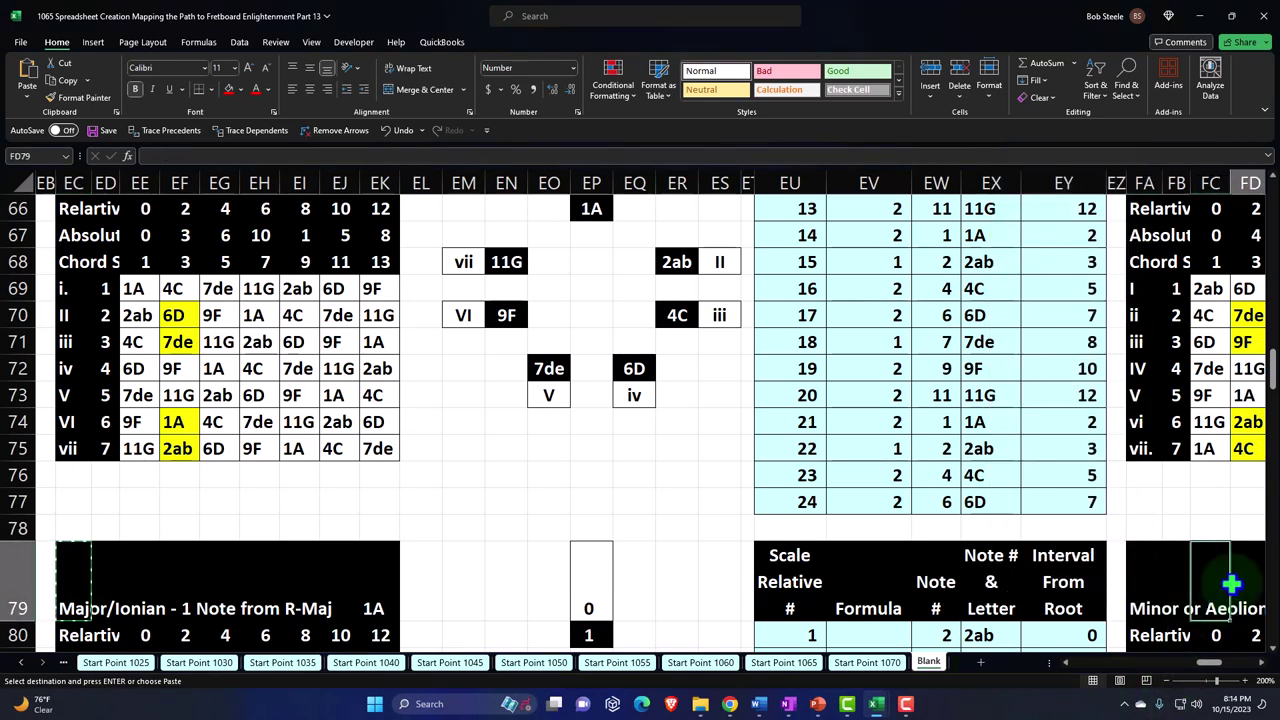
{"action": "key", "text": "Right"}
{"action": "key", "text": "Right"}
{"action": "key", "text": "Right"}
{"action": "key", "text": "Right"}
{"action": "key", "text": "Right"}
{"action": "key", "text": "Right"}
{"action": "key", "text": "Right"}
{"action": "key", "text": "Right"}
{"action": "key", "text": "Right"}
{"action": "key", "text": "Right"}
{"action": "key", "text": "Right"}
{"action": "key", "text": "Right"}
{"action": "key", "text": "Right"}
{"action": "key", "text": "Right"}
{"action": "key", "text": "Right"}
{"action": "key", "text": "Right"}
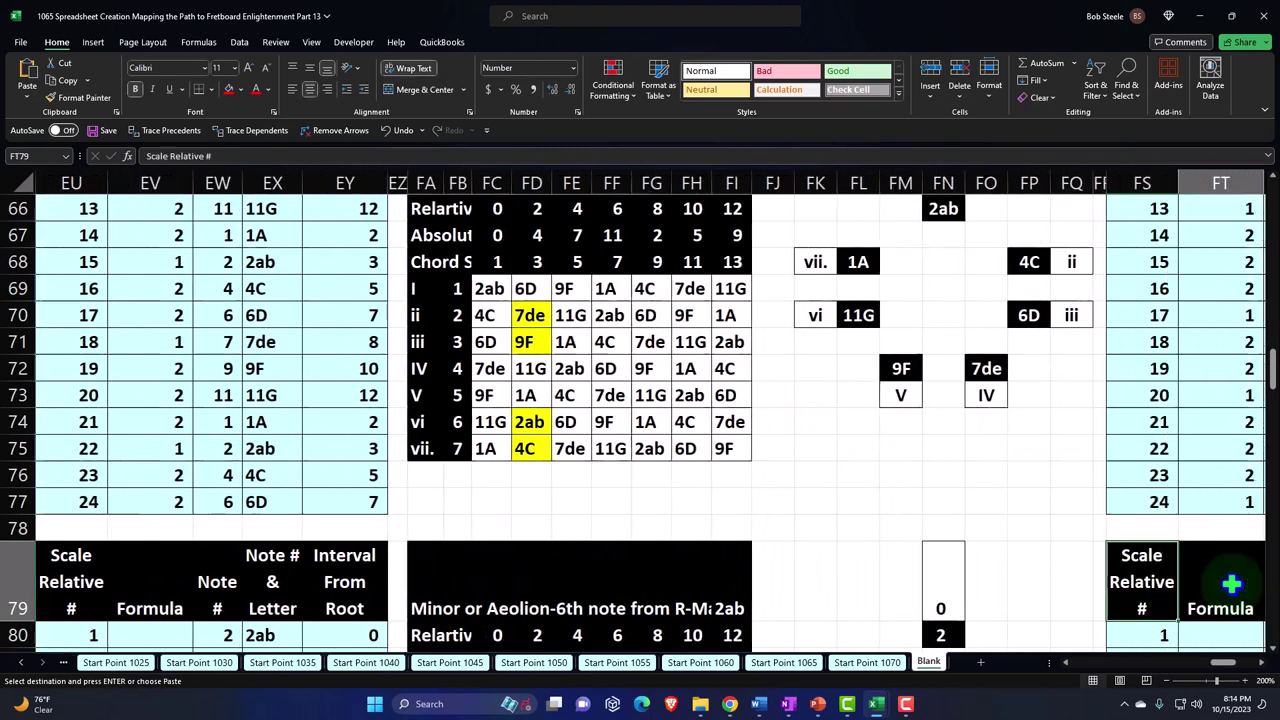
{"action": "key", "text": "Right"}
{"action": "key", "text": "Right"}
{"action": "key", "text": "Right"}
{"action": "key", "text": "Right"}
{"action": "key", "text": "Right"}
{"action": "key", "text": "Right"}
{"action": "key", "text": "Right"}
{"action": "key", "text": "Right"}
{"action": "key", "text": "Right"}
{"action": "key", "text": "Right"}
{"action": "left_click", "coordinate": [1017, 605]}
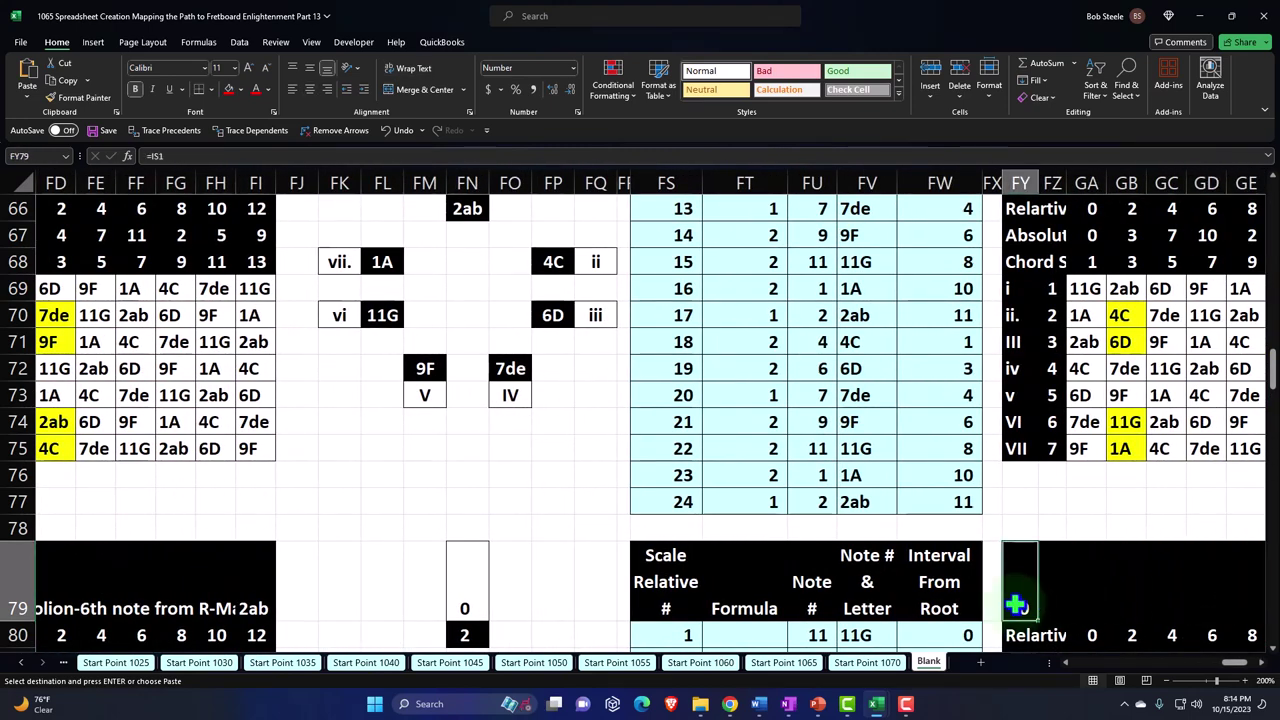
{"action": "key", "text": "ctrl+v"}
{"action": "key", "text": "Right"}
{"action": "key", "text": "Right"}
{"action": "key", "text": "Right"}
{"action": "key", "text": "Right"}
{"action": "key", "text": "Right"}
{"action": "key", "text": "Right"}
{"action": "key", "text": "Right"}
{"action": "key", "text": "Right"}
{"action": "key", "text": "Right"}
{"action": "key", "text": "Right"}
{"action": "key", "text": "Right"}
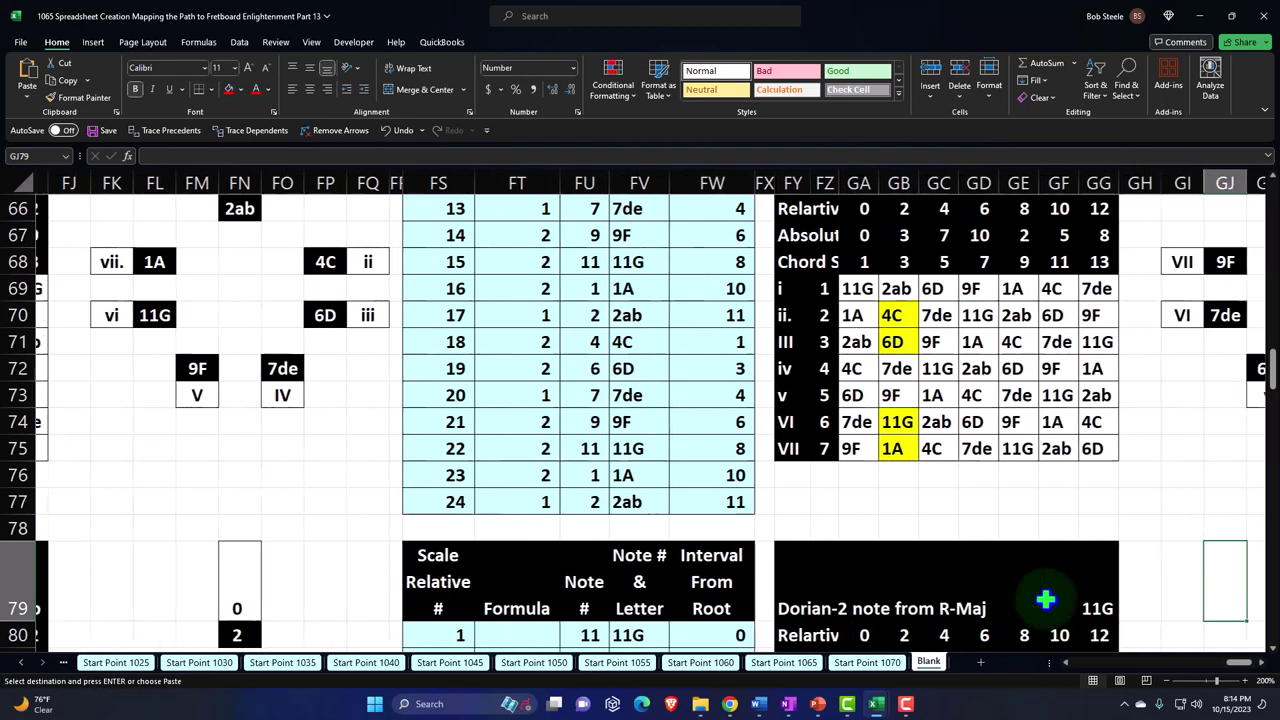
Step: Move back left across row 79's mode blocks to the Major/Ionian block
{"action": "key", "text": "Right"}
{"action": "key", "text": "Right"}
{"action": "key", "text": "Right"}
{"action": "key", "text": "Right"}
{"action": "key", "text": "Right"}
{"action": "key", "text": "Right"}
{"action": "key", "text": "Right"}
{"action": "key", "text": "Right"}
{"action": "key", "text": "Right"}
{"action": "key", "text": "Right"}
{"action": "key", "text": "Right"}
{"action": "key", "text": "Right"}
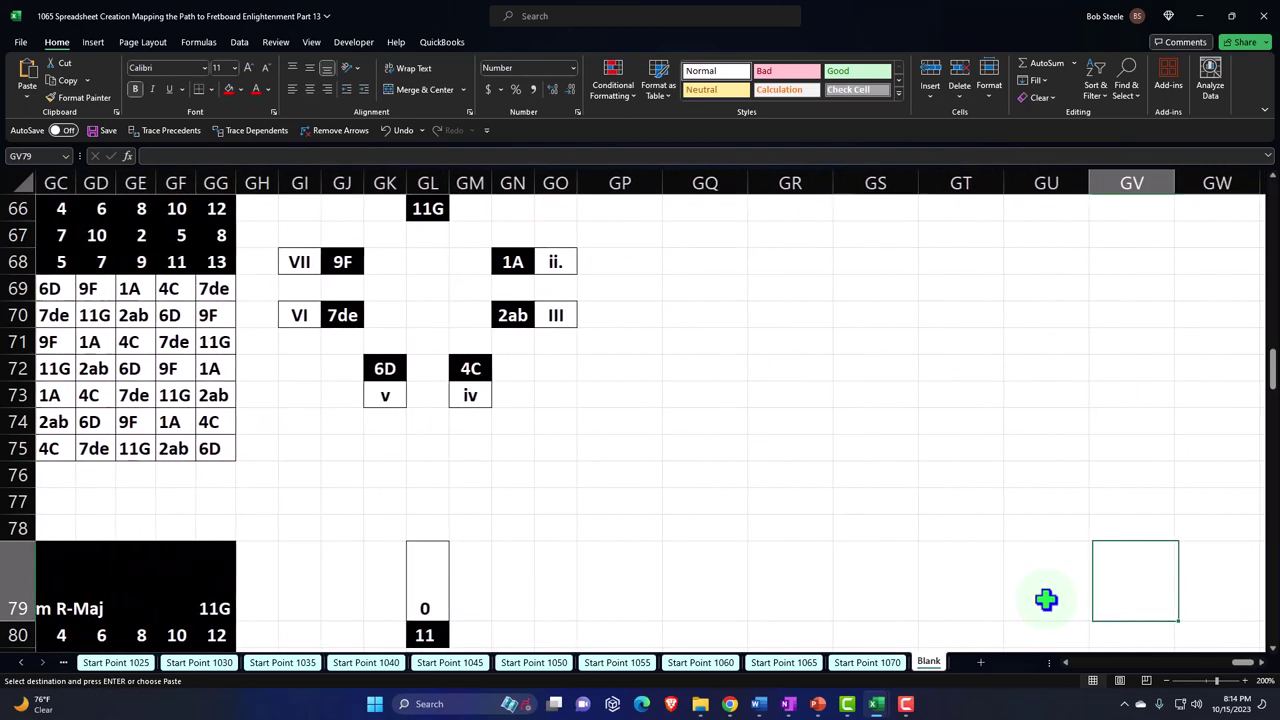
{"action": "key", "text": "Left"}
{"action": "key", "text": "Left"}
{"action": "key", "text": "Left"}
{"action": "key", "text": "Left"}
{"action": "key", "text": "Left"}
{"action": "key", "text": "Left"}
{"action": "key", "text": "Left"}
{"action": "key", "text": "Left"}
{"action": "key", "text": "Left"}
{"action": "key", "text": "Left"}
{"action": "key", "text": "Left"}
{"action": "key", "text": "Left"}
{"action": "key", "text": "Left"}
{"action": "key", "text": "Left"}
{"action": "key", "text": "Left"}
{"action": "key", "text": "Left"}
{"action": "key", "text": "Left"}
{"action": "key", "text": "Left"}
{"action": "key", "text": "Left"}
{"action": "key", "text": "Left"}
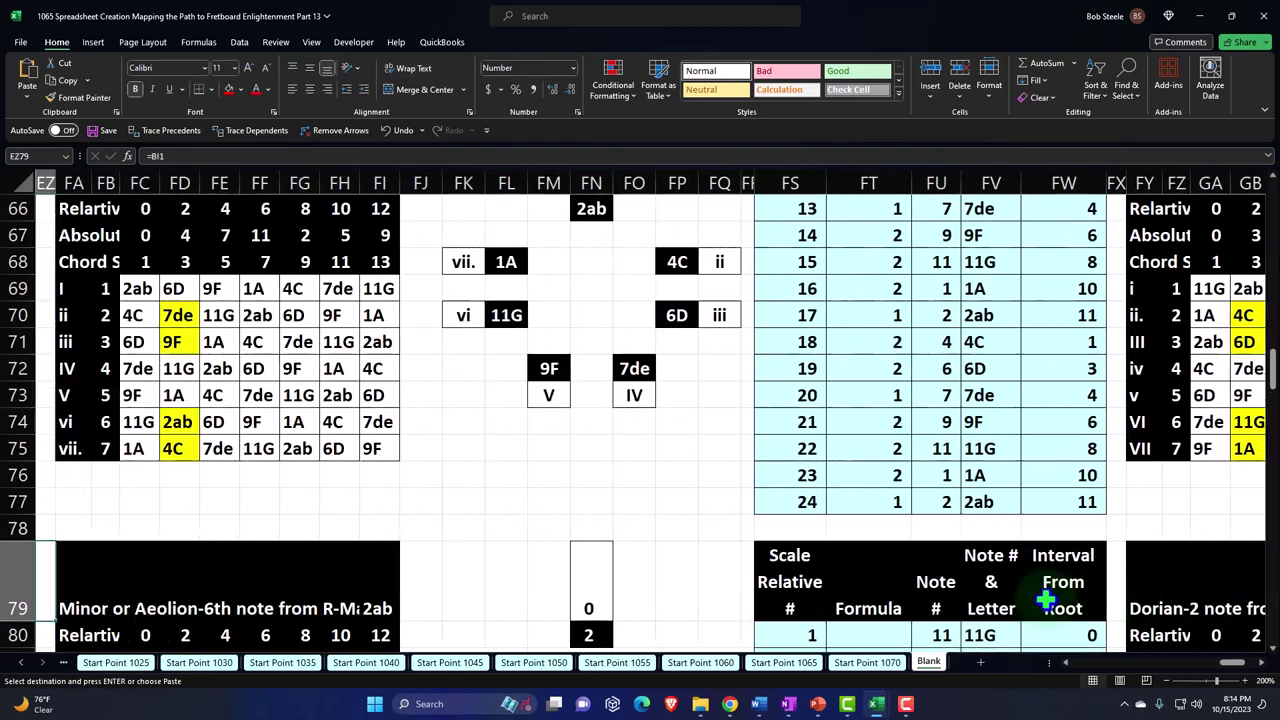
{"action": "key", "text": "Left"}
{"action": "key", "text": "Left"}
{"action": "key", "text": "Left"}
{"action": "key", "text": "Left"}
{"action": "key", "text": "Left"}
{"action": "key", "text": "Left"}
{"action": "key", "text": "Left"}
{"action": "key", "text": "Left"}
{"action": "key", "text": "Left"}
{"action": "key", "text": "Left"}
{"action": "key", "text": "Left"}
{"action": "key", "text": "Left"}
{"action": "key", "text": "Left"}
{"action": "key", "text": "Left"}
{"action": "key", "text": "Left"}
{"action": "key", "text": "Left"}
{"action": "key", "text": "Left"}
{"action": "key", "text": "Left"}
{"action": "key", "text": "Left"}
{"action": "key", "text": "Left"}
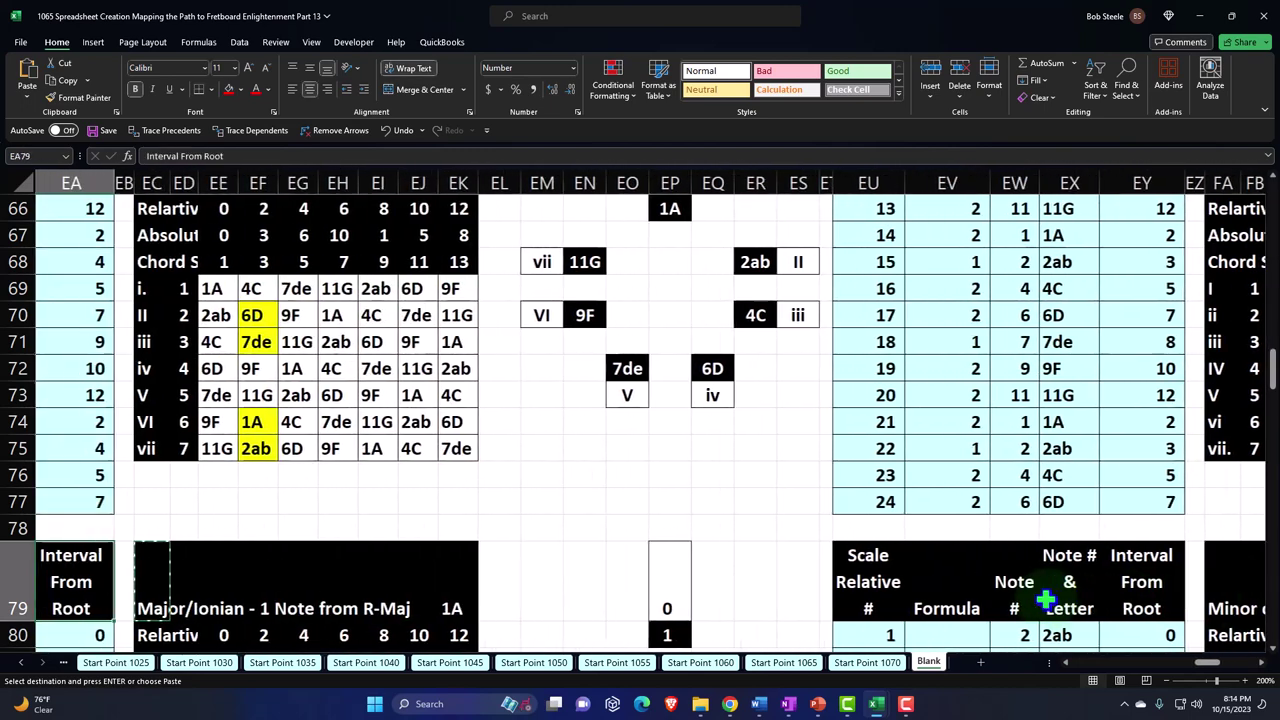
{"action": "key", "text": "Left"}
{"action": "key", "text": "Left"}
{"action": "key", "text": "Left"}
{"action": "key", "text": "Left"}
{"action": "key", "text": "Left"}
{"action": "key", "text": "Left"}
{"action": "scroll", "coordinate": [1058, 615], "scroll_direction": "down", "scroll_amount": 1}
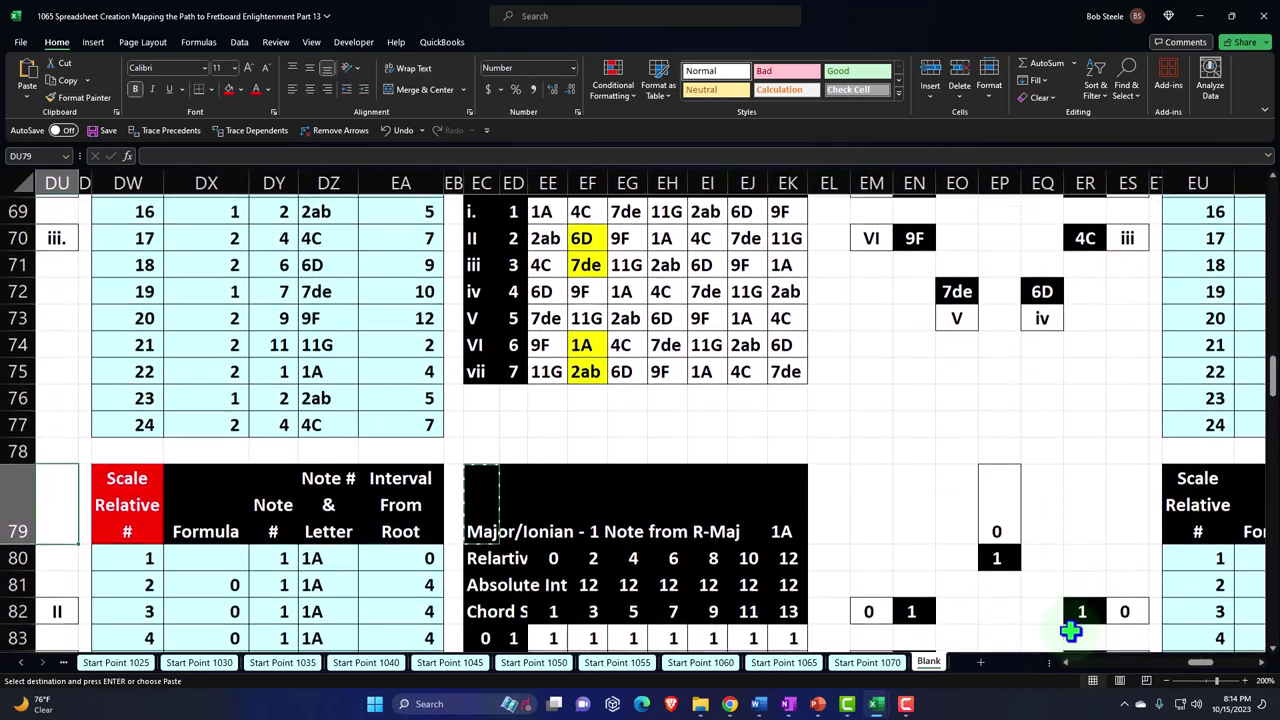
{"action": "scroll", "coordinate": [1070, 630], "scroll_direction": "down", "scroll_amount": 2}
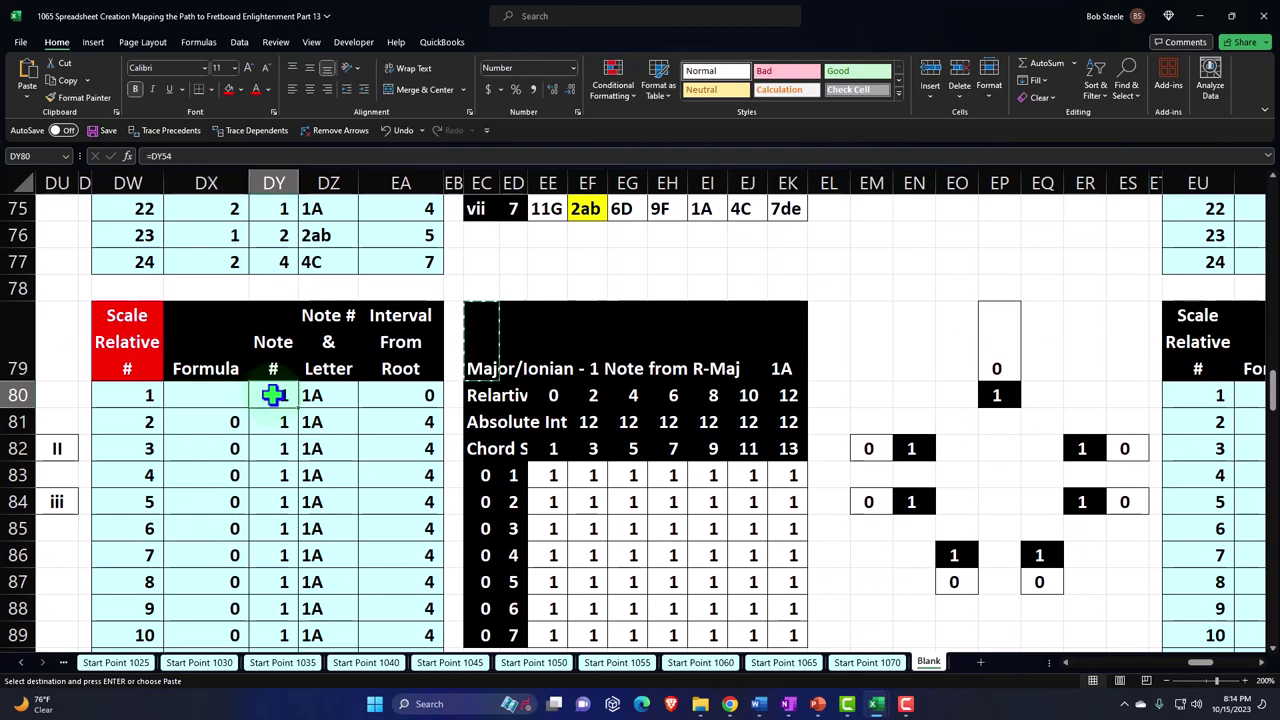
{"action": "key", "text": "Left"}
{"action": "key", "text": "Left"}
{"action": "key", "text": "Left"}
{"action": "key", "text": "Left"}
{"action": "key", "text": "Left"}
{"action": "key", "text": "Left"}
{"action": "key", "text": "Left"}
{"action": "key", "text": "Left"}
{"action": "key", "text": "Left"}
{"action": "key", "text": "Left"}
{"action": "key", "text": "Left"}
{"action": "key", "text": "Left"}
{"action": "key", "text": "Left"}
{"action": "key", "text": "Left"}
{"action": "key", "text": "Left"}
{"action": "key", "text": "Left"}
{"action": "key", "text": "Left"}
{"action": "key", "text": "Left"}
{"action": "key", "text": "Left"}
{"action": "key", "text": "Left"}
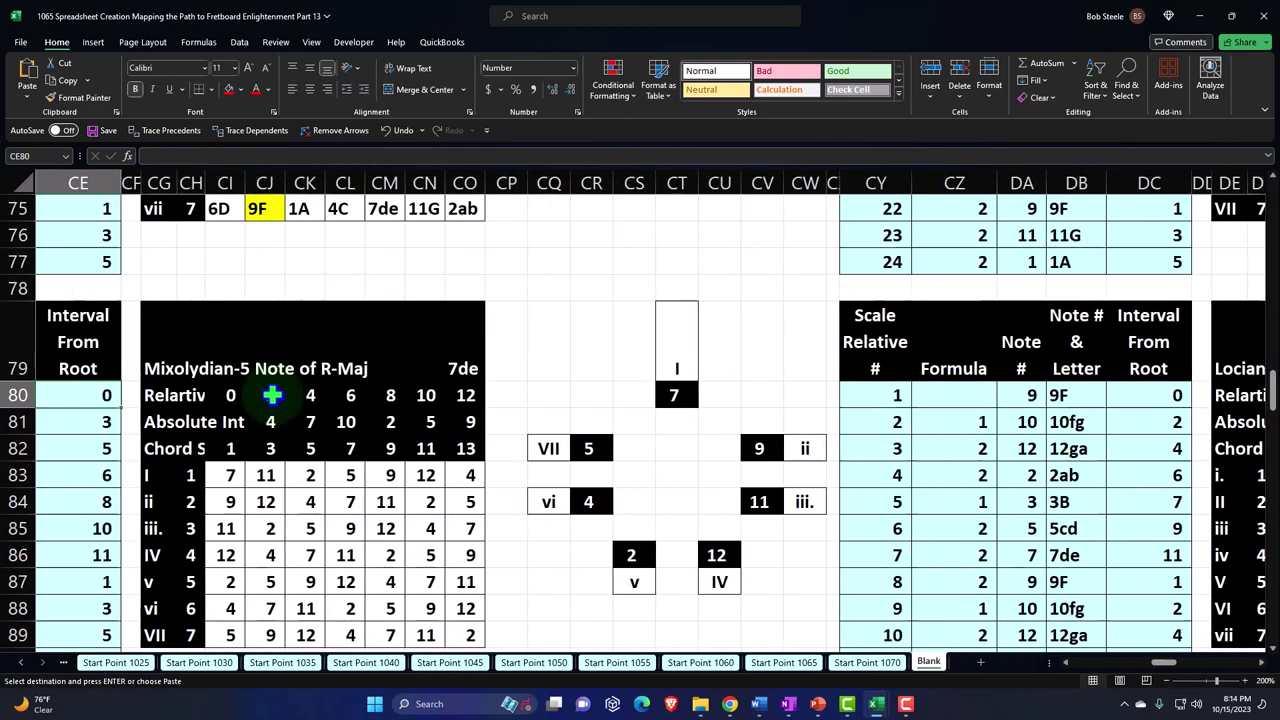
{"action": "key", "text": "Left"}
{"action": "key", "text": "Left"}
{"action": "key", "text": "Left"}
{"action": "key", "text": "Left"}
{"action": "key", "text": "Left"}
{"action": "key", "text": "Left"}
{"action": "key", "text": "Left"}
{"action": "key", "text": "Left"}
{"action": "key", "text": "Left"}
{"action": "key", "text": "Left"}
{"action": "key", "text": "Left"}
{"action": "key", "text": "Left"}
{"action": "key", "text": "Left"}
{"action": "key", "text": "Left"}
{"action": "key", "text": "Left"}
{"action": "key", "text": "Left"}
{"action": "key", "text": "Left"}
{"action": "key", "text": "Left"}
{"action": "key", "text": "Left"}
{"action": "key", "text": "Left"}
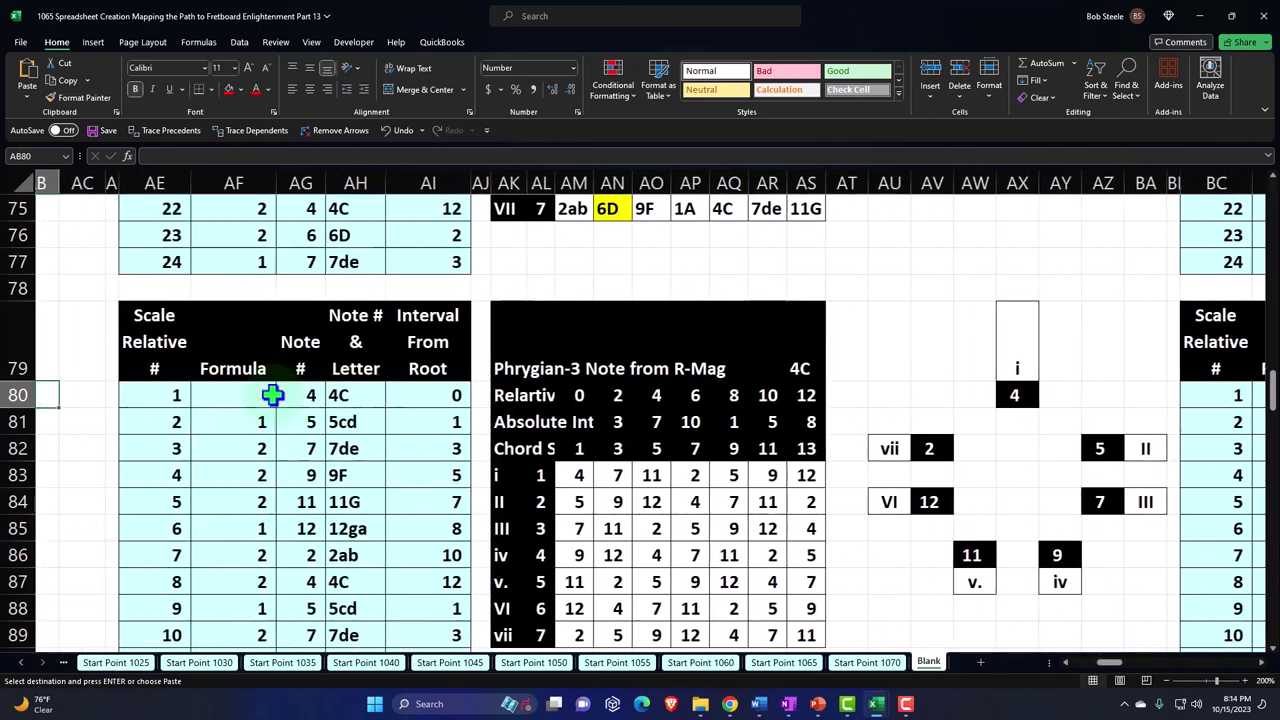
{"action": "key", "text": "Left"}
{"action": "key", "text": "Left"}
{"action": "key", "text": "Left"}
{"action": "key", "text": "Left"}
{"action": "key", "text": "Left"}
{"action": "key", "text": "Left"}
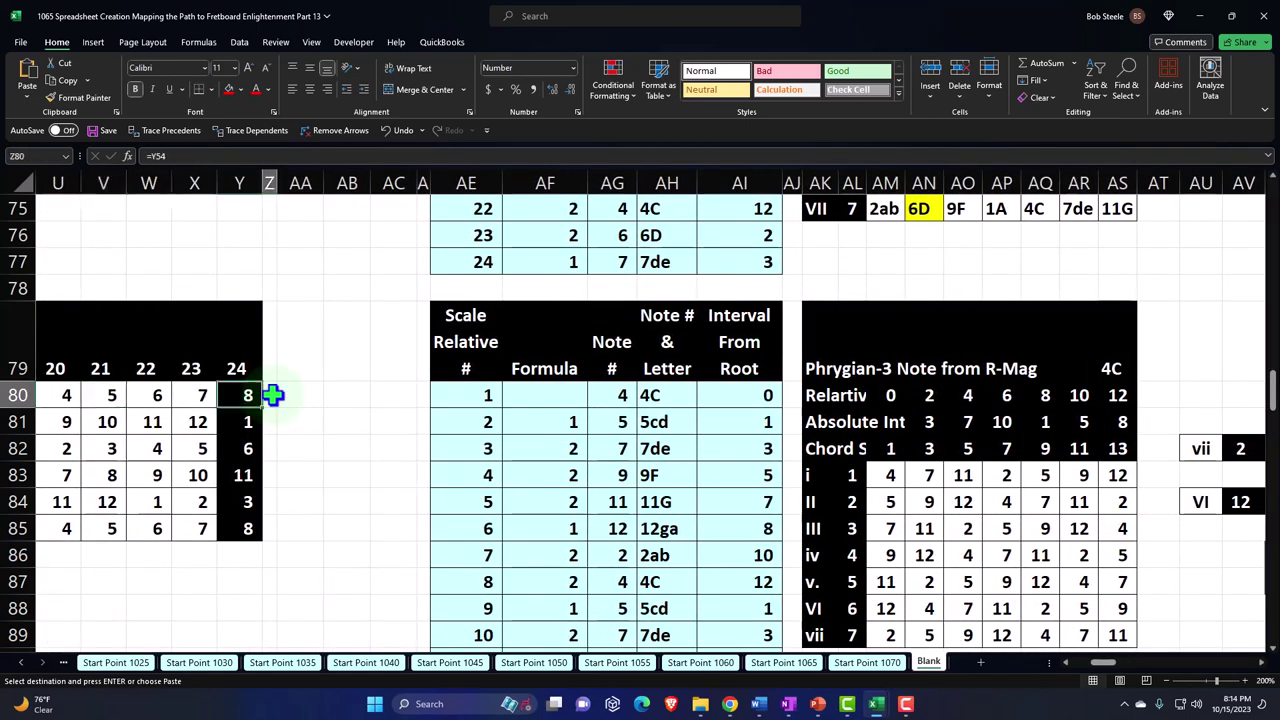
{"action": "key", "text": "Right"}
{"action": "key", "text": "Right"}
{"action": "key", "text": "Right"}
{"action": "key", "text": "Right"}
{"action": "key", "text": "Right"}
{"action": "key", "text": "Right"}
{"action": "key", "text": "Right"}
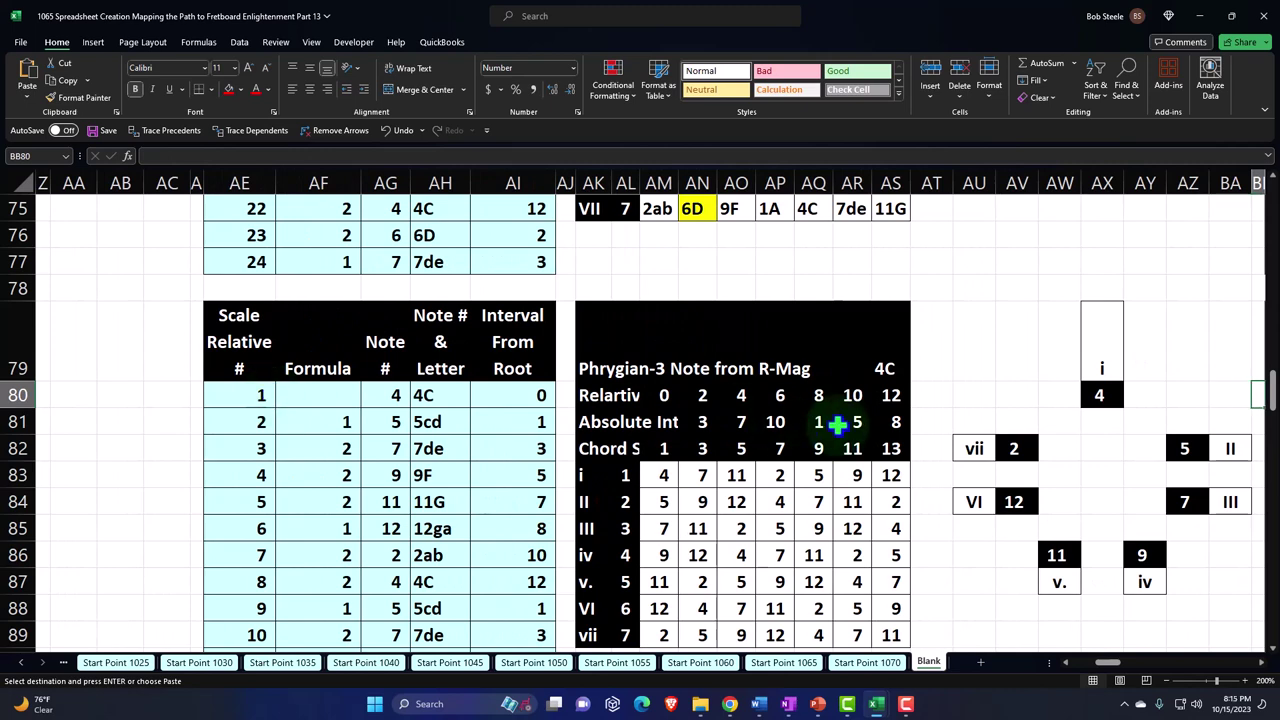
{"action": "left_click", "coordinate": [1099, 395]}
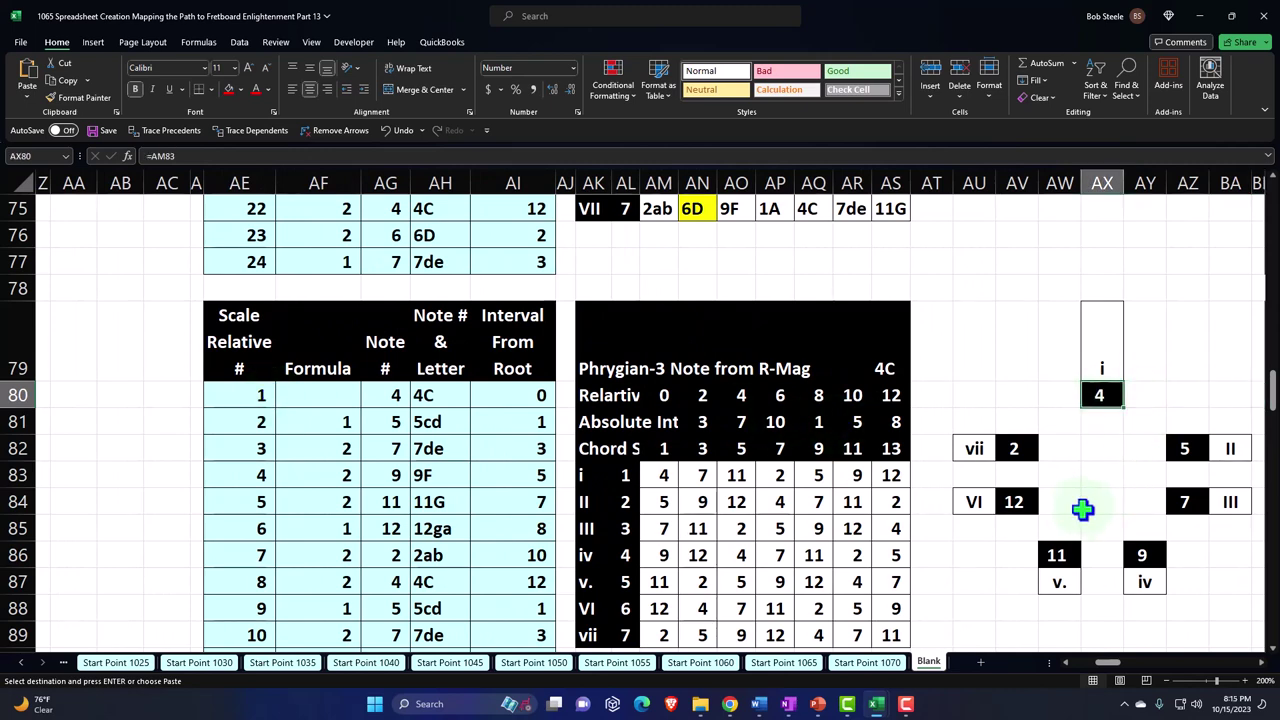
{"action": "scroll", "coordinate": [1082, 510], "scroll_direction": "up", "scroll_amount": 20}
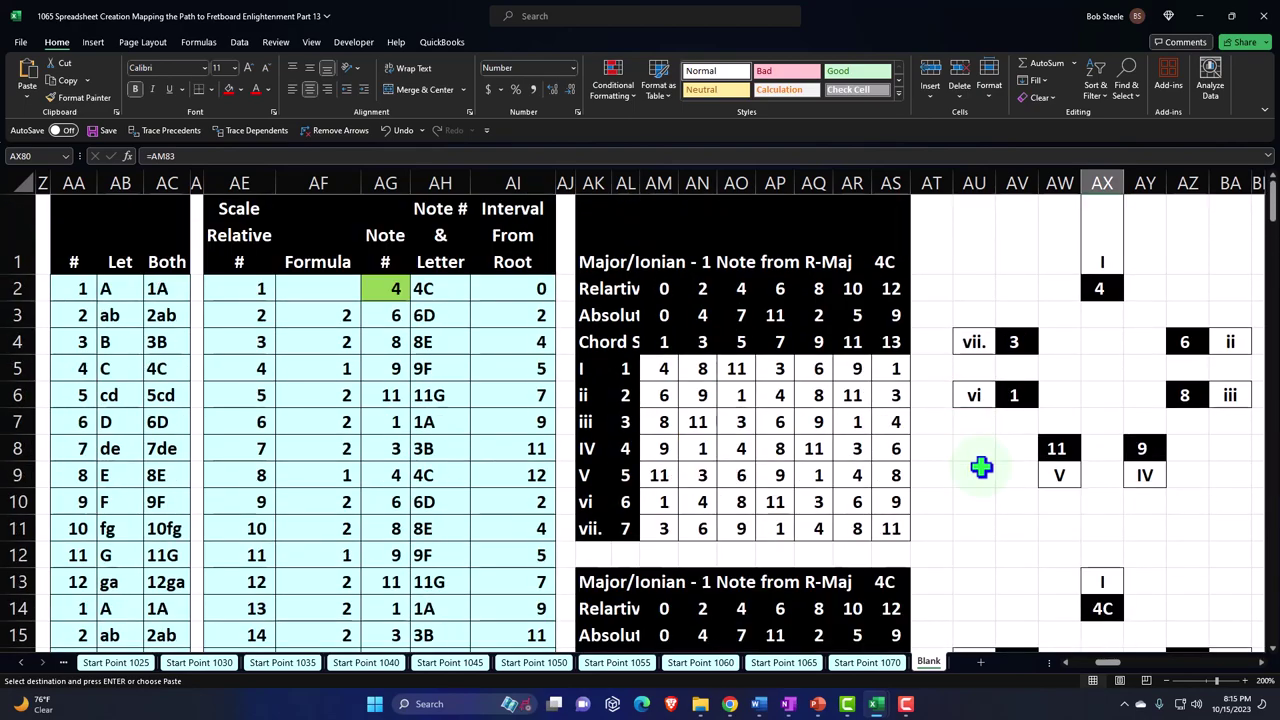
{"action": "left_click", "coordinate": [858, 288]}
{"action": "key", "text": "Right"}
{"action": "key", "text": "Right"}
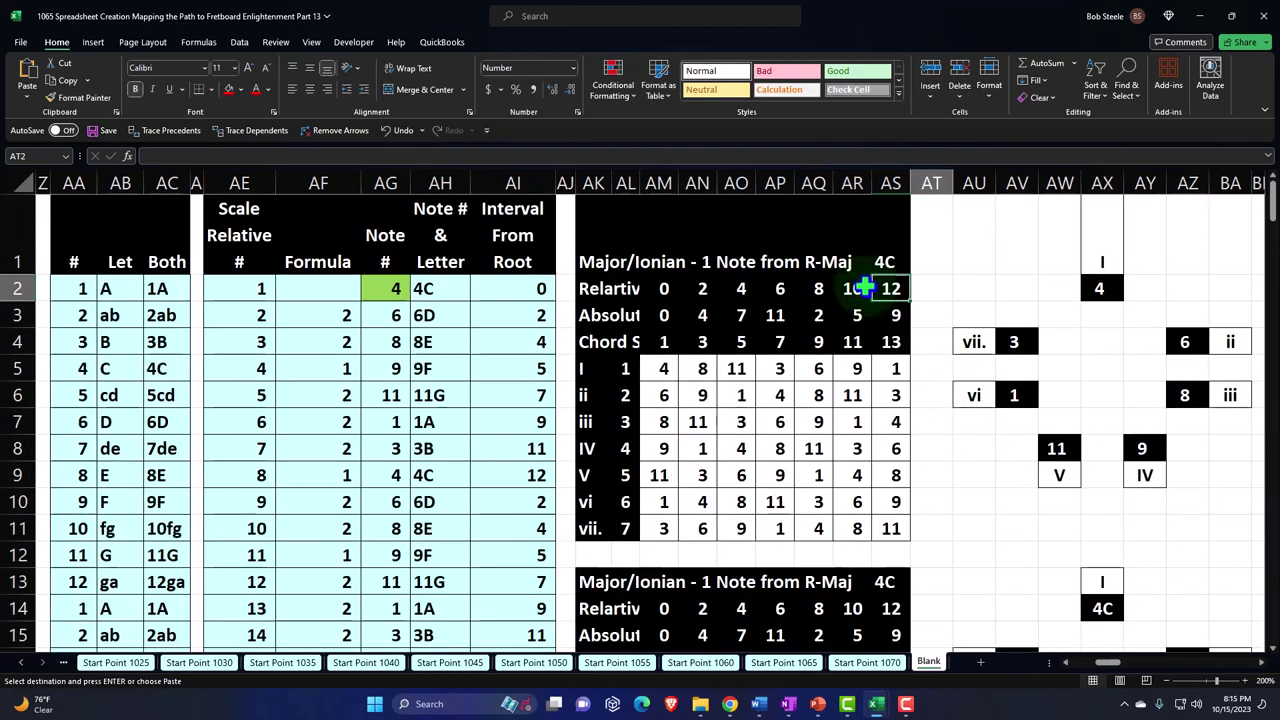
{"action": "key", "text": "Right"}
{"action": "key", "text": "Right"}
{"action": "key", "text": "Right"}
{"action": "key", "text": "Right"}
{"action": "key", "text": "Right"}
{"action": "key", "text": "Right"}
{"action": "key", "text": "Right"}
{"action": "key", "text": "Right"}
{"action": "key", "text": "Right"}
{"action": "key", "text": "Right"}
{"action": "key", "text": "Right"}
{"action": "key", "text": "Right"}
{"action": "key", "text": "Right"}
{"action": "key", "text": "Right"}
{"action": "key", "text": "Right"}
{"action": "key", "text": "Right"}
{"action": "key", "text": "Right"}
{"action": "key", "text": "Right"}
{"action": "key", "text": "Right"}
{"action": "key", "text": "Right"}
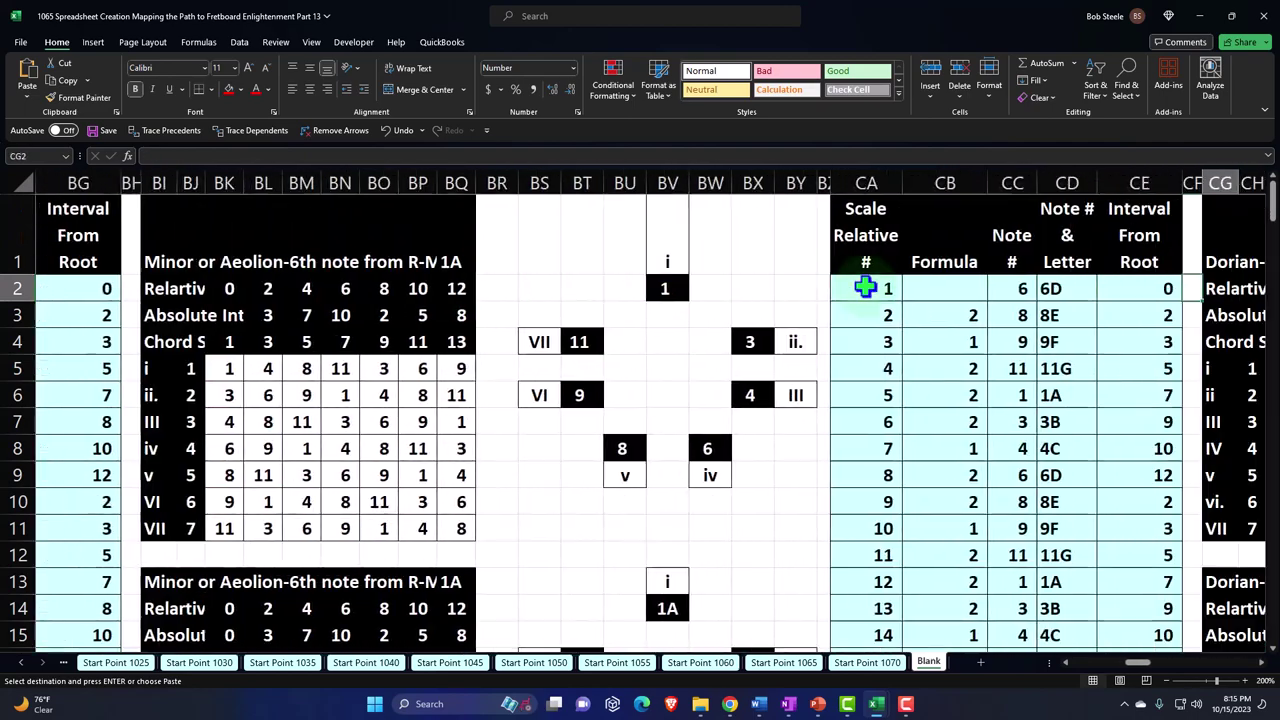
{"action": "key", "text": "Right"}
{"action": "key", "text": "Right"}
{"action": "key", "text": "Right"}
{"action": "key", "text": "Right"}
{"action": "key", "text": "Right"}
{"action": "key", "text": "Right"}
{"action": "key", "text": "Right"}
{"action": "key", "text": "Right"}
{"action": "key", "text": "Right"}
{"action": "key", "text": "Right"}
{"action": "key", "text": "Right"}
{"action": "key", "text": "Right"}
{"action": "key", "text": "Right"}
{"action": "key", "text": "Right"}
{"action": "key", "text": "Right"}
{"action": "key", "text": "Right"}
{"action": "key", "text": "Right"}
{"action": "key", "text": "Right"}
{"action": "key", "text": "Right"}
{"action": "key", "text": "Right"}
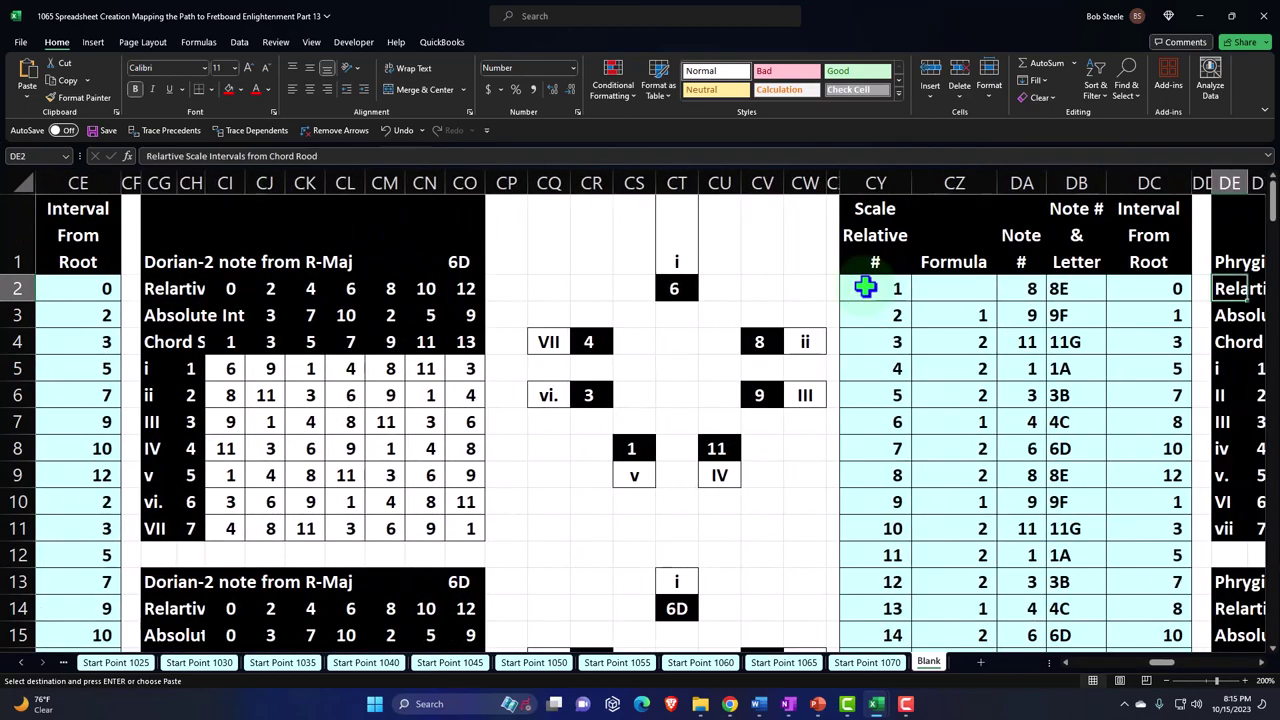
{"action": "key", "text": "Right"}
{"action": "key", "text": "Right"}
{"action": "key", "text": "Right"}
{"action": "key", "text": "Right"}
{"action": "key", "text": "Right"}
{"action": "key", "text": "Right"}
{"action": "key", "text": "Right"}
{"action": "key", "text": "Right"}
{"action": "key", "text": "Right"}
{"action": "key", "text": "Right"}
{"action": "key", "text": "Right"}
{"action": "key", "text": "Right"}
{"action": "key", "text": "Right"}
{"action": "key", "text": "Right"}
{"action": "key", "text": "Right"}
{"action": "key", "text": "Right"}
{"action": "key", "text": "Right"}
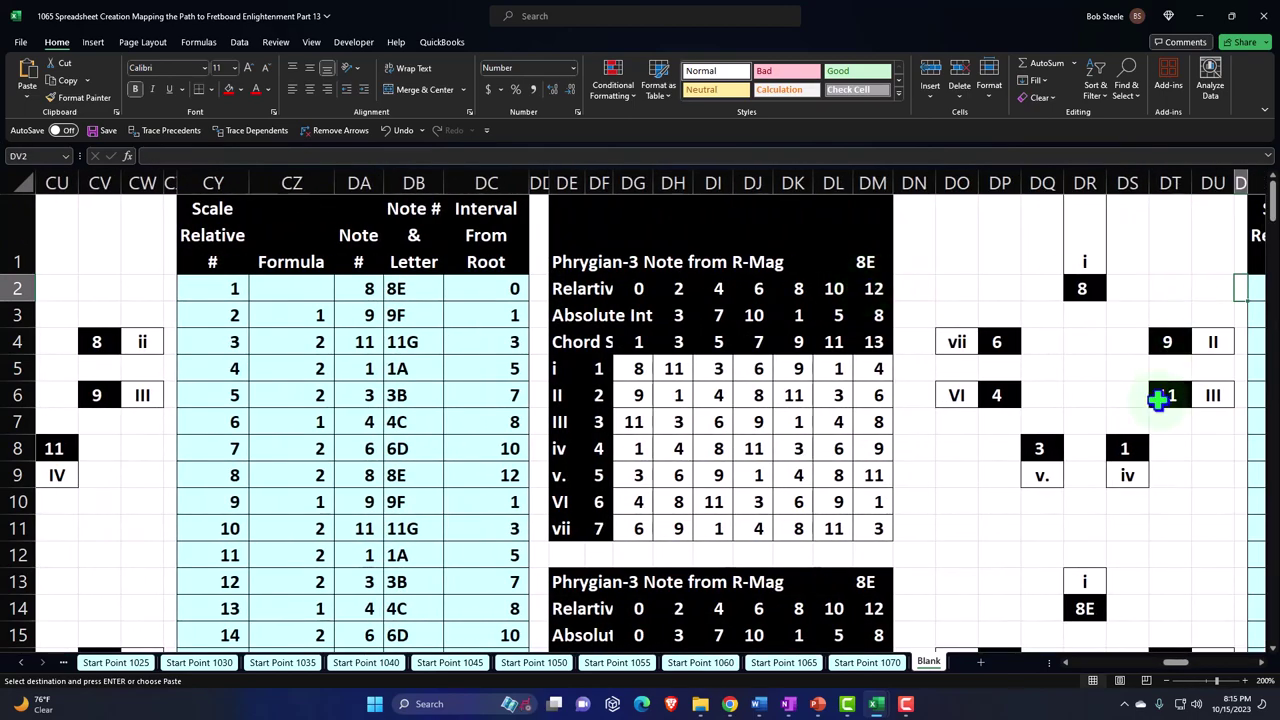
{"action": "scroll", "coordinate": [1160, 400], "scroll_direction": "down", "scroll_amount": 3}
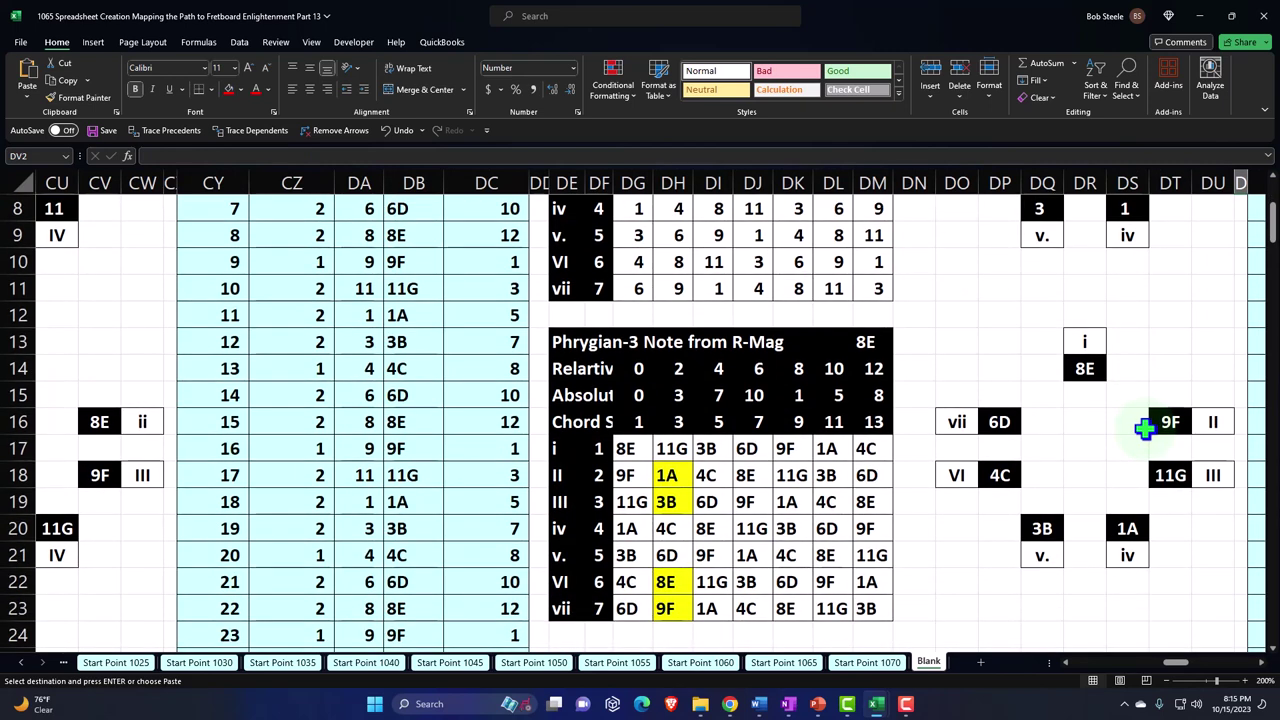
{"action": "left_click", "coordinate": [1003, 475]}
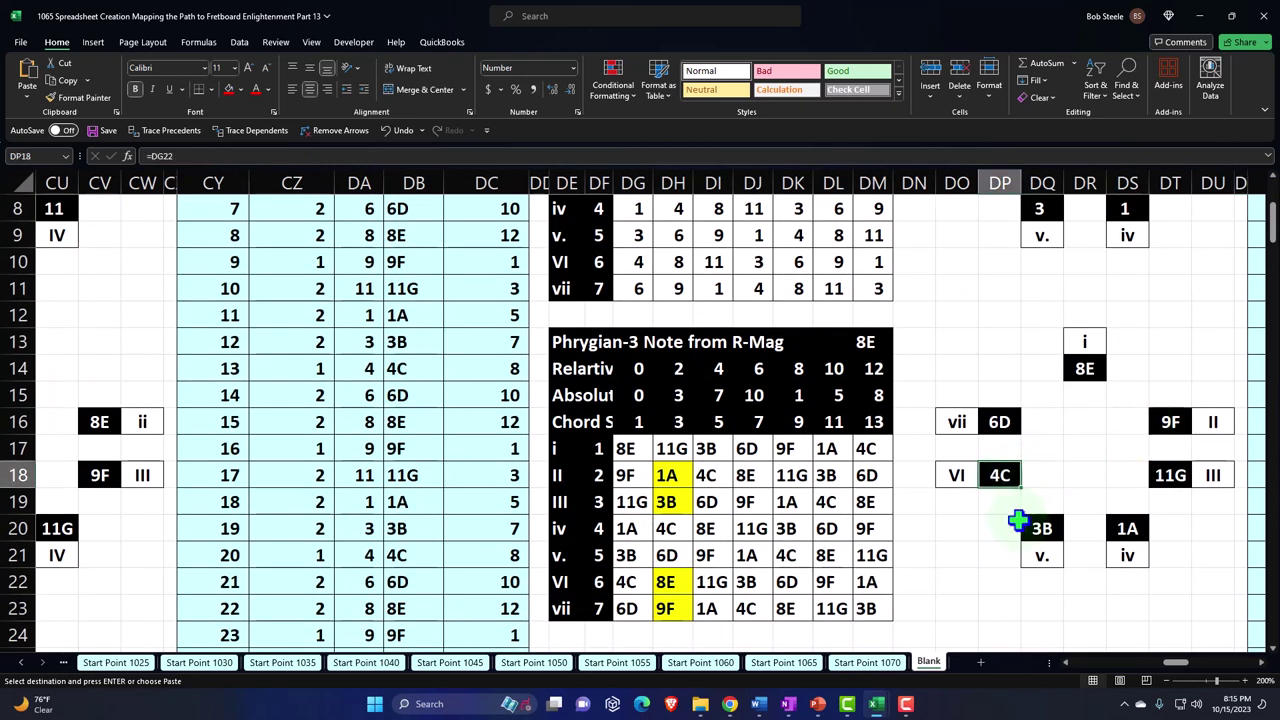
{"action": "left_click", "coordinate": [803, 563]}
{"action": "key", "text": "Left"}
{"action": "key", "text": "Left"}
{"action": "key", "text": "Left"}
{"action": "key", "text": "Left"}
{"action": "key", "text": "Left"}
{"action": "key", "text": "Left"}
{"action": "key", "text": "Left"}
{"action": "key", "text": "Left"}
{"action": "key", "text": "Left"}
{"action": "key", "text": "Left"}
{"action": "key", "text": "Left"}
{"action": "key", "text": "Left"}
{"action": "key", "text": "Left"}
{"action": "key", "text": "Left"}
{"action": "key", "text": "Left"}
{"action": "key", "text": "Left"}
{"action": "key", "text": "Left"}
{"action": "key", "text": "Left"}
{"action": "key", "text": "Left"}
{"action": "key", "text": "Left"}
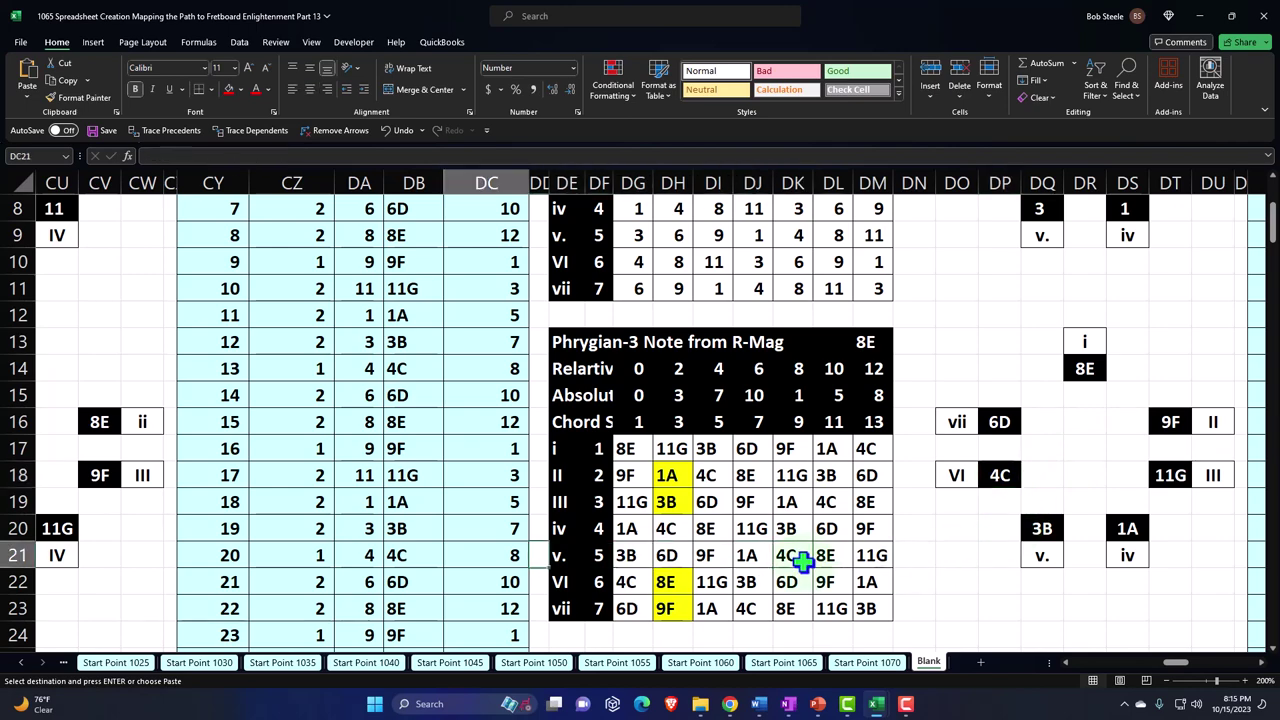
{"action": "key", "text": "Left"}
{"action": "key", "text": "Left"}
{"action": "key", "text": "Left"}
{"action": "key", "text": "Left"}
{"action": "key", "text": "Left"}
{"action": "key", "text": "Left"}
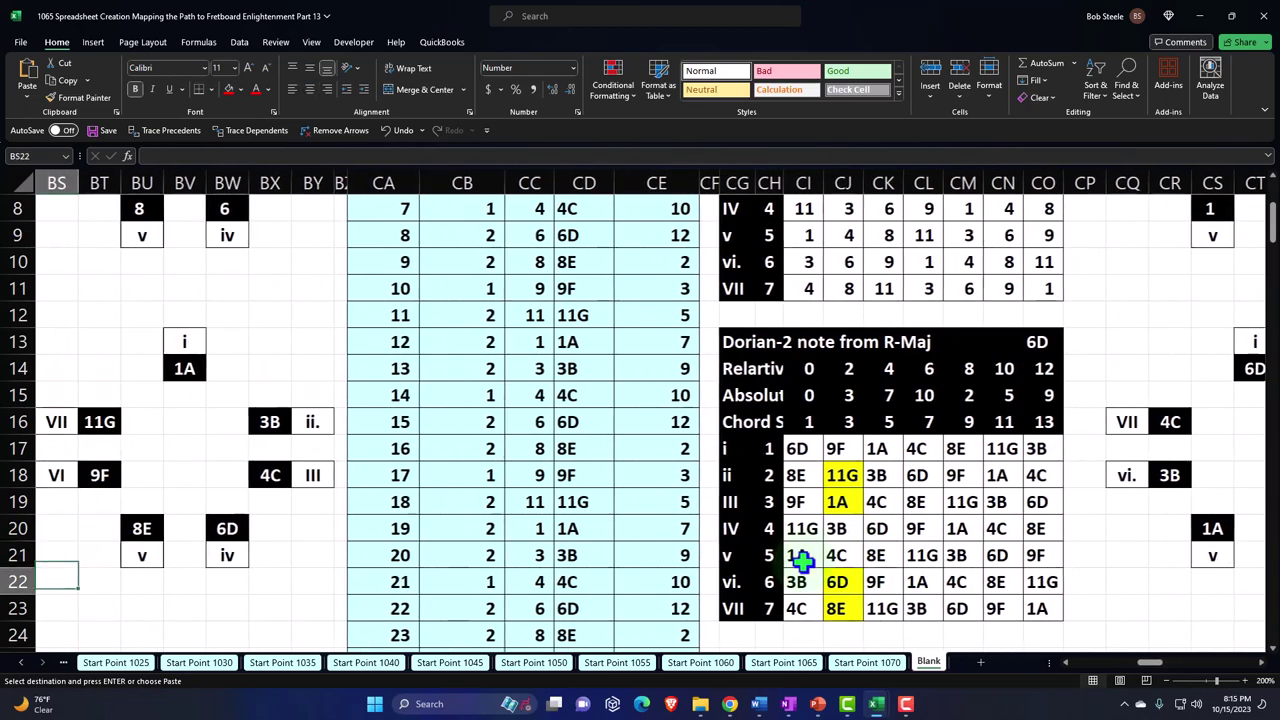
{"action": "key", "text": "Down"}
{"action": "key", "text": "Down"}
{"action": "key", "text": "Down"}
{"action": "key", "text": "Down"}
{"action": "key", "text": "Down"}
{"action": "key", "text": "Down"}
{"action": "key", "text": "Down"}
{"action": "key", "text": "Down"}
{"action": "key", "text": "Down"}
{"action": "key", "text": "Down"}
{"action": "key", "text": "Down"}
{"action": "key", "text": "Down"}
{"action": "key", "text": "Down"}
{"action": "key", "text": "Down"}
{"action": "key", "text": "Down"}
{"action": "key", "text": "Down"}
{"action": "key", "text": "Down"}
{"action": "key", "text": "Down"}
{"action": "key", "text": "Down"}
{"action": "key", "text": "Down"}
{"action": "key", "text": "Down"}
{"action": "key", "text": "Down"}
{"action": "key", "text": "Left"}
{"action": "key", "text": "Left"}
{"action": "key", "text": "Left"}
{"action": "key", "text": "Left"}
{"action": "key", "text": "Left"}
{"action": "key", "text": "Left"}
{"action": "key", "text": "Left"}
{"action": "key", "text": "Left"}
{"action": "key", "text": "Left"}
{"action": "key", "text": "Left"}
{"action": "key", "text": "Left"}
{"action": "key", "text": "Left"}
{"action": "key", "text": "Left"}
{"action": "key", "text": "Left"}
{"action": "key", "text": "Left"}
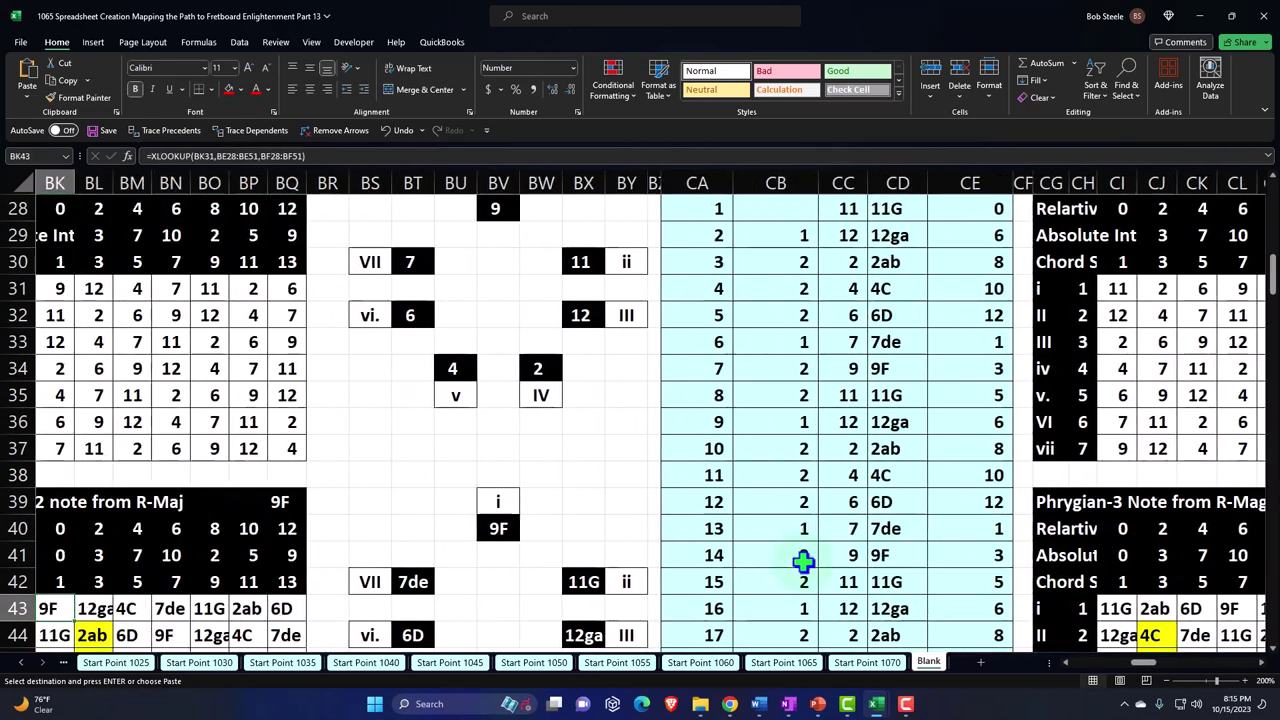
{"action": "key", "text": "Left"}
{"action": "key", "text": "Left"}
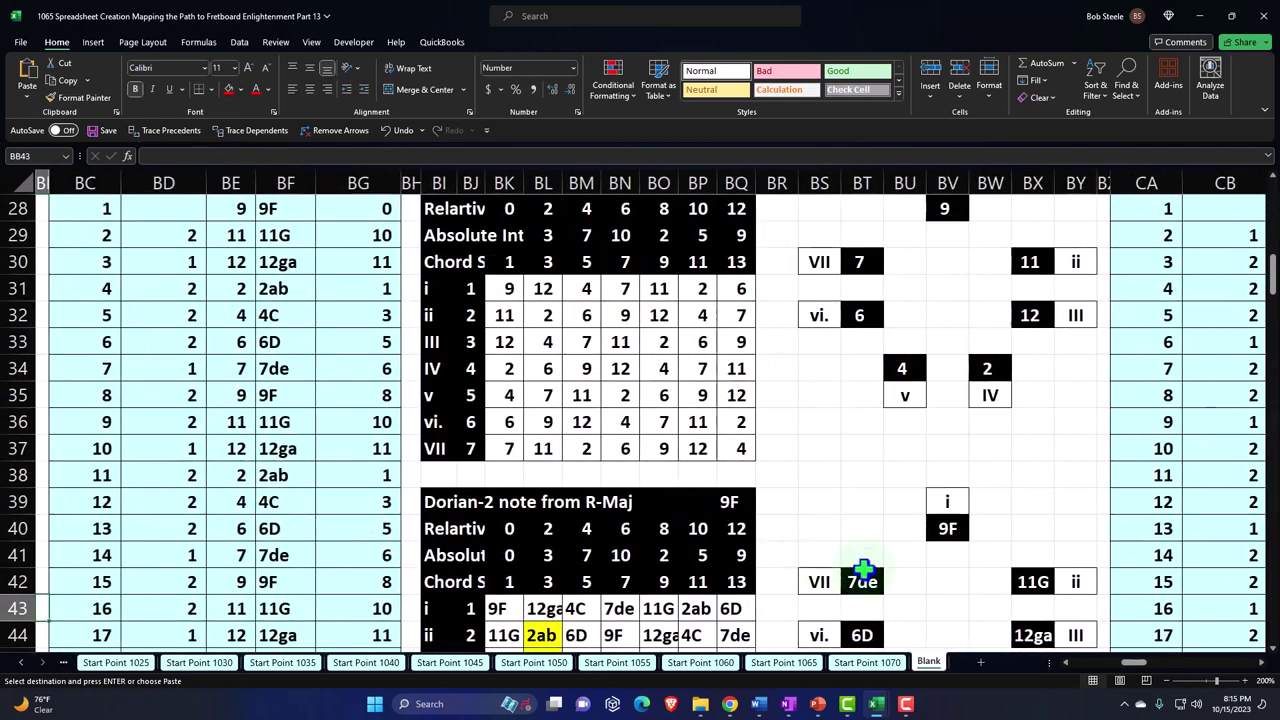
{"action": "scroll", "coordinate": [880, 511], "scroll_direction": "down", "scroll_amount": 7}
{"action": "scroll", "coordinate": [878, 511], "scroll_direction": "down", "scroll_amount": 5}
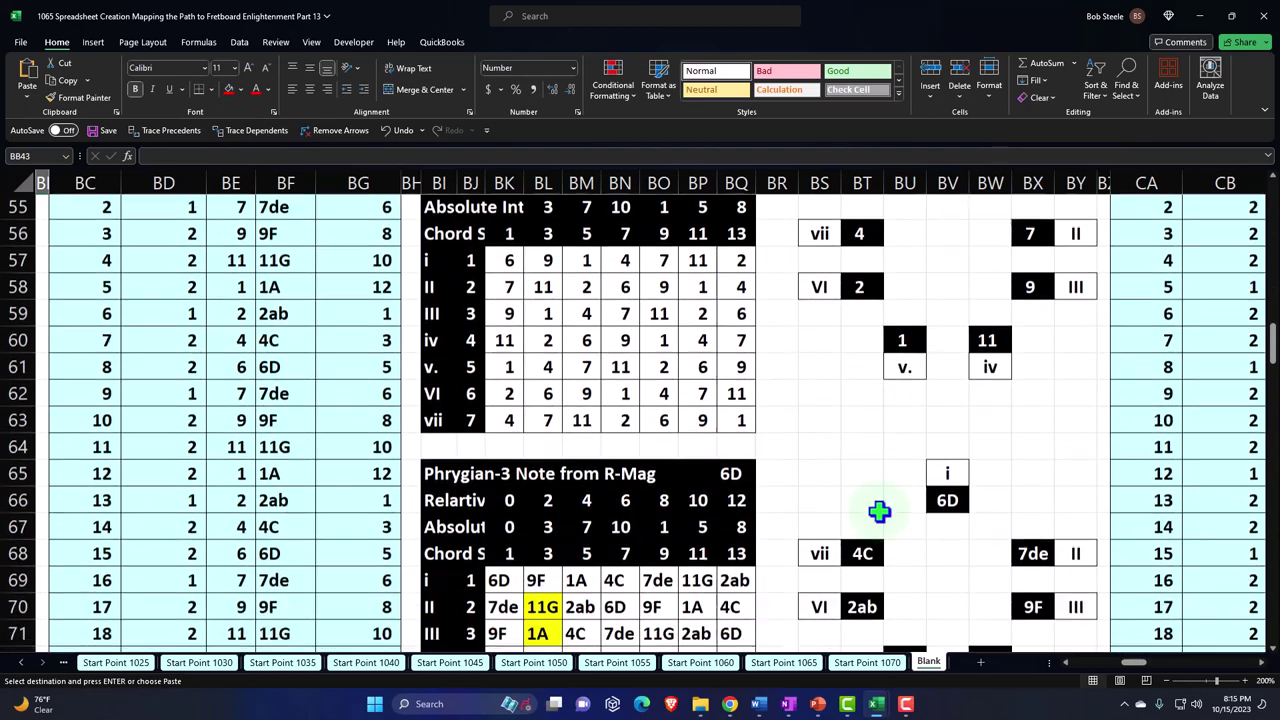
{"action": "scroll", "coordinate": [877, 490], "scroll_direction": "down", "scroll_amount": 7}
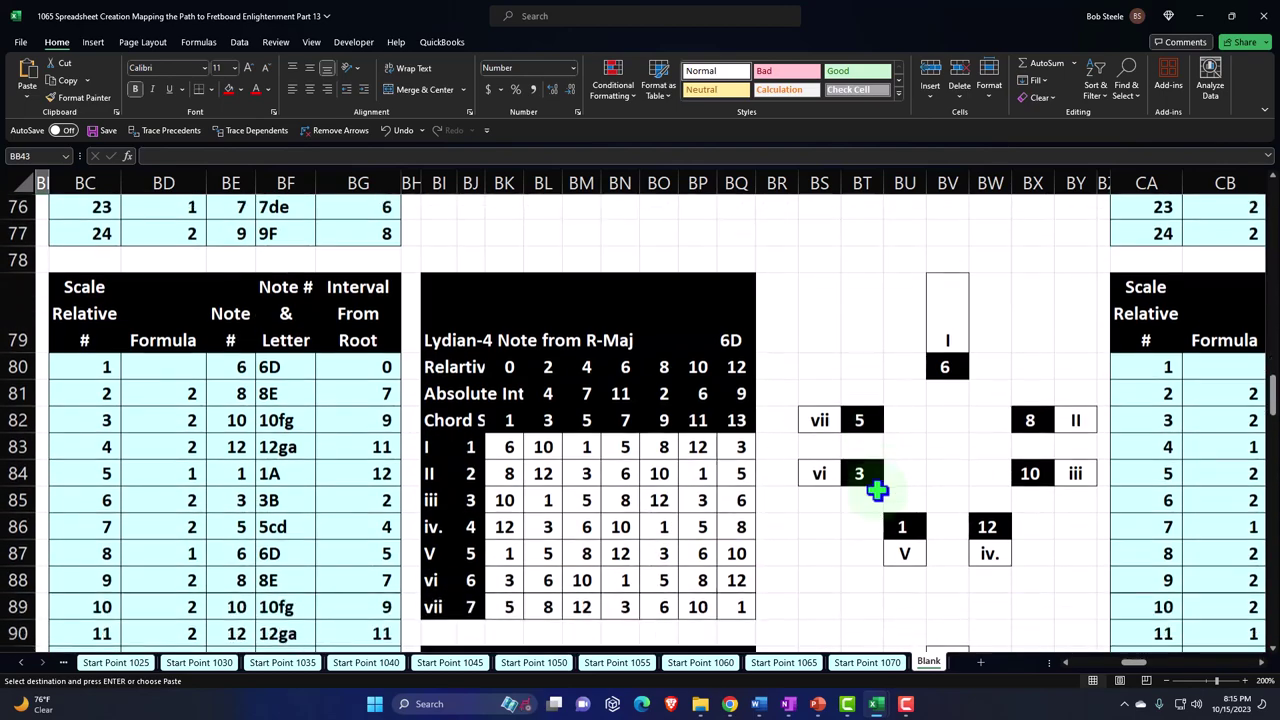
{"action": "scroll", "coordinate": [878, 490], "scroll_direction": "up", "scroll_amount": 11}
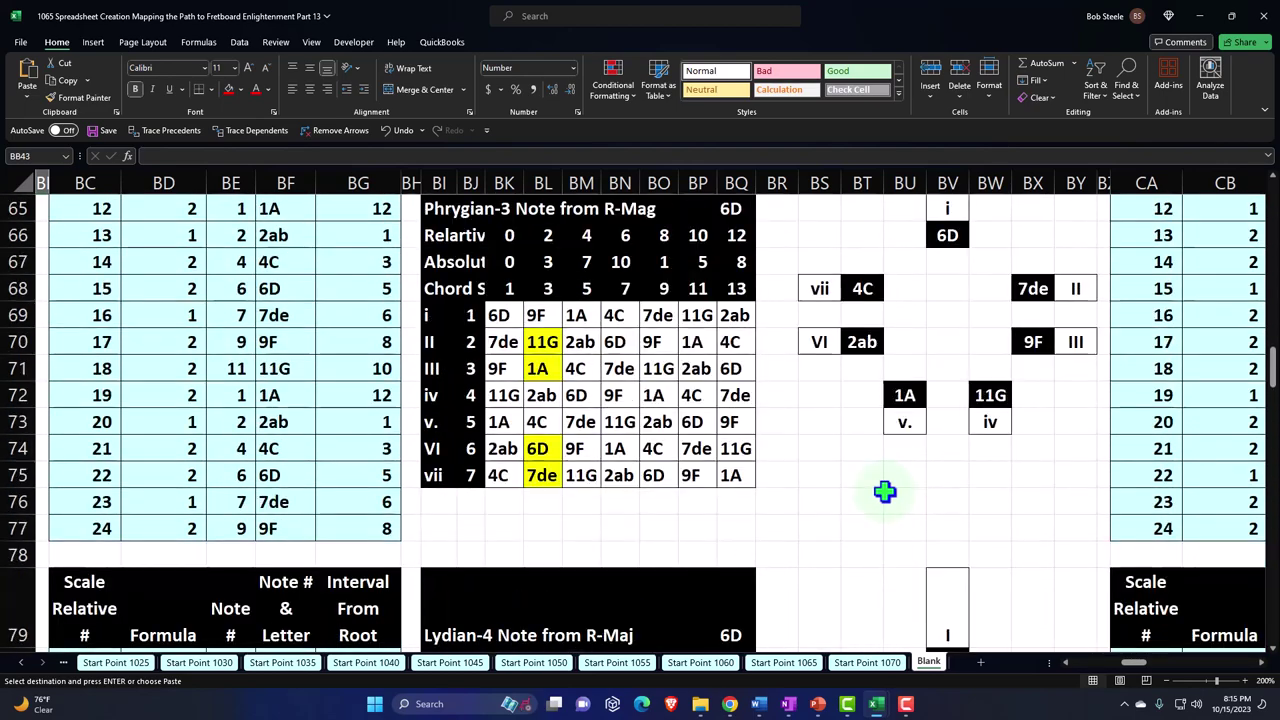
{"action": "scroll", "coordinate": [884, 490], "scroll_direction": "up", "scroll_amount": 1}
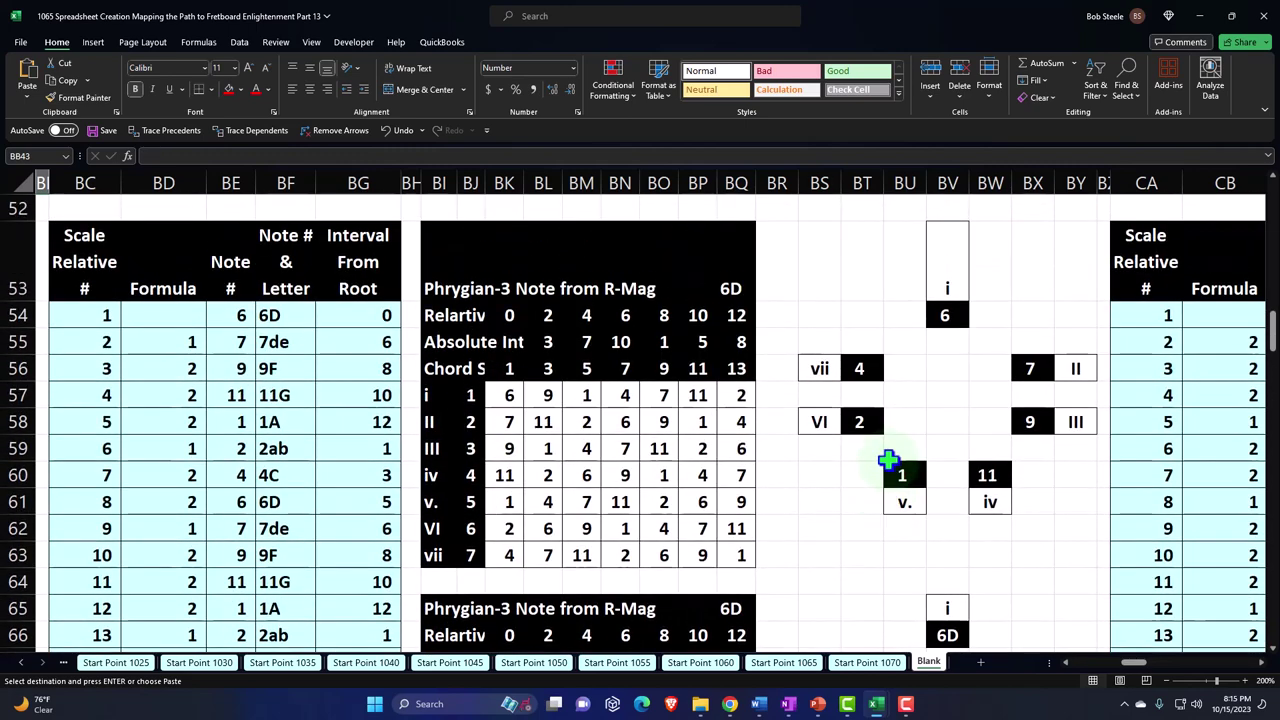
{"action": "scroll", "coordinate": [889, 465], "scroll_direction": "down", "scroll_amount": 2}
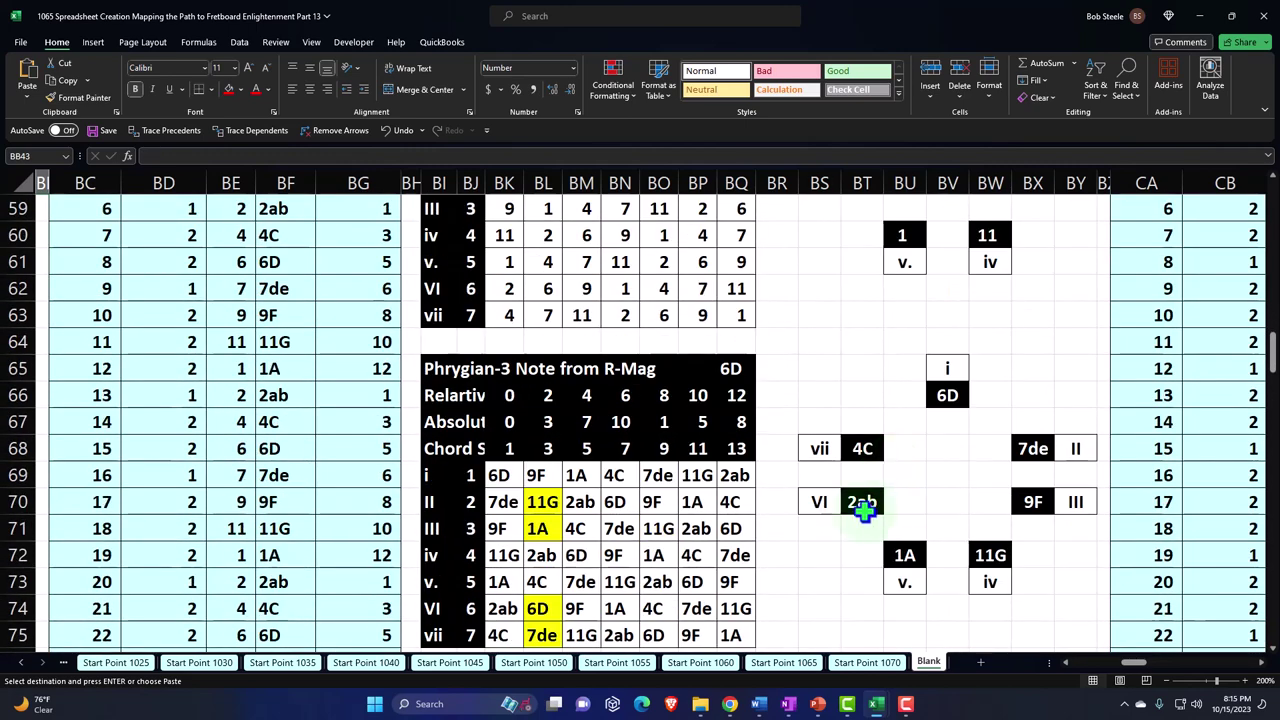
{"action": "scroll", "coordinate": [864, 510], "scroll_direction": "down", "scroll_amount": 5}
{"action": "scroll", "coordinate": [864, 510], "scroll_direction": "left", "scroll_amount": 8}
{"action": "scroll", "coordinate": [835, 472], "scroll_direction": "down", "scroll_amount": 4}
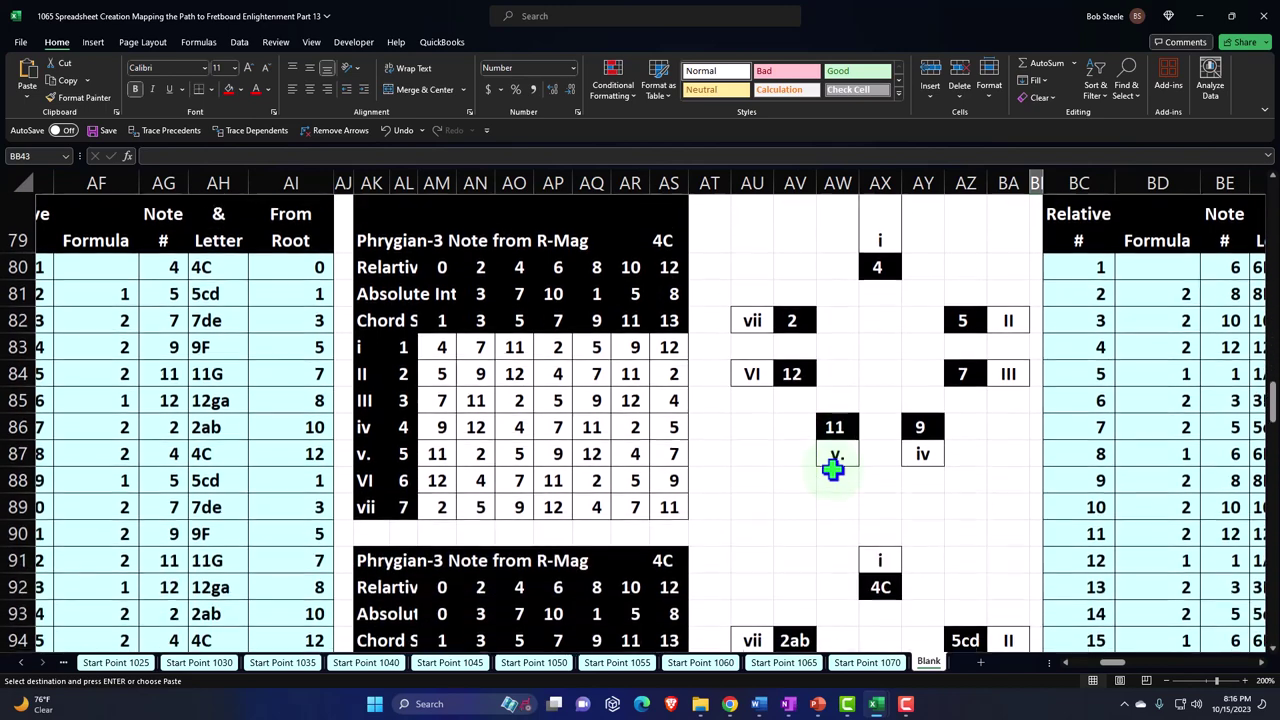
{"action": "left_click", "coordinate": [800, 530]}
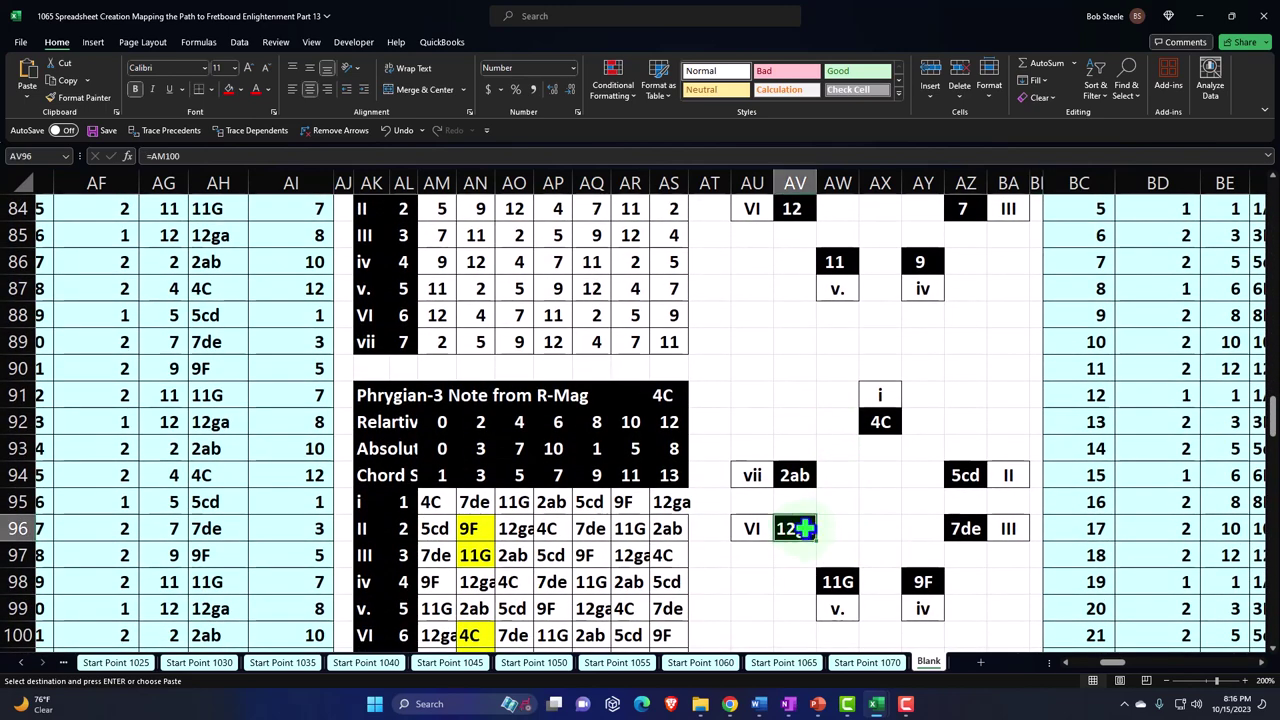
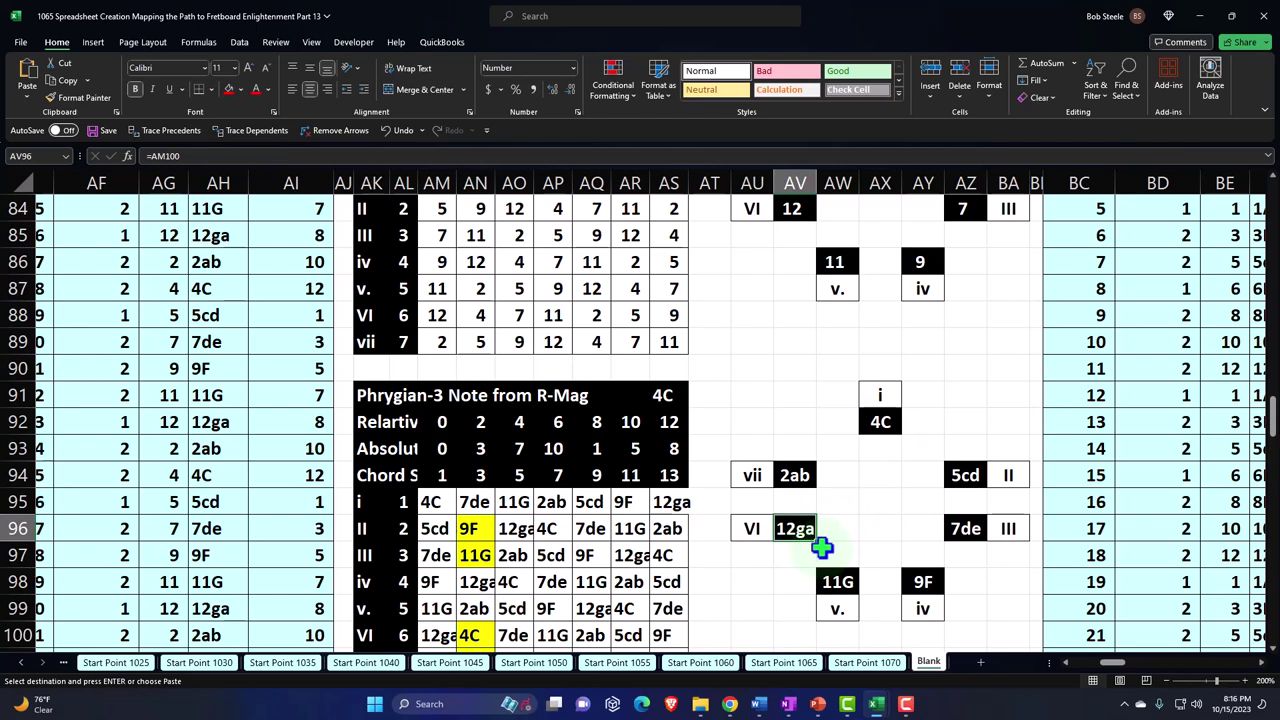
Step: Link the Major/Ionian root cell DY80 to the earlier 12ga note with =AG85
{"action": "scroll", "coordinate": [822, 547], "scroll_direction": "up", "scroll_amount": 3}
{"action": "left_click", "coordinate": [905, 378]}
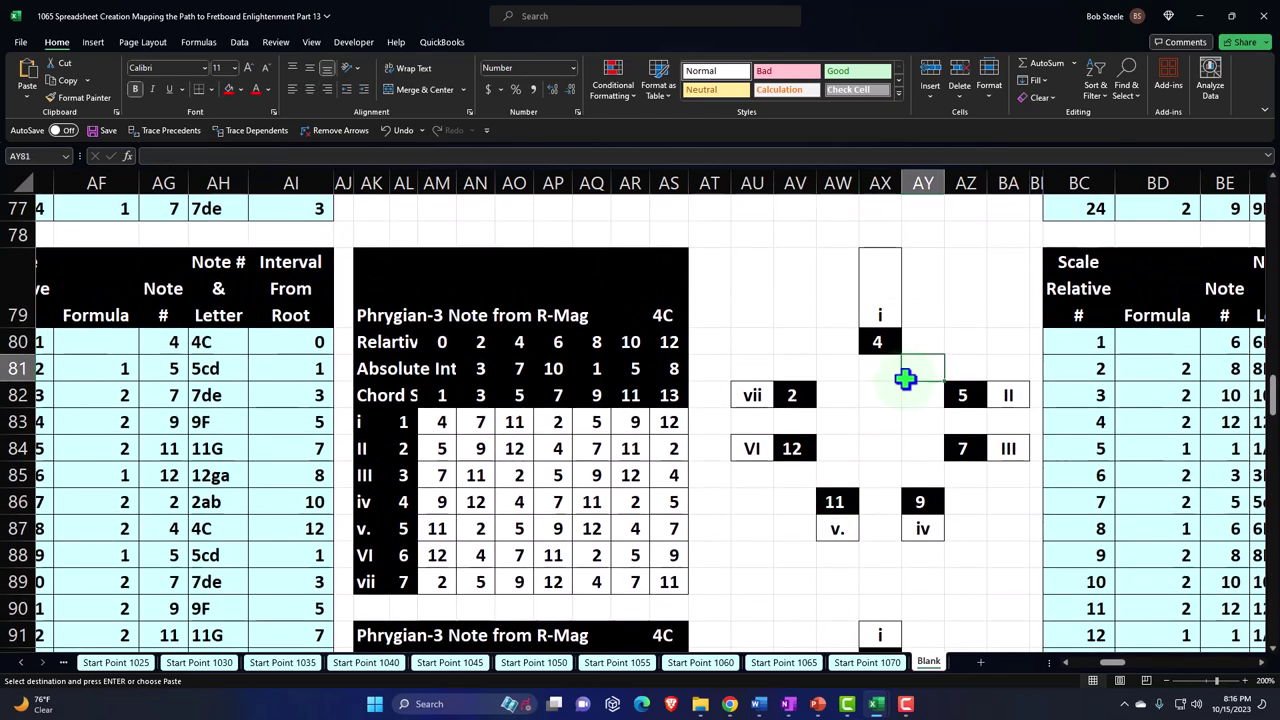
{"action": "key", "text": "Right"}
{"action": "key", "text": "Right"}
{"action": "key", "text": "Right"}
{"action": "key", "text": "Right"}
{"action": "key", "text": "Right"}
{"action": "key", "text": "Right"}
{"action": "key", "text": "Right"}
{"action": "key", "text": "Right"}
{"action": "key", "text": "Right"}
{"action": "key", "text": "Right"}
{"action": "key", "text": "Right"}
{"action": "key", "text": "Right"}
{"action": "key", "text": "Right"}
{"action": "key", "text": "Right"}
{"action": "key", "text": "Right"}
{"action": "key", "text": "Right"}
{"action": "key", "text": "Right"}
{"action": "key", "text": "Right"}
{"action": "key", "text": "Right"}
{"action": "key", "text": "Right"}
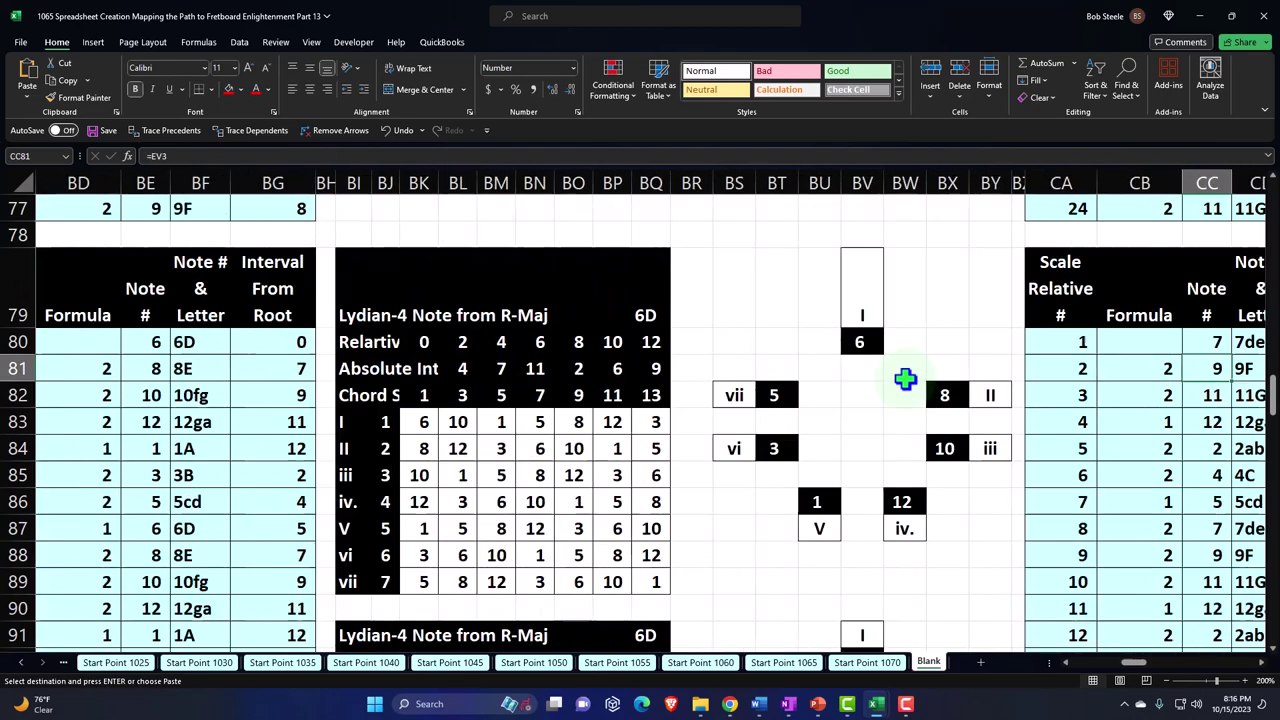
{"action": "key", "text": "Right"}
{"action": "key", "text": "Right"}
{"action": "key", "text": "Right"}
{"action": "key", "text": "Right"}
{"action": "key", "text": "Right"}
{"action": "key", "text": "Right"}
{"action": "key", "text": "Right"}
{"action": "key", "text": "Right"}
{"action": "key", "text": "Right"}
{"action": "key", "text": "Right"}
{"action": "key", "text": "Right"}
{"action": "key", "text": "Right"}
{"action": "key", "text": "Right"}
{"action": "key", "text": "Right"}
{"action": "key", "text": "Right"}
{"action": "key", "text": "Right"}
{"action": "key", "text": "Right"}
{"action": "key", "text": "Right"}
{"action": "key", "text": "Right"}
{"action": "key", "text": "Right"}
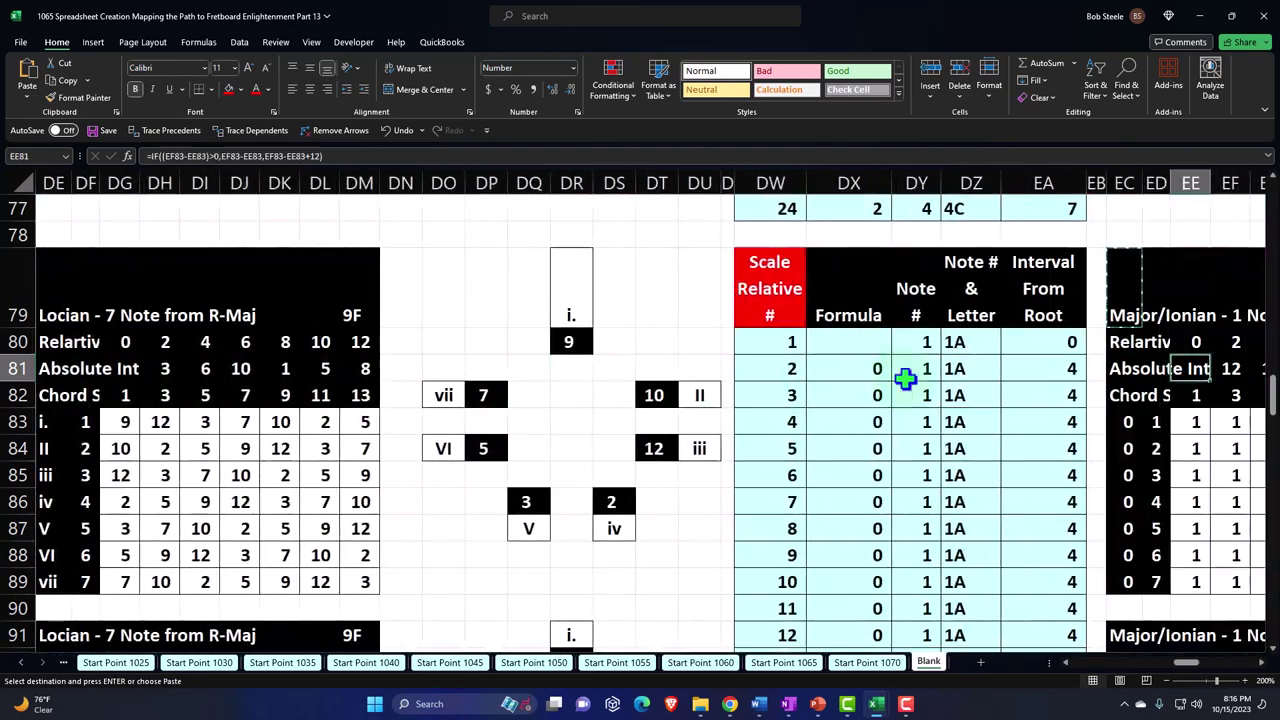
{"action": "key", "text": "Left"}
{"action": "key", "text": "Left"}
{"action": "key", "text": "Left"}
{"action": "key", "text": "Left"}
{"action": "key", "text": "Left"}
{"action": "key", "text": "Right"}
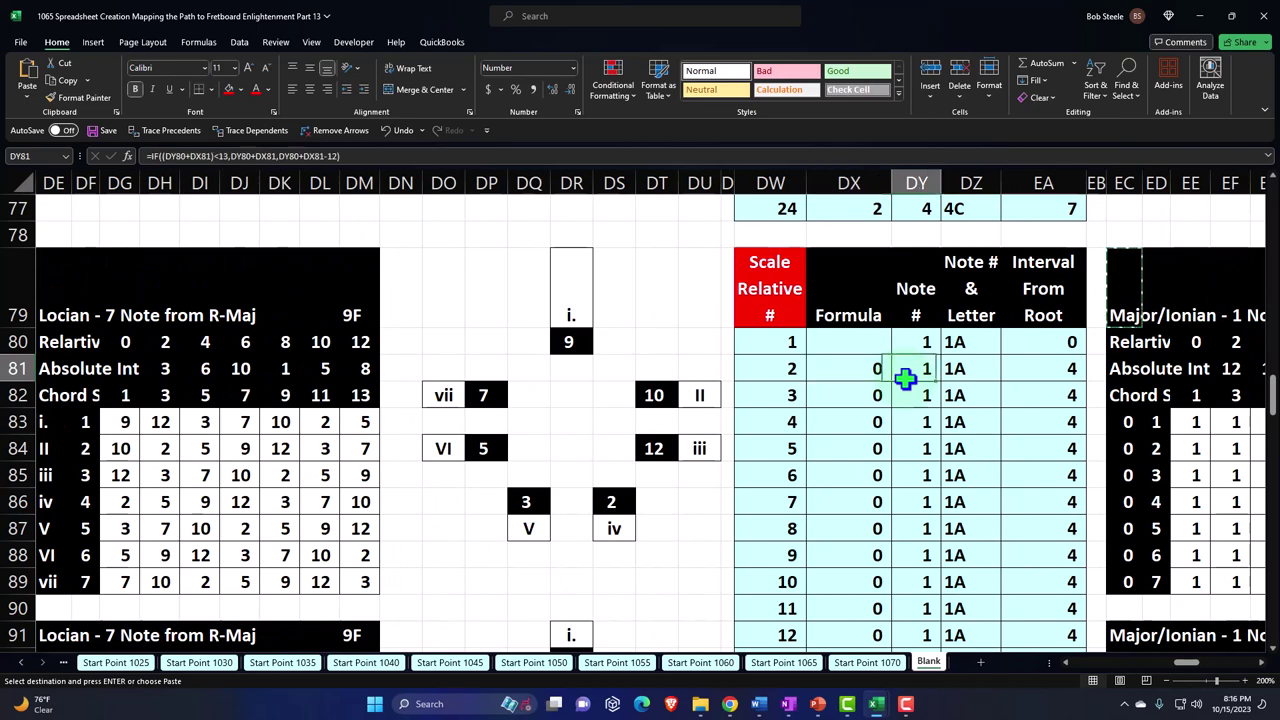
{"action": "key", "text": "Up"}
{"action": "type", "text": "="}
{"action": "key", "text": "Left"}
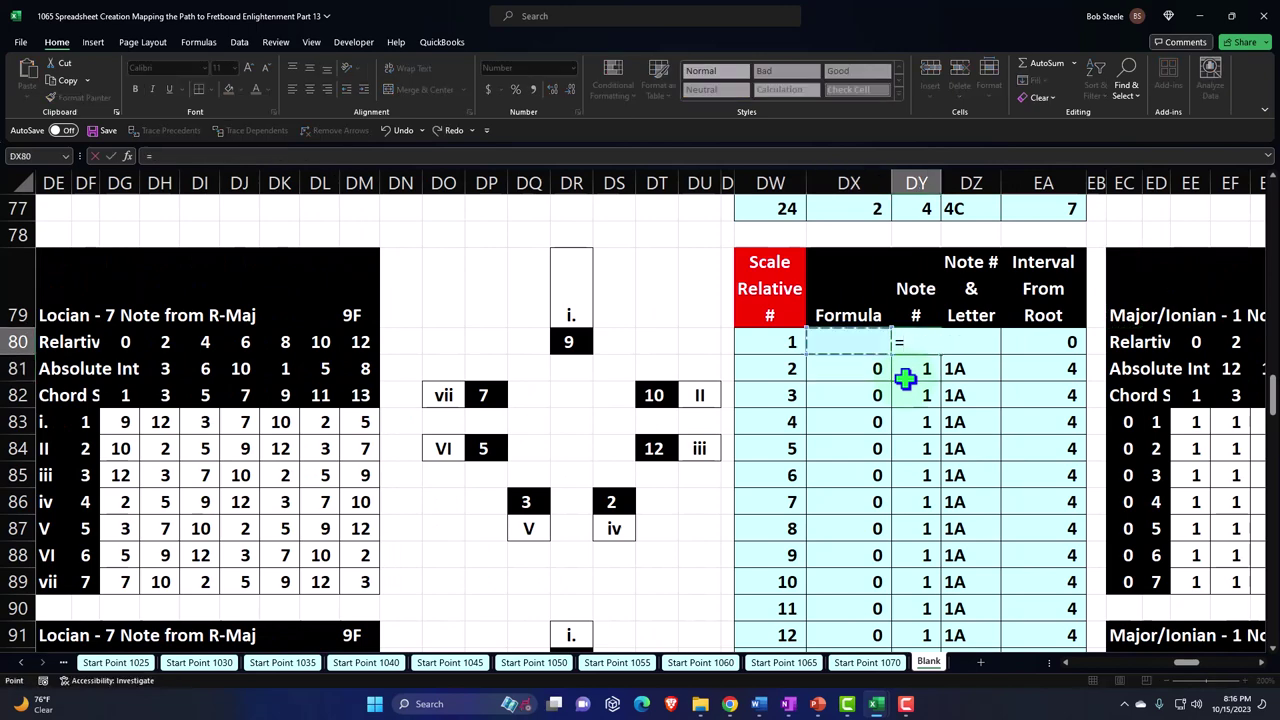
{"action": "key", "text": "Left"}
{"action": "key", "text": "Left"}
{"action": "key", "text": "Left"}
{"action": "key", "text": "Left"}
{"action": "key", "text": "Left"}
{"action": "key", "text": "Left"}
{"action": "key", "text": "Left"}
{"action": "key", "text": "Left"}
{"action": "key", "text": "Left"}
{"action": "key", "text": "Left"}
{"action": "key", "text": "Left"}
{"action": "key", "text": "Left"}
{"action": "key", "text": "Left"}
{"action": "key", "text": "Left"}
{"action": "key", "text": "Left"}
{"action": "key", "text": "Left"}
{"action": "key", "text": "Left"}
{"action": "key", "text": "Left"}
{"action": "key", "text": "Left"}
{"action": "key", "text": "Left"}
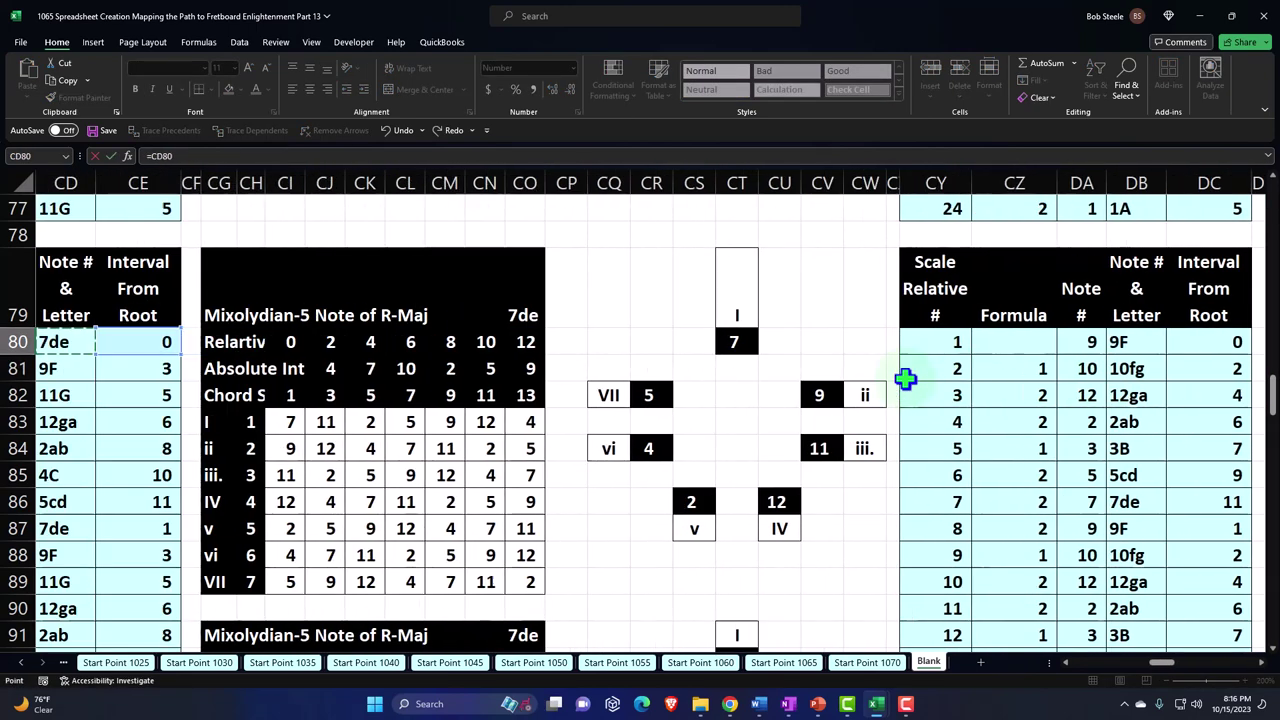
{"action": "key", "text": "Left"}
{"action": "key", "text": "Left"}
{"action": "key", "text": "Left"}
{"action": "key", "text": "Left"}
{"action": "key", "text": "Left"}
{"action": "key", "text": "Left"}
{"action": "key", "text": "Left"}
{"action": "key", "text": "Left"}
{"action": "key", "text": "Left"}
{"action": "key", "text": "Left"}
{"action": "key", "text": "Left"}
{"action": "key", "text": "Left"}
{"action": "key", "text": "Left"}
{"action": "key", "text": "Left"}
{"action": "key", "text": "Left"}
{"action": "key", "text": "Left"}
{"action": "key", "text": "Left"}
{"action": "key", "text": "Left"}
{"action": "key", "text": "Left"}
{"action": "key", "text": "Left"}
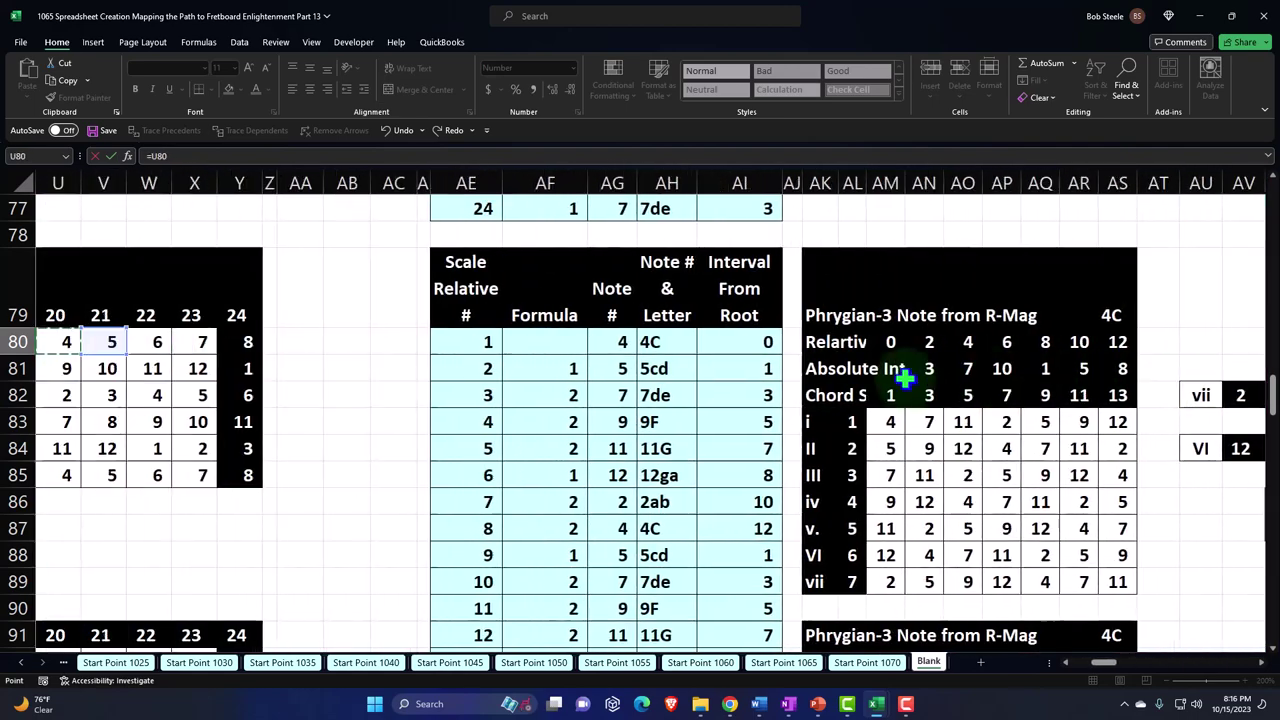
{"action": "key", "text": "Right"}
{"action": "key", "text": "Right"}
{"action": "key", "text": "Right"}
{"action": "key", "text": "Right"}
{"action": "key", "text": "Right"}
{"action": "key", "text": "Right"}
{"action": "key", "text": "Right"}
{"action": "key", "text": "Right"}
{"action": "key", "text": "Right"}
{"action": "key", "text": "Right"}
{"action": "key", "text": "Right"}
{"action": "key", "text": "Right"}
{"action": "key", "text": "Right"}
{"action": "key", "text": "Right"}
{"action": "key", "text": "Right"}
{"action": "key", "text": "Right"}
{"action": "key", "text": "Right"}
{"action": "key", "text": "Right"}
{"action": "key", "text": "Right"}
{"action": "key", "text": "Right"}
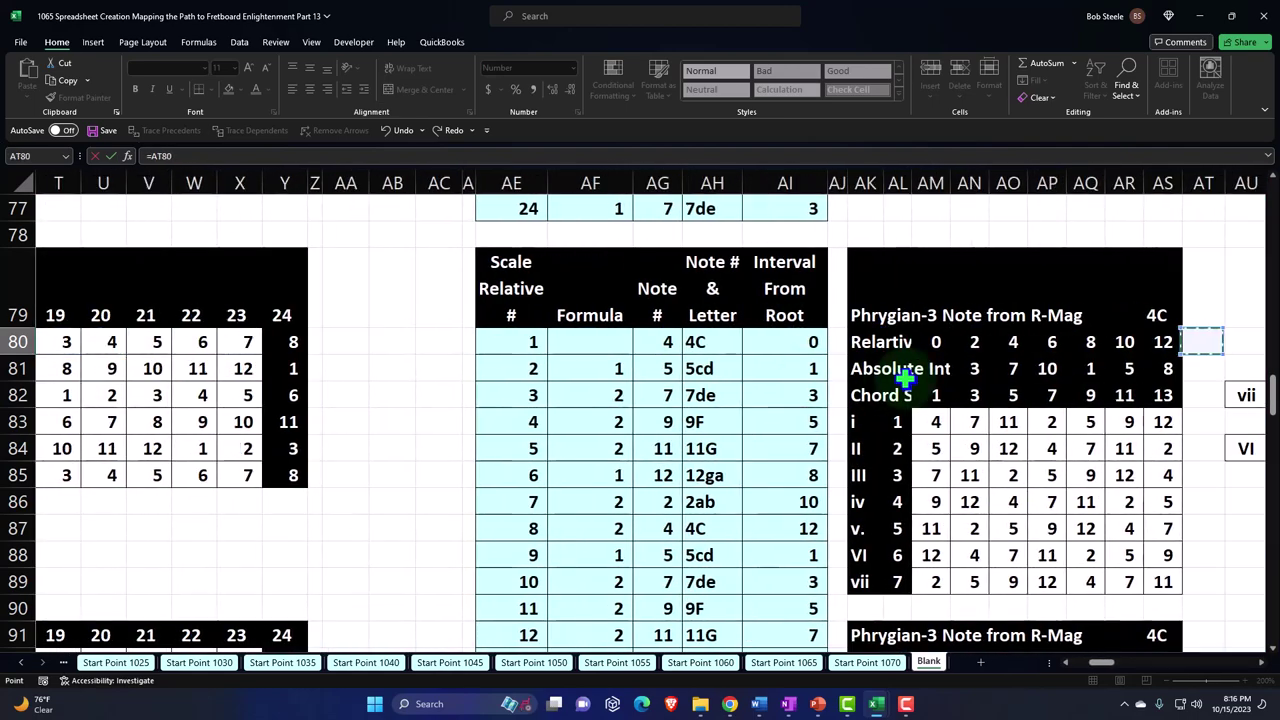
{"action": "key", "text": "Right"}
{"action": "key", "text": "Right"}
{"action": "key", "text": "Down"}
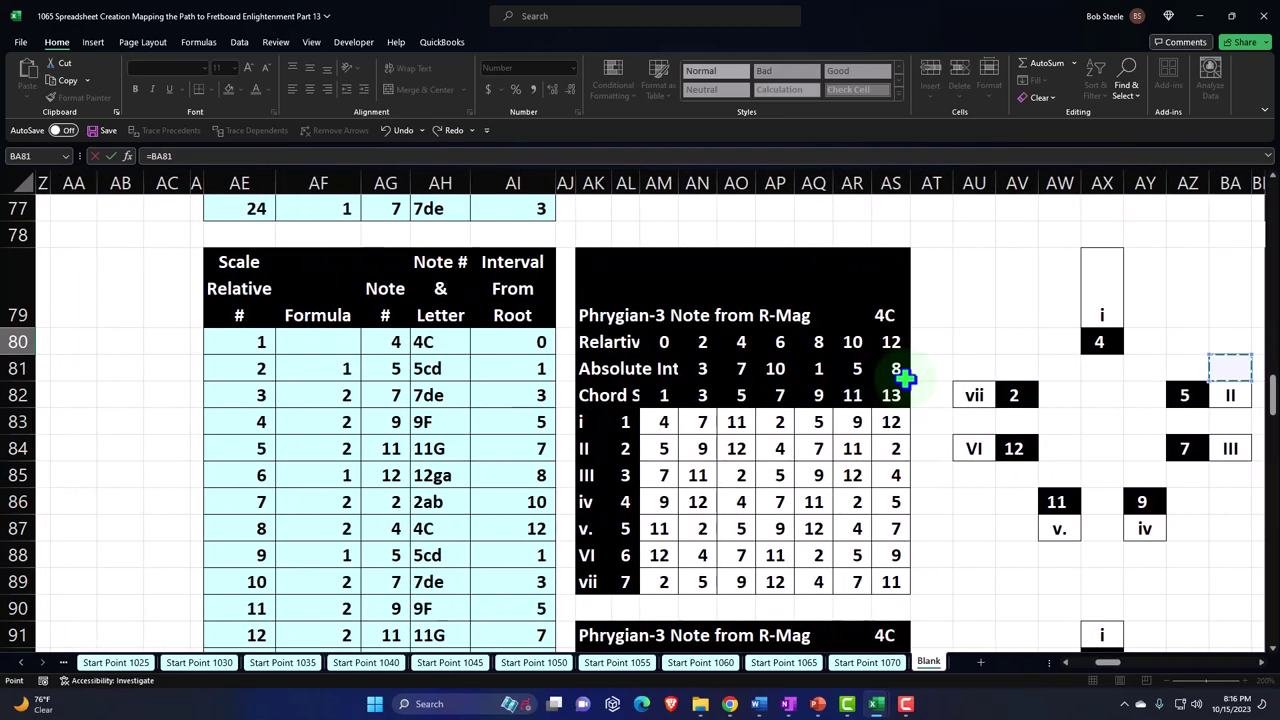
{"action": "key", "text": "Down"}
{"action": "key", "text": "Down"}
{"action": "key", "text": "Down"}
{"action": "key", "text": "Down"}
{"action": "key", "text": "Down"}
{"action": "key", "text": "Down"}
{"action": "key", "text": "Down"}
{"action": "key", "text": "Down"}
{"action": "key", "text": "Down"}
{"action": "key", "text": "Down"}
{"action": "key", "text": "Down"}
{"action": "key", "text": "Down"}
{"action": "key", "text": "Down"}
{"action": "key", "text": "Down"}
{"action": "key", "text": "Down"}
{"action": "key", "text": "Down"}
{"action": "key", "text": "Down"}
{"action": "key", "text": "Down"}
{"action": "key", "text": "Down"}
{"action": "key", "text": "Left"}
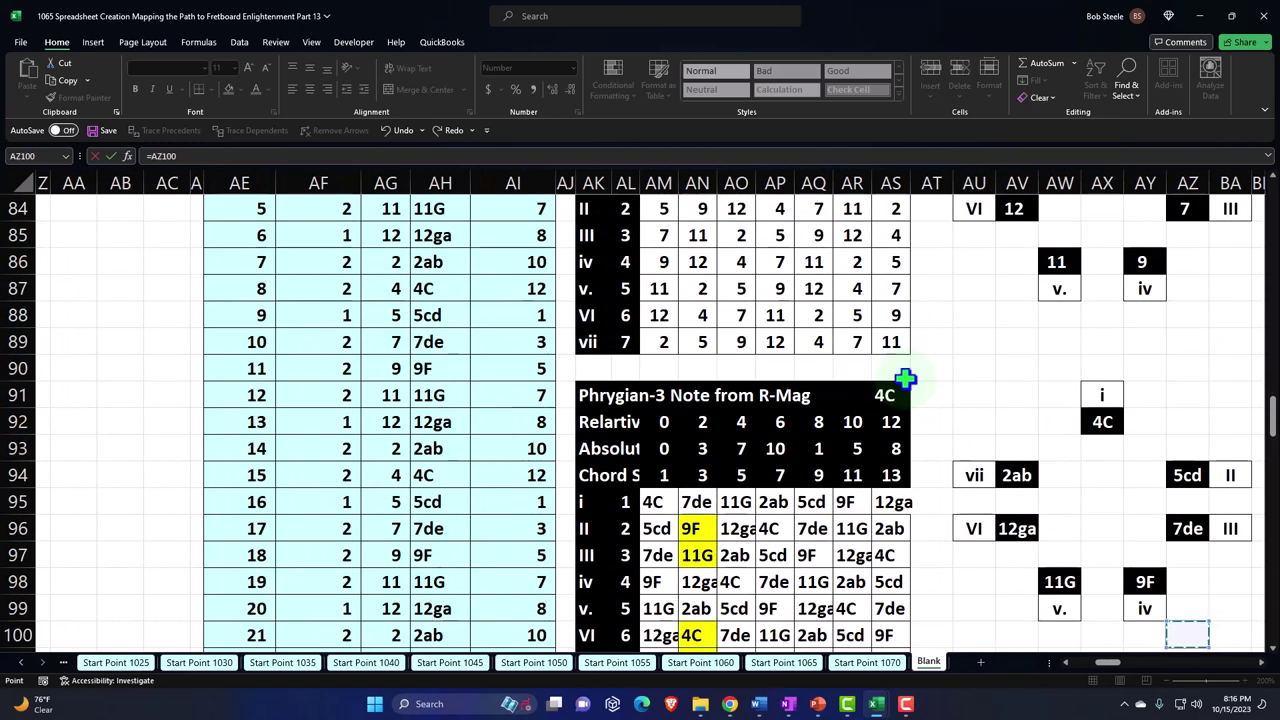
{"action": "key", "text": "Left"}
{"action": "key", "text": "Left"}
{"action": "key", "text": "Left"}
{"action": "key", "text": "Left"}
{"action": "key", "text": "Left"}
{"action": "key", "text": "Left"}
{"action": "key", "text": "Left"}
{"action": "key", "text": "Left"}
{"action": "key", "text": "Left"}
{"action": "key", "text": "Left"}
{"action": "key", "text": "Left"}
{"action": "key", "text": "Left"}
{"action": "key", "text": "Left"}
{"action": "key", "text": "Up"}
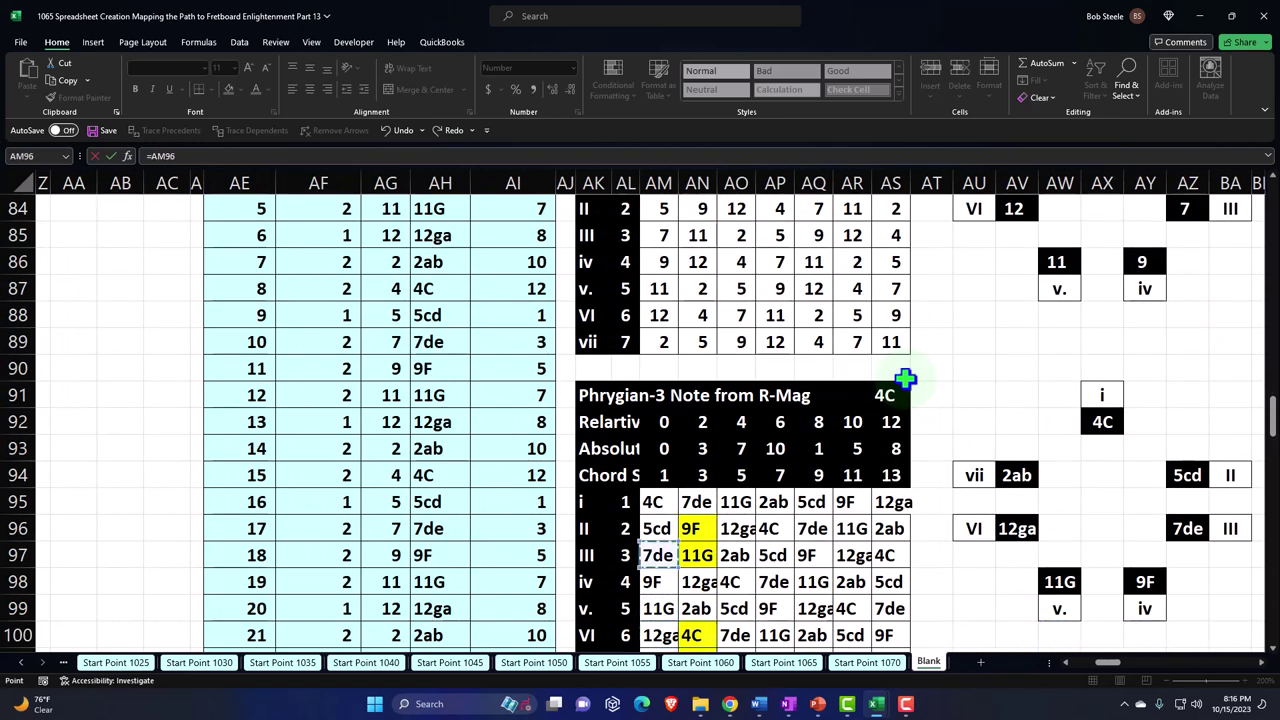
{"action": "key", "text": "Up"}
{"action": "key", "text": "Up"}
{"action": "key", "text": "Up"}
{"action": "key", "text": "Up"}
{"action": "key", "text": "Up"}
{"action": "key", "text": "Up"}
{"action": "key", "text": "Up"}
{"action": "key", "text": "Up"}
{"action": "key", "text": "Up"}
{"action": "key", "text": "Up"}
{"action": "key", "text": "Up"}
{"action": "key", "text": "Up"}
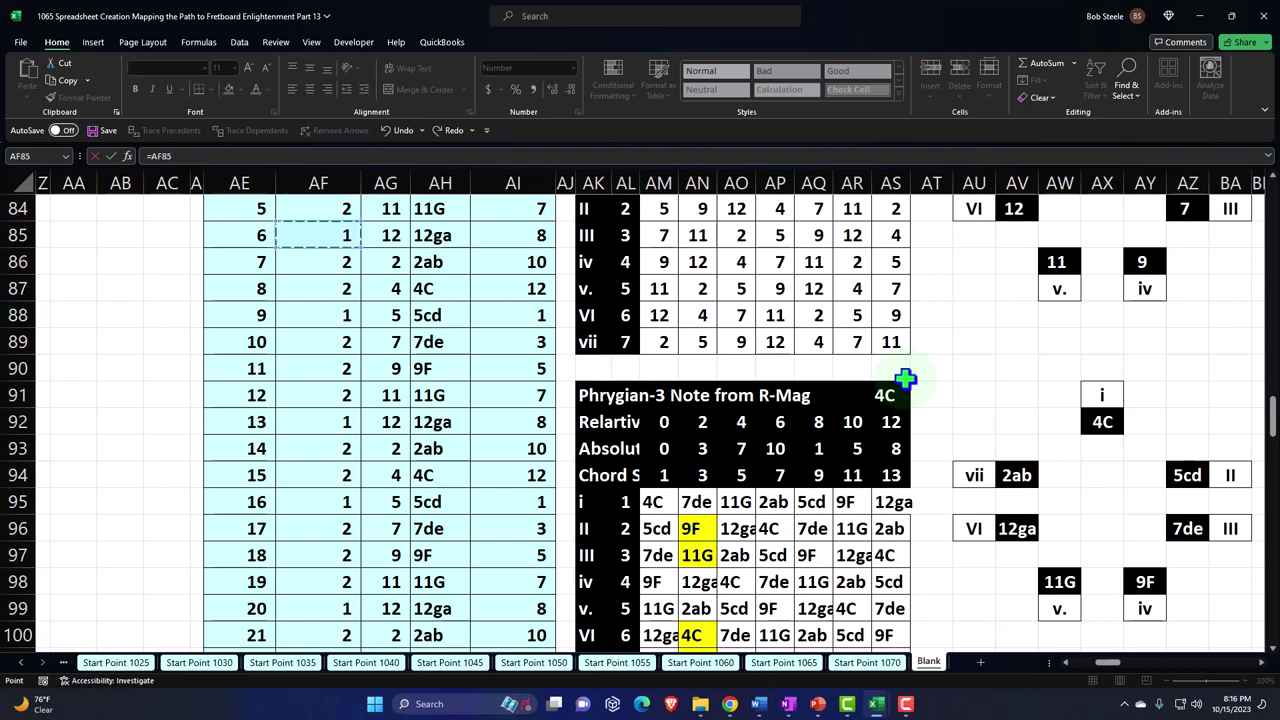
{"action": "key", "text": "Return"}
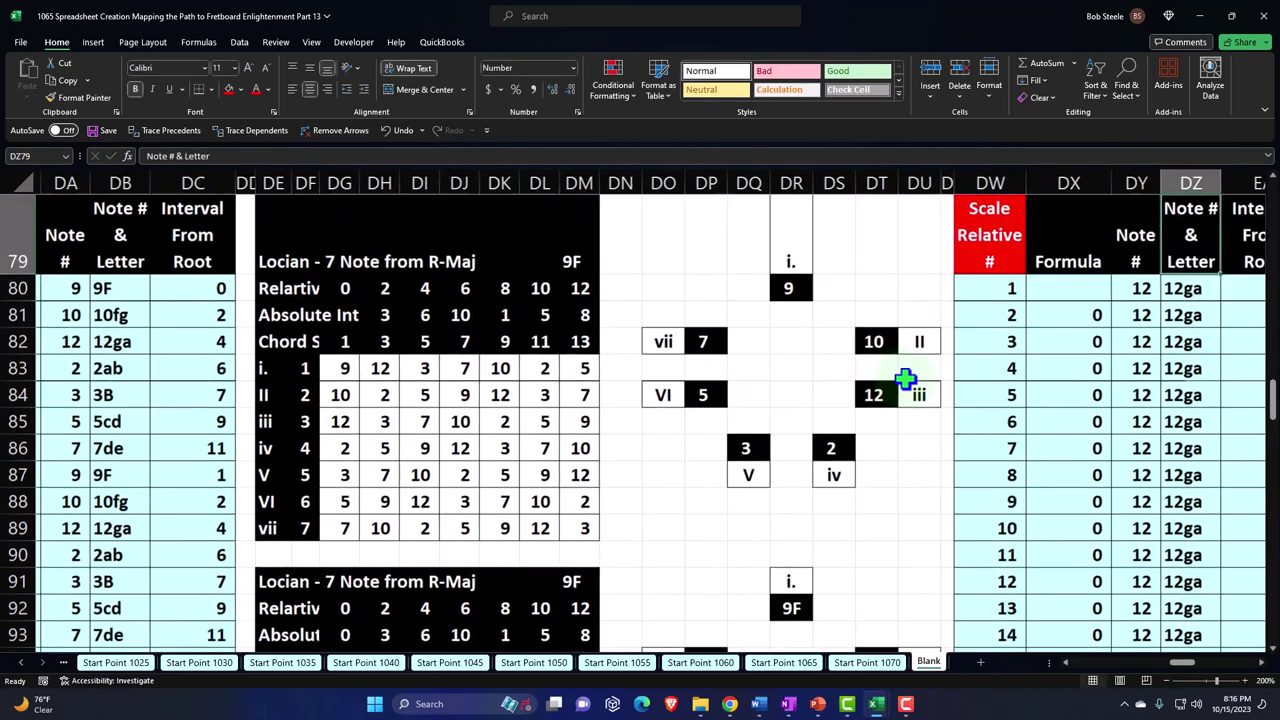
Step: Paste the scale formula into DX81 and fill it down the Formula column
{"action": "key", "text": "Right"}
{"action": "key", "text": "Right"}
{"action": "key", "text": "Down"}
{"action": "key", "text": "Left"}
{"action": "key", "text": "Left"}
{"action": "key", "text": "Left"}
{"action": "key", "text": "Left"}
{"action": "key", "text": "Left"}
{"action": "key", "text": "Left"}
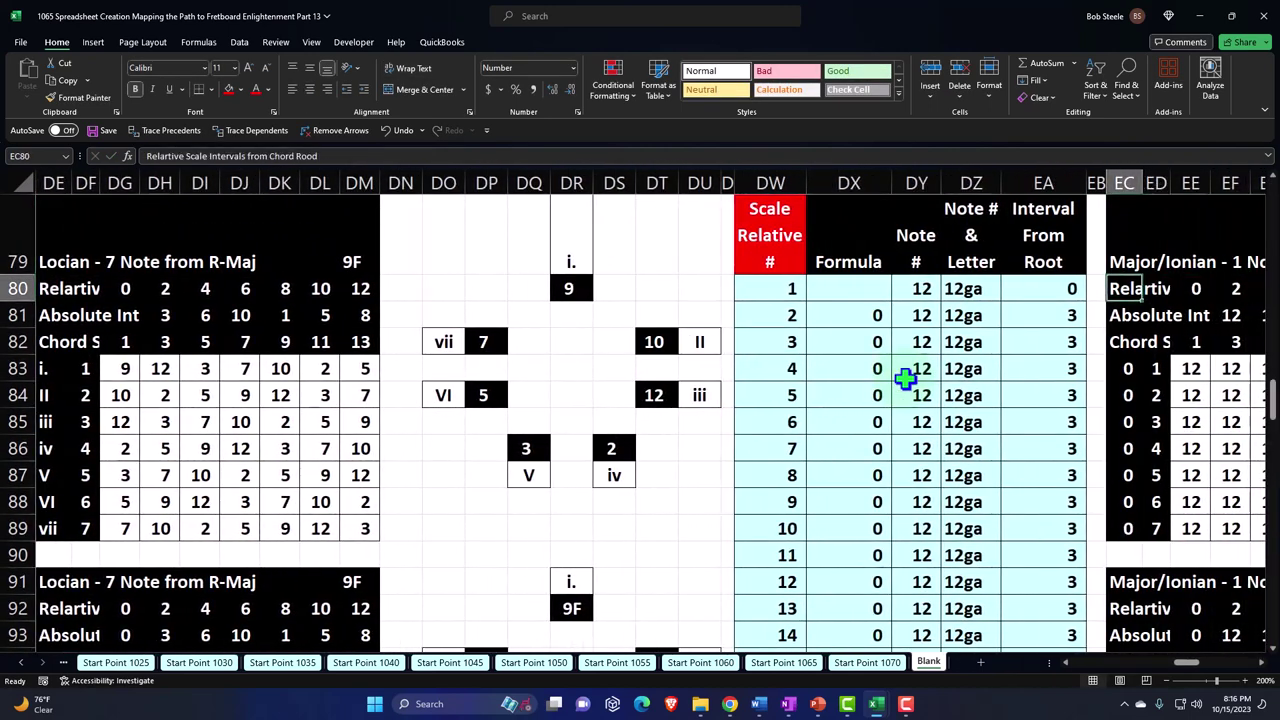
{"action": "key", "text": "Left"}
{"action": "key", "text": "Left"}
{"action": "key", "text": "Down"}
{"action": "key", "text": "Right"}
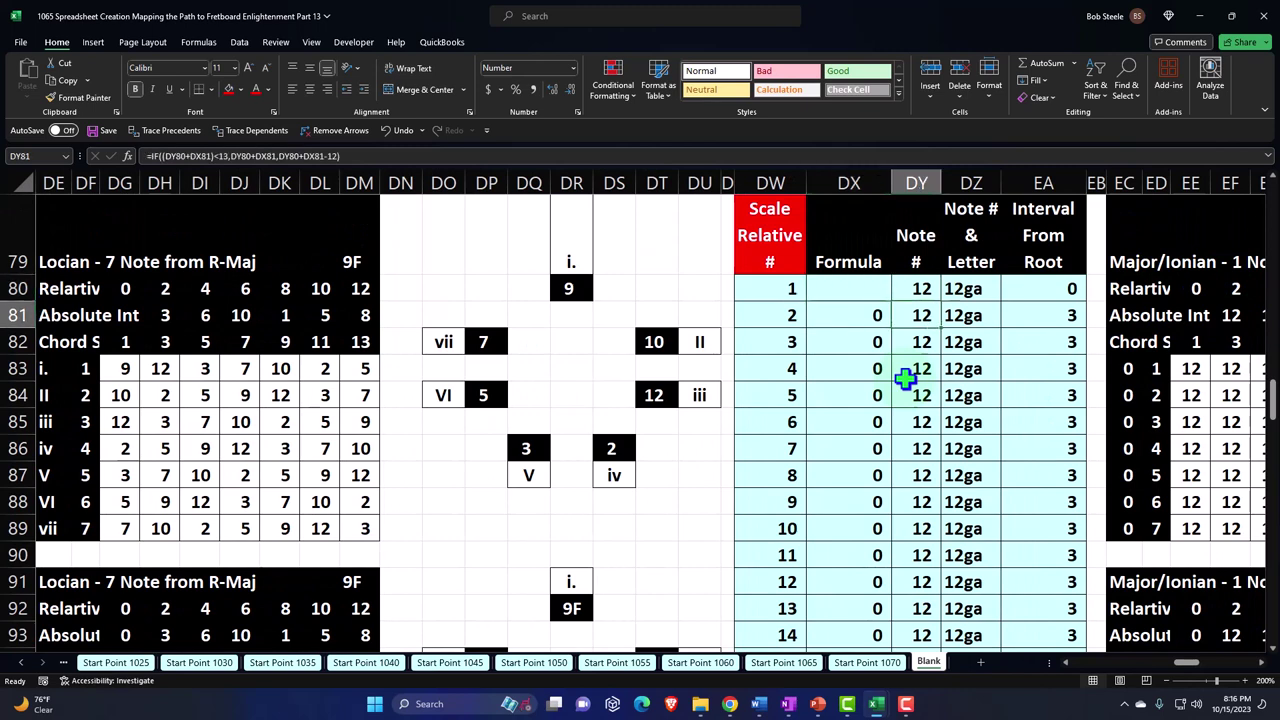
{"action": "key", "text": "Right"}
{"action": "key", "text": "Right"}
{"action": "key", "text": "Right"}
{"action": "key", "text": "Right"}
{"action": "key", "text": "Right"}
{"action": "key", "text": "Right"}
{"action": "key", "text": "Right"}
{"action": "key", "text": "Right"}
{"action": "key", "text": "Right"}
{"action": "key", "text": "Right"}
{"action": "key", "text": "Right"}
{"action": "key", "text": "Right"}
{"action": "key", "text": "Right"}
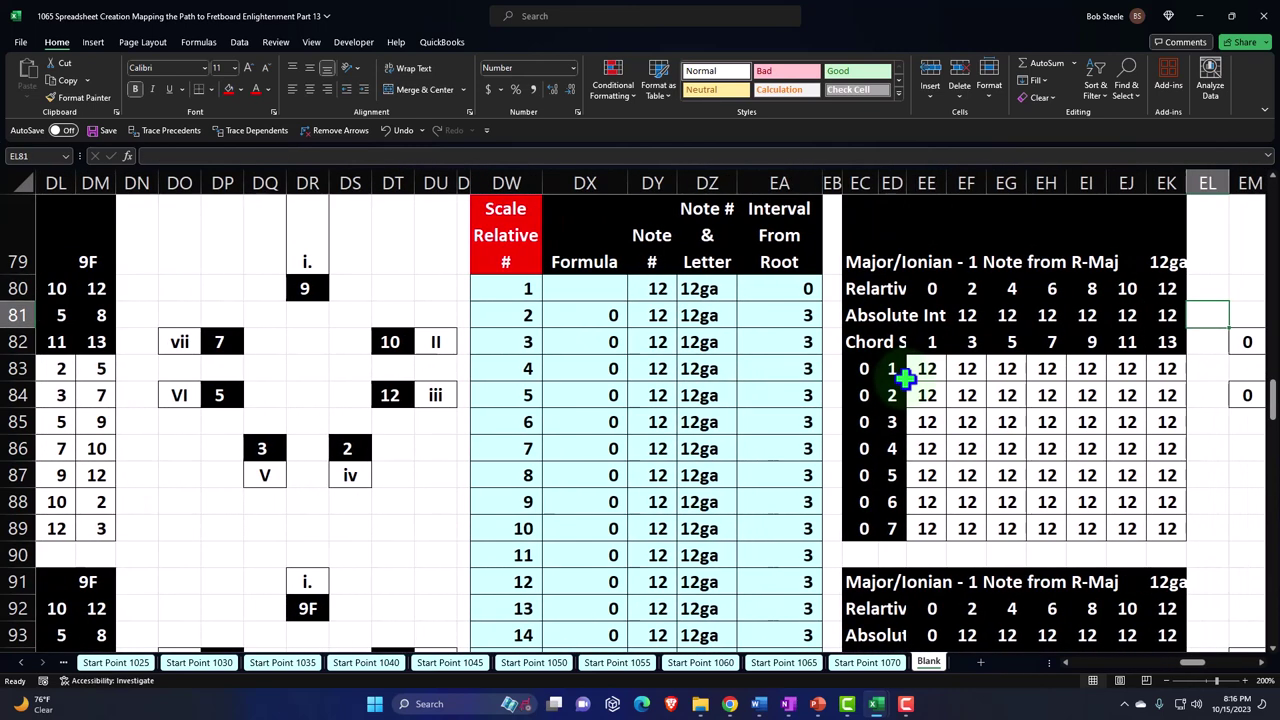
{"action": "left_click", "coordinate": [866, 261]}
{"action": "key", "text": "ctrl+c"}
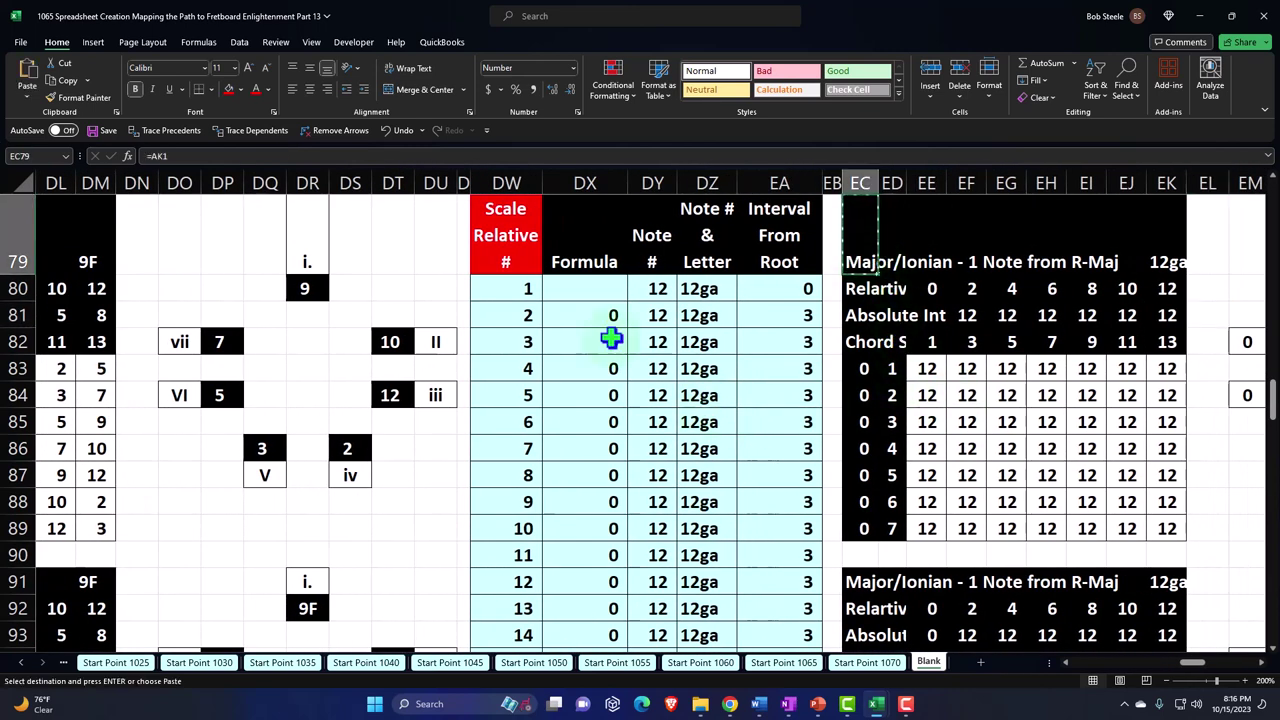
{"action": "right_click", "coordinate": [600, 315]}
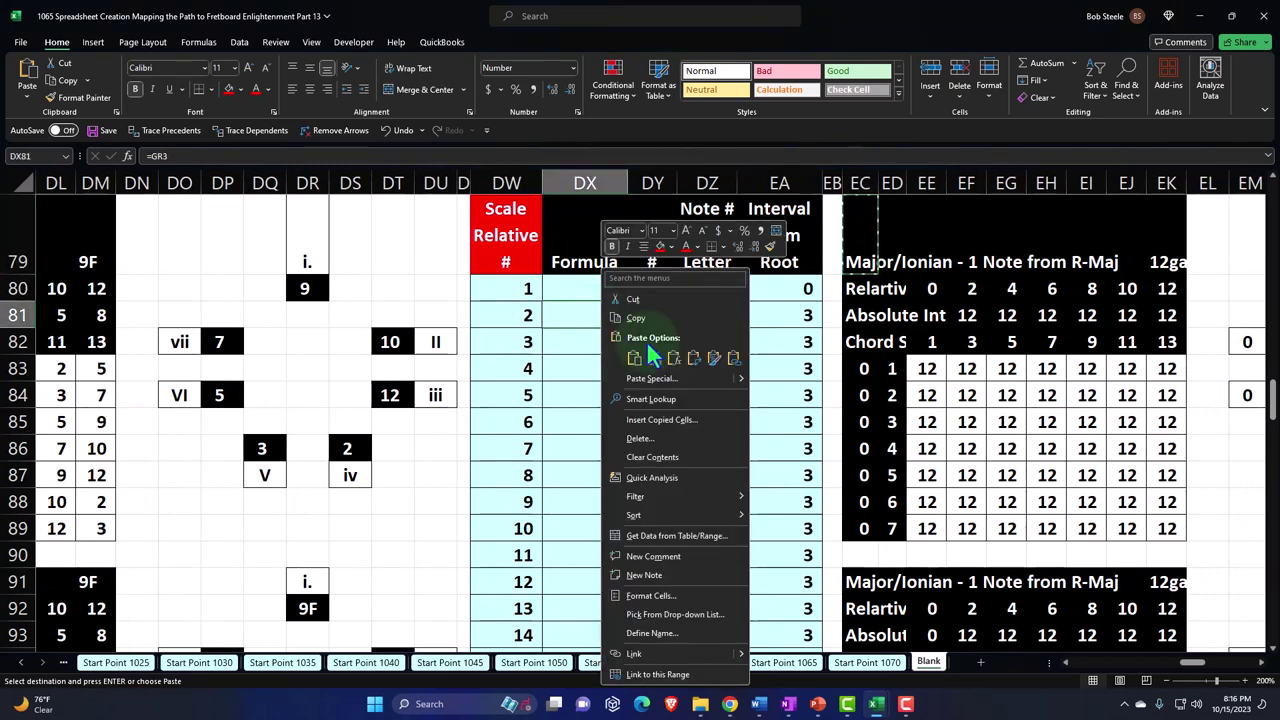
{"action": "left_click", "coordinate": [674, 358]}
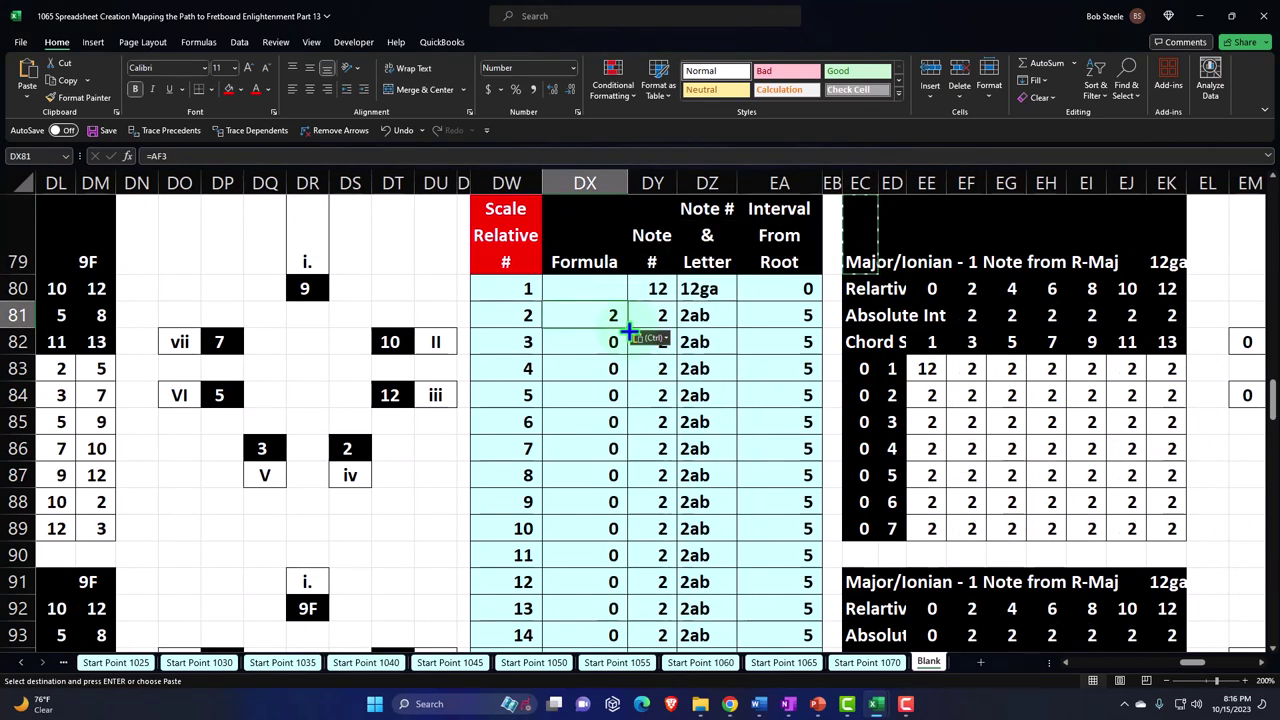
{"action": "double_click", "coordinate": [628, 329]}
{"action": "left_click", "coordinate": [618, 315]}
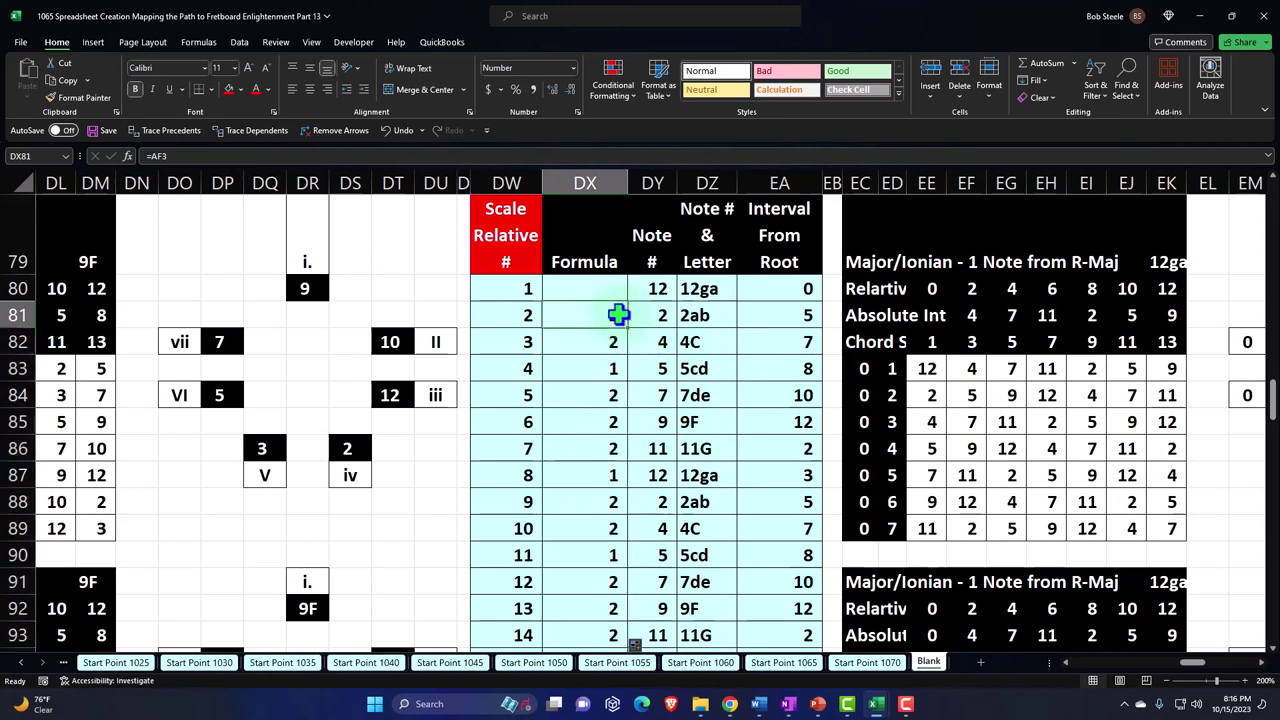
Step: Paste the chord labels into EC83 so the grid reads I through vii
{"action": "key", "text": "ctrl+c"}
{"action": "left_click", "coordinate": [868, 369]}
{"action": "right_click", "coordinate": [871, 369]}
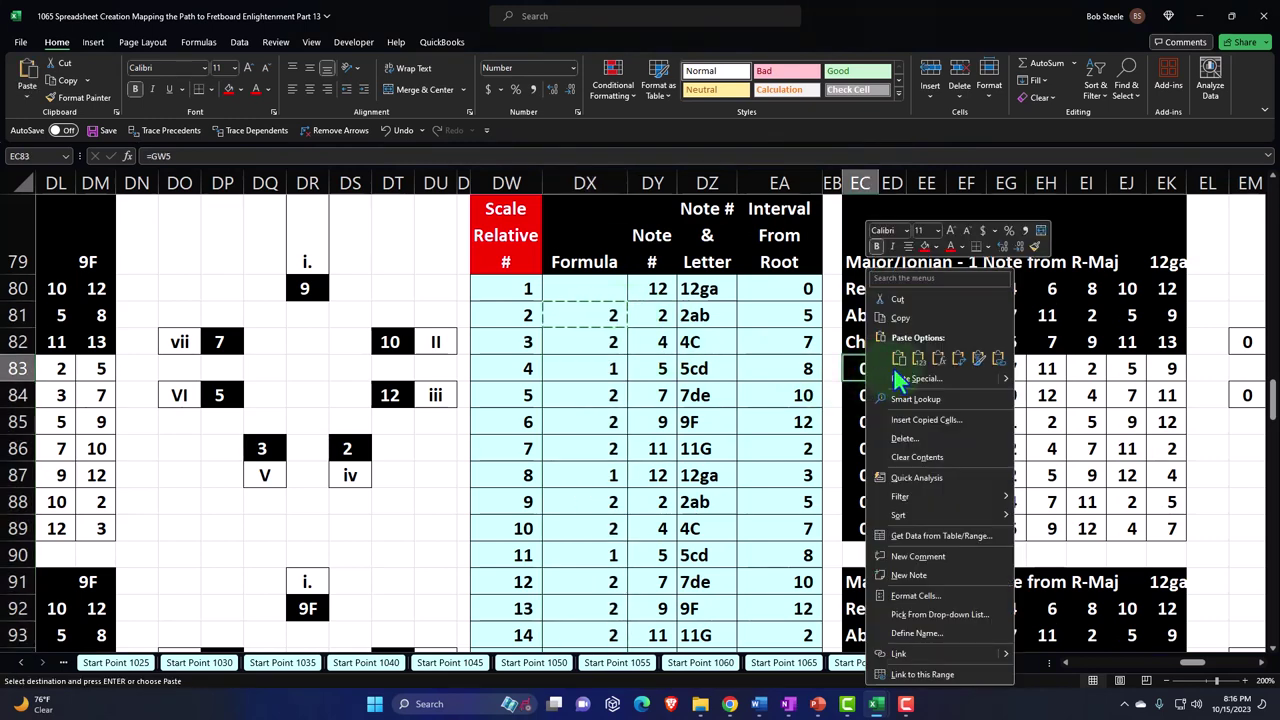
{"action": "left_click", "coordinate": [935, 359]}
{"action": "left_click", "coordinate": [940, 369]}
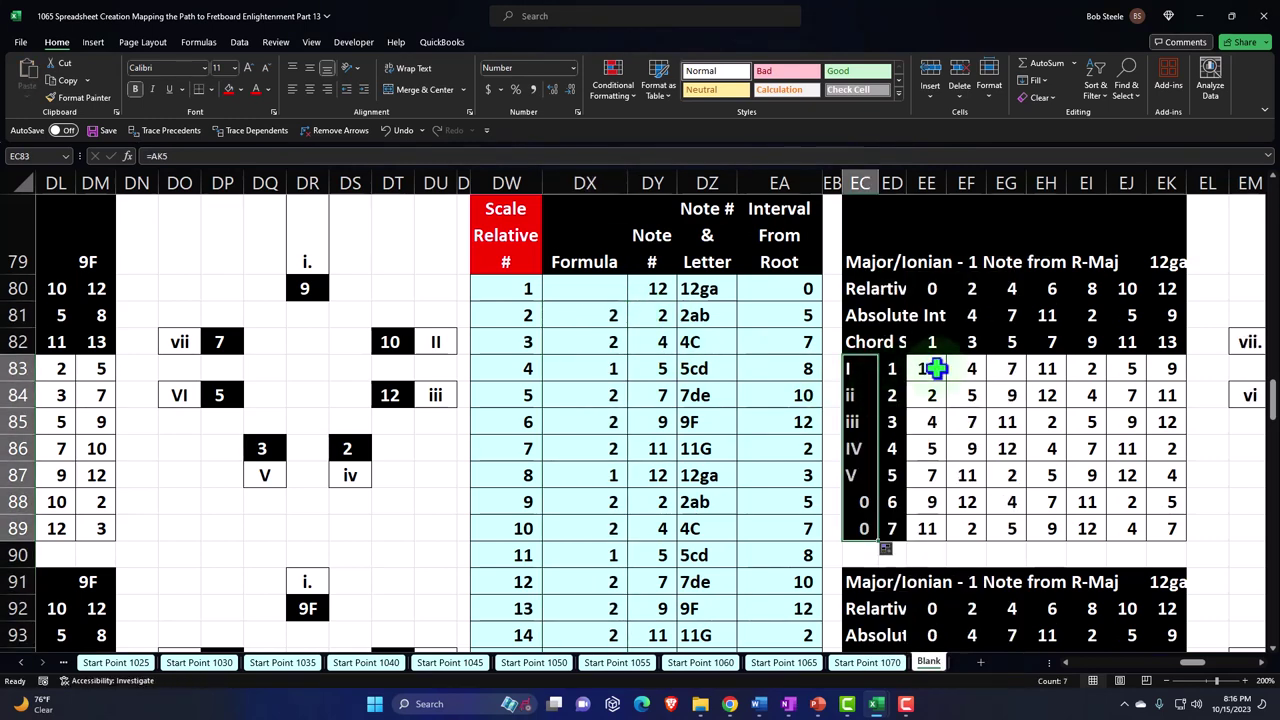
{"action": "key", "text": "Right"}
{"action": "key", "text": "Right"}
{"action": "key", "text": "Right"}
{"action": "key", "text": "Right"}
{"action": "key", "text": "Right"}
{"action": "key", "text": "Right"}
{"action": "key", "text": "Right"}
{"action": "key", "text": "Right"}
{"action": "key", "text": "Right"}
{"action": "key", "text": "Right"}
{"action": "key", "text": "Right"}
{"action": "key", "text": "Right"}
{"action": "key", "text": "Right"}
{"action": "key", "text": "Right"}
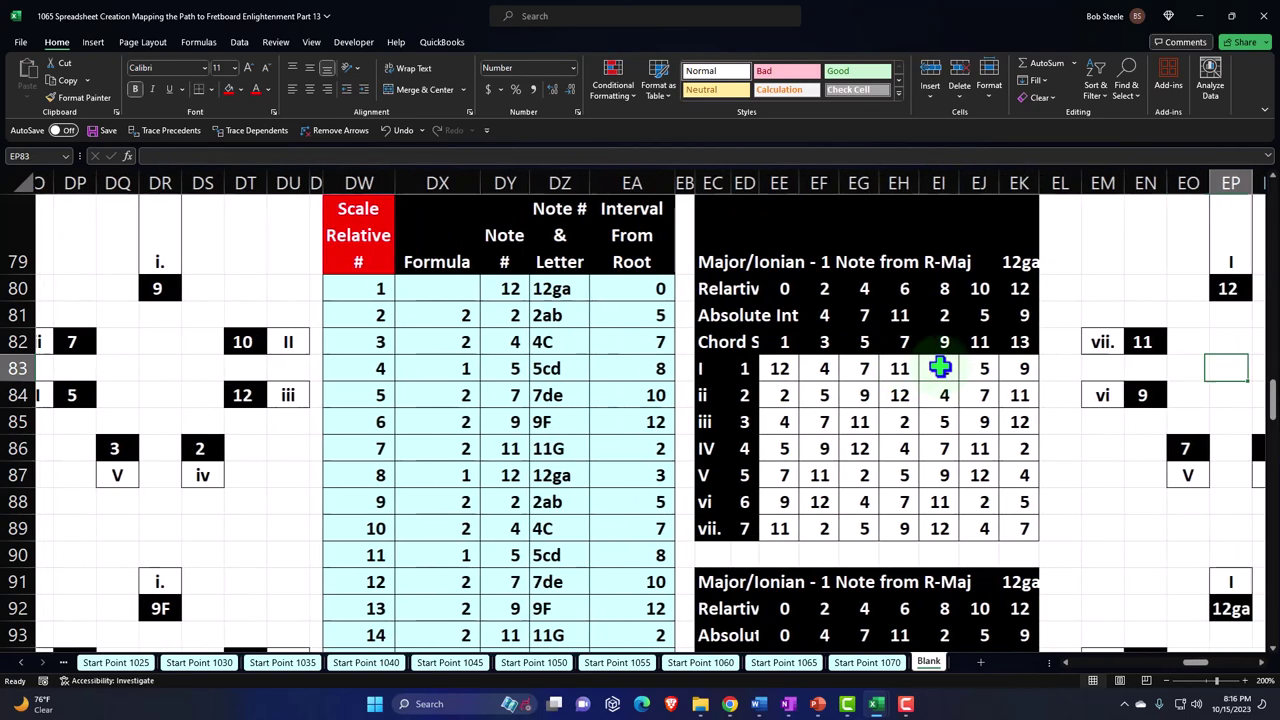
{"action": "key", "text": "Right"}
{"action": "key", "text": "Right"}
{"action": "key", "text": "Right"}
{"action": "key", "text": "Right"}
{"action": "key", "text": "Right"}
{"action": "key", "text": "Right"}
{"action": "key", "text": "Right"}
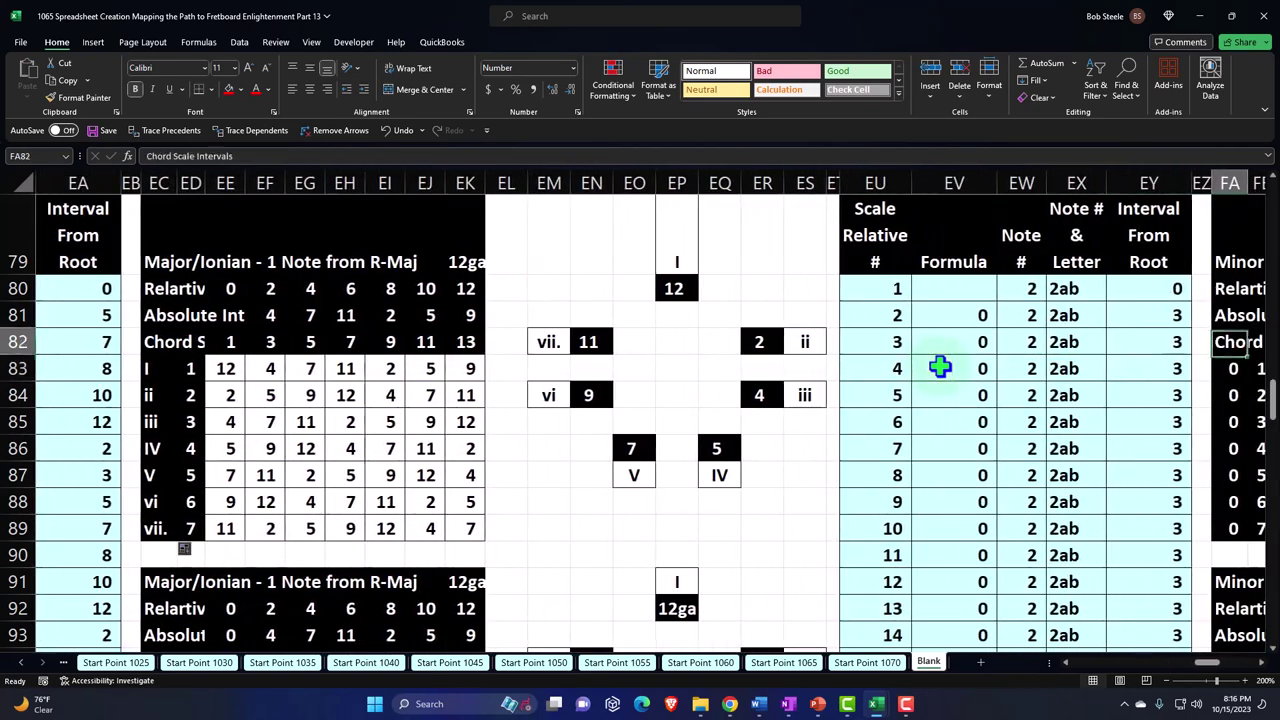
Step: Set the Aeolian root EW80 to =DY85, the major scale's sixth note 9F
{"action": "key", "text": "Up"}
{"action": "key", "text": "Up"}
{"action": "key", "text": "Up"}
{"action": "key", "text": "Left"}
{"action": "key", "text": "Left"}
{"action": "key", "text": "Left"}
{"action": "key", "text": "Left"}
{"action": "key", "text": "Right"}
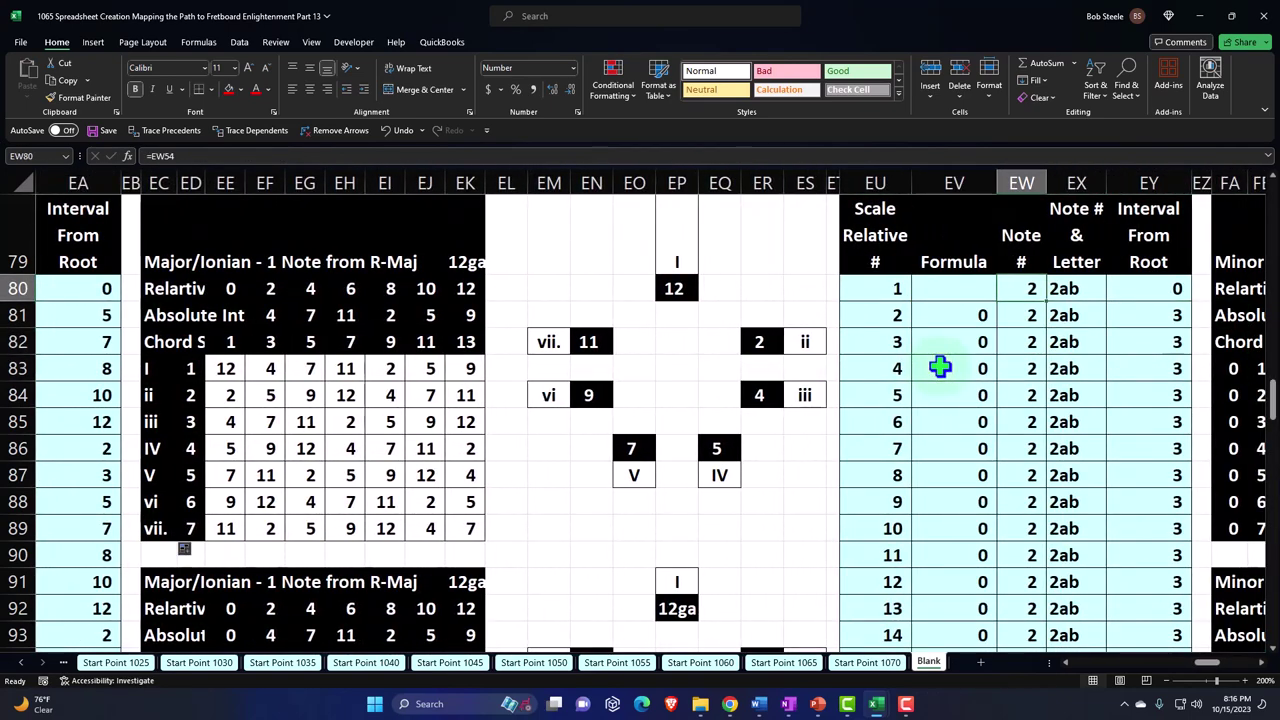
{"action": "type", "text": "="}
{"action": "key", "text": "Left"}
{"action": "key", "text": "Left"}
{"action": "key", "text": "Left"}
{"action": "key", "text": "Left"}
{"action": "key", "text": "Left"}
{"action": "key", "text": "Left"}
{"action": "key", "text": "Left"}
{"action": "key", "text": "Left"}
{"action": "key", "text": "Left"}
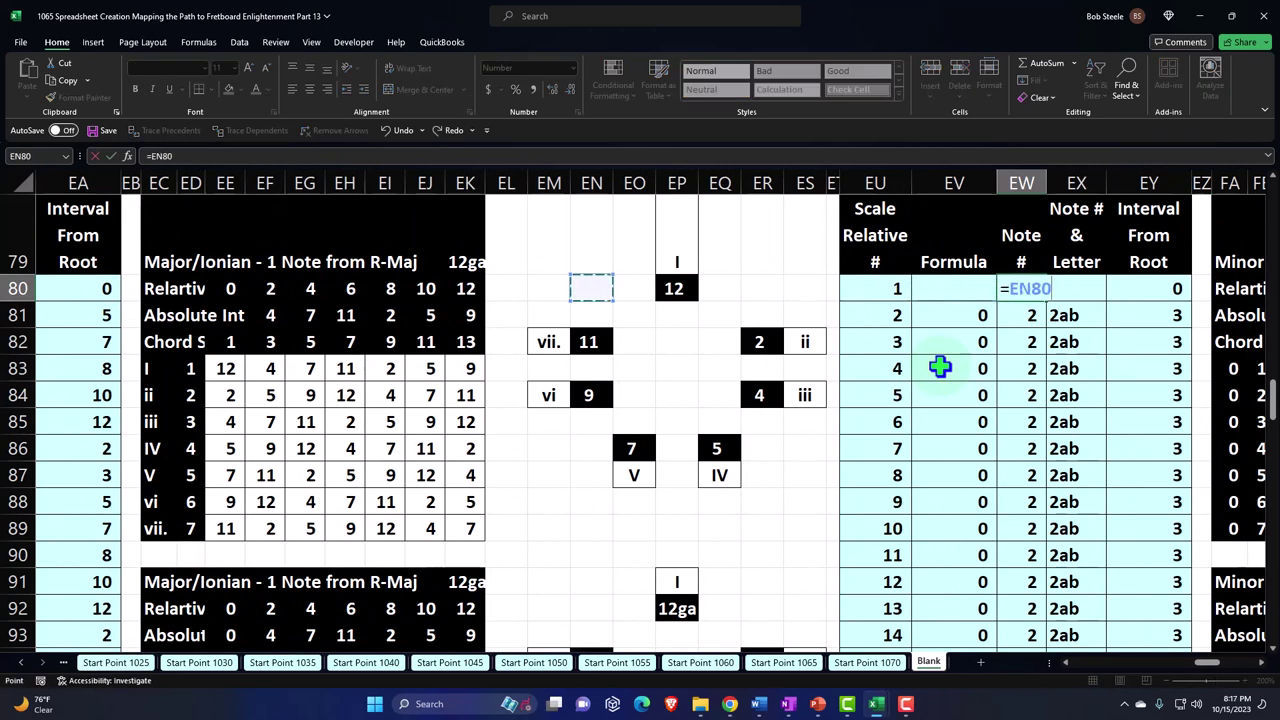
{"action": "key", "text": "Down"}
{"action": "key", "text": "Down"}
{"action": "key", "text": "Down"}
{"action": "key", "text": "Down"}
{"action": "key", "text": "Down"}
{"action": "key", "text": "Down"}
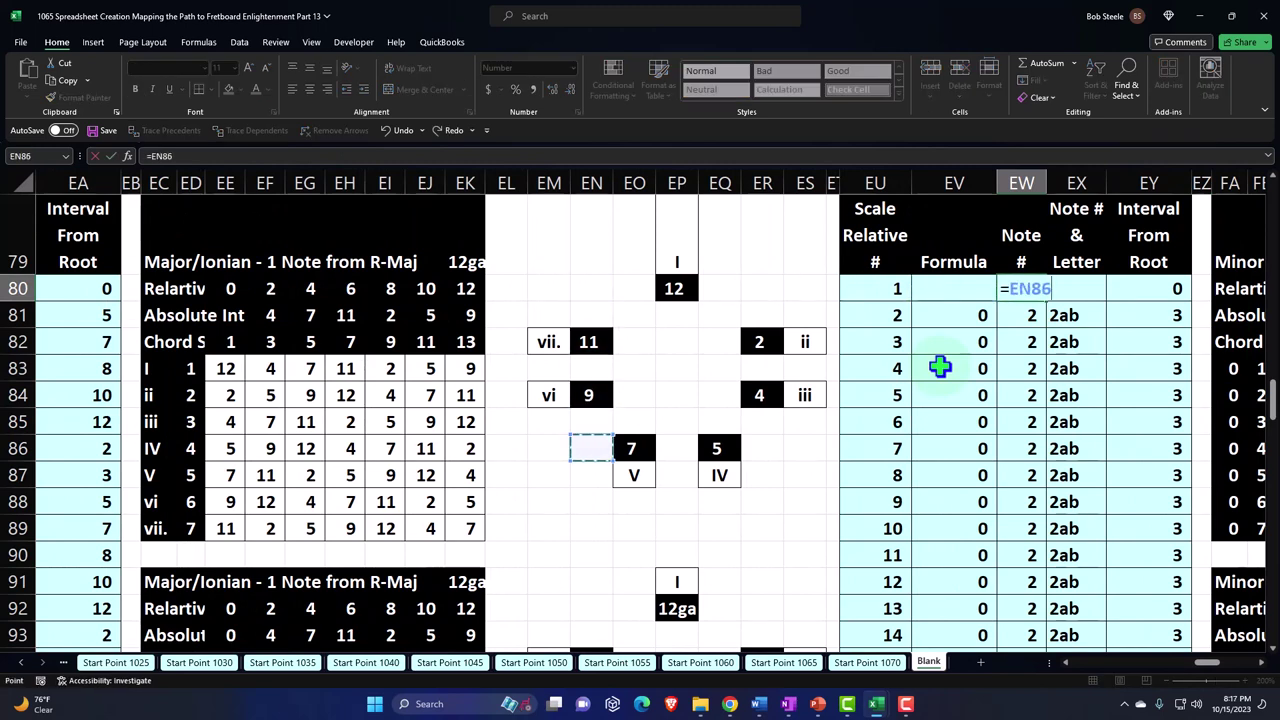
{"action": "key", "text": "Up"}
{"action": "key", "text": "Up"}
{"action": "key", "text": "Left"}
{"action": "key", "text": "Left"}
{"action": "key", "text": "Left"}
{"action": "key", "text": "Left"}
{"action": "key", "text": "Left"}
{"action": "key", "text": "Left"}
{"action": "key", "text": "Left"}
{"action": "key", "text": "Left"}
{"action": "key", "text": "Left"}
{"action": "key", "text": "Left"}
{"action": "key", "text": "Left"}
{"action": "key", "text": "Left"}
{"action": "key", "text": "Left"}
{"action": "key", "text": "Left"}
{"action": "key", "text": "Left"}
{"action": "key", "text": "Left"}
{"action": "key", "text": "Left"}
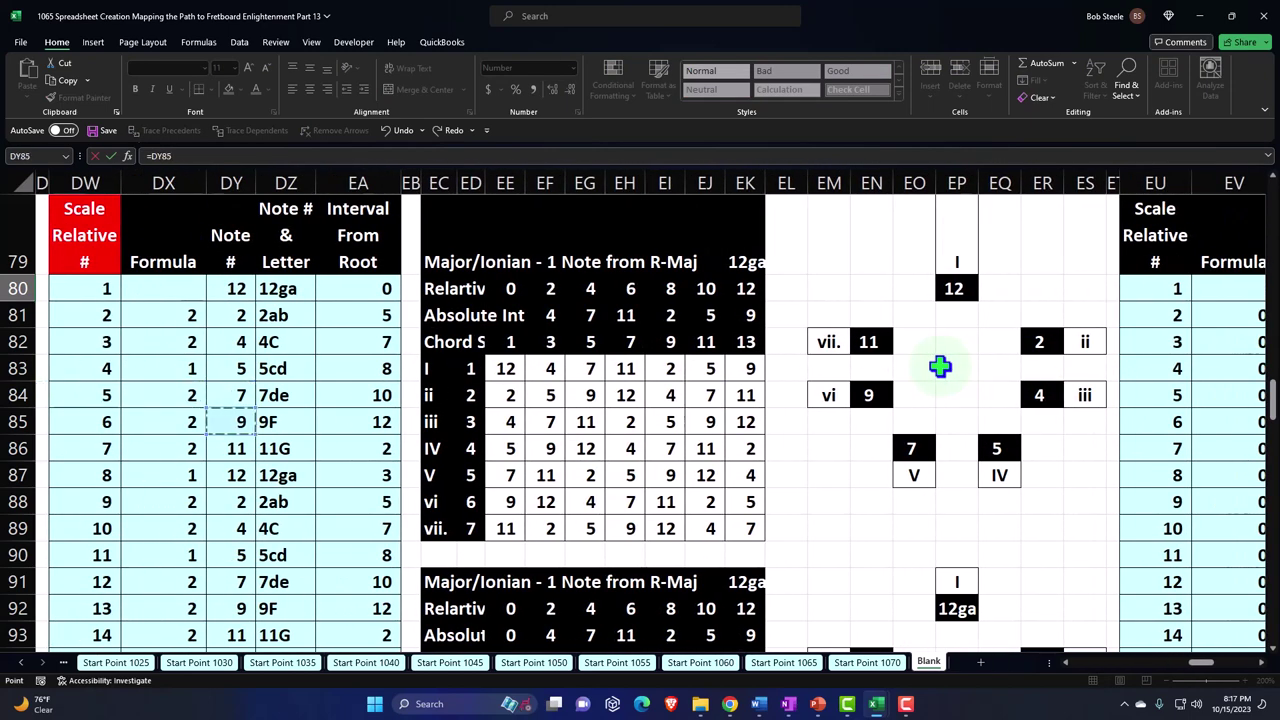
{"action": "key", "text": "Tab"}
{"action": "key", "text": "Tab"}
{"action": "key", "text": "Tab"}
{"action": "key", "text": "Tab"}
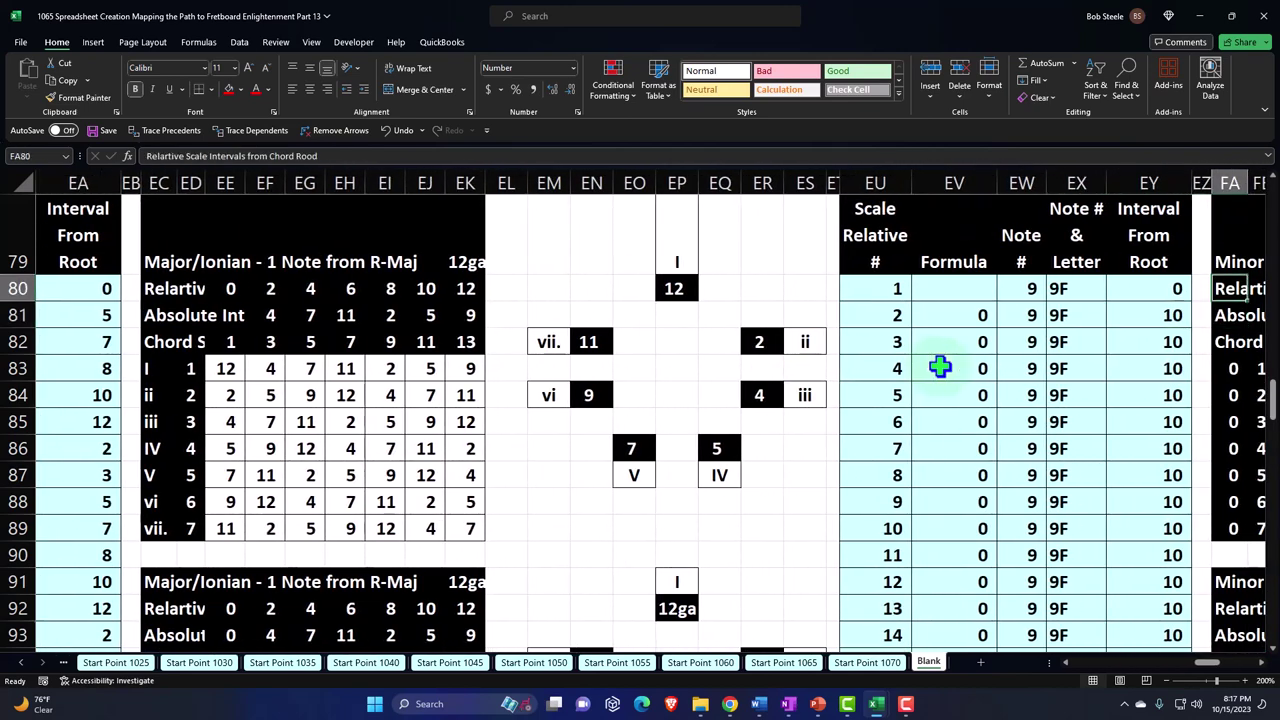
{"action": "key", "text": "Right"}
{"action": "key", "text": "Right"}
{"action": "key", "text": "Right"}
{"action": "key", "text": "Right"}
{"action": "key", "text": "Right"}
{"action": "key", "text": "Right"}
{"action": "key", "text": "Right"}
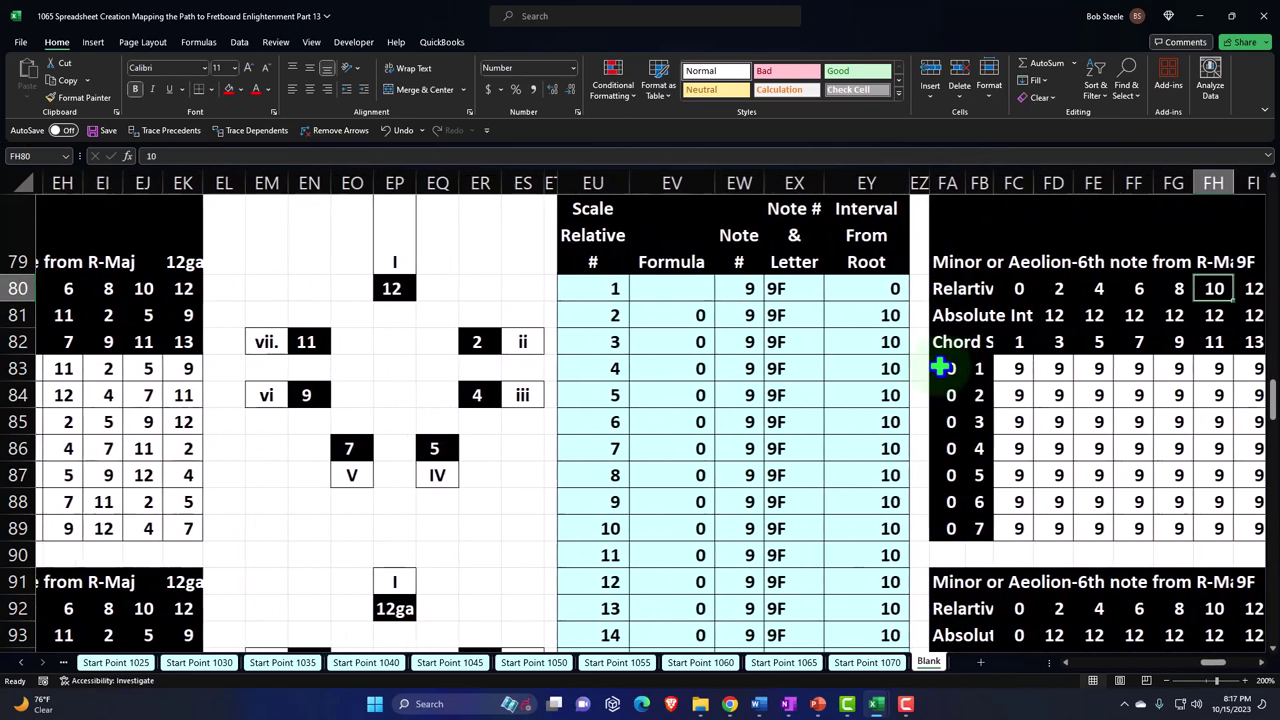
Step: Copy FA79's formula into EV81 and fill it down the interval steps
{"action": "left_click", "coordinate": [933, 252]}
{"action": "key", "text": "ctrl+c"}
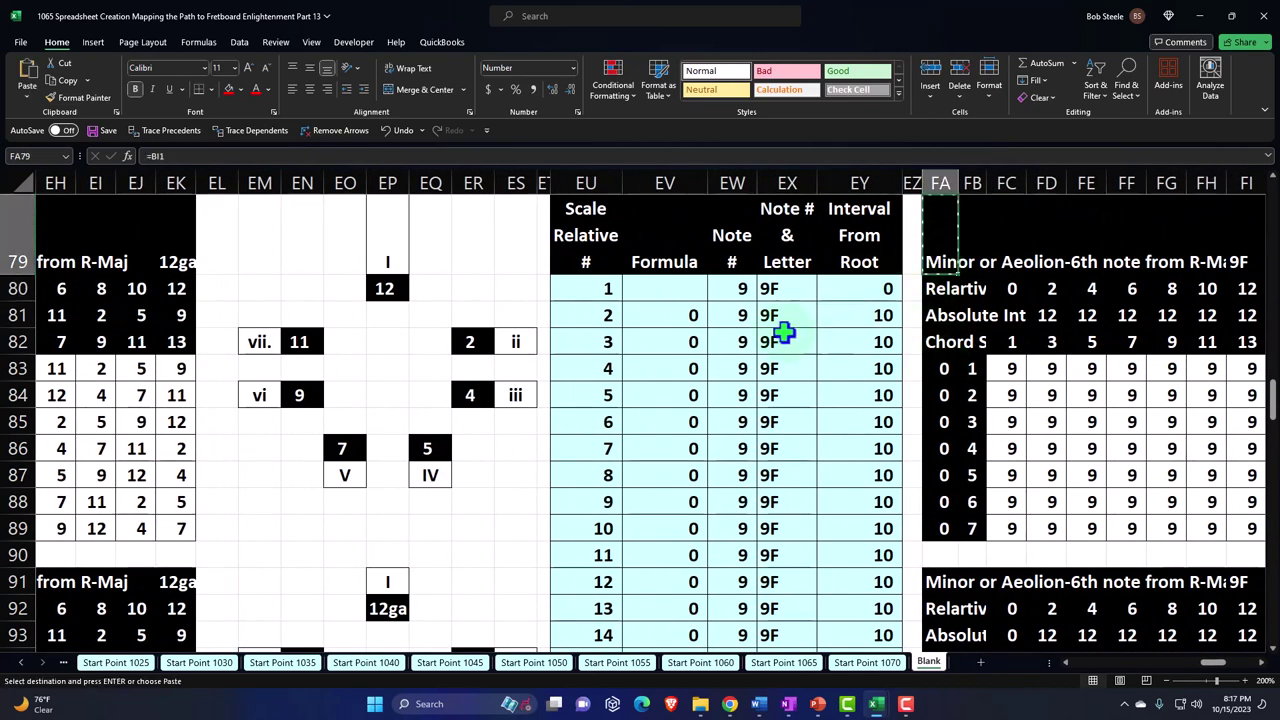
{"action": "right_click", "coordinate": [681, 313]}
{"action": "left_click", "coordinate": [750, 357]}
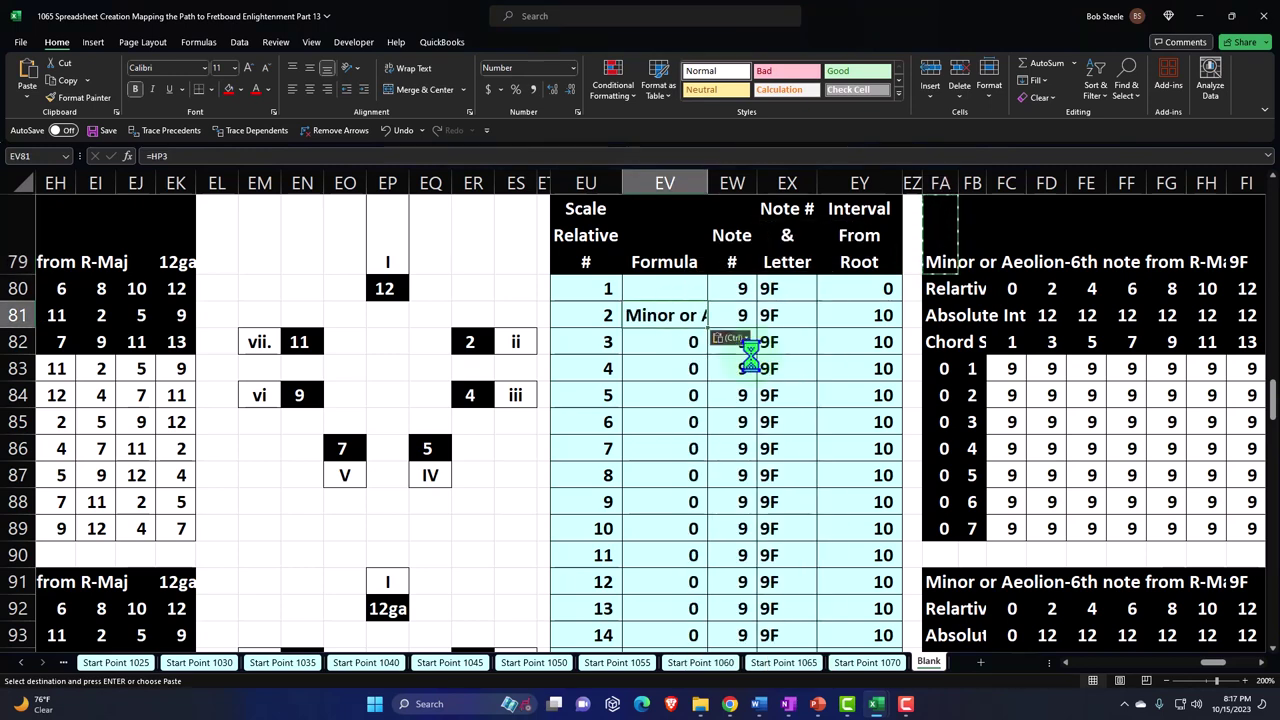
{"action": "double_click", "coordinate": [708, 329]}
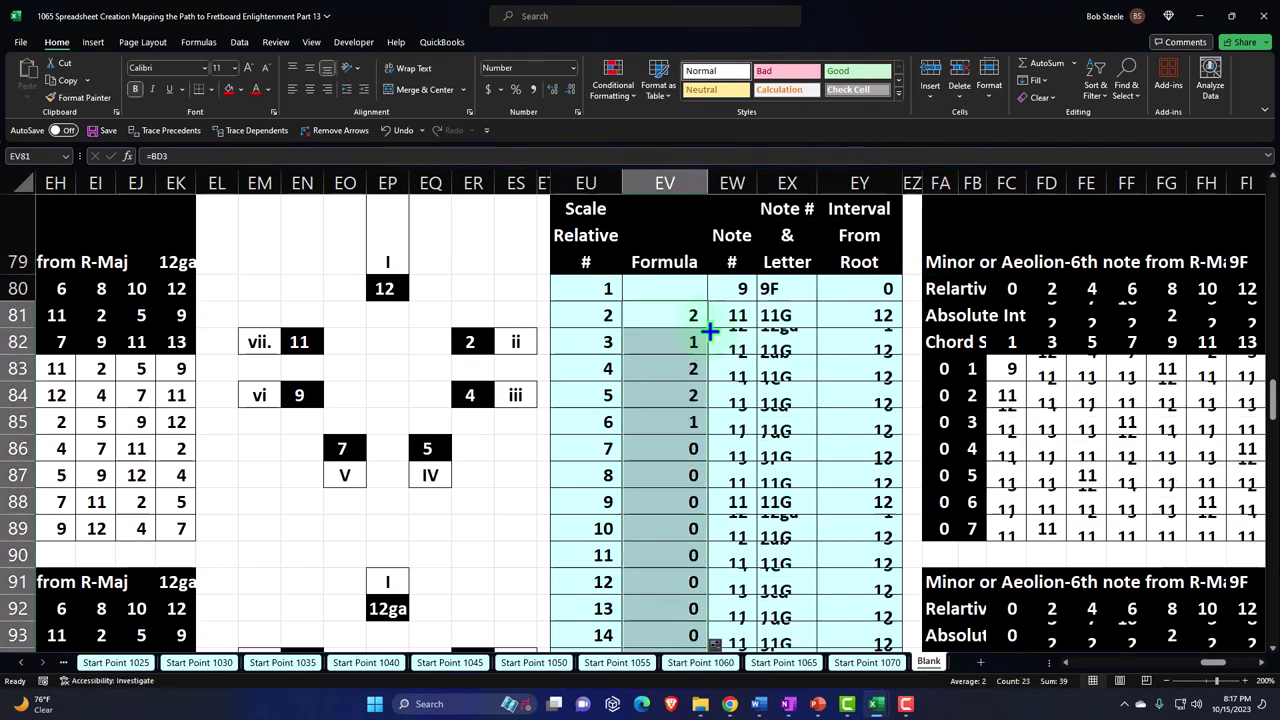
{"action": "left_click", "coordinate": [694, 318]}
{"action": "key", "text": "ctrl+c"}
Step: Paste the chord label formula into FA83 and fill it to FA89, i through VII
{"action": "left_click", "coordinate": [950, 367]}
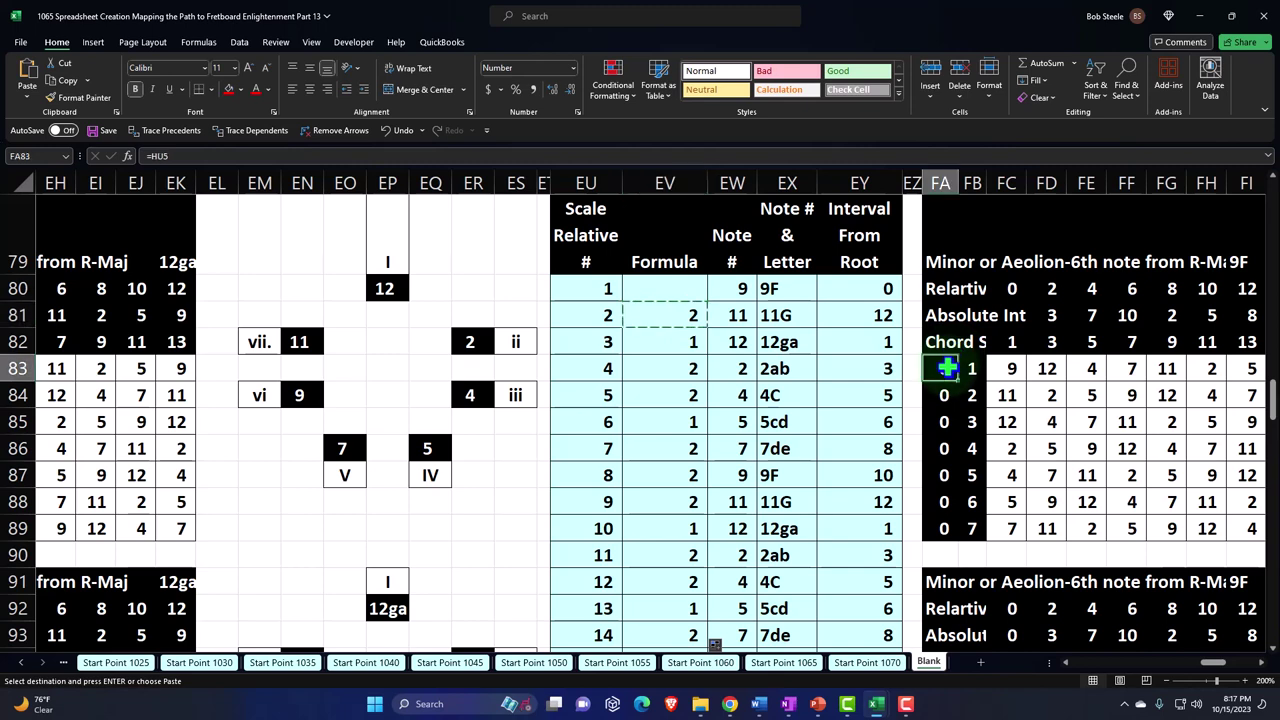
{"action": "right_click", "coordinate": [952, 367]}
{"action": "left_click", "coordinate": [1021, 360]}
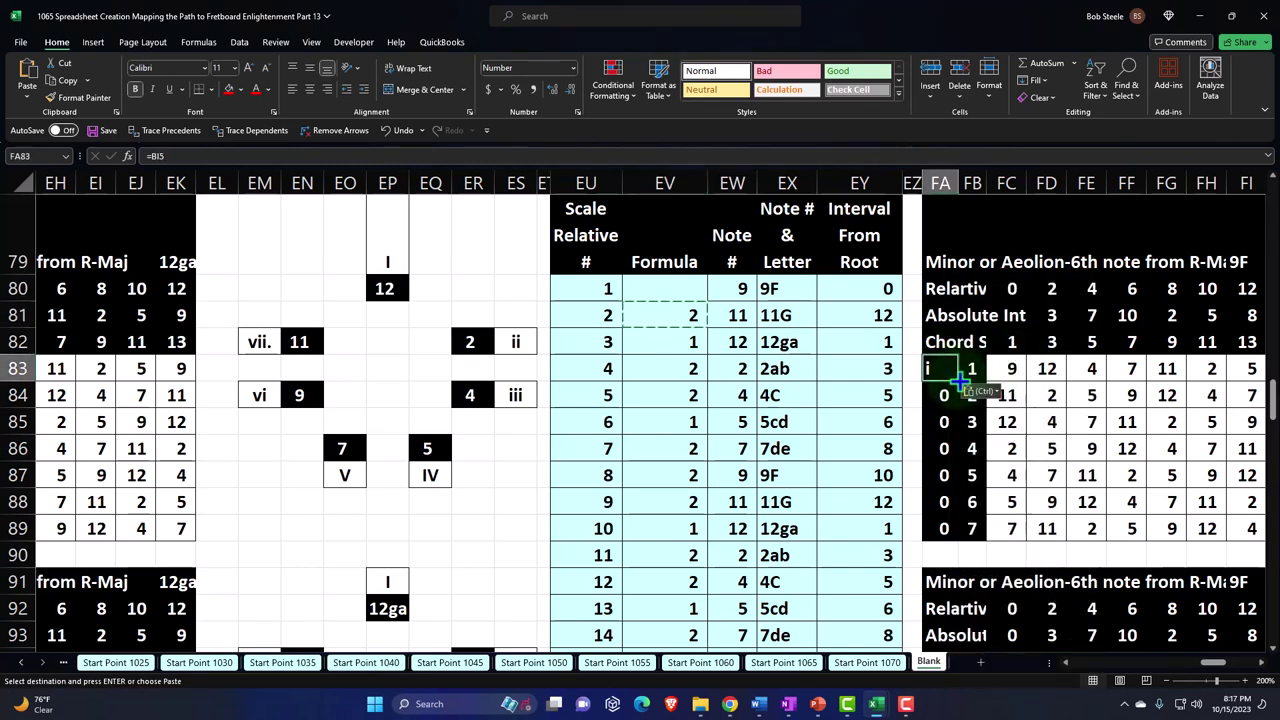
{"action": "double_click", "coordinate": [956, 381]}
{"action": "left_click", "coordinate": [1007, 308]}
{"action": "key", "text": "Right"}
{"action": "key", "text": "Right"}
{"action": "key", "text": "Right"}
{"action": "key", "text": "Right"}
{"action": "key", "text": "Right"}
{"action": "key", "text": "Right"}
{"action": "key", "text": "Right"}
{"action": "key", "text": "Right"}
{"action": "key", "text": "Right"}
{"action": "key", "text": "Right"}
{"action": "key", "text": "Right"}
{"action": "key", "text": "Right"}
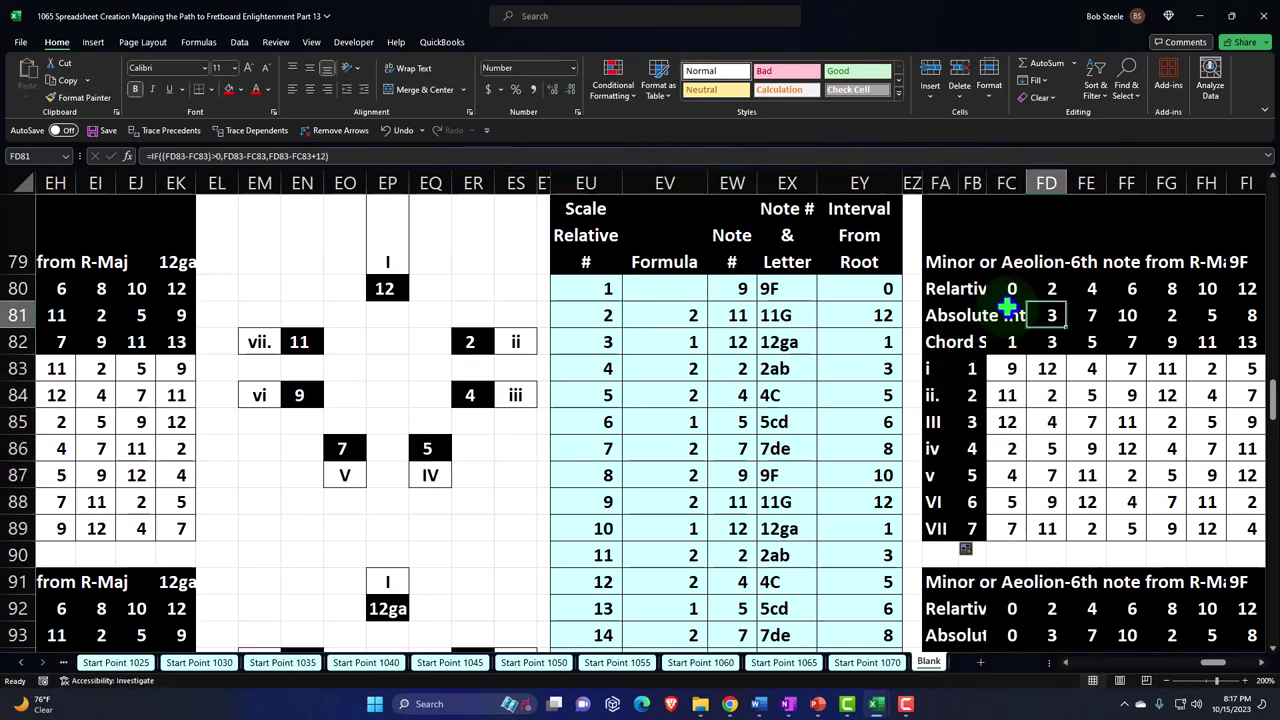
{"action": "key", "text": "Right"}
{"action": "key", "text": "Right"}
{"action": "key", "text": "Right"}
{"action": "key", "text": "Right"}
{"action": "key", "text": "Right"}
{"action": "key", "text": "Right"}
{"action": "key", "text": "Right"}
{"action": "key", "text": "Right"}
{"action": "key", "text": "Right"}
{"action": "key", "text": "Right"}
{"action": "key", "text": "Right"}
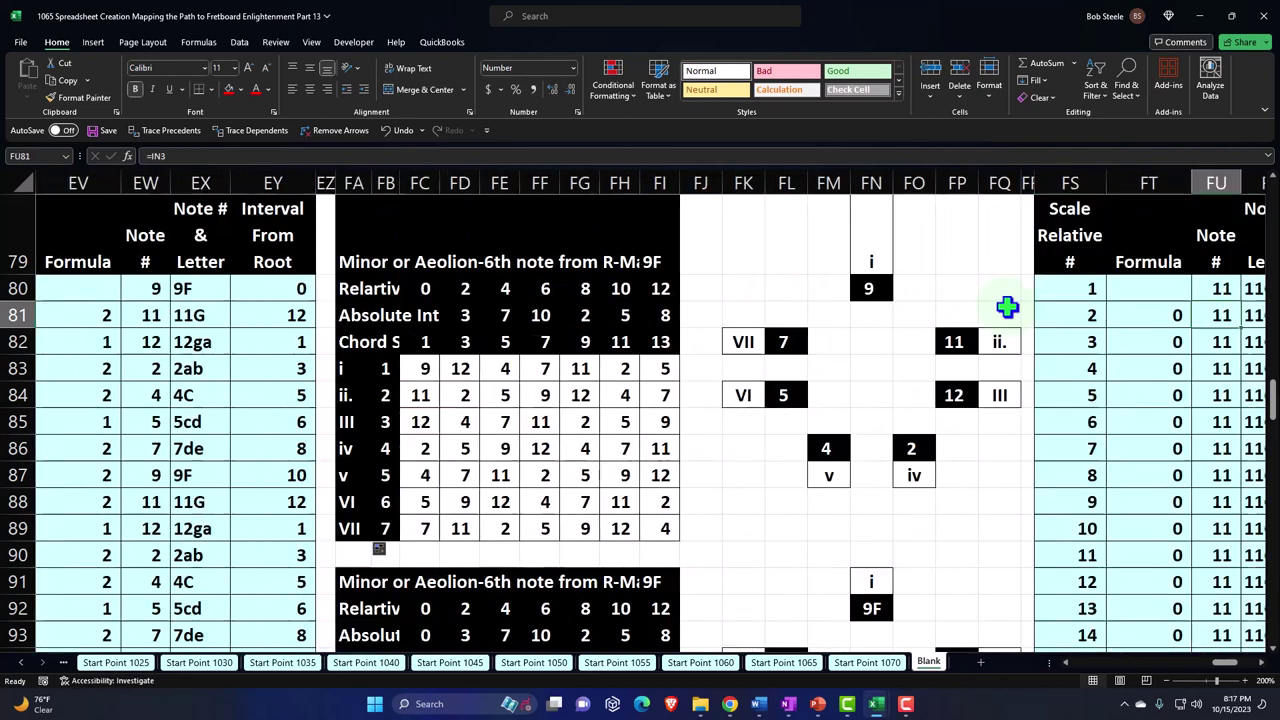
Step: Link the Dorian root cell to the major scale's second note, 2ab
{"action": "key", "text": "Right"}
{"action": "key", "text": "Right"}
{"action": "key", "text": "Right"}
{"action": "key", "text": "Right"}
{"action": "key", "text": "Right"}
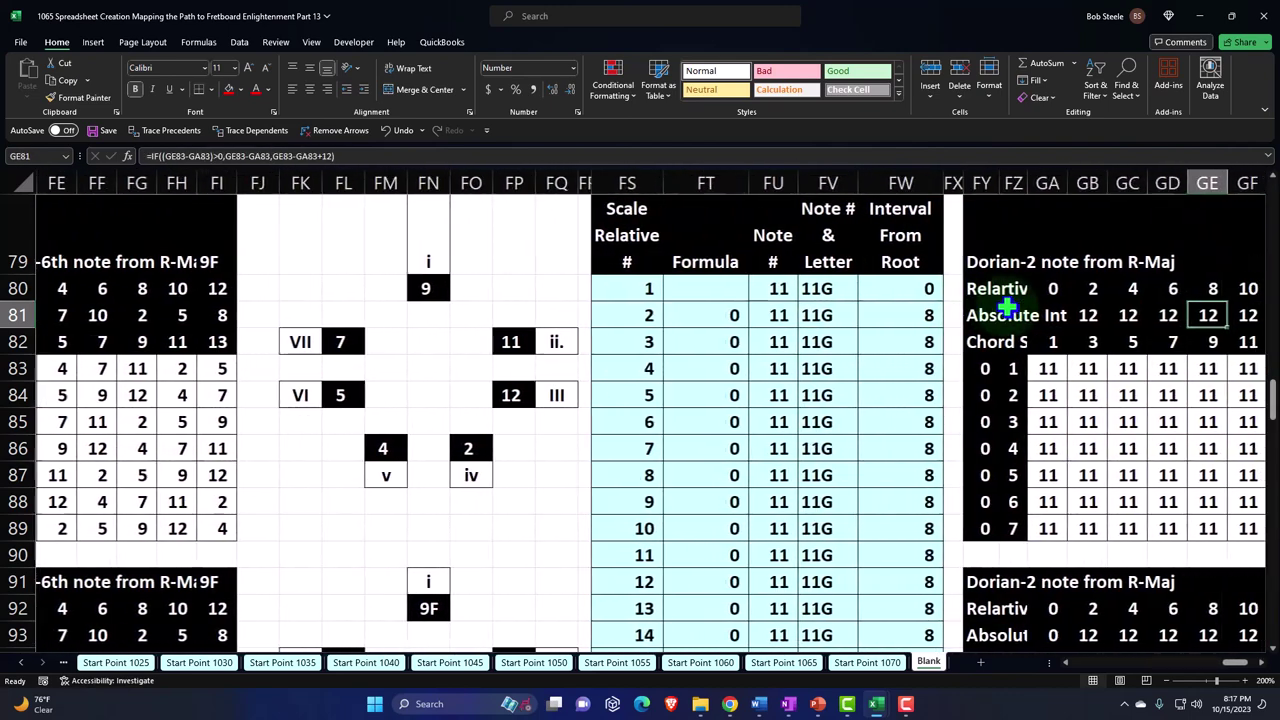
{"action": "key", "text": "Left"}
{"action": "key", "text": "Left"}
{"action": "key", "text": "Left"}
{"action": "key", "text": "Left"}
{"action": "key", "text": "Left"}
{"action": "key", "text": "Left"}
{"action": "key", "text": "Up"}
{"action": "key", "text": "Left"}
{"action": "key", "text": "Left"}
{"action": "key", "text": "Left"}
{"action": "key", "text": "Left"}
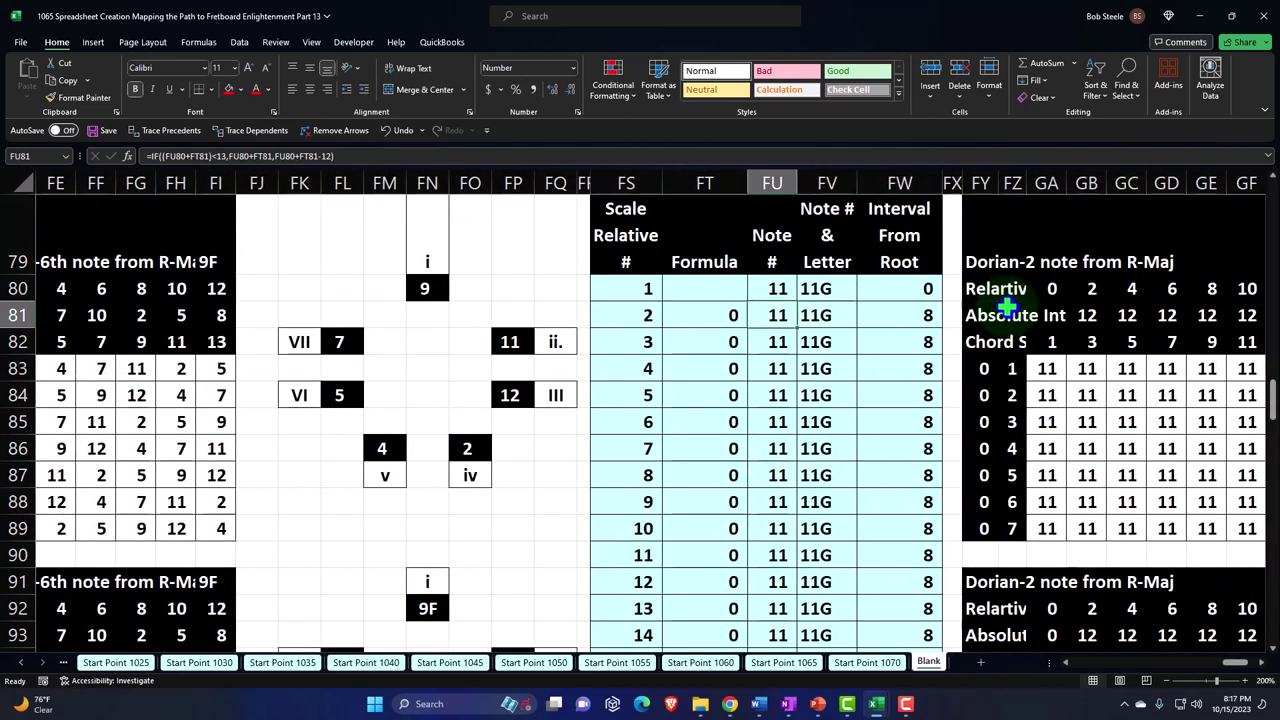
{"action": "type", "text": "="}
{"action": "key", "text": "Left"}
{"action": "key", "text": "Left"}
{"action": "key", "text": "Left"}
{"action": "key", "text": "Left"}
{"action": "key", "text": "Left"}
{"action": "key", "text": "Left"}
{"action": "key", "text": "Left"}
{"action": "key", "text": "Left"}
{"action": "key", "text": "Left"}
{"action": "key", "text": "Left"}
{"action": "key", "text": "Left"}
{"action": "key", "text": "Left"}
{"action": "key", "text": "Left"}
{"action": "key", "text": "Left"}
{"action": "key", "text": "Left"}
{"action": "key", "text": "Left"}
{"action": "key", "text": "Left"}
{"action": "key", "text": "Left"}
{"action": "key", "text": "Left"}
{"action": "key", "text": "Left"}
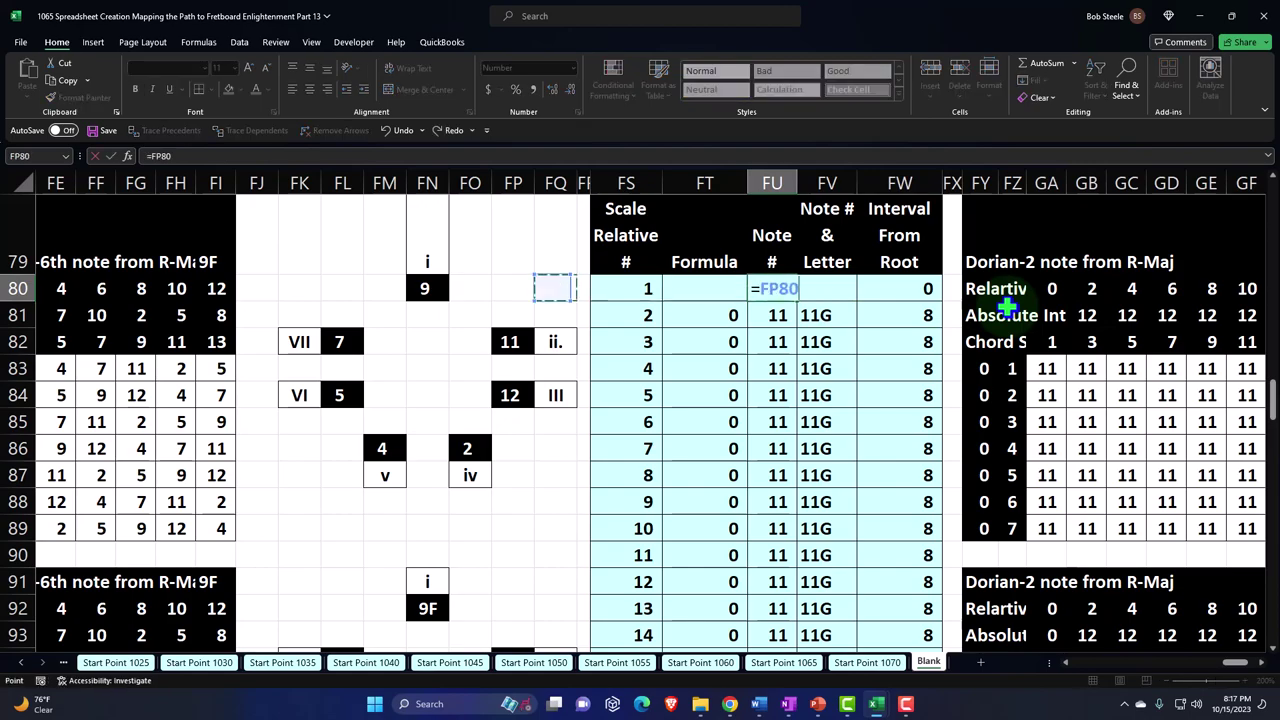
{"action": "key", "text": "Left"}
{"action": "key", "text": "Left"}
{"action": "key", "text": "Left"}
{"action": "key", "text": "Left"}
{"action": "key", "text": "Left"}
{"action": "key", "text": "Left"}
{"action": "key", "text": "Left"}
{"action": "key", "text": "Left"}
{"action": "key", "text": "Left"}
{"action": "key", "text": "Left"}
{"action": "key", "text": "Left"}
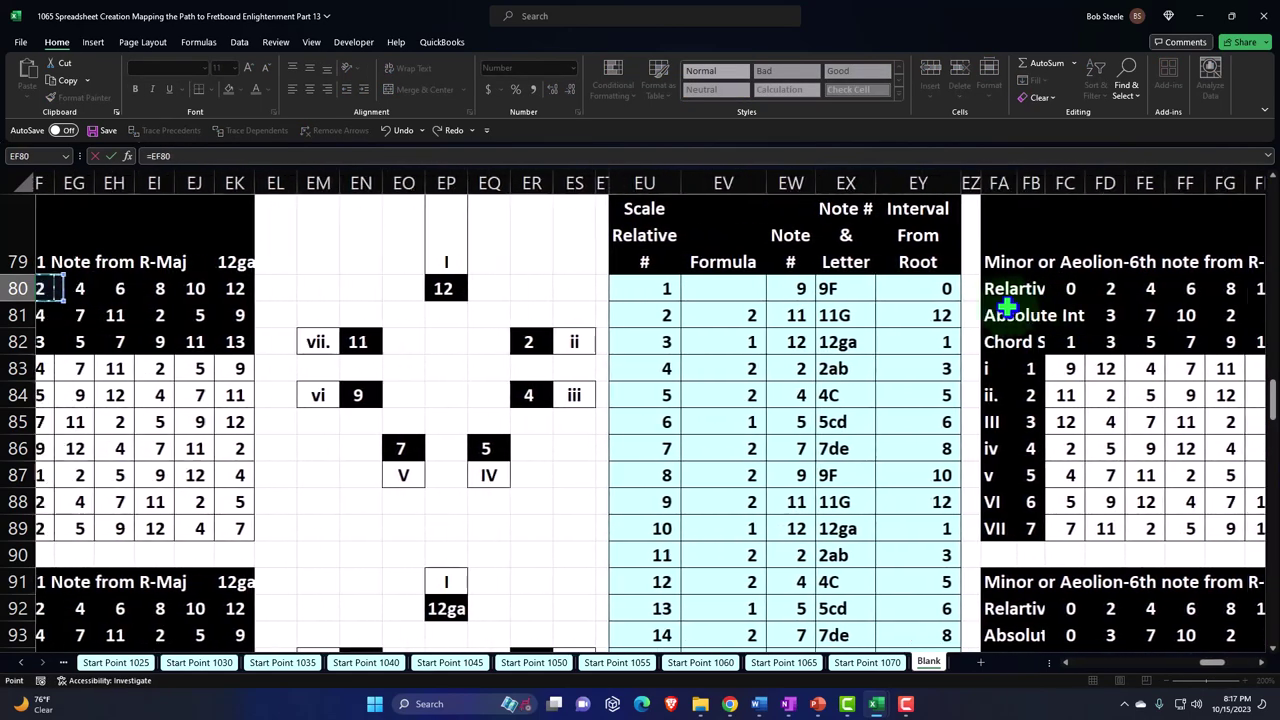
{"action": "key", "text": "Left"}
{"action": "key", "text": "Left"}
{"action": "key", "text": "Left"}
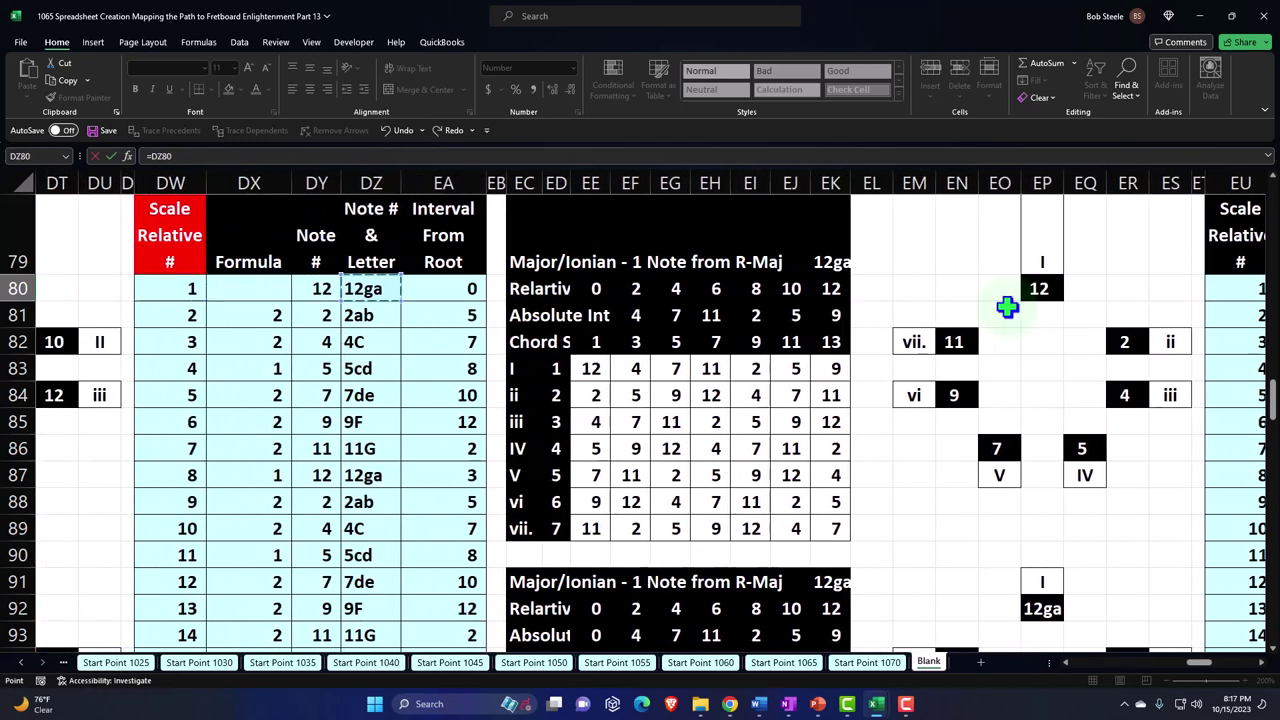
{"action": "key", "text": "Right"}
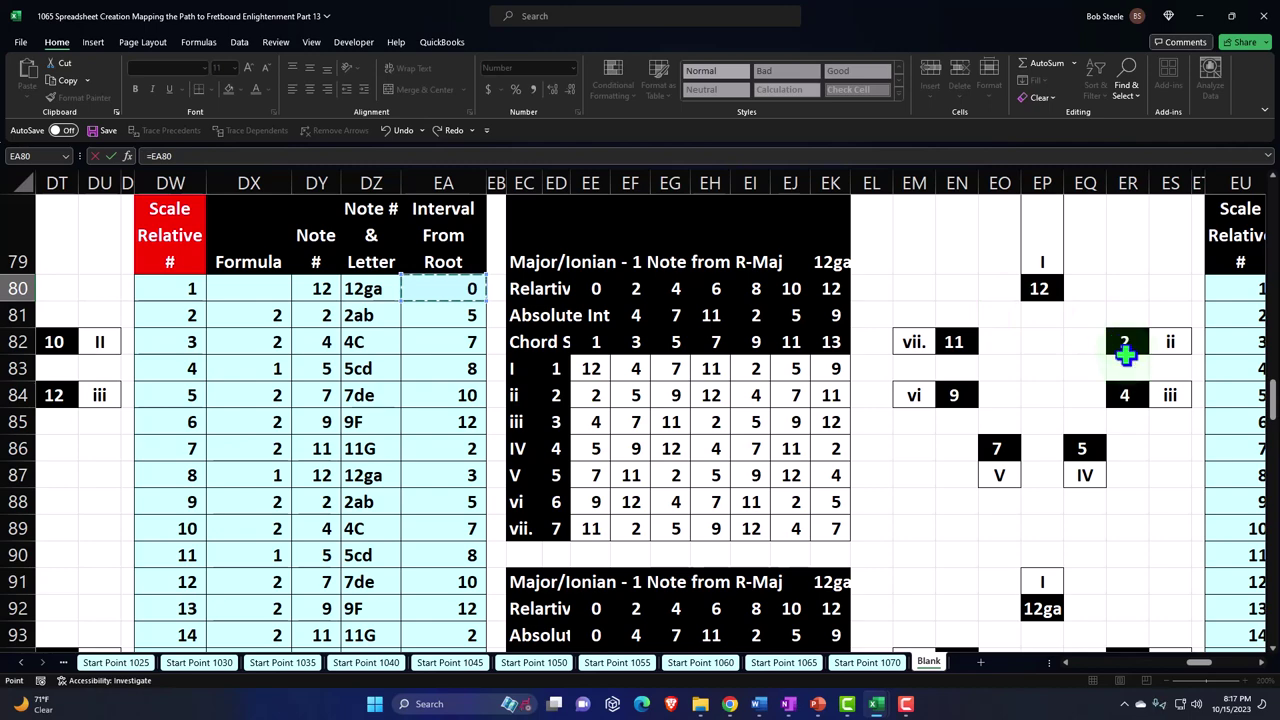
{"action": "left_click", "coordinate": [325, 313]}
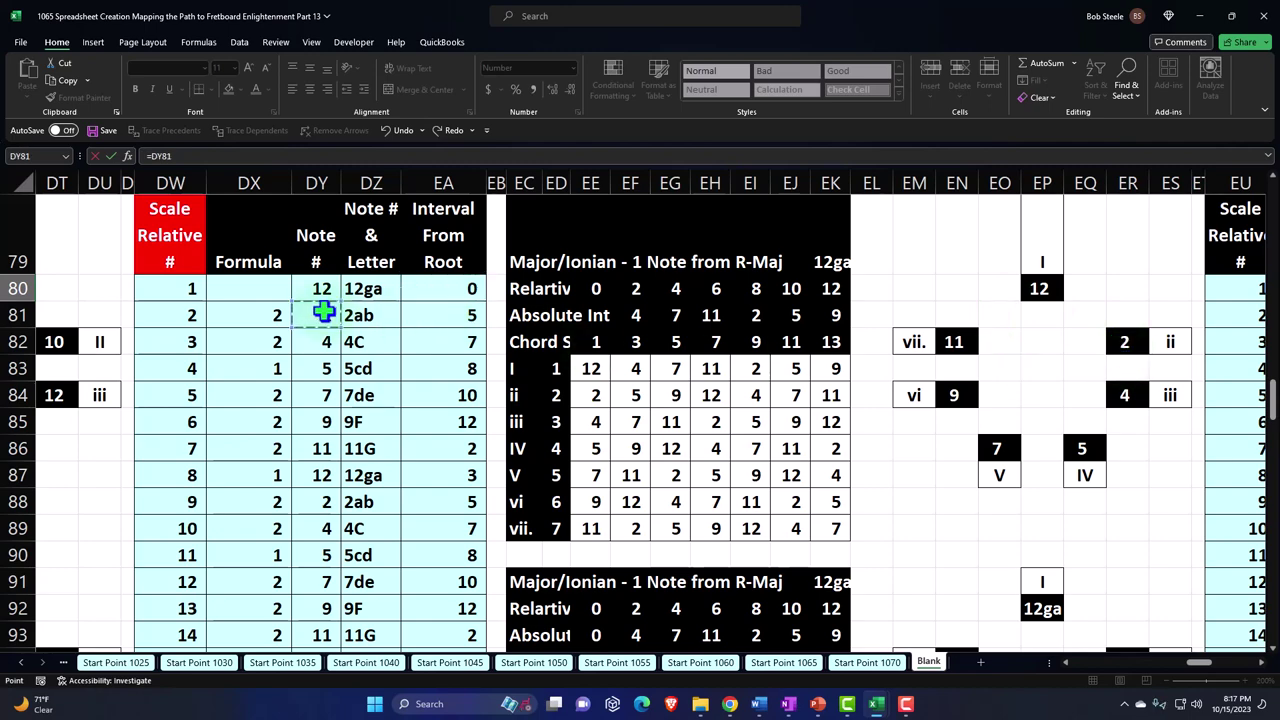
{"action": "key", "text": "Escape"}
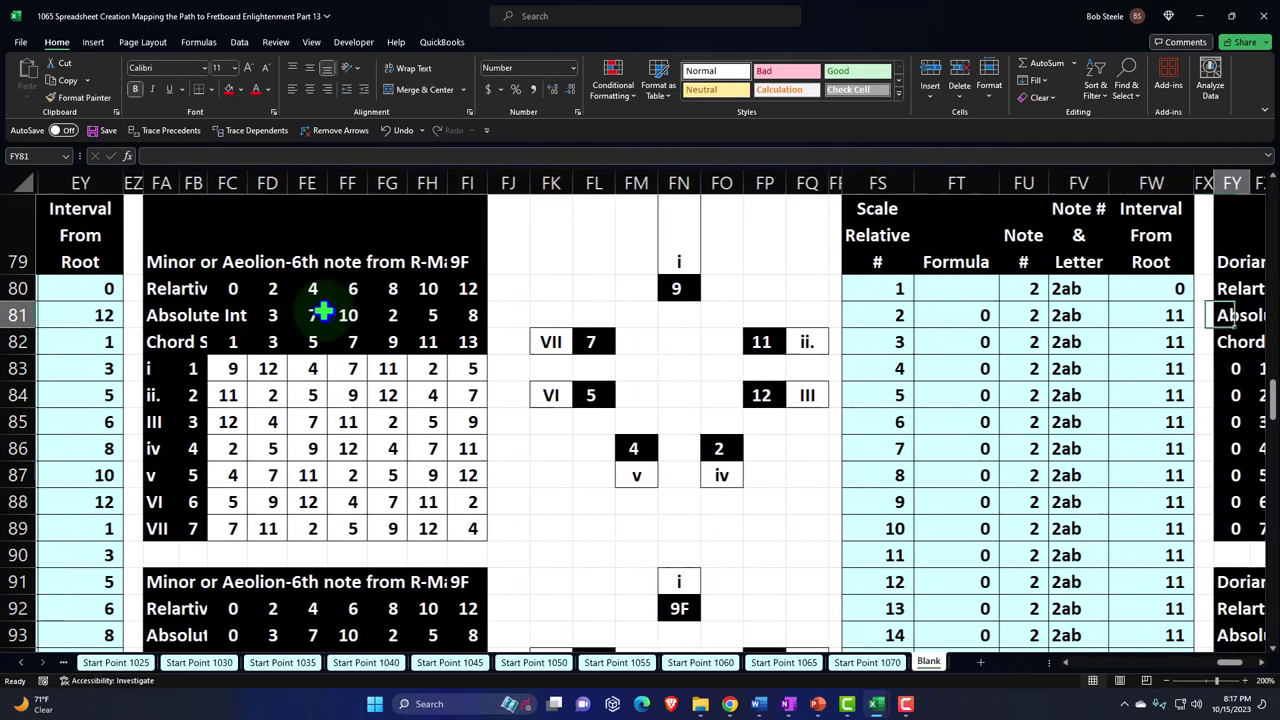
{"action": "key", "text": "Right"}
{"action": "key", "text": "Right"}
{"action": "key", "text": "Right"}
{"action": "key", "text": "Right"}
{"action": "key", "text": "Right"}
{"action": "key", "text": "Right"}
{"action": "key", "text": "Right"}
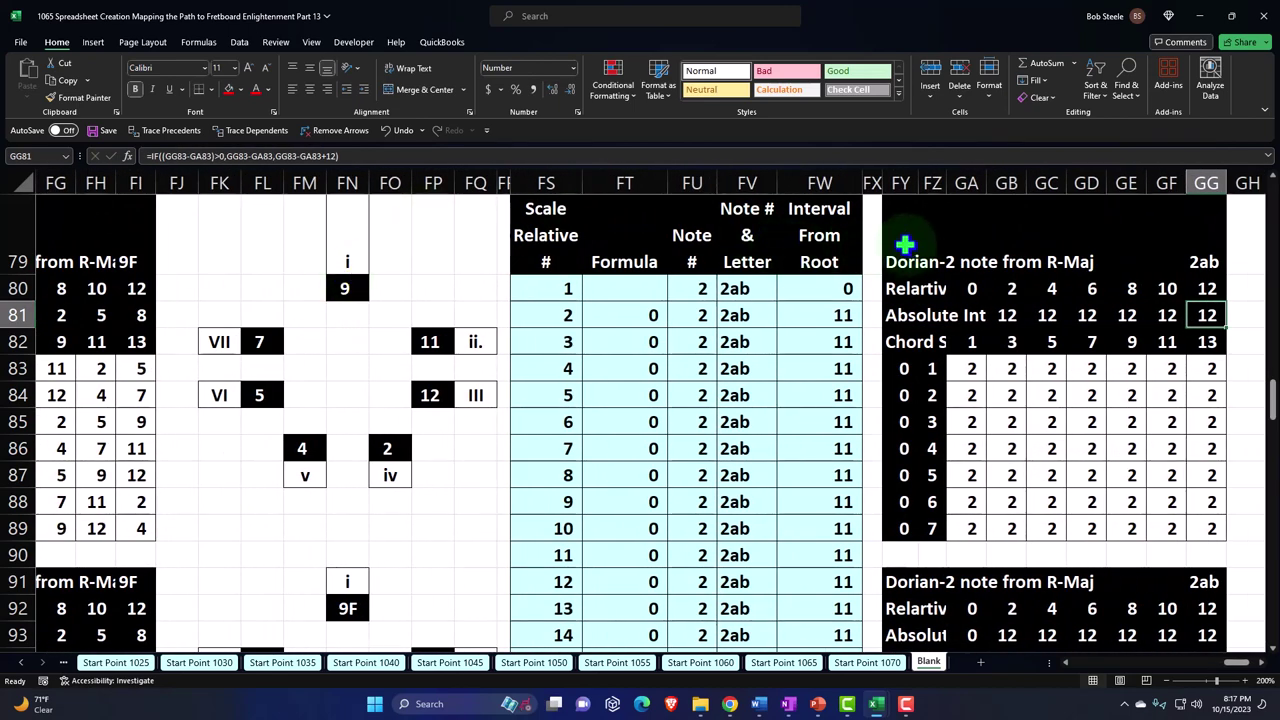
Step: Paste the title cell's formula into the first Dorian Formula step and fill it down
{"action": "left_click", "coordinate": [904, 244]}
{"action": "key", "text": "ctrl+c"}
{"action": "left_click", "coordinate": [654, 318]}
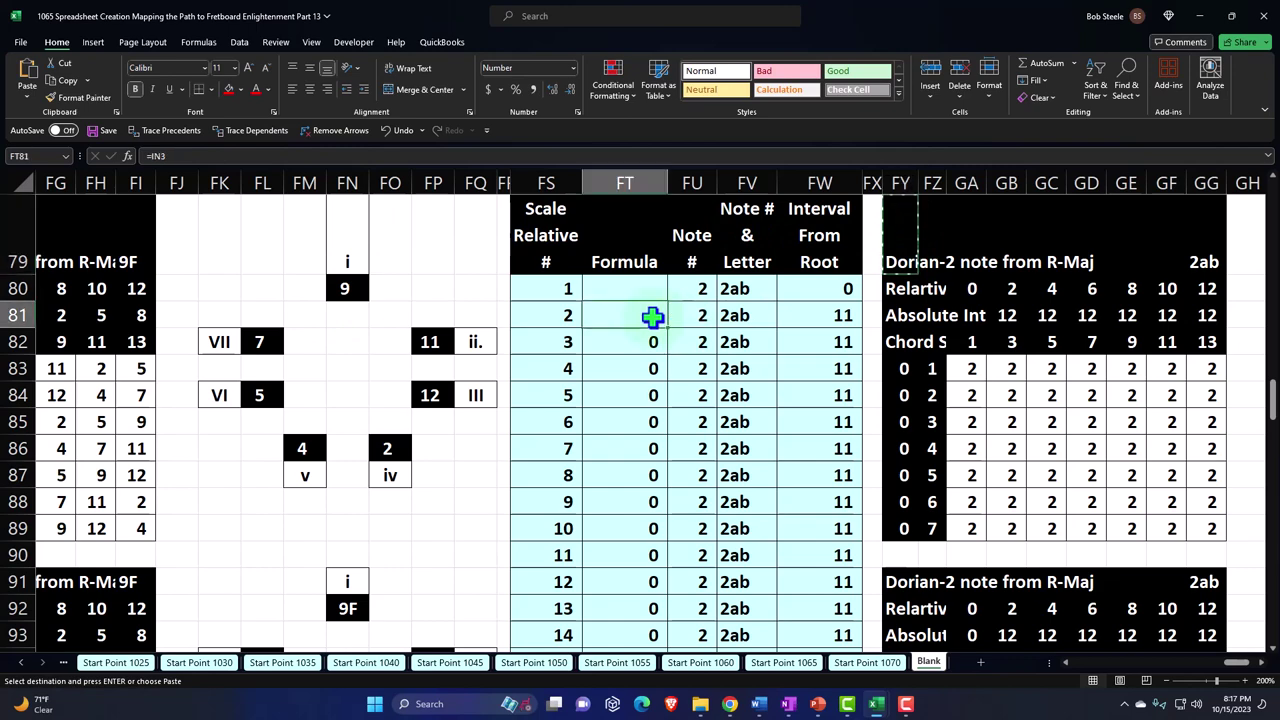
{"action": "right_click", "coordinate": [654, 318]}
{"action": "left_click", "coordinate": [724, 358]}
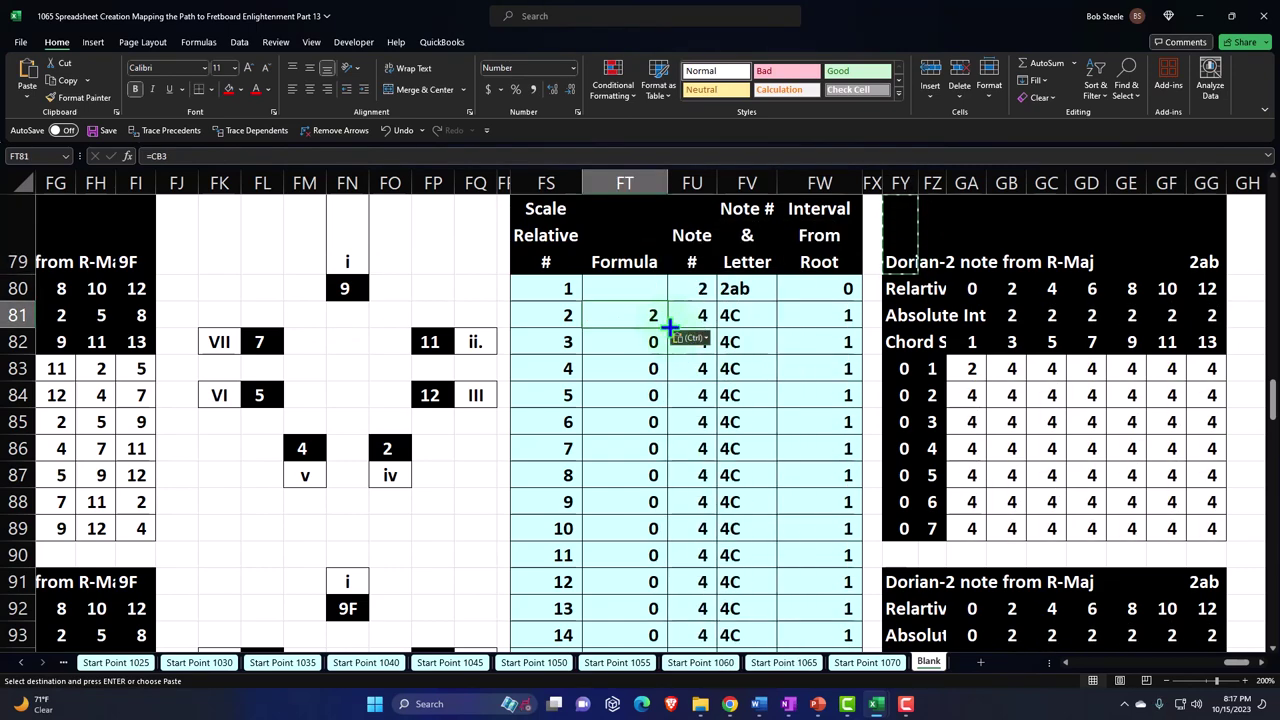
{"action": "double_click", "coordinate": [667, 328]}
{"action": "scroll", "coordinate": [792, 400], "scroll_direction": "down", "scroll_amount": 3}
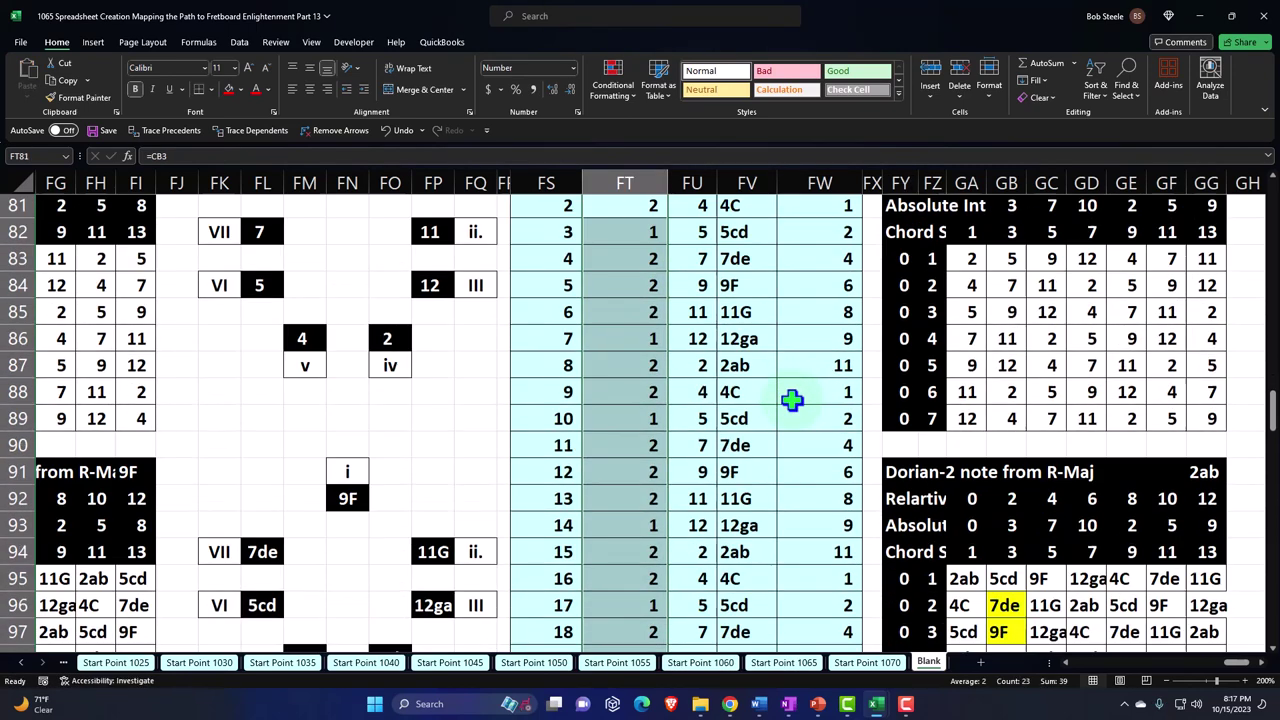
{"action": "scroll", "coordinate": [792, 400], "scroll_direction": "up", "scroll_amount": 3}
{"action": "left_click", "coordinate": [652, 315]}
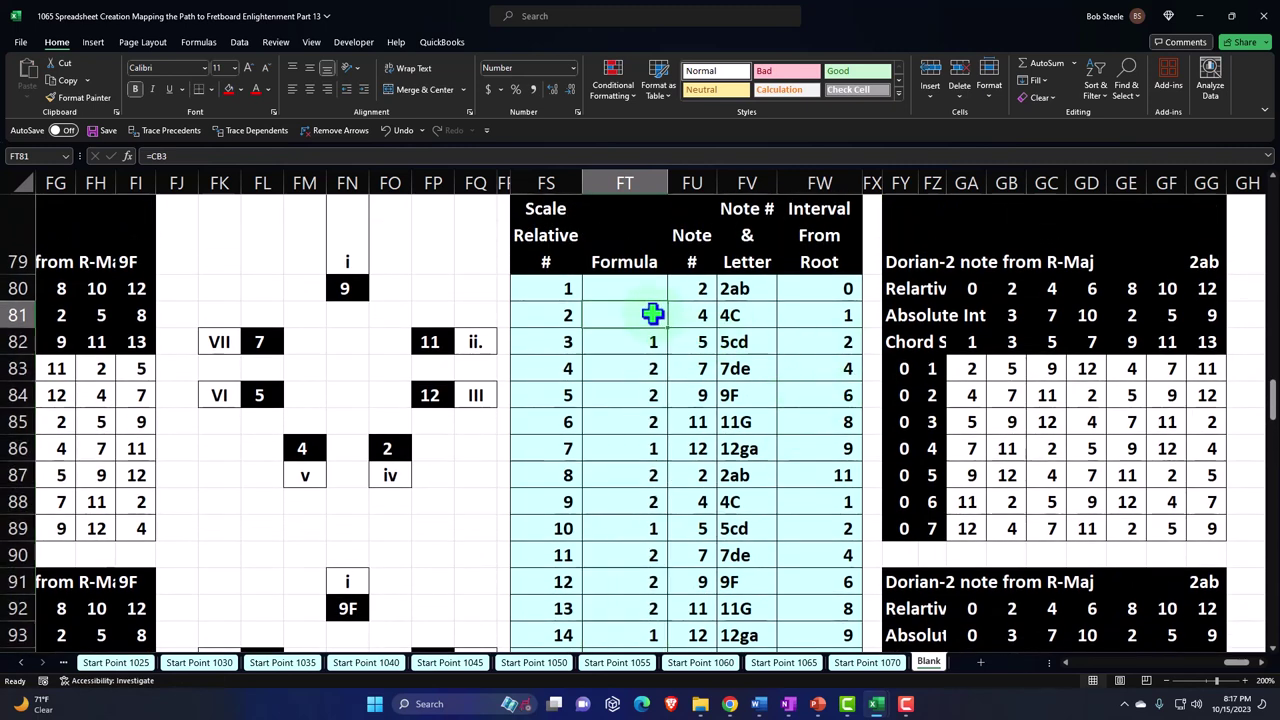
{"action": "key", "text": "ctrl+c"}
Step: Paste the chord numeral formula into FY83 and fill FY83:FY89 with i through VII
{"action": "left_click", "coordinate": [903, 367]}
{"action": "right_click", "coordinate": [903, 367]}
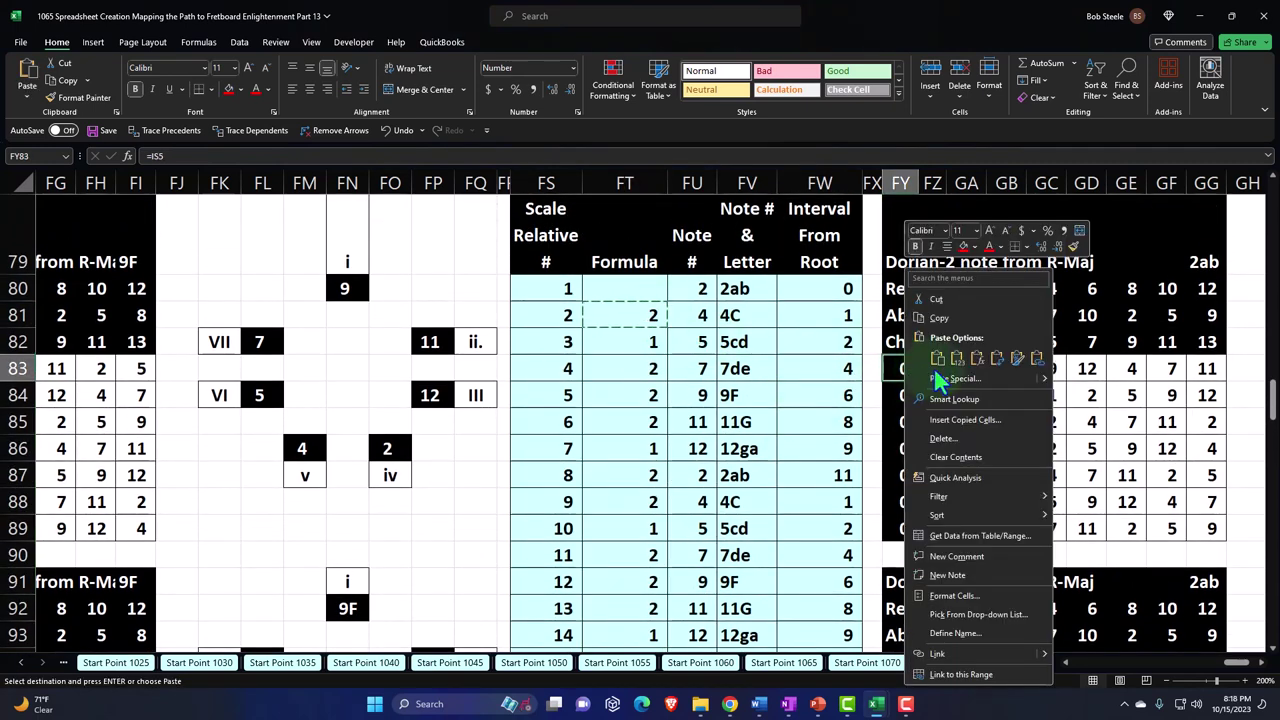
{"action": "left_click", "coordinate": [976, 359]}
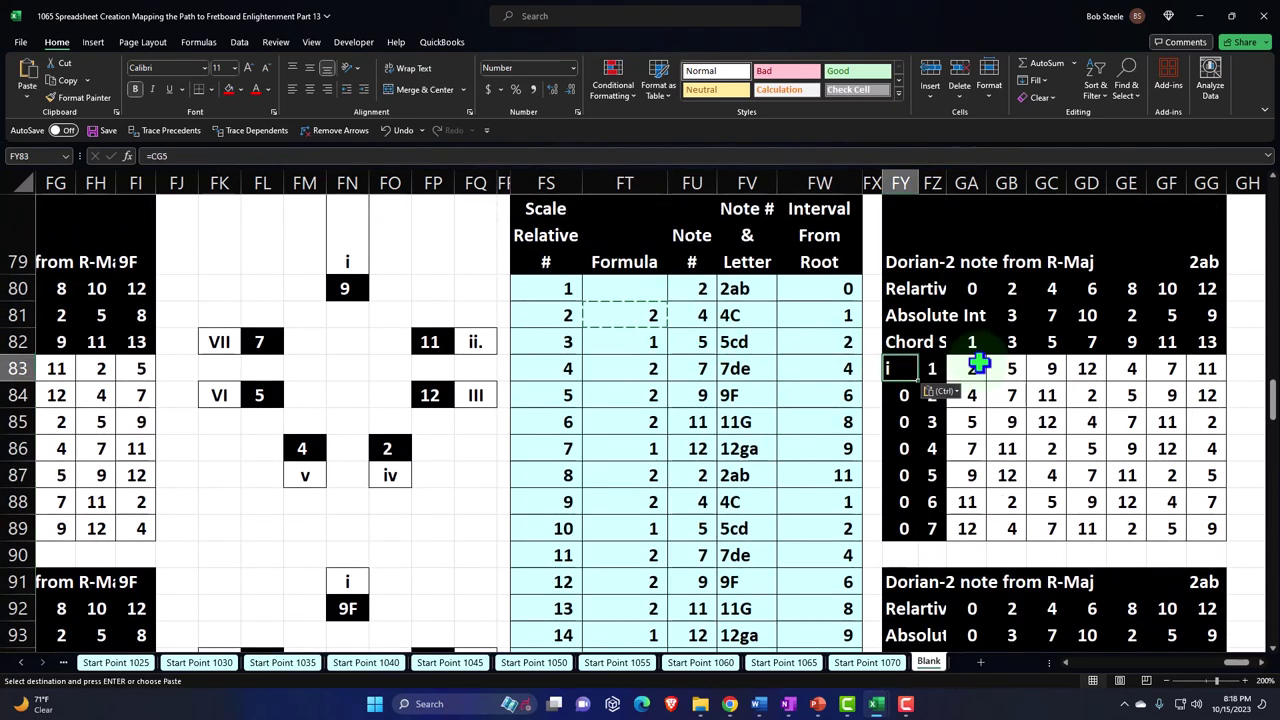
{"action": "double_click", "coordinate": [921, 381]}
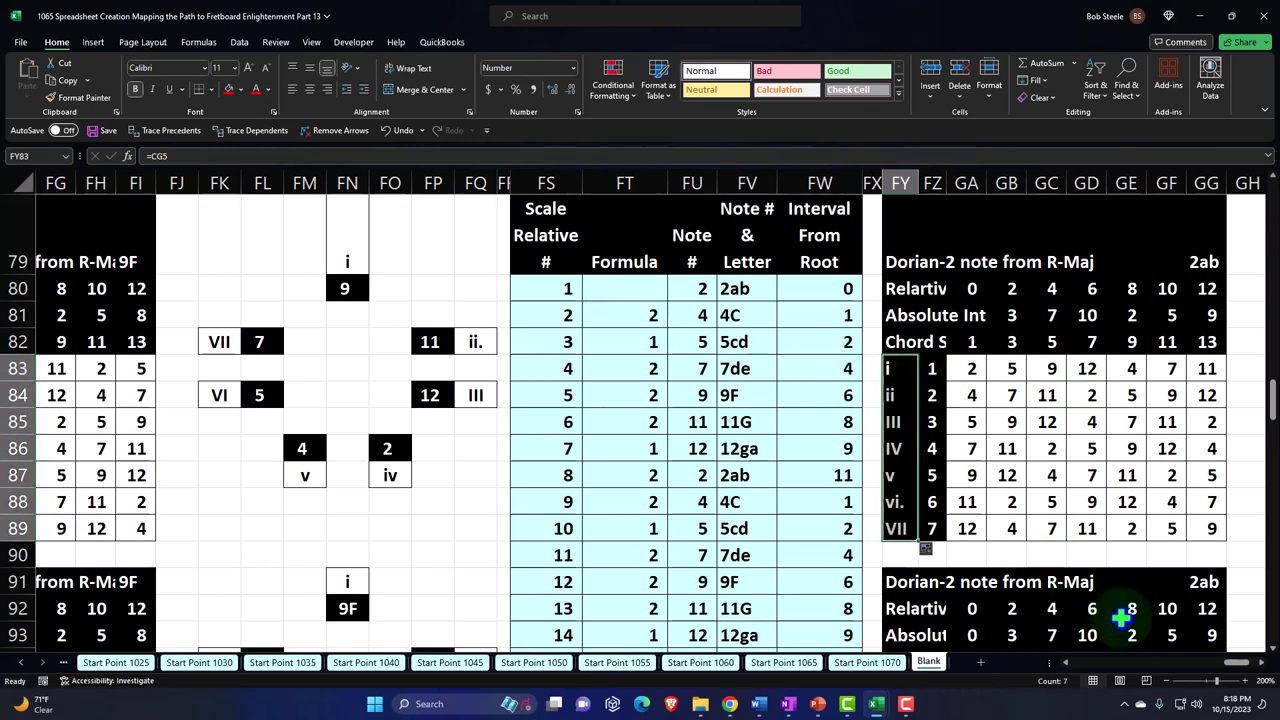
{"action": "scroll", "coordinate": [1222, 678], "scroll_direction": "right", "scroll_amount": 3}
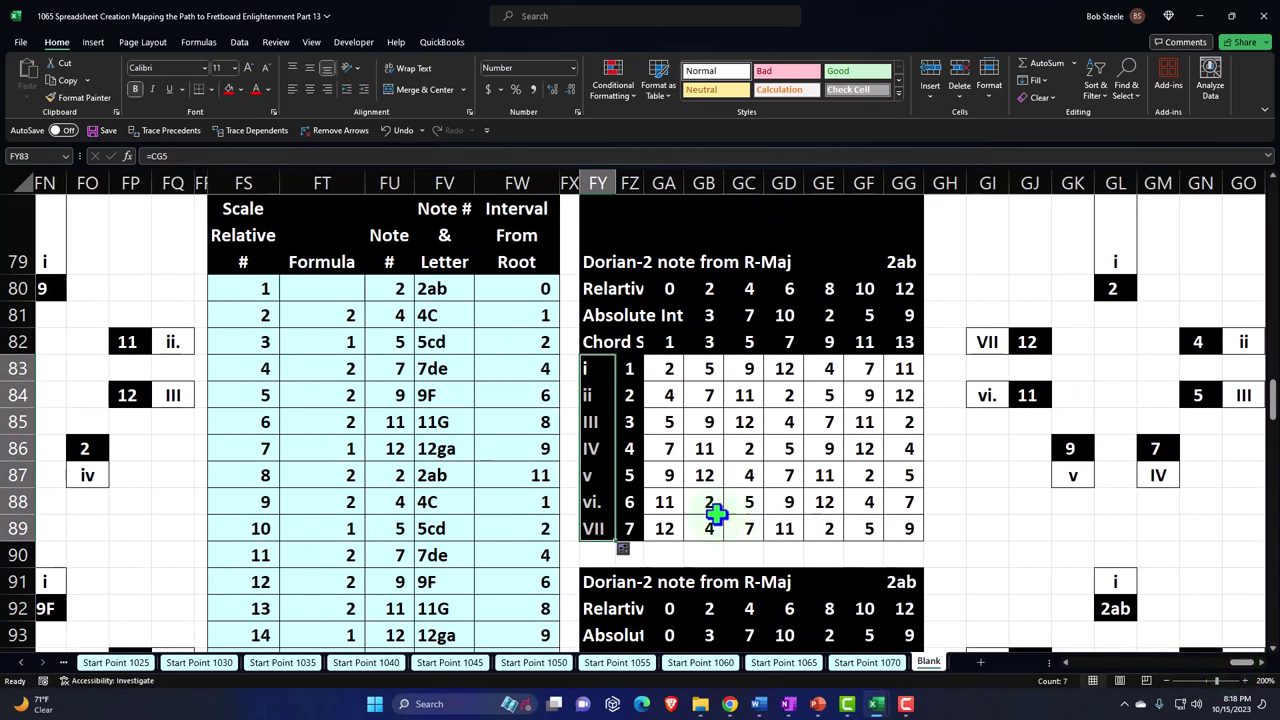
{"action": "left_click", "coordinate": [585, 395]}
Step: Move back left across the earlier mode tables to the Phrygian-3 note column
{"action": "key", "text": "Left"}
{"action": "key", "text": "Left"}
{"action": "key", "text": "Left"}
{"action": "key", "text": "Left"}
{"action": "key", "text": "Left"}
{"action": "key", "text": "Left"}
{"action": "key", "text": "Left"}
{"action": "key", "text": "Left"}
{"action": "key", "text": "Left"}
{"action": "key", "text": "Left"}
{"action": "key", "text": "Left"}
{"action": "key", "text": "Left"}
{"action": "key", "text": "Left"}
{"action": "key", "text": "Left"}
{"action": "key", "text": "Left"}
{"action": "key", "text": "Left"}
{"action": "key", "text": "Left"}
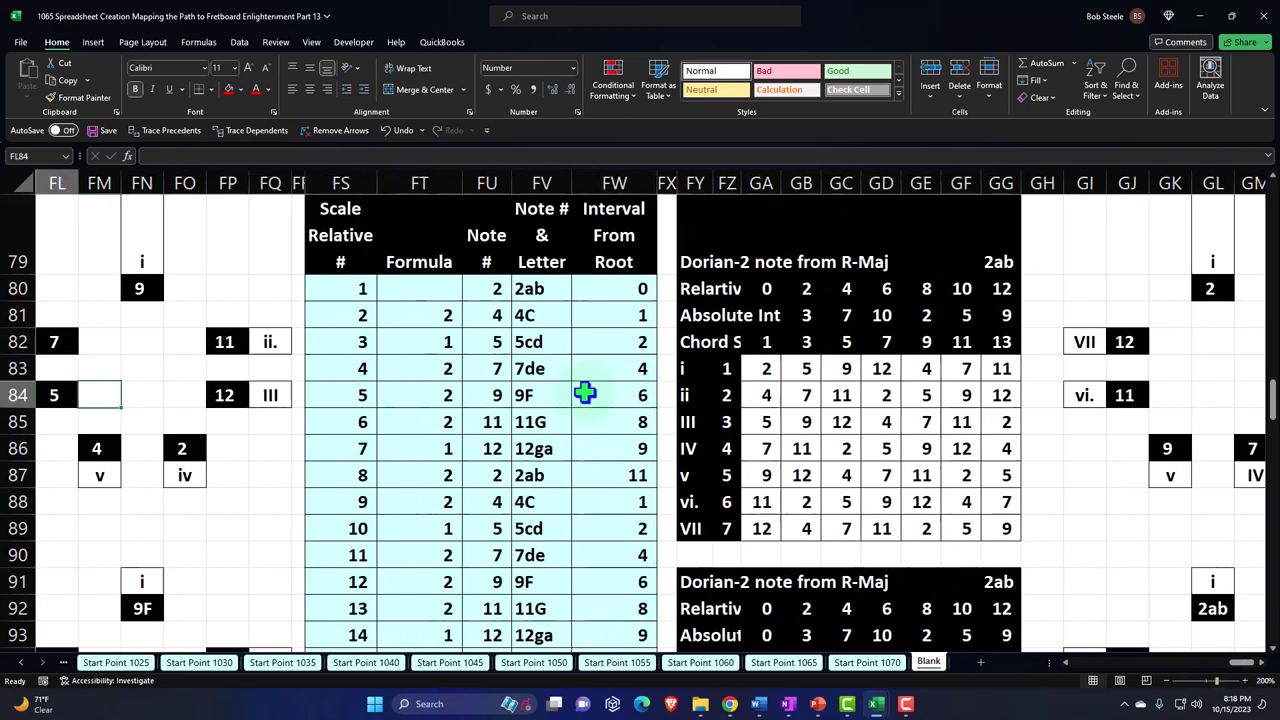
{"action": "key", "text": "Left"}
{"action": "key", "text": "Left"}
{"action": "key", "text": "Left"}
{"action": "key", "text": "Left"}
{"action": "key", "text": "Left"}
{"action": "key", "text": "Left"}
{"action": "key", "text": "Left"}
{"action": "key", "text": "Left"}
{"action": "key", "text": "Left"}
{"action": "key", "text": "Left"}
{"action": "key", "text": "Left"}
{"action": "key", "text": "Left"}
{"action": "key", "text": "Left"}
{"action": "key", "text": "Left"}
{"action": "key", "text": "Left"}
{"action": "key", "text": "Left"}
{"action": "key", "text": "Left"}
{"action": "key", "text": "Left"}
{"action": "key", "text": "Left"}
{"action": "key", "text": "Left"}
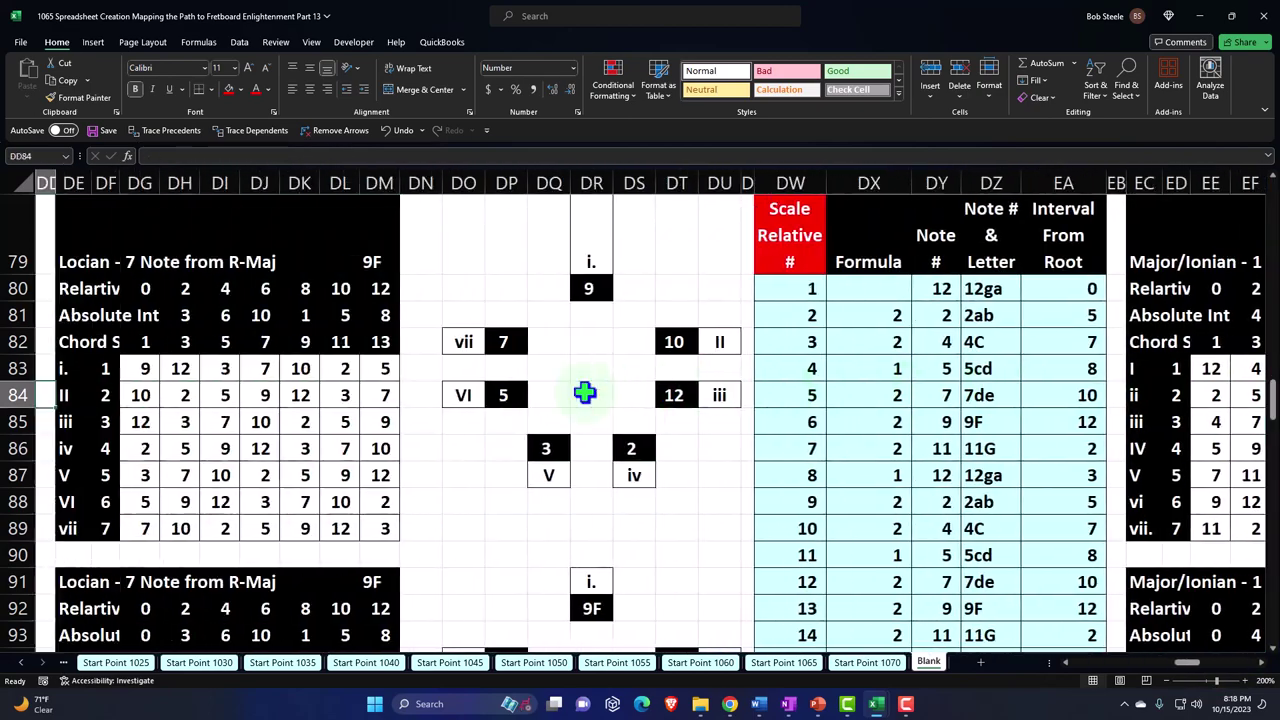
{"action": "key", "text": "Left"}
{"action": "key", "text": "Left"}
{"action": "key", "text": "Left"}
{"action": "key", "text": "Left"}
{"action": "key", "text": "Left"}
{"action": "key", "text": "Left"}
{"action": "key", "text": "Left"}
{"action": "key", "text": "Left"}
{"action": "key", "text": "Left"}
{"action": "key", "text": "Left"}
{"action": "key", "text": "Left"}
{"action": "key", "text": "Left"}
{"action": "key", "text": "Left"}
{"action": "key", "text": "Left"}
{"action": "key", "text": "Left"}
{"action": "key", "text": "Left"}
{"action": "key", "text": "Left"}
{"action": "key", "text": "Left"}
{"action": "key", "text": "Left"}
{"action": "key", "text": "Left"}
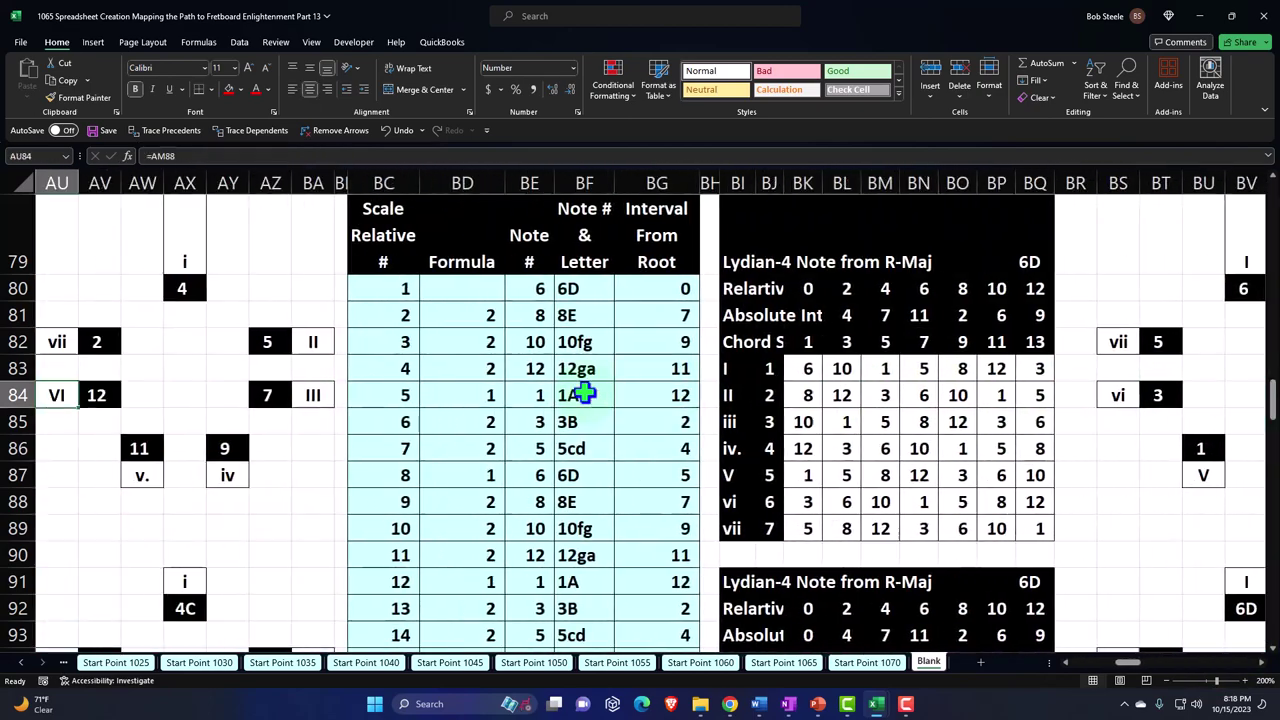
{"action": "key", "text": "Left"}
{"action": "key", "text": "Left"}
{"action": "key", "text": "Left"}
{"action": "key", "text": "Left"}
{"action": "key", "text": "Left"}
{"action": "key", "text": "Left"}
{"action": "key", "text": "Left"}
{"action": "key", "text": "Left"}
{"action": "key", "text": "Left"}
{"action": "key", "text": "Left"}
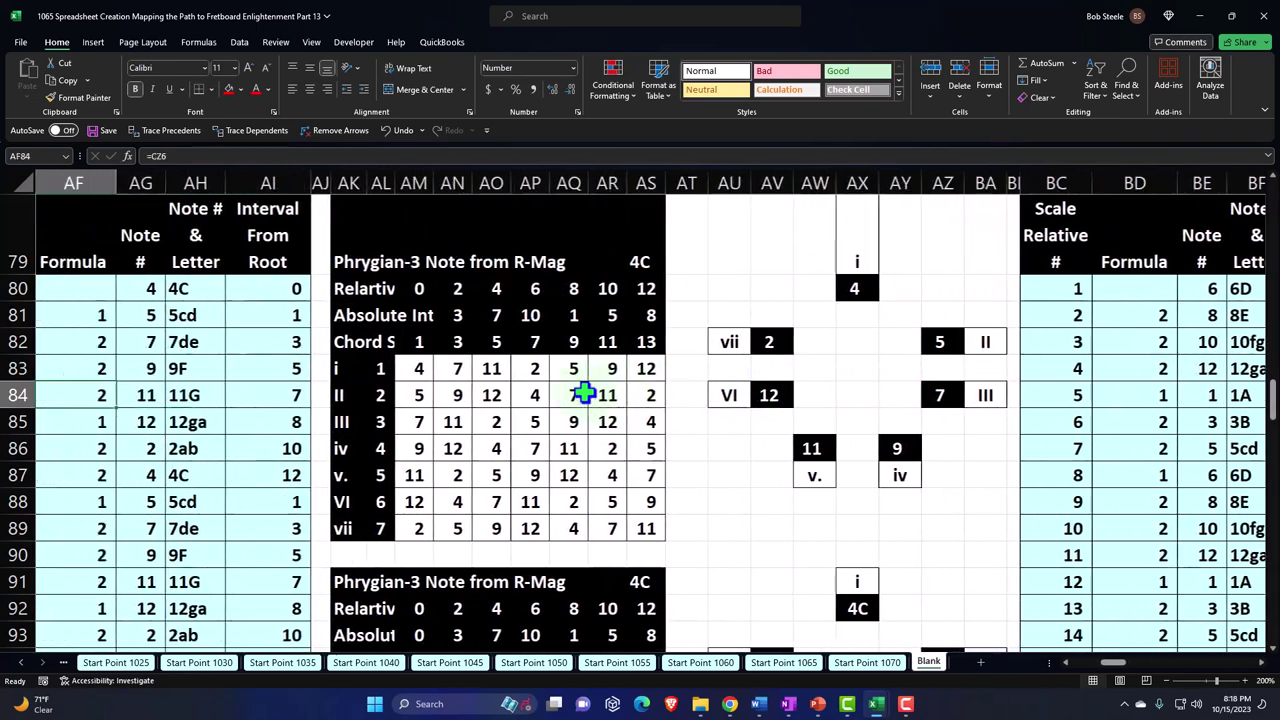
{"action": "key", "text": "Left"}
{"action": "key", "text": "Right"}
{"action": "key", "text": "Right"}
{"action": "key", "text": "Right"}
{"action": "key", "text": "Right"}
{"action": "key", "text": "Right"}
{"action": "key", "text": "Right"}
{"action": "key", "text": "Right"}
{"action": "key", "text": "Right"}
{"action": "key", "text": "Right"}
{"action": "key", "text": "Right"}
{"action": "key", "text": "Right"}
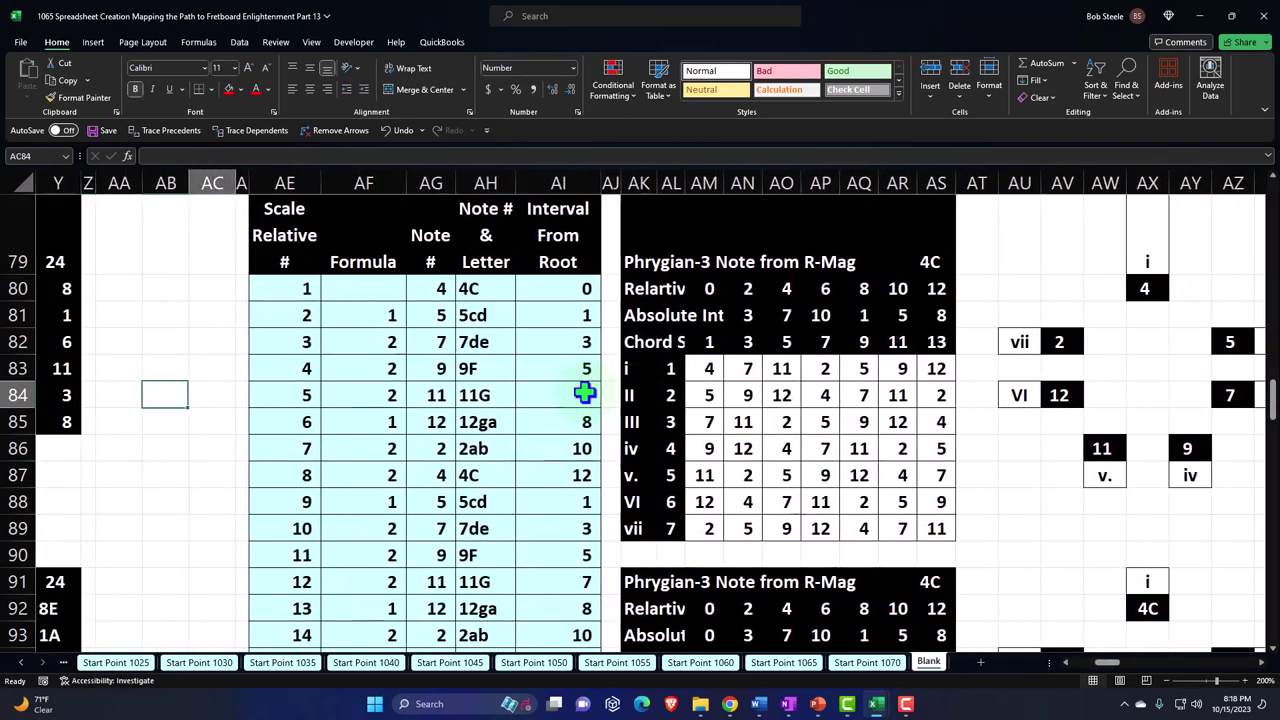
{"action": "key", "text": "Left"}
{"action": "key", "text": "Left"}
{"action": "key", "text": "Left"}
{"action": "key", "text": "Left"}
{"action": "key", "text": "Left"}
{"action": "key", "text": "Left"}
{"action": "key", "text": "Left"}
{"action": "key", "text": "Left"}
{"action": "key", "text": "Left"}
{"action": "key", "text": "Left"}
{"action": "key", "text": "Left"}
{"action": "key", "text": "Left"}
{"action": "key", "text": "Left"}
{"action": "key", "text": "Left"}
{"action": "key", "text": "Left"}
Step: Move right through the Lydian-4 grid to its root note cell BE80
{"action": "key", "text": "Right"}
{"action": "key", "text": "Right"}
{"action": "key", "text": "Right"}
{"action": "key", "text": "Right"}
{"action": "key", "text": "Right"}
{"action": "key", "text": "Right"}
{"action": "key", "text": "Right"}
{"action": "key", "text": "Right"}
{"action": "key", "text": "Right"}
{"action": "key", "text": "Right"}
{"action": "key", "text": "Right"}
{"action": "key", "text": "Right"}
{"action": "key", "text": "Right"}
{"action": "key", "text": "Right"}
{"action": "key", "text": "Right"}
{"action": "key", "text": "Right"}
{"action": "key", "text": "Right"}
{"action": "key", "text": "Right"}
{"action": "key", "text": "Right"}
{"action": "key", "text": "Right"}
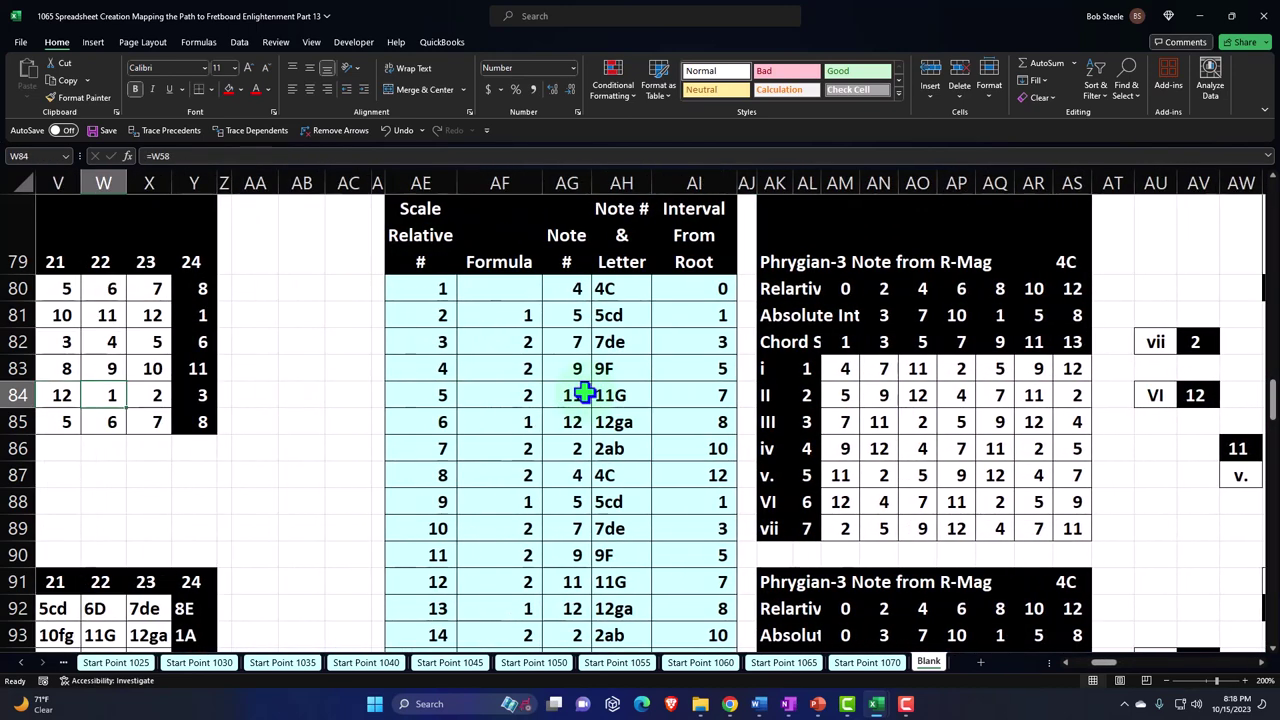
{"action": "key", "text": "Right"}
{"action": "key", "text": "Right"}
{"action": "key", "text": "Right"}
{"action": "key", "text": "Right"}
{"action": "key", "text": "Right"}
{"action": "key", "text": "Right"}
{"action": "key", "text": "Right"}
{"action": "key", "text": "Right"}
{"action": "key", "text": "Right"}
{"action": "key", "text": "Right"}
{"action": "key", "text": "Right"}
{"action": "key", "text": "Right"}
{"action": "key", "text": "Right"}
{"action": "key", "text": "Right"}
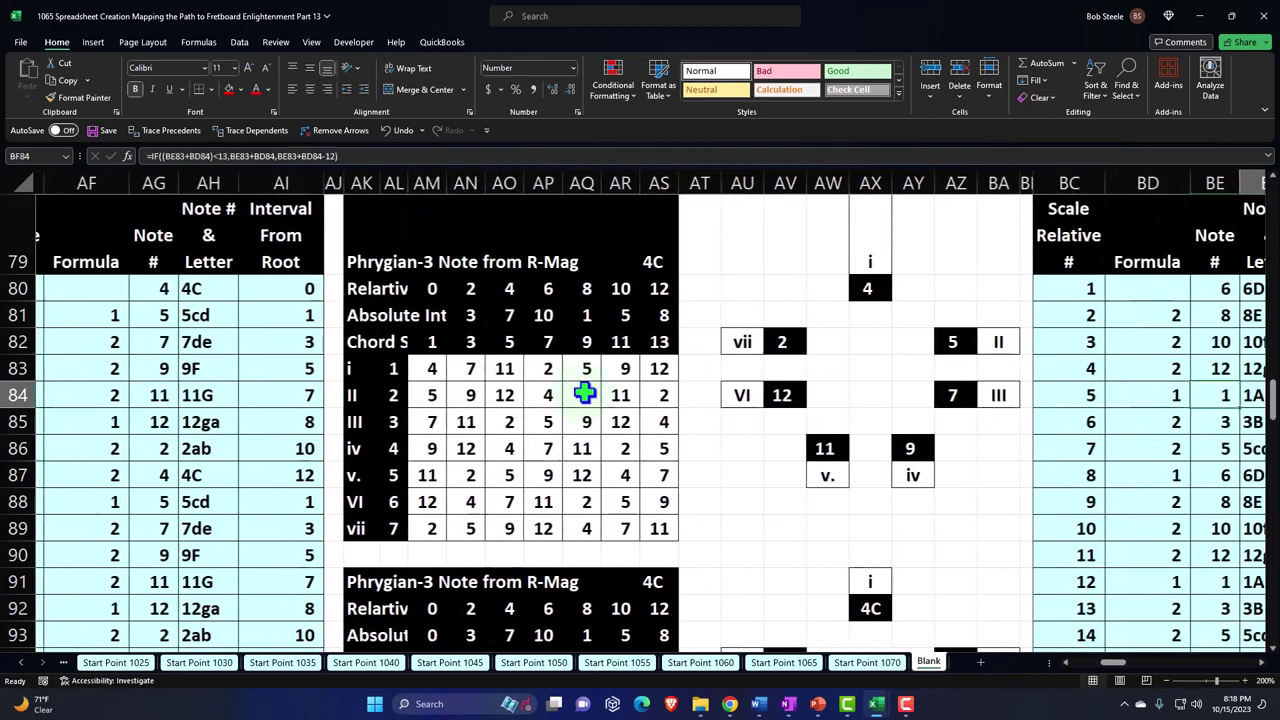
{"action": "key", "text": "Right"}
{"action": "key", "text": "Right"}
{"action": "key", "text": "Right"}
{"action": "key", "text": "Right"}
{"action": "key", "text": "Right"}
{"action": "key", "text": "Right"}
{"action": "key", "text": "Right"}
{"action": "key", "text": "Right"}
{"action": "key", "text": "Right"}
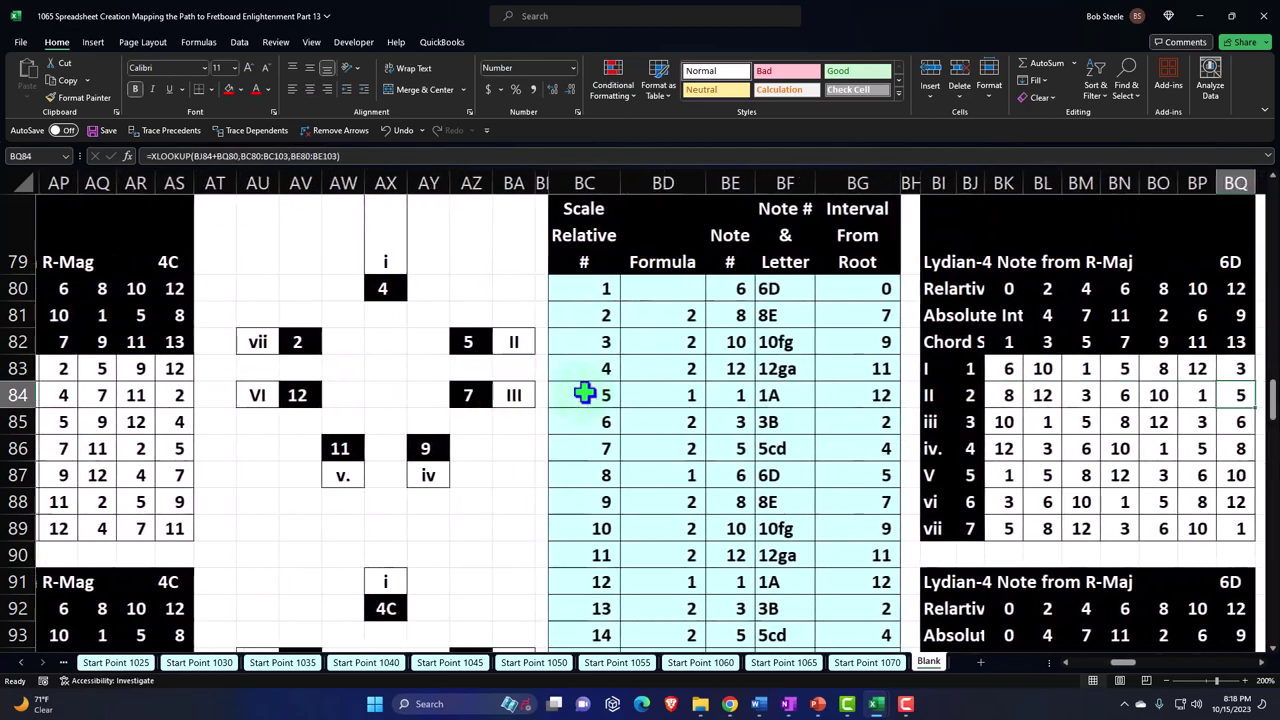
{"action": "key", "text": "Right"}
{"action": "key", "text": "Right"}
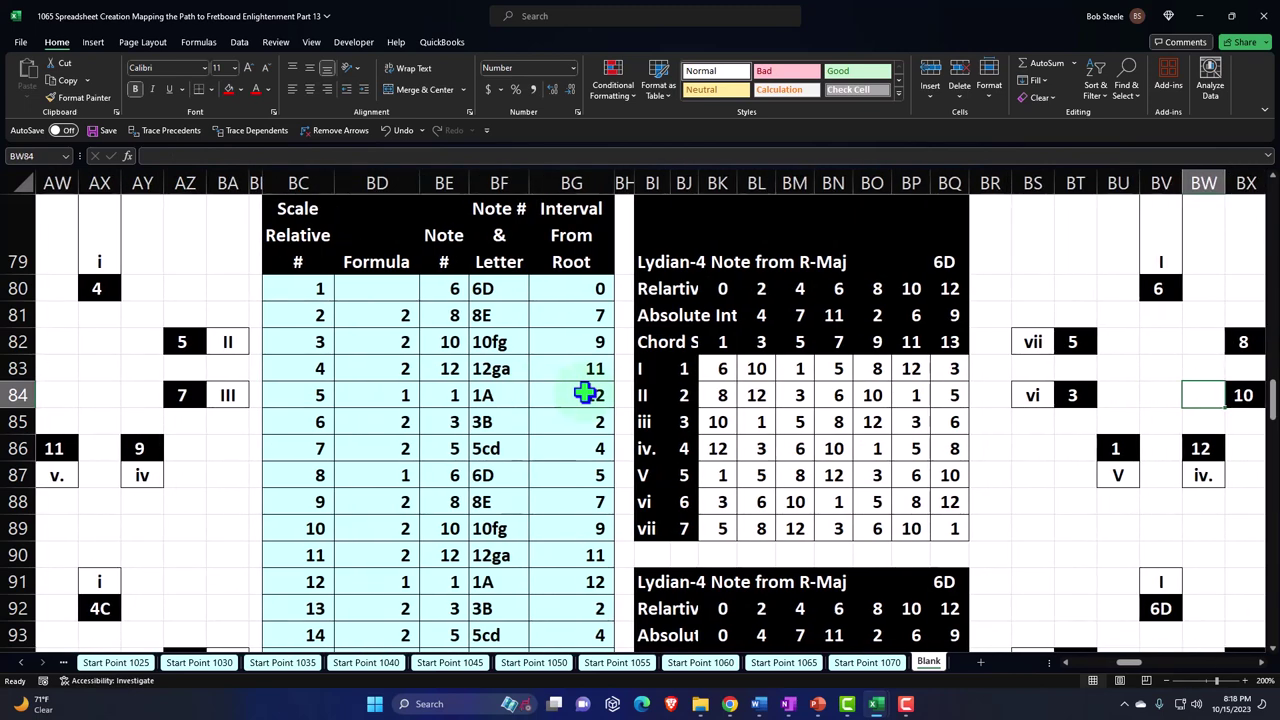
{"action": "key", "text": "Left"}
{"action": "key", "text": "Left"}
{"action": "key", "text": "Left"}
{"action": "key", "text": "Left"}
{"action": "key", "text": "Left"}
{"action": "key", "text": "Left"}
{"action": "key", "text": "Left"}
{"action": "key", "text": "Left"}
{"action": "key", "text": "Left"}
{"action": "key", "text": "Left"}
{"action": "key", "text": "Left"}
{"action": "key", "text": "Left"}
{"action": "key", "text": "Left"}
{"action": "key", "text": "Left"}
{"action": "key", "text": "Left"}
{"action": "key", "text": "Left"}
{"action": "key", "text": "Up"}
{"action": "key", "text": "Up"}
{"action": "key", "text": "Up"}
{"action": "key", "text": "Up"}
{"action": "key", "text": "Up"}
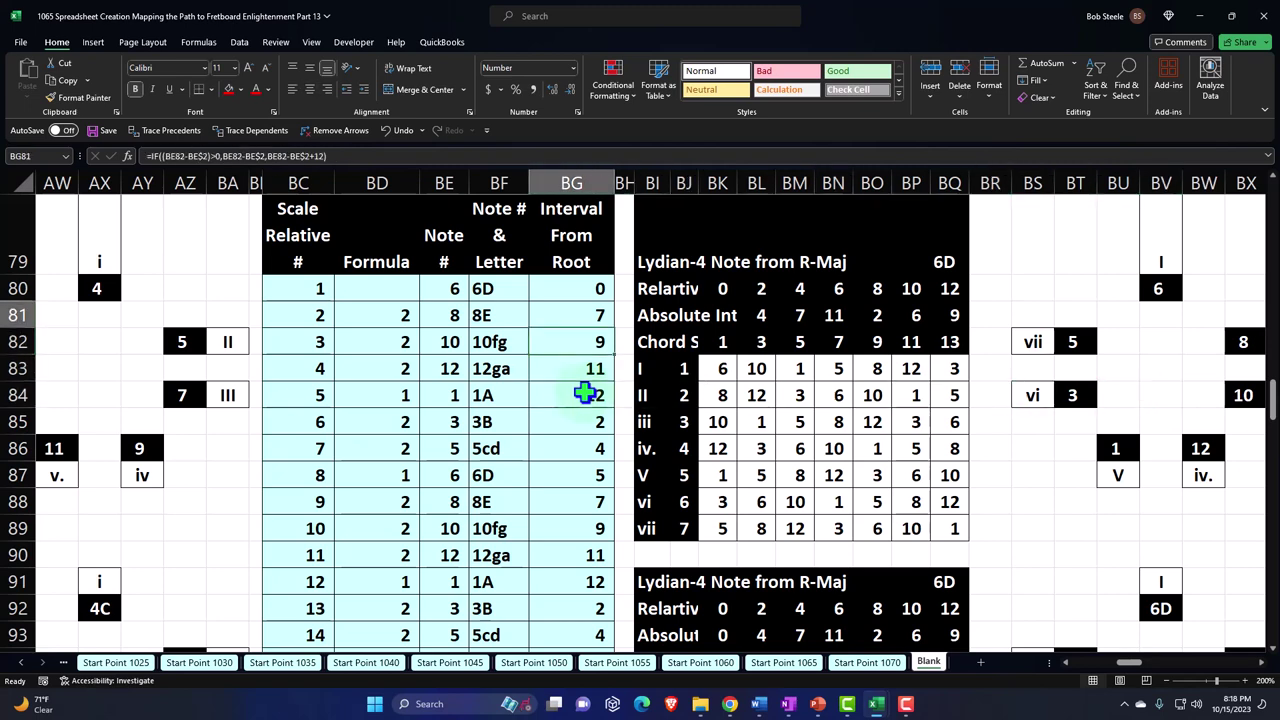
{"action": "key", "text": "Down"}
{"action": "key", "text": "Left"}
{"action": "key", "text": "Left"}
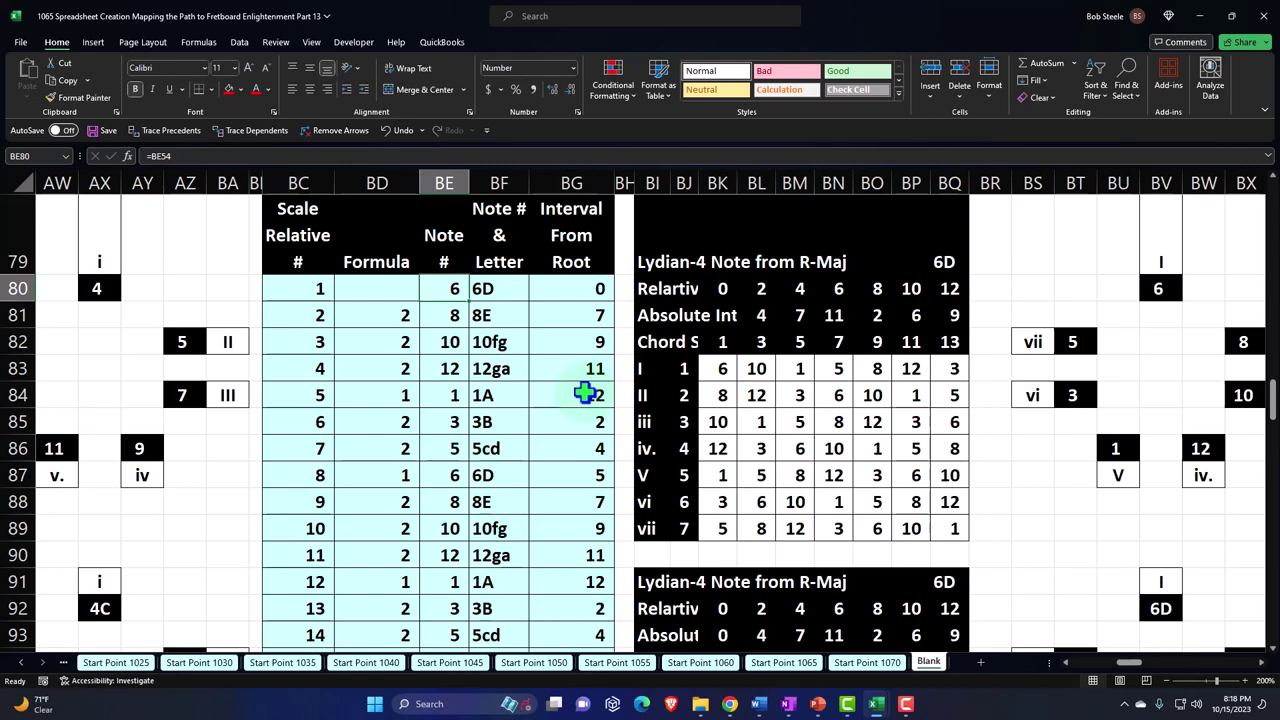
Step: Set Lydian-4 root BE80 to =ER84, the Ionian iii value 4C
{"action": "type", "text": "="}
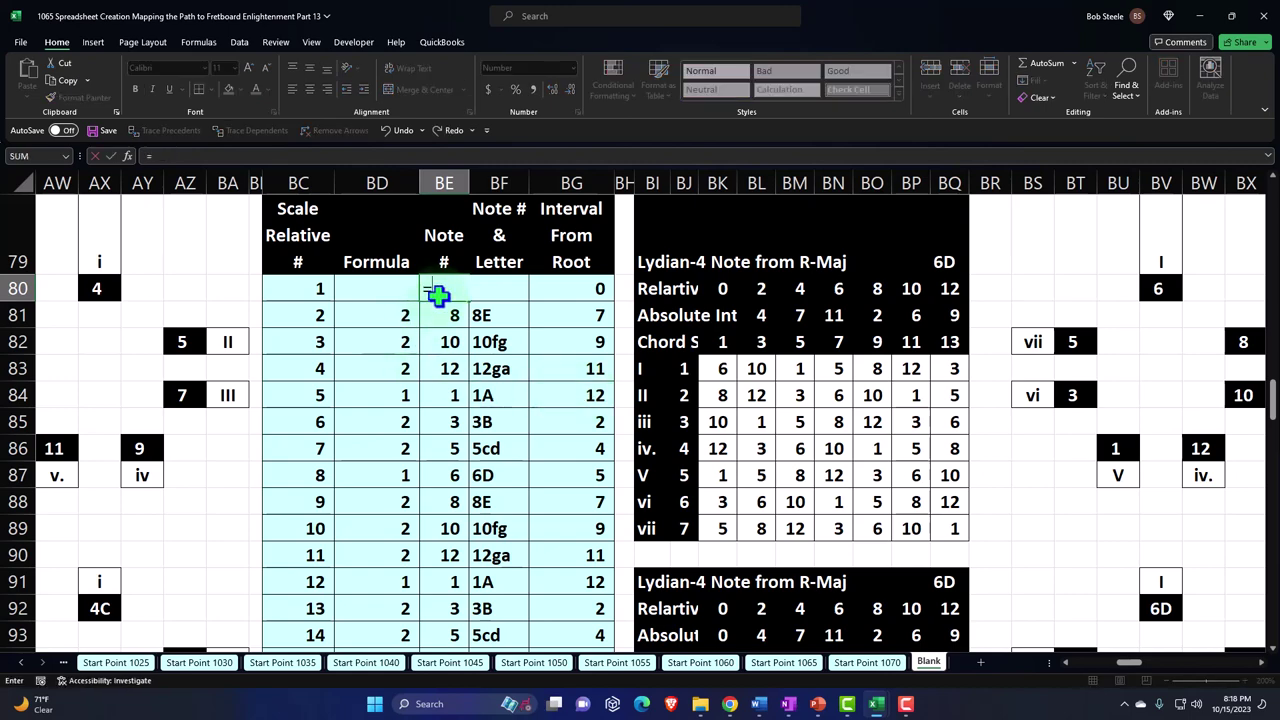
{"action": "key", "text": "Right"}
{"action": "key", "text": "Right"}
{"action": "key", "text": "Right"}
{"action": "key", "text": "Right"}
{"action": "key", "text": "Right"}
{"action": "key", "text": "Right"}
{"action": "key", "text": "Right"}
{"action": "key", "text": "Right"}
{"action": "key", "text": "Right"}
{"action": "key", "text": "Right"}
{"action": "key", "text": "Right"}
{"action": "key", "text": "Right"}
{"action": "key", "text": "Right"}
{"action": "key", "text": "Right"}
{"action": "key", "text": "Right"}
{"action": "key", "text": "Right"}
{"action": "key", "text": "Right"}
{"action": "key", "text": "Right"}
{"action": "key", "text": "Right"}
{"action": "key", "text": "Right"}
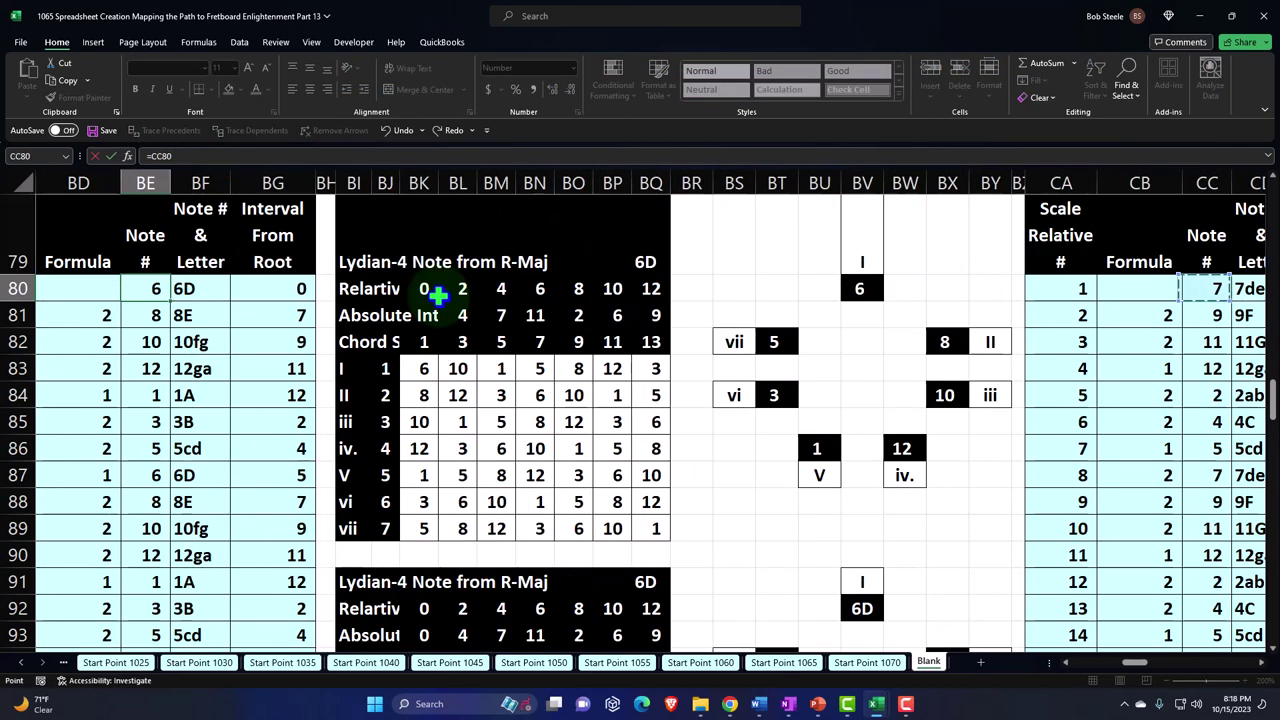
{"action": "key", "text": "Right"}
{"action": "key", "text": "Right"}
{"action": "key", "text": "Right"}
{"action": "key", "text": "Right"}
{"action": "key", "text": "Right"}
{"action": "key", "text": "Right"}
{"action": "key", "text": "Right"}
{"action": "key", "text": "Right"}
{"action": "key", "text": "Right"}
{"action": "key", "text": "Right"}
{"action": "key", "text": "Right"}
{"action": "key", "text": "Right"}
{"action": "key", "text": "Right"}
{"action": "key", "text": "Right"}
{"action": "key", "text": "Right"}
{"action": "key", "text": "Right"}
{"action": "key", "text": "Right"}
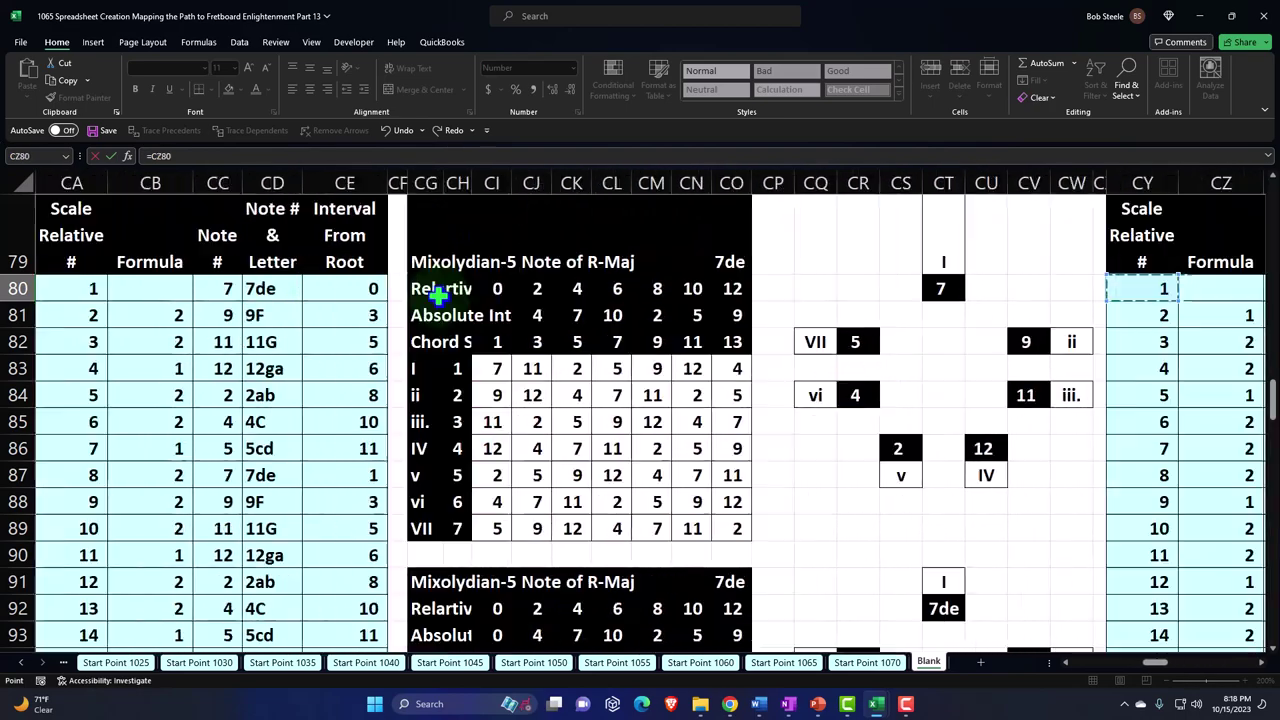
{"action": "key", "text": "Right"}
{"action": "key", "text": "Right"}
{"action": "key", "text": "Right"}
{"action": "key", "text": "Right"}
{"action": "key", "text": "Right"}
{"action": "key", "text": "Right"}
{"action": "key", "text": "Right"}
{"action": "key", "text": "Right"}
{"action": "key", "text": "Right"}
{"action": "key", "text": "Right"}
{"action": "key", "text": "Right"}
{"action": "key", "text": "Right"}
{"action": "key", "text": "Right"}
{"action": "key", "text": "Right"}
{"action": "key", "text": "Right"}
{"action": "key", "text": "Right"}
{"action": "key", "text": "Right"}
{"action": "key", "text": "Right"}
{"action": "key", "text": "Right"}
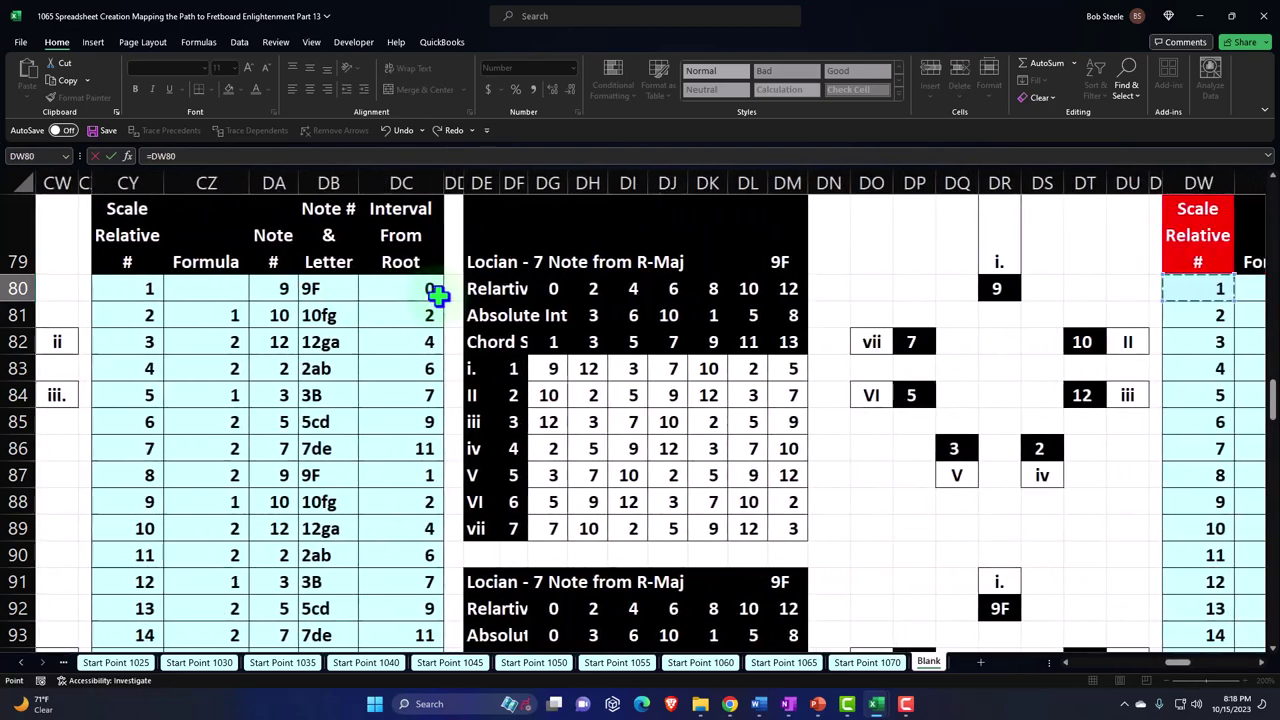
{"action": "key", "text": "Right"}
{"action": "key", "text": "Right"}
{"action": "key", "text": "Right"}
{"action": "key", "text": "Right"}
{"action": "key", "text": "Right"}
{"action": "key", "text": "Right"}
{"action": "key", "text": "Right"}
{"action": "key", "text": "Right"}
{"action": "key", "text": "Right"}
{"action": "key", "text": "Right"}
{"action": "key", "text": "Right"}
{"action": "key", "text": "Right"}
{"action": "key", "text": "Right"}
{"action": "key", "text": "Right"}
{"action": "key", "text": "Right"}
{"action": "key", "text": "Right"}
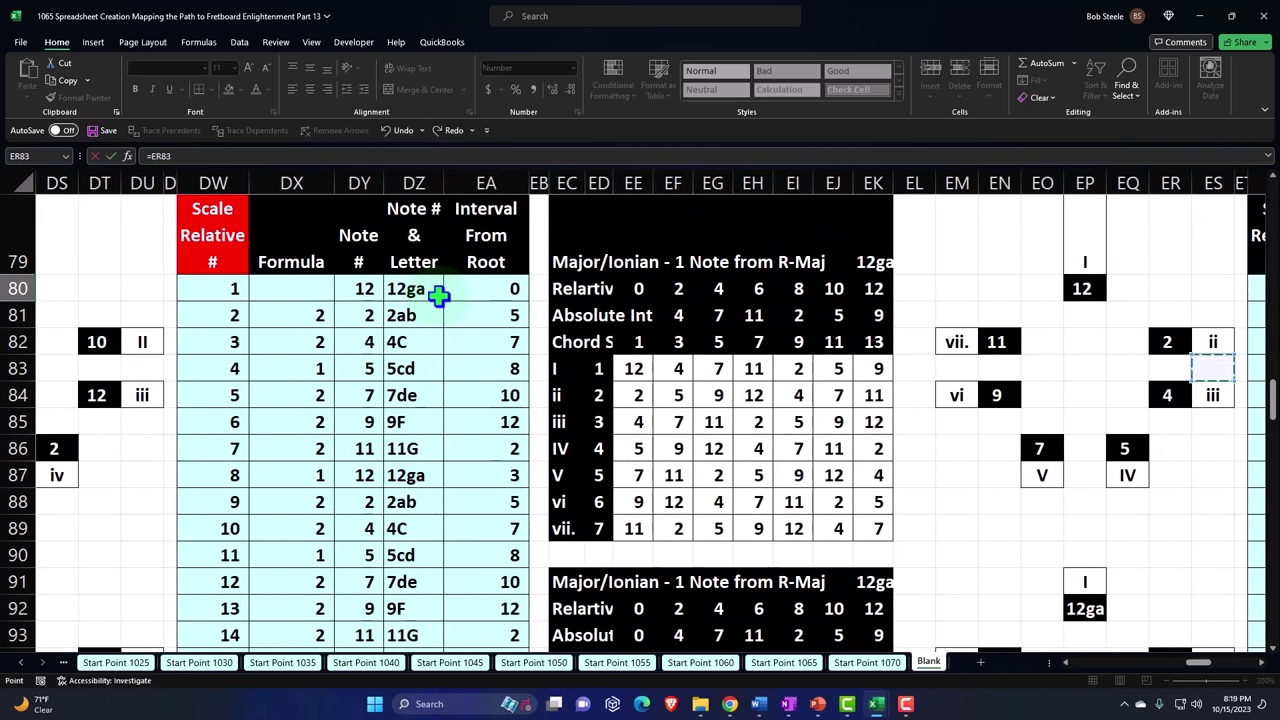
{"action": "key", "text": "Up"}
{"action": "key", "text": "Down"}
{"action": "key", "text": "Down"}
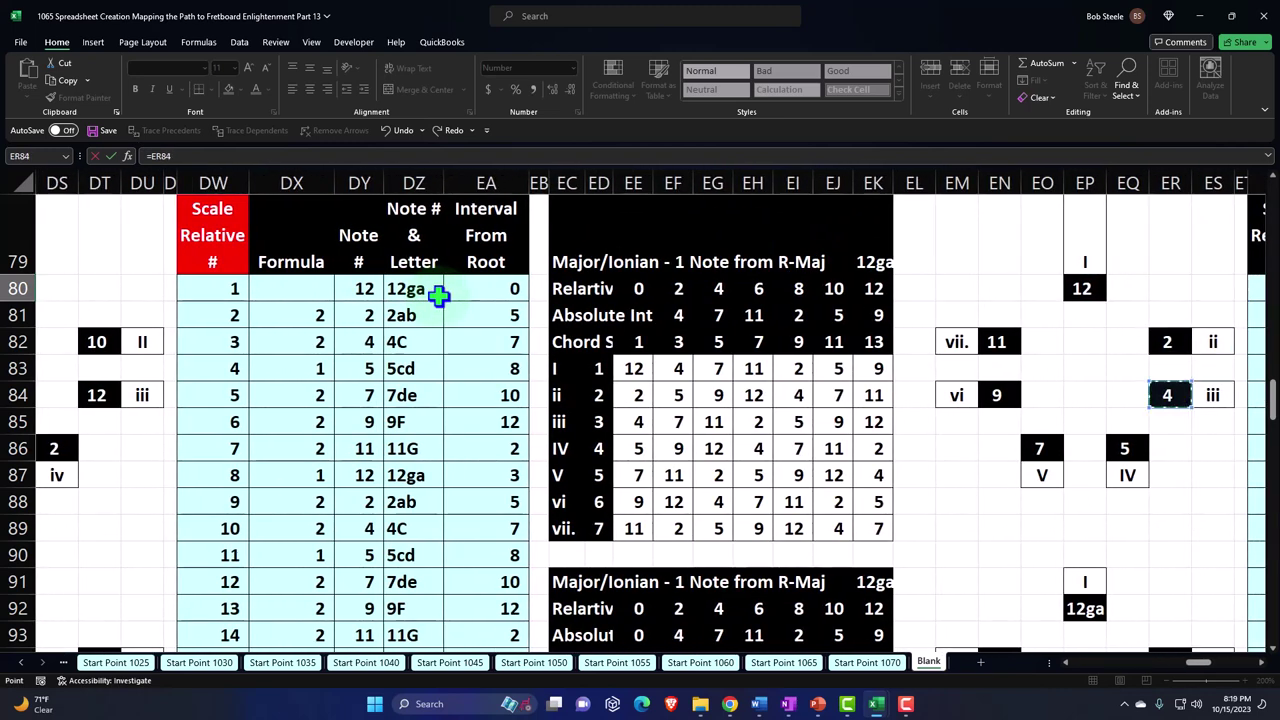
{"action": "key", "text": "Left"}
{"action": "key", "text": "Left"}
{"action": "key", "text": "Left"}
{"action": "key", "text": "Left"}
{"action": "key", "text": "Left"}
{"action": "key", "text": "Left"}
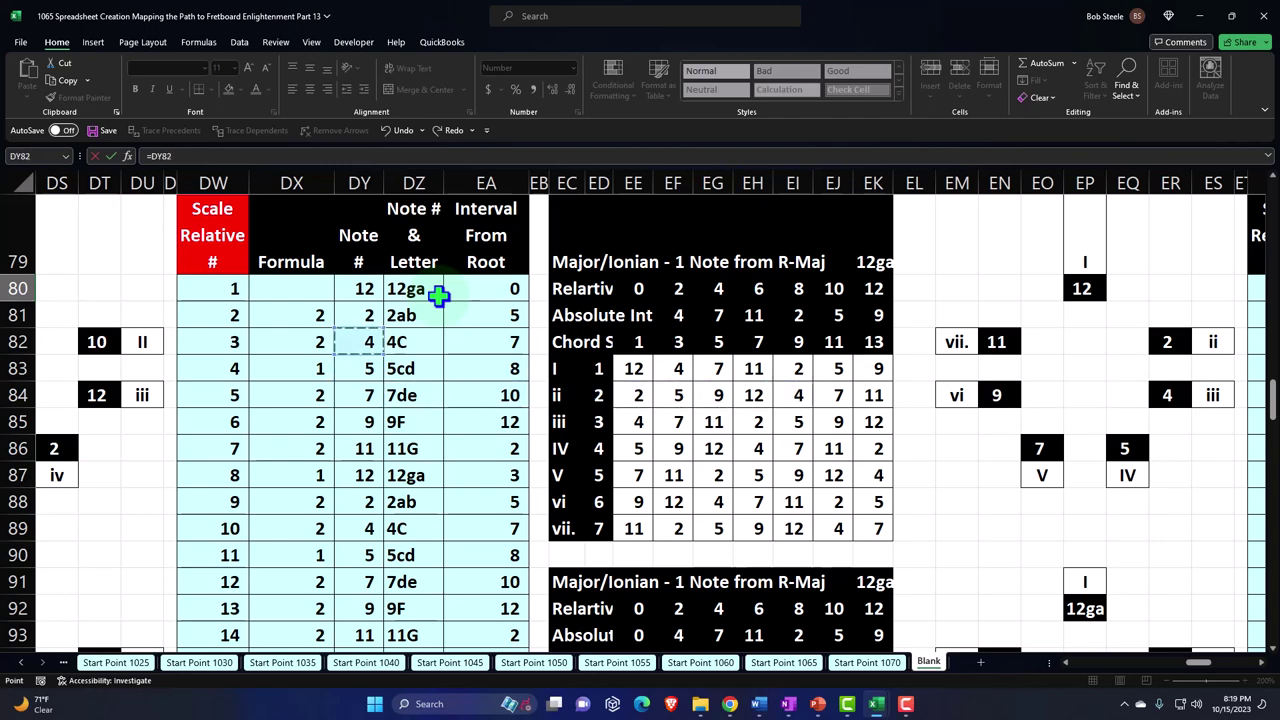
{"action": "key", "text": "Return"}
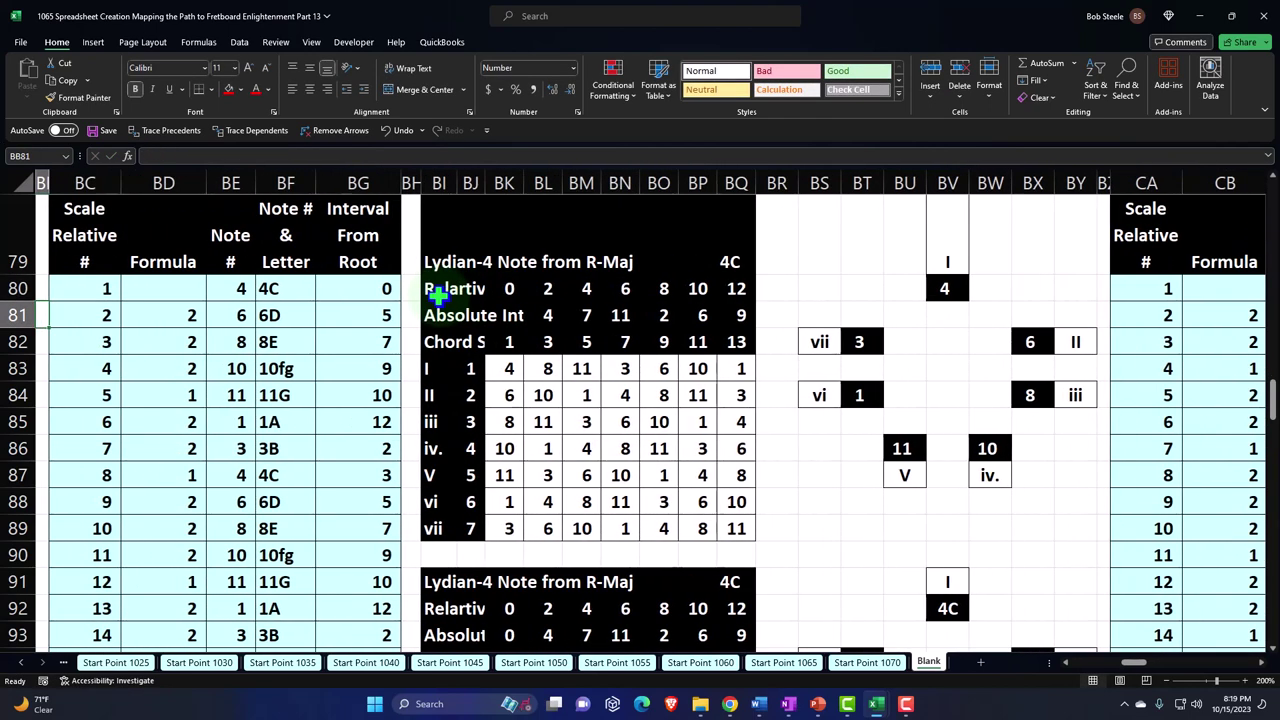
Step: Begin a formula linking the Mixolydian-5 root note to another table's chord cell, then abandon it
{"action": "key", "text": "Right"}
{"action": "key", "text": "Right"}
{"action": "key", "text": "Right"}
{"action": "key", "text": "Right"}
{"action": "key", "text": "Right"}
{"action": "key", "text": "Right"}
{"action": "key", "text": "Right"}
{"action": "key", "text": "Right"}
{"action": "key", "text": "Right"}
{"action": "key", "text": "Right"}
{"action": "key", "text": "Right"}
{"action": "key", "text": "Right"}
{"action": "key", "text": "Right"}
{"action": "key", "text": "Right"}
{"action": "key", "text": "Right"}
{"action": "key", "text": "Right"}
{"action": "key", "text": "Right"}
{"action": "key", "text": "Right"}
{"action": "key", "text": "Right"}
{"action": "key", "text": "Right"}
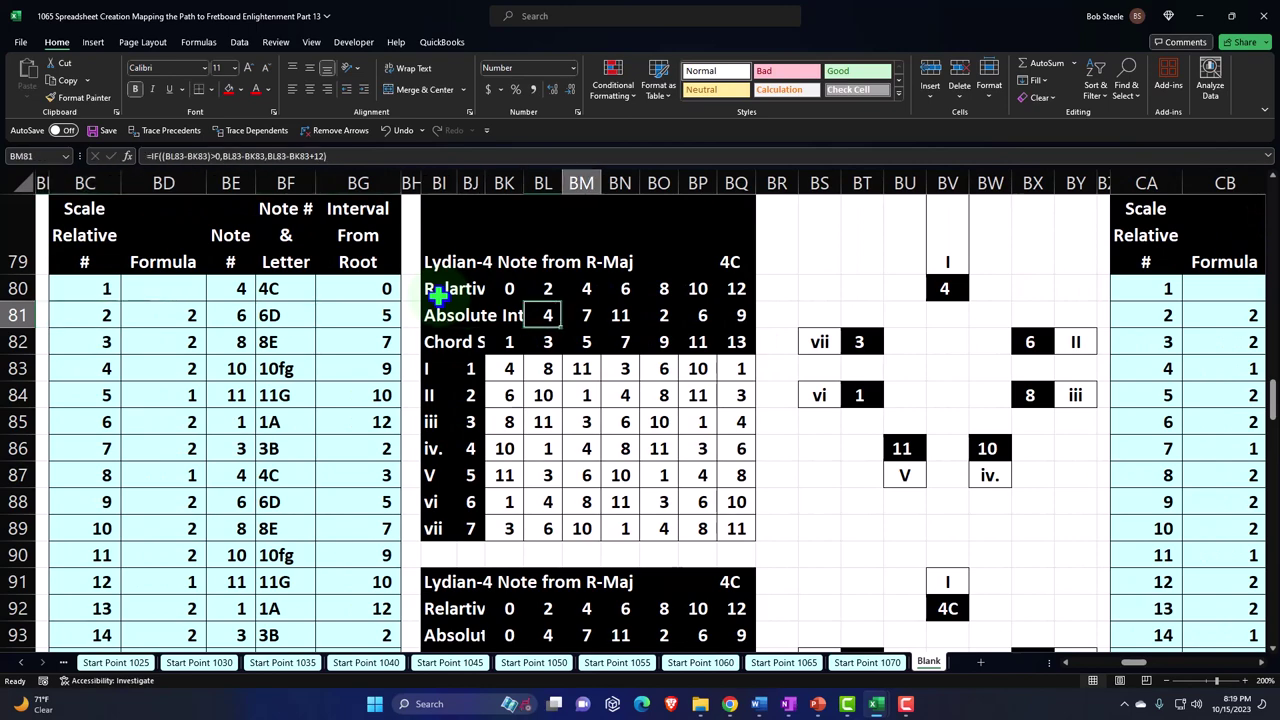
{"action": "key", "text": "Right"}
{"action": "key", "text": "Right"}
{"action": "key", "text": "Right"}
{"action": "key", "text": "Right"}
{"action": "key", "text": "Right"}
{"action": "key", "text": "Right"}
{"action": "key", "text": "Right"}
{"action": "key", "text": "Right"}
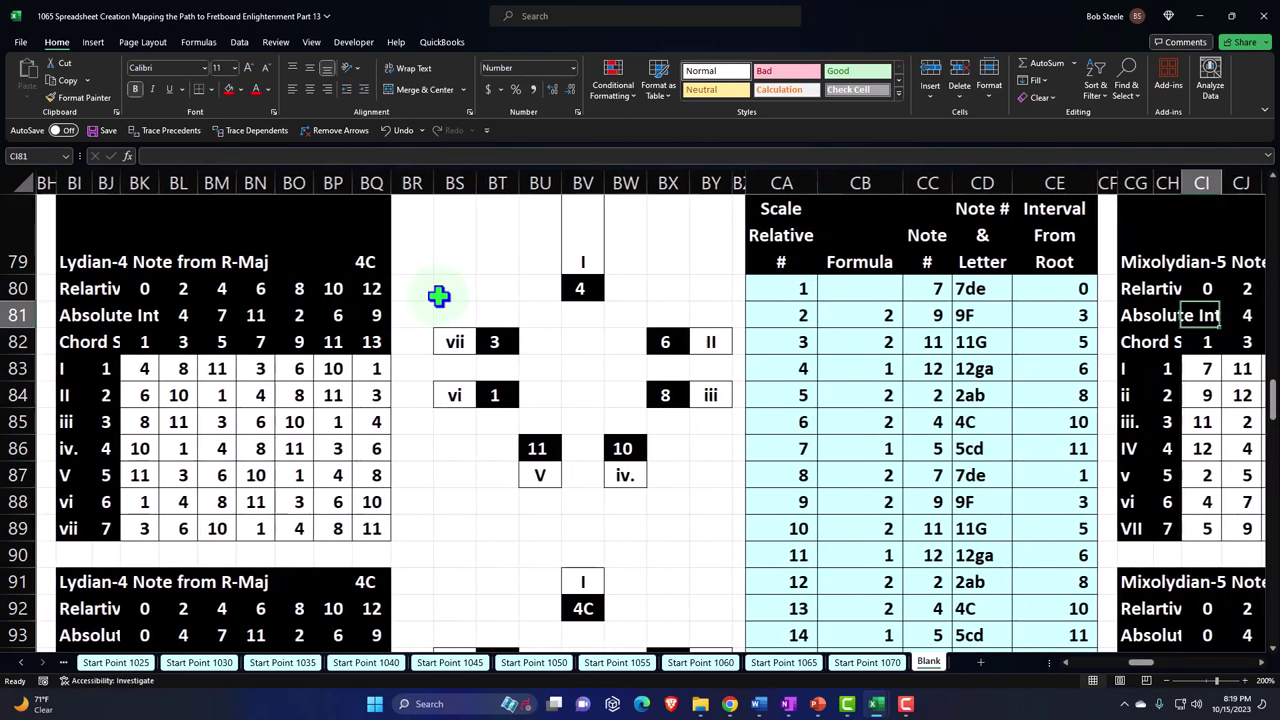
{"action": "key", "text": "Right"}
{"action": "key", "text": "Right"}
{"action": "key", "text": "Right"}
{"action": "key", "text": "Right"}
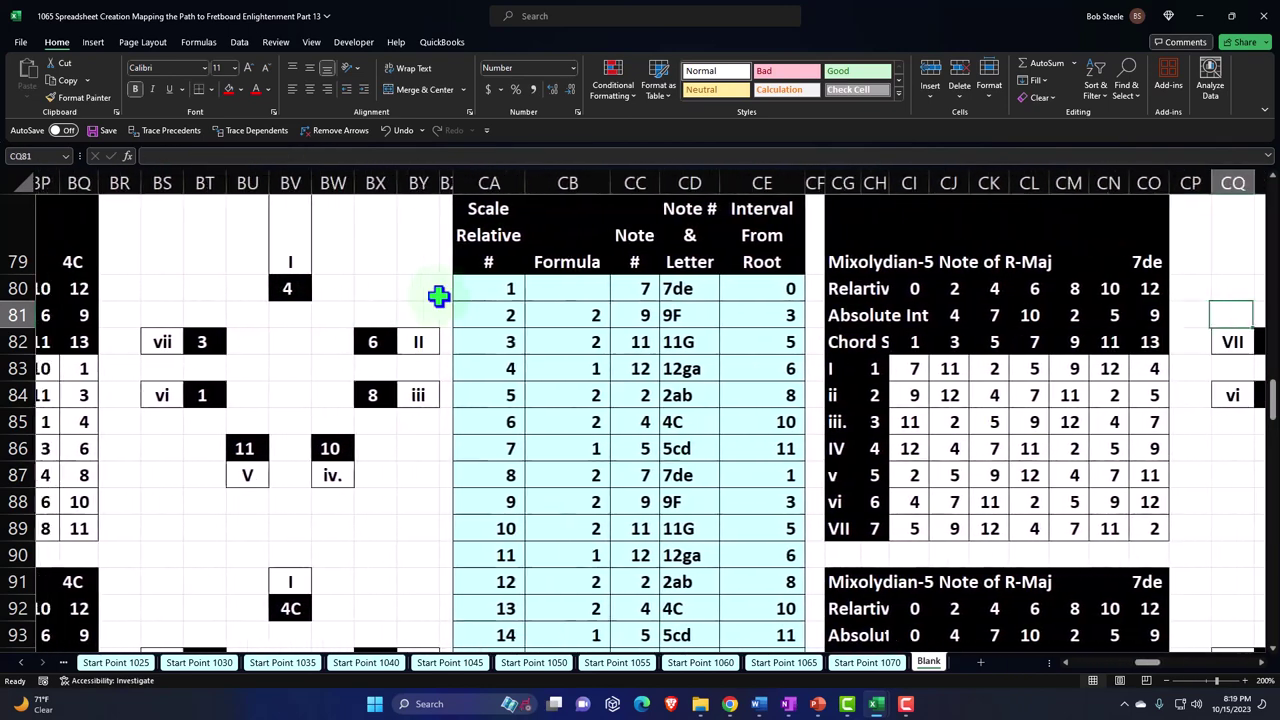
{"action": "key", "text": "Left"}
{"action": "key", "text": "Left"}
{"action": "key", "text": "Left"}
{"action": "key", "text": "Left"}
{"action": "key", "text": "Left"}
{"action": "key", "text": "Left"}
{"action": "key", "text": "Left"}
{"action": "key", "text": "Left"}
{"action": "key", "text": "Left"}
{"action": "key", "text": "Left"}
{"action": "key", "text": "Left"}
{"action": "key", "text": "Left"}
{"action": "key", "text": "Left"}
{"action": "key", "text": "Up"}
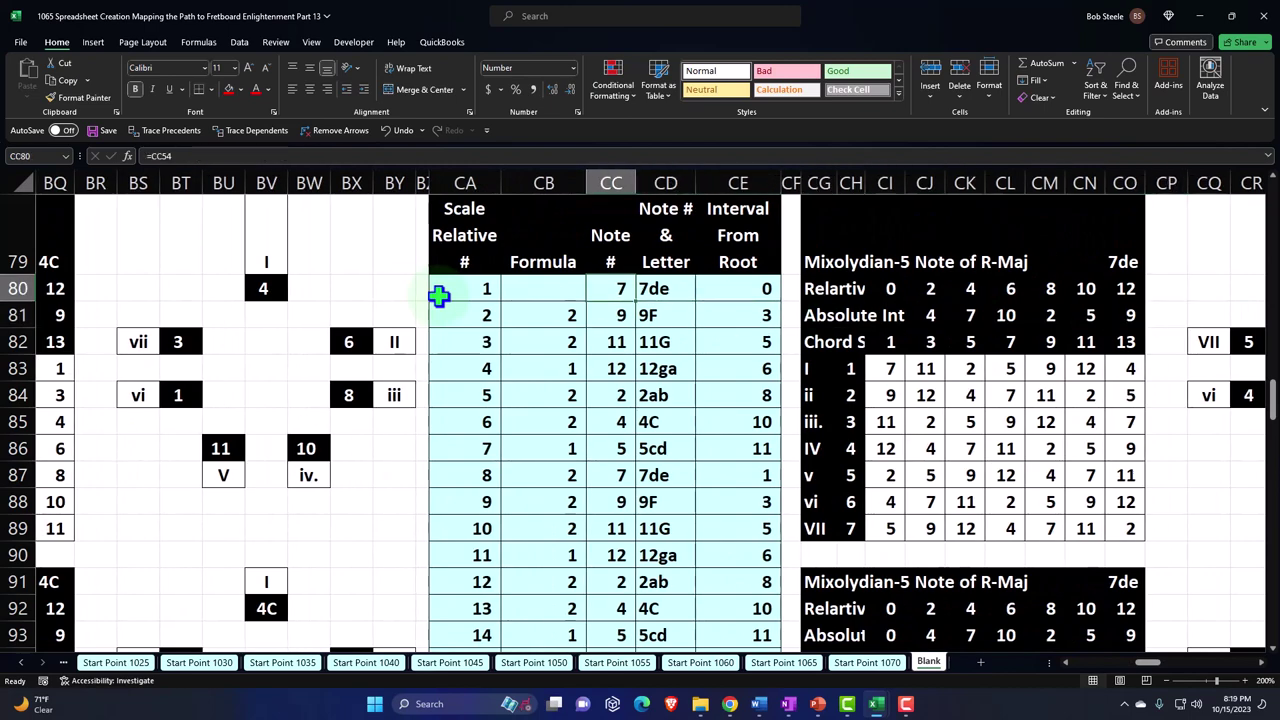
{"action": "type", "text": "="}
{"action": "key", "text": "Right"}
{"action": "key", "text": "Right"}
{"action": "key", "text": "Right"}
{"action": "key", "text": "Right"}
{"action": "key", "text": "Right"}
{"action": "key", "text": "Right"}
{"action": "key", "text": "Right"}
{"action": "key", "text": "Right"}
{"action": "key", "text": "Right"}
{"action": "key", "text": "Right"}
{"action": "key", "text": "Right"}
{"action": "key", "text": "Right"}
{"action": "key", "text": "Right"}
{"action": "key", "text": "Right"}
{"action": "key", "text": "Right"}
{"action": "key", "text": "Right"}
{"action": "key", "text": "Right"}
{"action": "key", "text": "Right"}
{"action": "key", "text": "Right"}
{"action": "key", "text": "Right"}
{"action": "key", "text": "Right"}
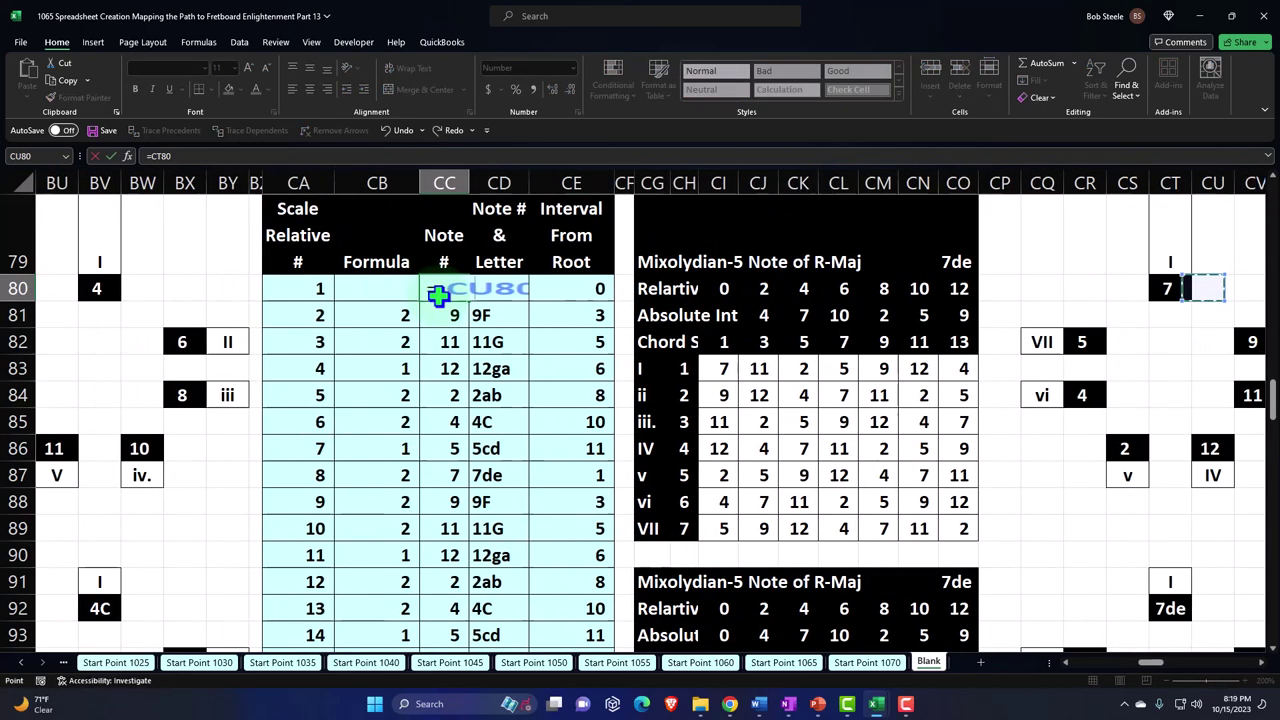
{"action": "key", "text": "Right"}
{"action": "key", "text": "Right"}
{"action": "key", "text": "Right"}
{"action": "key", "text": "Right"}
{"action": "key", "text": "Right"}
{"action": "key", "text": "Right"}
{"action": "key", "text": "Right"}
{"action": "key", "text": "Right"}
{"action": "key", "text": "Right"}
{"action": "key", "text": "Right"}
{"action": "key", "text": "Right"}
{"action": "key", "text": "Right"}
{"action": "key", "text": "Right"}
{"action": "key", "text": "Right"}
{"action": "key", "text": "Right"}
{"action": "key", "text": "Right"}
{"action": "key", "text": "Right"}
{"action": "key", "text": "Right"}
{"action": "key", "text": "Right"}
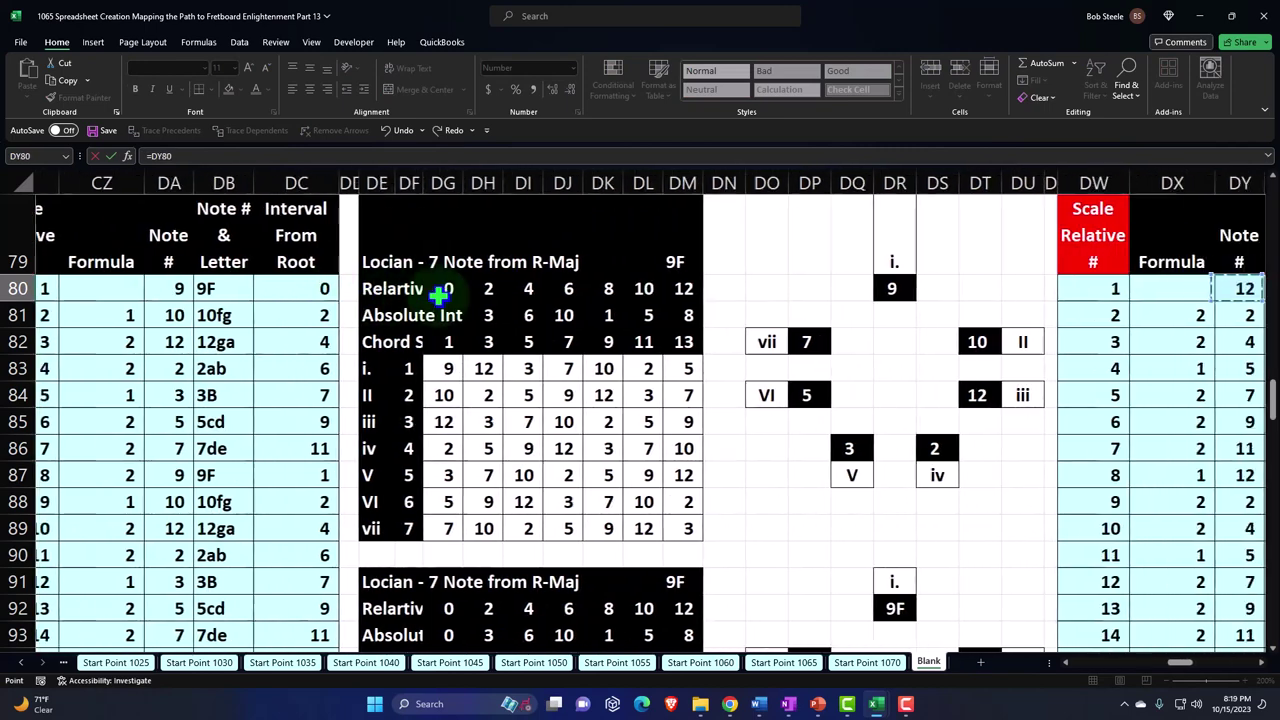
{"action": "key", "text": "Right"}
{"action": "key", "text": "Right"}
{"action": "key", "text": "Right"}
{"action": "key", "text": "Right"}
{"action": "key", "text": "Right"}
{"action": "key", "text": "Right"}
{"action": "key", "text": "Right"}
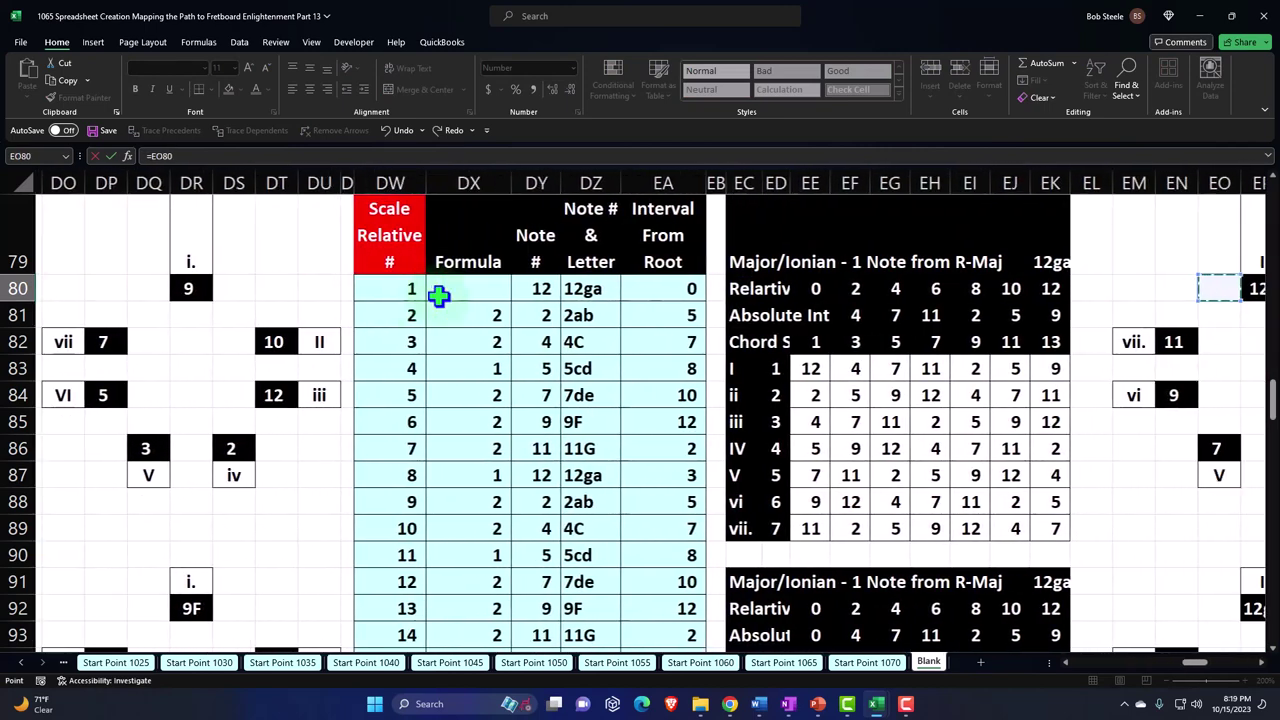
{"action": "key", "text": "Down"}
{"action": "key", "text": "Down"}
{"action": "key", "text": "Down"}
{"action": "key", "text": "Down"}
{"action": "key", "text": "Down"}
{"action": "key", "text": "Down"}
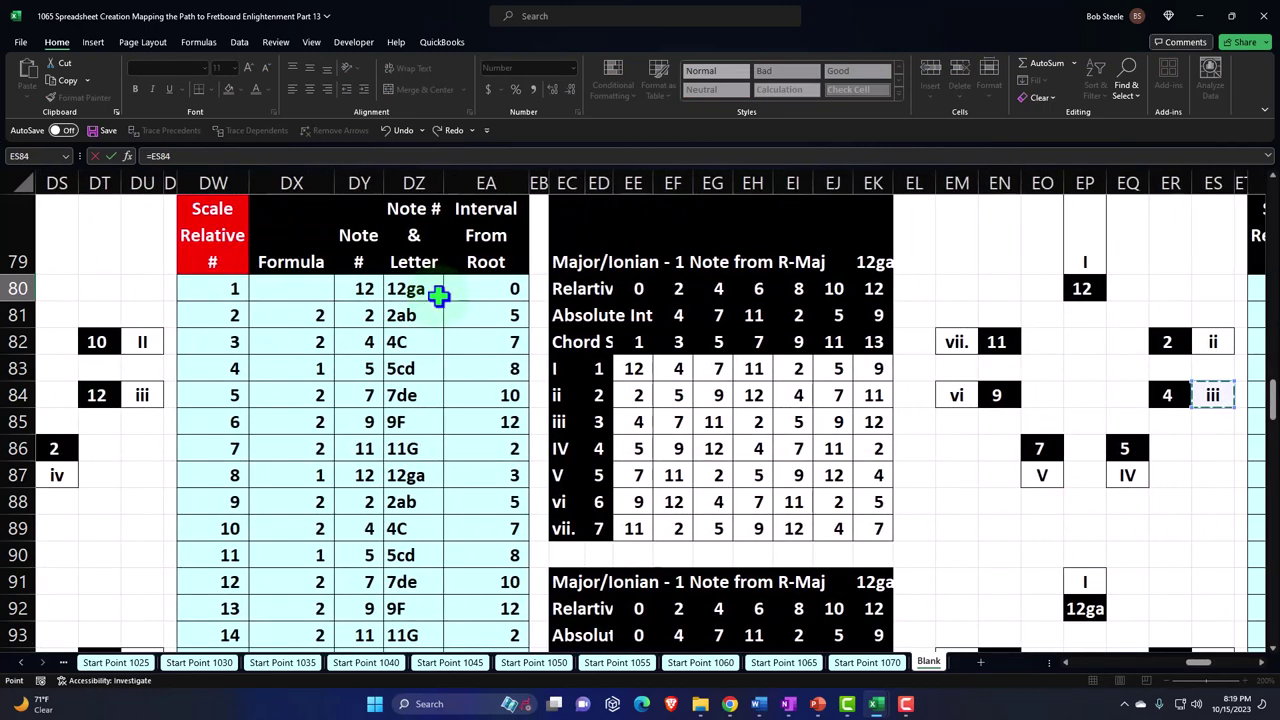
{"action": "key", "text": "Left"}
{"action": "key", "text": "Left"}
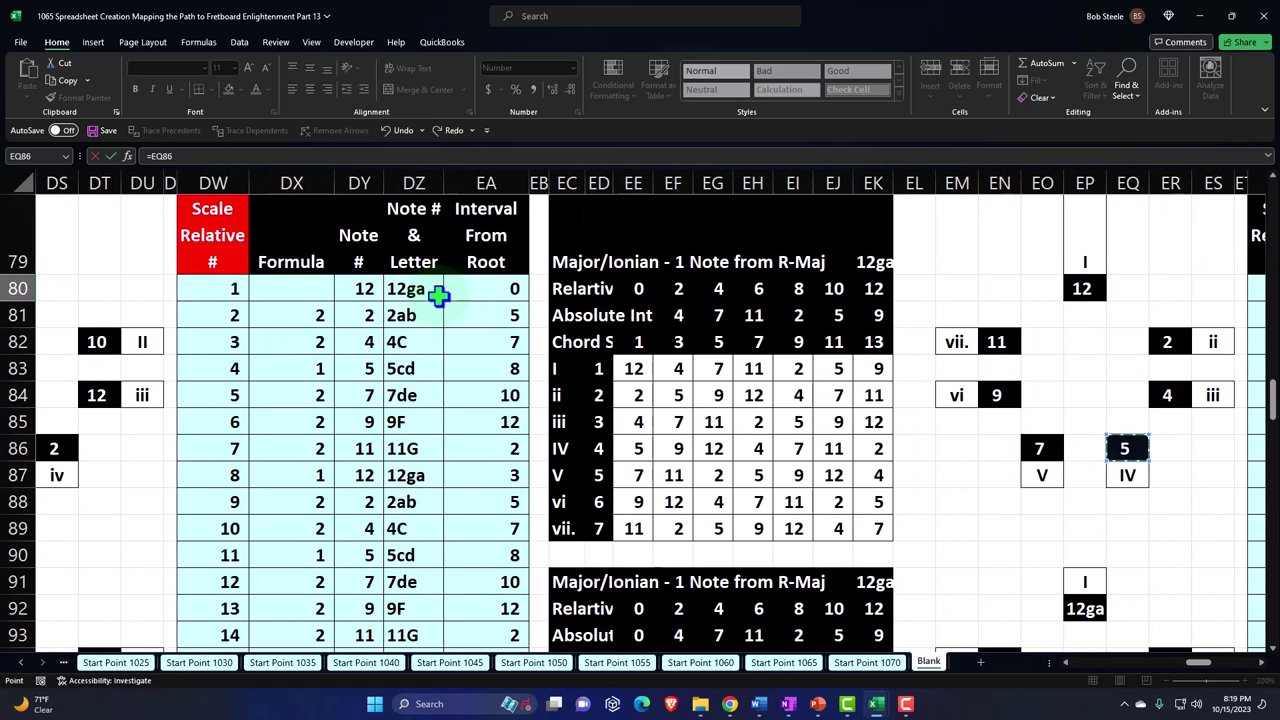
{"action": "key", "text": "Left"}
{"action": "key", "text": "Left"}
{"action": "key", "text": "Left"}
{"action": "key", "text": "Left"}
{"action": "key", "text": "Left"}
{"action": "key", "text": "Left"}
{"action": "key", "text": "Left"}
{"action": "key", "text": "Left"}
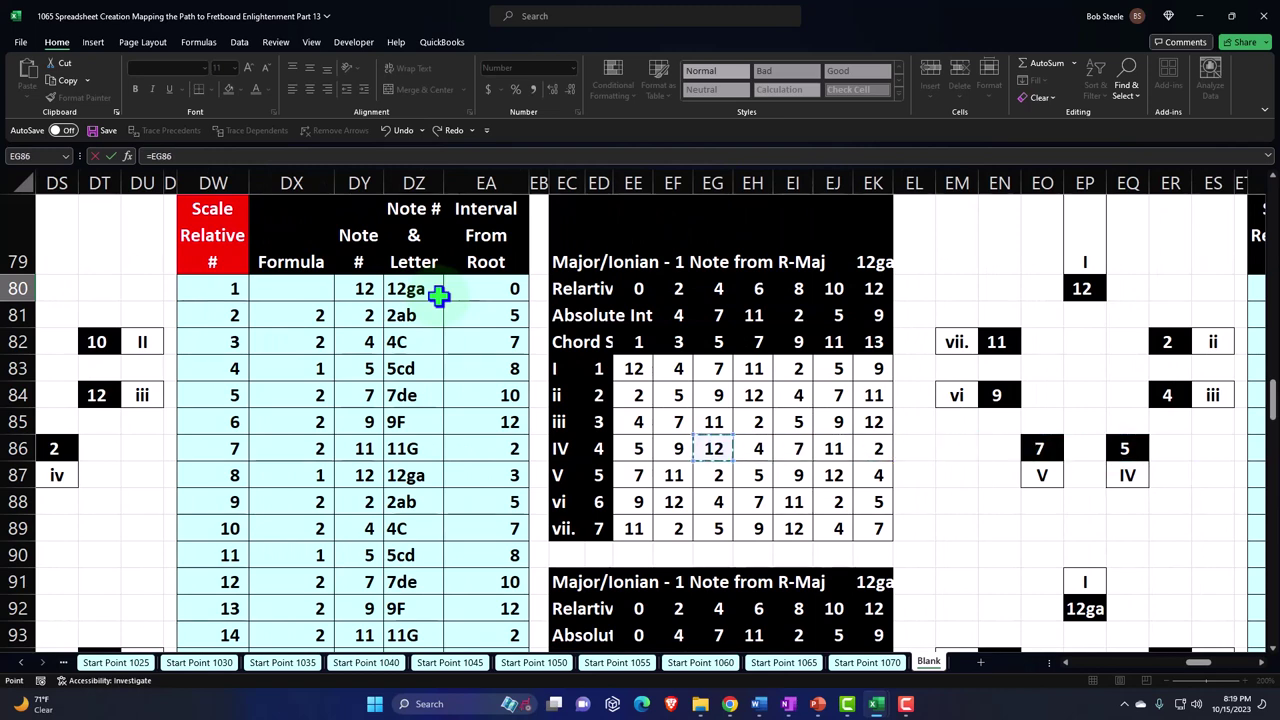
{"action": "key", "text": "Left"}
{"action": "key", "text": "Left"}
{"action": "key", "text": "Left"}
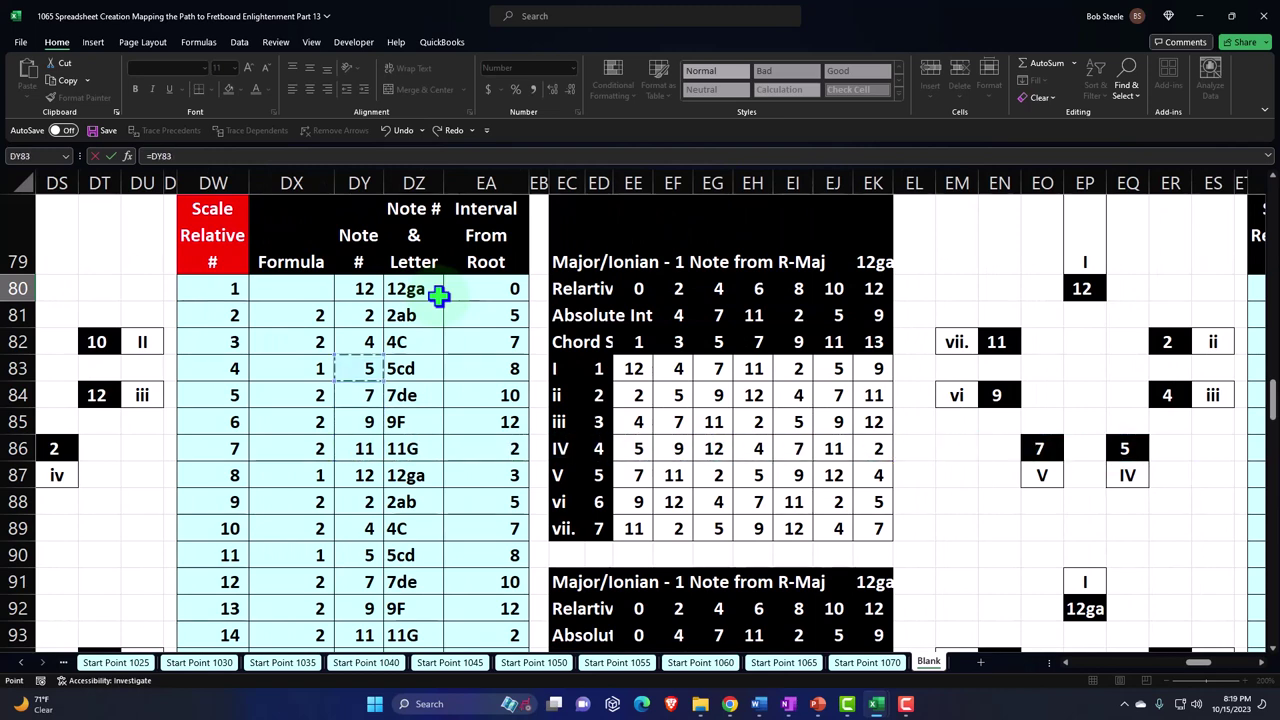
{"action": "key", "text": "Escape"}
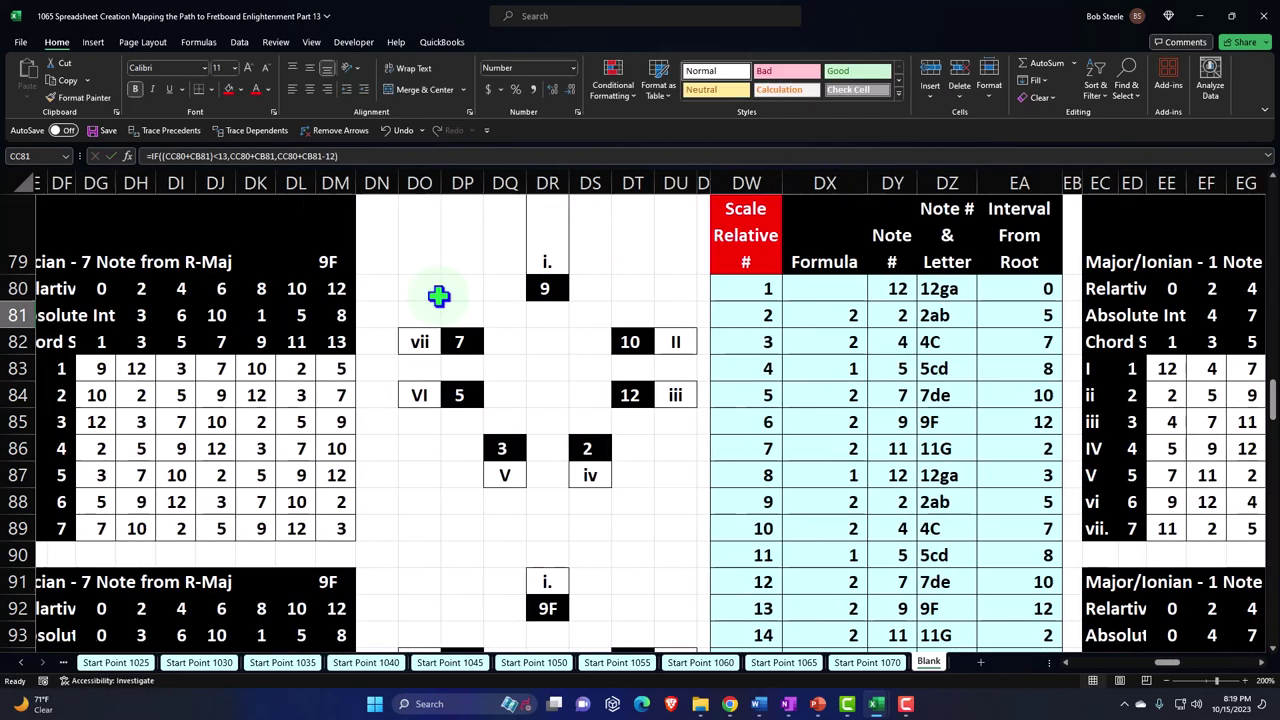
Step: Begin linking the Locrian root note to the Major table's vii chord root, then cancel it
{"action": "key", "text": "Right"}
{"action": "key", "text": "Right"}
{"action": "key", "text": "Right"}
{"action": "key", "text": "Right"}
{"action": "key", "text": "Right"}
{"action": "key", "text": "Right"}
{"action": "key", "text": "Right"}
{"action": "key", "text": "Right"}
{"action": "key", "text": "Right"}
{"action": "key", "text": "Right"}
{"action": "key", "text": "Right"}
{"action": "key", "text": "Right"}
{"action": "key", "text": "Right"}
{"action": "key", "text": "Right"}
{"action": "key", "text": "Right"}
{"action": "key", "text": "Right"}
{"action": "key", "text": "Right"}
{"action": "key", "text": "Right"}
{"action": "key", "text": "Right"}
{"action": "key", "text": "Right"}
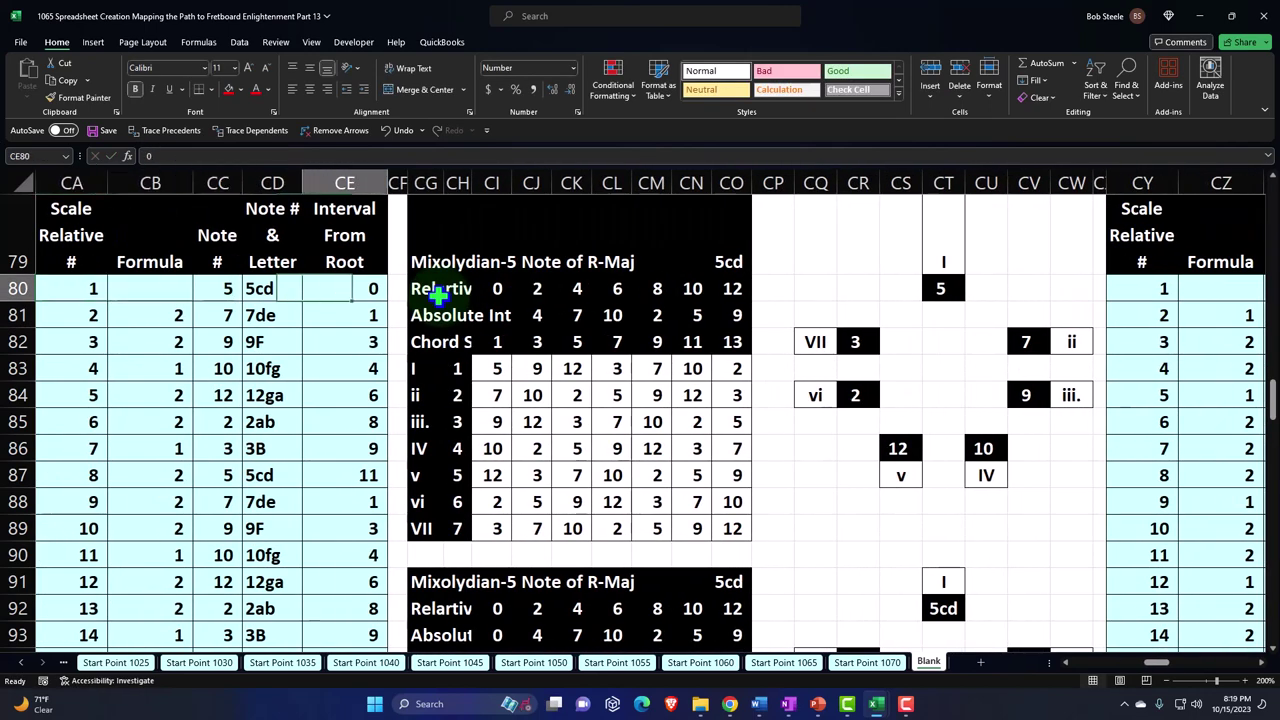
{"action": "key", "text": "Right"}
{"action": "key", "text": "Right"}
{"action": "key", "text": "Right"}
{"action": "key", "text": "Right"}
{"action": "key", "text": "Right"}
{"action": "key", "text": "Right"}
{"action": "key", "text": "Right"}
{"action": "key", "text": "Right"}
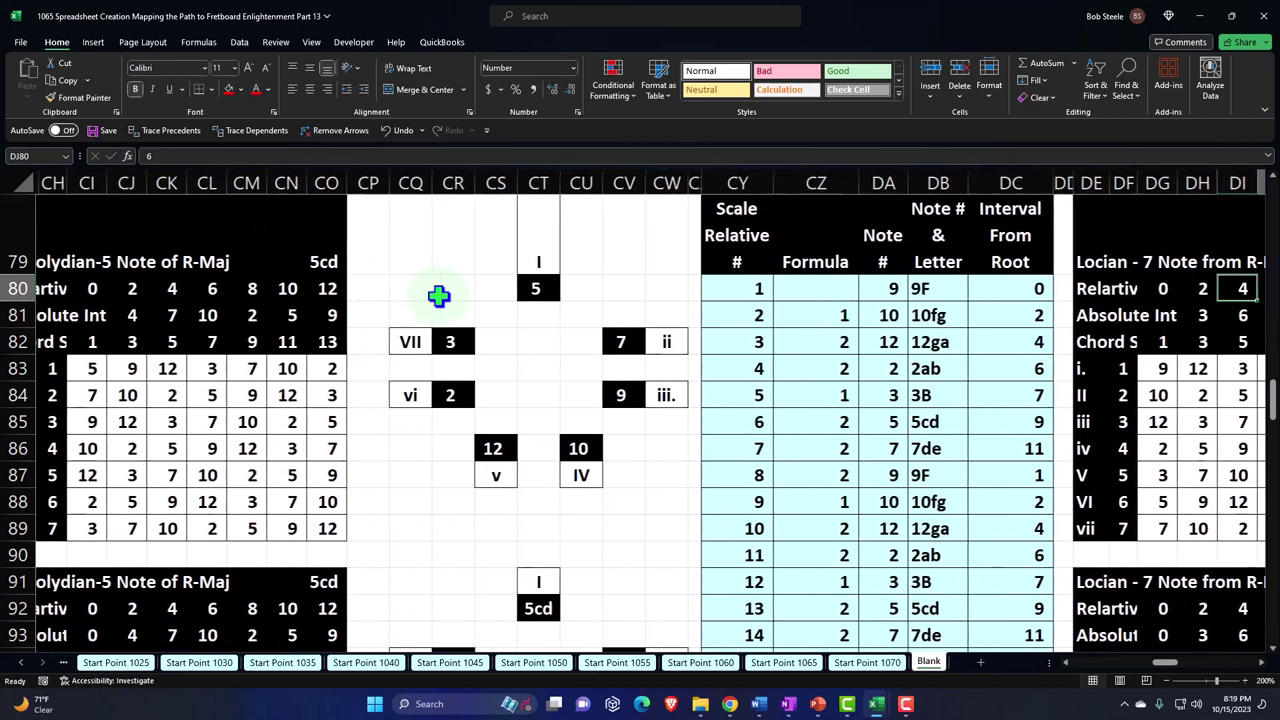
{"action": "key", "text": "Left"}
{"action": "key", "text": "Left"}
{"action": "key", "text": "Left"}
{"action": "key", "text": "Left"}
{"action": "key", "text": "Left"}
{"action": "key", "text": "Left"}
{"action": "key", "text": "Left"}
{"action": "key", "text": "Left"}
{"action": "key", "text": "Left"}
{"action": "key", "text": "Left"}
{"action": "key", "text": "Left"}
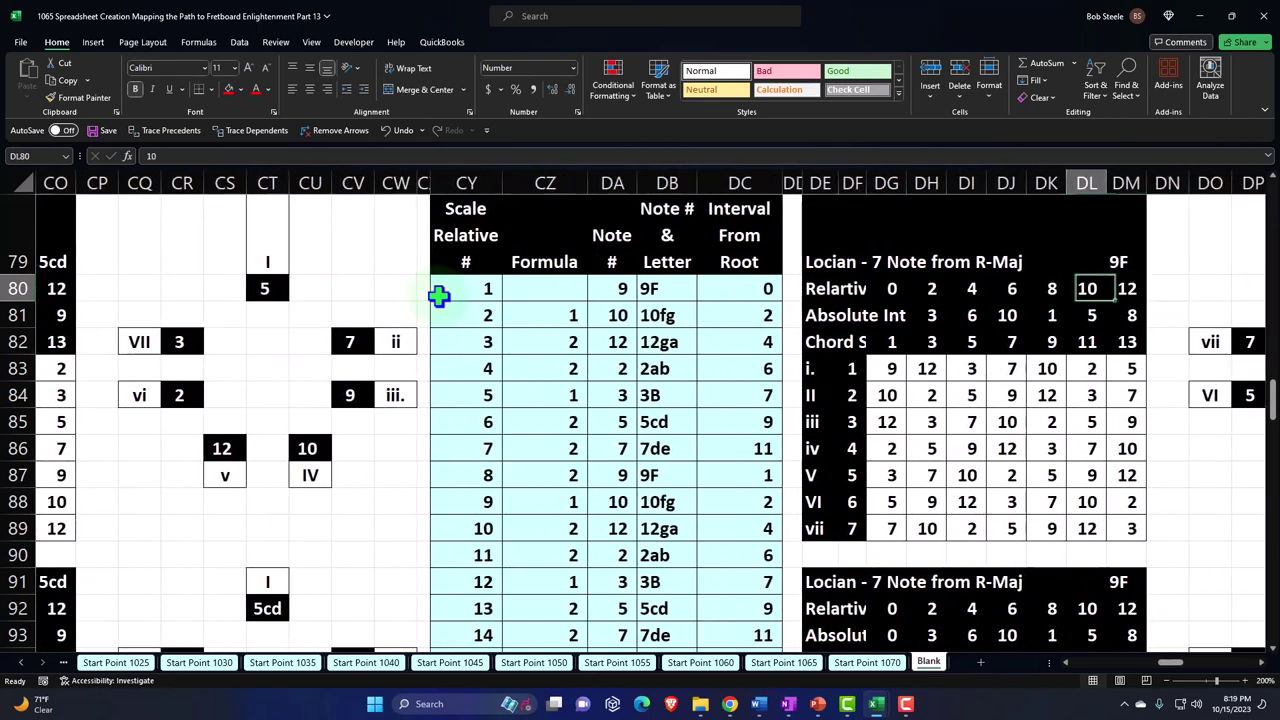
{"action": "key", "text": "Left"}
{"action": "key", "text": "Left"}
{"action": "key", "text": "Left"}
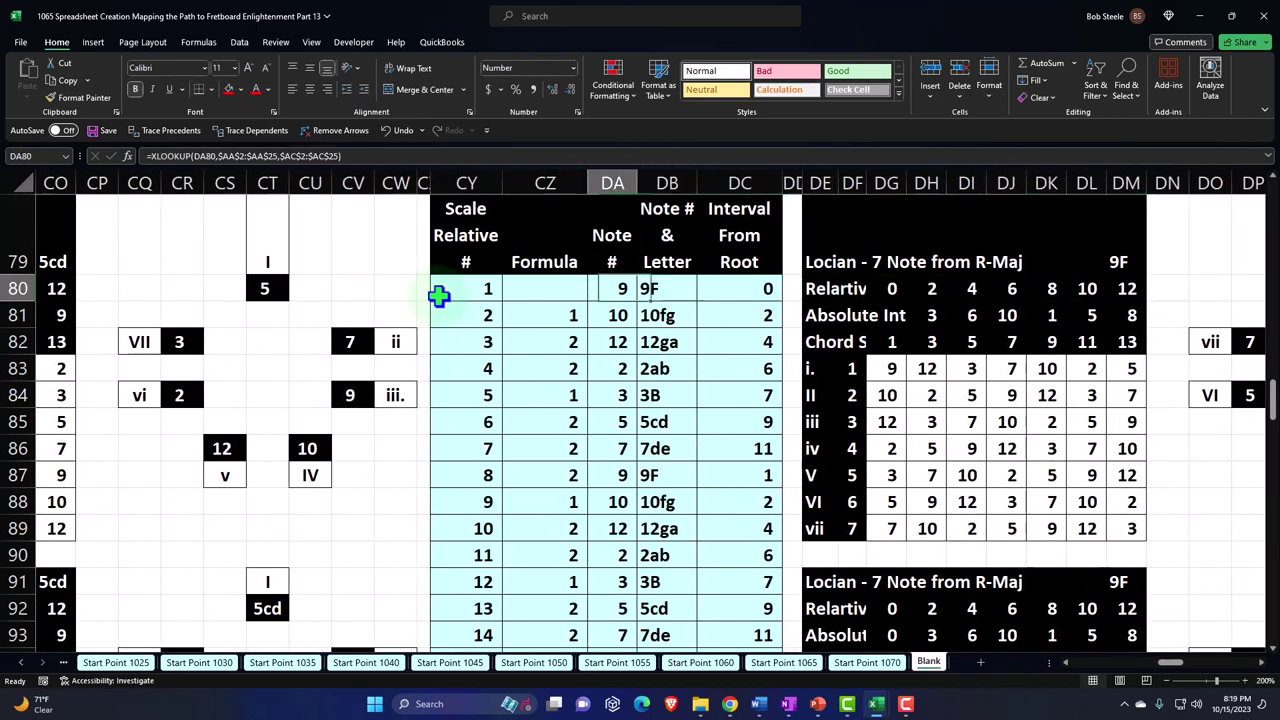
{"action": "type", "text": "="}
{"action": "key", "text": "Right"}
{"action": "key", "text": "Right"}
{"action": "key", "text": "Right"}
{"action": "key", "text": "Right"}
{"action": "key", "text": "Right"}
{"action": "key", "text": "Right"}
{"action": "key", "text": "Right"}
{"action": "key", "text": "Right"}
{"action": "key", "text": "Right"}
{"action": "key", "text": "Right"}
{"action": "key", "text": "Right"}
{"action": "key", "text": "Right"}
{"action": "key", "text": "Right"}
{"action": "key", "text": "Right"}
{"action": "key", "text": "Right"}
{"action": "key", "text": "Right"}
{"action": "key", "text": "Right"}
{"action": "key", "text": "Right"}
{"action": "key", "text": "Right"}
{"action": "key", "text": "Right"}
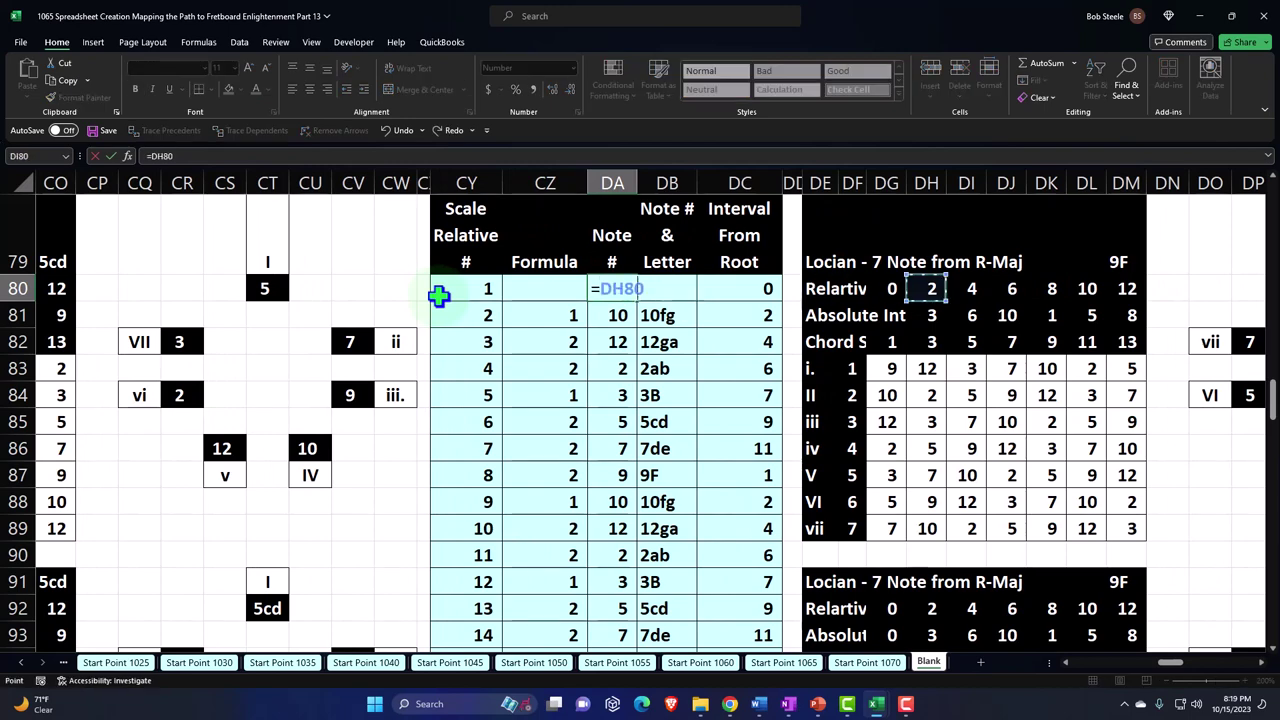
{"action": "key", "text": "Right"}
{"action": "key", "text": "Right"}
{"action": "key", "text": "Right"}
{"action": "key", "text": "Right"}
{"action": "key", "text": "Right"}
{"action": "key", "text": "Right"}
{"action": "key", "text": "Right"}
{"action": "key", "text": "Right"}
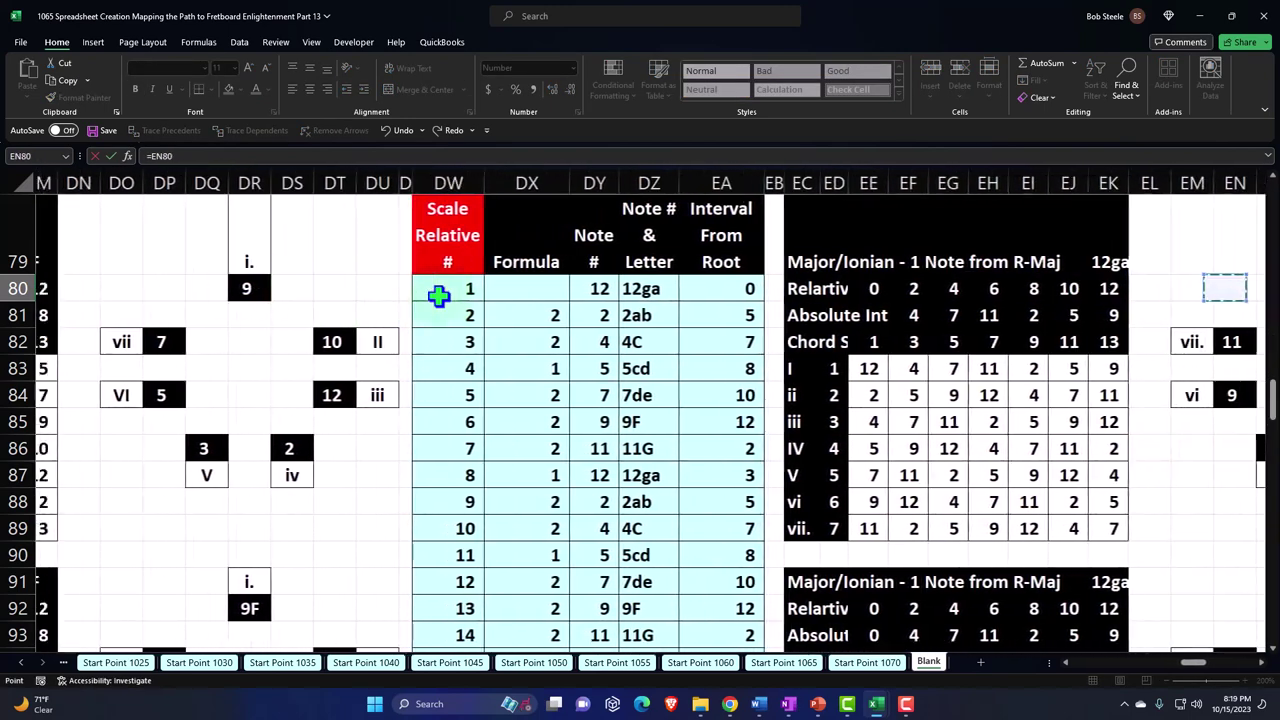
{"action": "key", "text": "Down"}
{"action": "key", "text": "Down"}
{"action": "key", "text": "Down"}
{"action": "key", "text": "Down"}
{"action": "key", "text": "Down"}
{"action": "key", "text": "Down"}
{"action": "key", "text": "Down"}
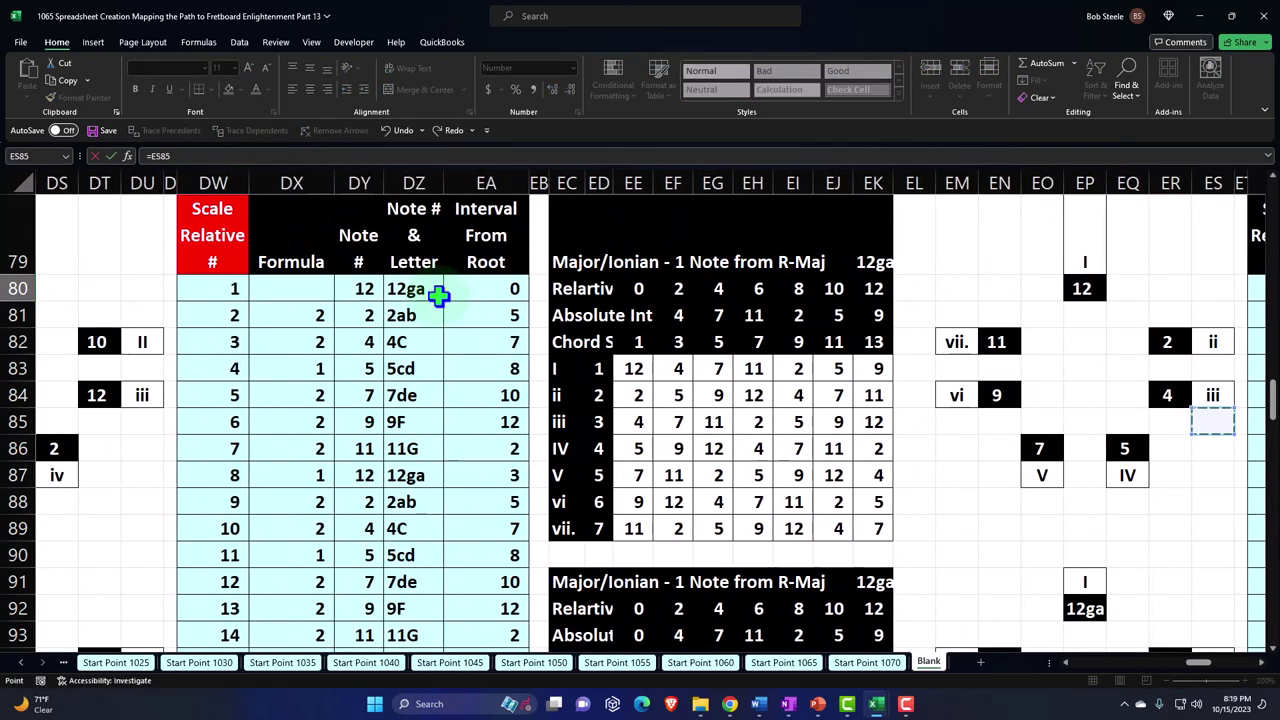
{"action": "key", "text": "Left"}
{"action": "key", "text": "Left"}
{"action": "key", "text": "Left"}
{"action": "key", "text": "Left"}
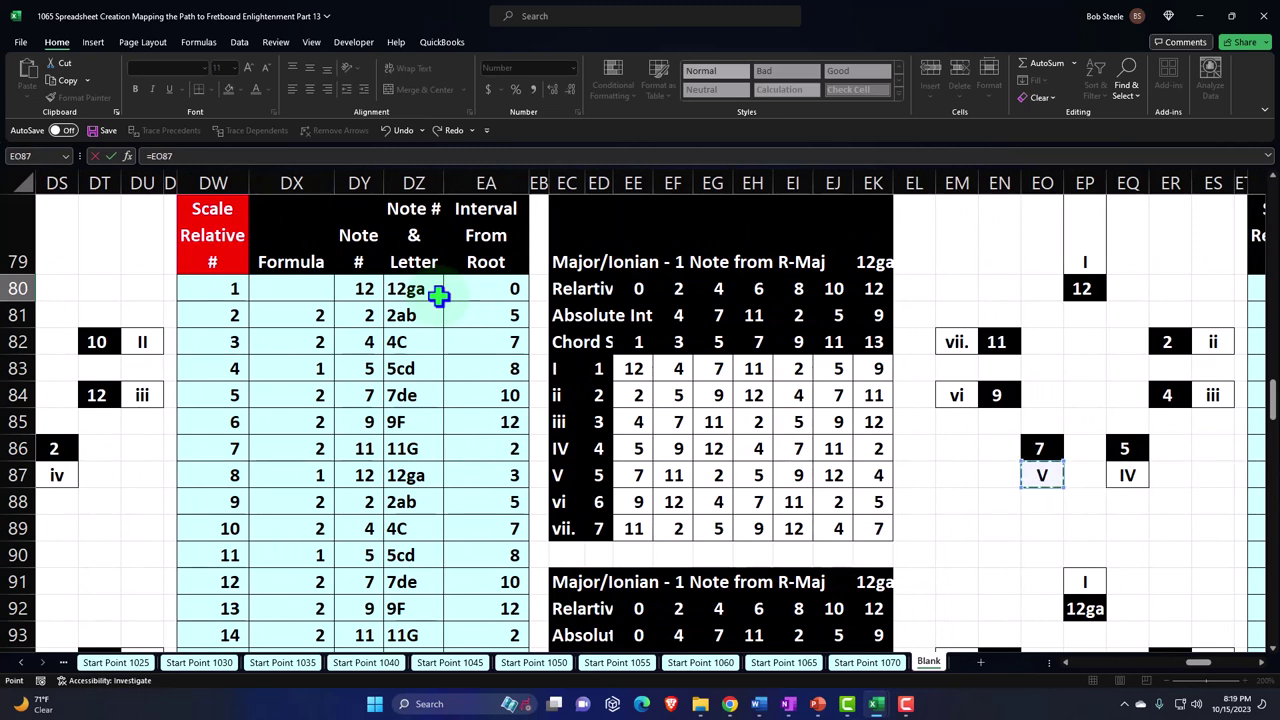
{"action": "key", "text": "Up"}
{"action": "key", "text": "Up"}
{"action": "key", "text": "Up"}
{"action": "key", "text": "Up"}
{"action": "key", "text": "Up"}
{"action": "key", "text": "Left"}
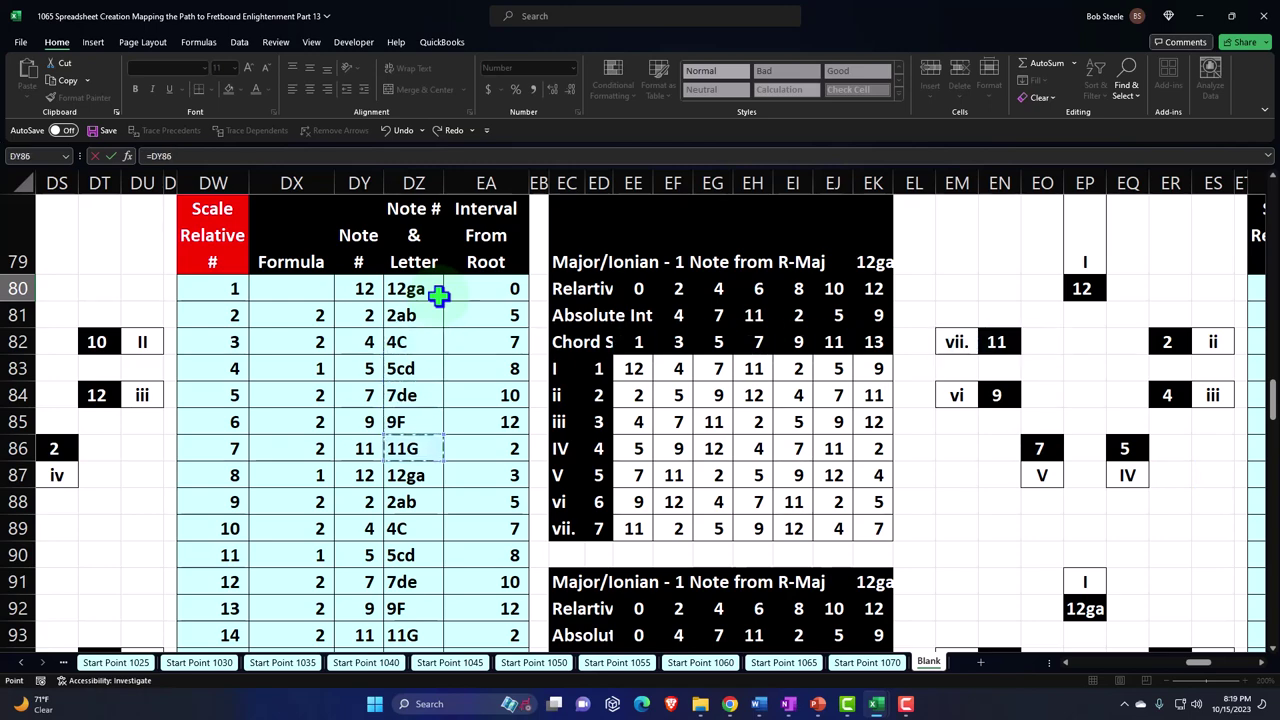
{"action": "key", "text": "Escape"}
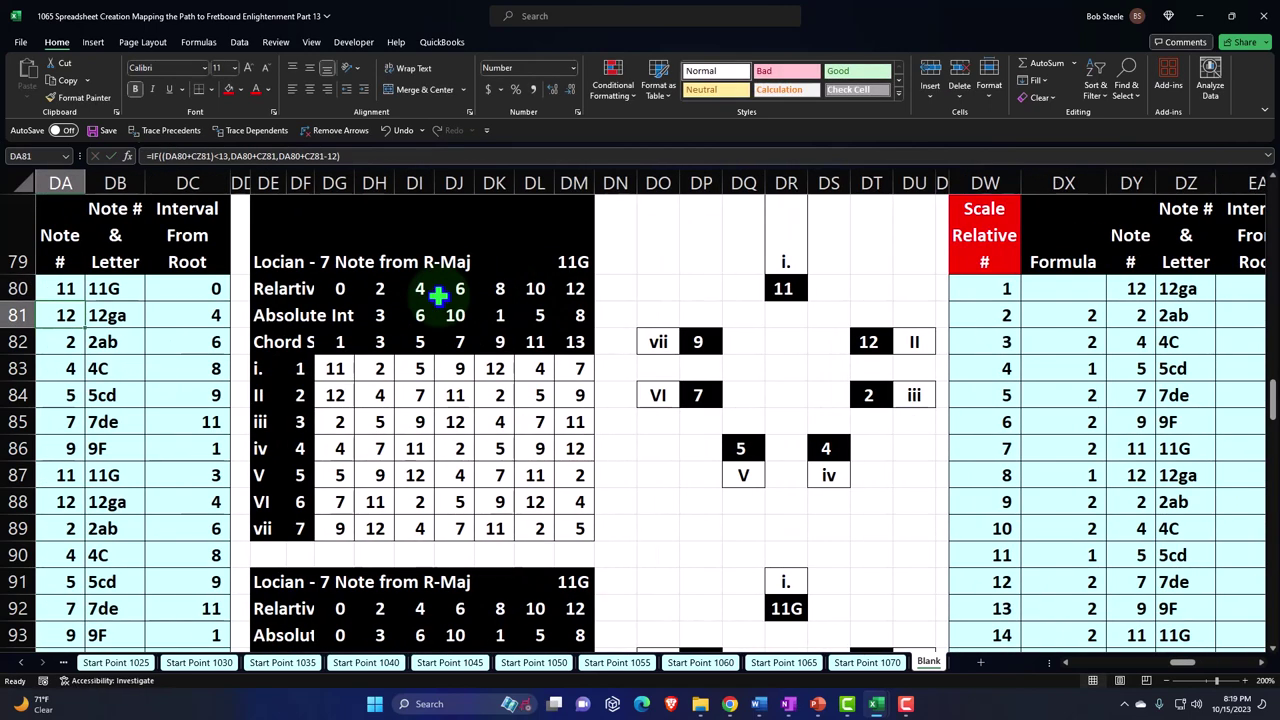
Step: Review the mode tables along row 81, continuing past the Aeolian table
{"action": "key", "text": "Left"}
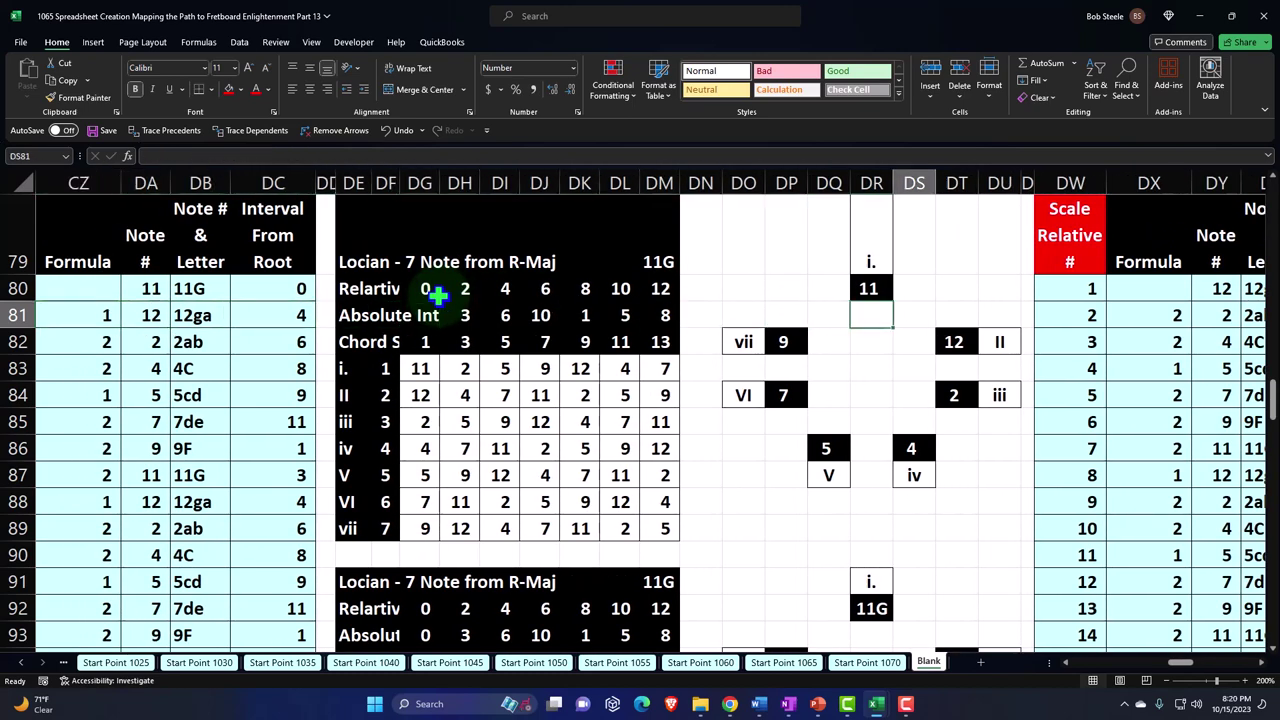
{"action": "key", "text": "Right"}
{"action": "key", "text": "Right"}
{"action": "key", "text": "Right"}
{"action": "key", "text": "Right"}
{"action": "key", "text": "Right"}
{"action": "key", "text": "Right"}
{"action": "key", "text": "Right"}
{"action": "key", "text": "Right"}
{"action": "key", "text": "Right"}
{"action": "key", "text": "Right"}
{"action": "key", "text": "Right"}
{"action": "key", "text": "Right"}
{"action": "key", "text": "Right"}
{"action": "key", "text": "Right"}
{"action": "key", "text": "Right"}
{"action": "key", "text": "Right"}
{"action": "key", "text": "Right"}
{"action": "key", "text": "Right"}
{"action": "key", "text": "Right"}
{"action": "key", "text": "Right"}
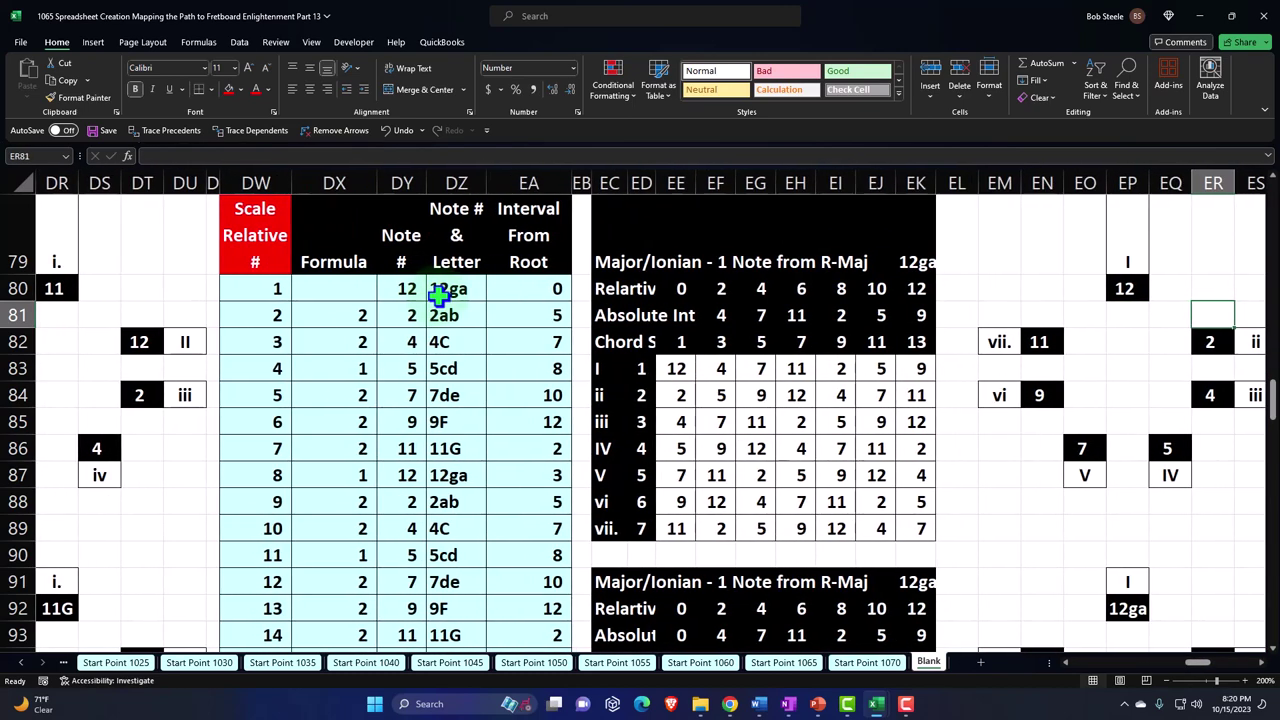
{"action": "key", "text": "Right"}
{"action": "key", "text": "Right"}
{"action": "key", "text": "Right"}
{"action": "key", "text": "Right"}
{"action": "key", "text": "Right"}
{"action": "key", "text": "Right"}
{"action": "key", "text": "Right"}
{"action": "key", "text": "Right"}
{"action": "key", "text": "Right"}
{"action": "key", "text": "Right"}
{"action": "key", "text": "Right"}
{"action": "key", "text": "Right"}
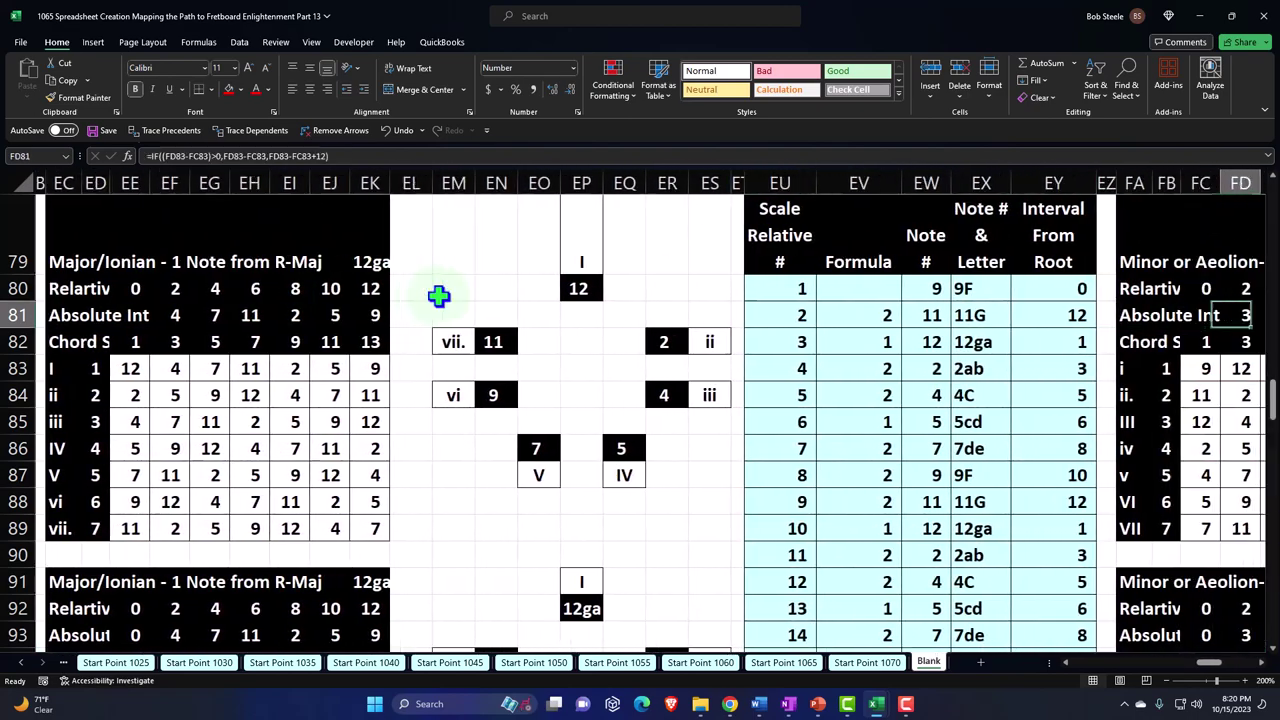
{"action": "key", "text": "Right"}
{"action": "key", "text": "Right"}
{"action": "key", "text": "Right"}
{"action": "key", "text": "Right"}
{"action": "key", "text": "Right"}
{"action": "key", "text": "Right"}
{"action": "key", "text": "Right"}
{"action": "key", "text": "Right"}
{"action": "key", "text": "Right"}
{"action": "key", "text": "Right"}
{"action": "key", "text": "Right"}
{"action": "key", "text": "Right"}
{"action": "key", "text": "Right"}
{"action": "key", "text": "Right"}
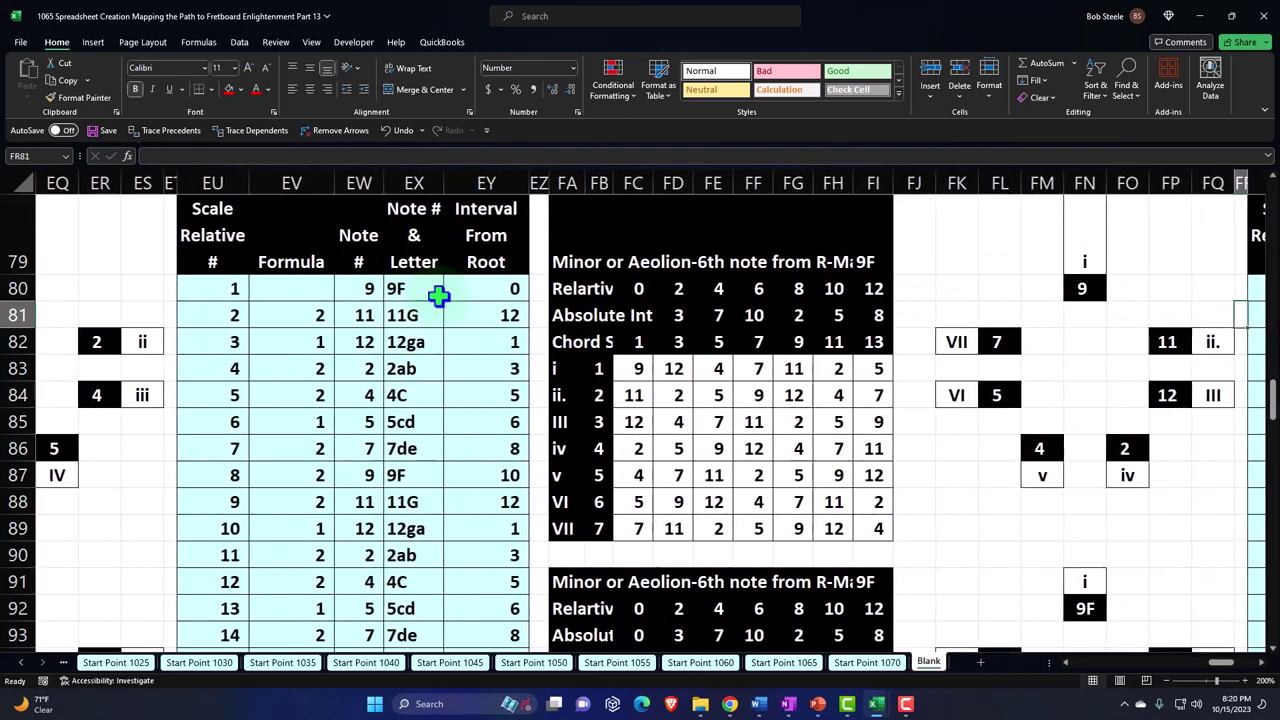
{"action": "key", "text": "Right"}
{"action": "key", "text": "Right"}
{"action": "key", "text": "Right"}
{"action": "key", "text": "Right"}
{"action": "key", "text": "Right"}
{"action": "key", "text": "Right"}
{"action": "key", "text": "Right"}
{"action": "key", "text": "Right"}
{"action": "key", "text": "Right"}
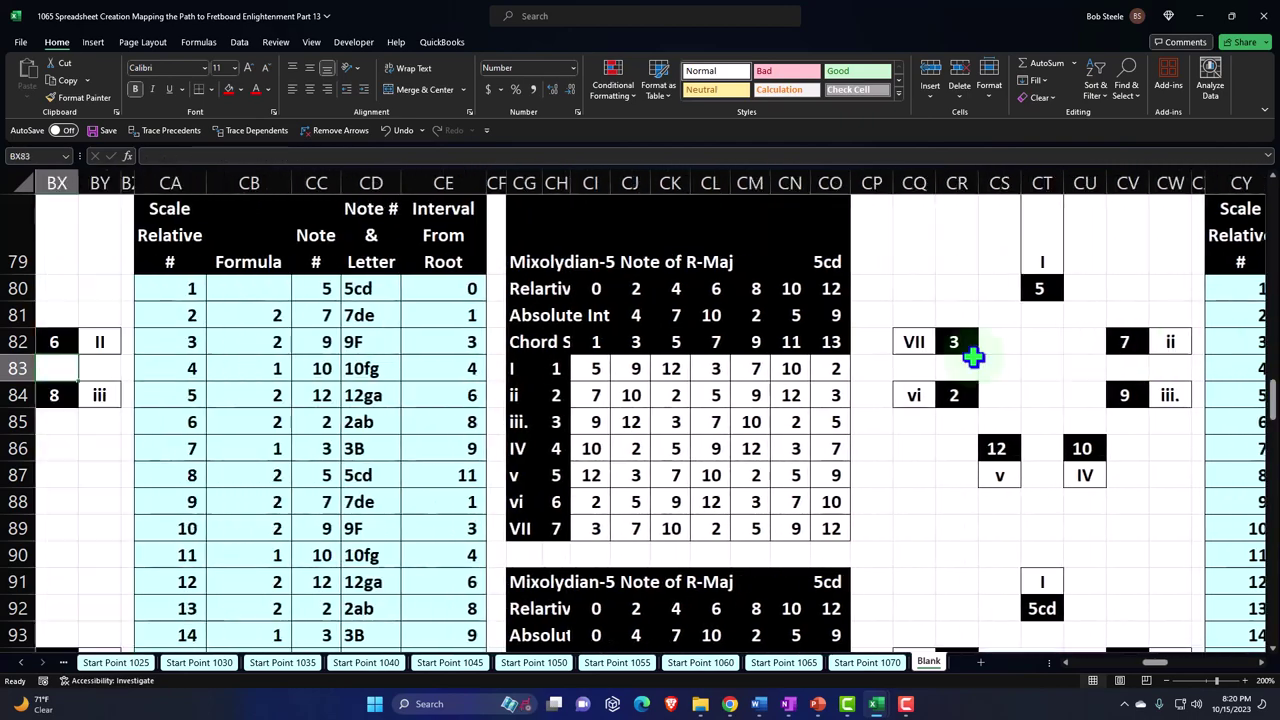
Step: Link the Lydian root note in BE80 to the Ionian IV note with =EQ86 (5cd)
{"action": "key", "text": "Left"}
{"action": "key", "text": "Left"}
{"action": "key", "text": "Left"}
{"action": "key", "text": "Left"}
{"action": "key", "text": "Left"}
{"action": "key", "text": "Left"}
{"action": "key", "text": "Left"}
{"action": "key", "text": "Left"}
{"action": "key", "text": "Left"}
{"action": "key", "text": "Left"}
{"action": "key", "text": "Left"}
{"action": "key", "text": "Left"}
{"action": "key", "text": "Left"}
{"action": "key", "text": "Left"}
{"action": "key", "text": "Left"}
{"action": "key", "text": "Left"}
{"action": "key", "text": "Left"}
{"action": "key", "text": "Left"}
{"action": "key", "text": "Left"}
{"action": "key", "text": "Left"}
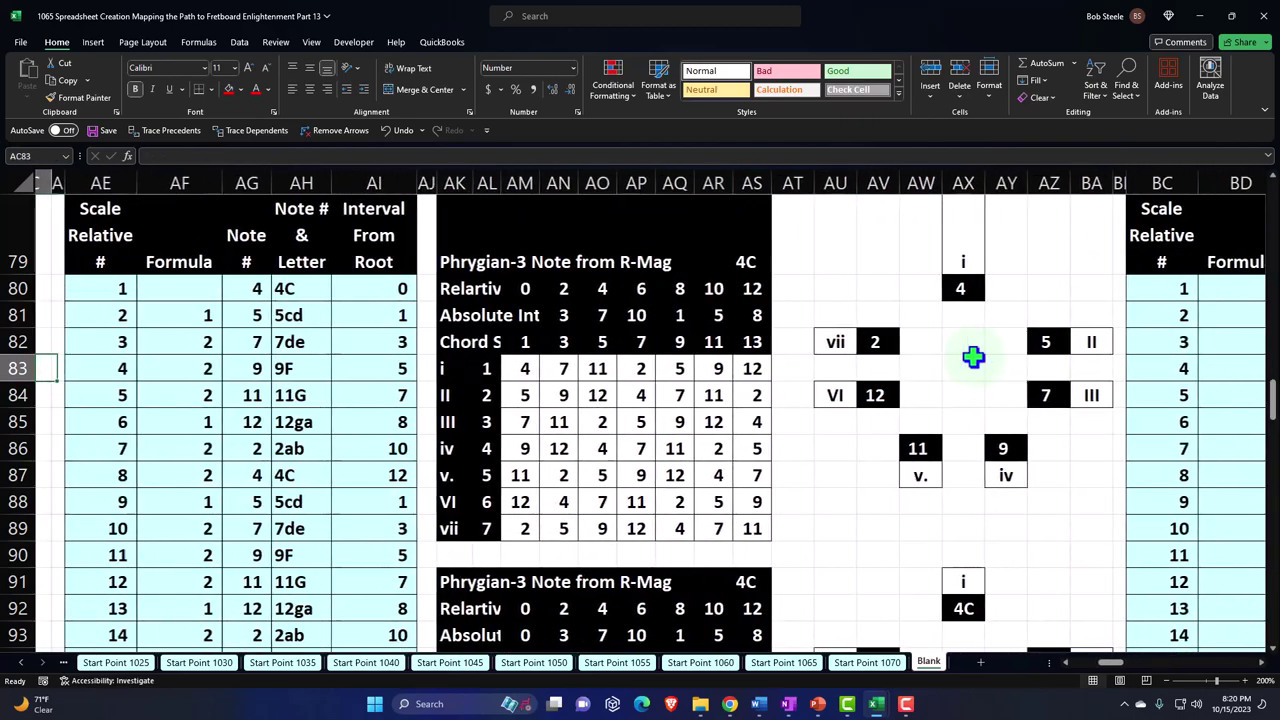
{"action": "key", "text": "Right"}
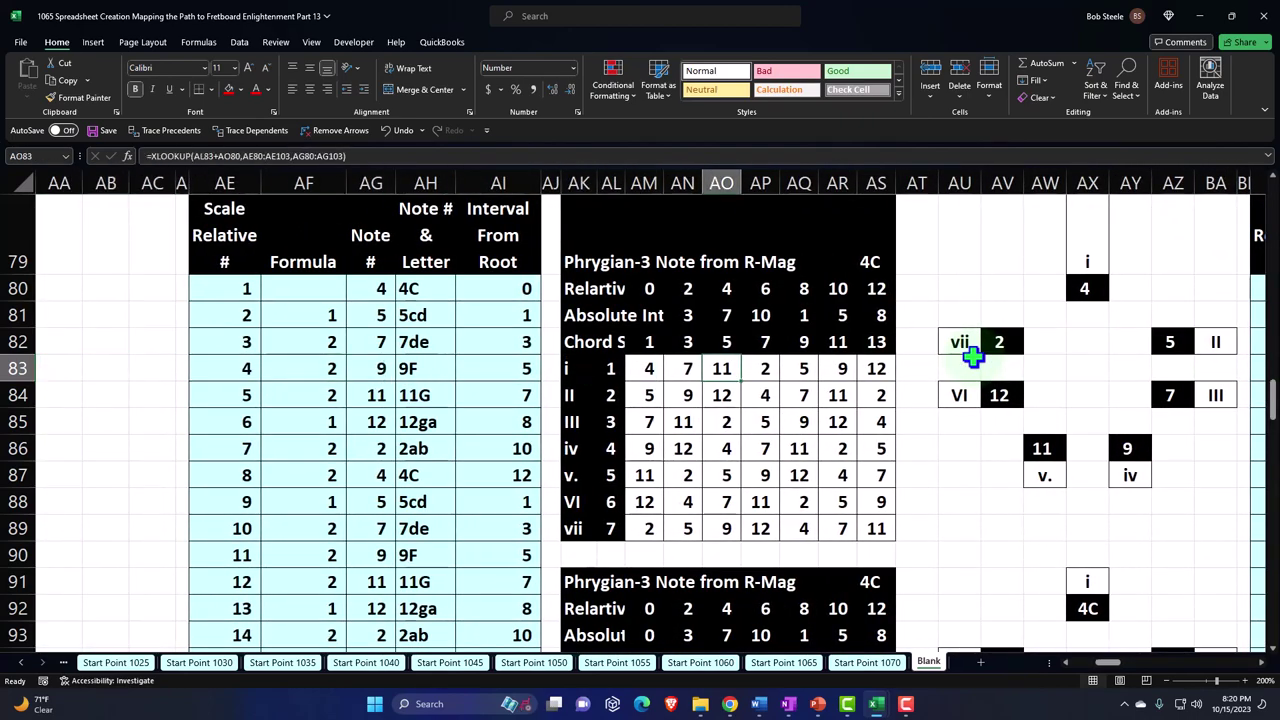
{"action": "key", "text": "Right"}
{"action": "key", "text": "Right"}
{"action": "key", "text": "Right"}
{"action": "key", "text": "Right"}
{"action": "key", "text": "Right"}
{"action": "key", "text": "Right"}
{"action": "key", "text": "Right"}
{"action": "key", "text": "Right"}
{"action": "key", "text": "Right"}
{"action": "key", "text": "Right"}
{"action": "key", "text": "Right"}
{"action": "key", "text": "Right"}
{"action": "key", "text": "Right"}
{"action": "key", "text": "Right"}
{"action": "key", "text": "Right"}
{"action": "key", "text": "Right"}
{"action": "key", "text": "Right"}
{"action": "key", "text": "Right"}
{"action": "key", "text": "Right"}
{"action": "key", "text": "Right"}
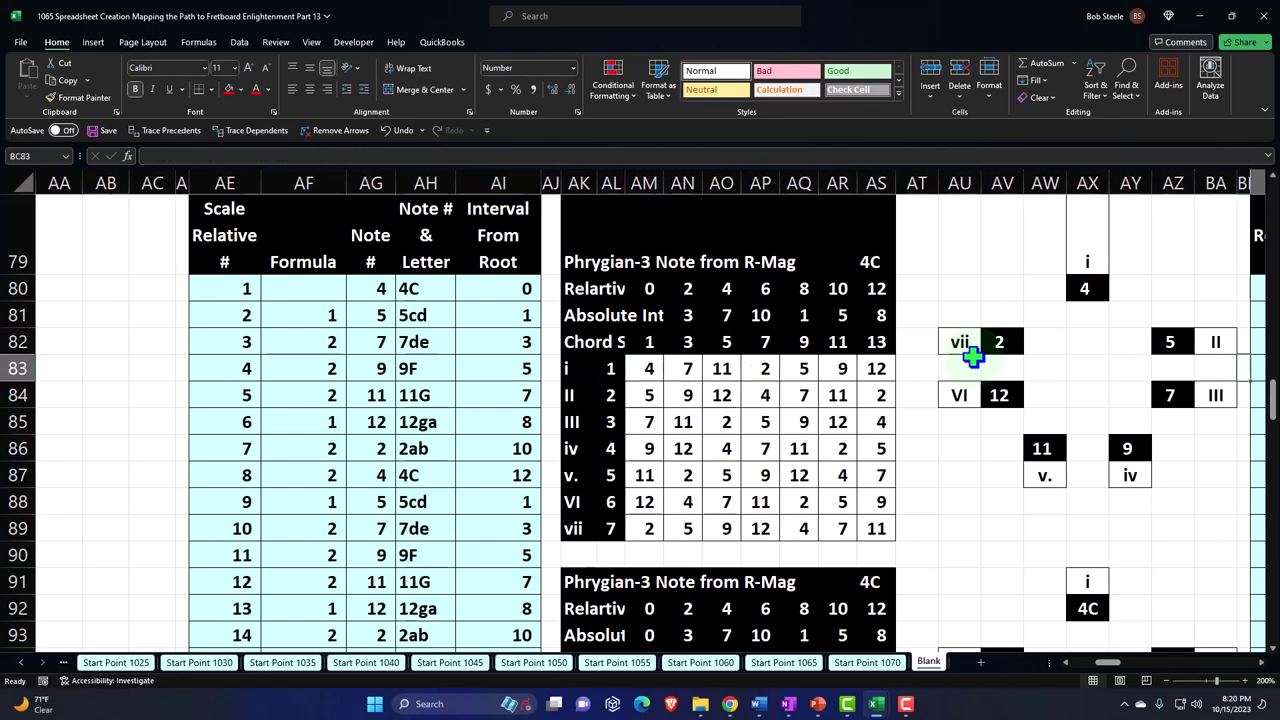
{"action": "key", "text": "Left"}
{"action": "key", "text": "Left"}
{"action": "key", "text": "Left"}
{"action": "key", "text": "Left"}
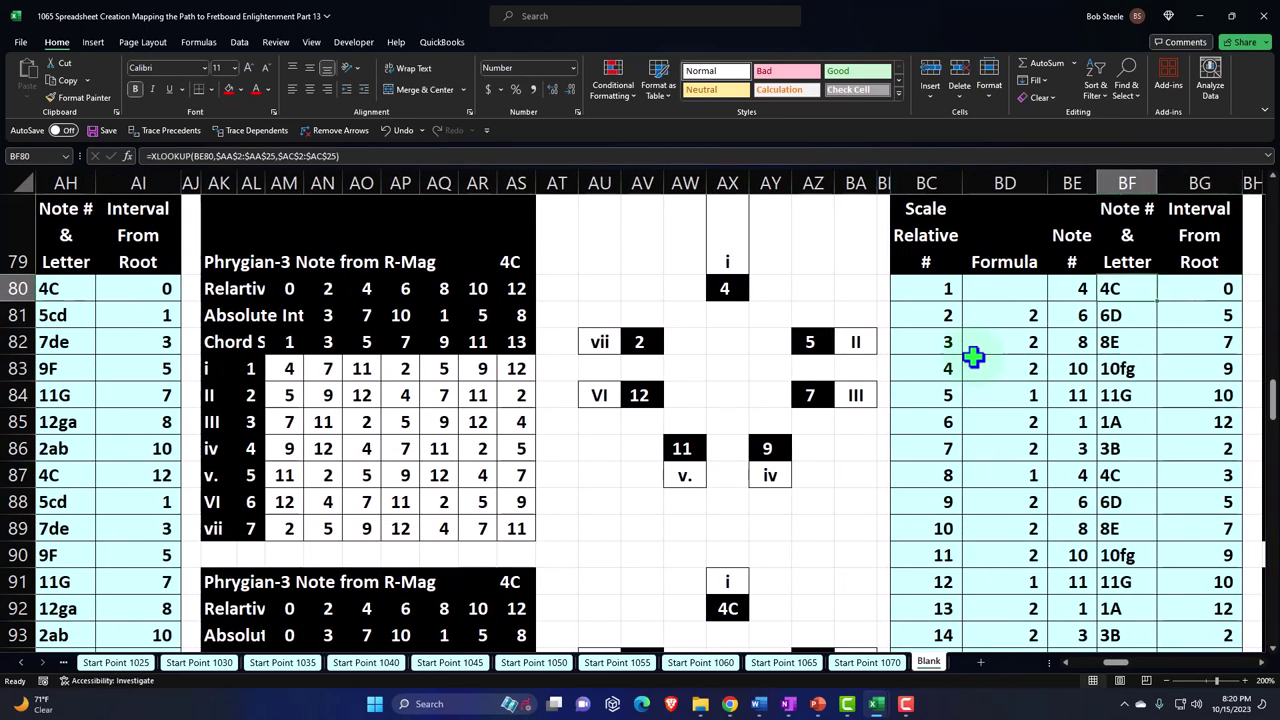
{"action": "key", "text": "Right"}
{"action": "key", "text": "Right"}
{"action": "key", "text": "Right"}
{"action": "key", "text": "Right"}
{"action": "key", "text": "Right"}
{"action": "key", "text": "Right"}
{"action": "key", "text": "Right"}
{"action": "key", "text": "Right"}
{"action": "key", "text": "Right"}
{"action": "key", "text": "Right"}
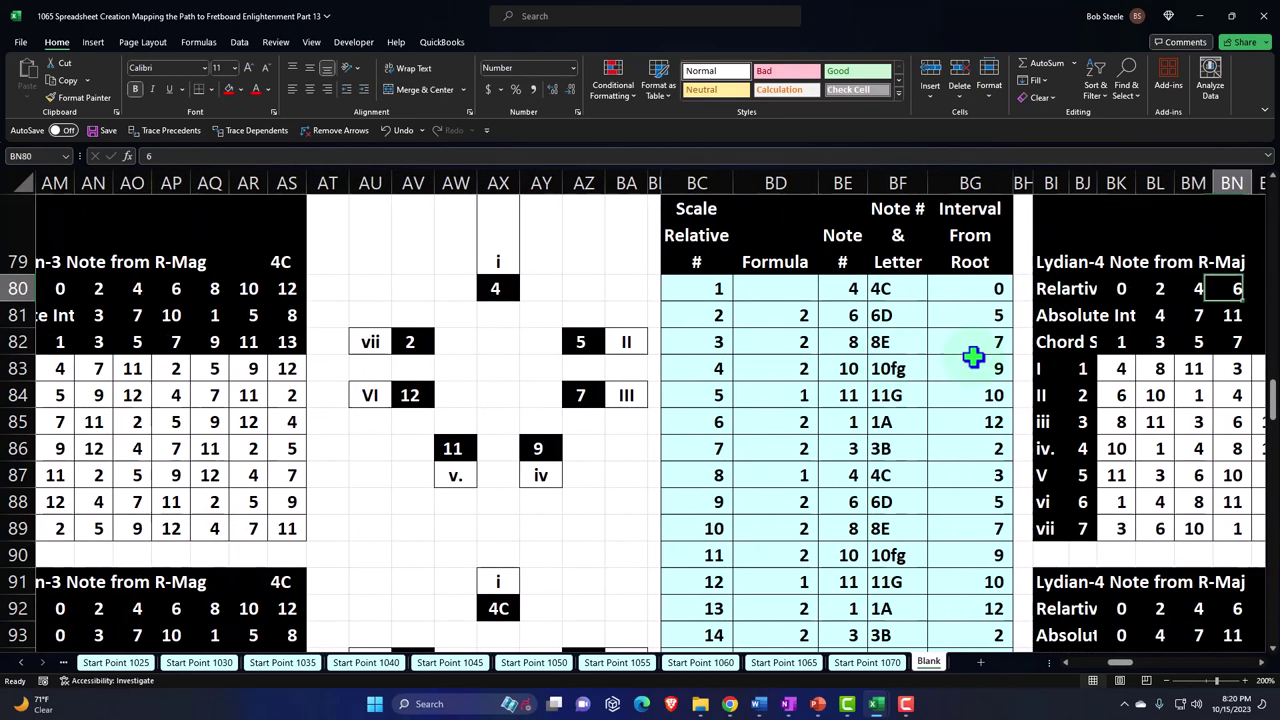
{"action": "key", "text": "Left"}
{"action": "key", "text": "Left"}
{"action": "key", "text": "Left"}
{"action": "key", "text": "Left"}
{"action": "key", "text": "Left"}
{"action": "key", "text": "Left"}
{"action": "key", "text": "Left"}
{"action": "key", "text": "Left"}
{"action": "key", "text": "Left"}
{"action": "key", "text": "Right"}
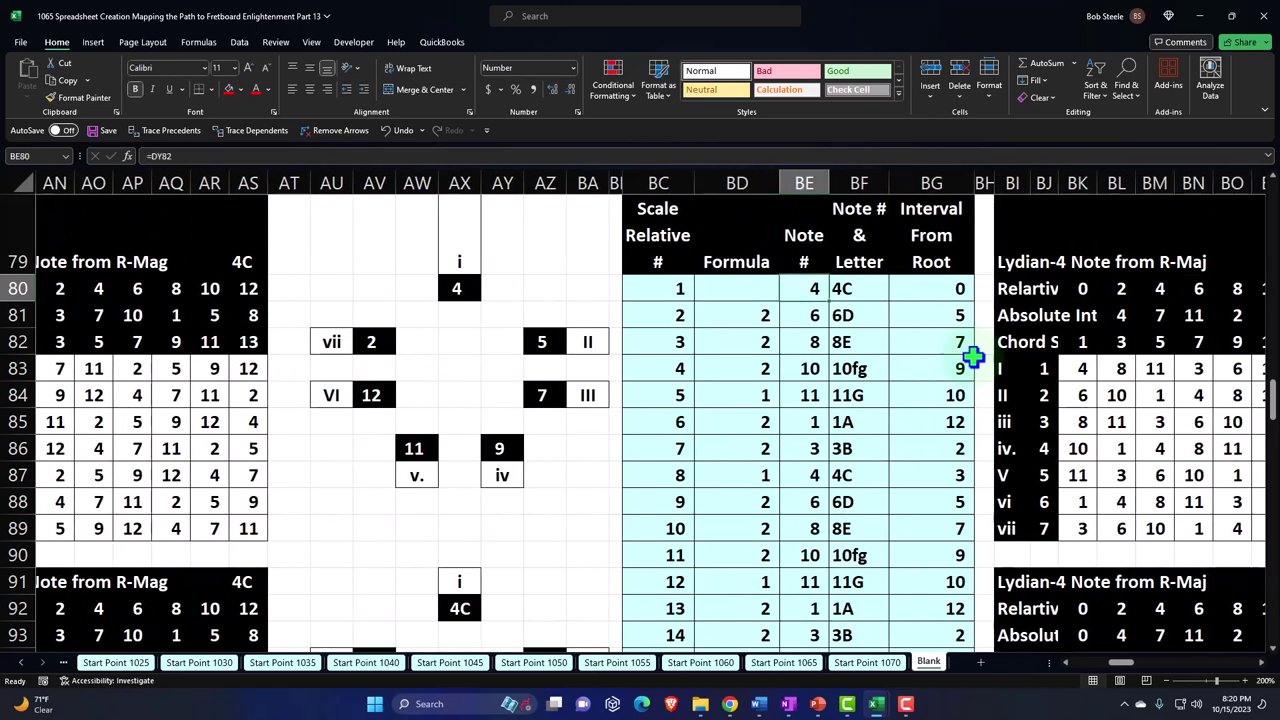
{"action": "type", "text": "="}
{"action": "key", "text": "Right"}
{"action": "key", "text": "Right"}
{"action": "key", "text": "Right"}
{"action": "key", "text": "Right"}
{"action": "key", "text": "Right"}
{"action": "key", "text": "Right"}
{"action": "key", "text": "Right"}
{"action": "key", "text": "Right"}
{"action": "key", "text": "Right"}
{"action": "key", "text": "Right"}
{"action": "key", "text": "Right"}
{"action": "key", "text": "Right"}
{"action": "key", "text": "Right"}
{"action": "key", "text": "Right"}
{"action": "key", "text": "Right"}
{"action": "key", "text": "Right"}
{"action": "key", "text": "Right"}
{"action": "key", "text": "Right"}
{"action": "key", "text": "Right"}
{"action": "key", "text": "Right"}
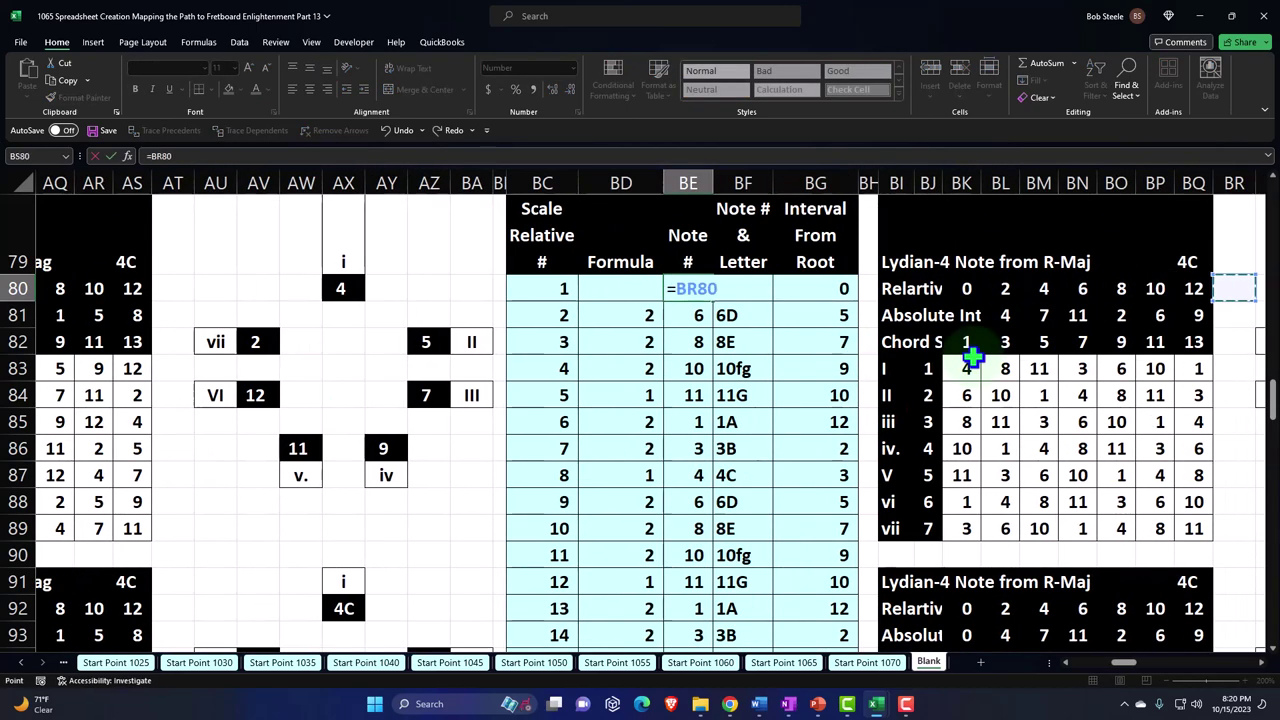
{"action": "key", "text": "Right"}
{"action": "key", "text": "Right"}
{"action": "key", "text": "Right"}
{"action": "key", "text": "Right"}
{"action": "key", "text": "Right"}
{"action": "key", "text": "Right"}
{"action": "key", "text": "Right"}
{"action": "key", "text": "Right"}
{"action": "key", "text": "Right"}
{"action": "key", "text": "Right"}
{"action": "key", "text": "Right"}
{"action": "key", "text": "Right"}
{"action": "key", "text": "Right"}
{"action": "key", "text": "Right"}
{"action": "key", "text": "Right"}
{"action": "key", "text": "Right"}
{"action": "key", "text": "Right"}
{"action": "key", "text": "Right"}
{"action": "key", "text": "Right"}
{"action": "key", "text": "Right"}
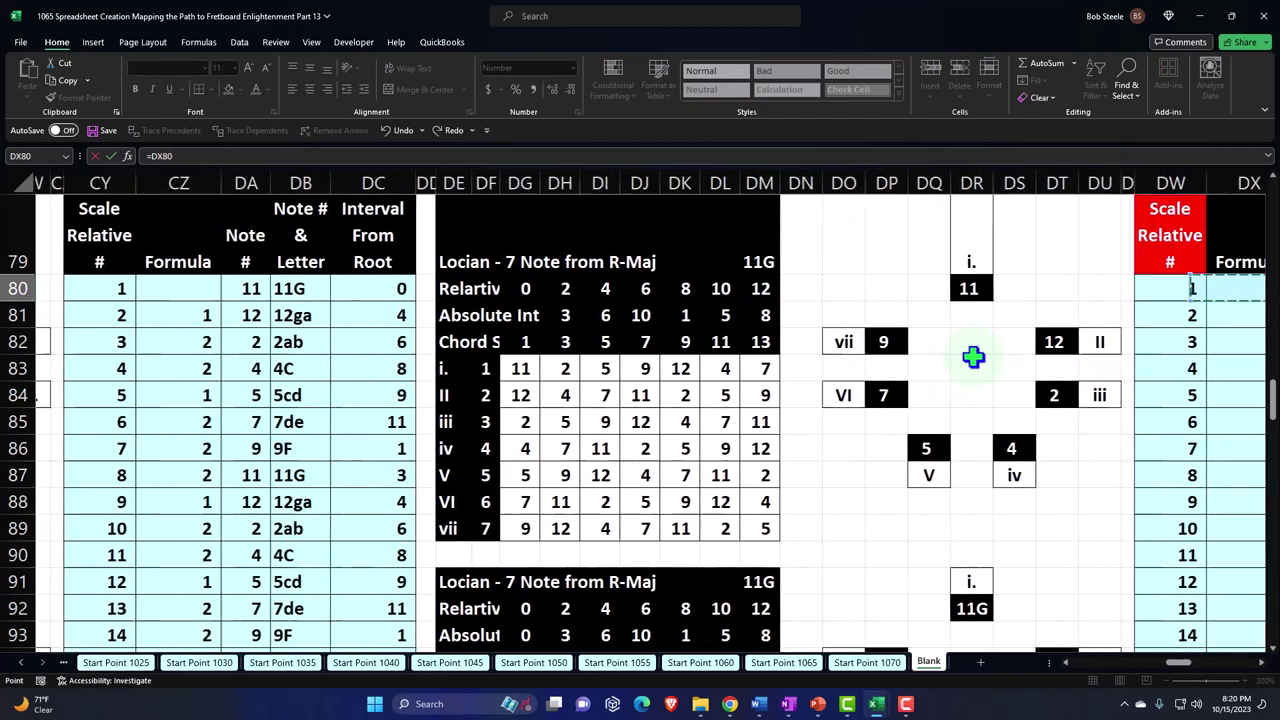
{"action": "key", "text": "Right"}
{"action": "key", "text": "Right"}
{"action": "key", "text": "Right"}
{"action": "key", "text": "Right"}
{"action": "key", "text": "Right"}
{"action": "key", "text": "Right"}
{"action": "key", "text": "Right"}
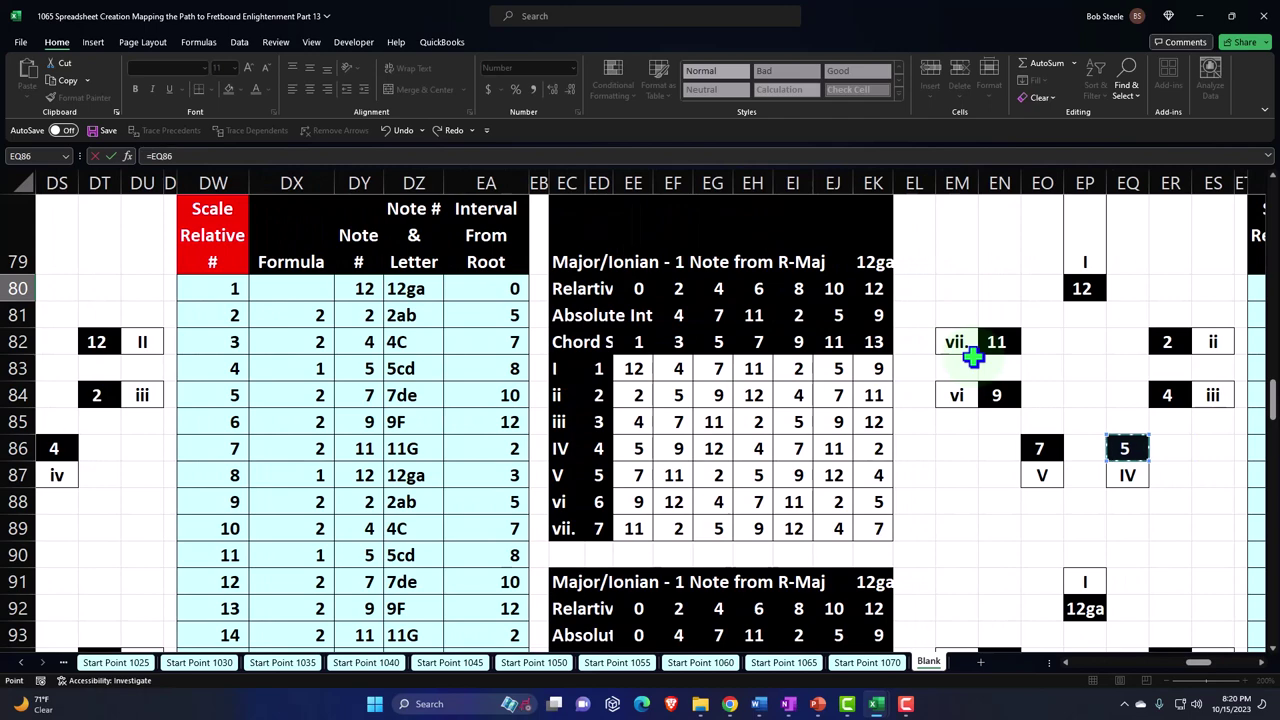
{"action": "key", "text": "Escape"}
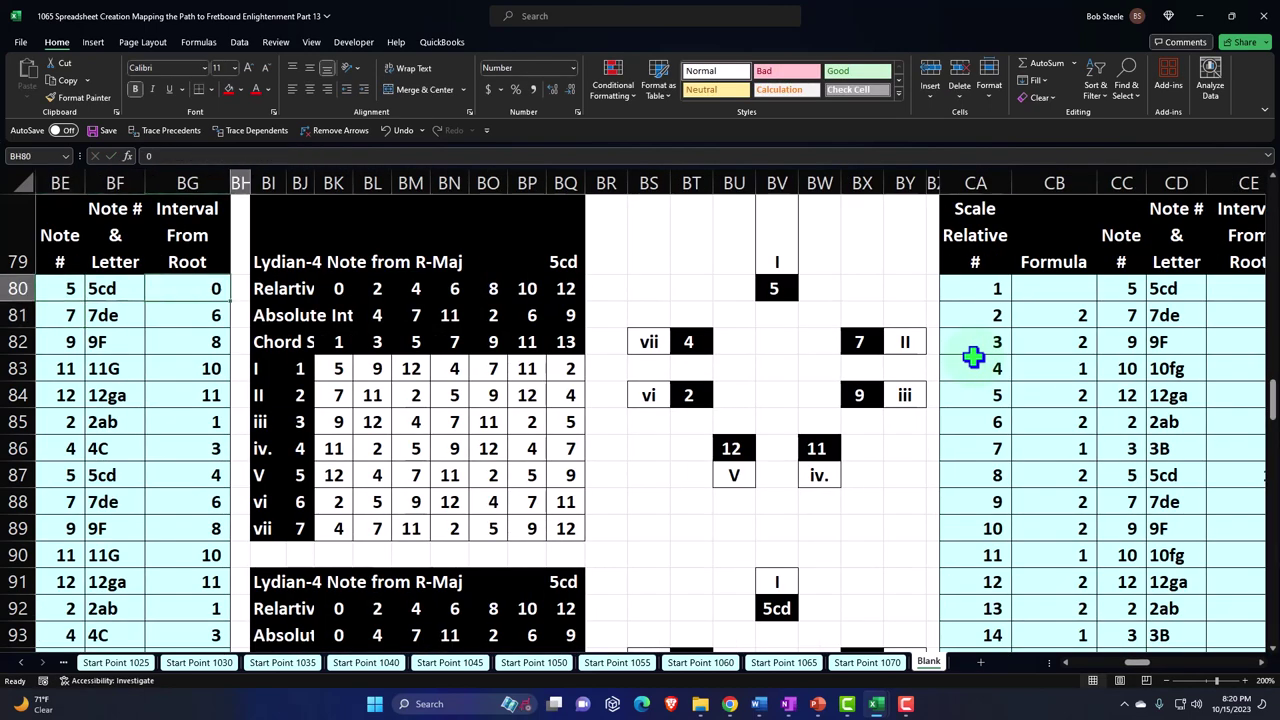
Step: Link the Mixolydian root note in CC80 to the Ionian V note with =EO86 (7de)
{"action": "key", "text": "Right"}
{"action": "key", "text": "Right"}
{"action": "key", "text": "Right"}
{"action": "key", "text": "Right"}
{"action": "key", "text": "Right"}
{"action": "key", "text": "Right"}
{"action": "key", "text": "Right"}
{"action": "key", "text": "Right"}
{"action": "key", "text": "Right"}
{"action": "key", "text": "Right"}
{"action": "key", "text": "Right"}
{"action": "key", "text": "Right"}
{"action": "key", "text": "Right"}
{"action": "key", "text": "Right"}
{"action": "key", "text": "Right"}
{"action": "key", "text": "Right"}
{"action": "key", "text": "Right"}
{"action": "key", "text": "Right"}
{"action": "key", "text": "Right"}
{"action": "key", "text": "Right"}
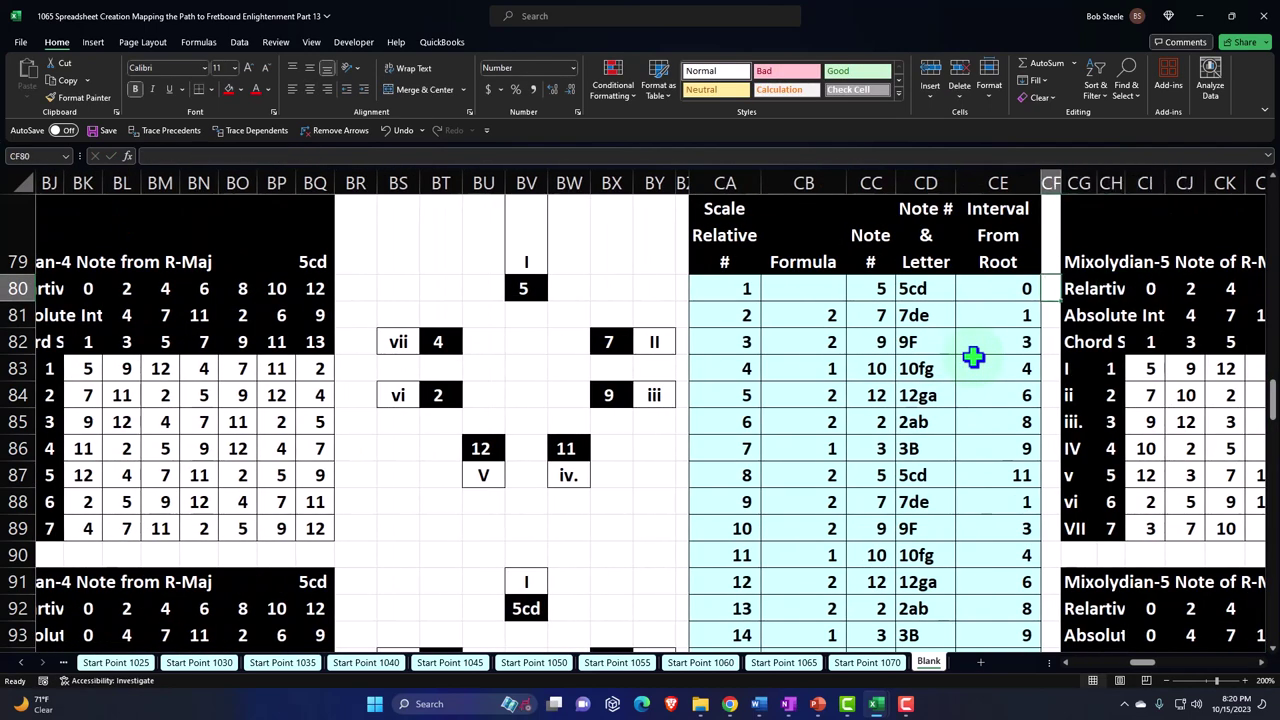
{"action": "key", "text": "Left"}
{"action": "key", "text": "Left"}
{"action": "key", "text": "Left"}
{"action": "type", "text": "="}
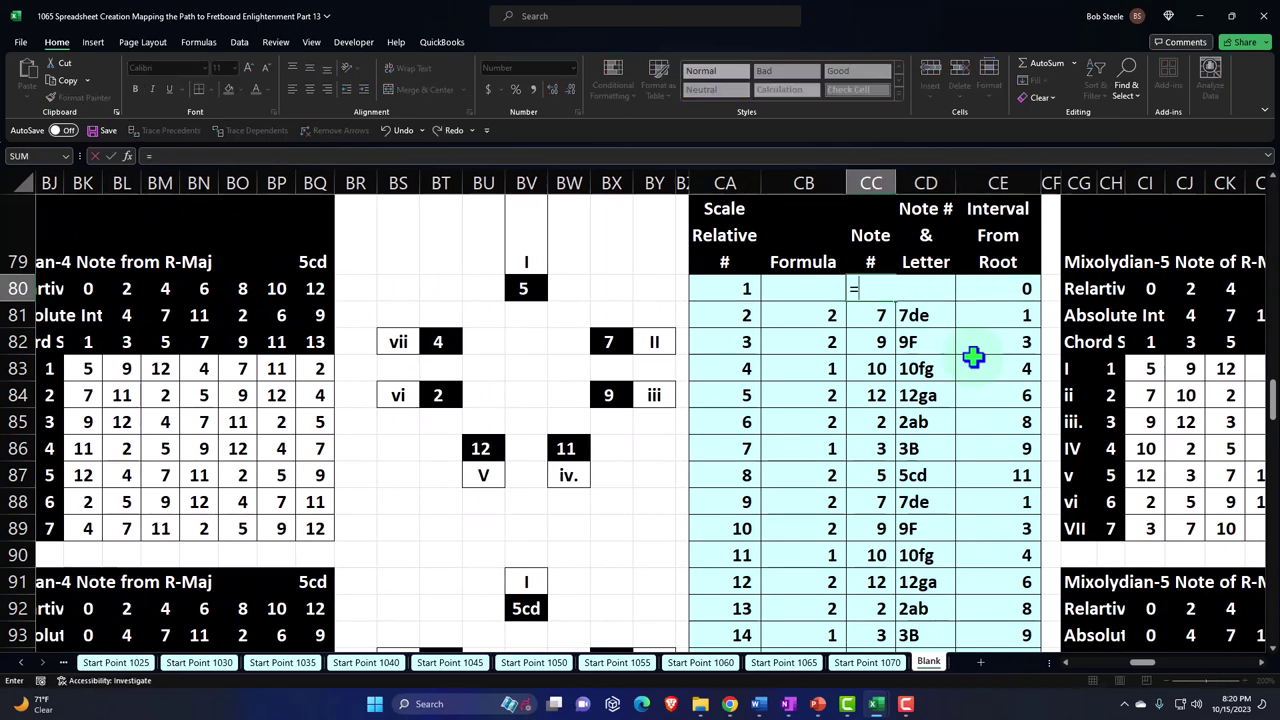
{"action": "key", "text": "Right"}
{"action": "key", "text": "Right"}
{"action": "key", "text": "Right"}
{"action": "key", "text": "Right"}
{"action": "key", "text": "Right"}
{"action": "key", "text": "Right"}
{"action": "key", "text": "Right"}
{"action": "key", "text": "Right"}
{"action": "key", "text": "Right"}
{"action": "key", "text": "Right"}
{"action": "key", "text": "Right"}
{"action": "key", "text": "Right"}
{"action": "key", "text": "Right"}
{"action": "key", "text": "Right"}
{"action": "key", "text": "Right"}
{"action": "key", "text": "Right"}
{"action": "key", "text": "Right"}
{"action": "key", "text": "Right"}
{"action": "key", "text": "Right"}
{"action": "key", "text": "Right"}
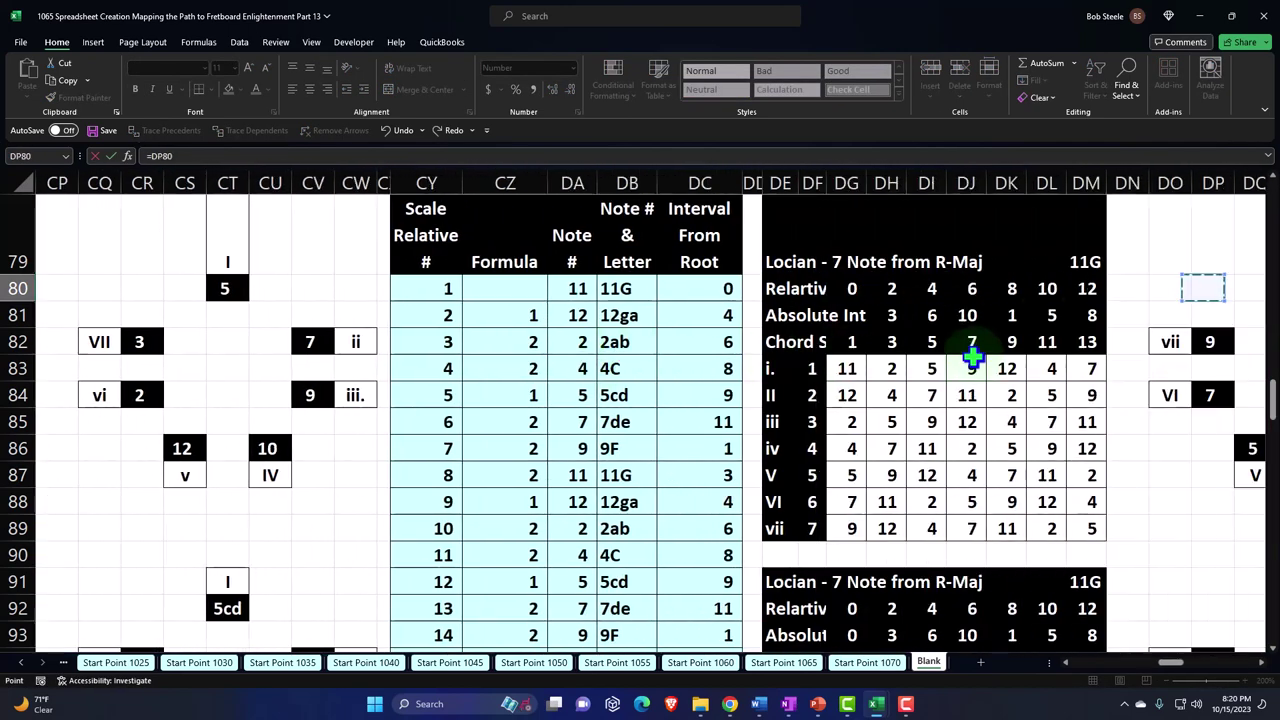
{"action": "key", "text": "Right"}
{"action": "key", "text": "Right"}
{"action": "key", "text": "Right"}
{"action": "key", "text": "Right"}
{"action": "key", "text": "Right"}
{"action": "key", "text": "Right"}
{"action": "key", "text": "Right"}
{"action": "key", "text": "Right"}
{"action": "key", "text": "Right"}
{"action": "key", "text": "Right"}
{"action": "key", "text": "Right"}
{"action": "key", "text": "Right"}
{"action": "key", "text": "Right"}
{"action": "key", "text": "Right"}
{"action": "key", "text": "Right"}
{"action": "key", "text": "Right"}
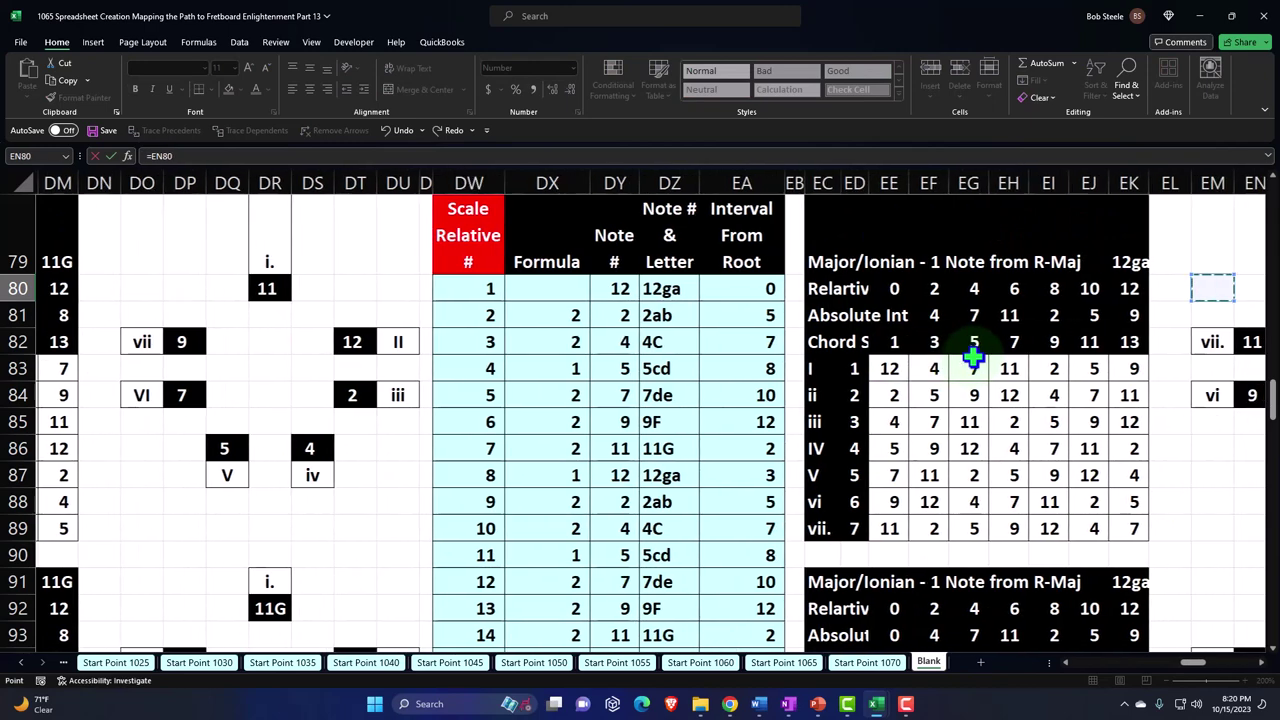
{"action": "key", "text": "Right"}
{"action": "key", "text": "Right"}
{"action": "key", "text": "Right"}
{"action": "key", "text": "Right"}
{"action": "key", "text": "Right"}
{"action": "key", "text": "Right"}
{"action": "key", "text": "Right"}
{"action": "key", "text": "Right"}
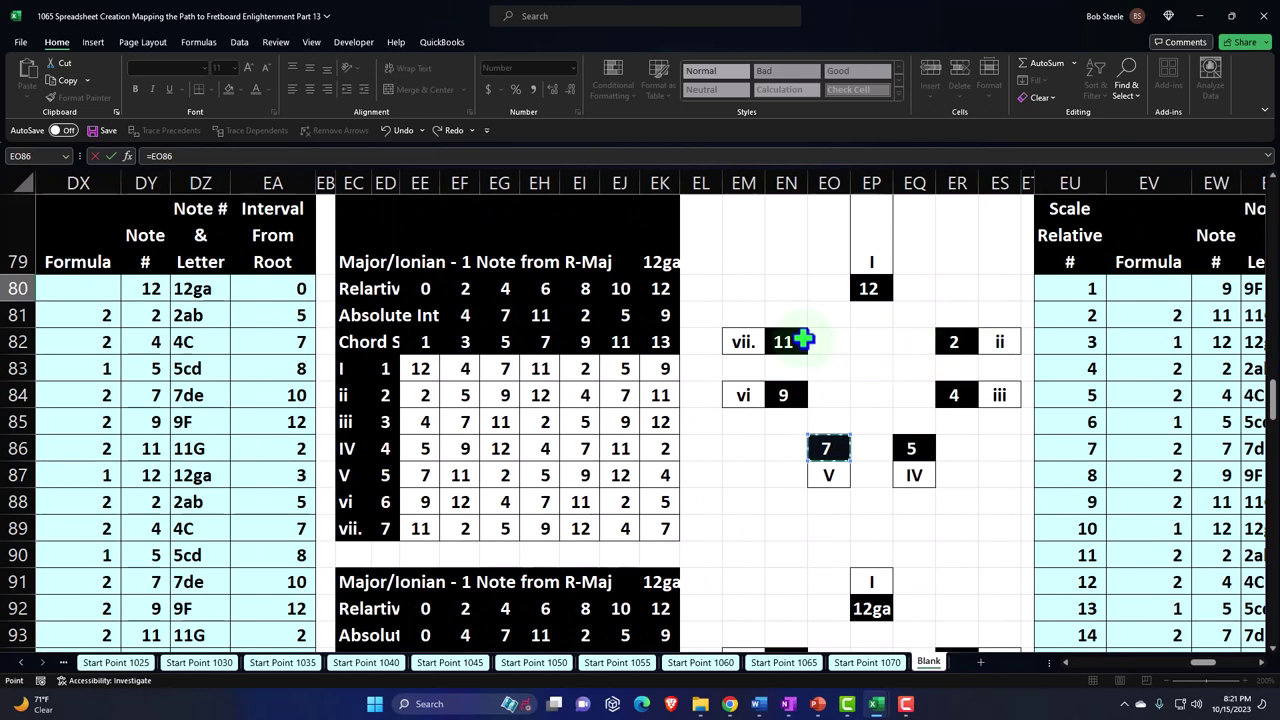
{"action": "key", "text": "Return"}
Step: Return left across the sheet to column Z at the first mode tables
{"action": "key", "text": "Up"}
{"action": "key", "text": "Up"}
{"action": "key", "text": "Left"}
{"action": "key", "text": "Left"}
{"action": "key", "text": "Left"}
{"action": "key", "text": "Left"}
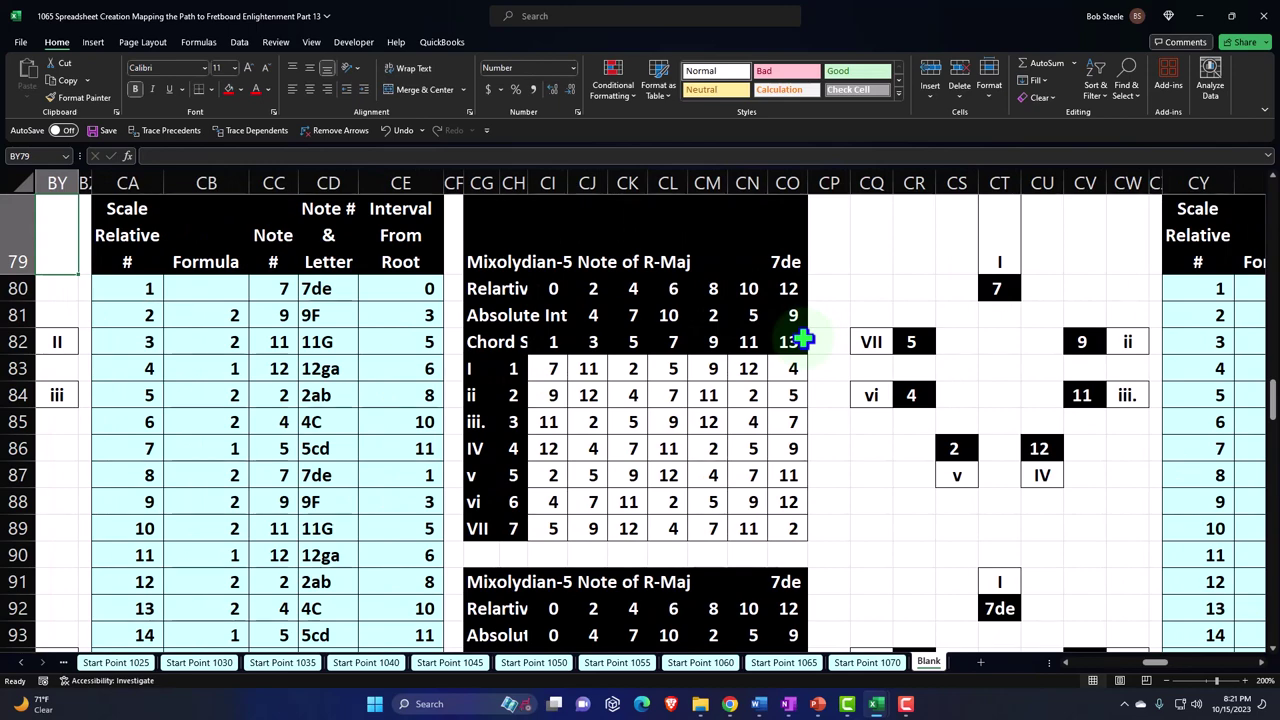
{"action": "key", "text": "Left"}
{"action": "key", "text": "Left"}
{"action": "key", "text": "Left"}
{"action": "key", "text": "Left"}
{"action": "key", "text": "Left"}
{"action": "key", "text": "Left"}
{"action": "key", "text": "Left"}
{"action": "key", "text": "Left"}
{"action": "key", "text": "Left"}
{"action": "key", "text": "Left"}
{"action": "key", "text": "Left"}
{"action": "key", "text": "Left"}
{"action": "key", "text": "Left"}
{"action": "key", "text": "Left"}
{"action": "key", "text": "Left"}
{"action": "key", "text": "Left"}
{"action": "key", "text": "Left"}
{"action": "key", "text": "Left"}
{"action": "key", "text": "Left"}
{"action": "key", "text": "Left"}
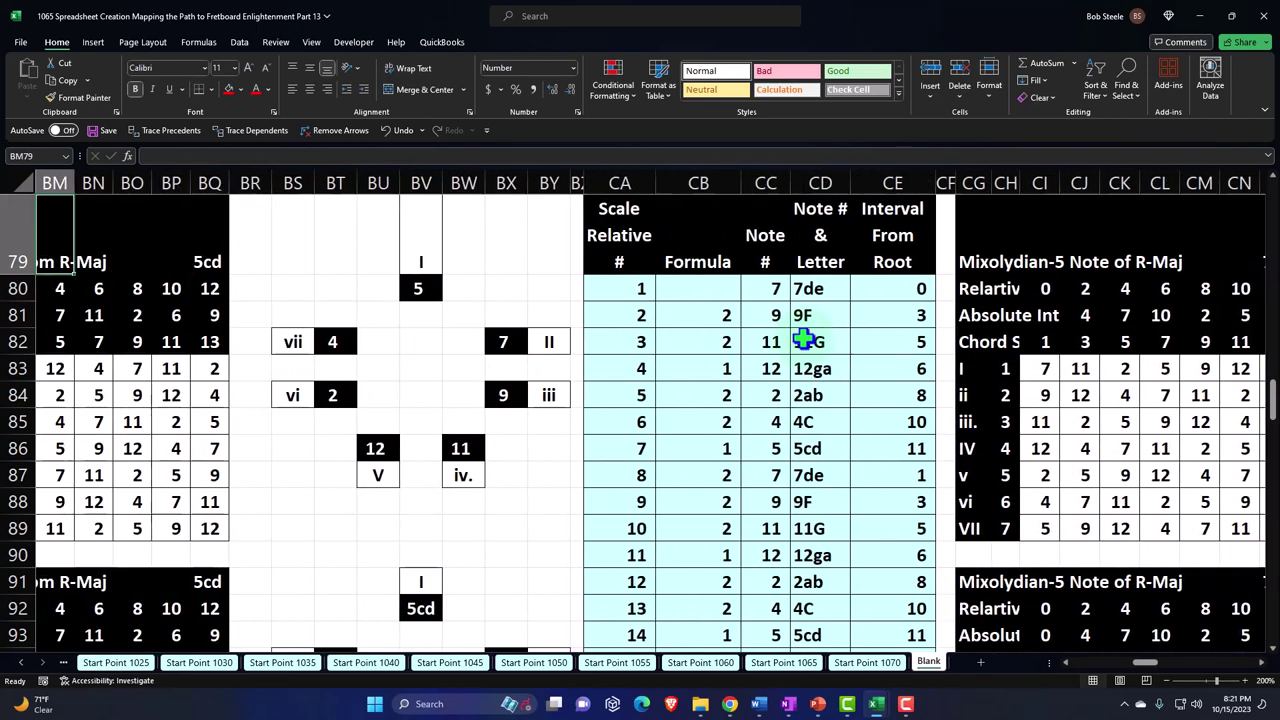
{"action": "key", "text": "Left"}
{"action": "key", "text": "Left"}
{"action": "key", "text": "Left"}
{"action": "key", "text": "Left"}
{"action": "key", "text": "Left"}
{"action": "key", "text": "Left"}
{"action": "key", "text": "Left"}
{"action": "key", "text": "Left"}
{"action": "key", "text": "Left"}
{"action": "key", "text": "Left"}
{"action": "key", "text": "Left"}
{"action": "key", "text": "Left"}
{"action": "key", "text": "Left"}
{"action": "key", "text": "Left"}
{"action": "key", "text": "Left"}
{"action": "key", "text": "Left"}
{"action": "key", "text": "Left"}
{"action": "key", "text": "Left"}
{"action": "key", "text": "Left"}
{"action": "key", "text": "Left"}
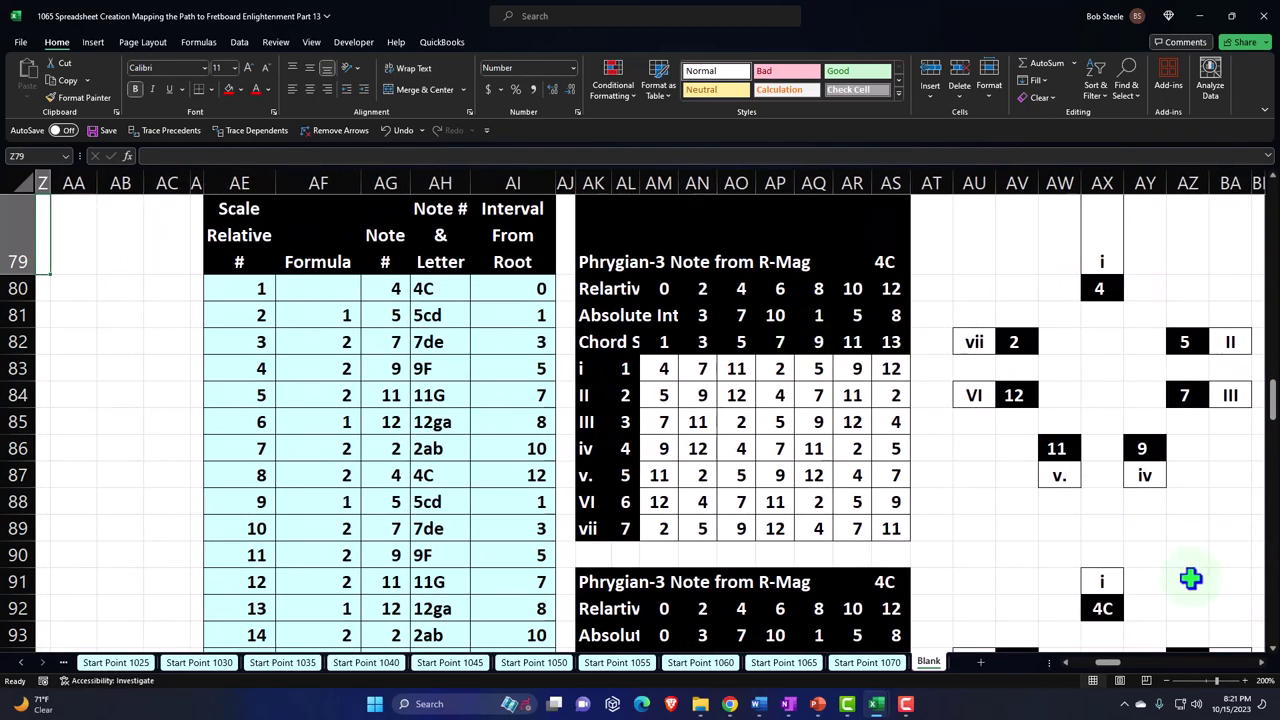
Step: Hide helper columns M through AJ so the coloured note grids sit beside the chord tables
{"action": "scroll", "coordinate": [865, 535], "scroll_direction": "up", "scroll_amount": 20}
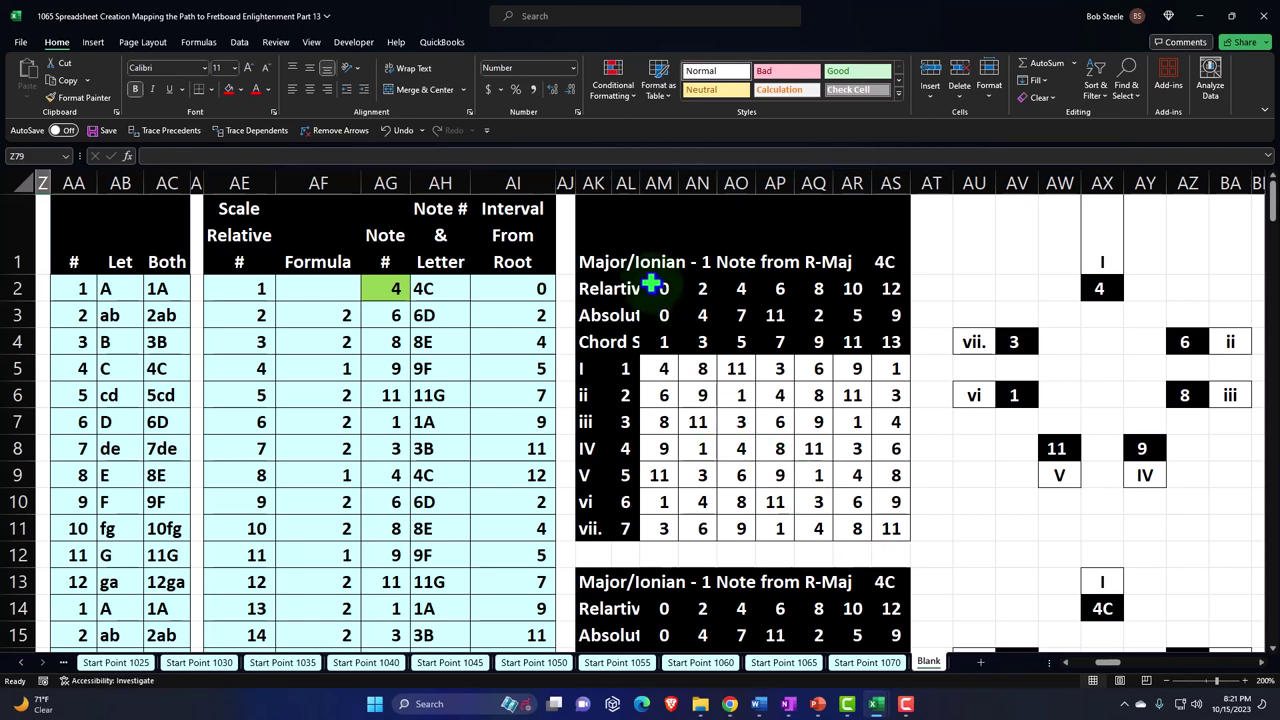
{"action": "scroll", "coordinate": [1120, 670], "scroll_direction": "left", "scroll_amount": 8}
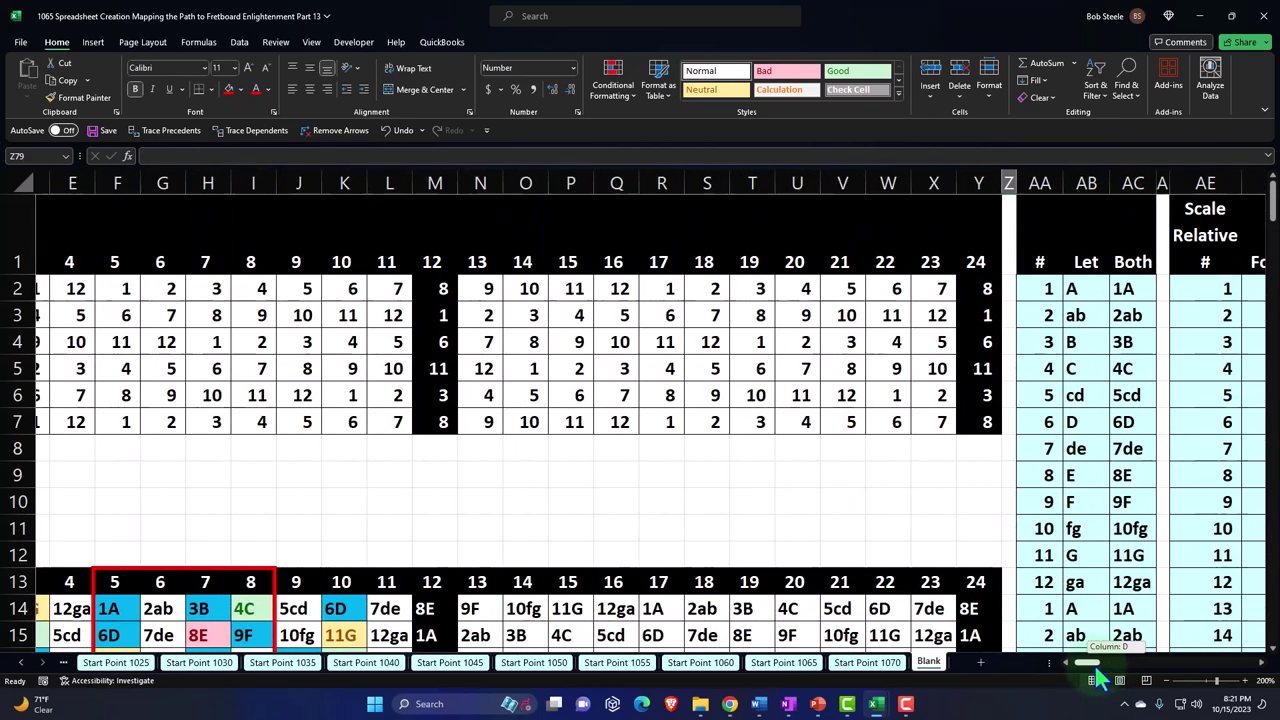
{"action": "left_click_drag", "start_coordinate": [538, 183], "coordinate": [937, 290]}
{"action": "right_click", "coordinate": [783, 318]}
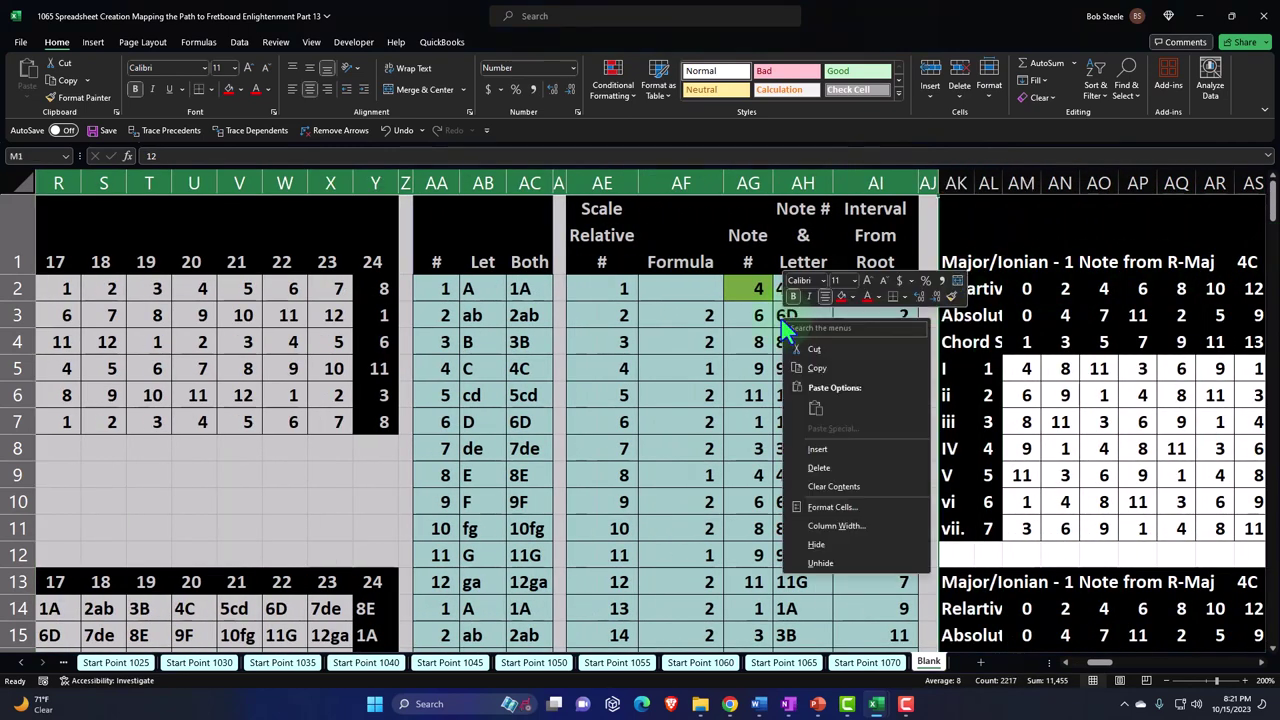
{"action": "left_click", "coordinate": [829, 544]}
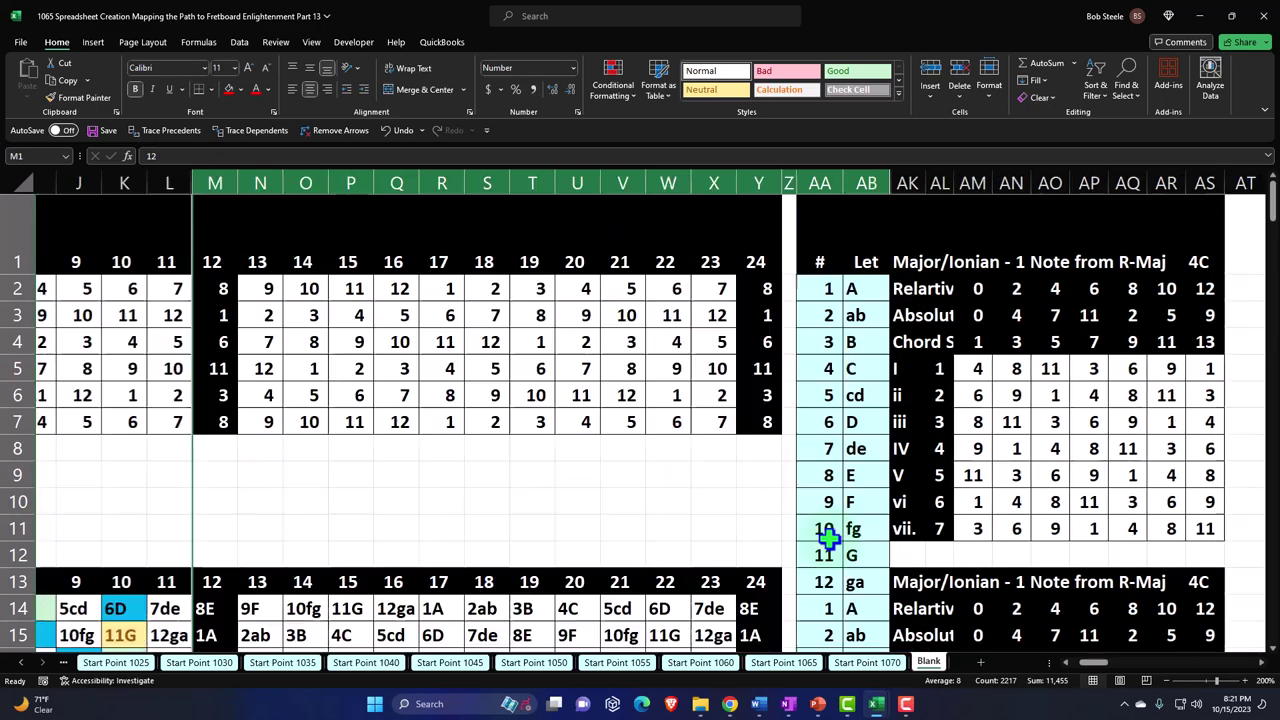
{"action": "scroll", "coordinate": [432, 422], "scroll_direction": "down", "scroll_amount": 3}
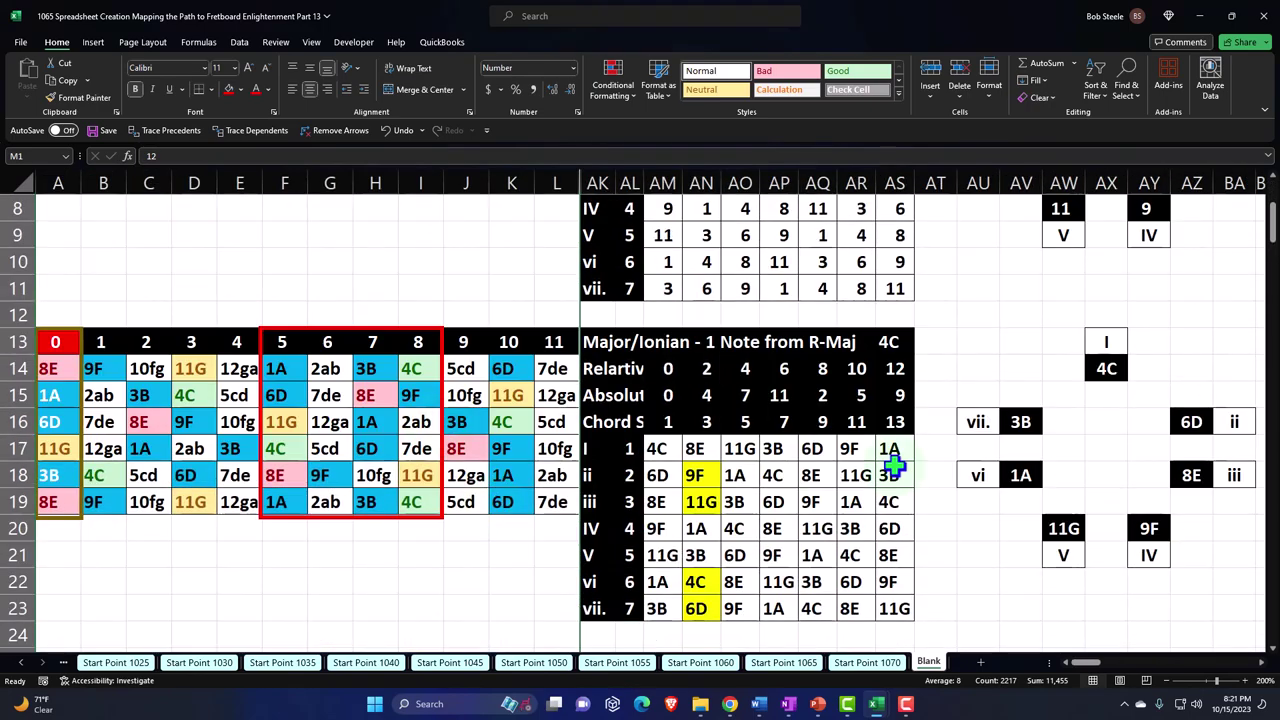
{"action": "left_click_drag", "start_coordinate": [1090, 668], "coordinate": [1063, 668]}
{"action": "scroll", "coordinate": [581, 503], "scroll_direction": "down", "scroll_amount": 1}
{"action": "scroll", "coordinate": [581, 503], "scroll_direction": "down", "scroll_amount": 7}
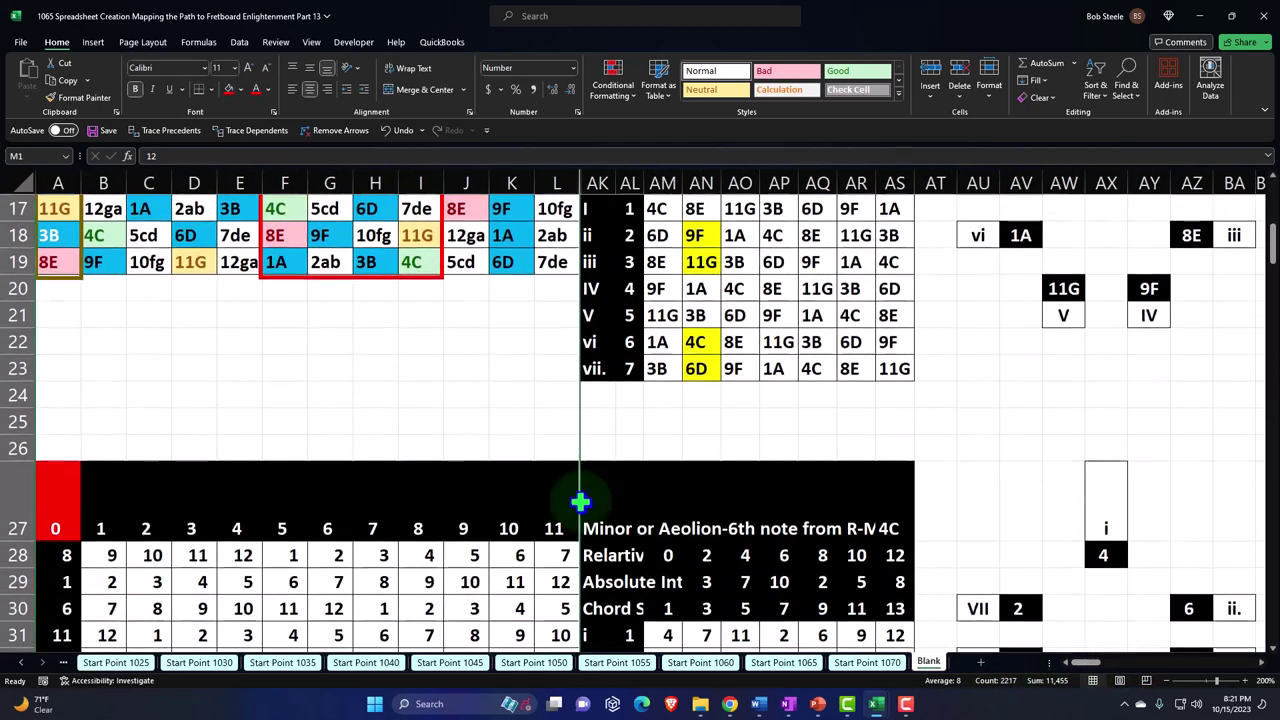
Step: Unhide columns M through AJ beside the Minor/Aeolian table, restoring frets 12 through 24
{"action": "scroll", "coordinate": [613, 397], "scroll_direction": "down", "scroll_amount": 1}
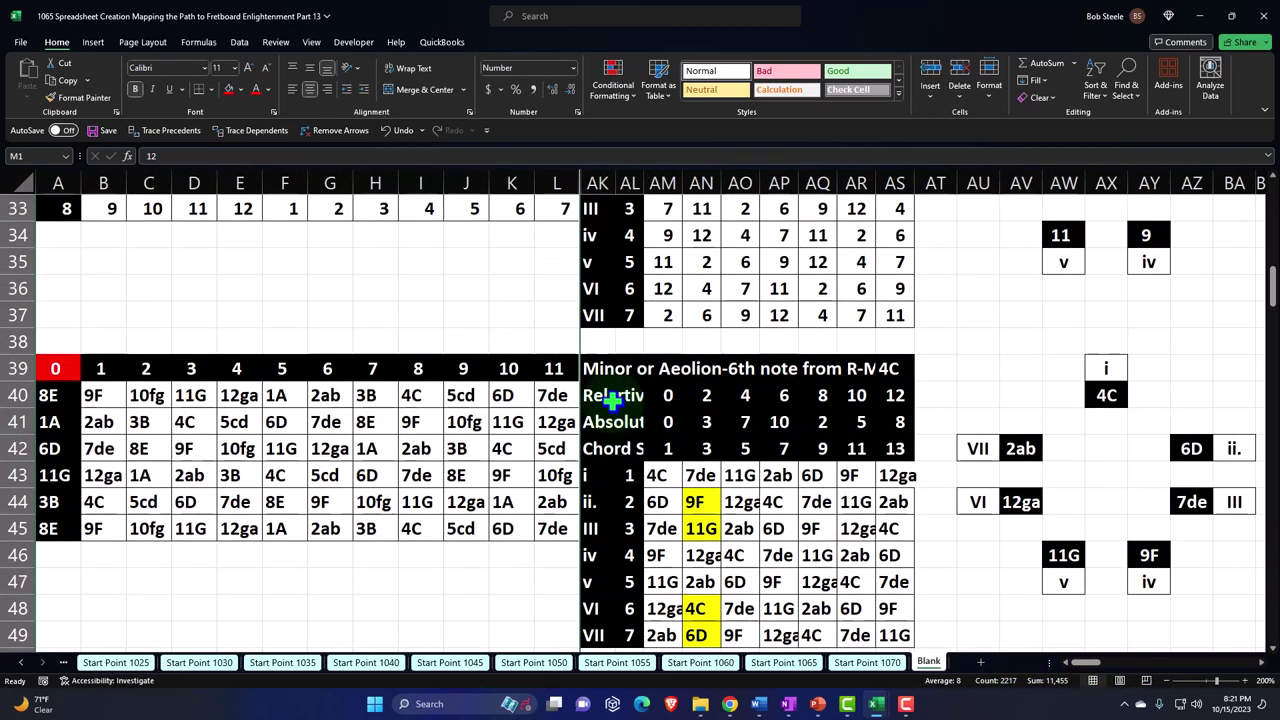
{"action": "scroll", "coordinate": [623, 397], "scroll_direction": "down", "scroll_amount": 1}
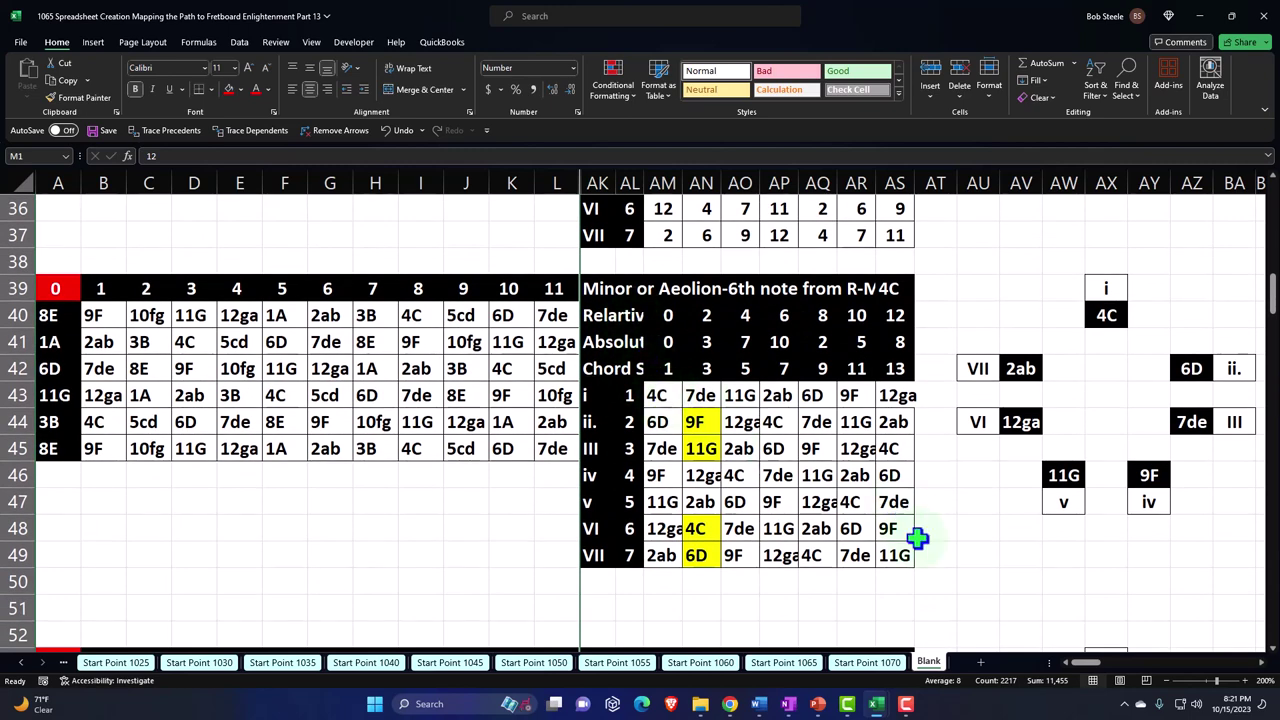
{"action": "mouse_move", "coordinate": [1098, 672]}
{"action": "left_mouse_down"}
{"action": "mouse_move", "coordinate": [1138, 664]}
{"action": "mouse_move", "coordinate": [1098, 672]}
{"action": "left_mouse_up"}
{"action": "left_click", "coordinate": [552, 182]}
{"action": "right_click", "coordinate": [599, 263]}
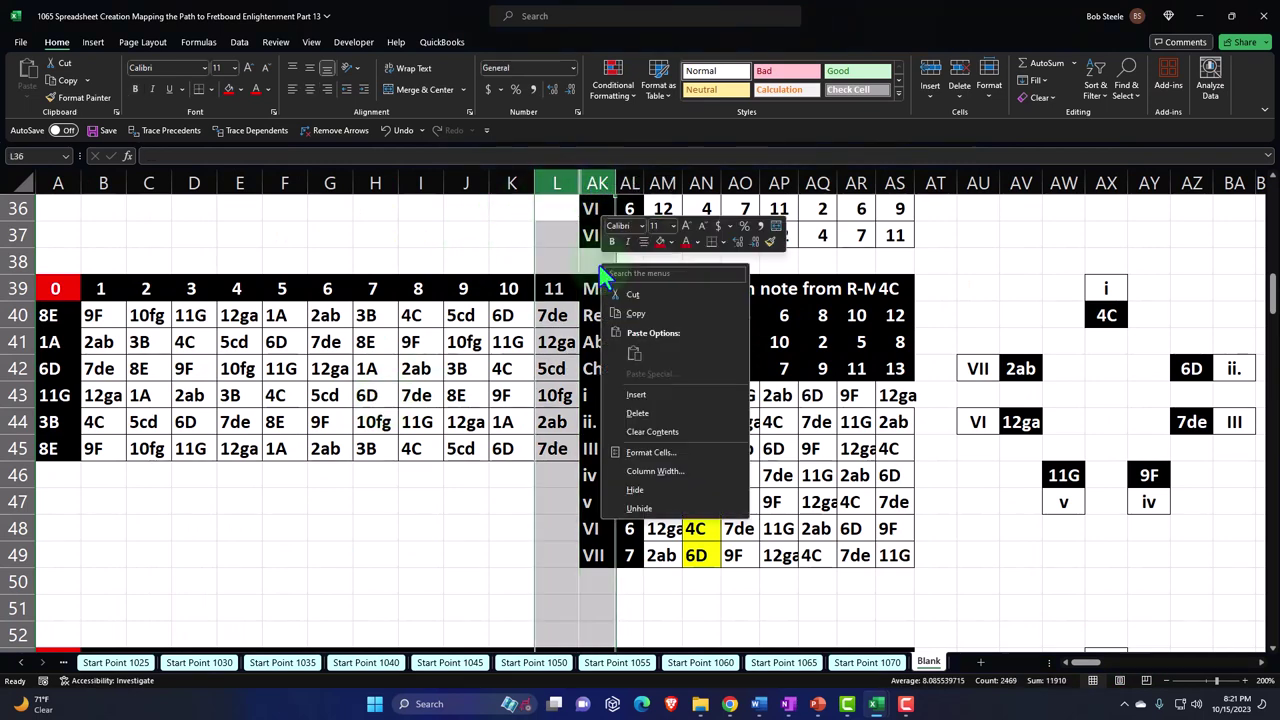
{"action": "left_click", "coordinate": [643, 508]}
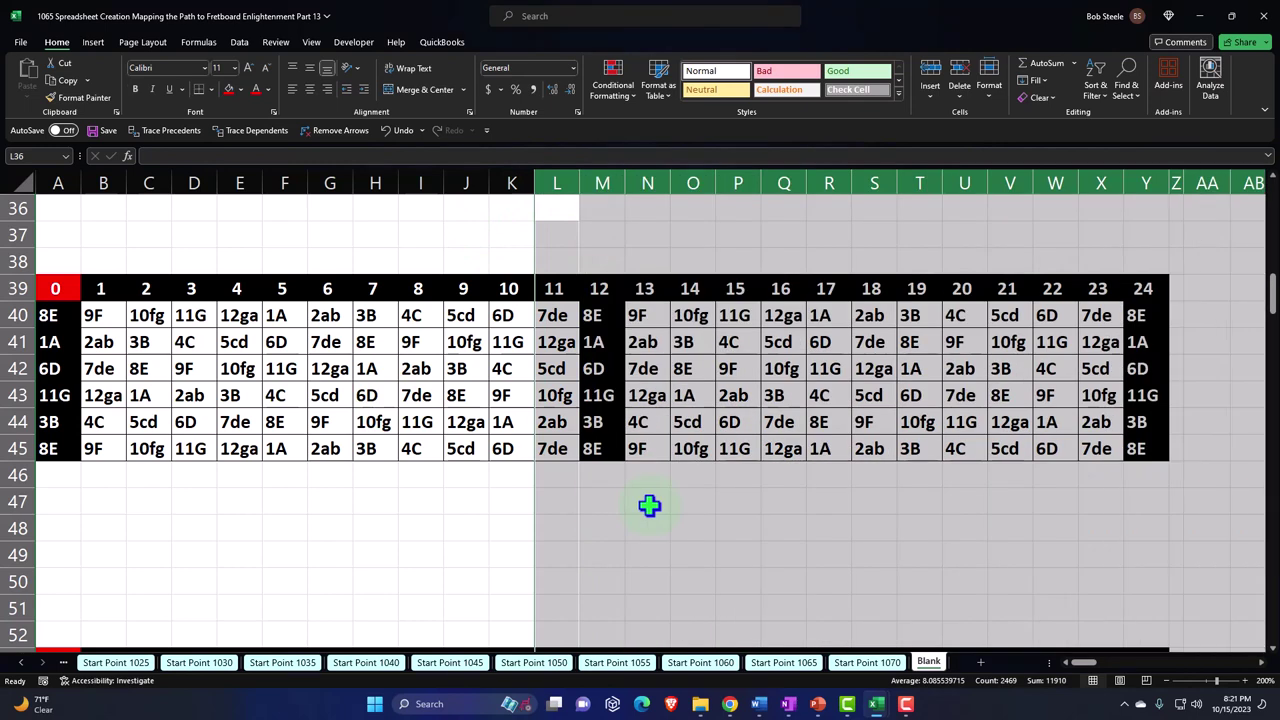